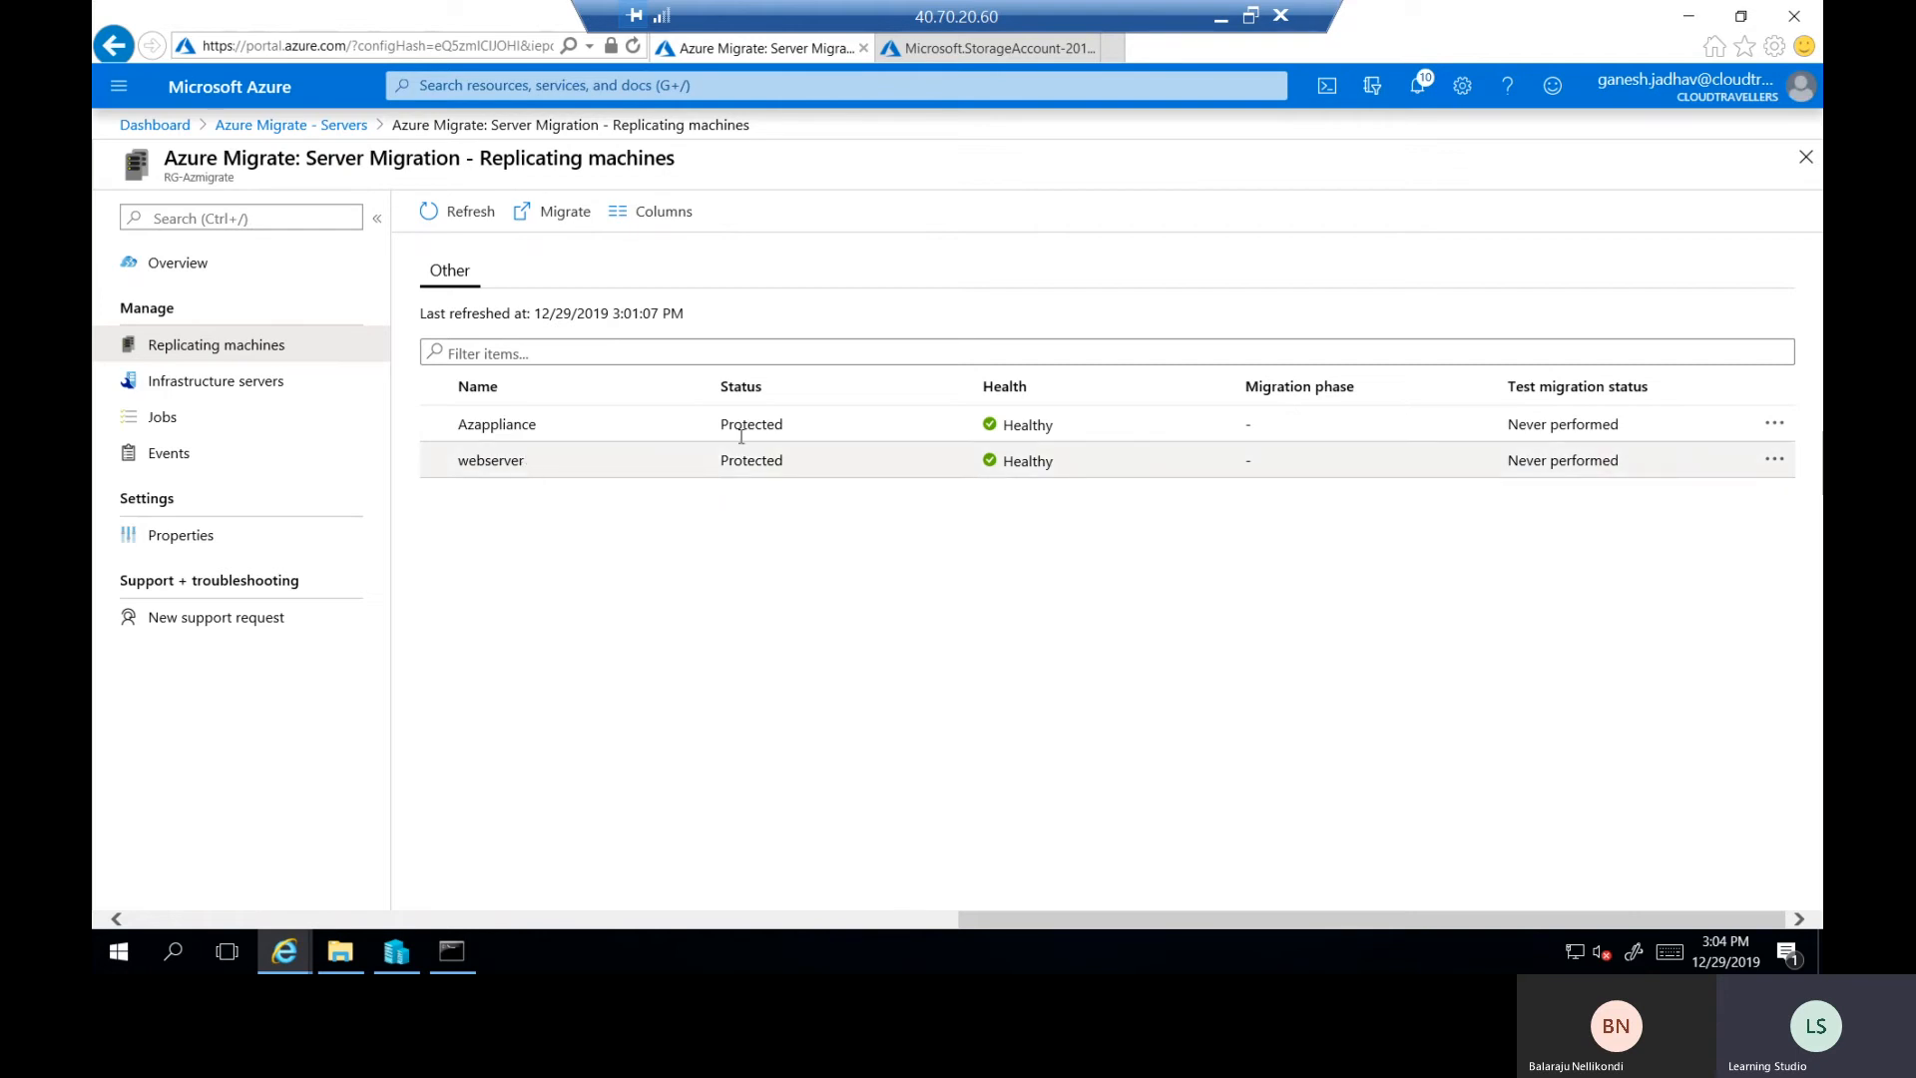
Open the blob containers of the azmigrationstore storage account in the second browser session.
left_click(961, 50)
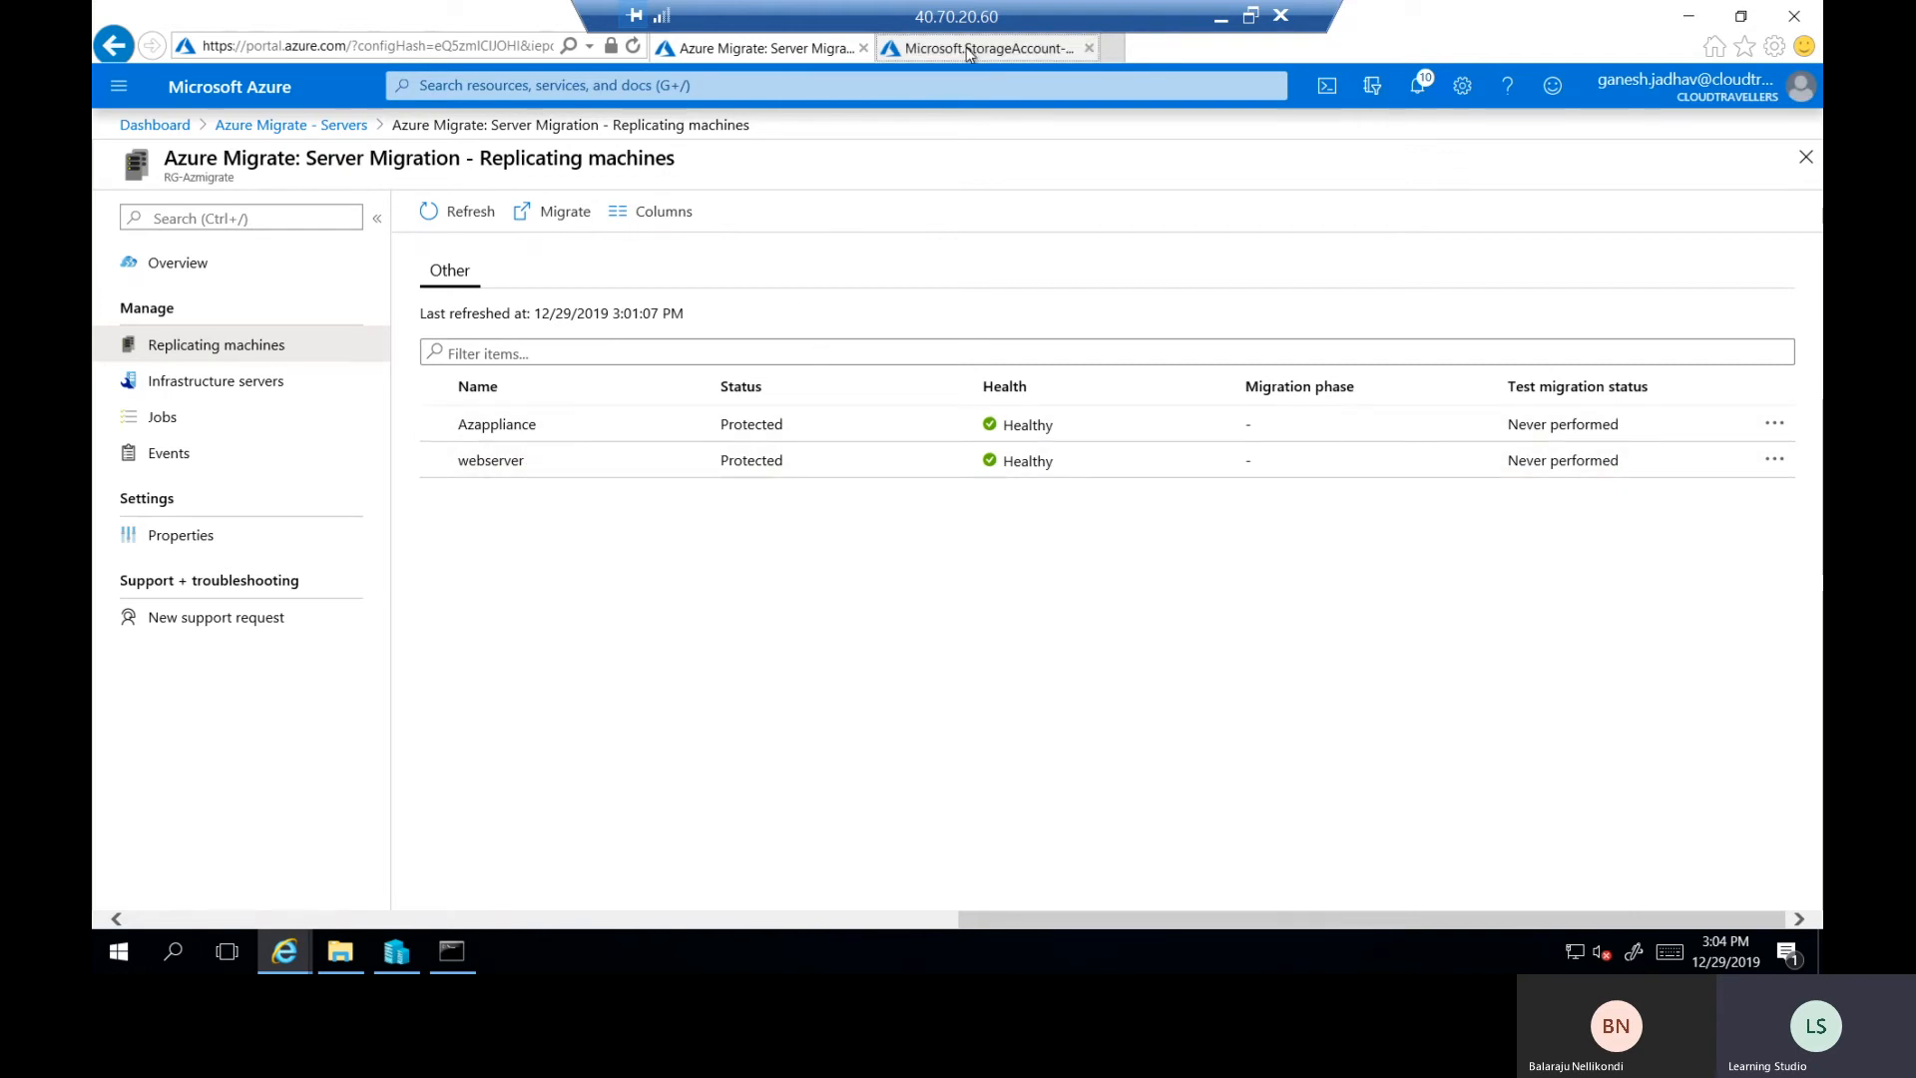
left_click(155, 125)
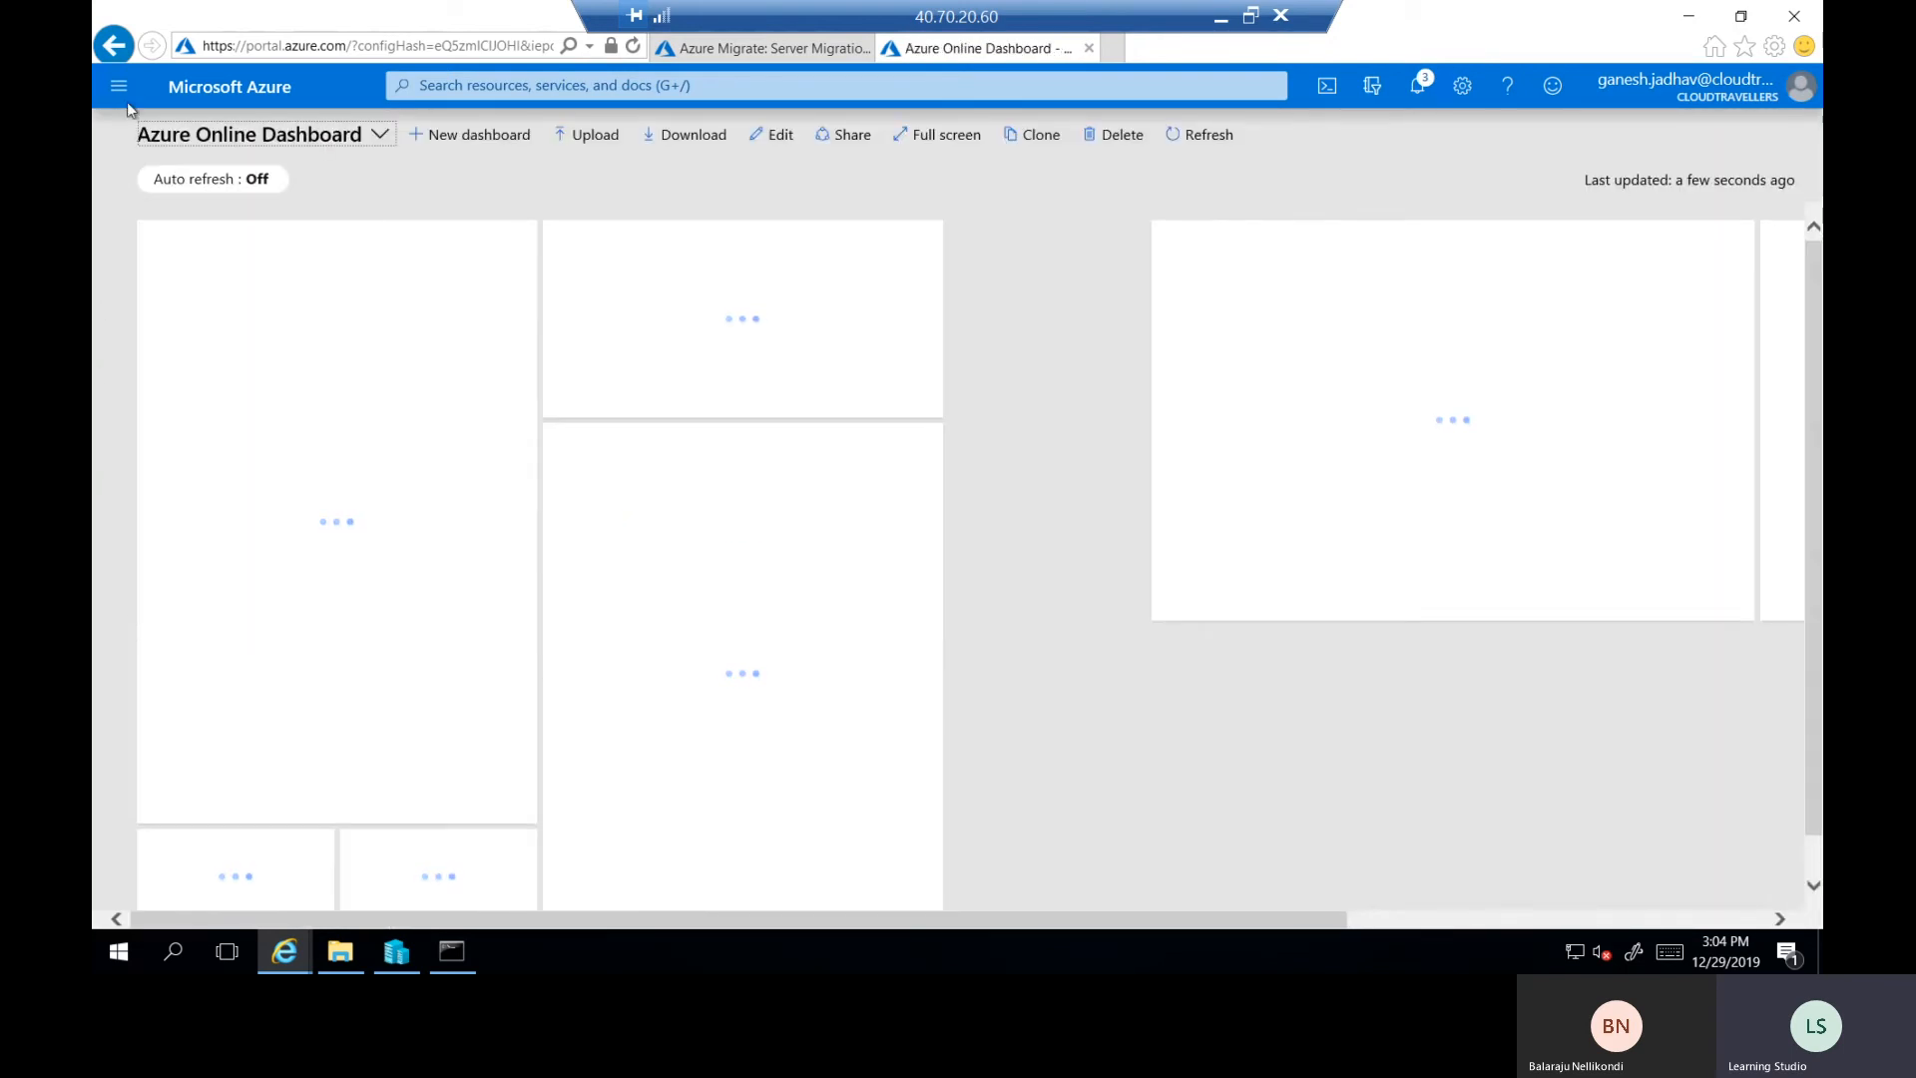
left_click(119, 89)
scroll(128, 691, "down", 3)
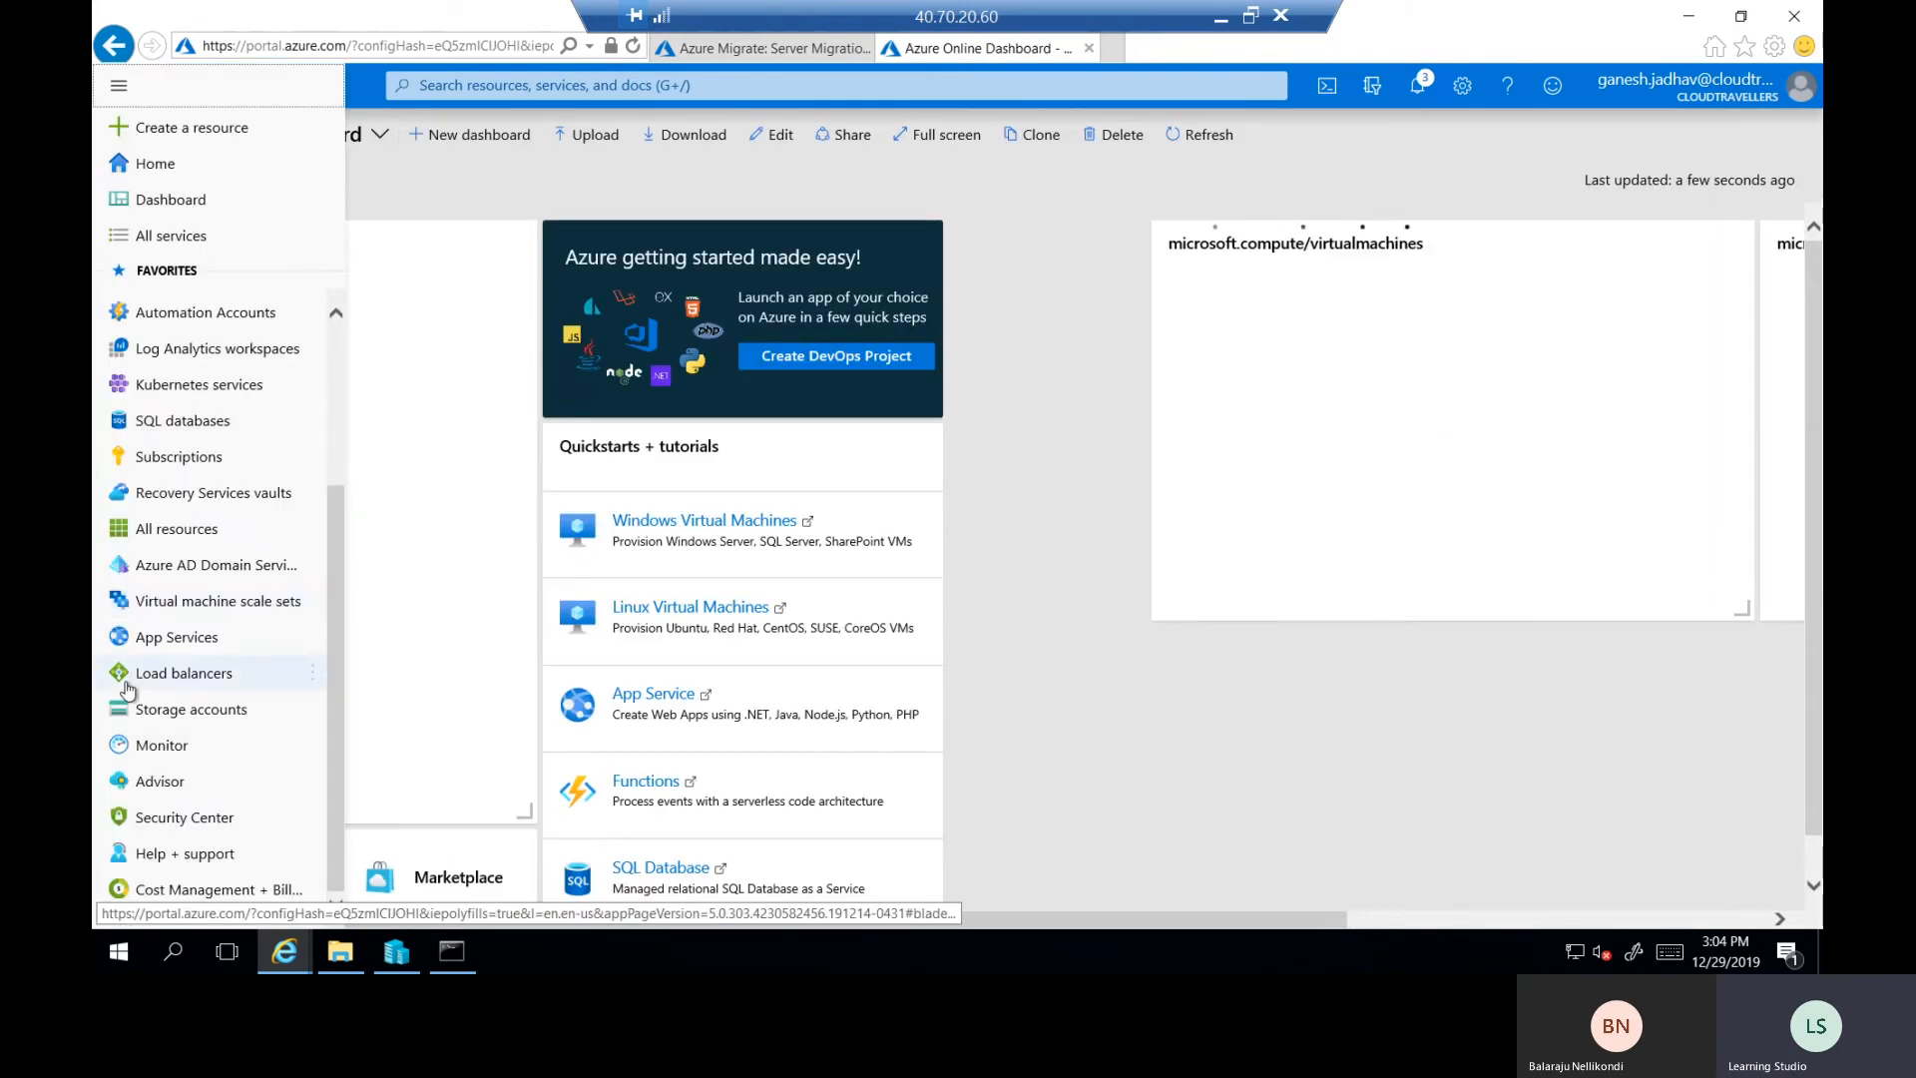
left_click(196, 717)
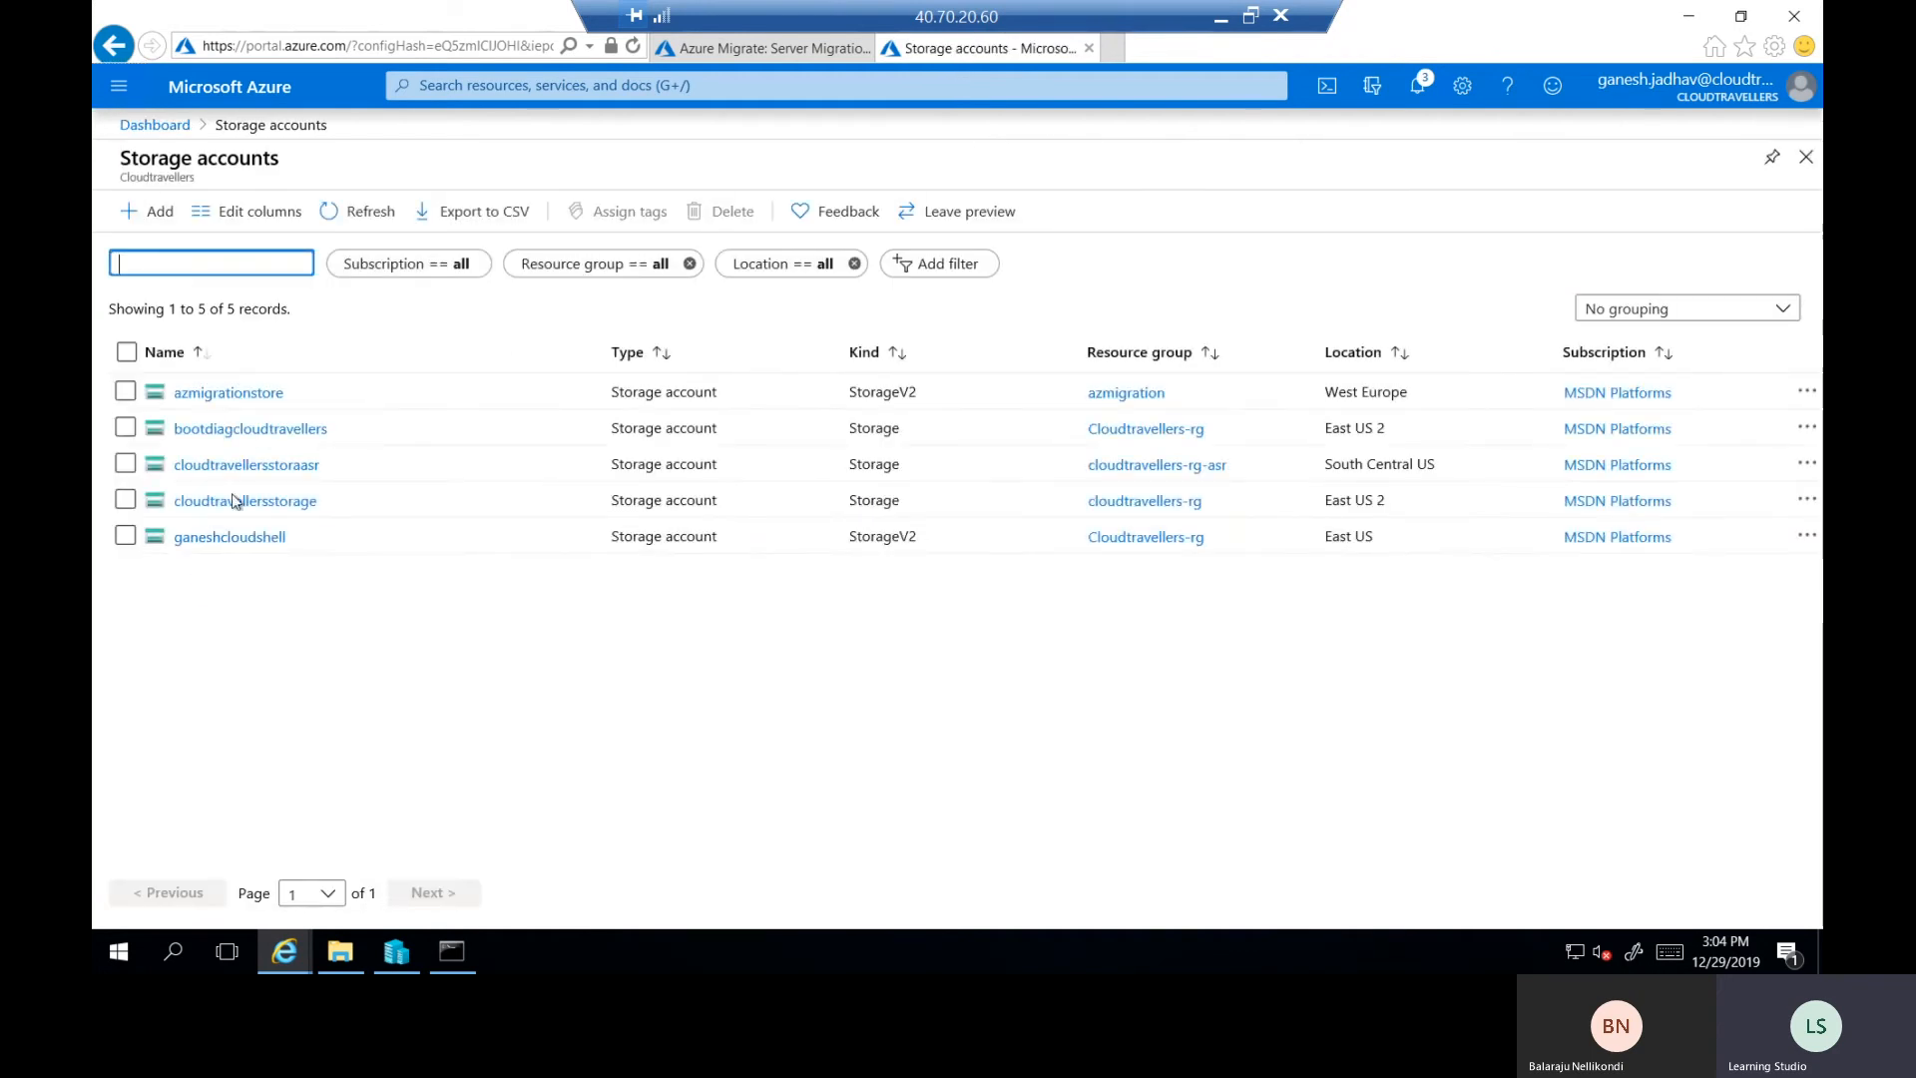
left_click(238, 397)
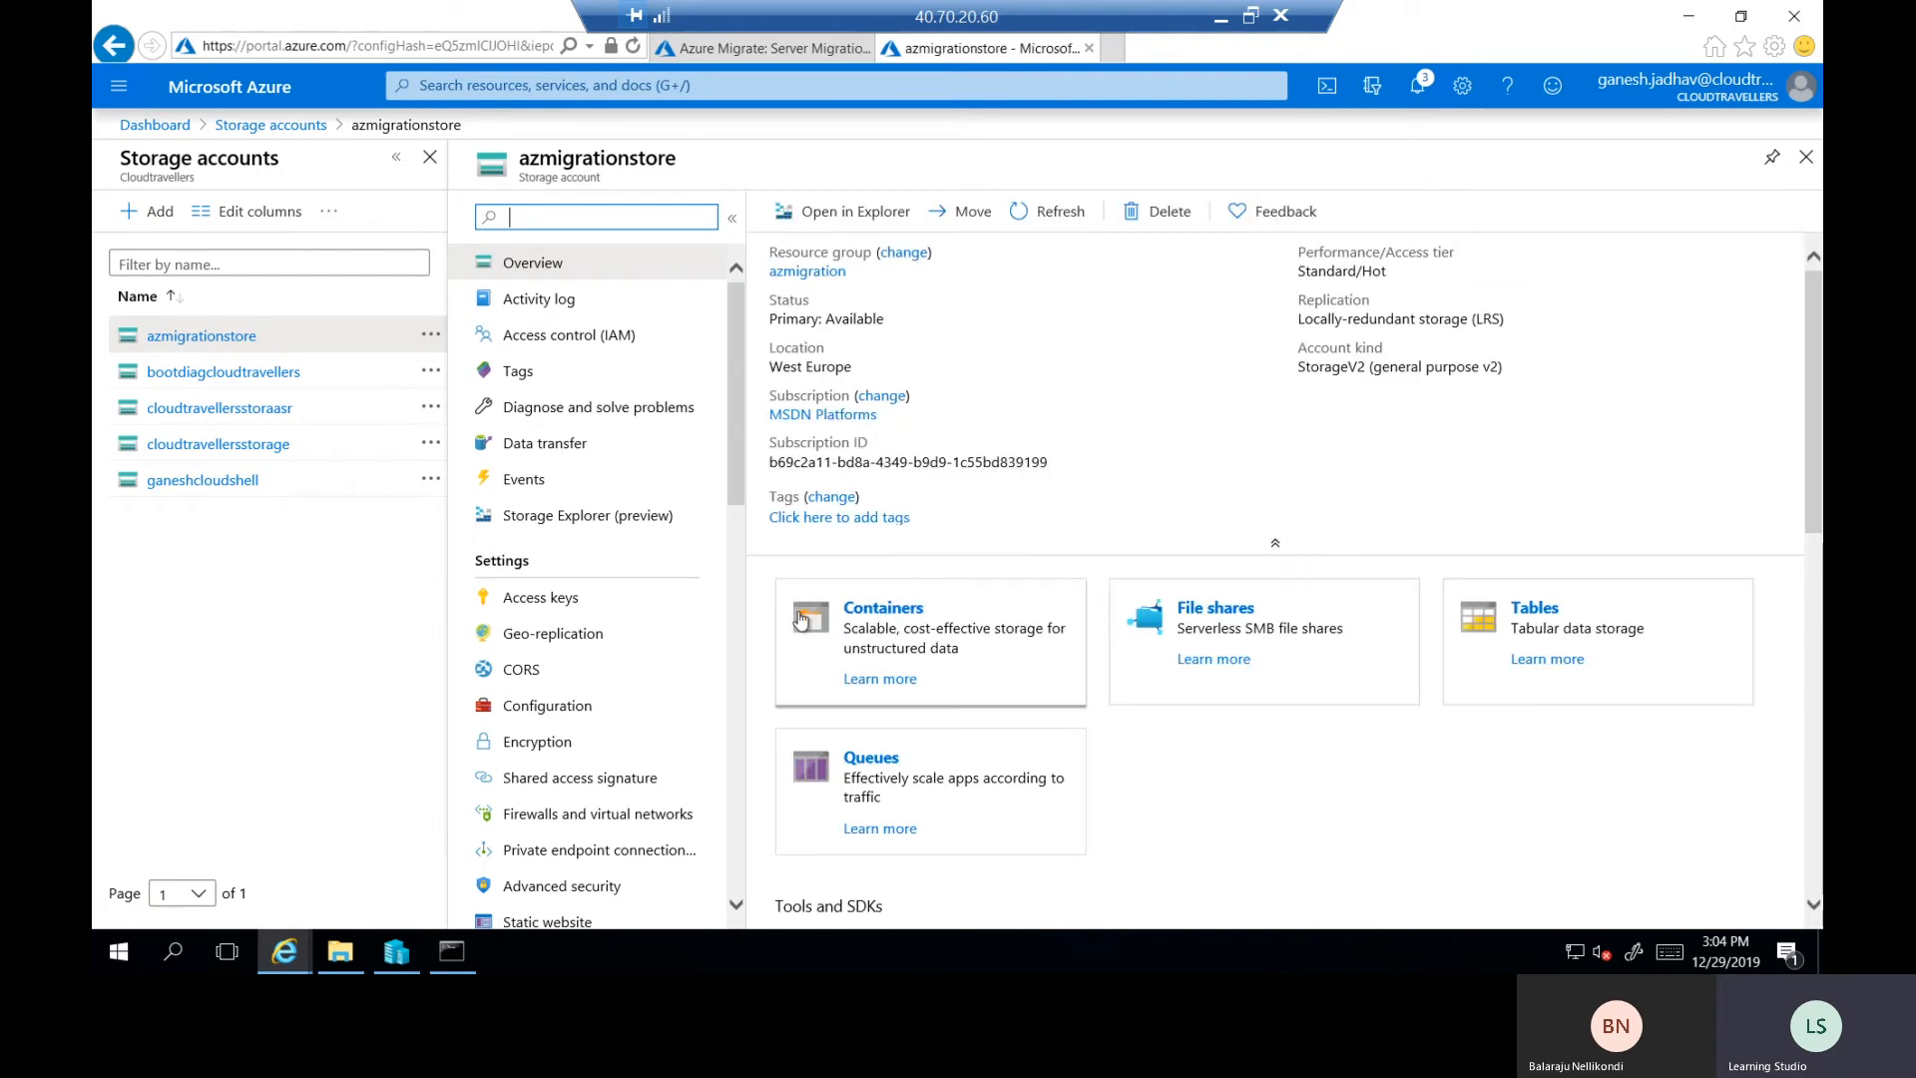
left_click(896, 611)
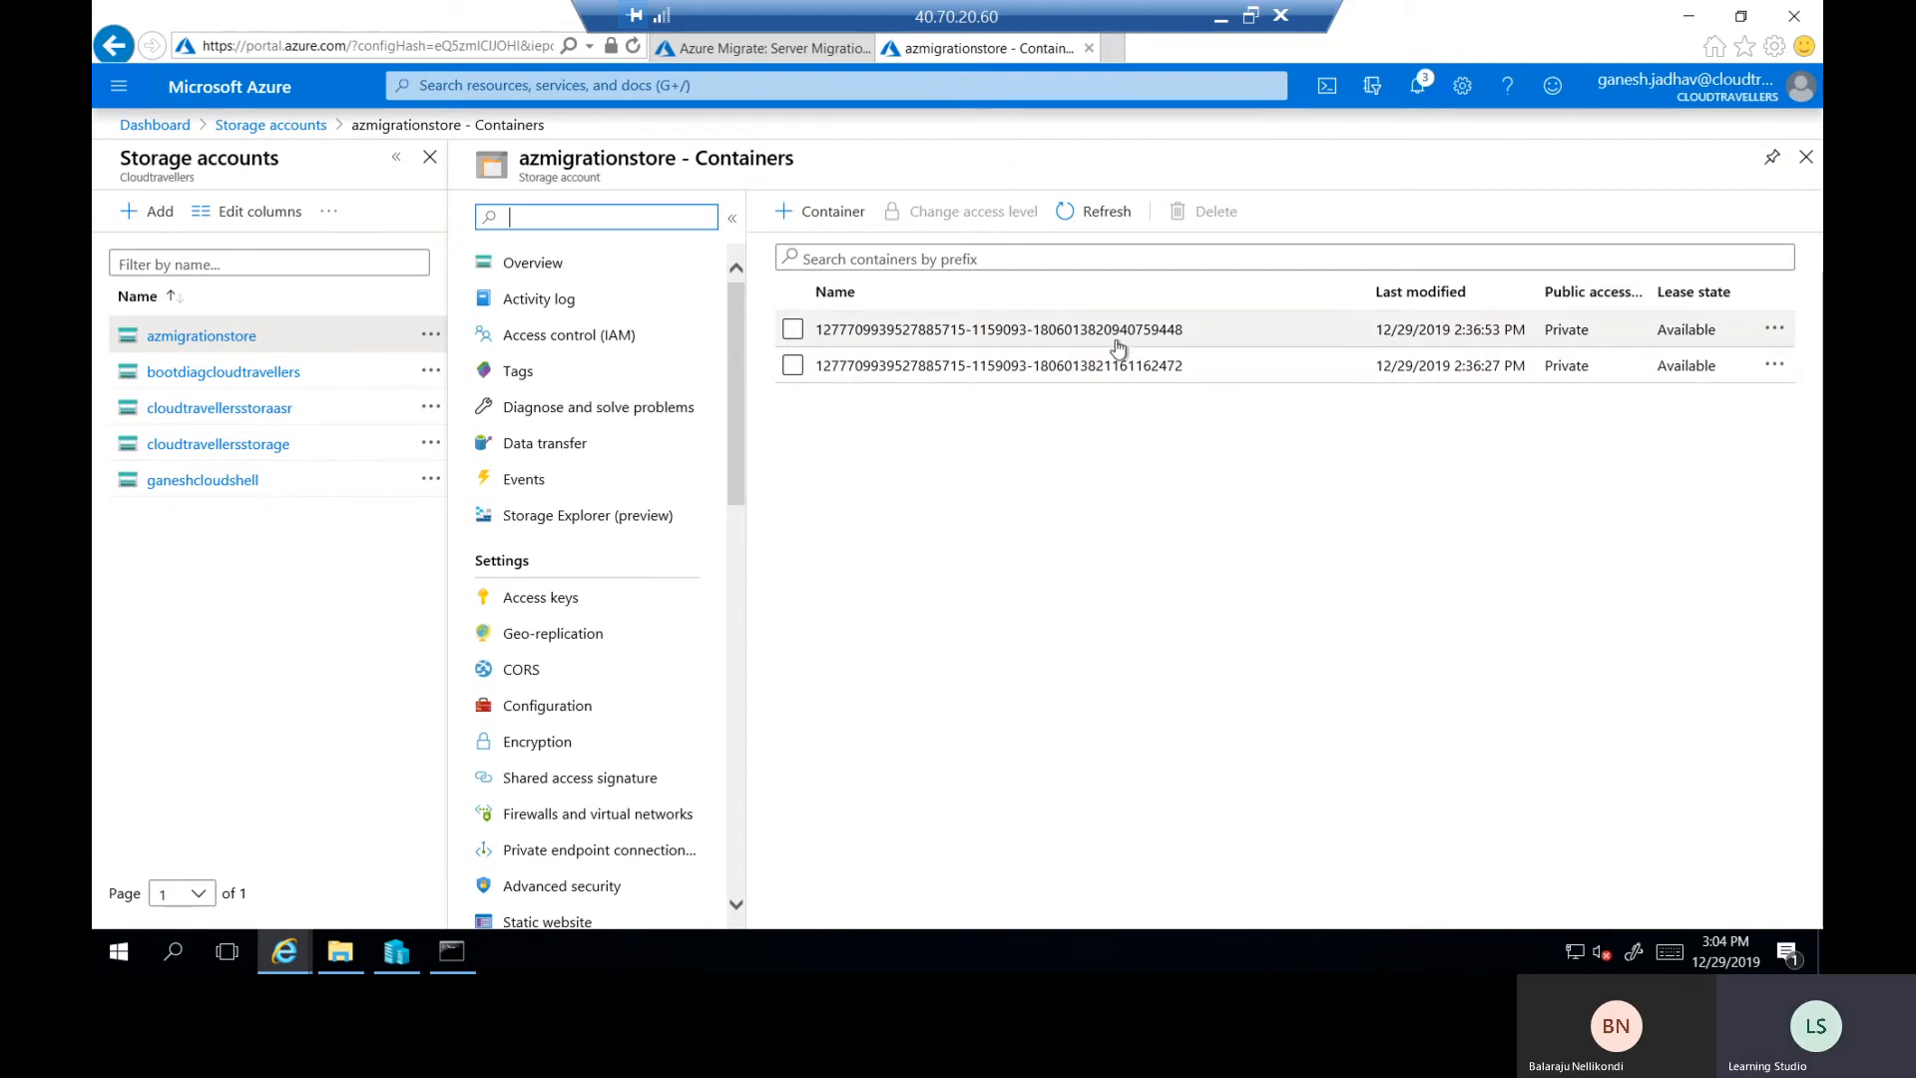
Open the vhd folder in the first container and widen its name column to inspect the replicated disk file.
left_click(918, 339)
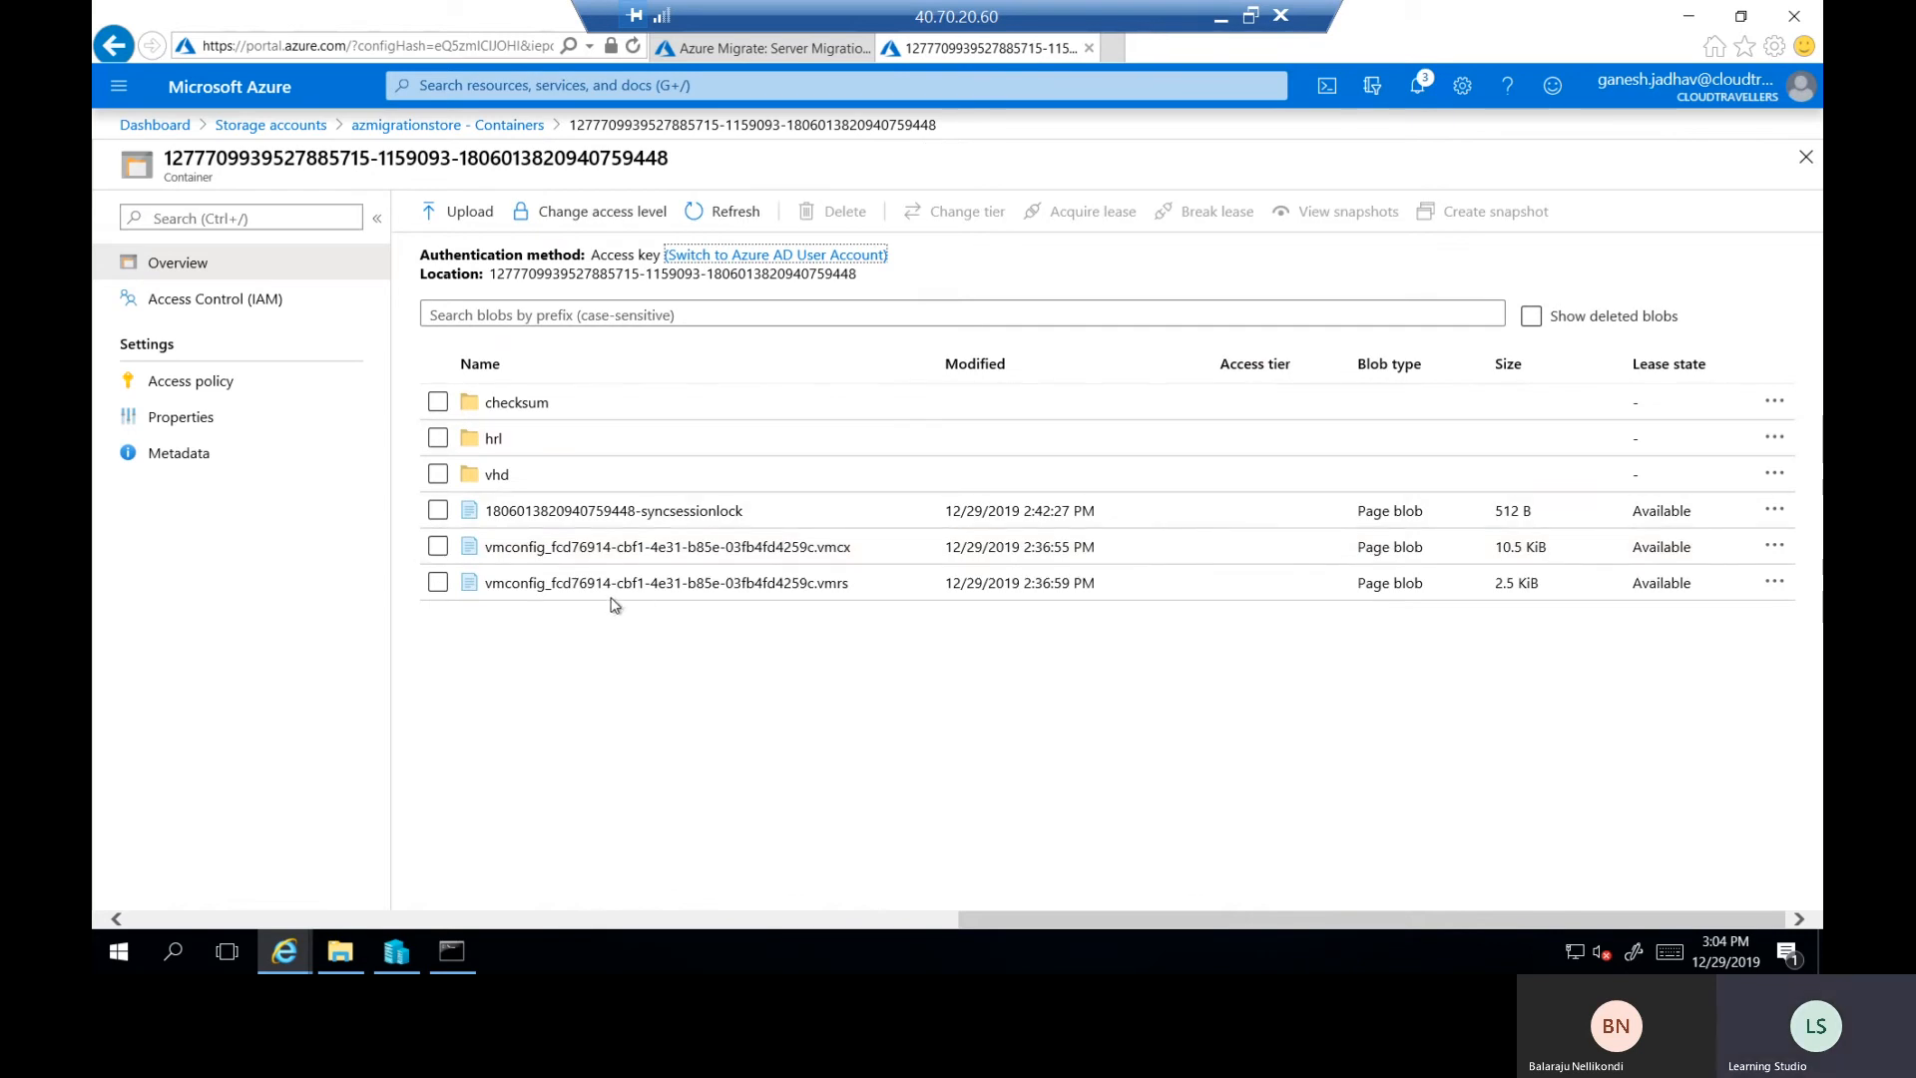
left_click(521, 481)
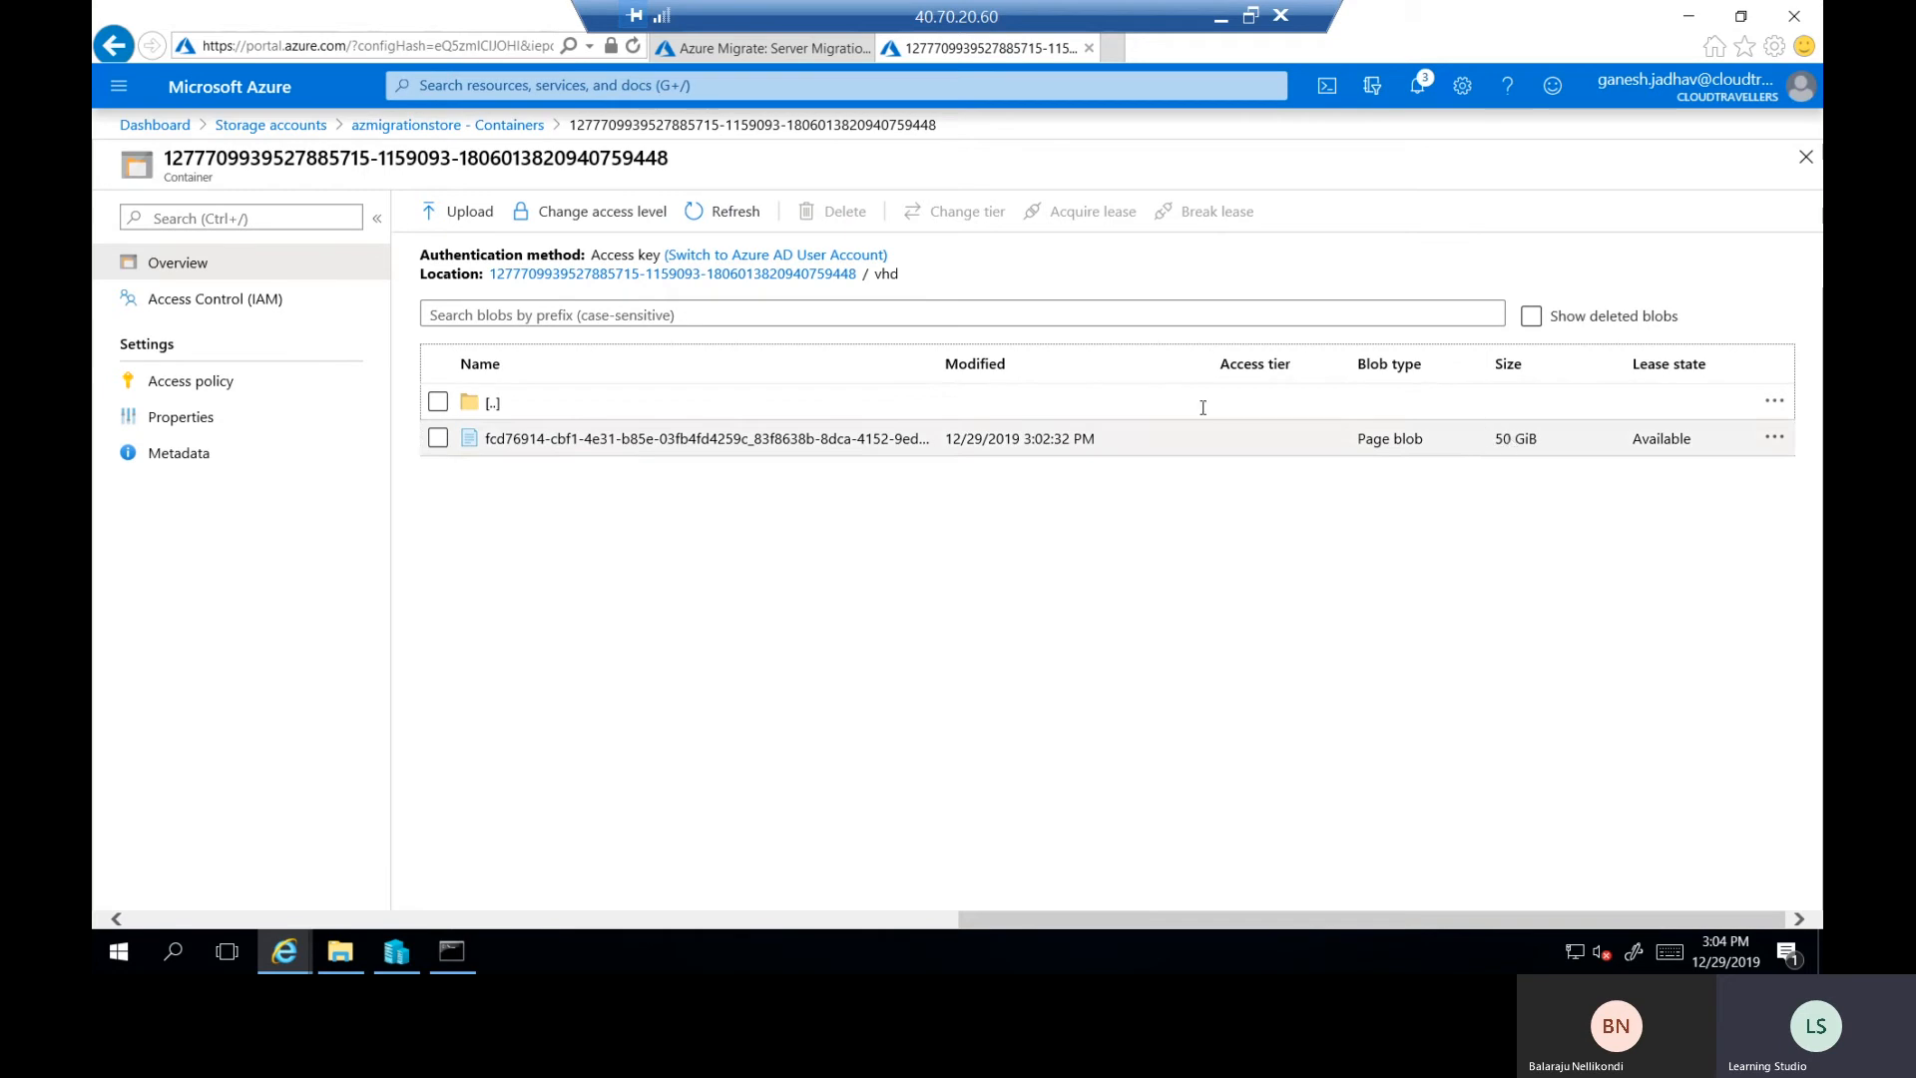
left_click_drag(976, 361, 1126, 358)
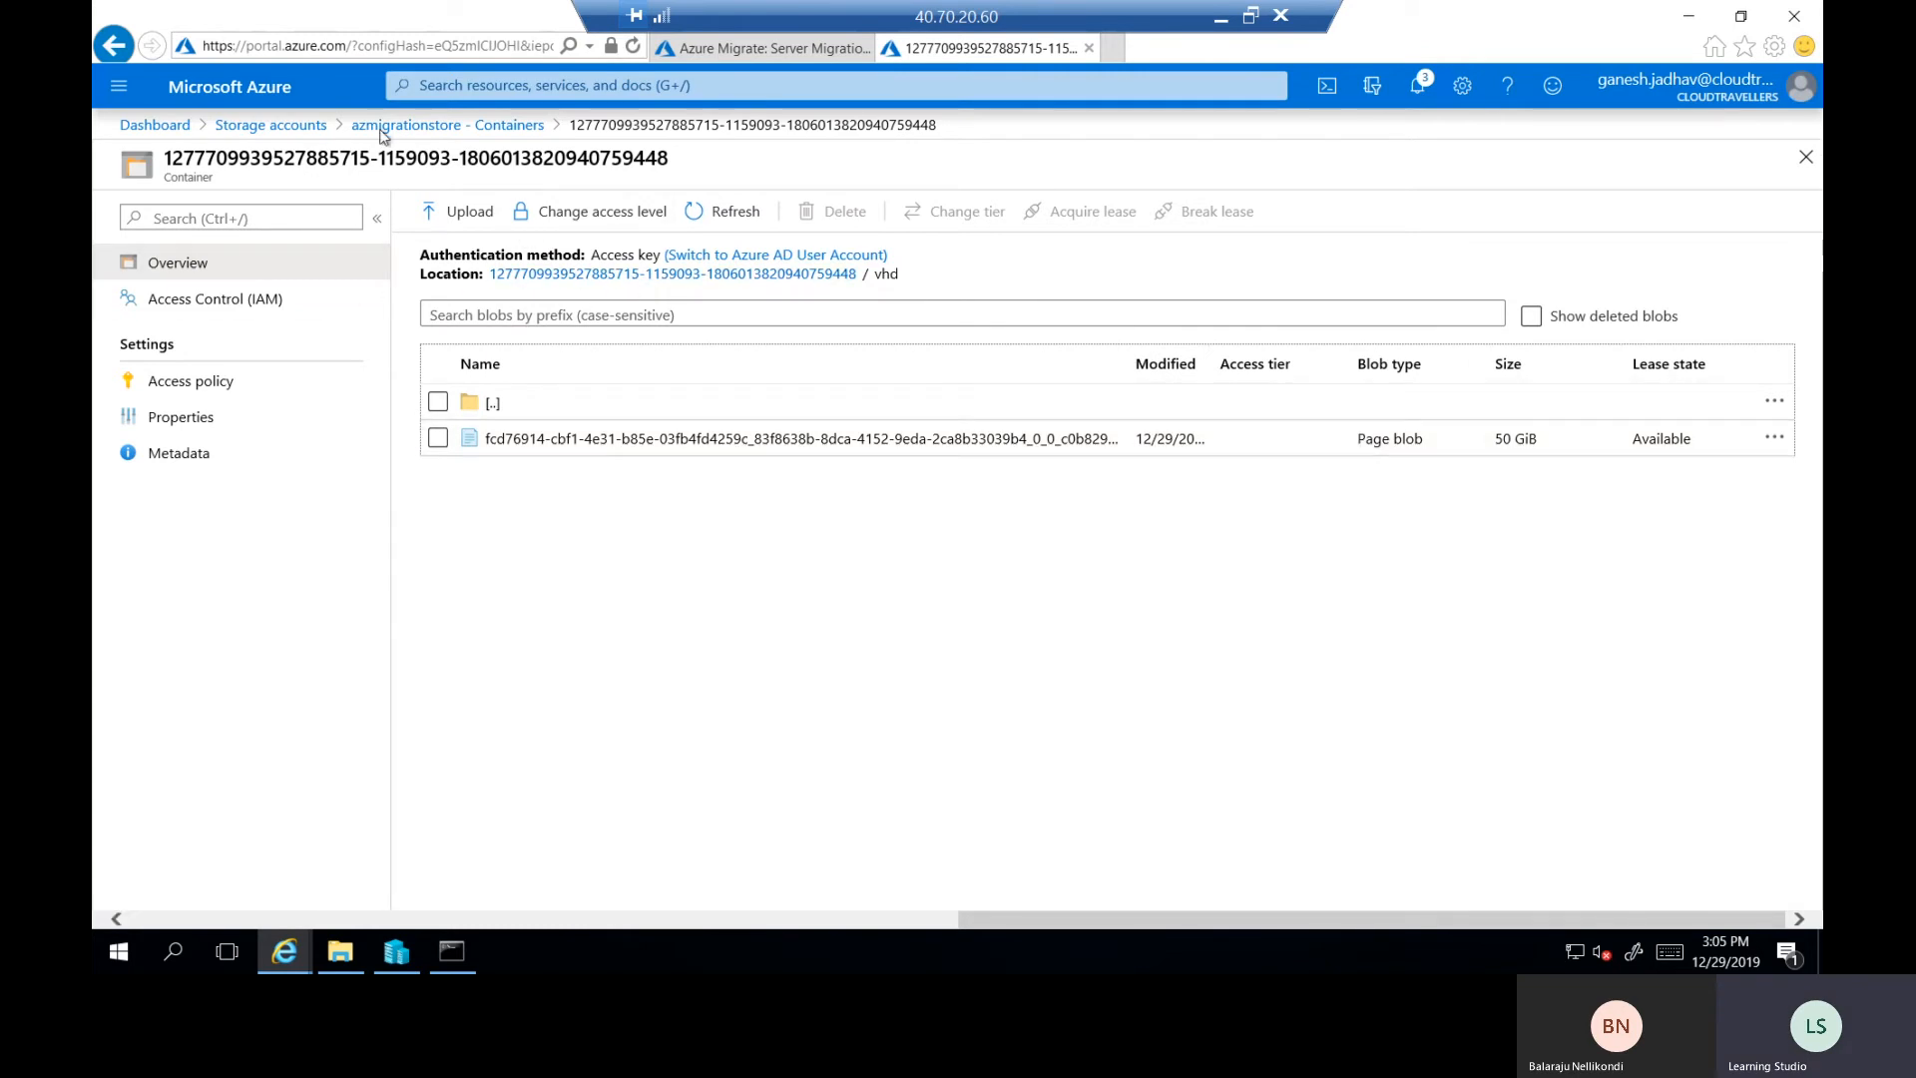
Inspect the vhd folder in the second azmigrationstore container, and return to the portal dashboard.
left_click(417, 126)
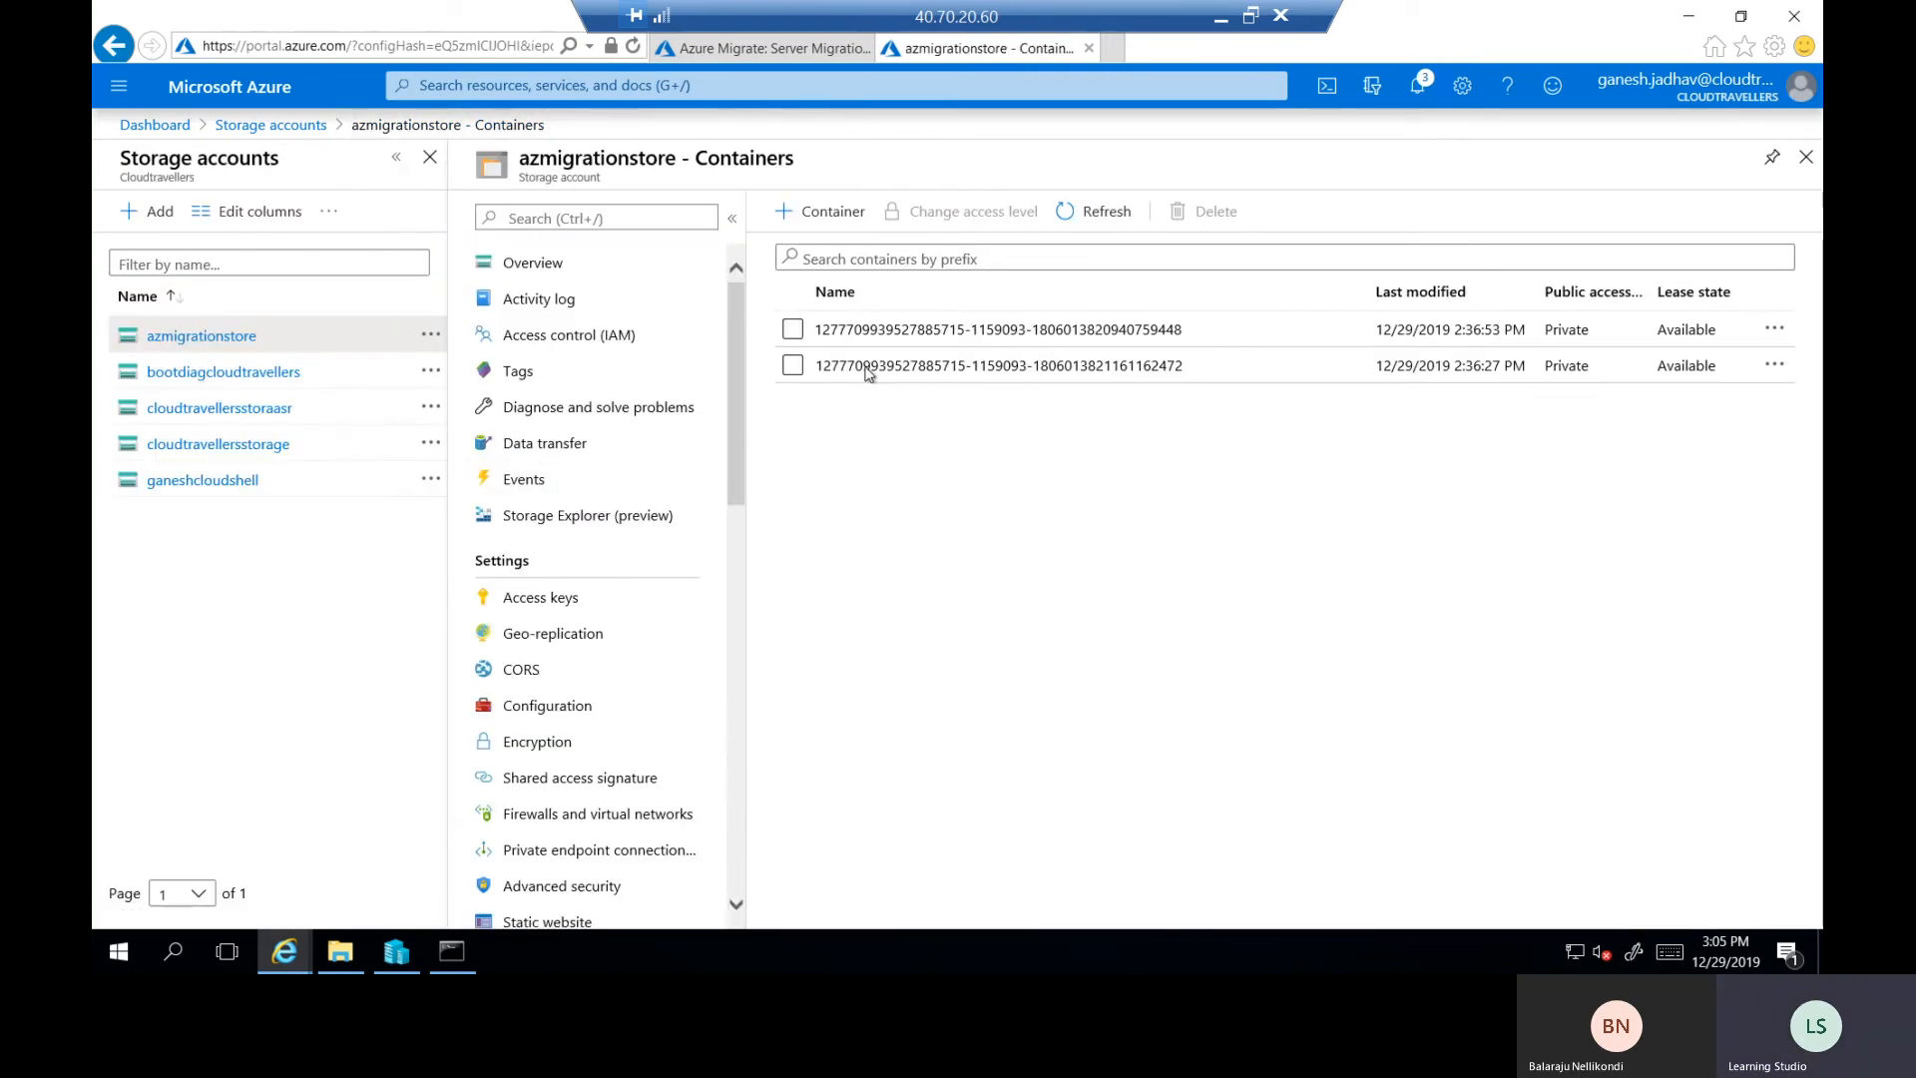
left_click(867, 366)
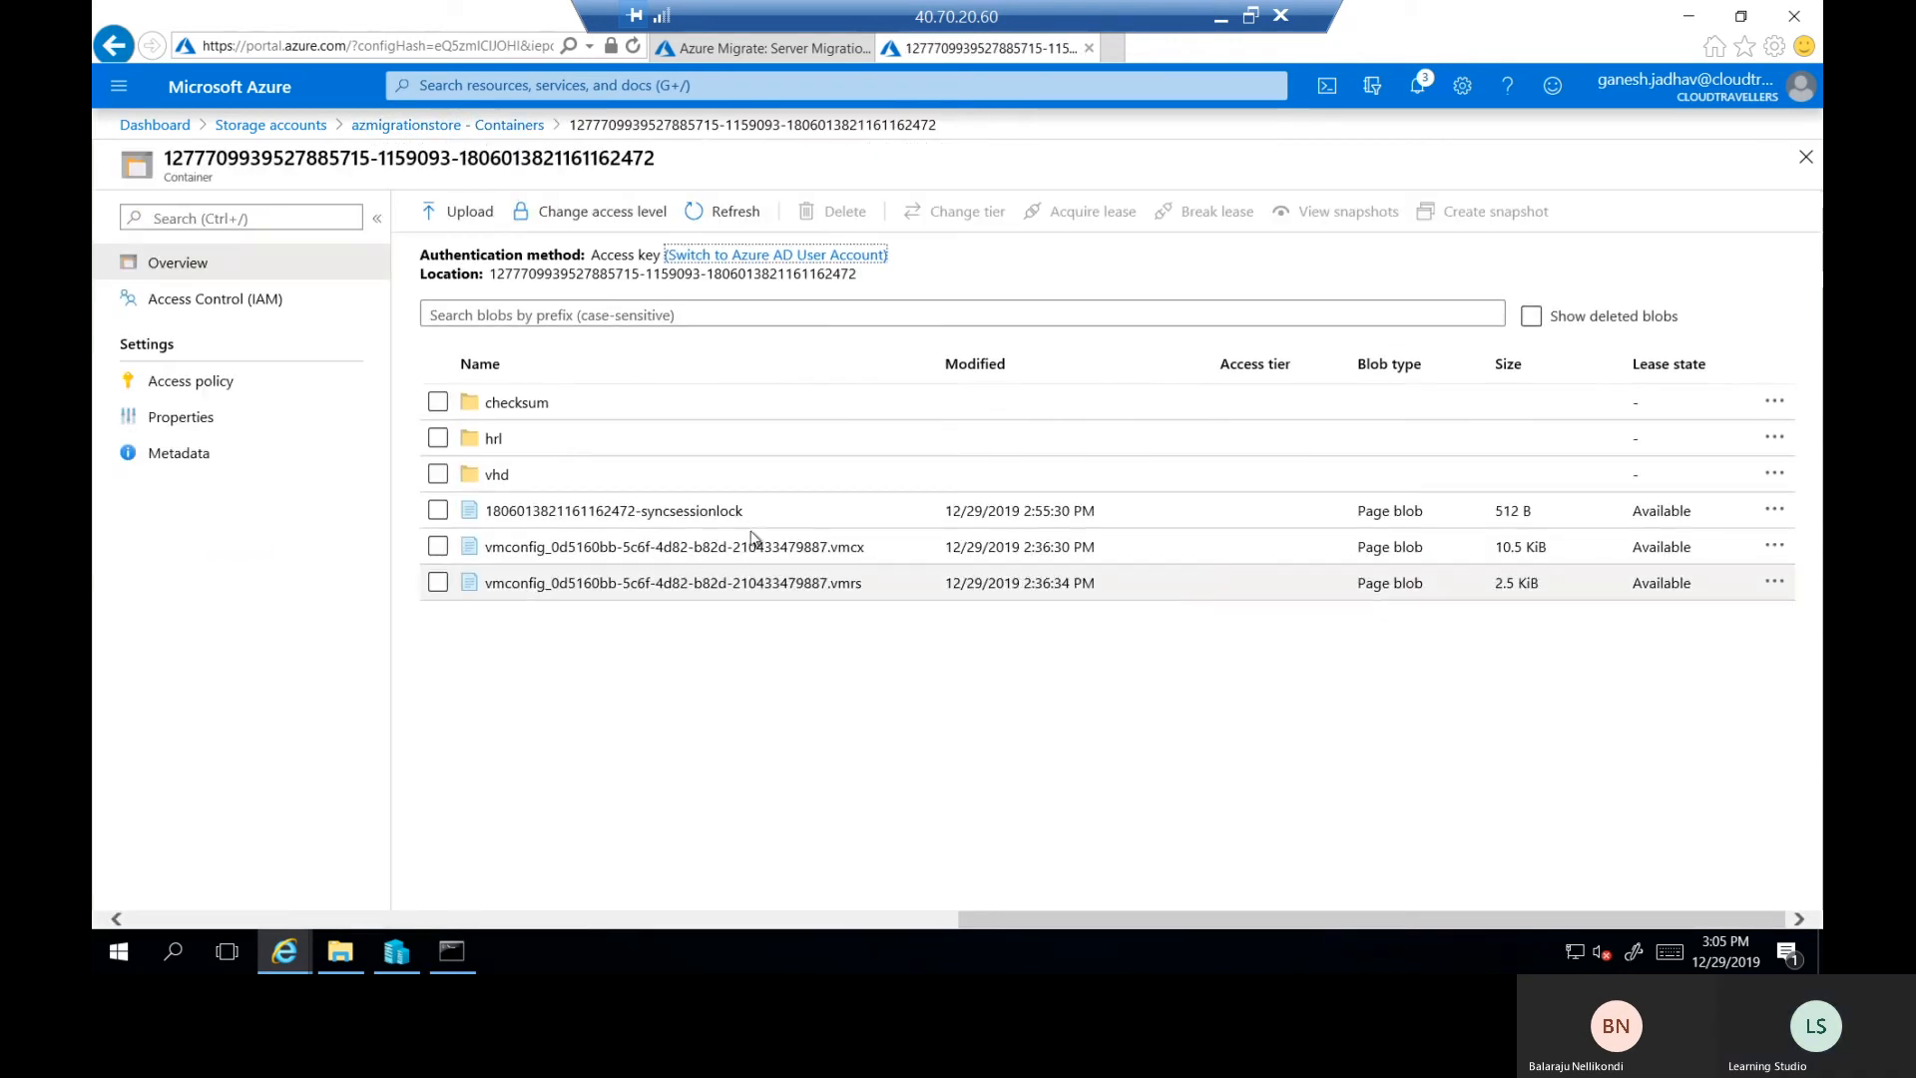
left_click(552, 477)
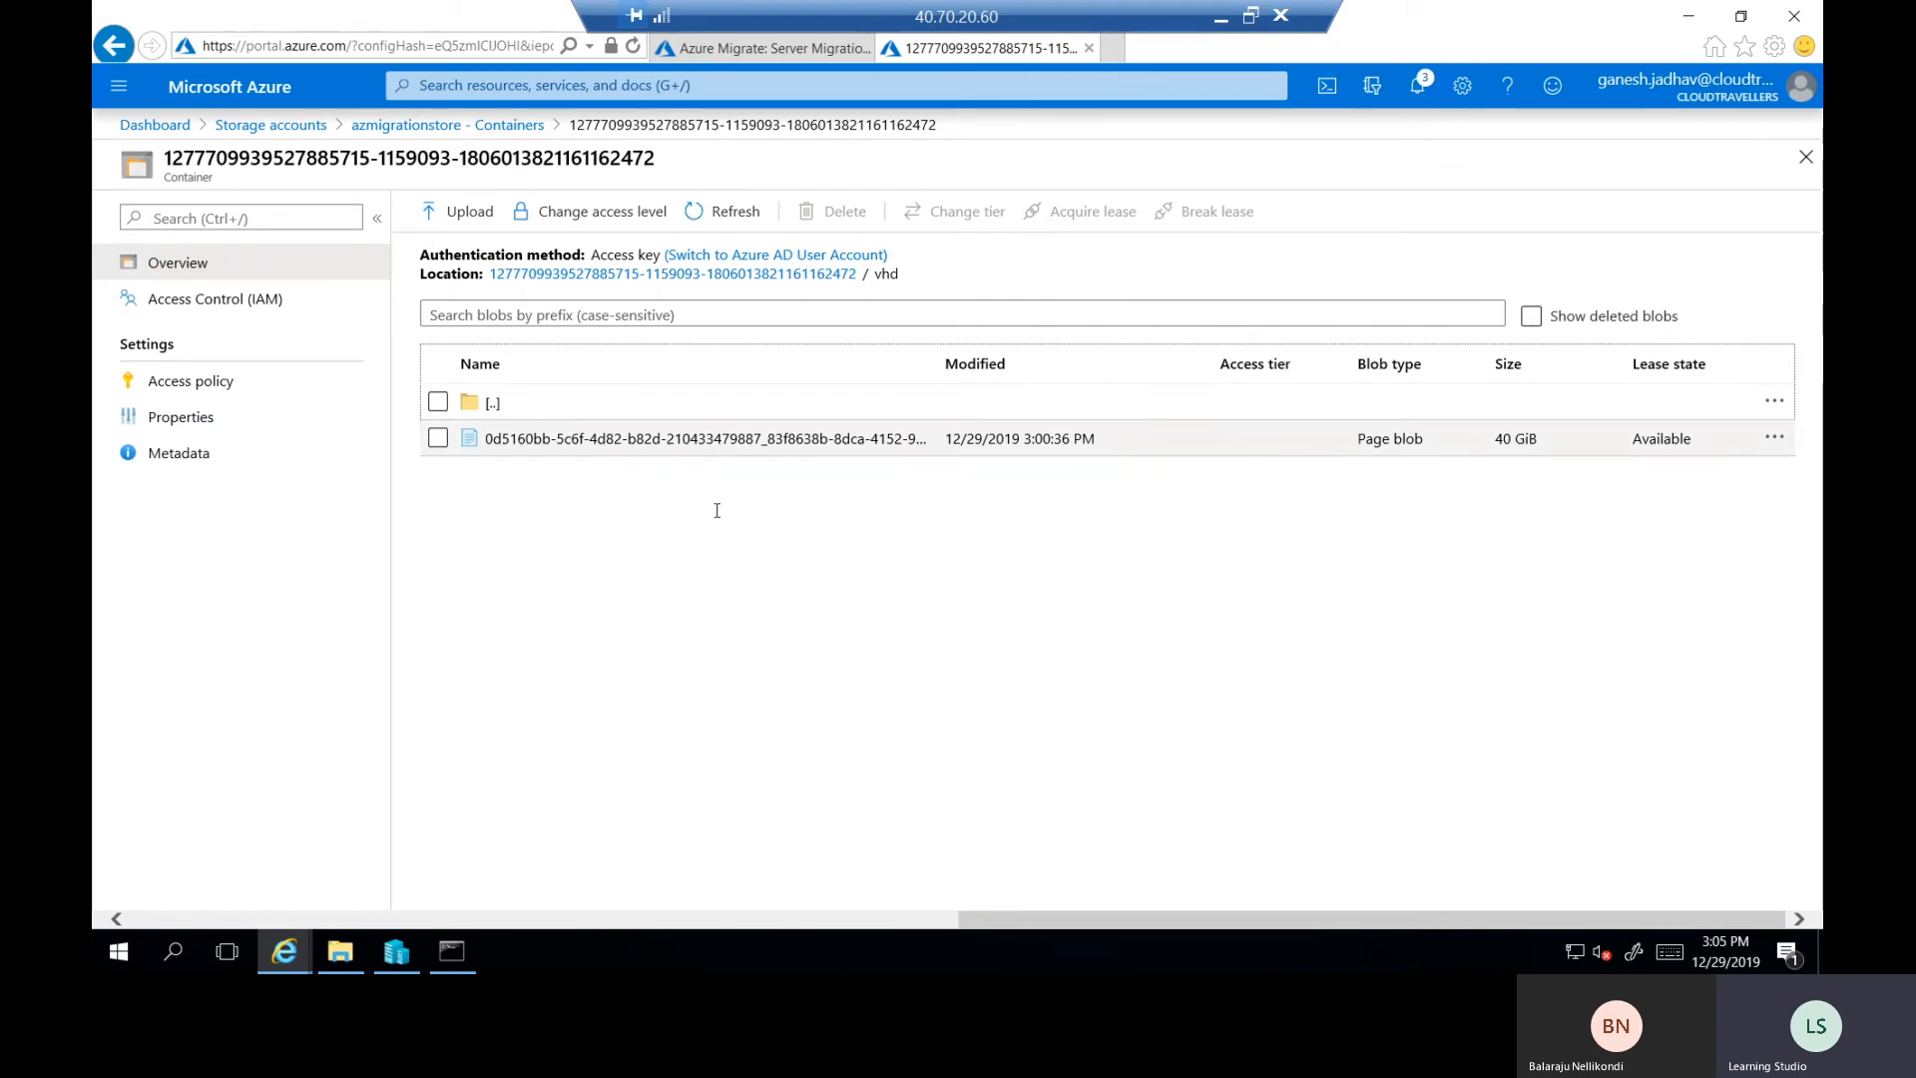
left_click(159, 125)
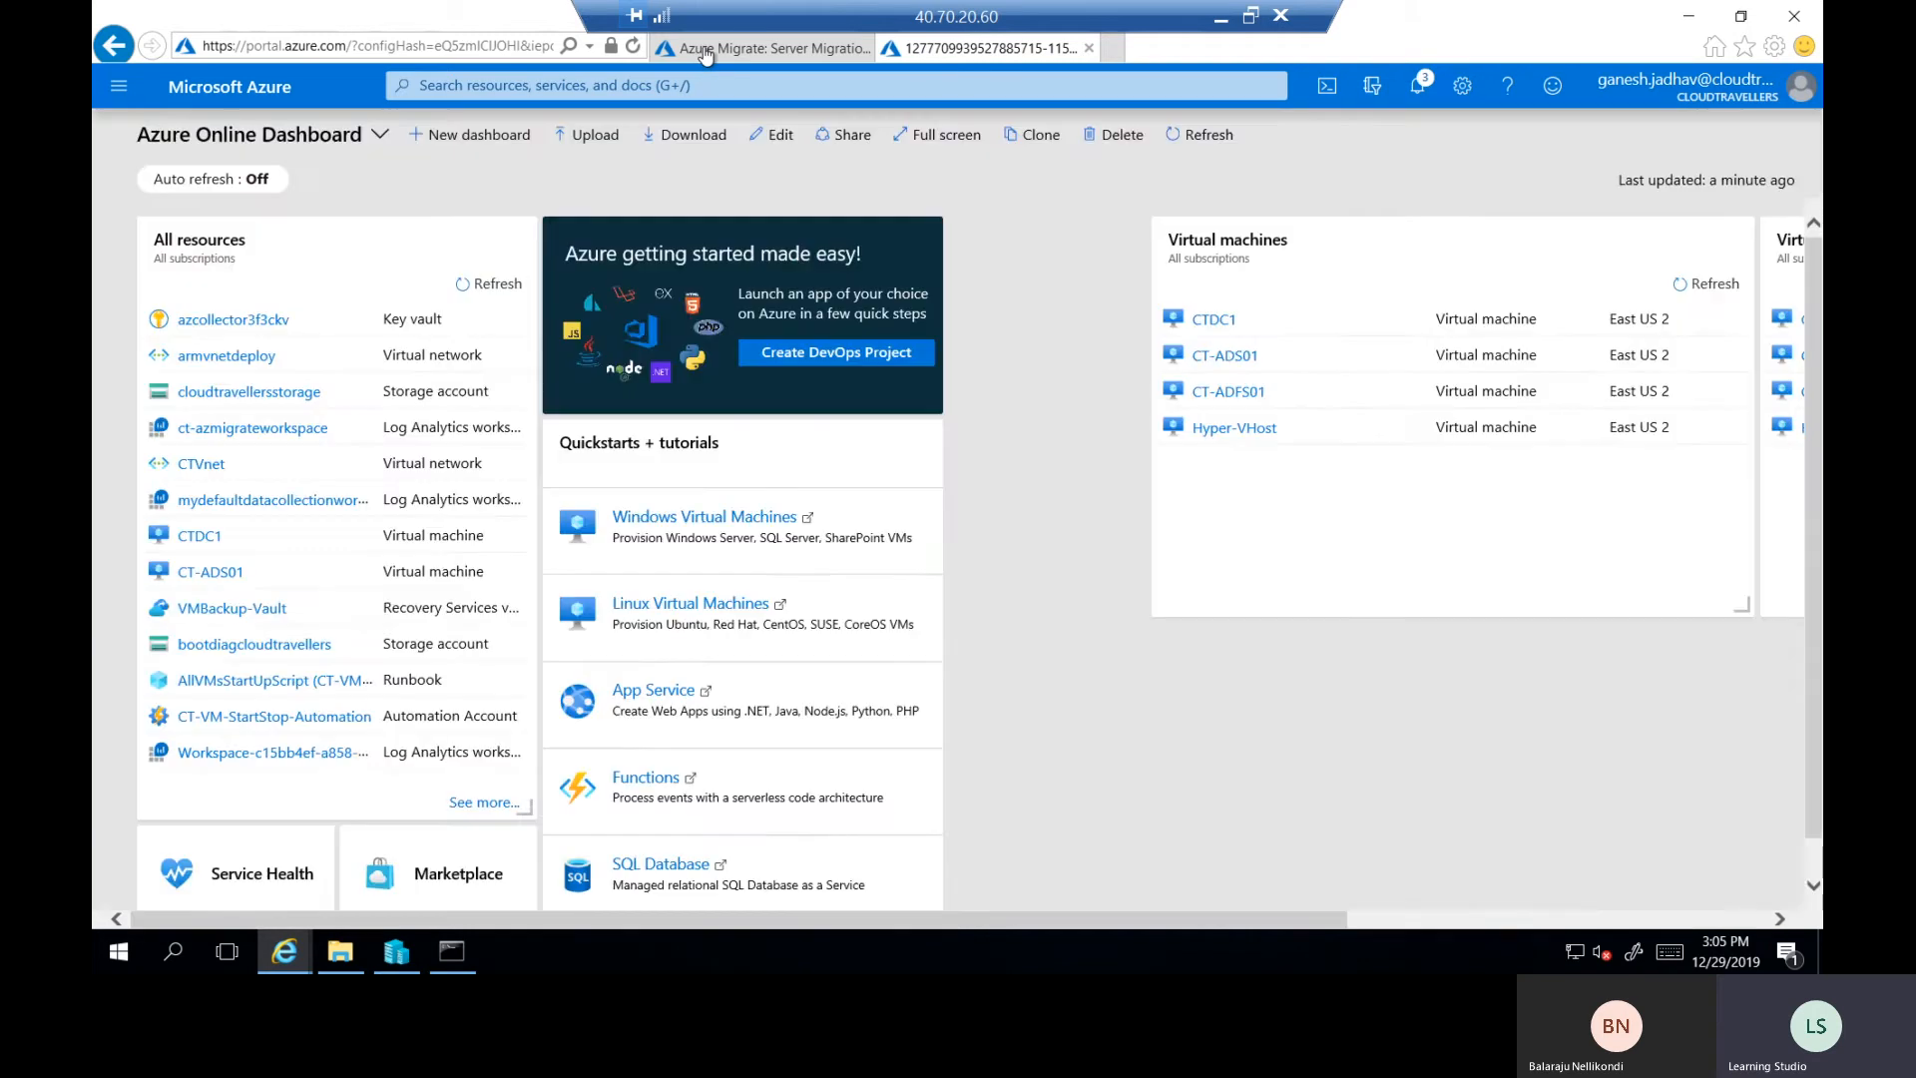
Go back to the Azure Migrate servers overview and refresh the project's tools.
left_click(704, 49)
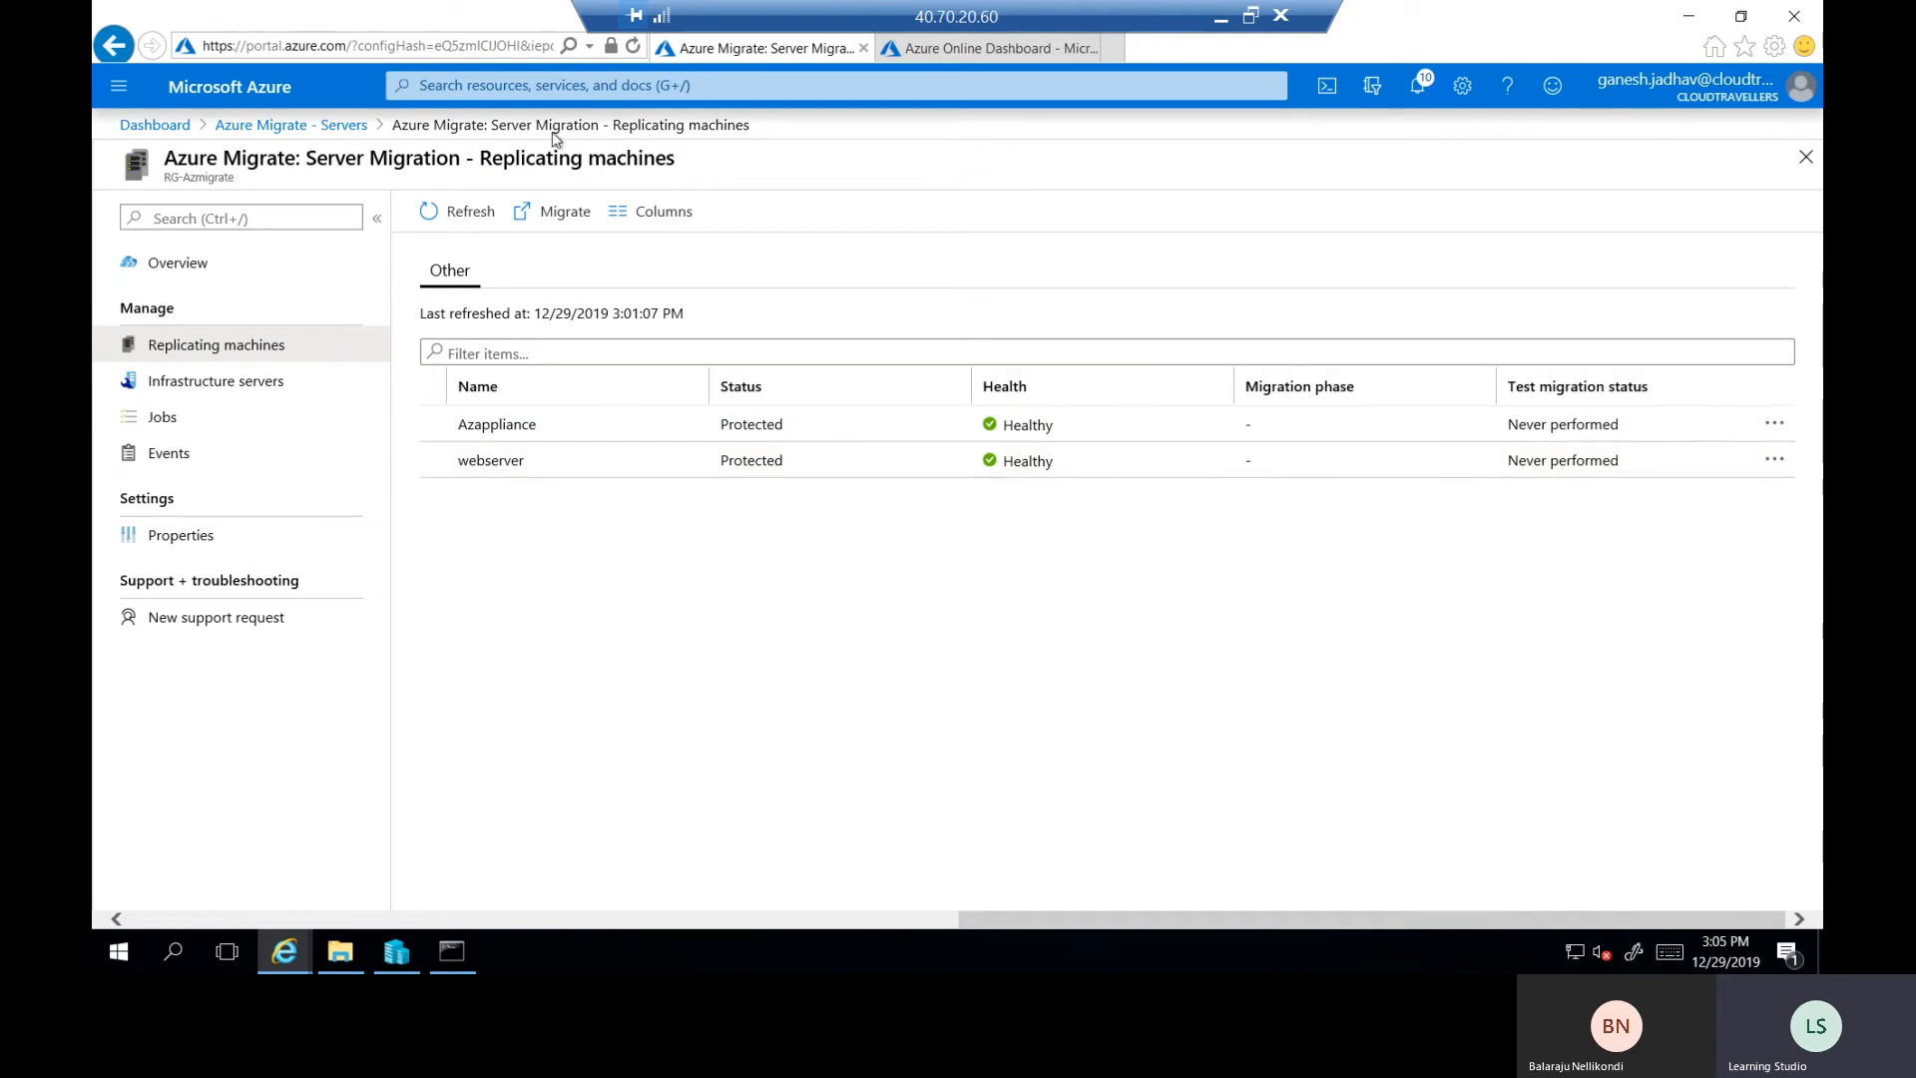
left_click(299, 125)
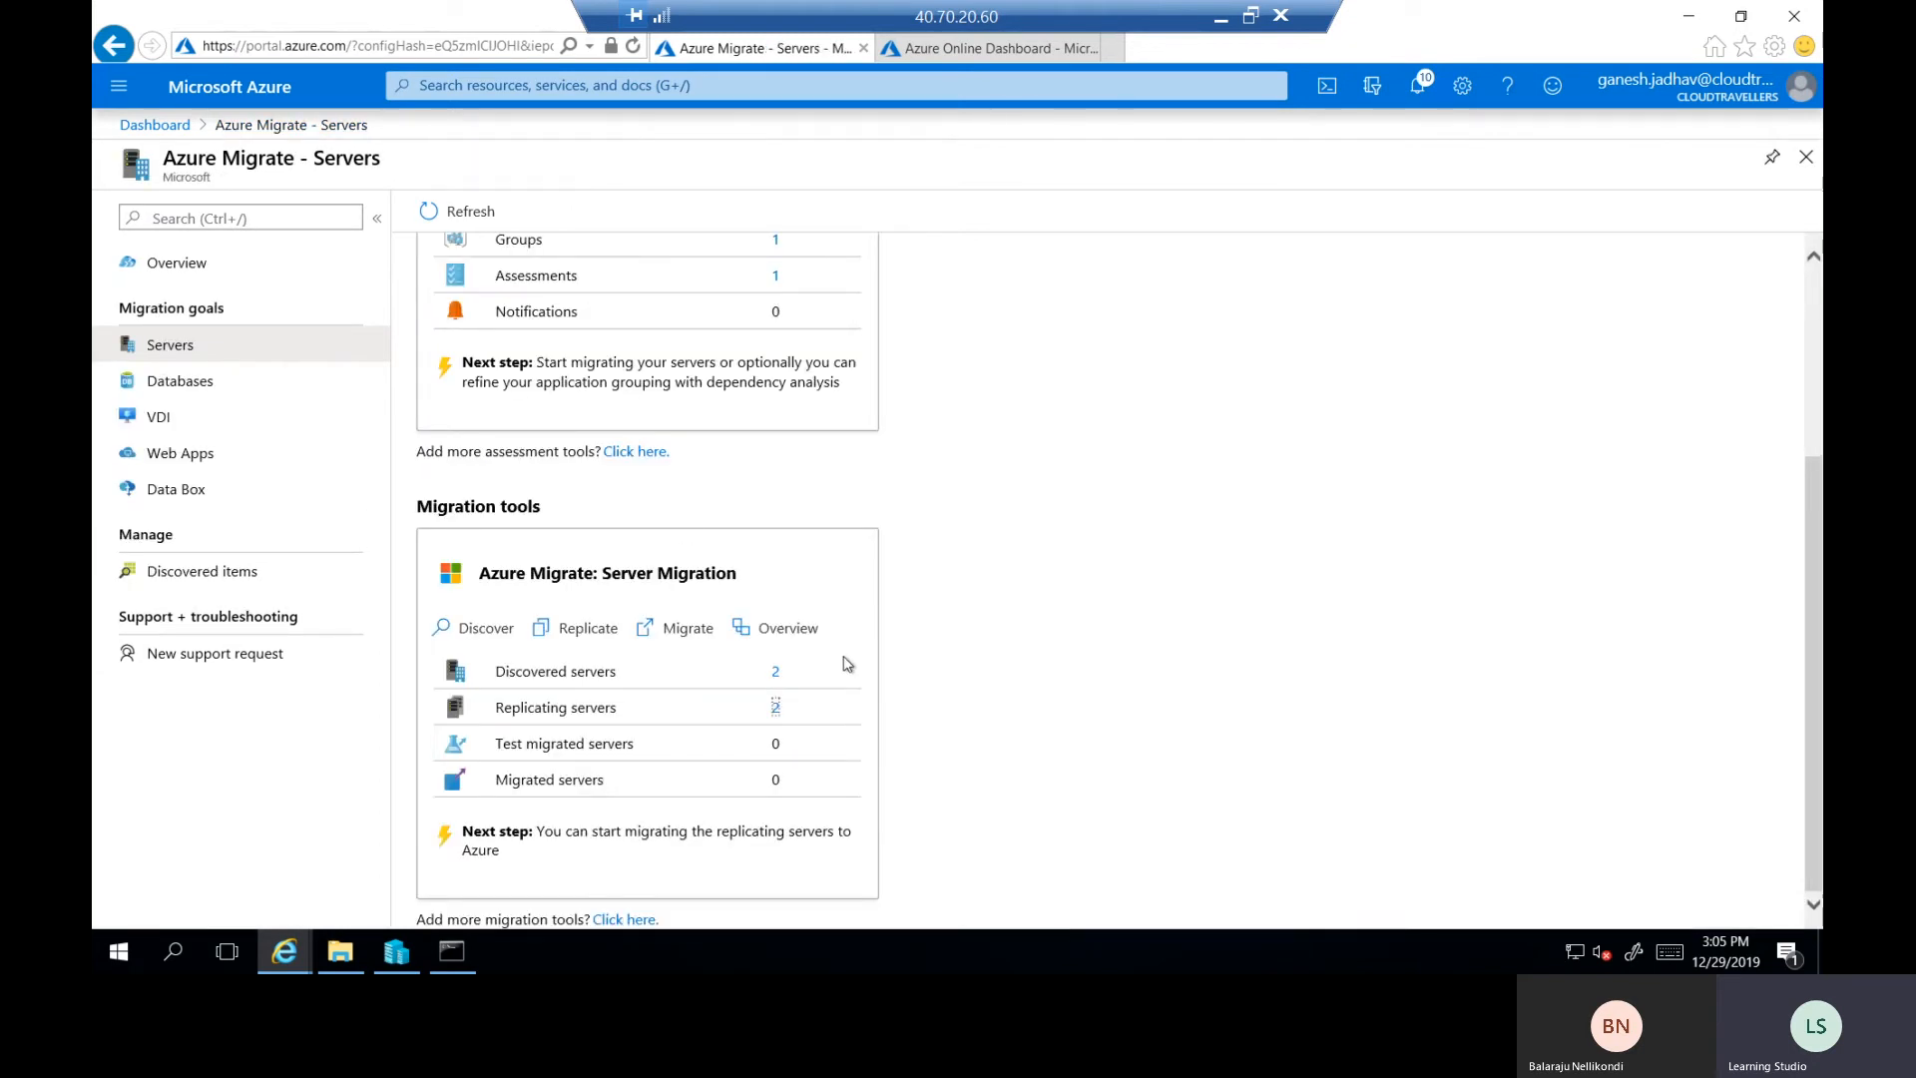
left_click(476, 214)
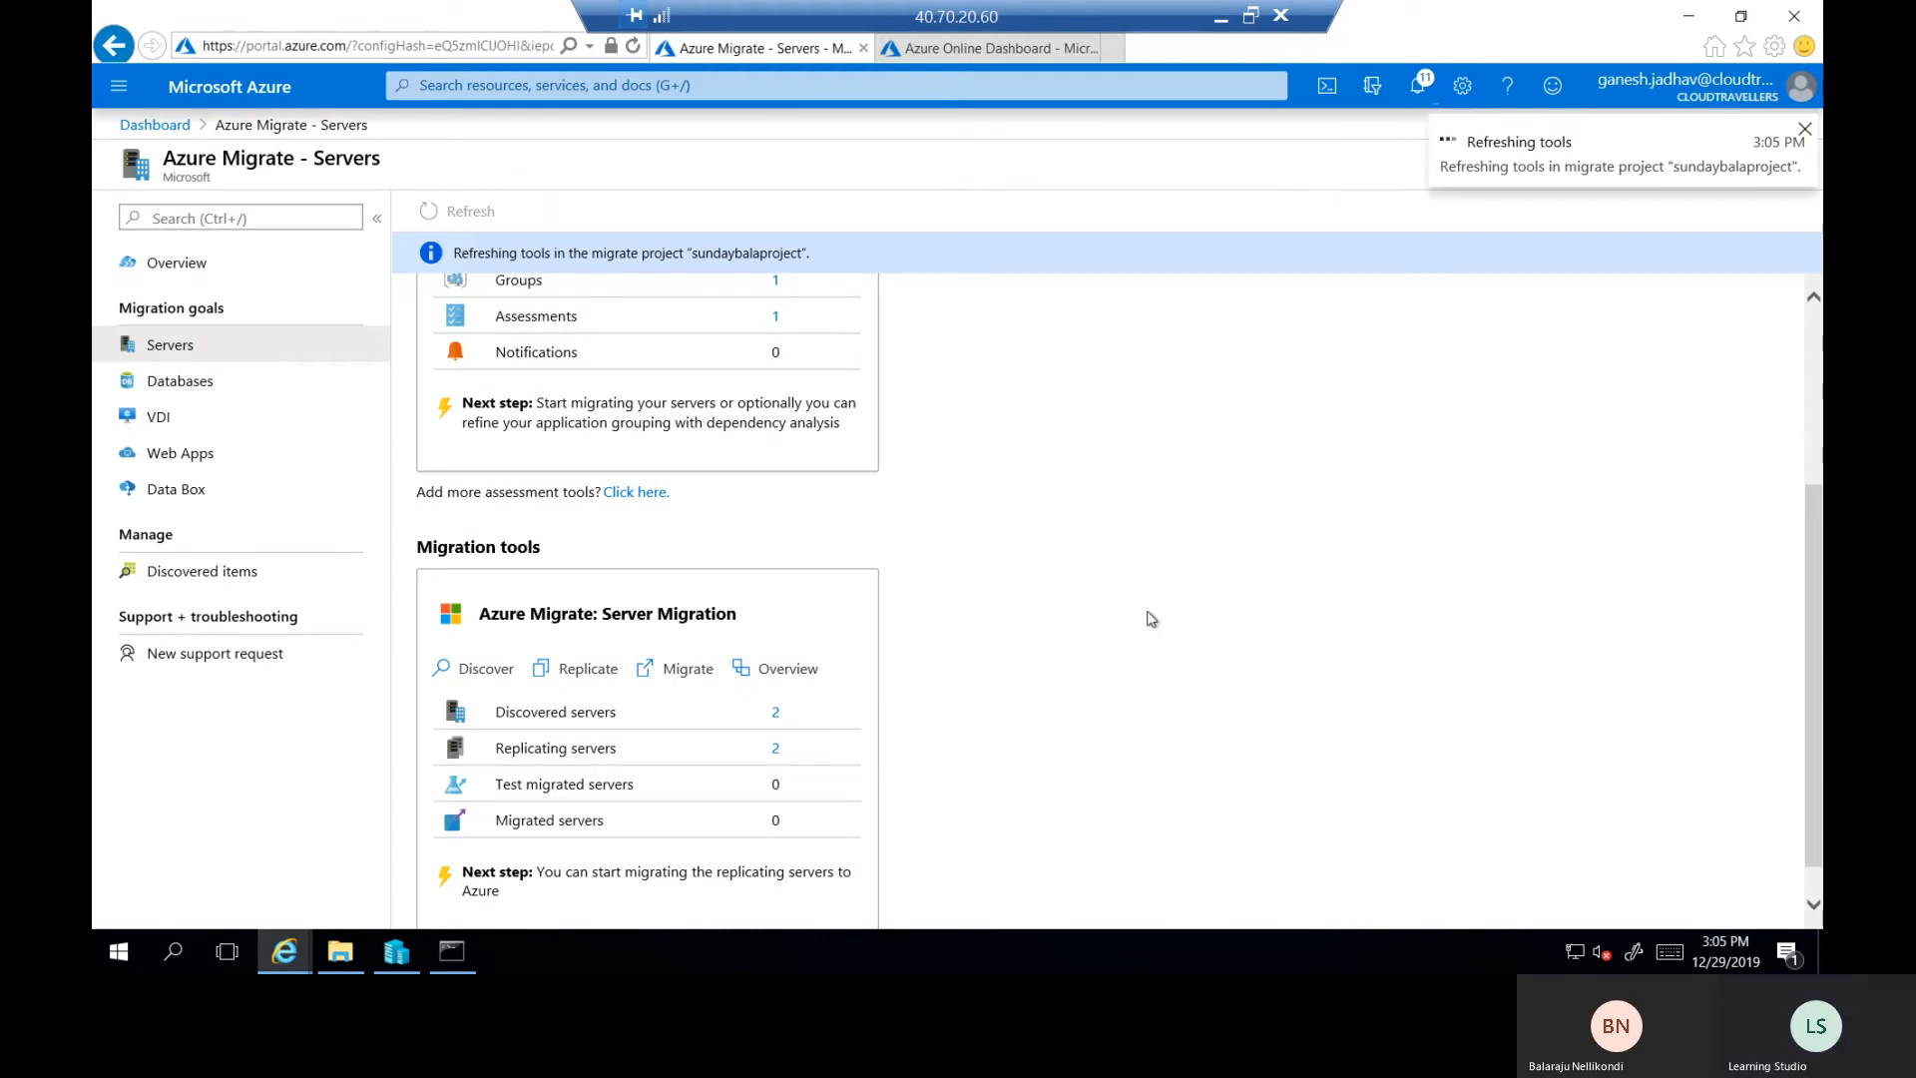
Open the Server Migration tool's Migrate page and select the Azappliance and webserver virtual machines.
scroll(1148, 624, "down", 1)
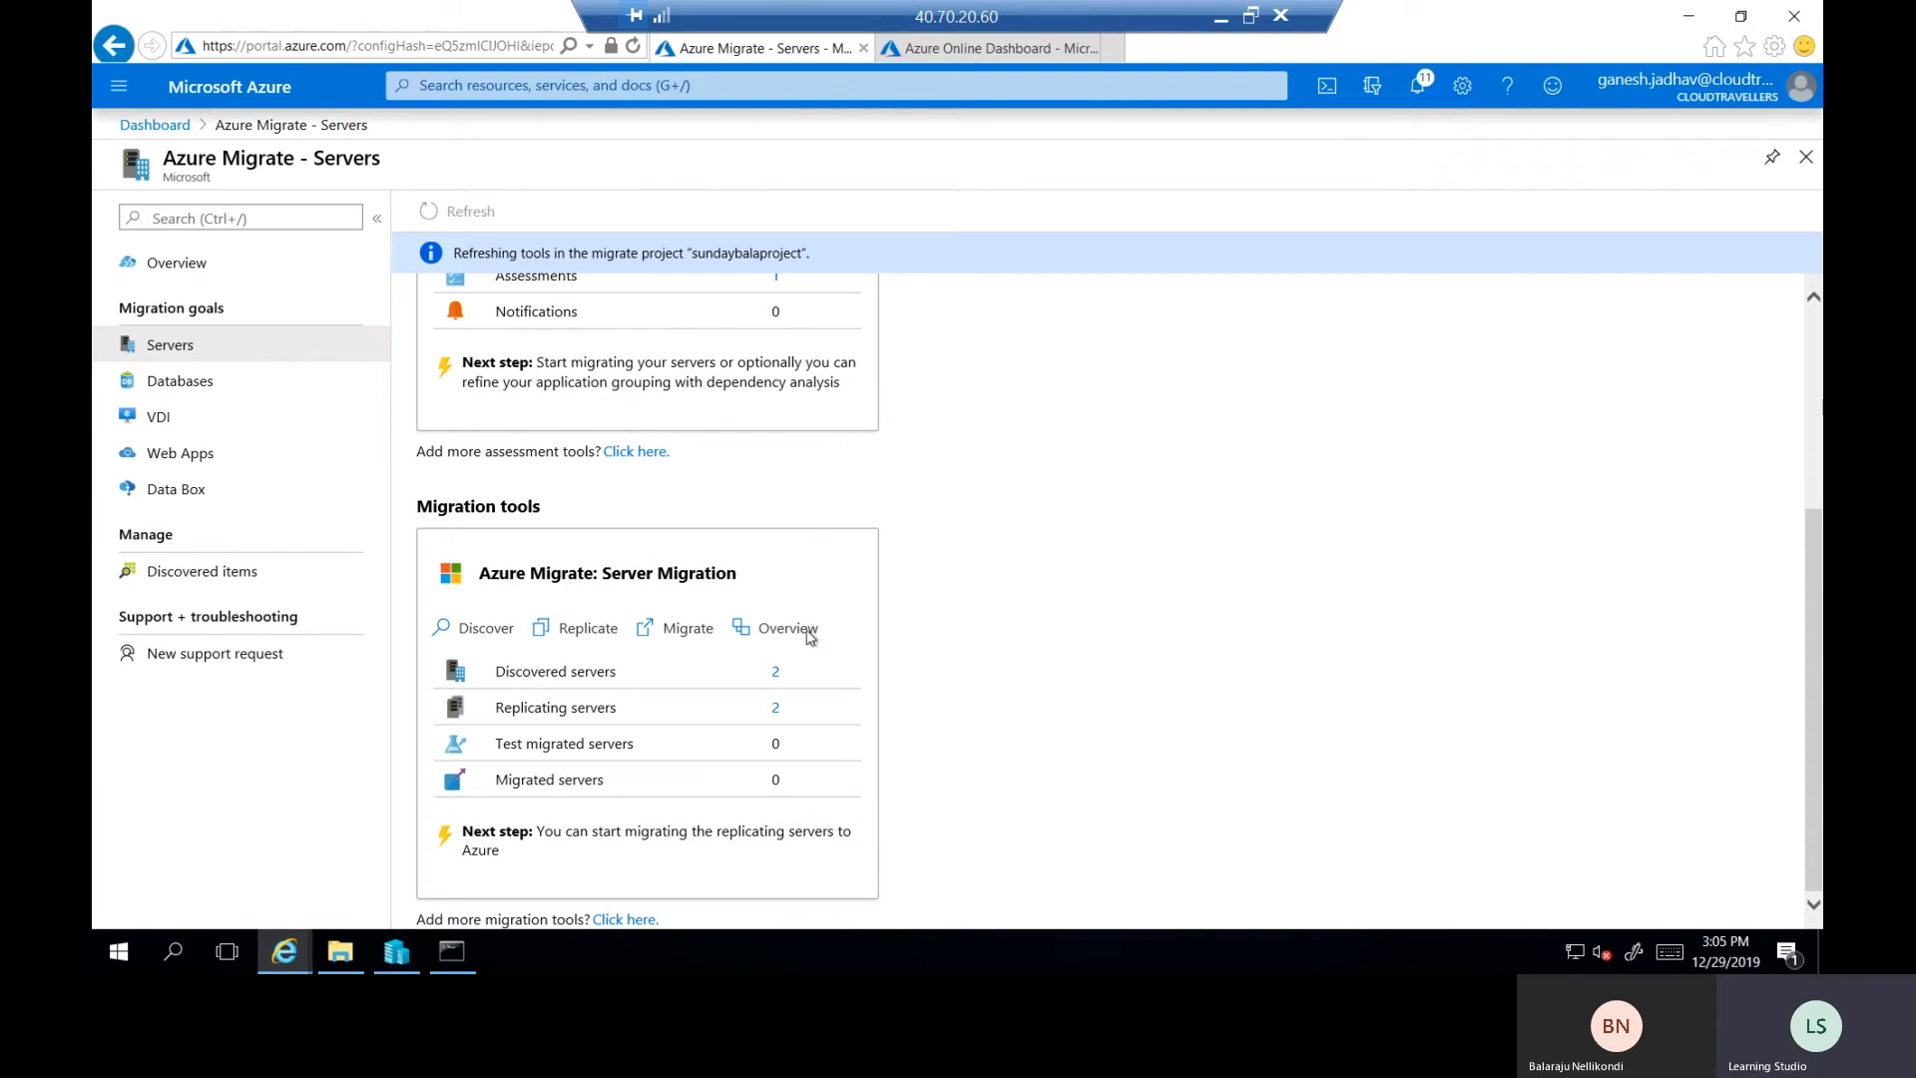
left_click(690, 631)
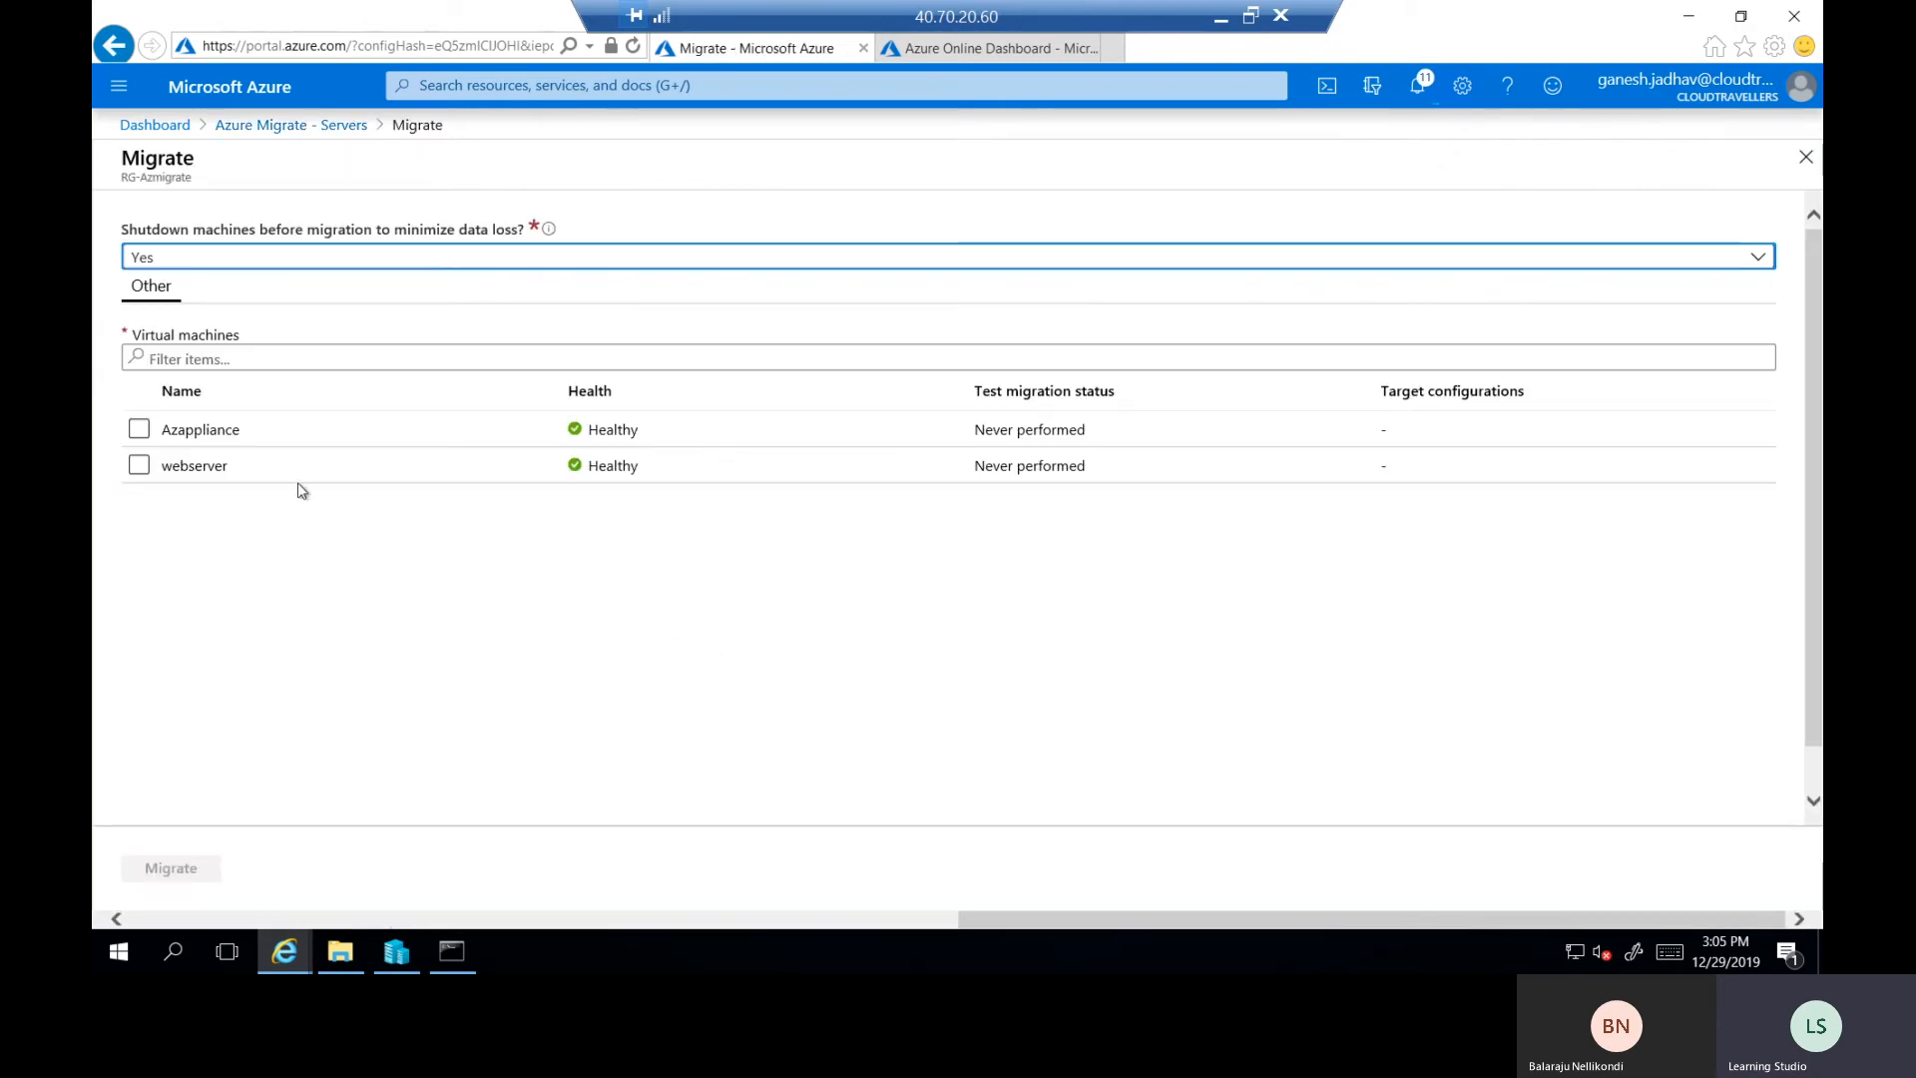
left_click(139, 433)
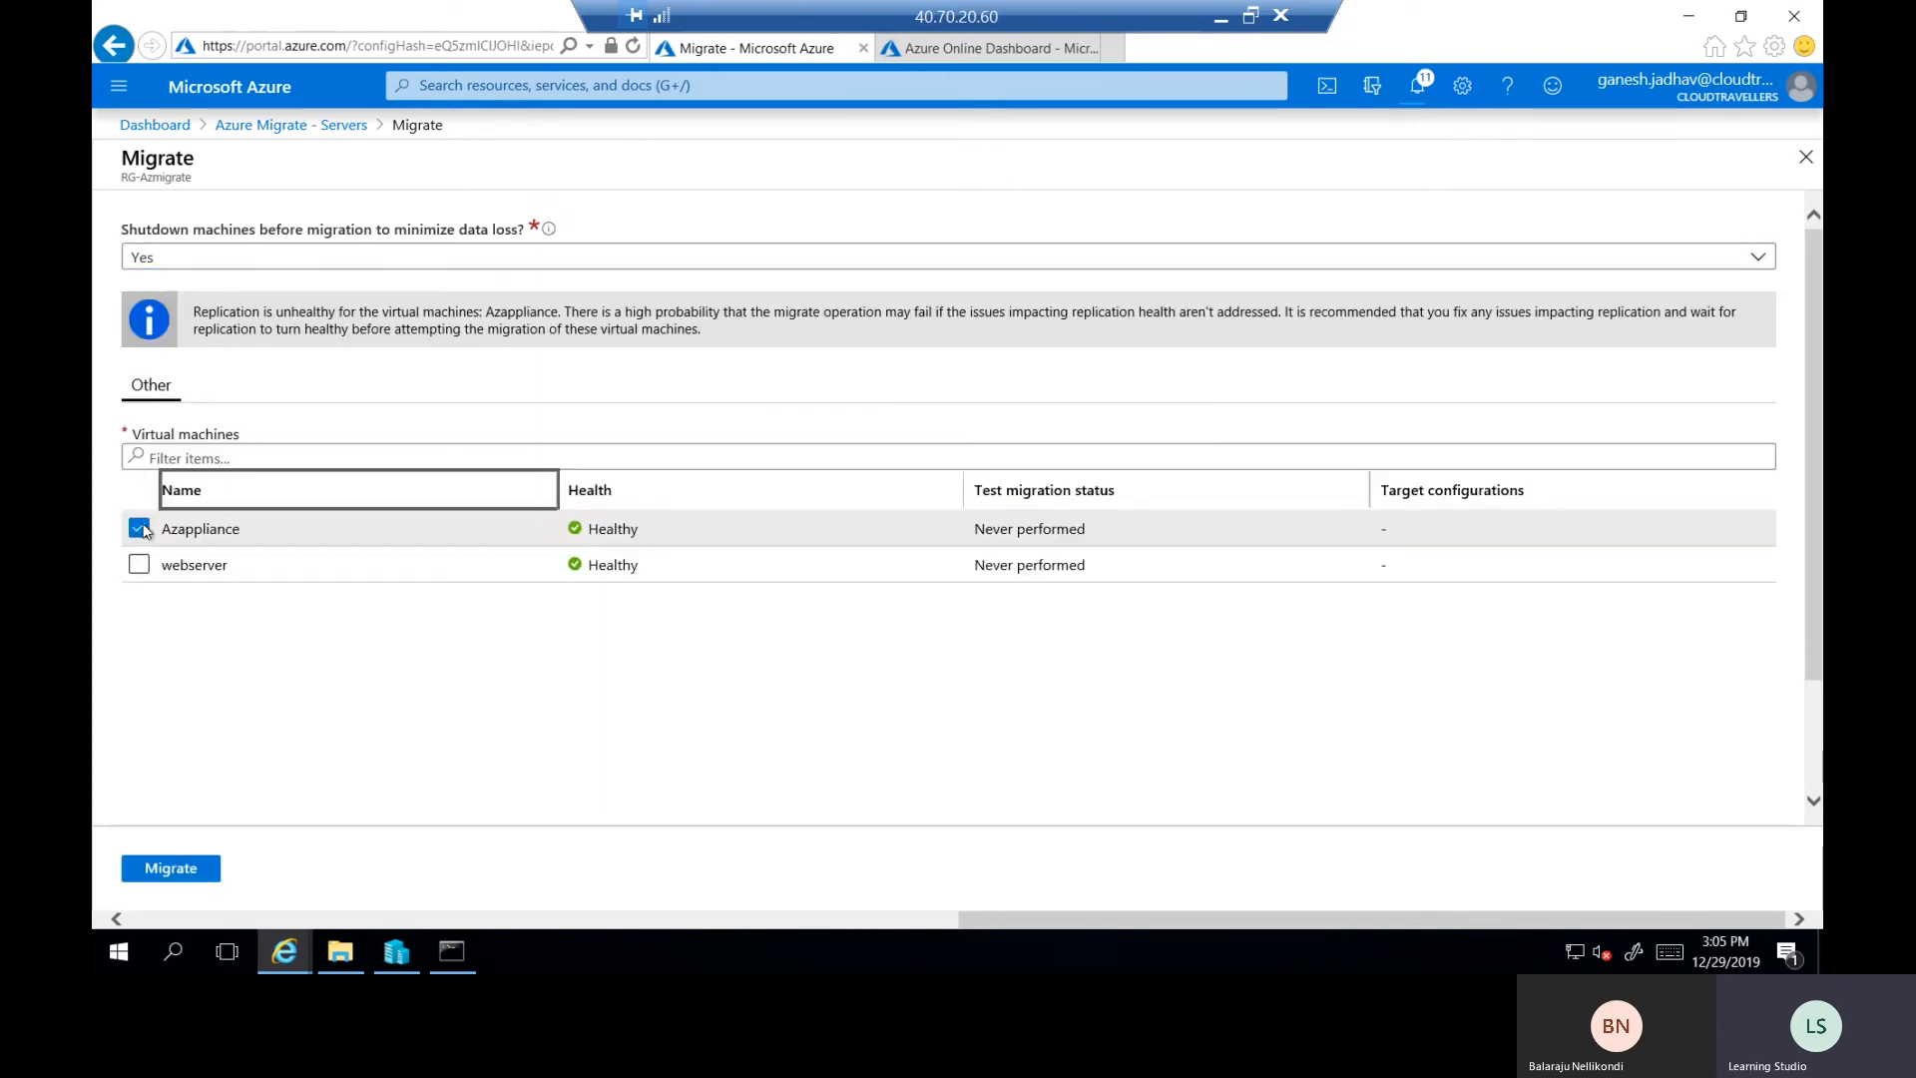
left_click(138, 565)
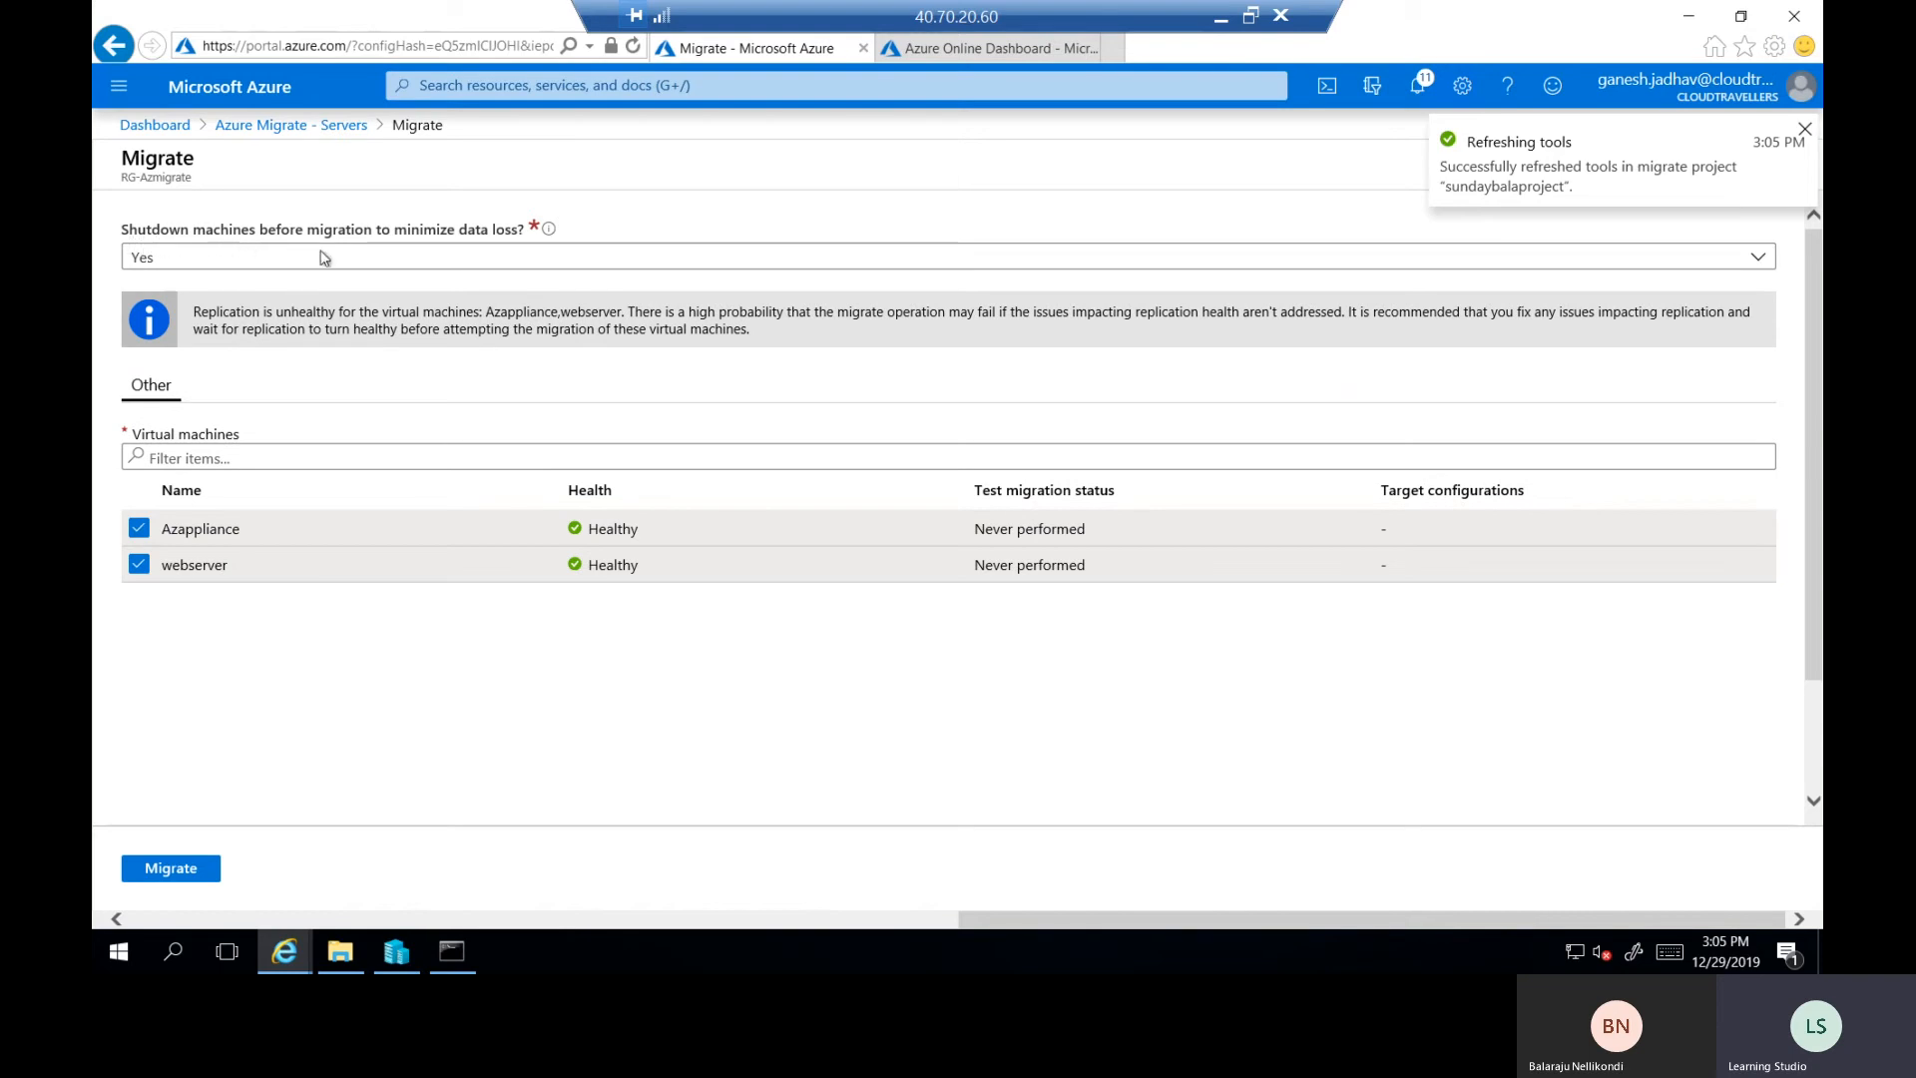
Choose Yes for shutting down machines before migration and start migrating the two selected machines.
left_click(441, 262)
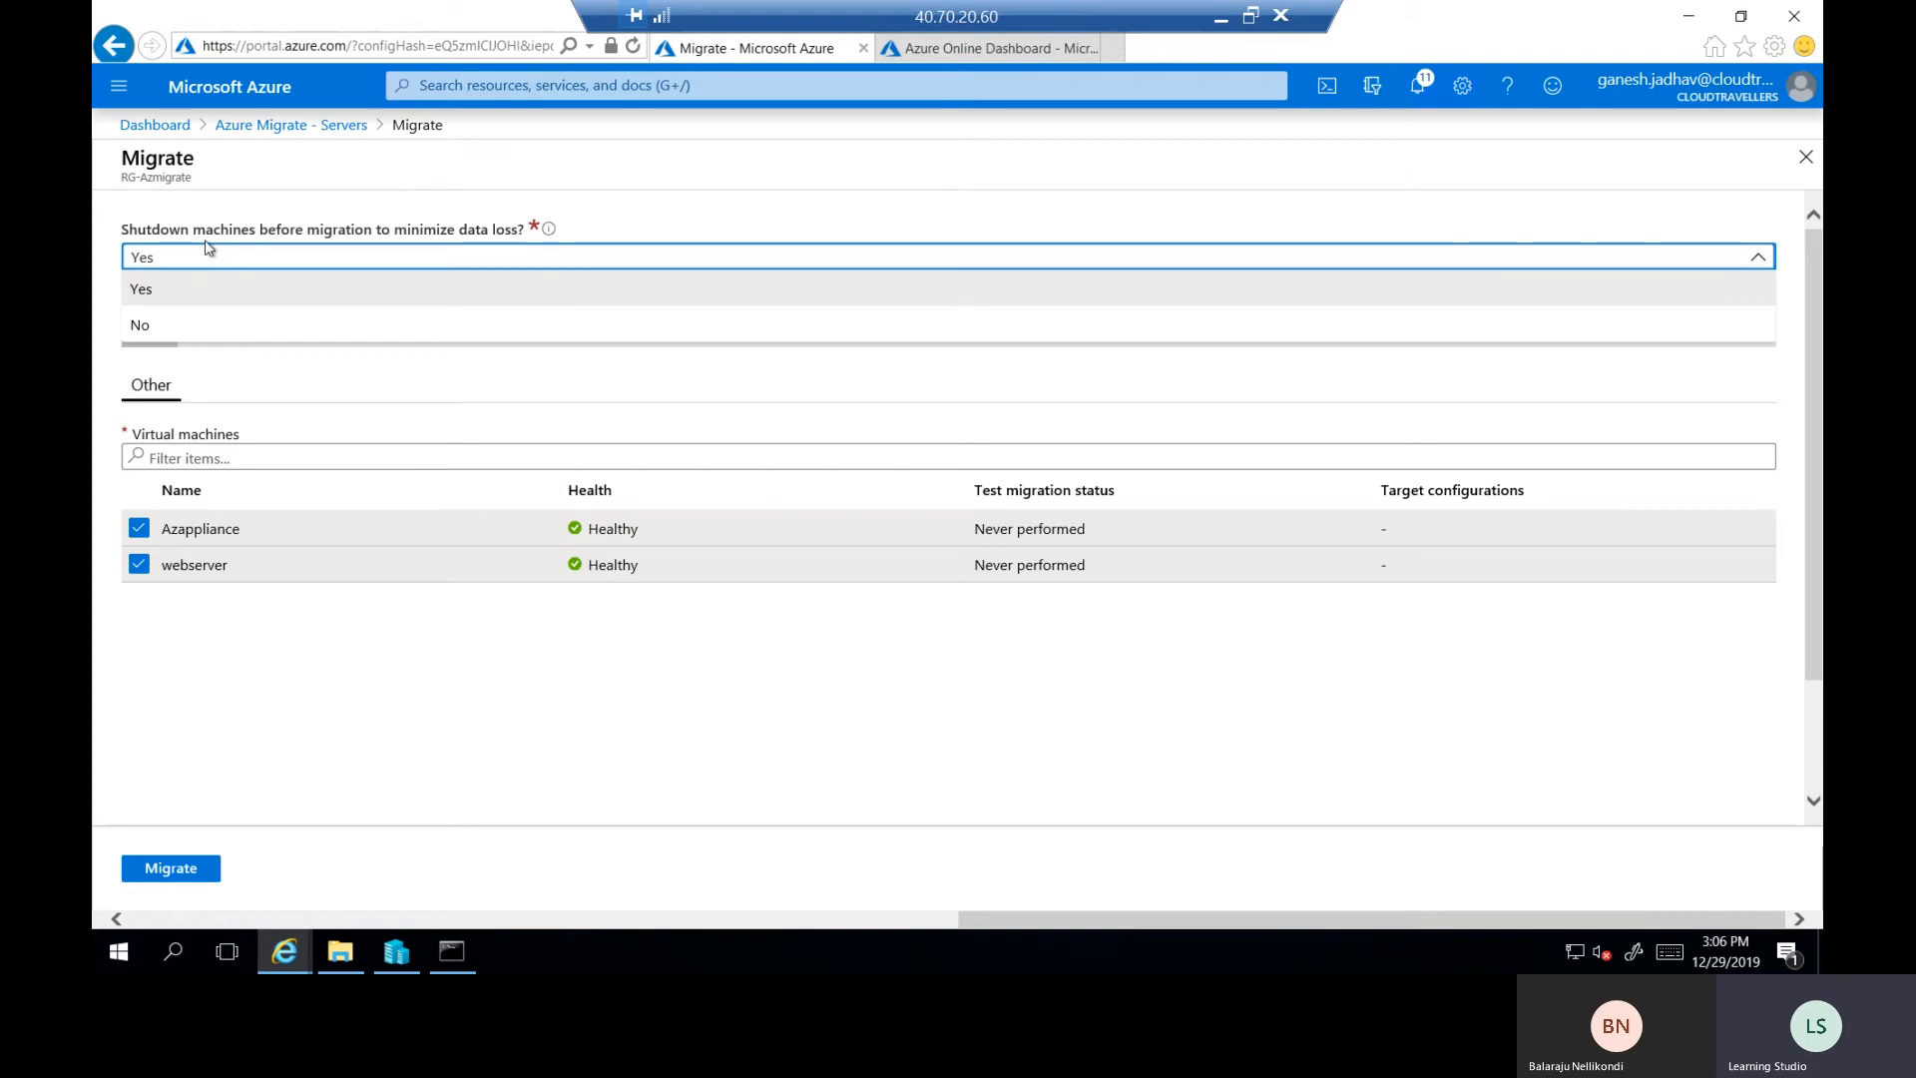
left_click(181, 296)
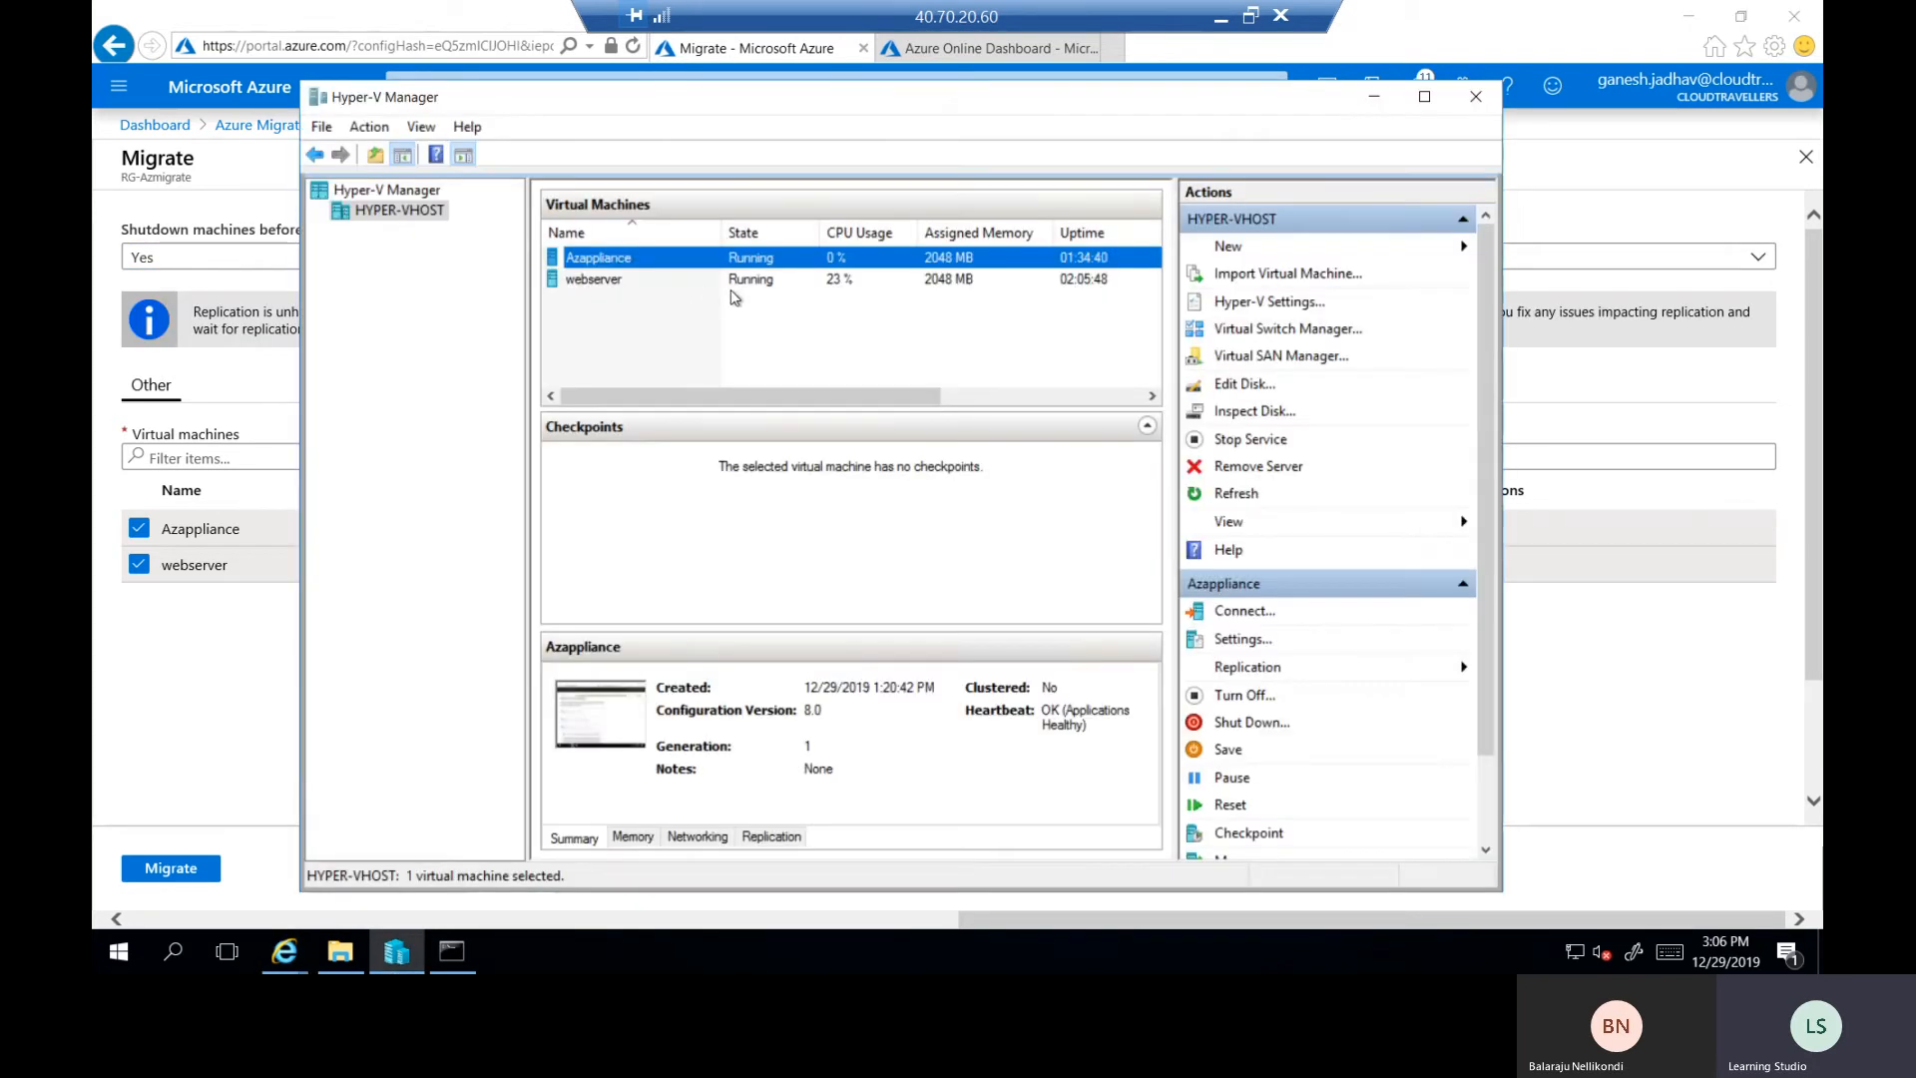
left_click(1374, 97)
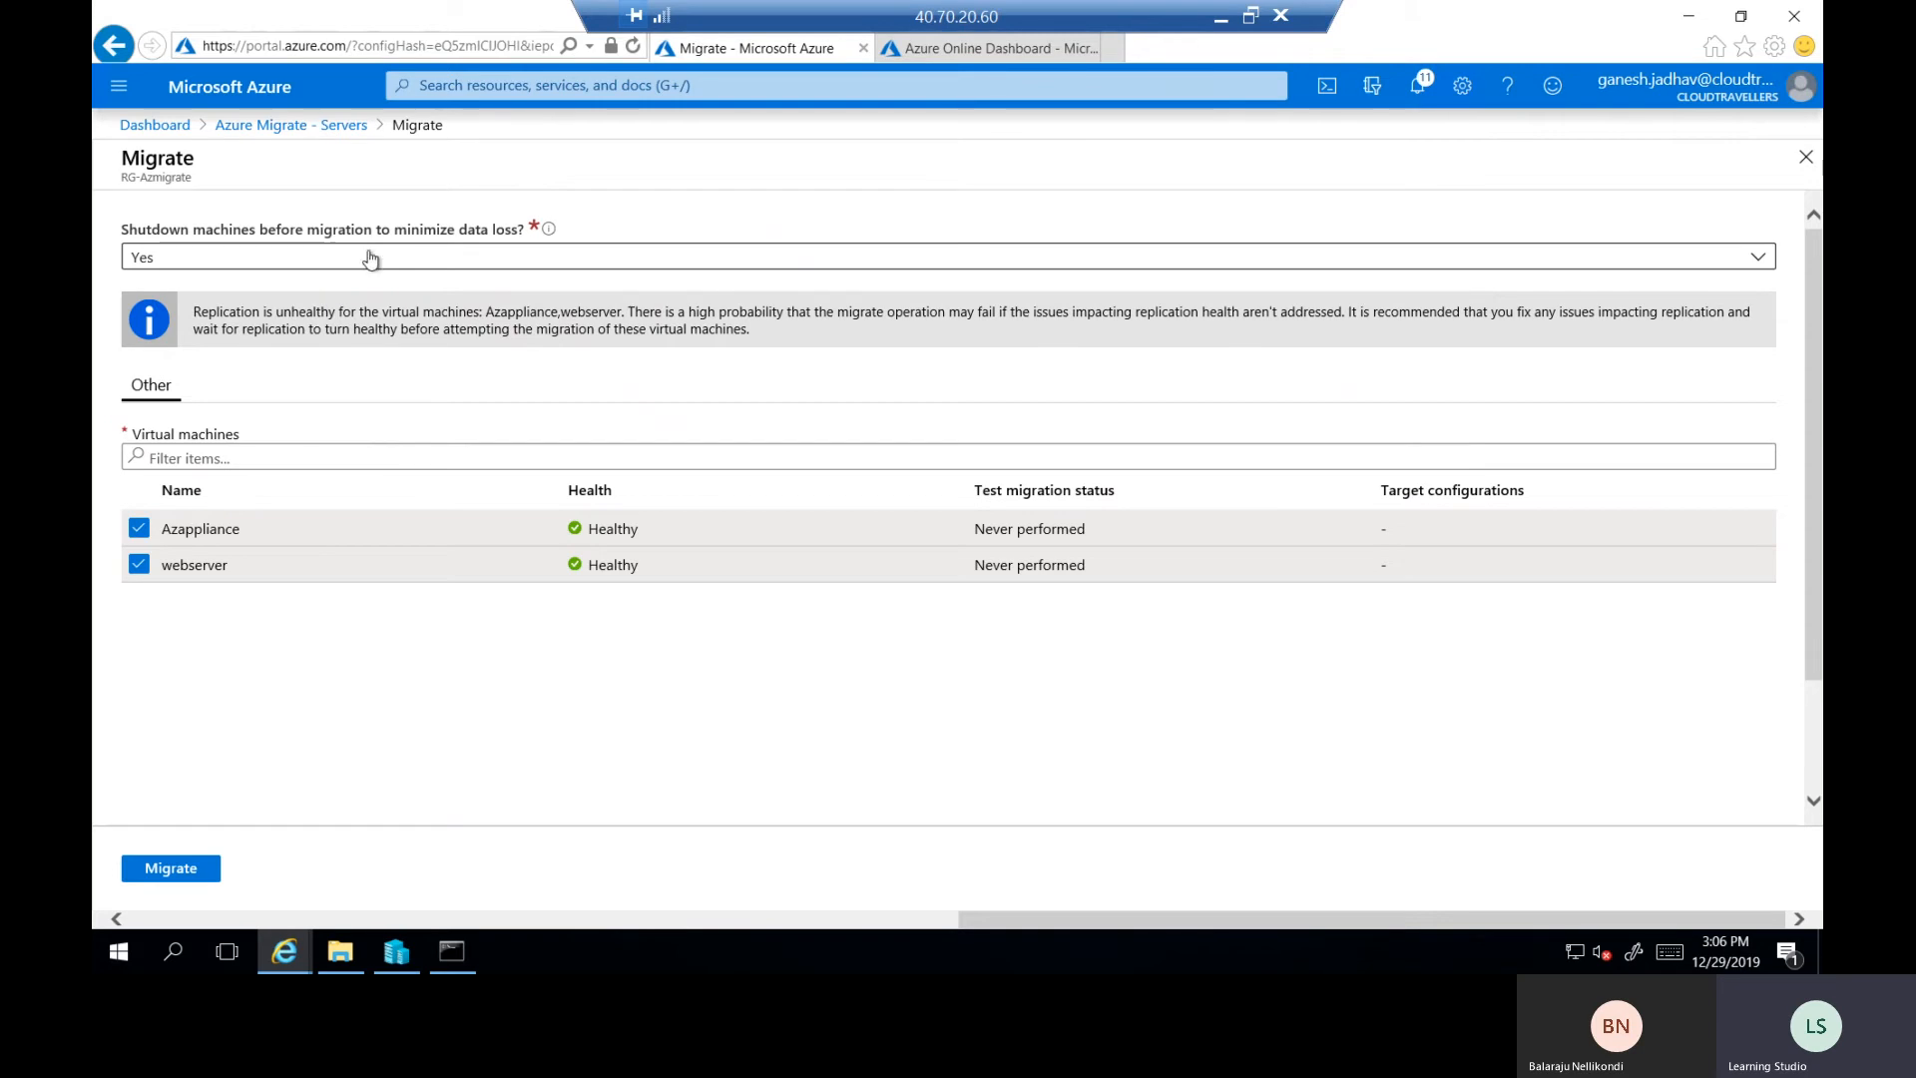
left_click(171, 868)
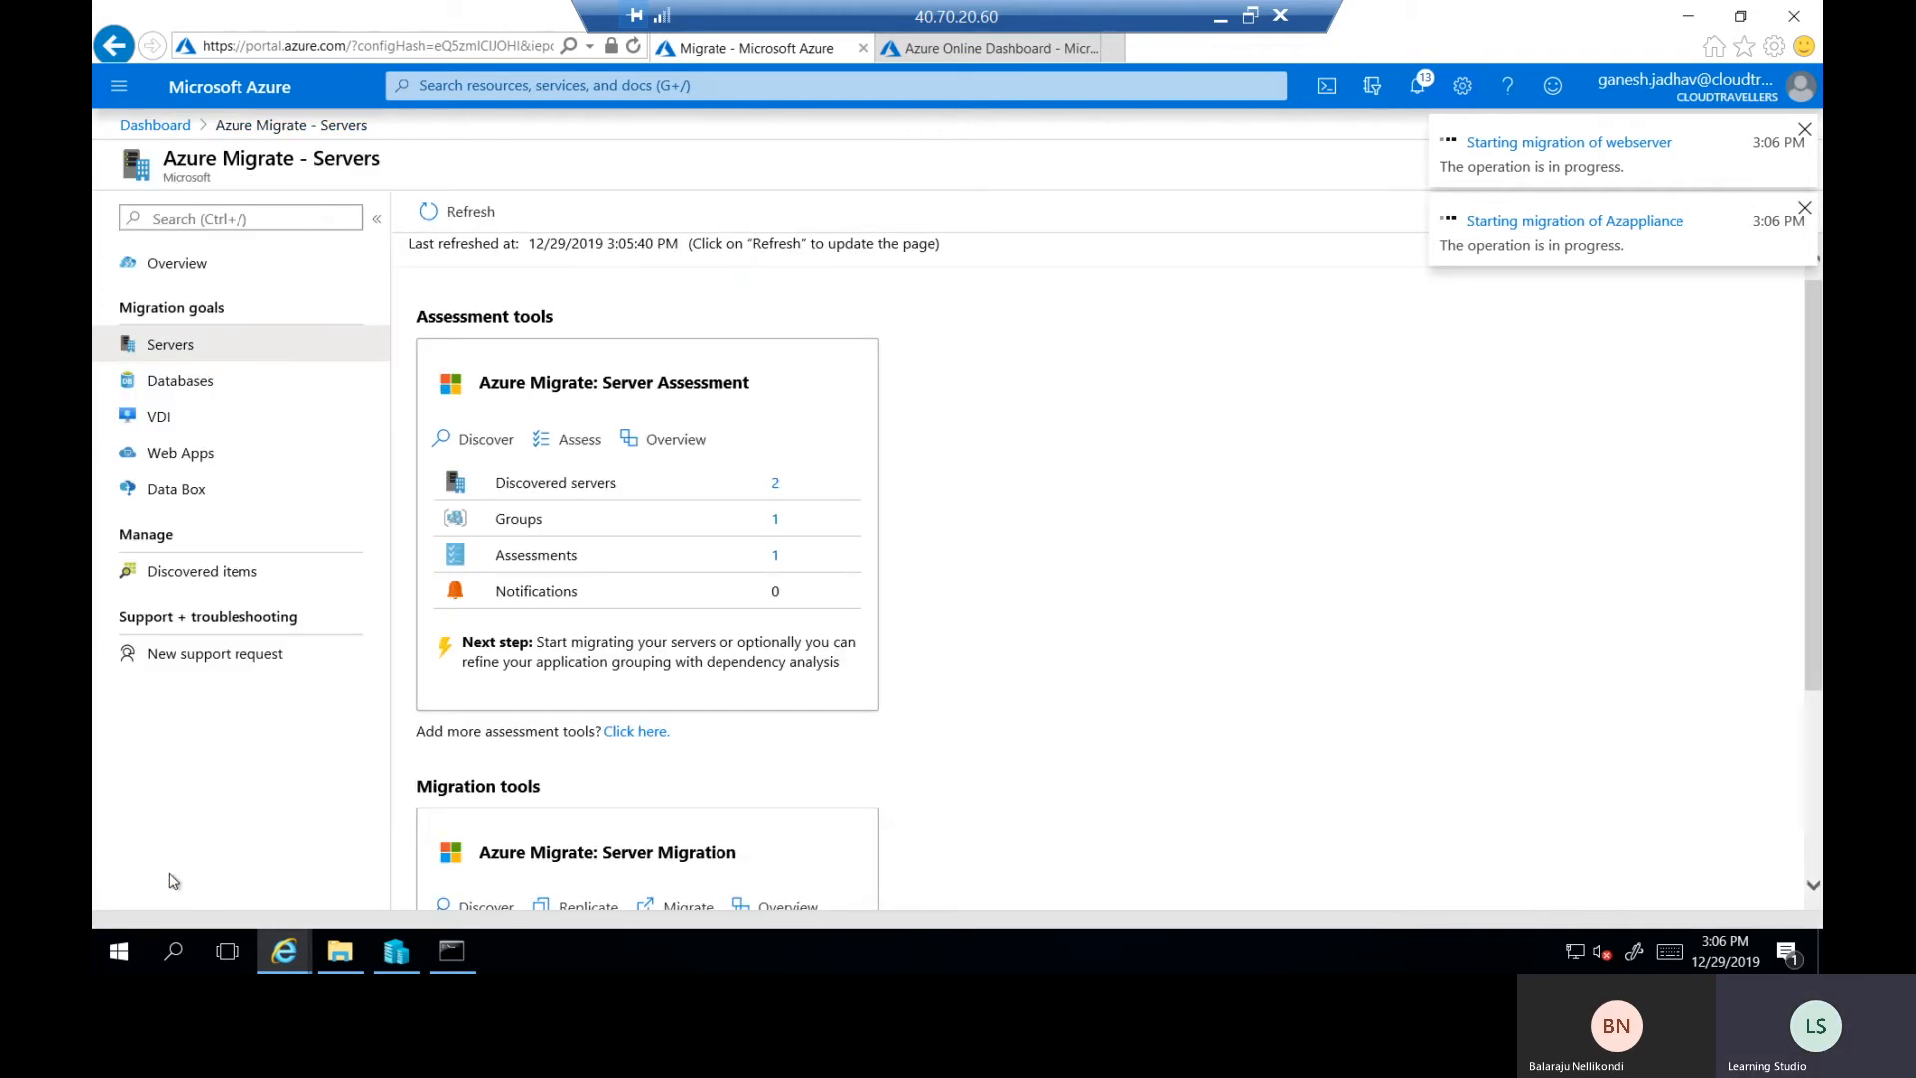
Switch to Hyper-V Manager and refresh HYPER-VHOST repeatedly to check the running state of Azappliance and webserver.
scroll(1202, 742, "down", 3)
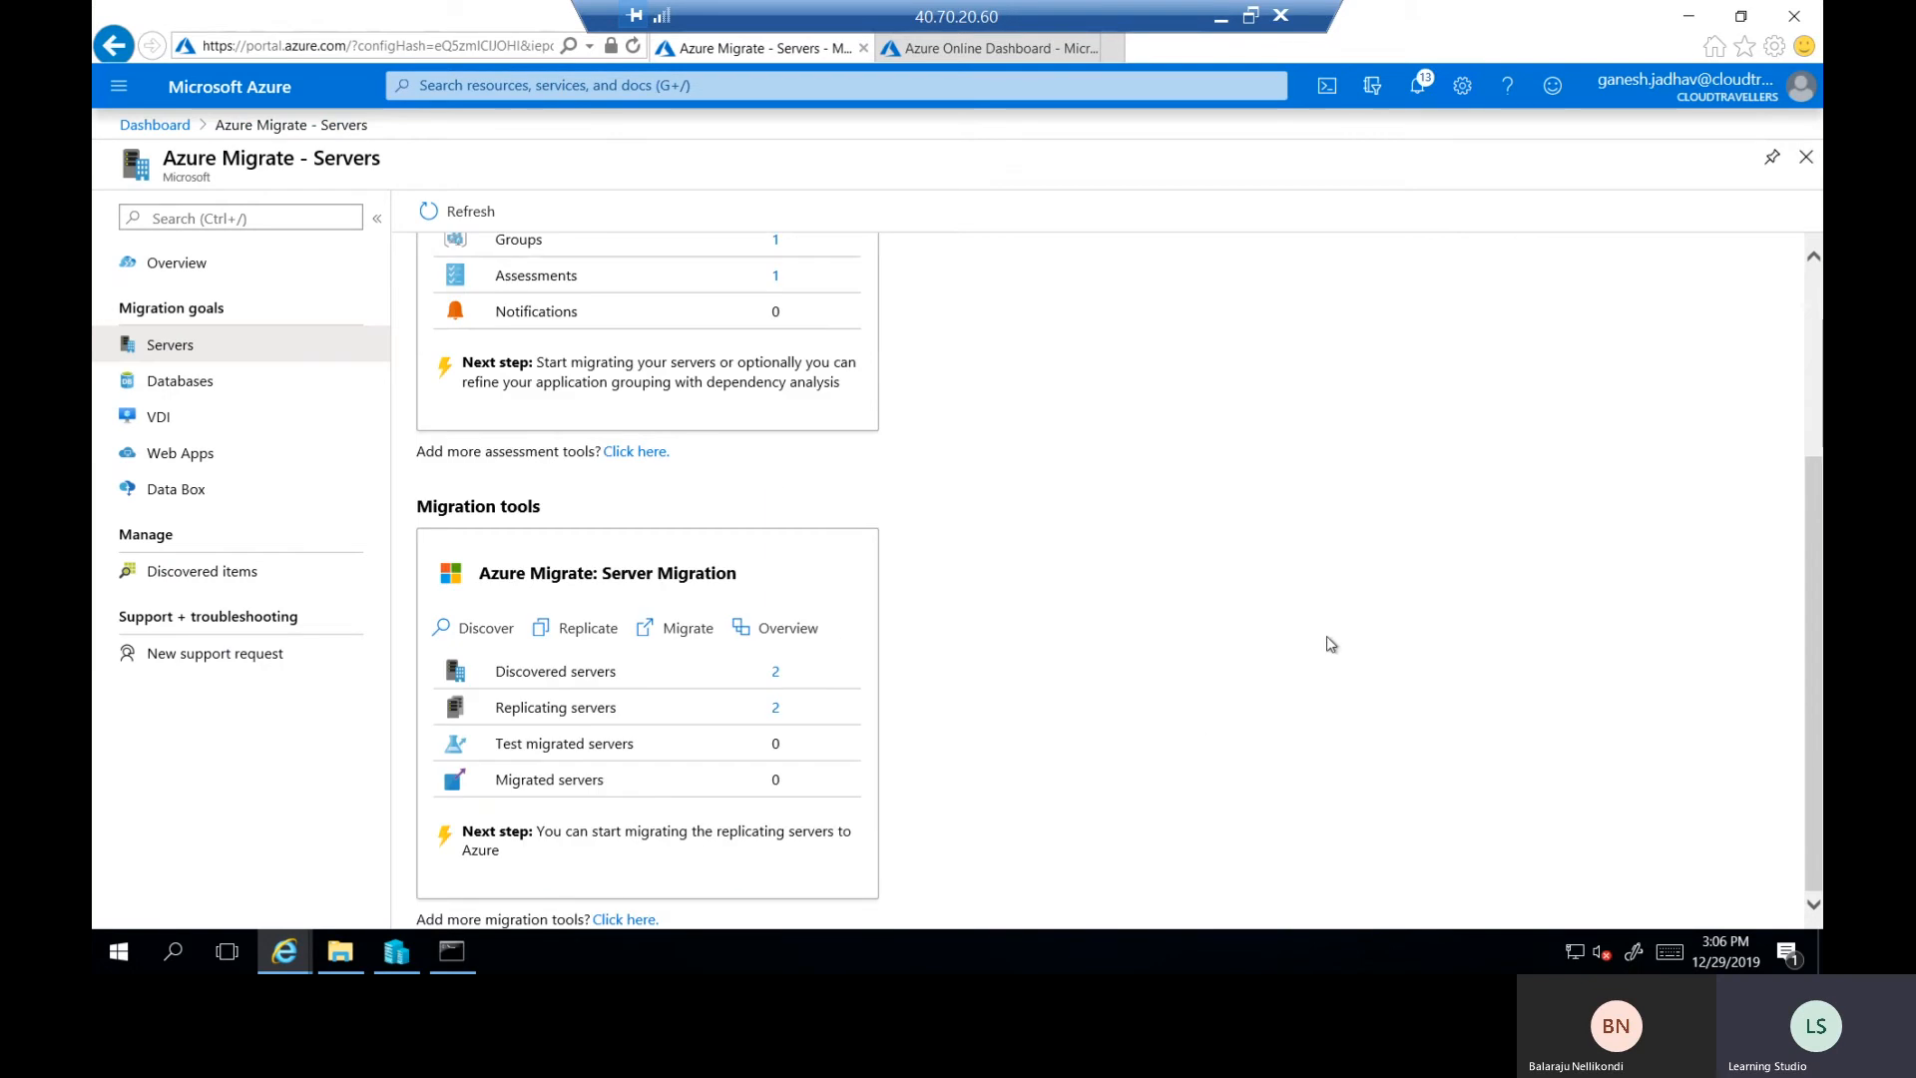
left_click(389, 958)
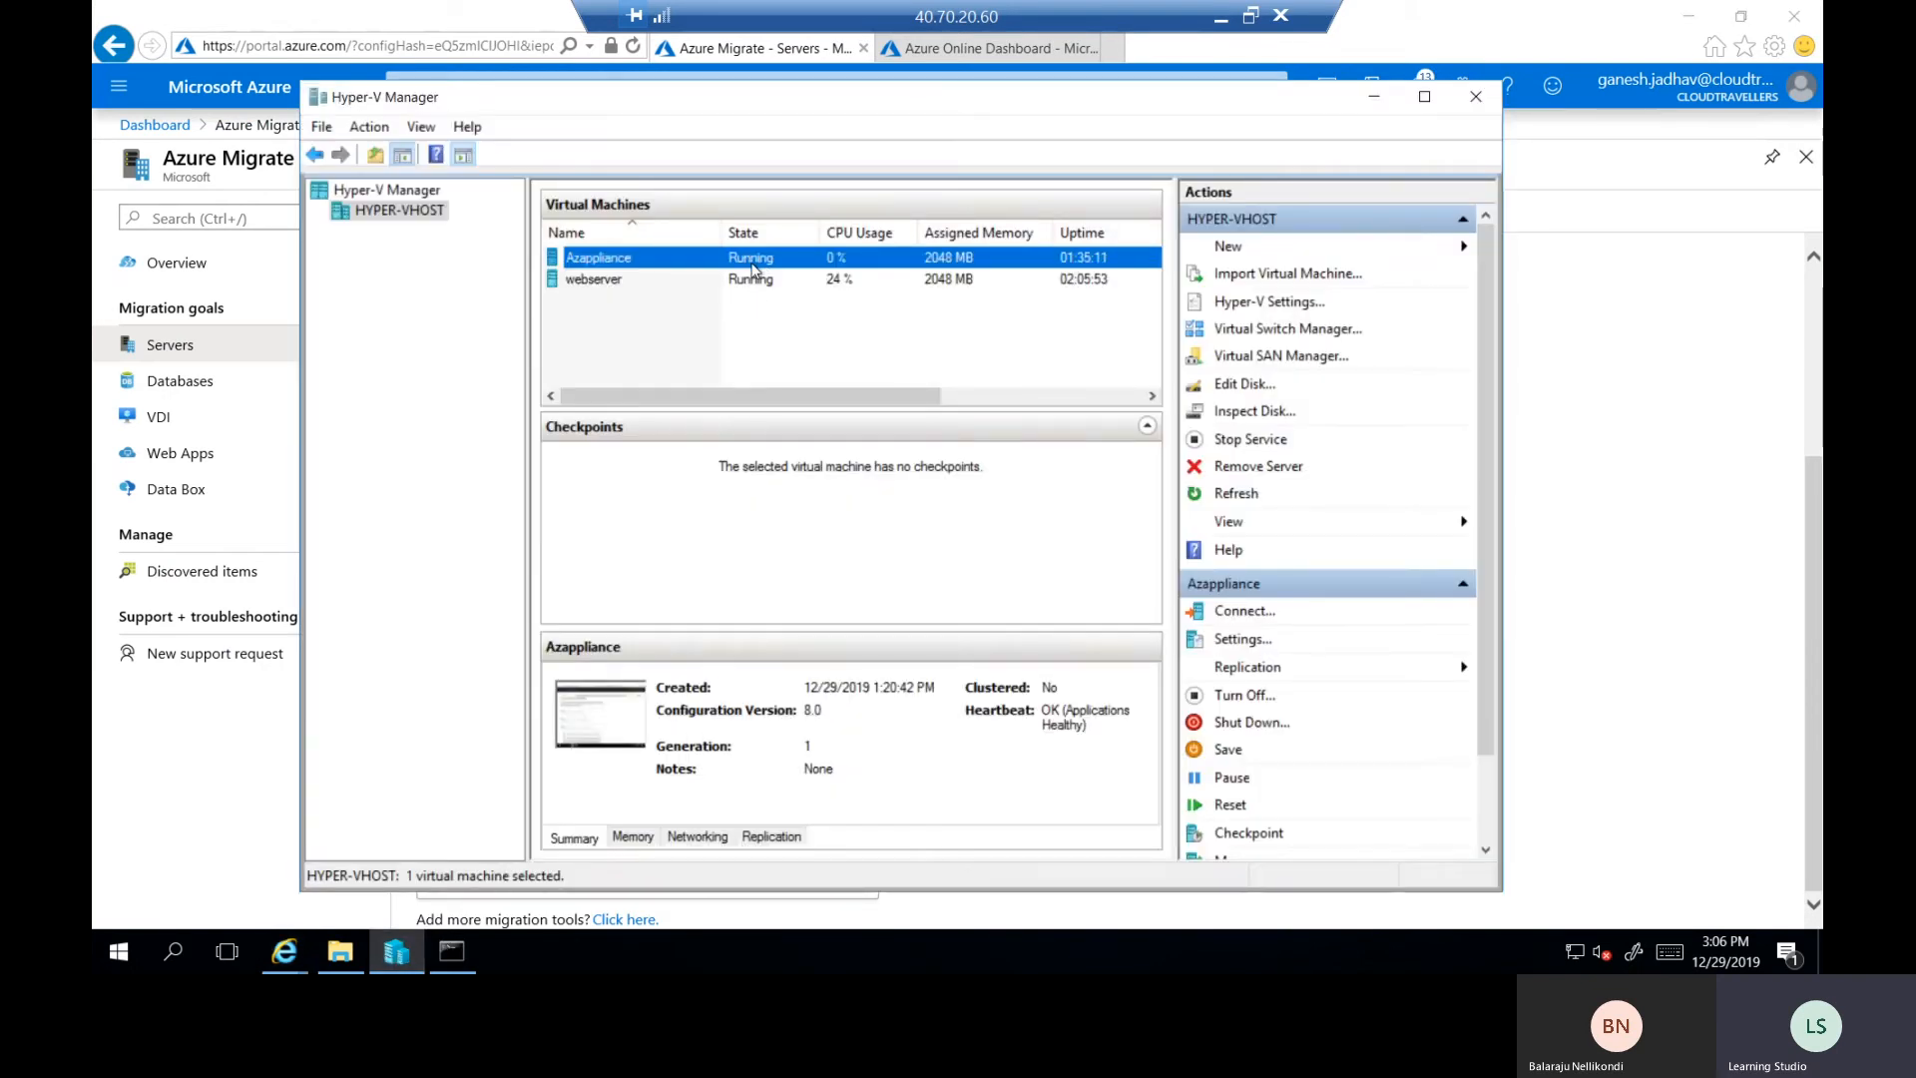
left_click(1223, 495)
left_click(1234, 495)
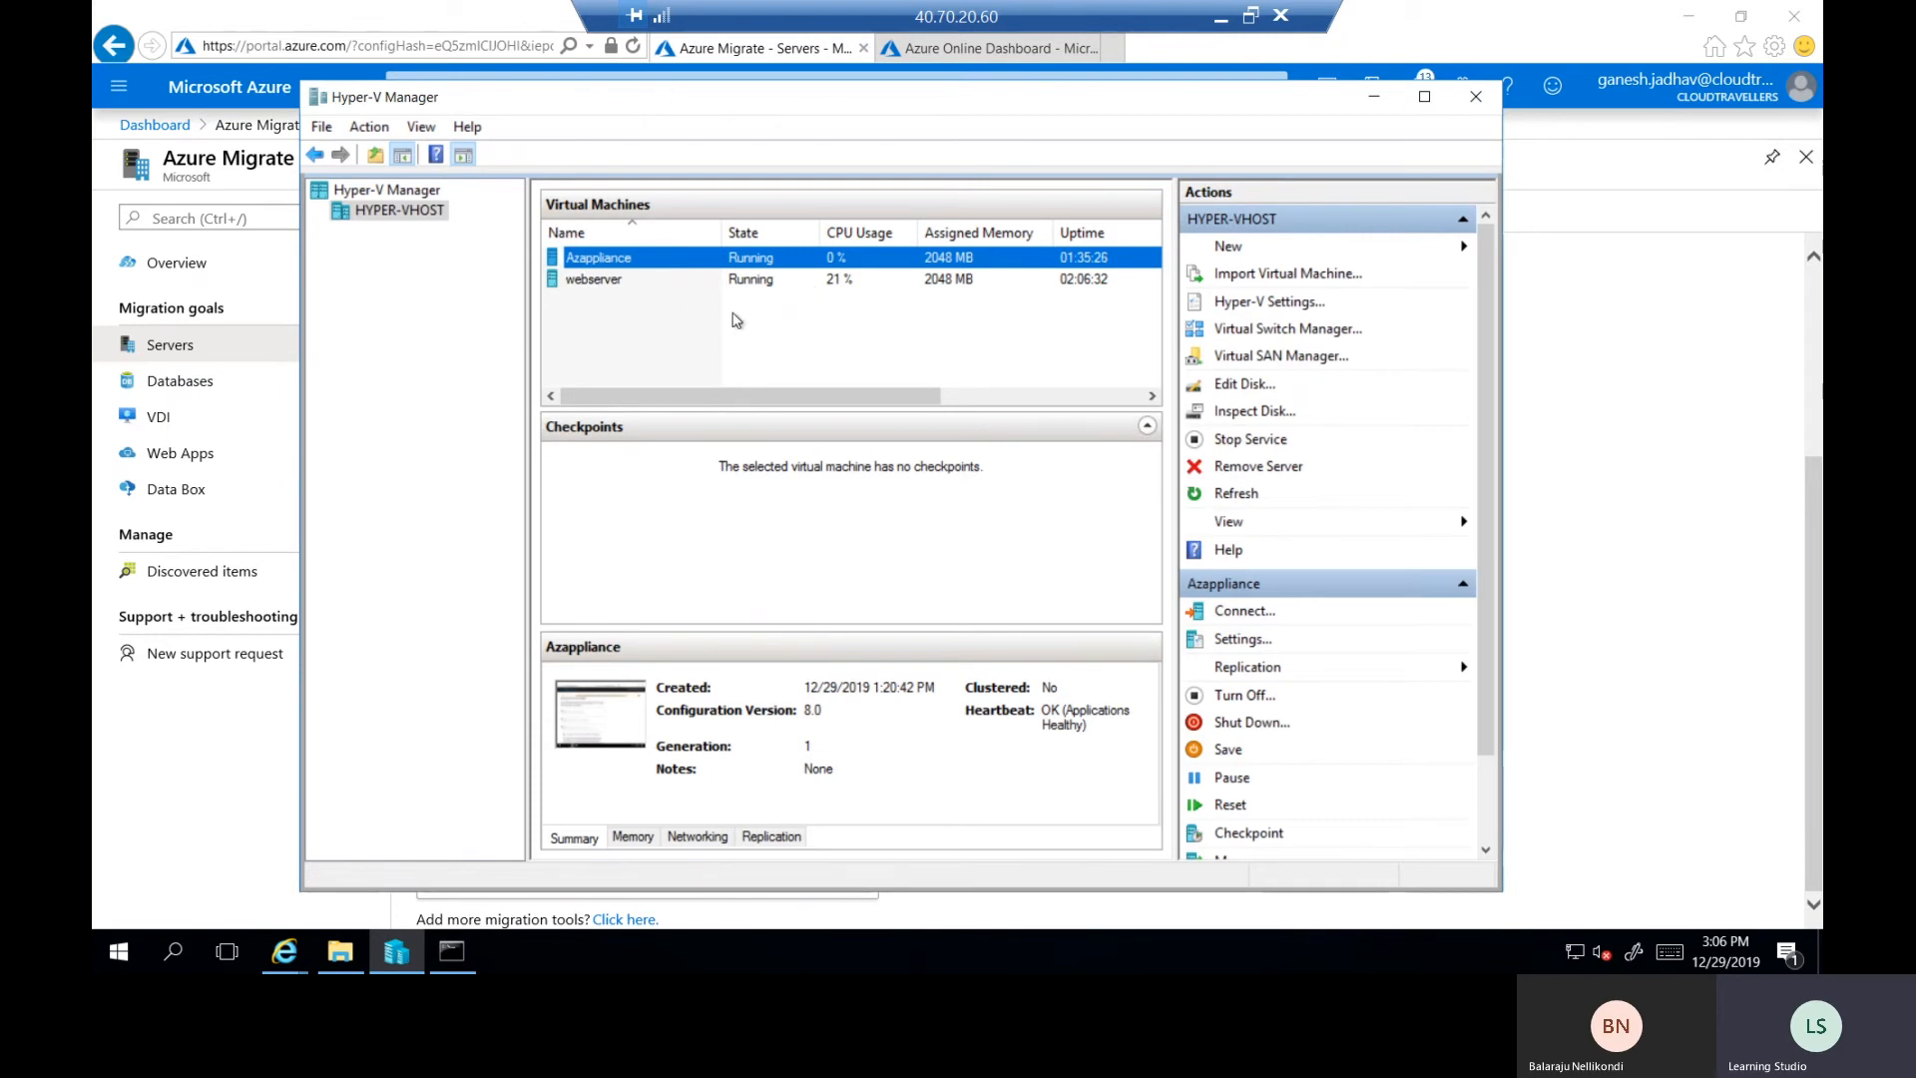
left_click(1236, 499)
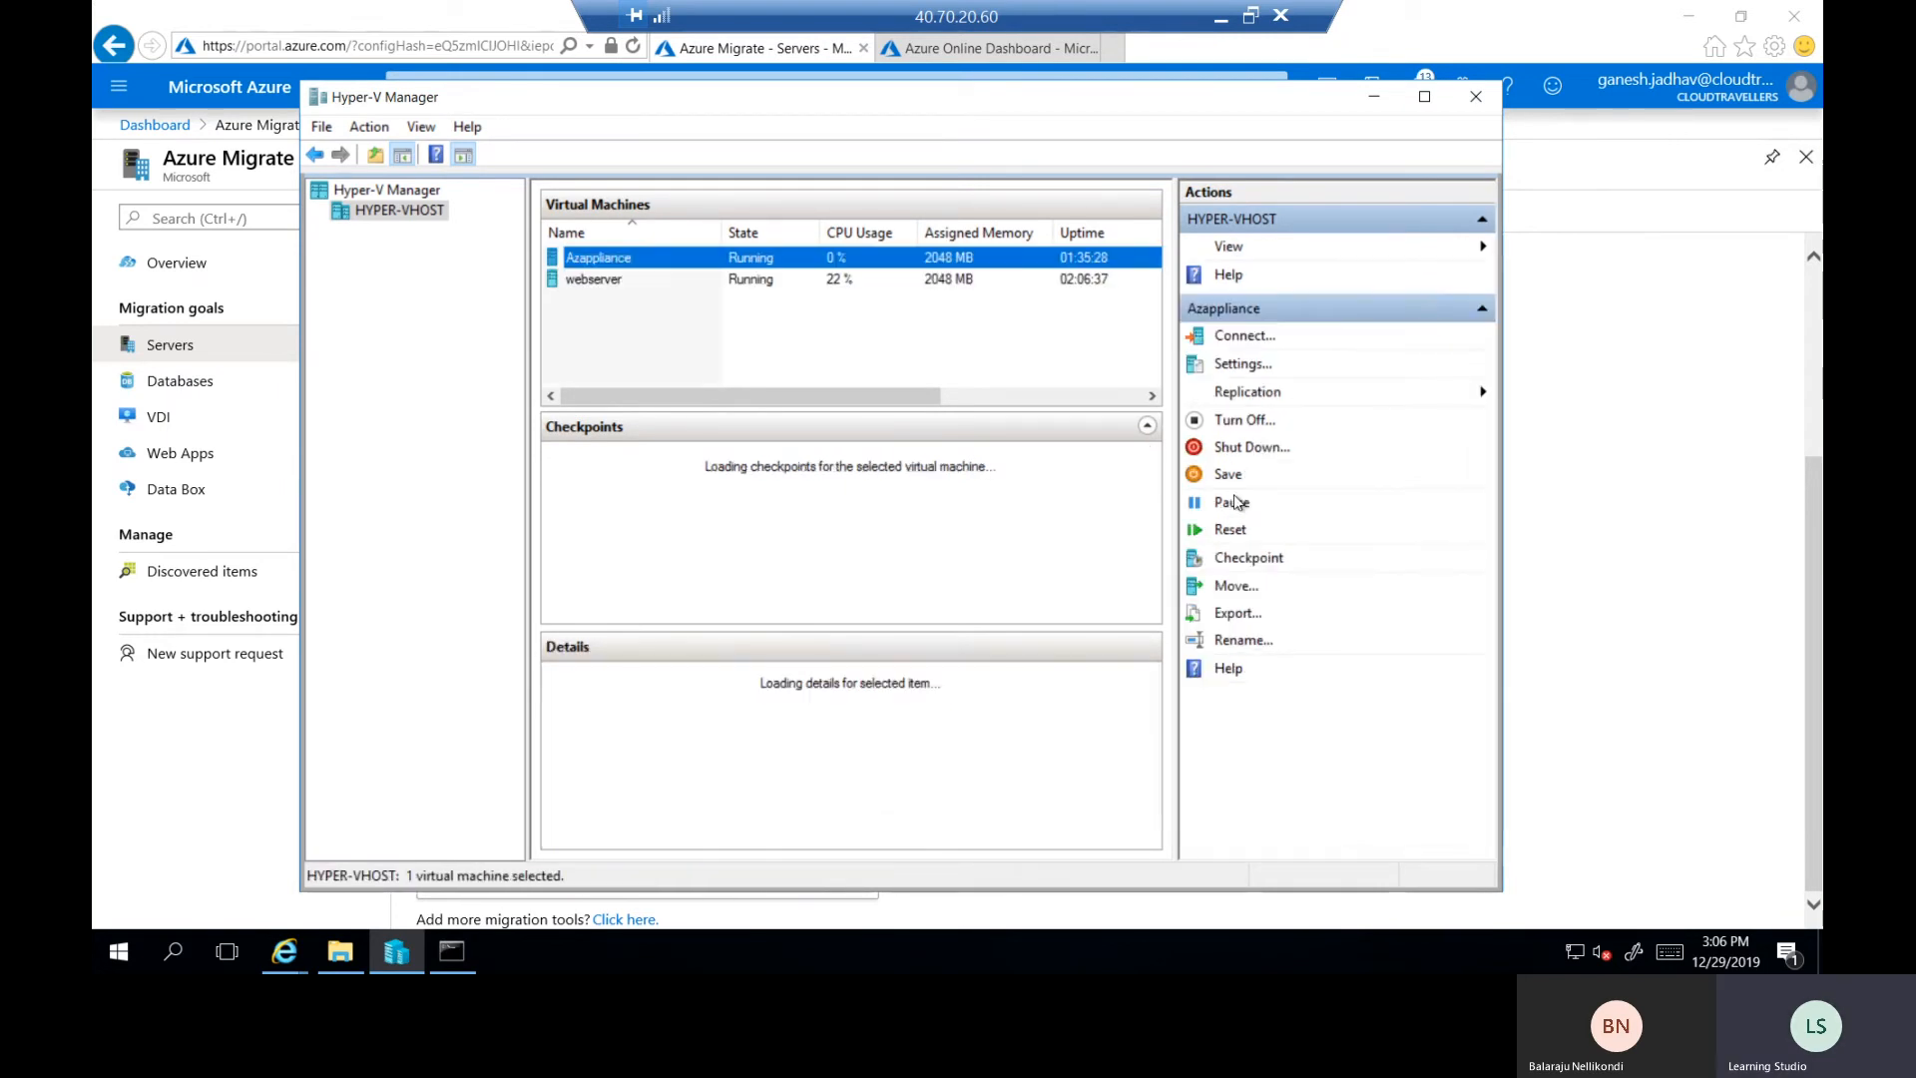
left_click(1236, 497)
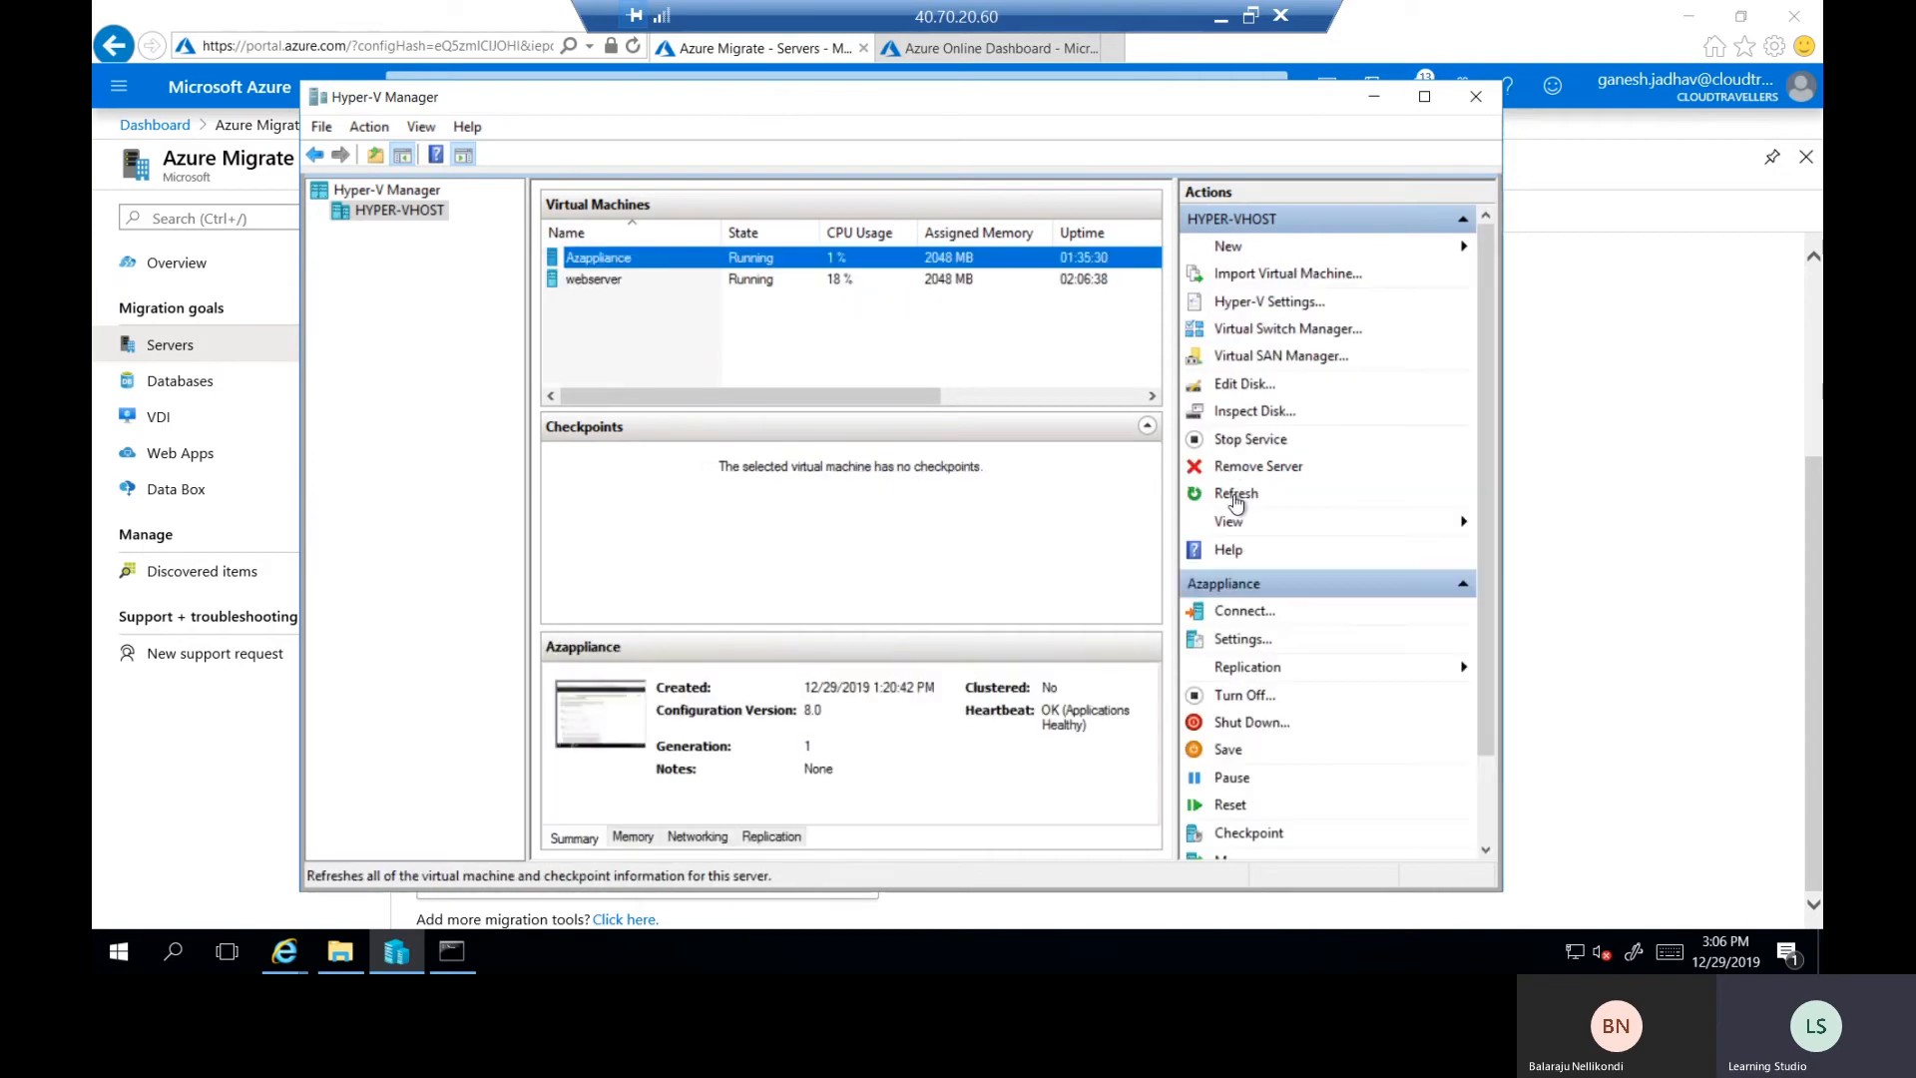
left_click(1235, 493)
left_click(1234, 507)
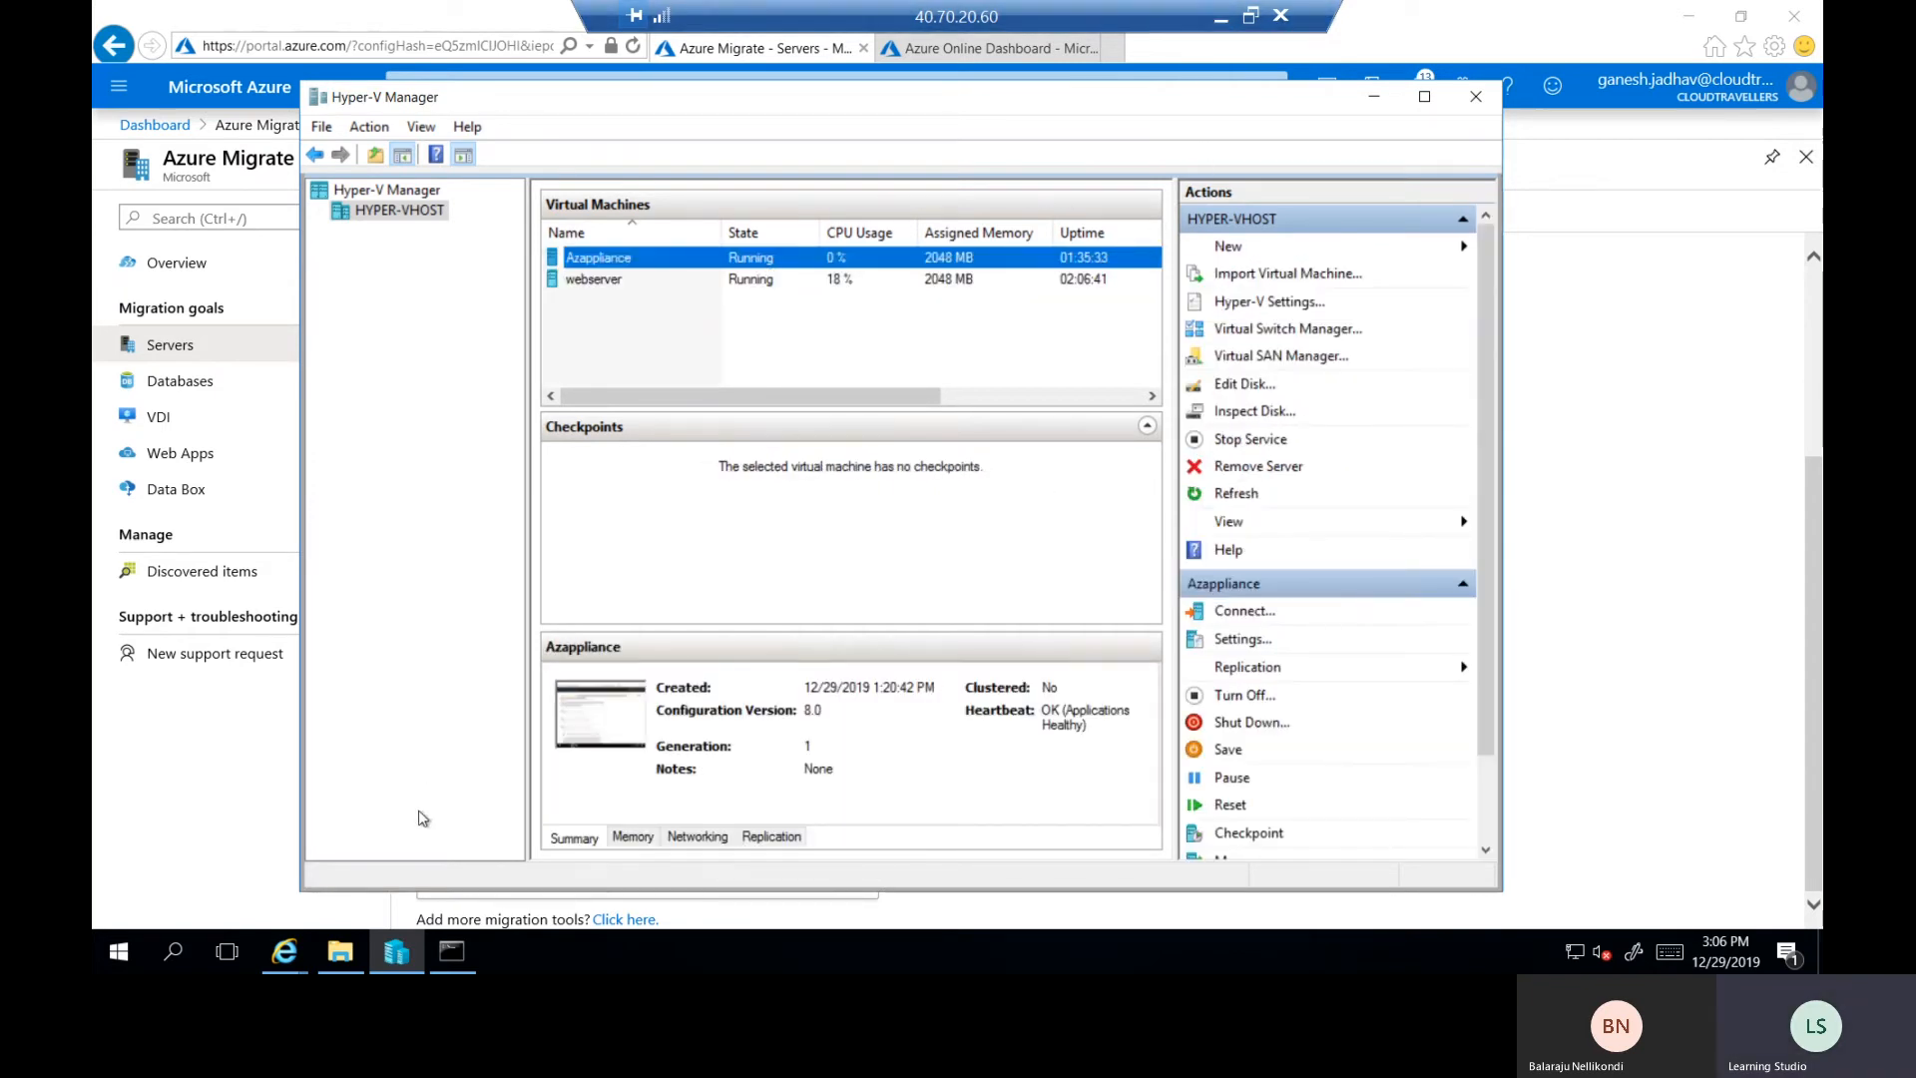
Return to Azure Migrate in the browser and open the webserver's planned failover job from the Server Migration jobs.
left_click(286, 956)
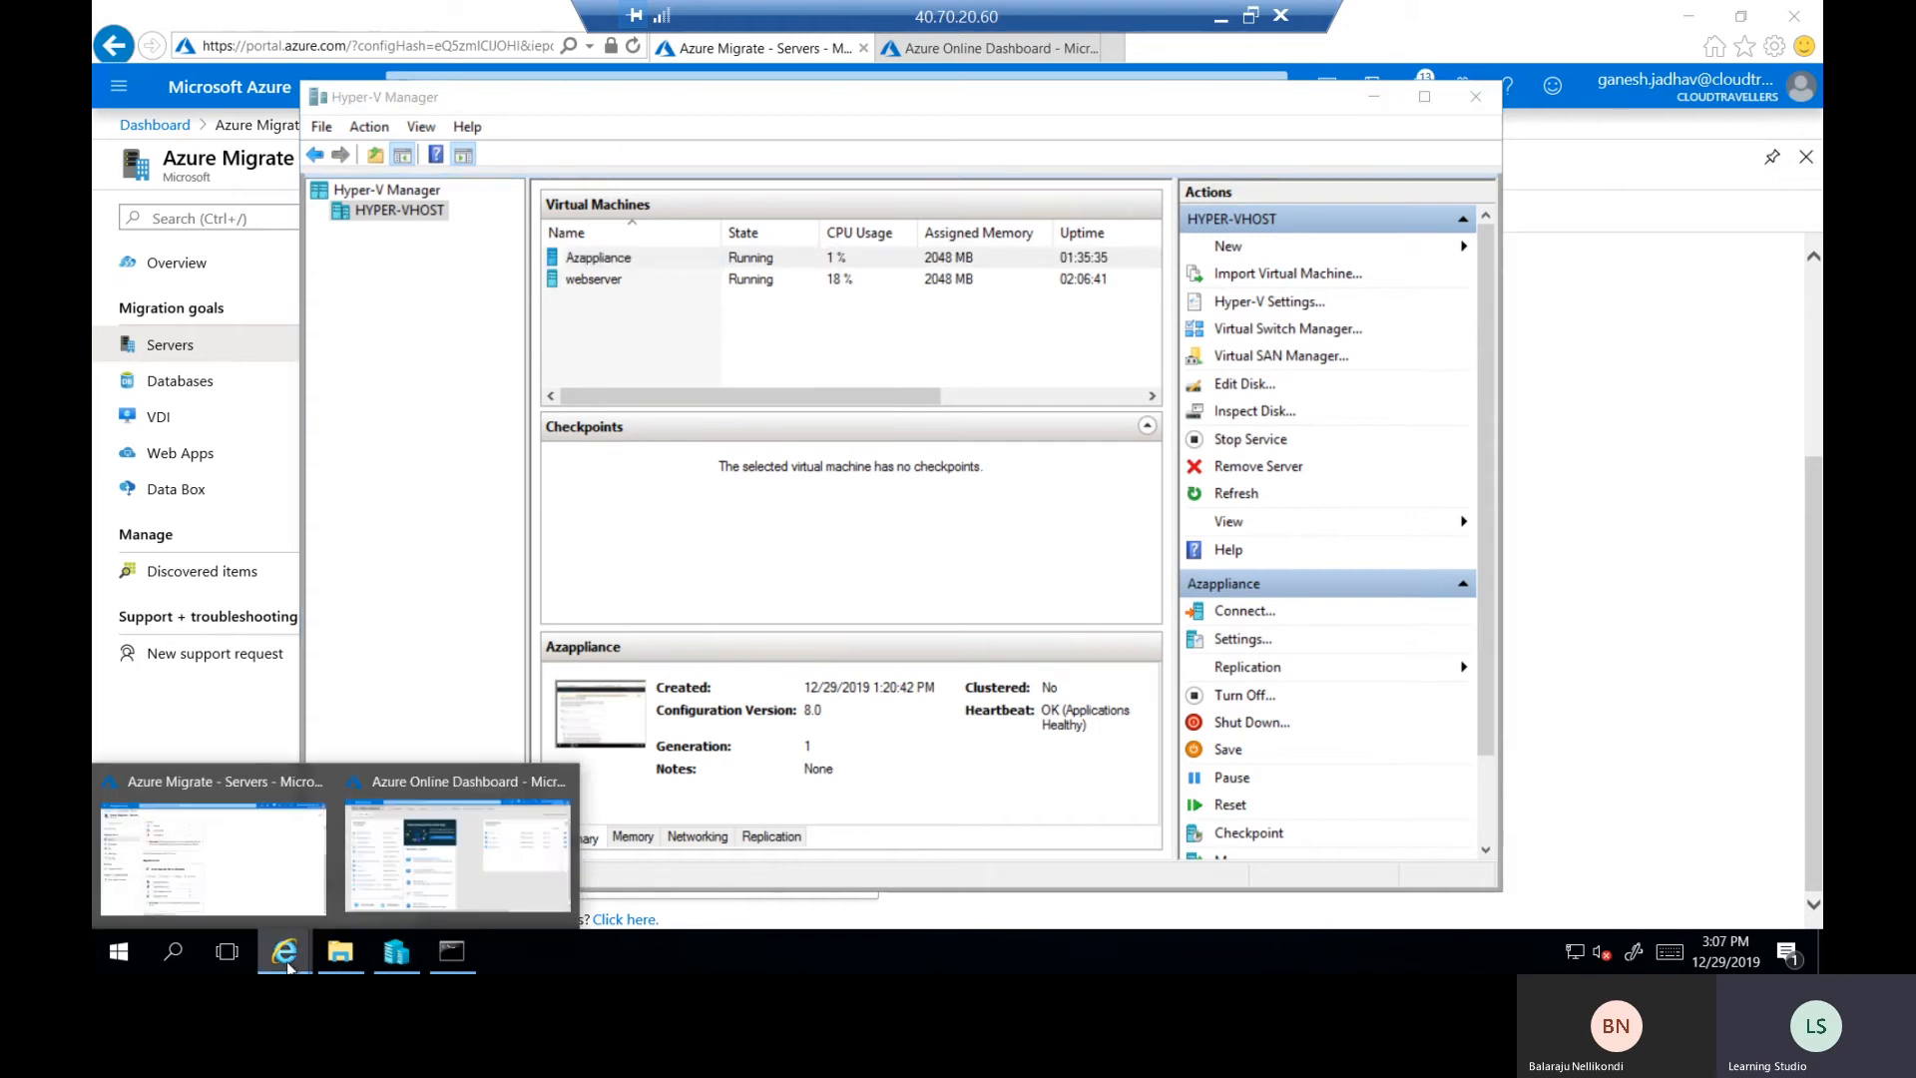
left_click(214, 853)
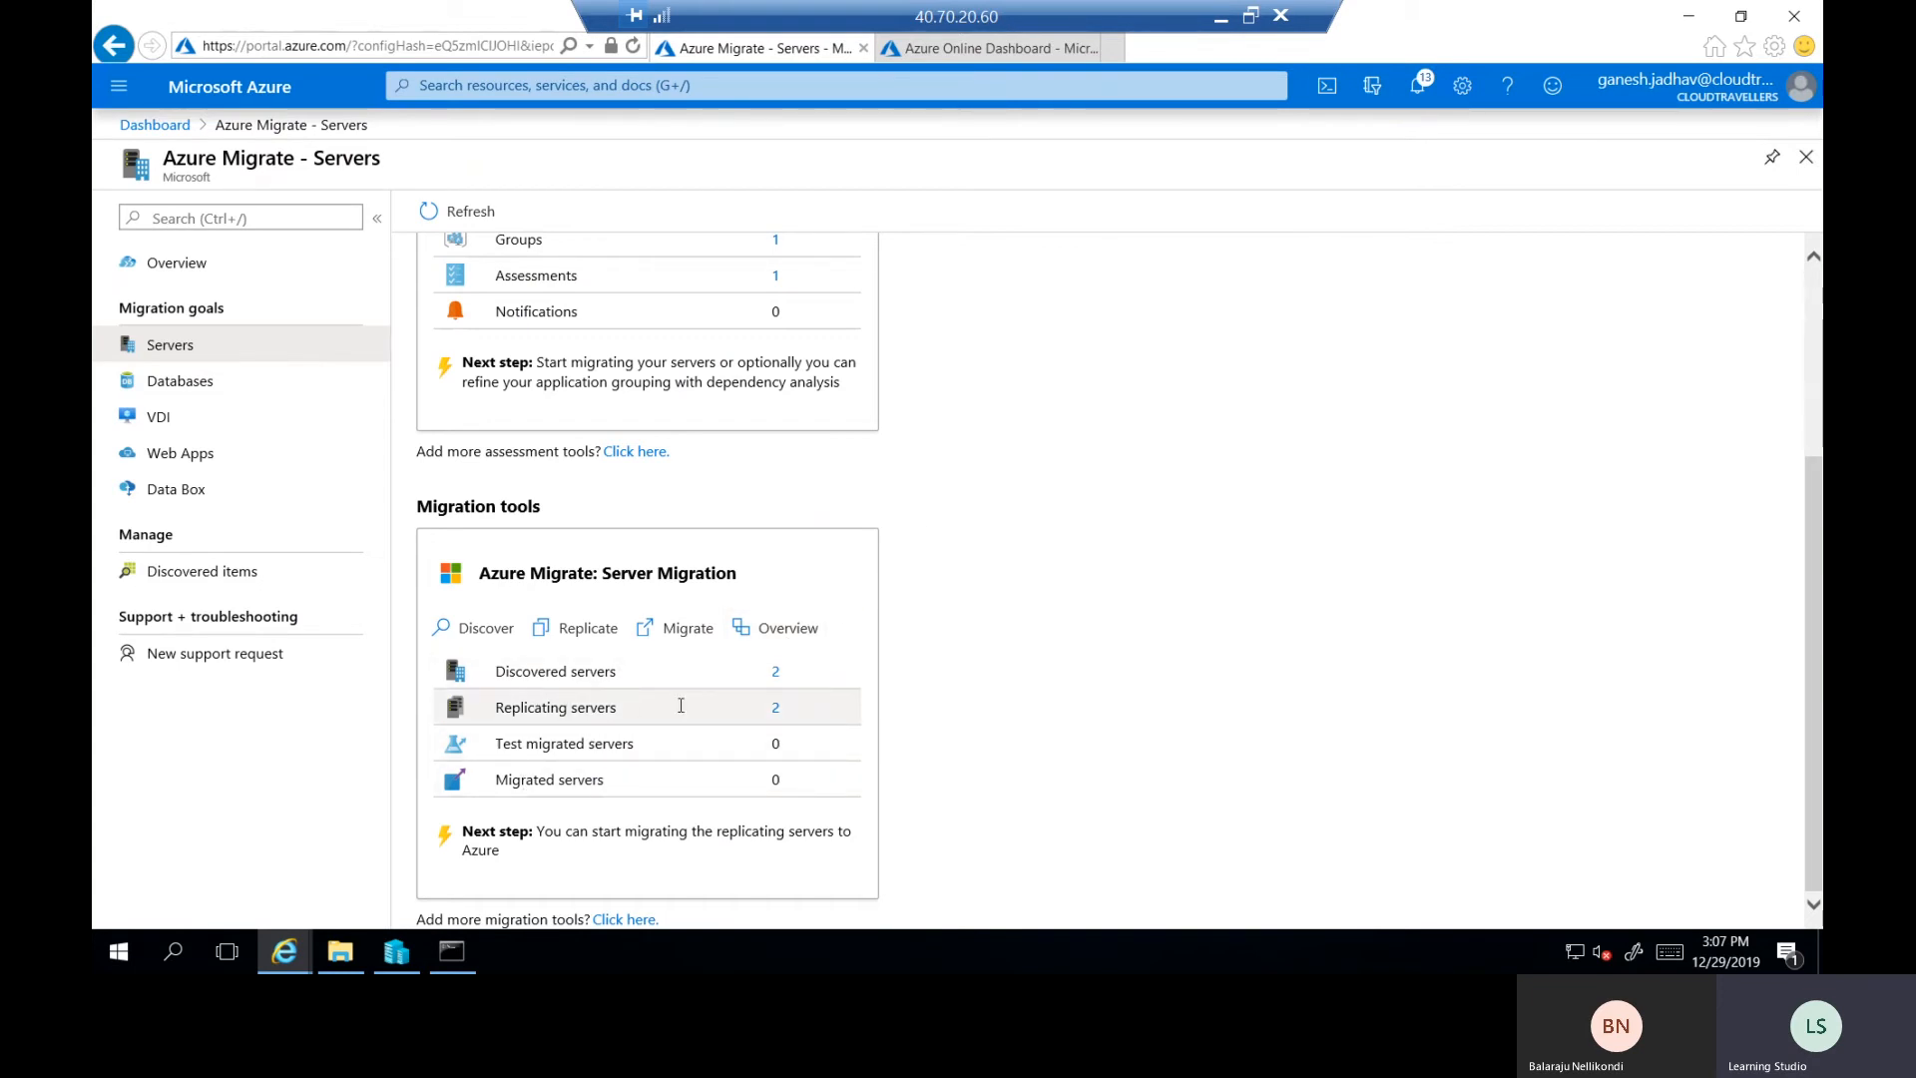
left_click(778, 708)
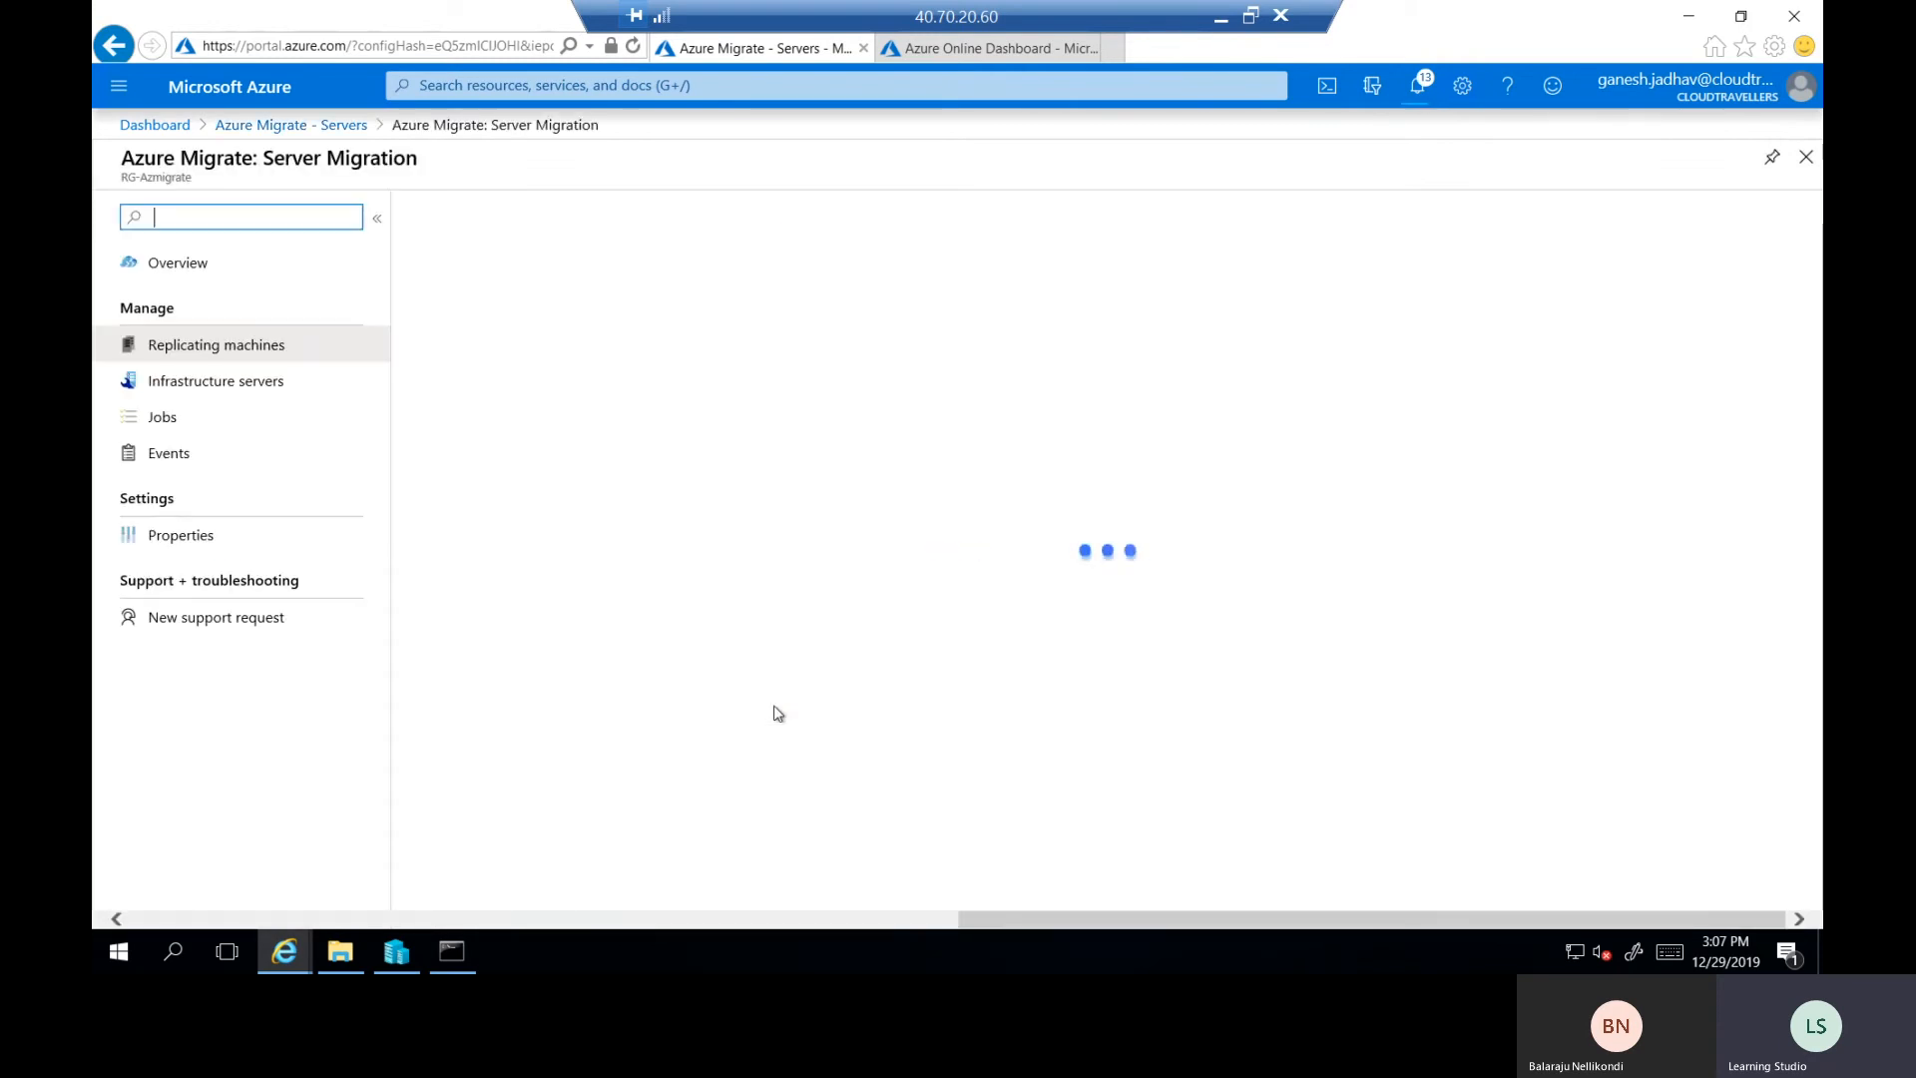
left_click(172, 423)
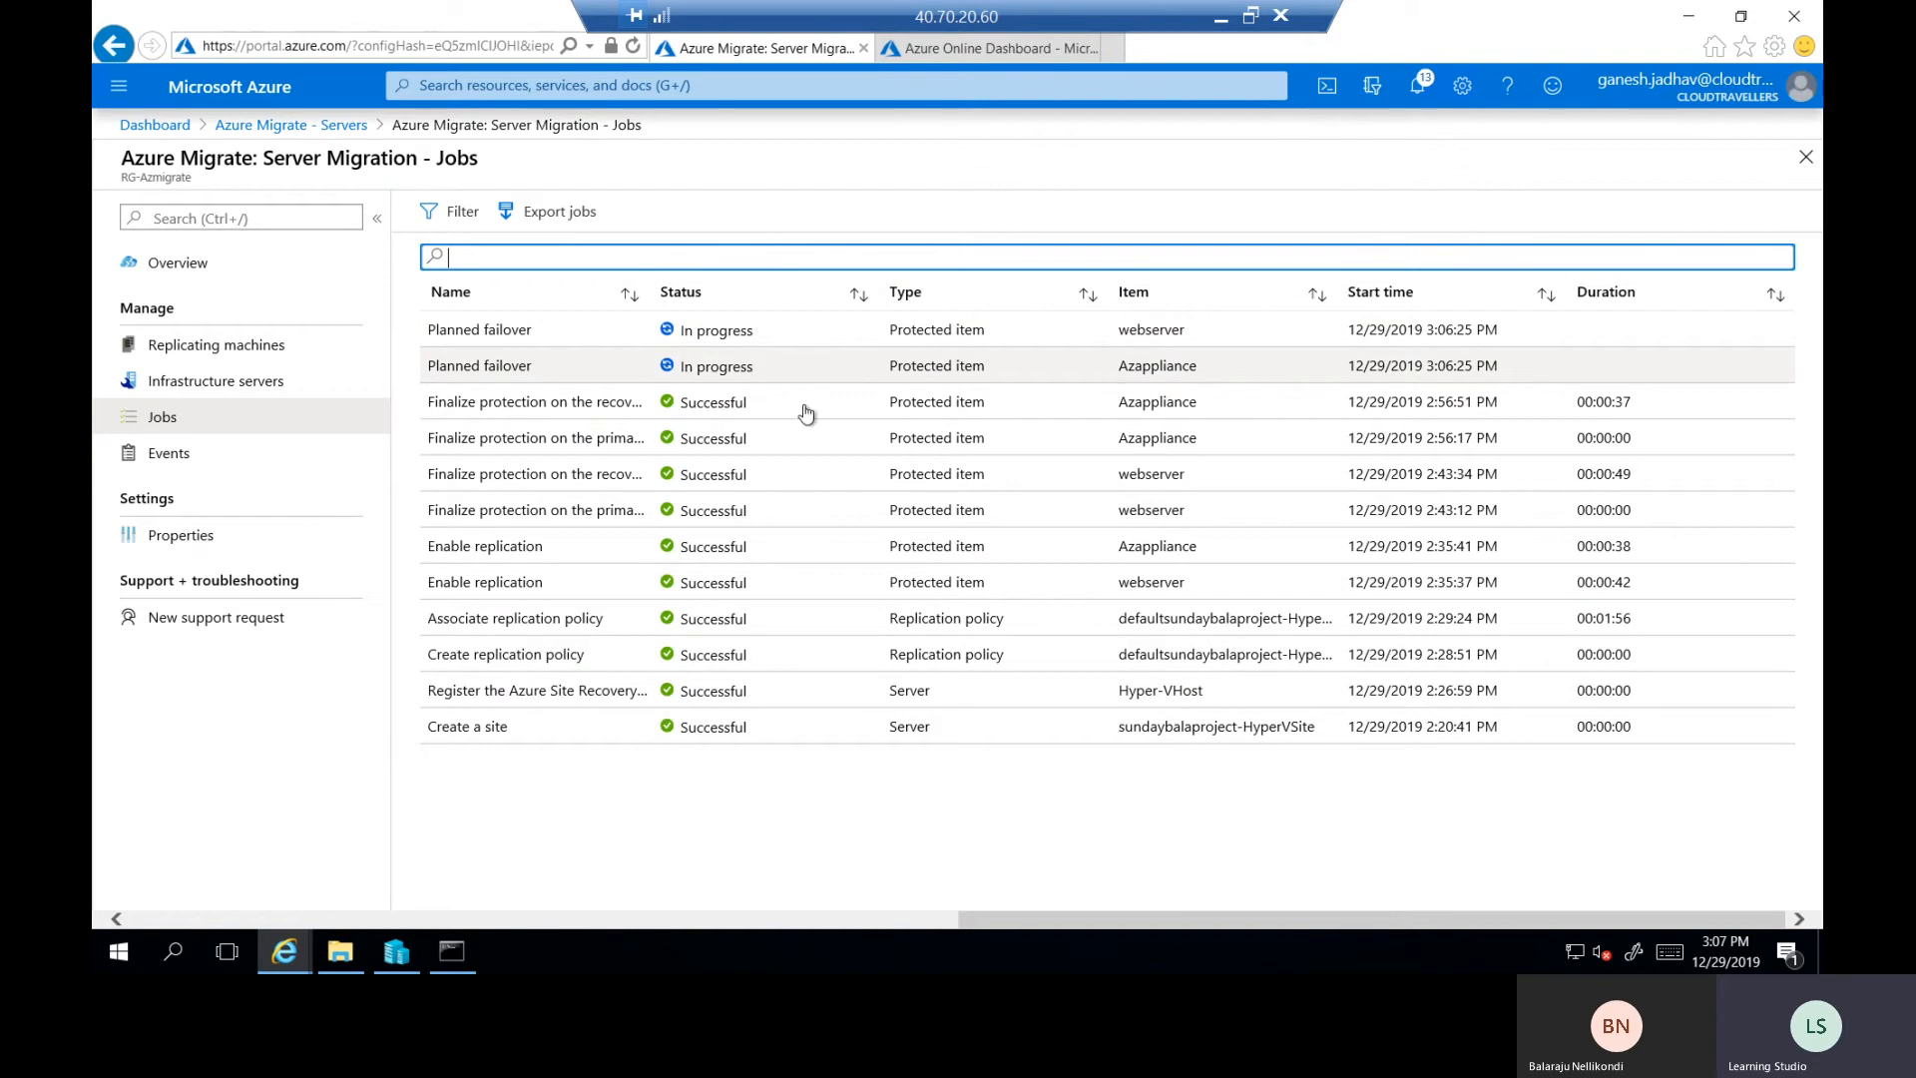
left_click(599, 331)
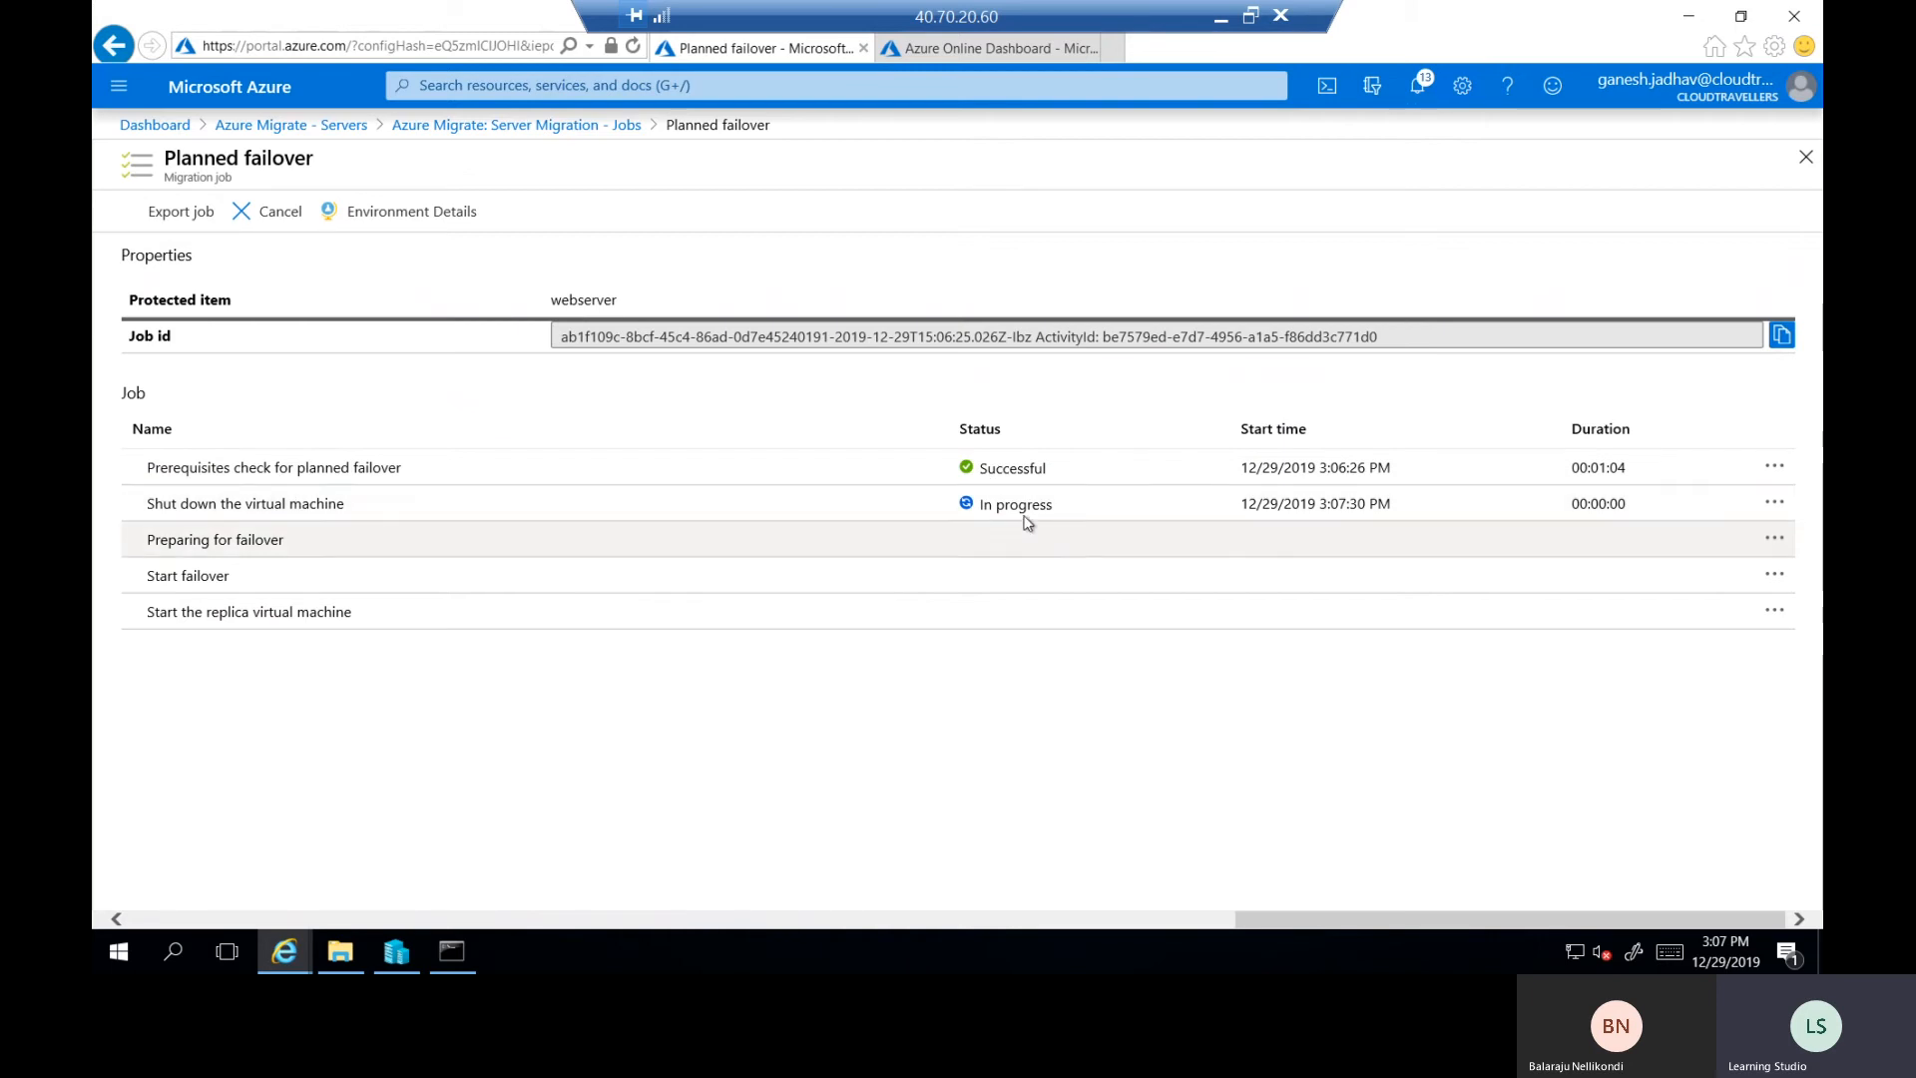
Check the states of Azappliance and webserver in Hyper-V Manager, then return to the Server Migration jobs list in the browser.
left_click(397, 955)
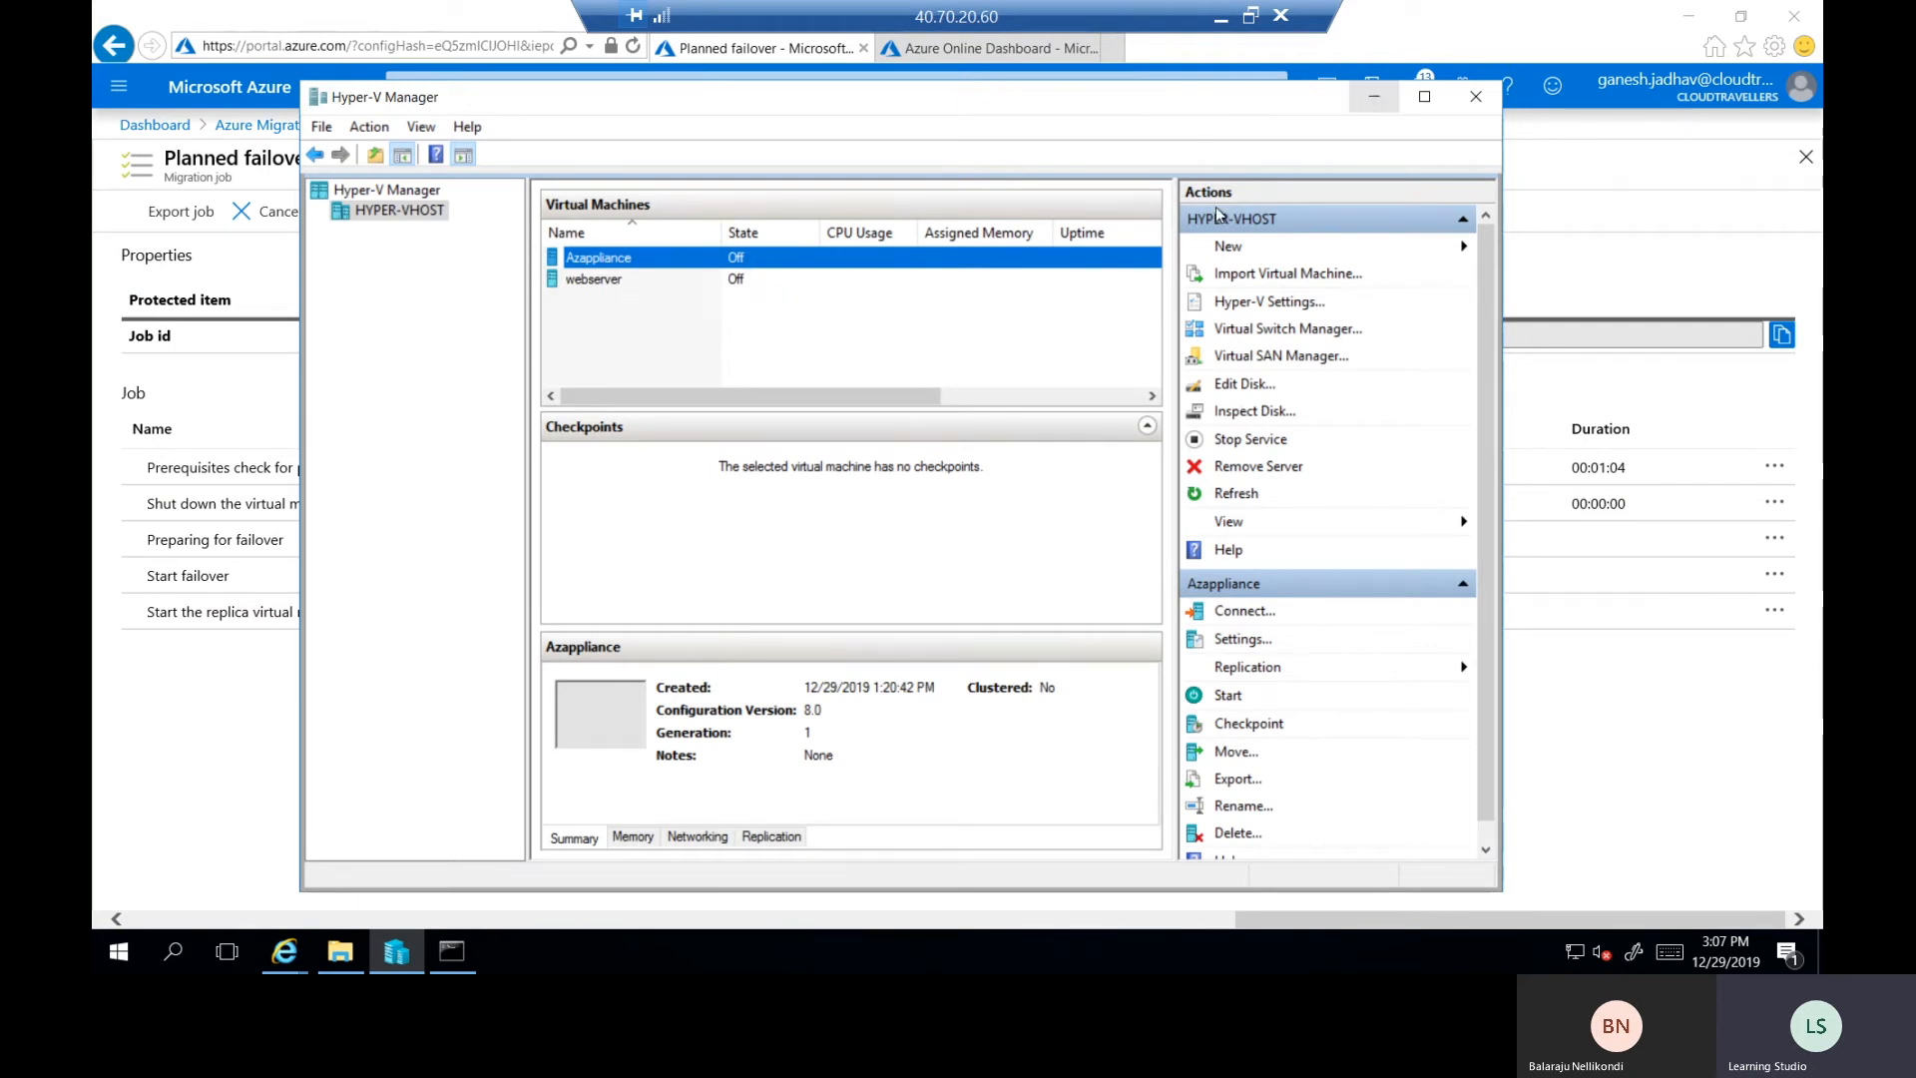
left_click(1374, 99)
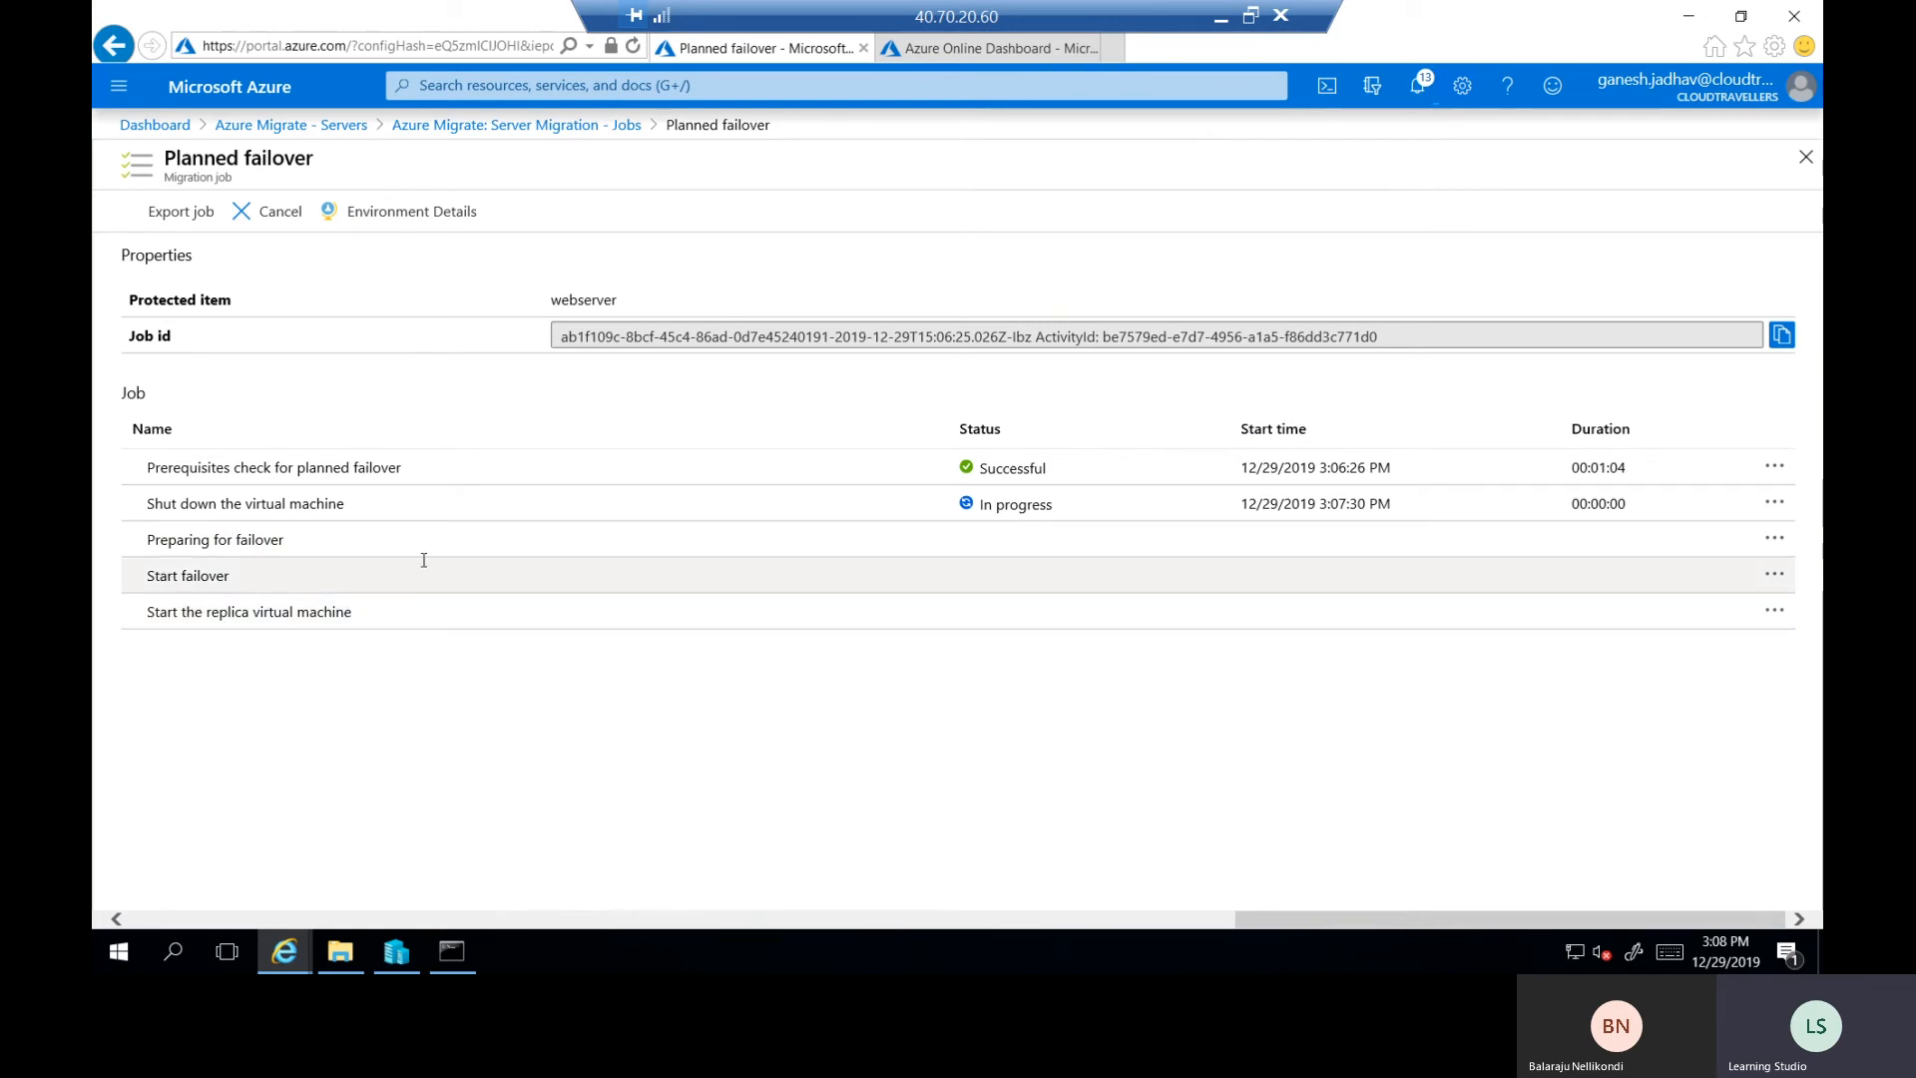
left_click(575, 127)
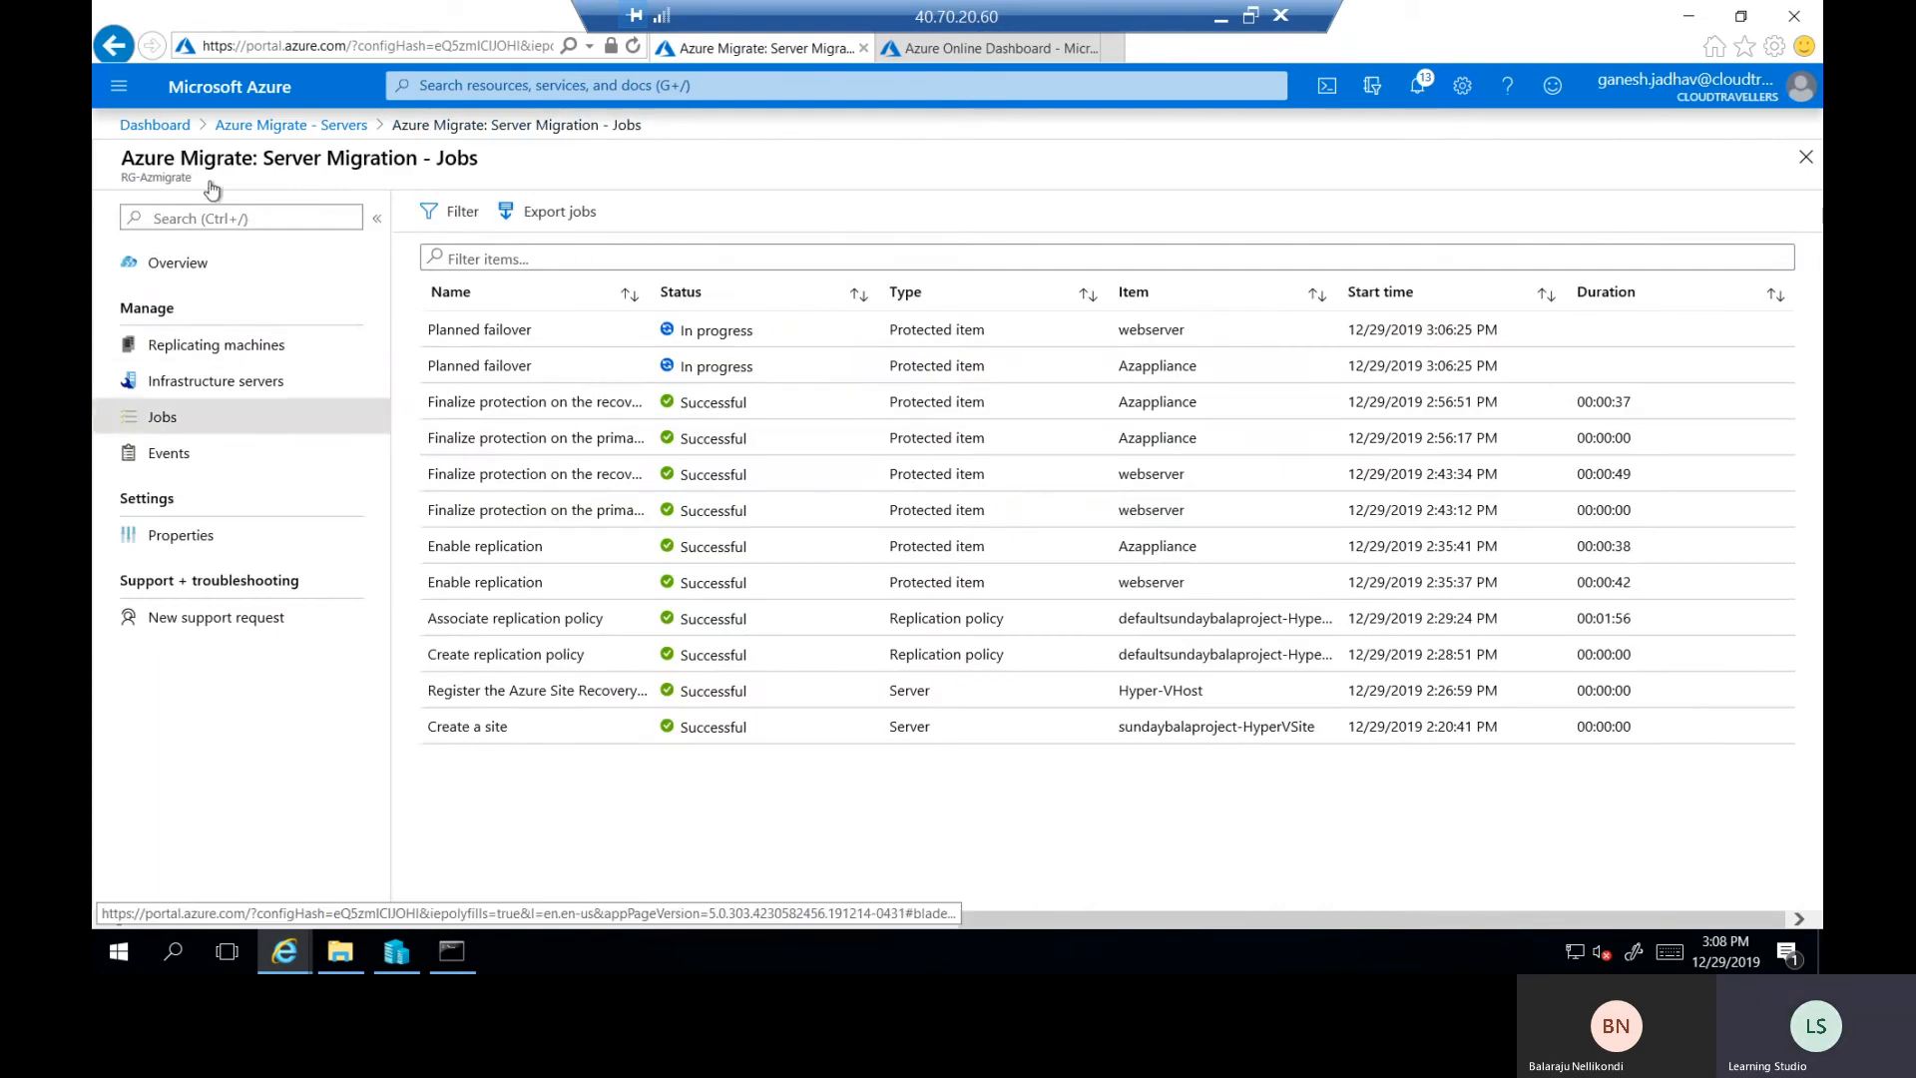
Open the Virtual machines list in the Azure dashboard's browser tab and refresh it to look for the migrated machines.
left_click(169, 127)
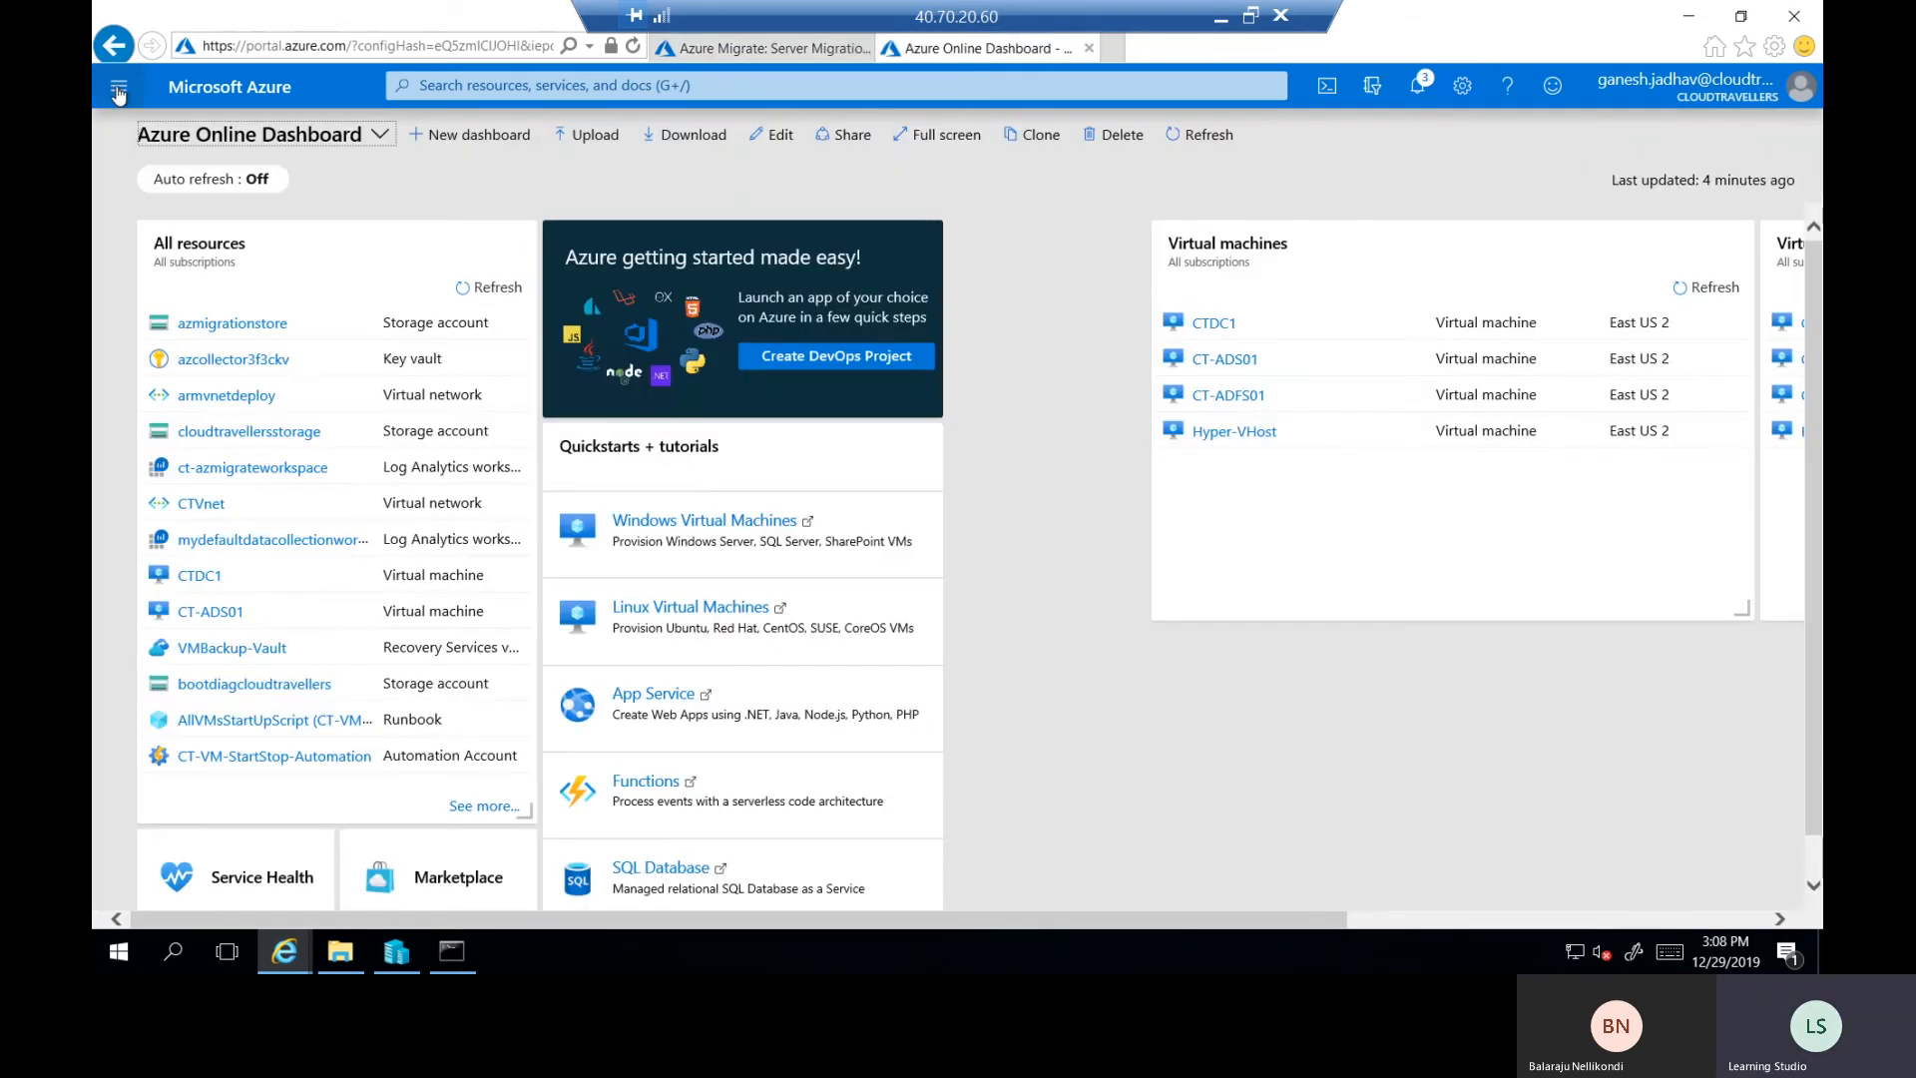
left_click(117, 90)
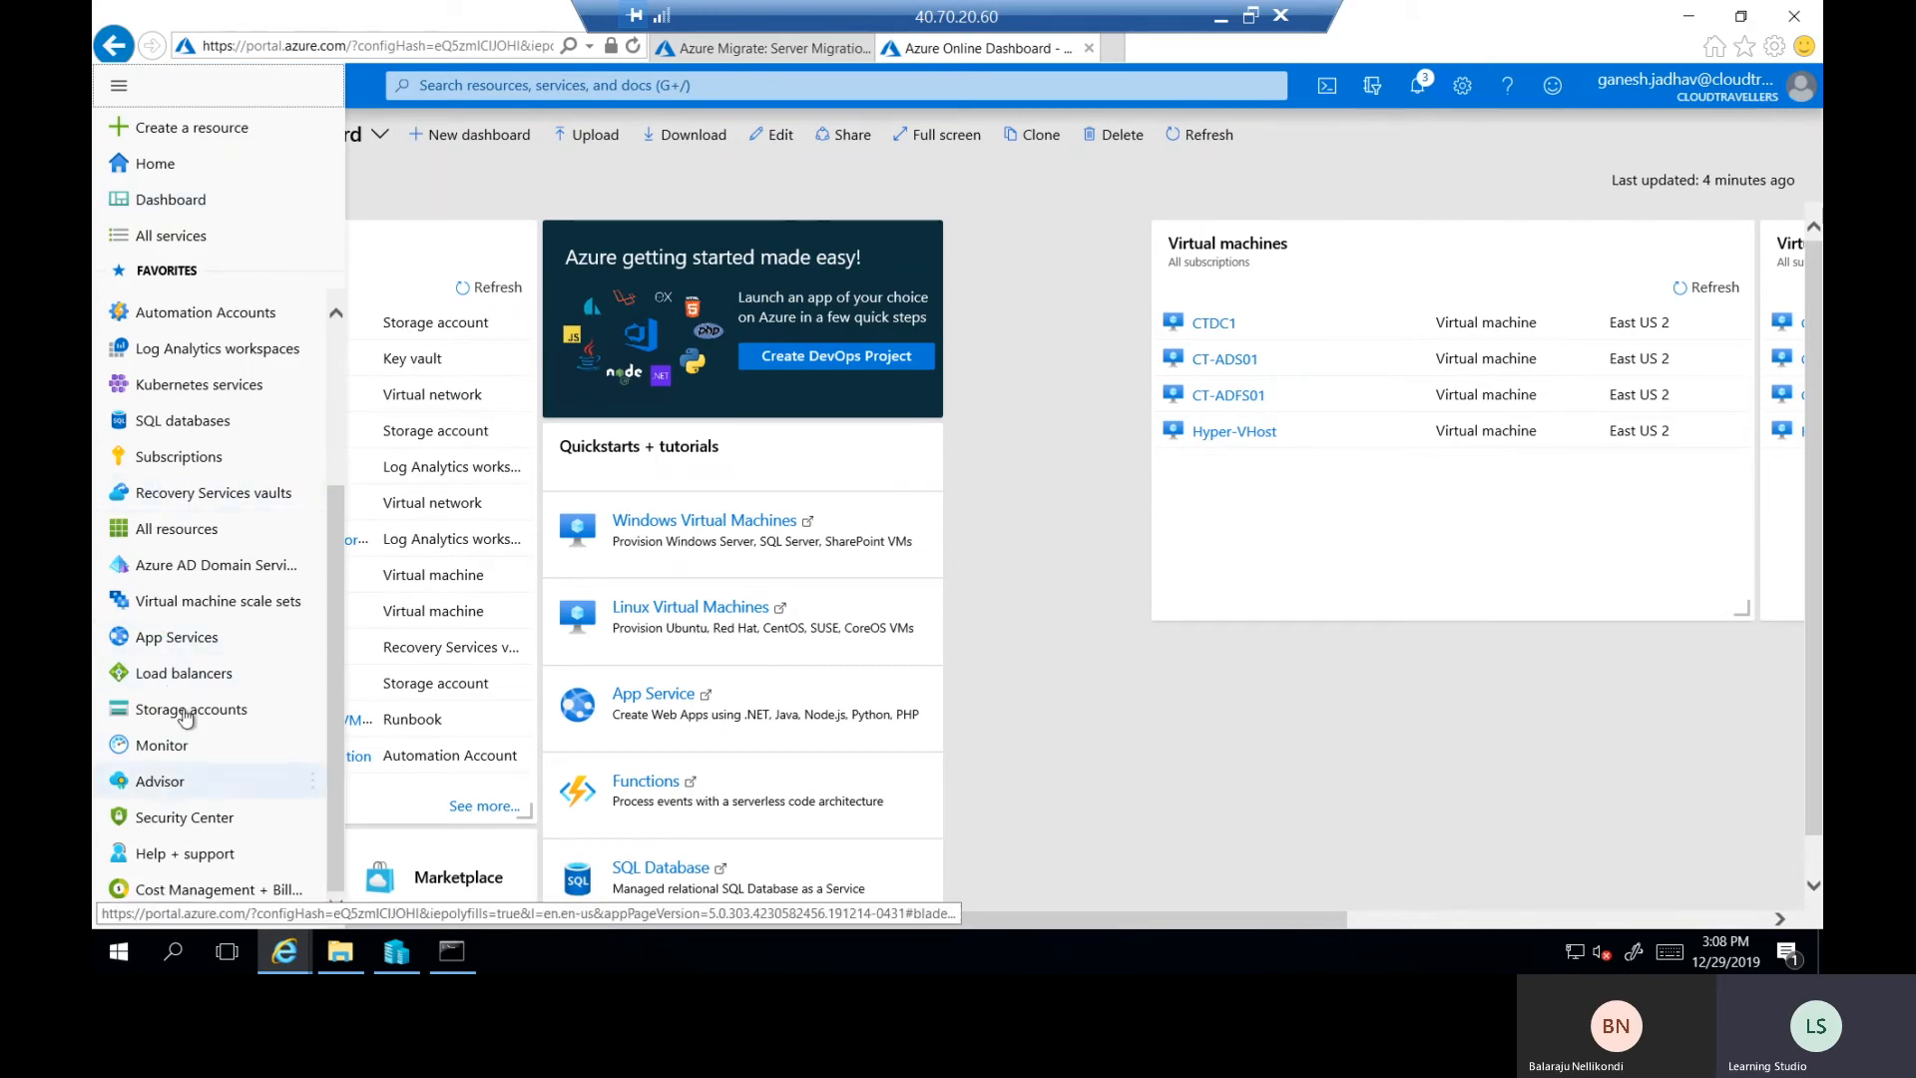
scroll(177, 792, "up", 3)
left_click(177, 381)
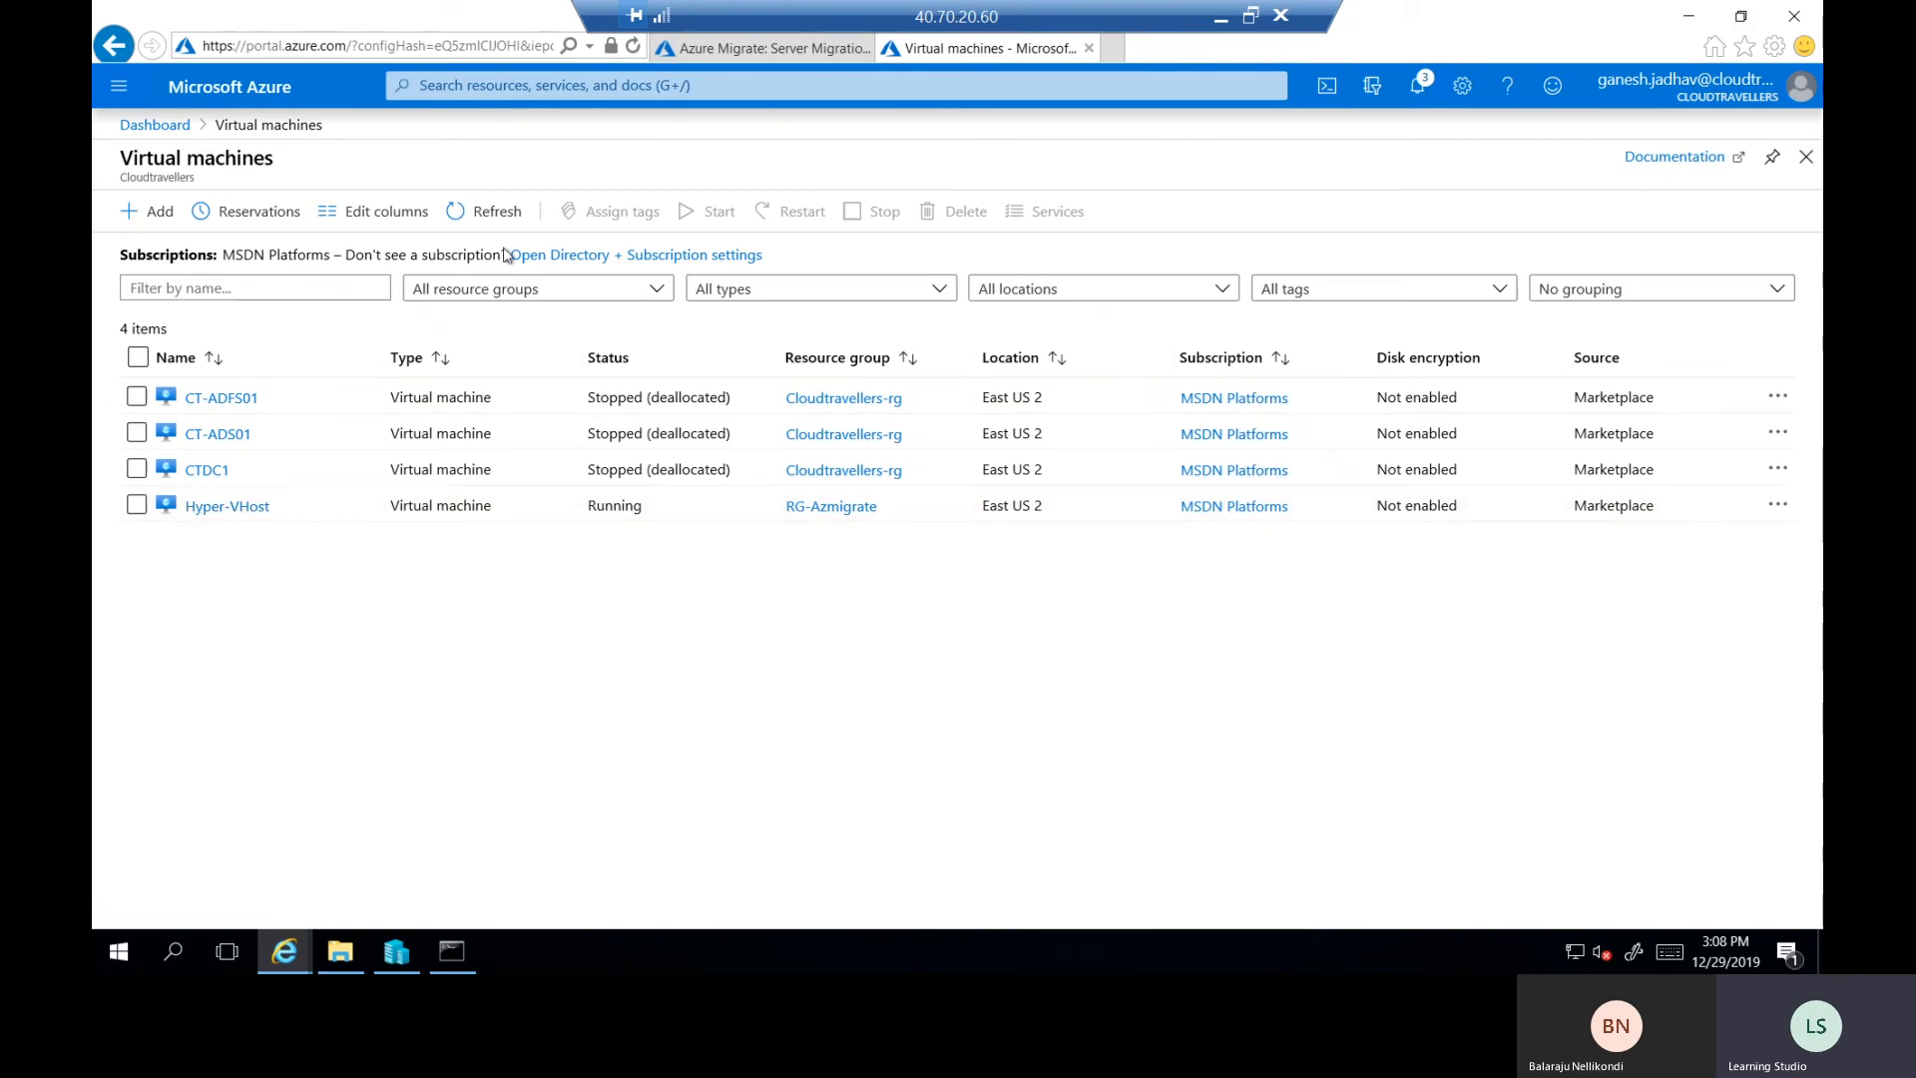
left_click(507, 218)
left_click(502, 215)
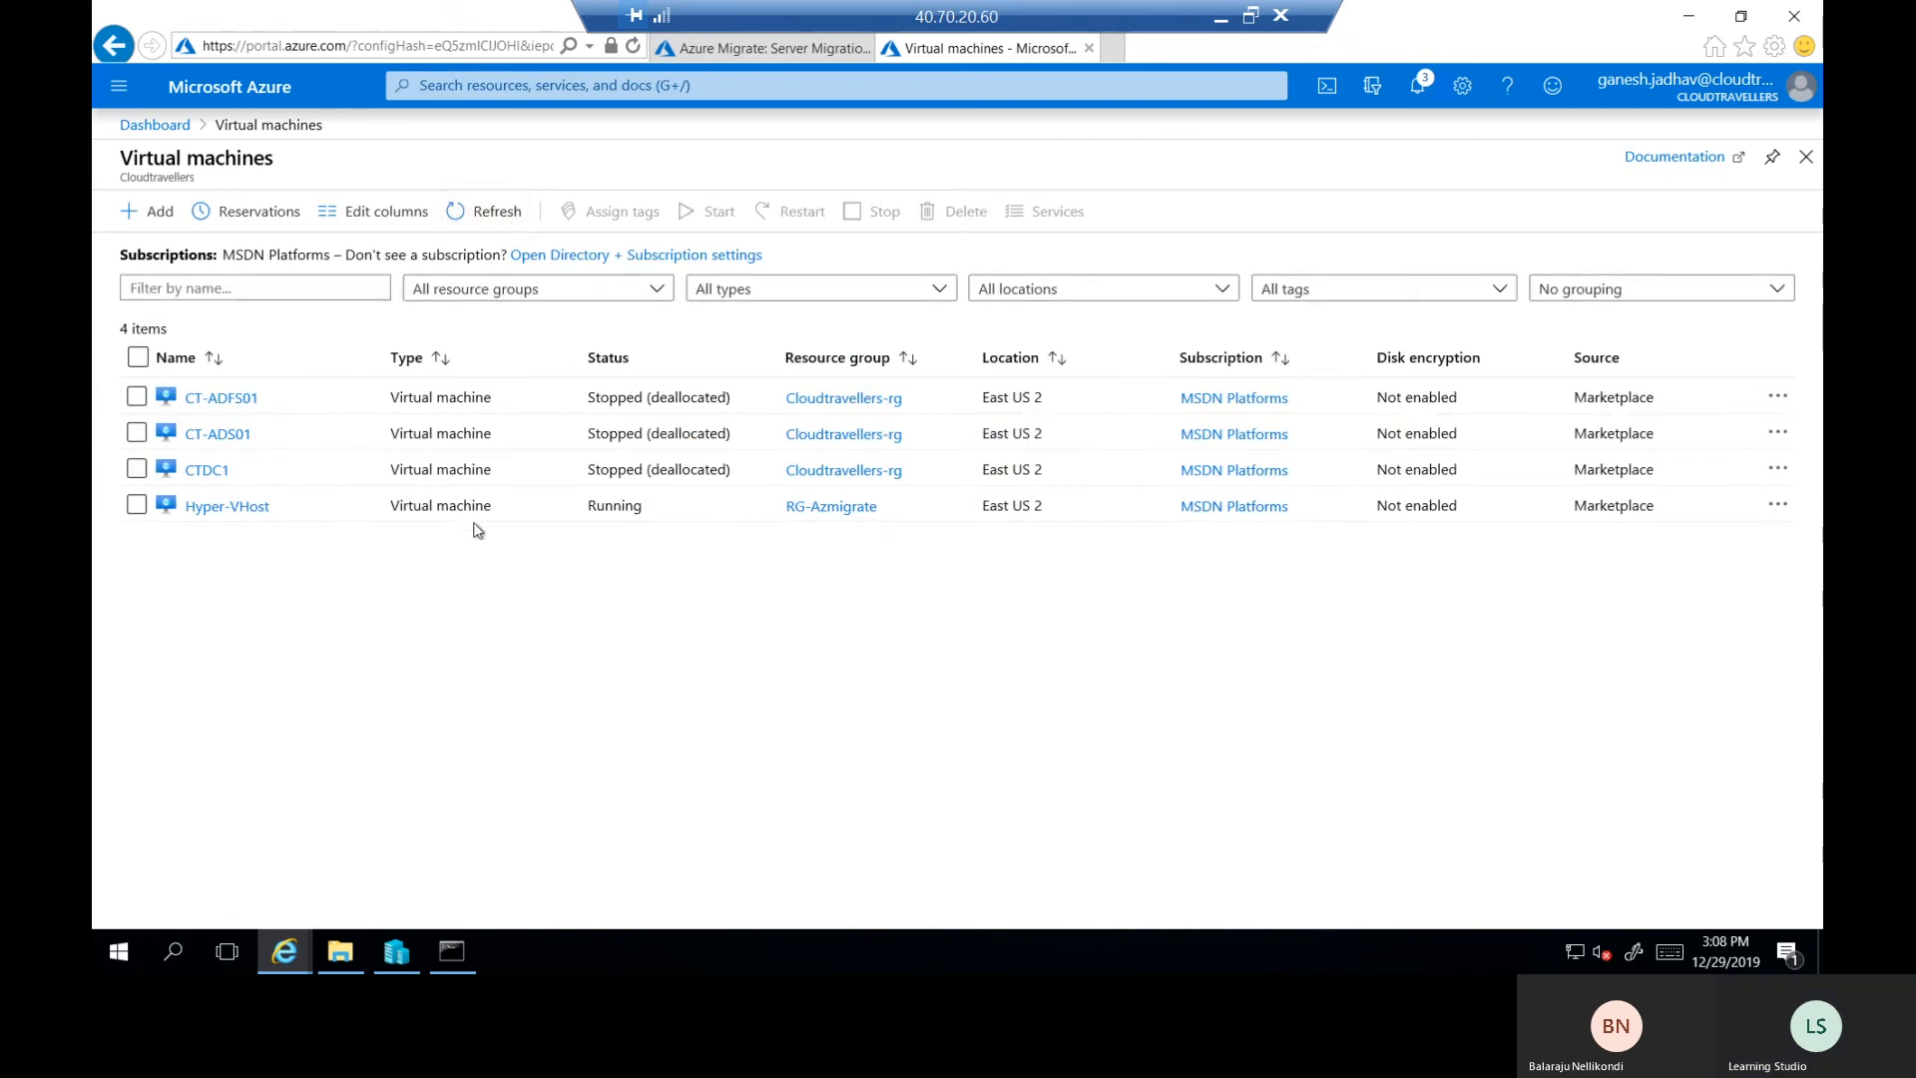
Return to the Server Migration jobs and inspect the planned failover progress of webserver and Azappliance.
left_click(780, 48)
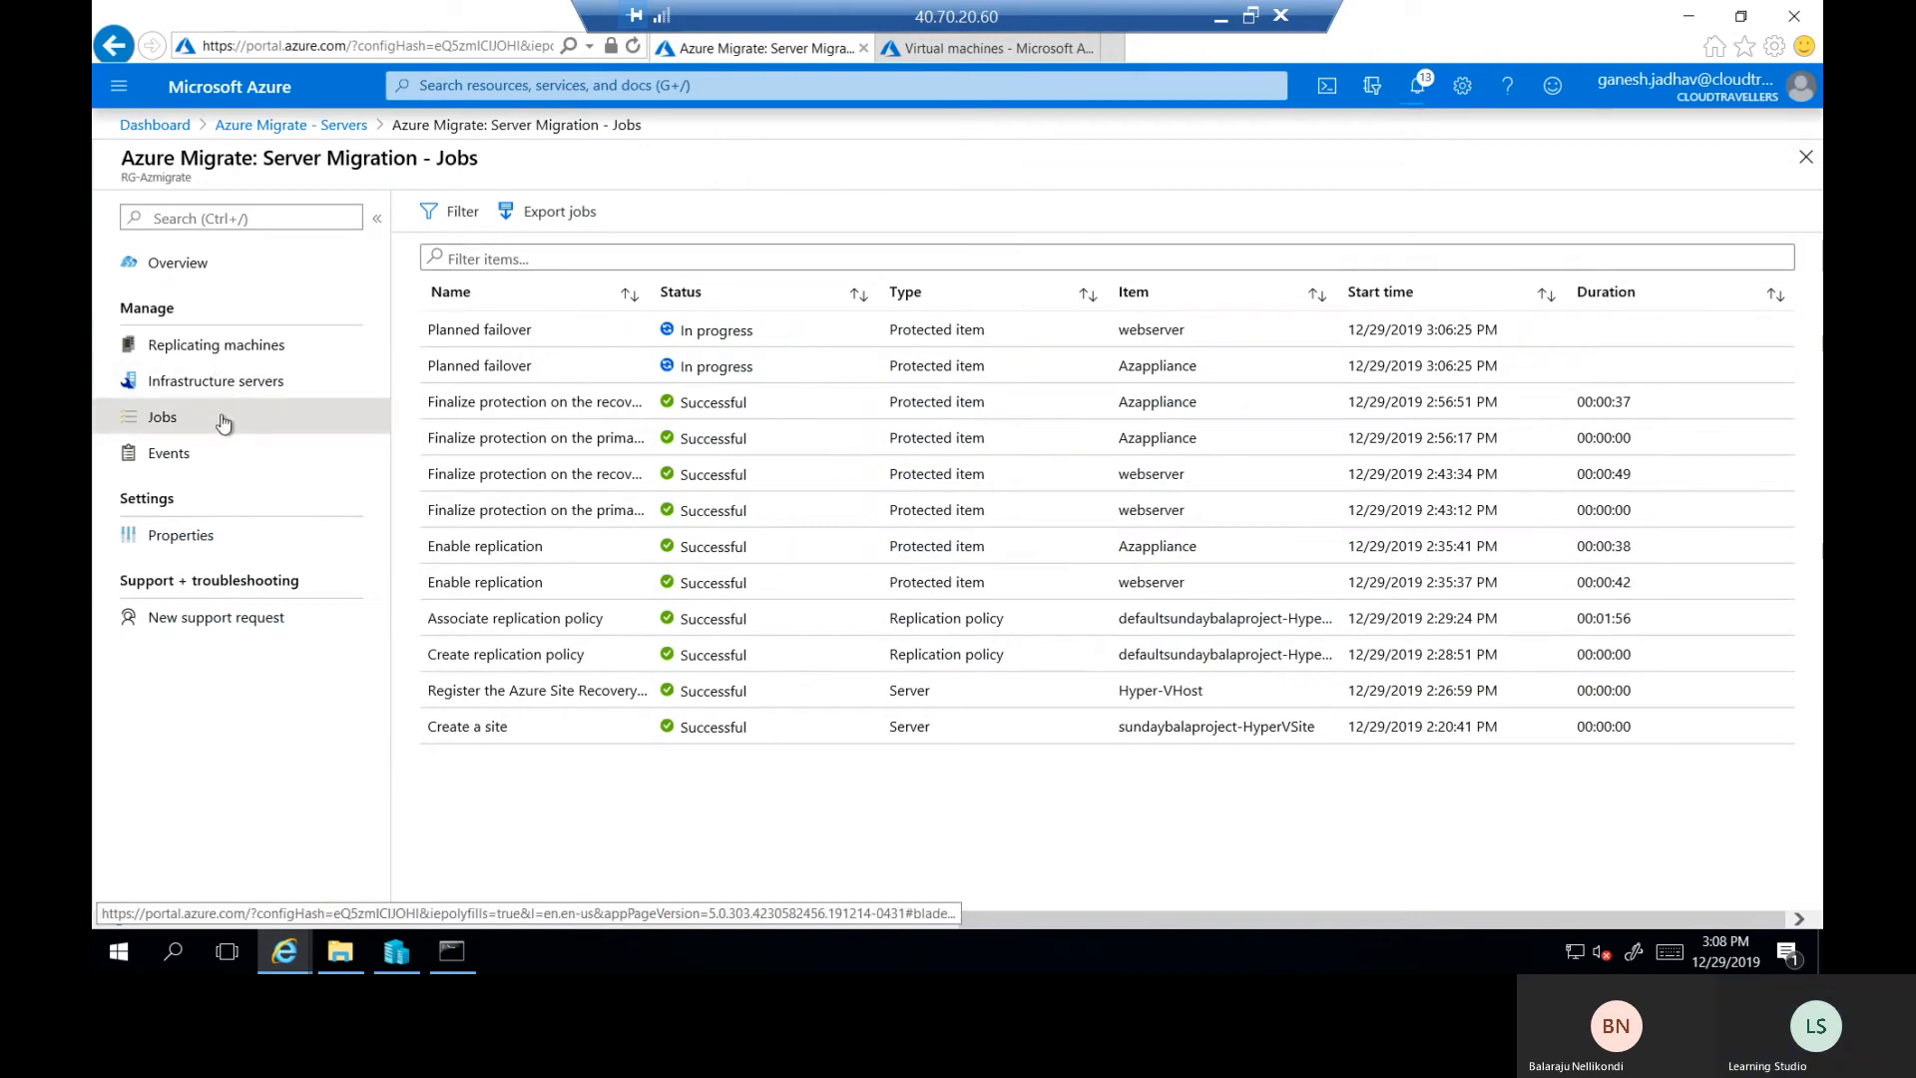
left_click(1134, 329)
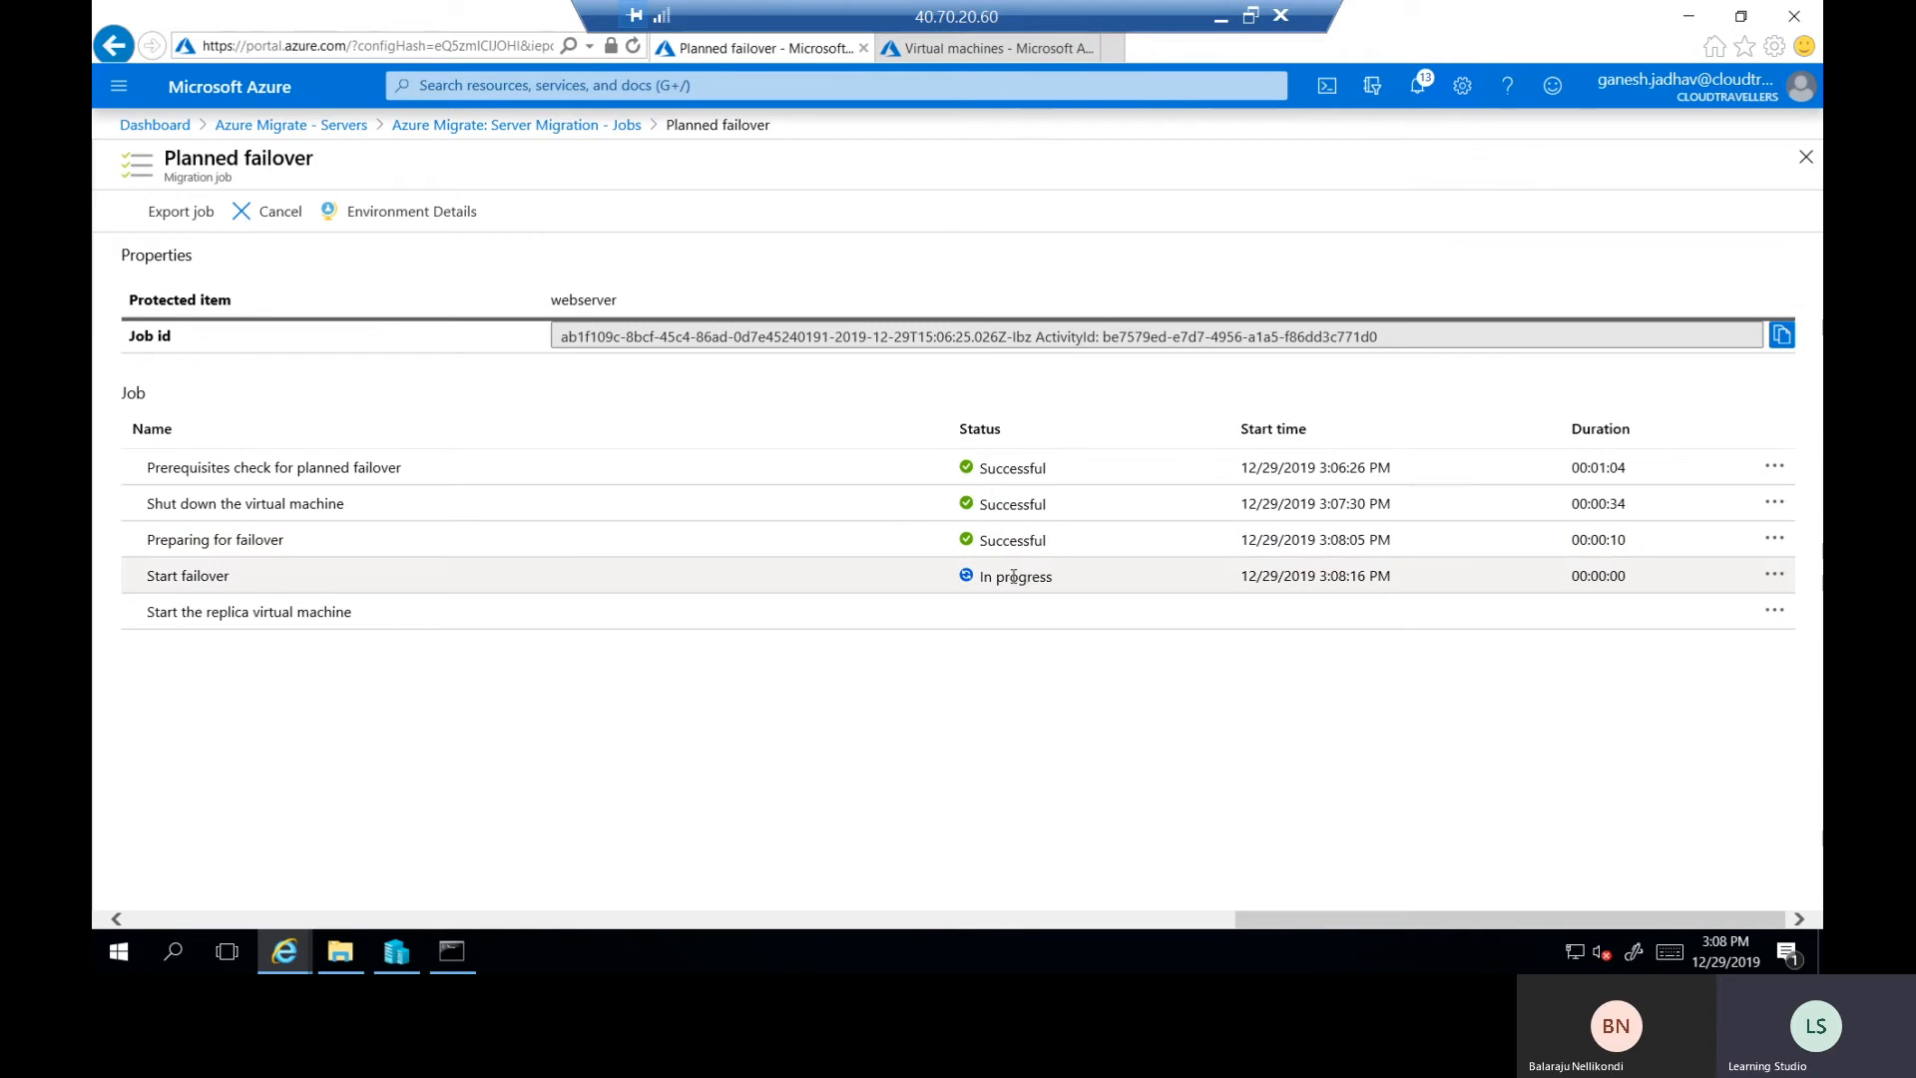
left_click(516, 125)
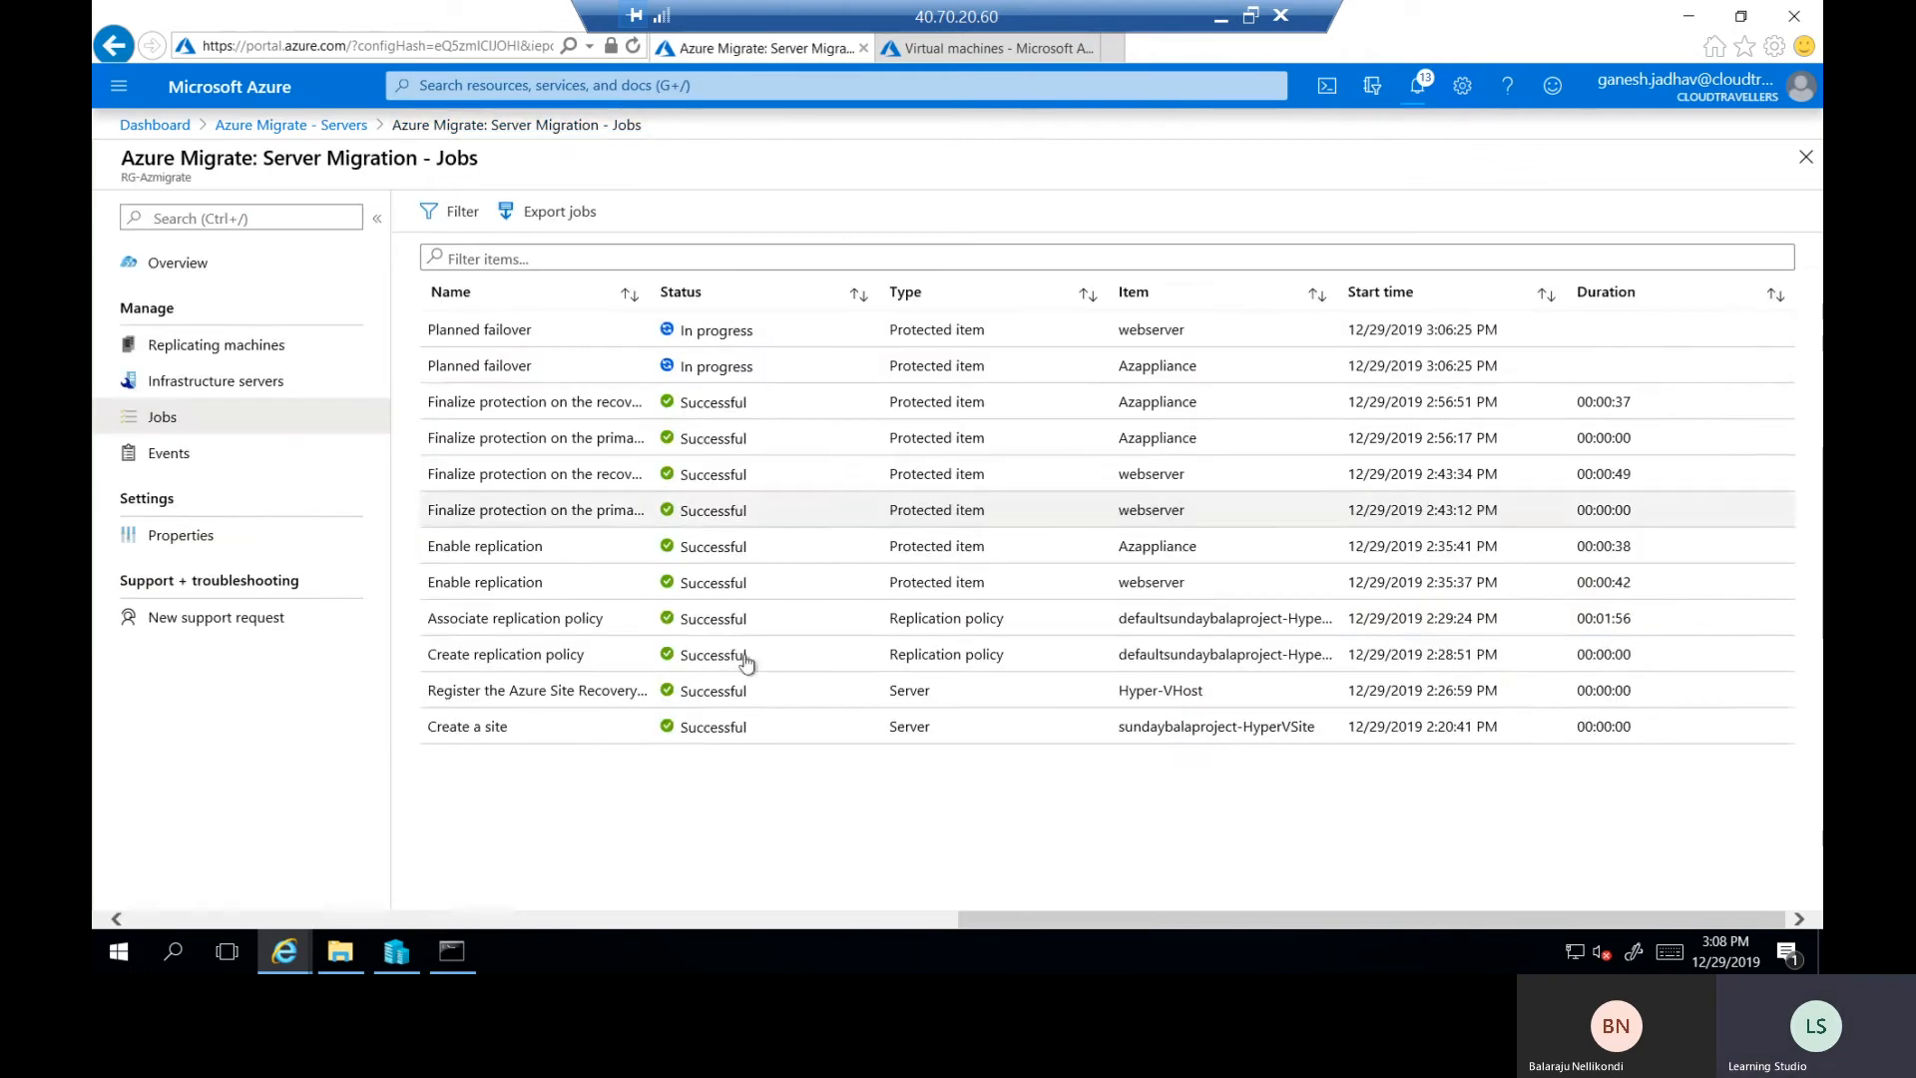
left_click(544, 375)
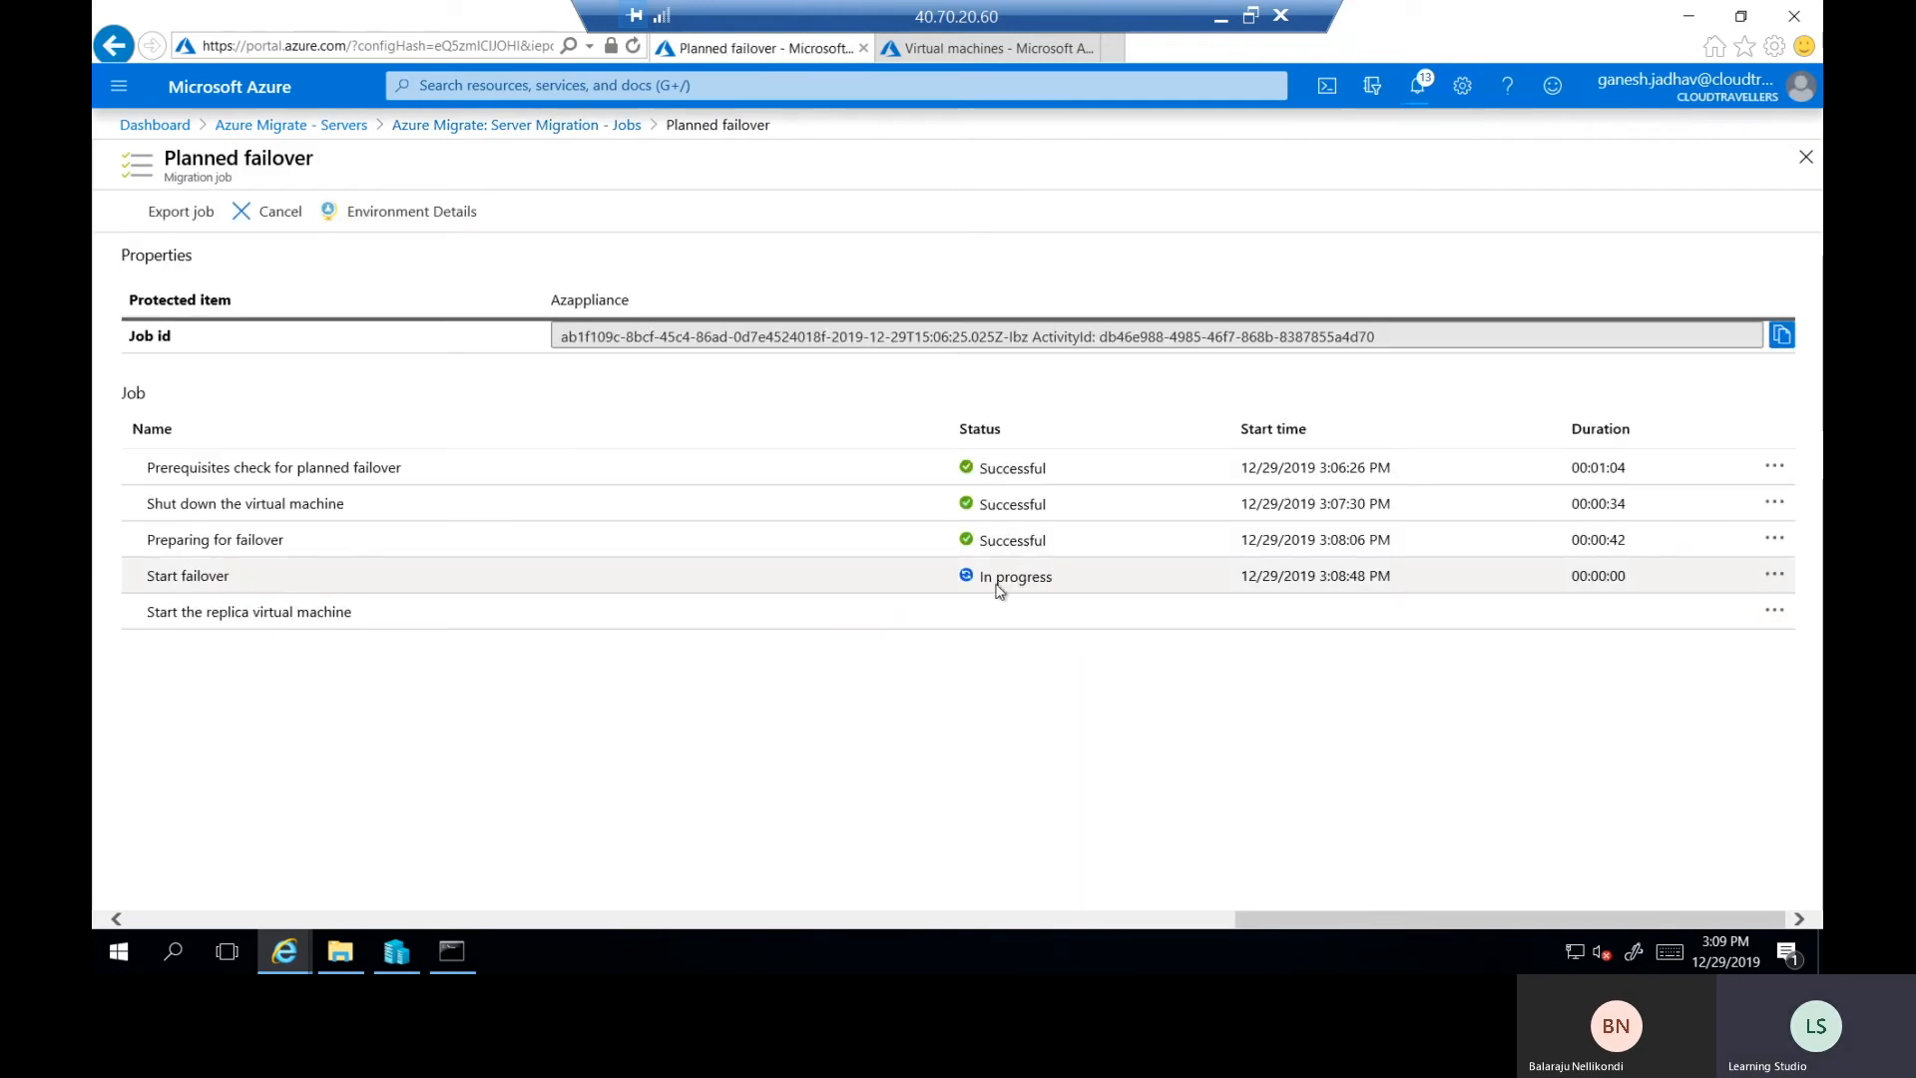
Go back to the Virtual machines list and refresh it repeatedly, including a page reload, to monitor the creation of the migrated machines.
left_click(973, 50)
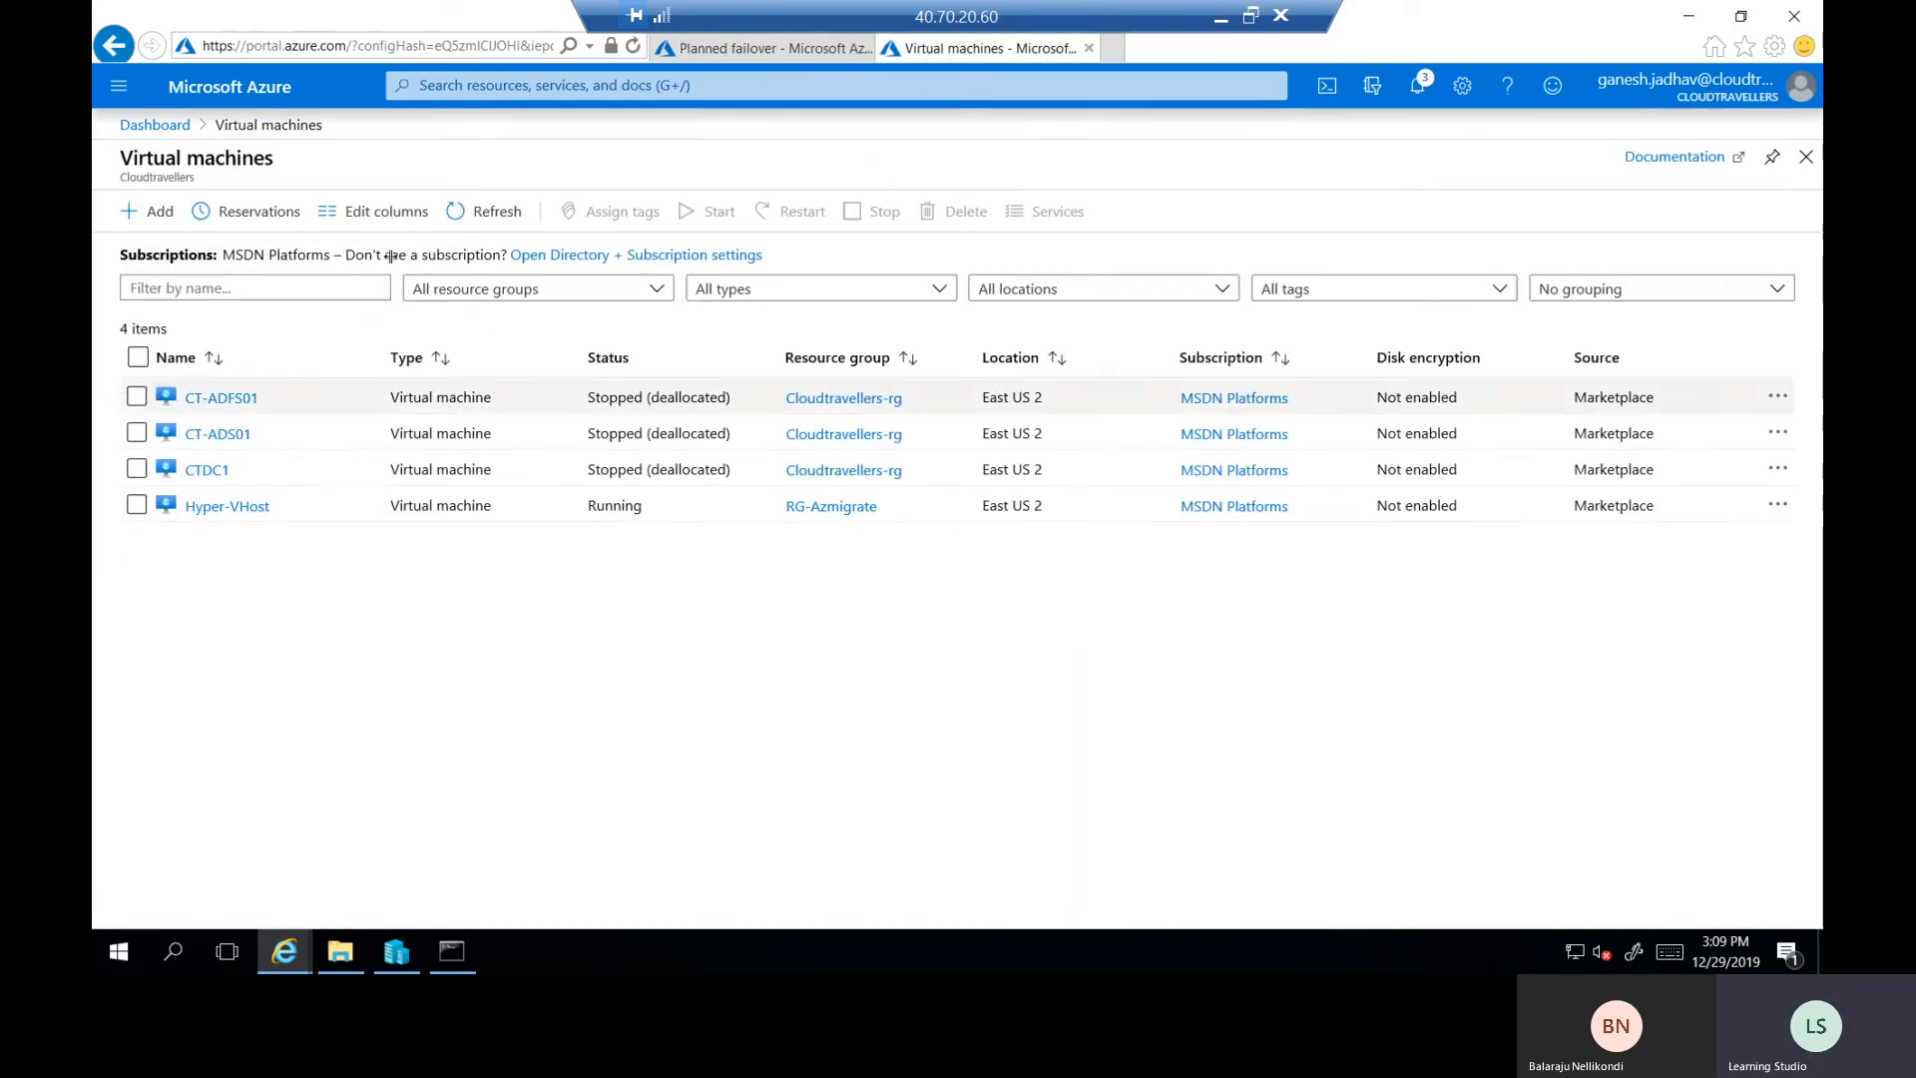
left_click(489, 212)
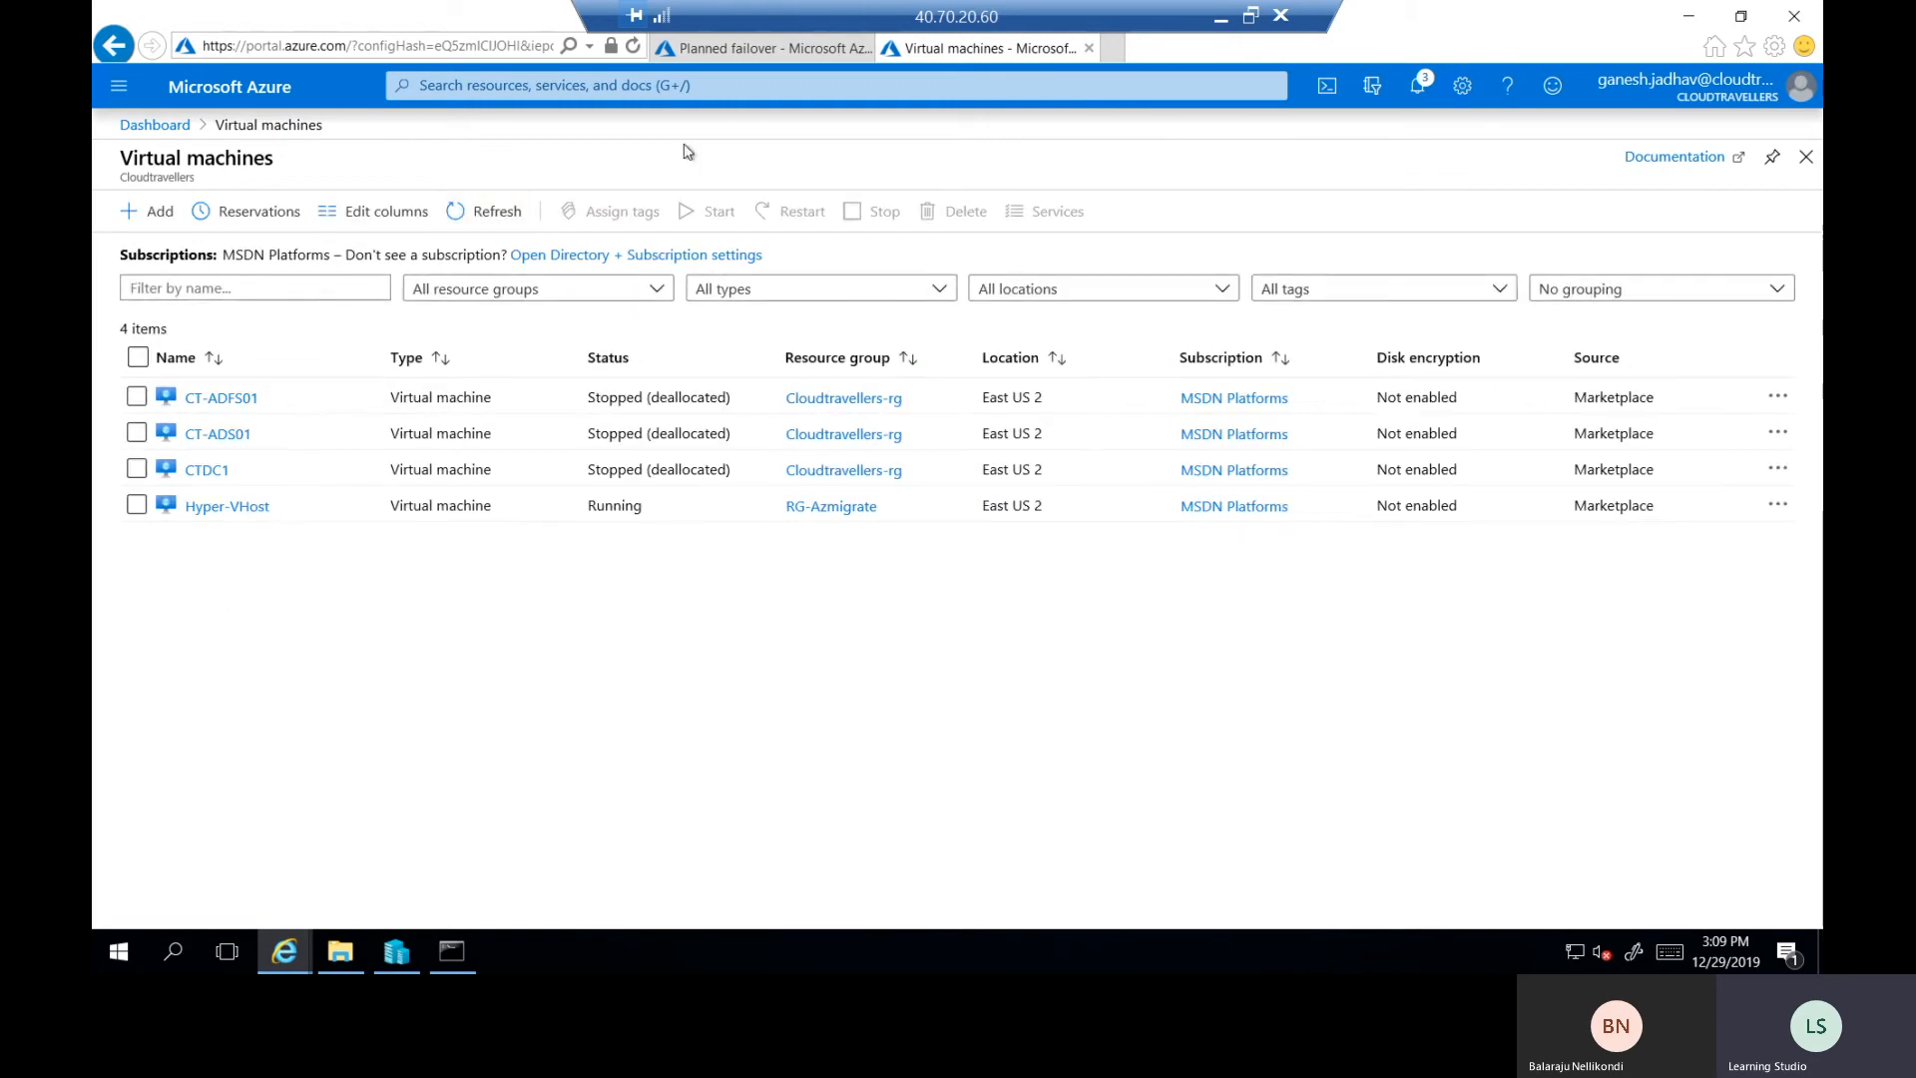
left_click(494, 211)
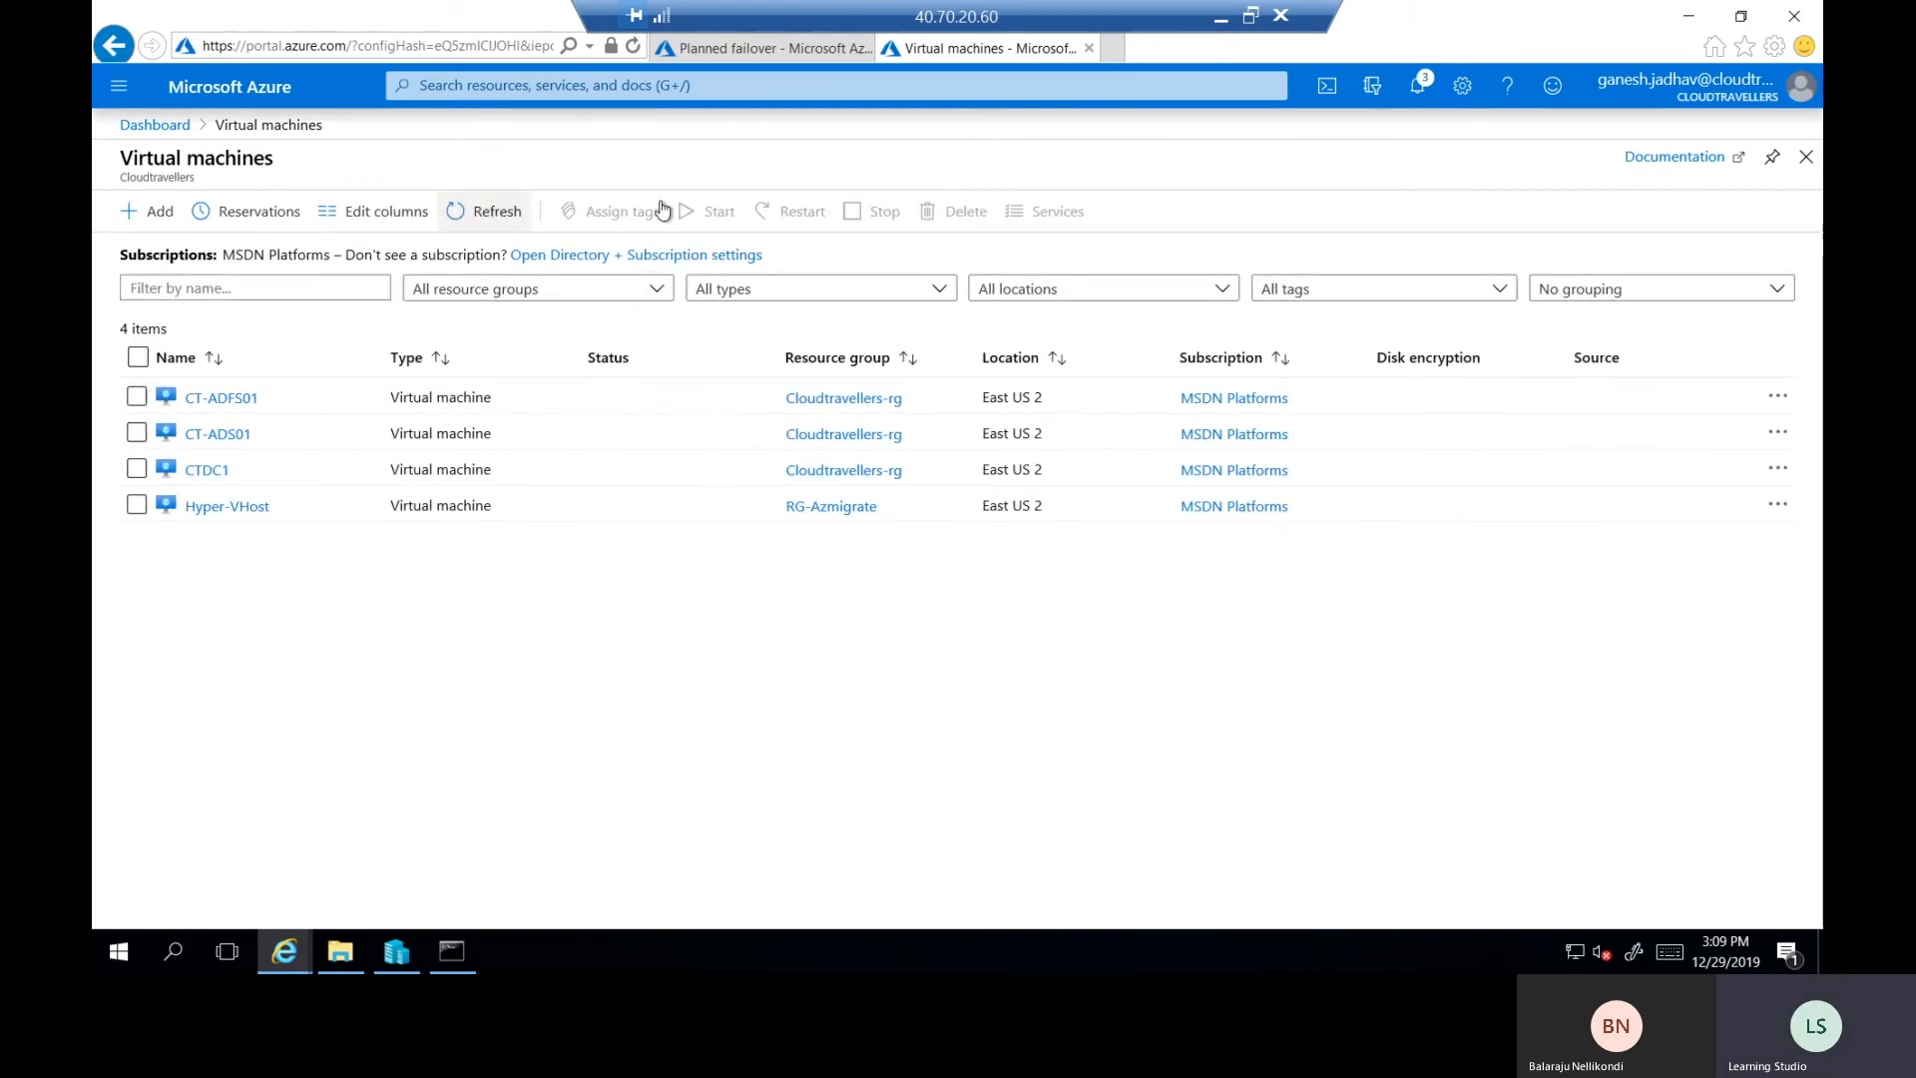
left_click(633, 47)
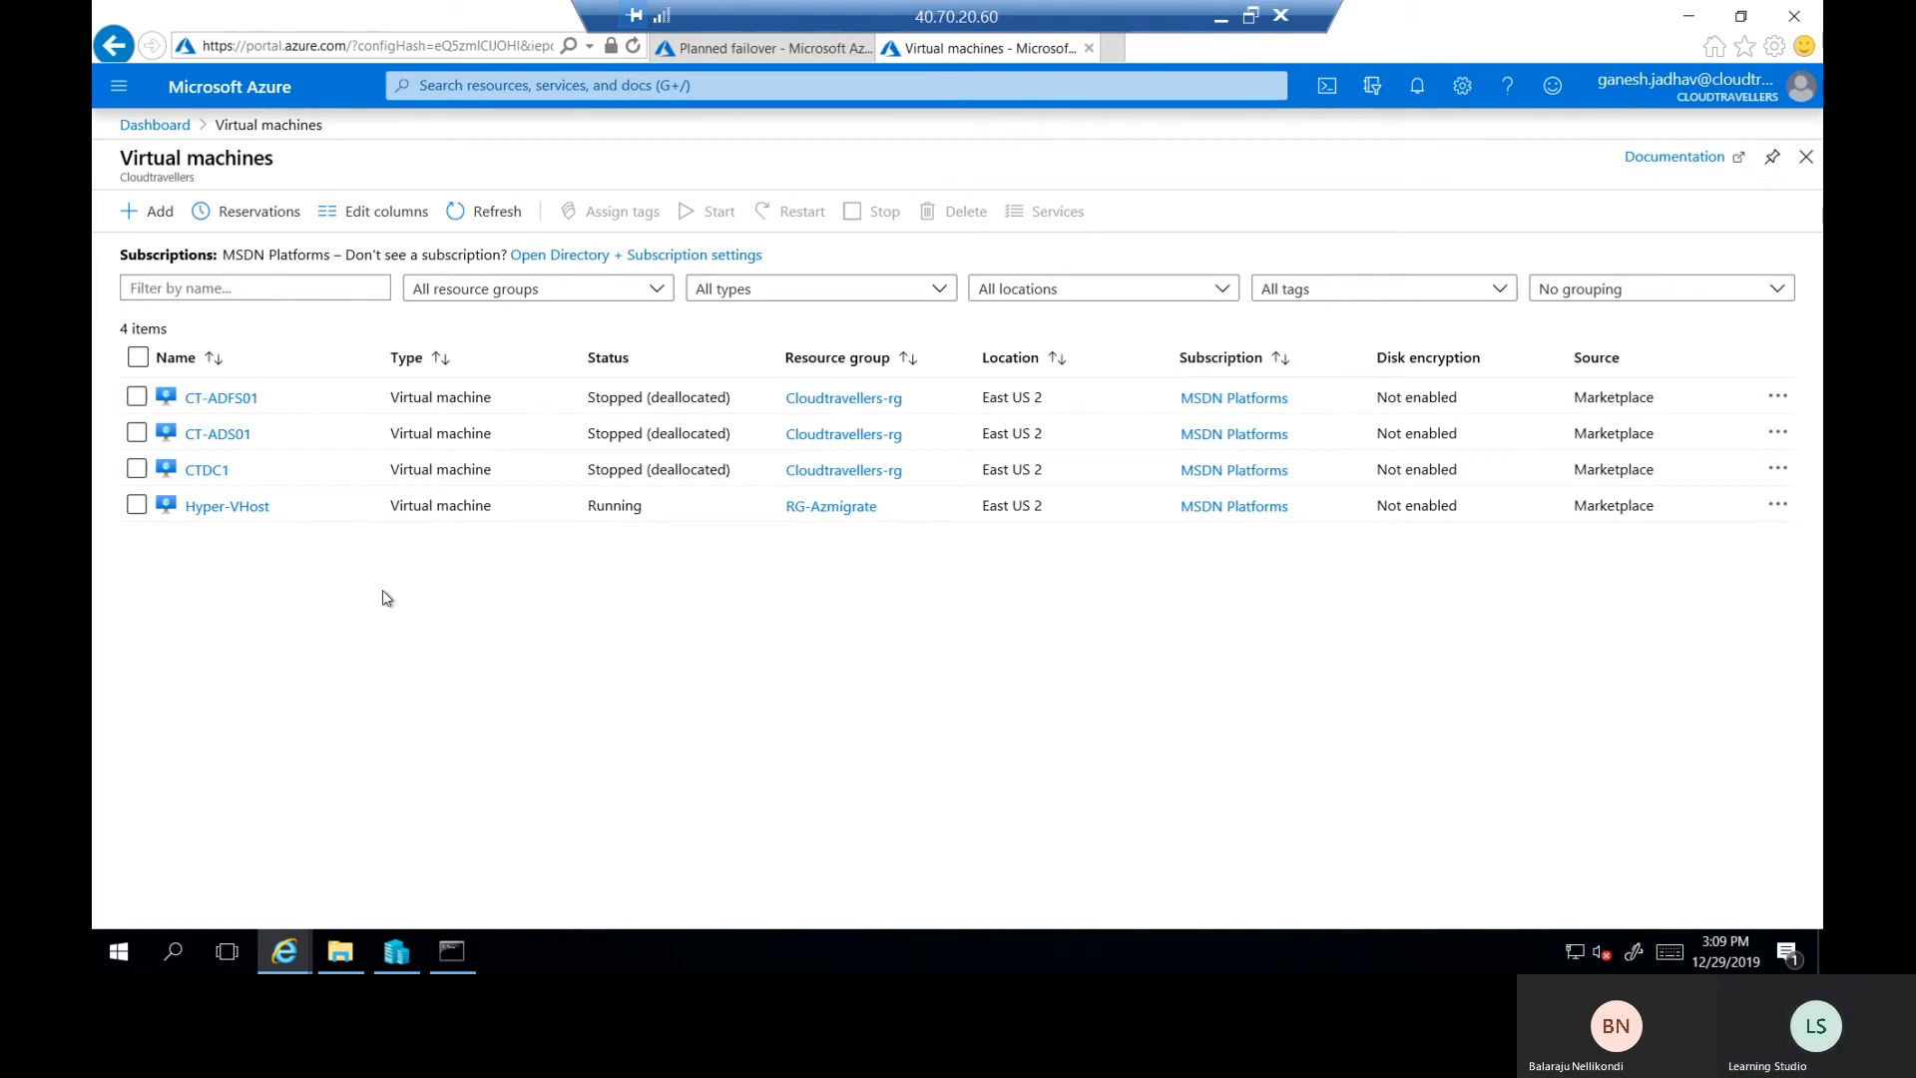
left_click(475, 213)
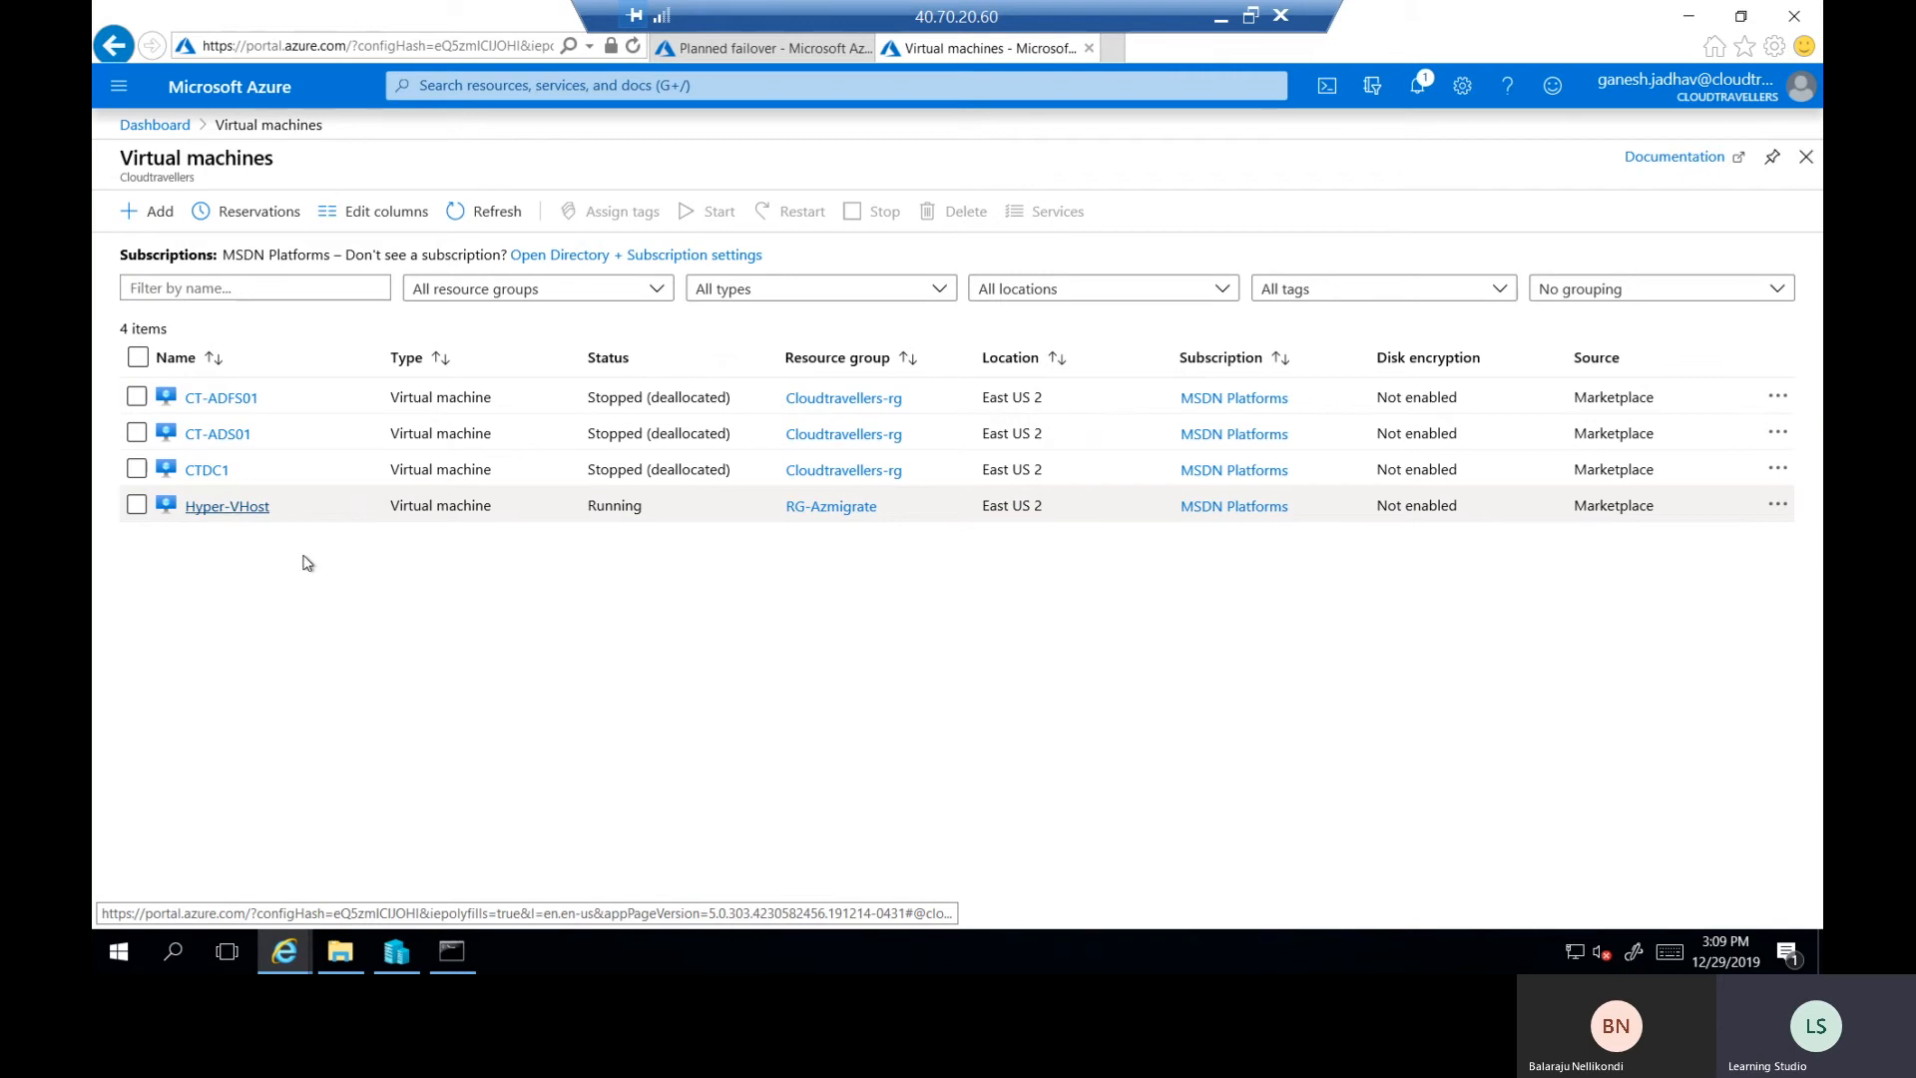
left_click(511, 219)
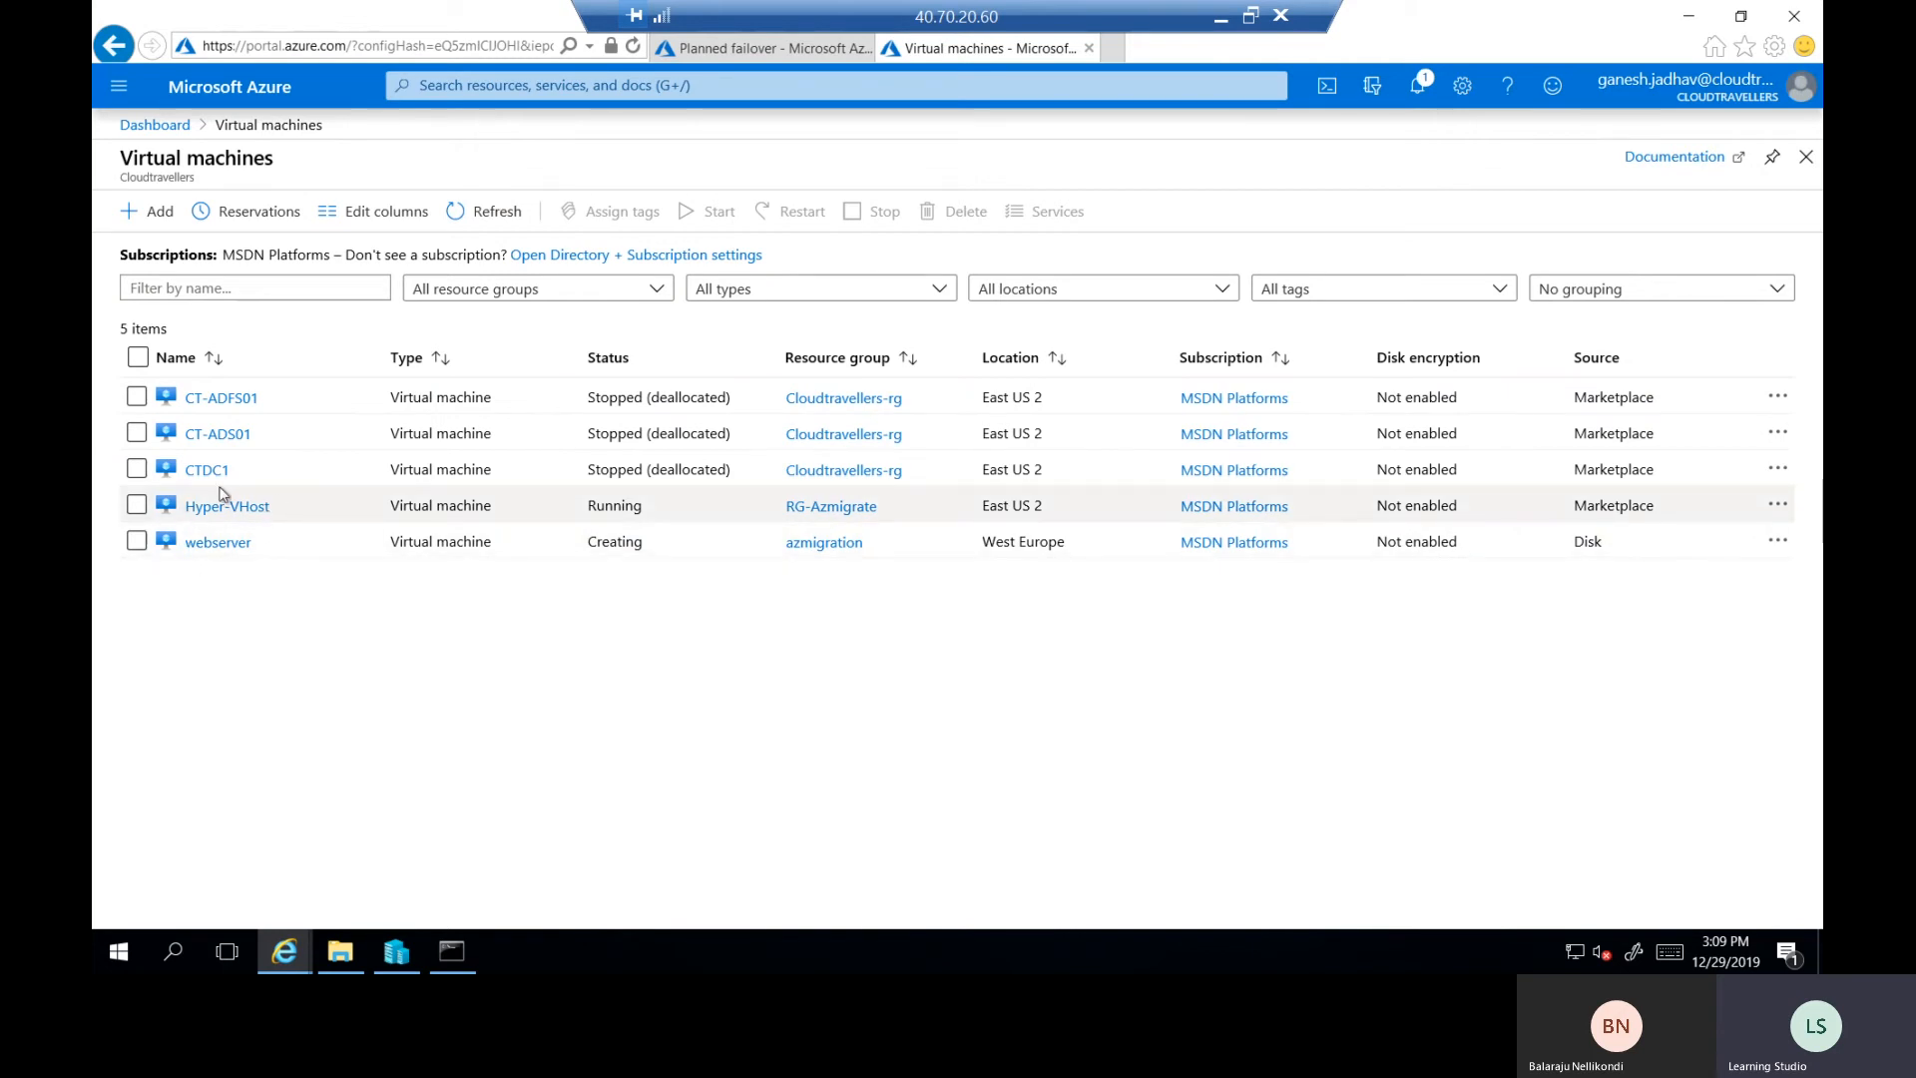
left_click(483, 211)
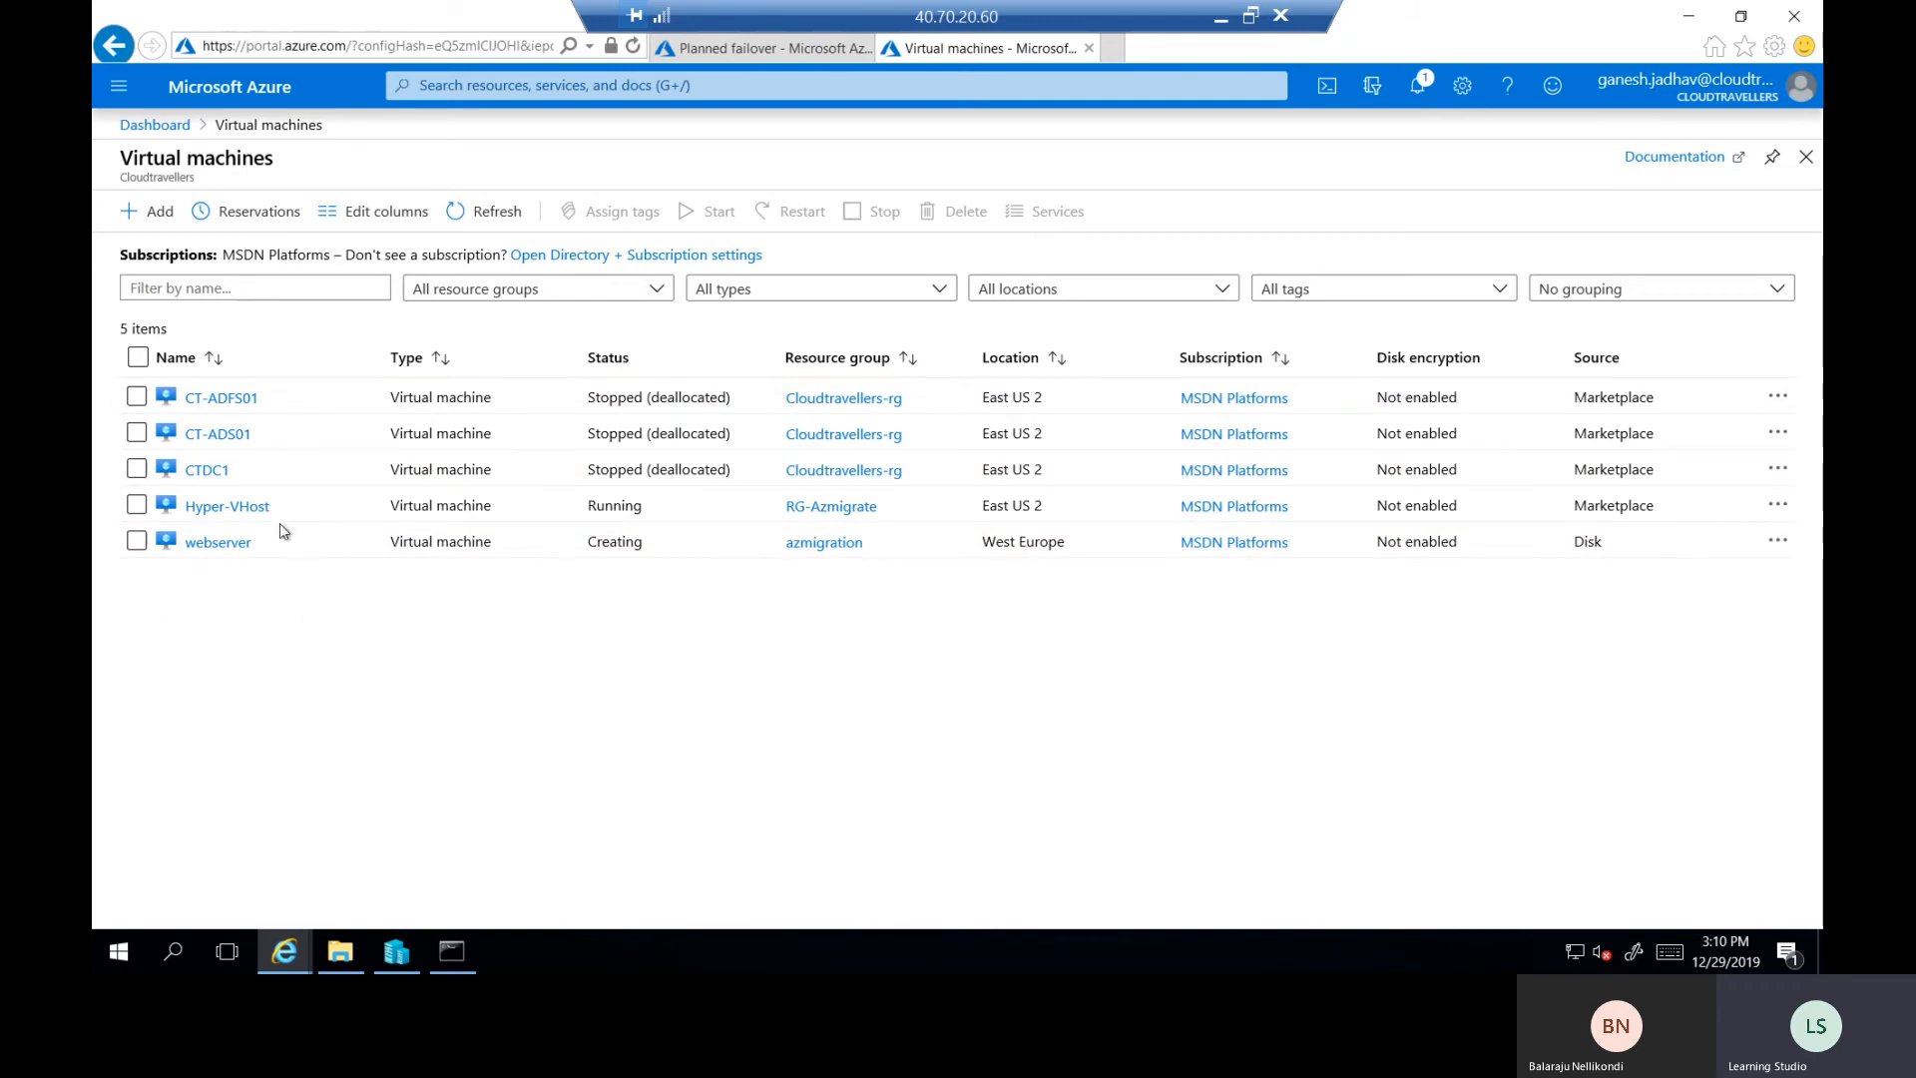
left_click(493, 214)
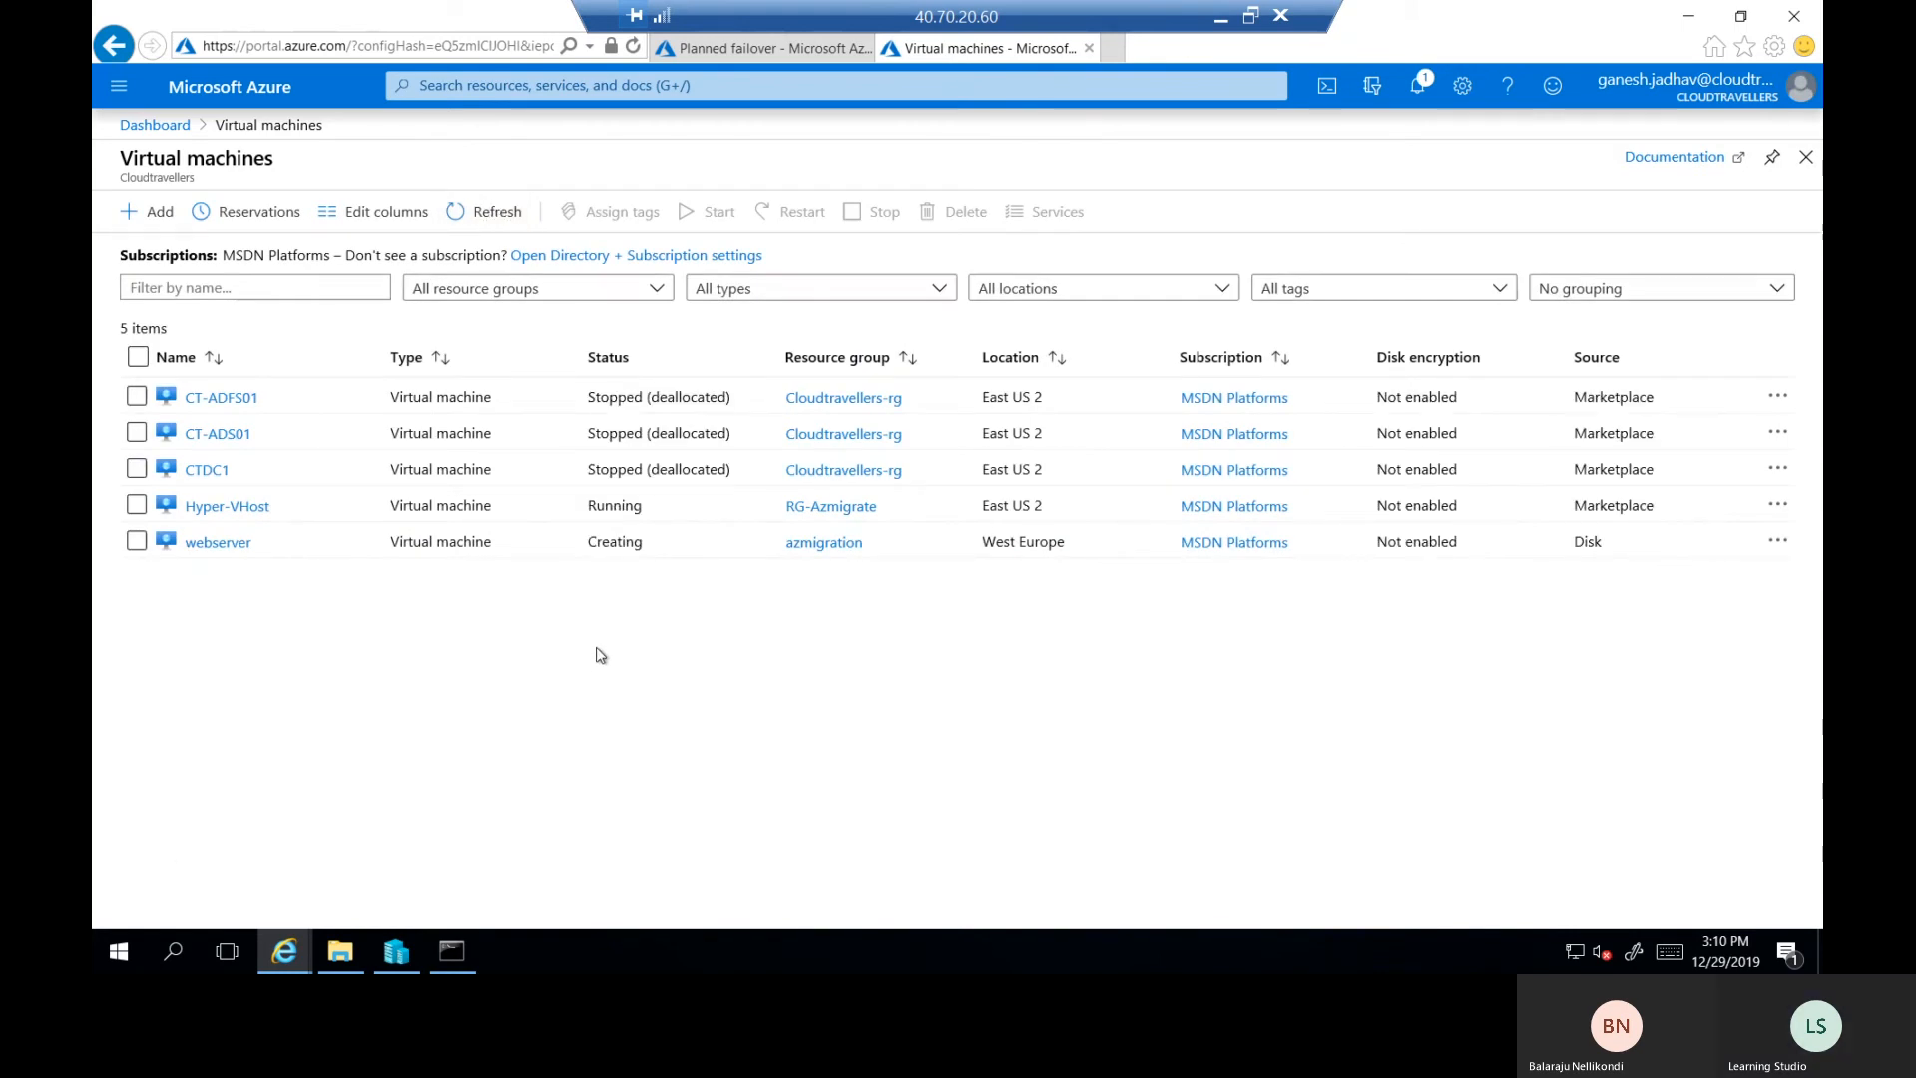
left_click(503, 213)
Recheck Azappliance's planned failover job in Azure Migrate and return to the jobs list.
left_click(726, 50)
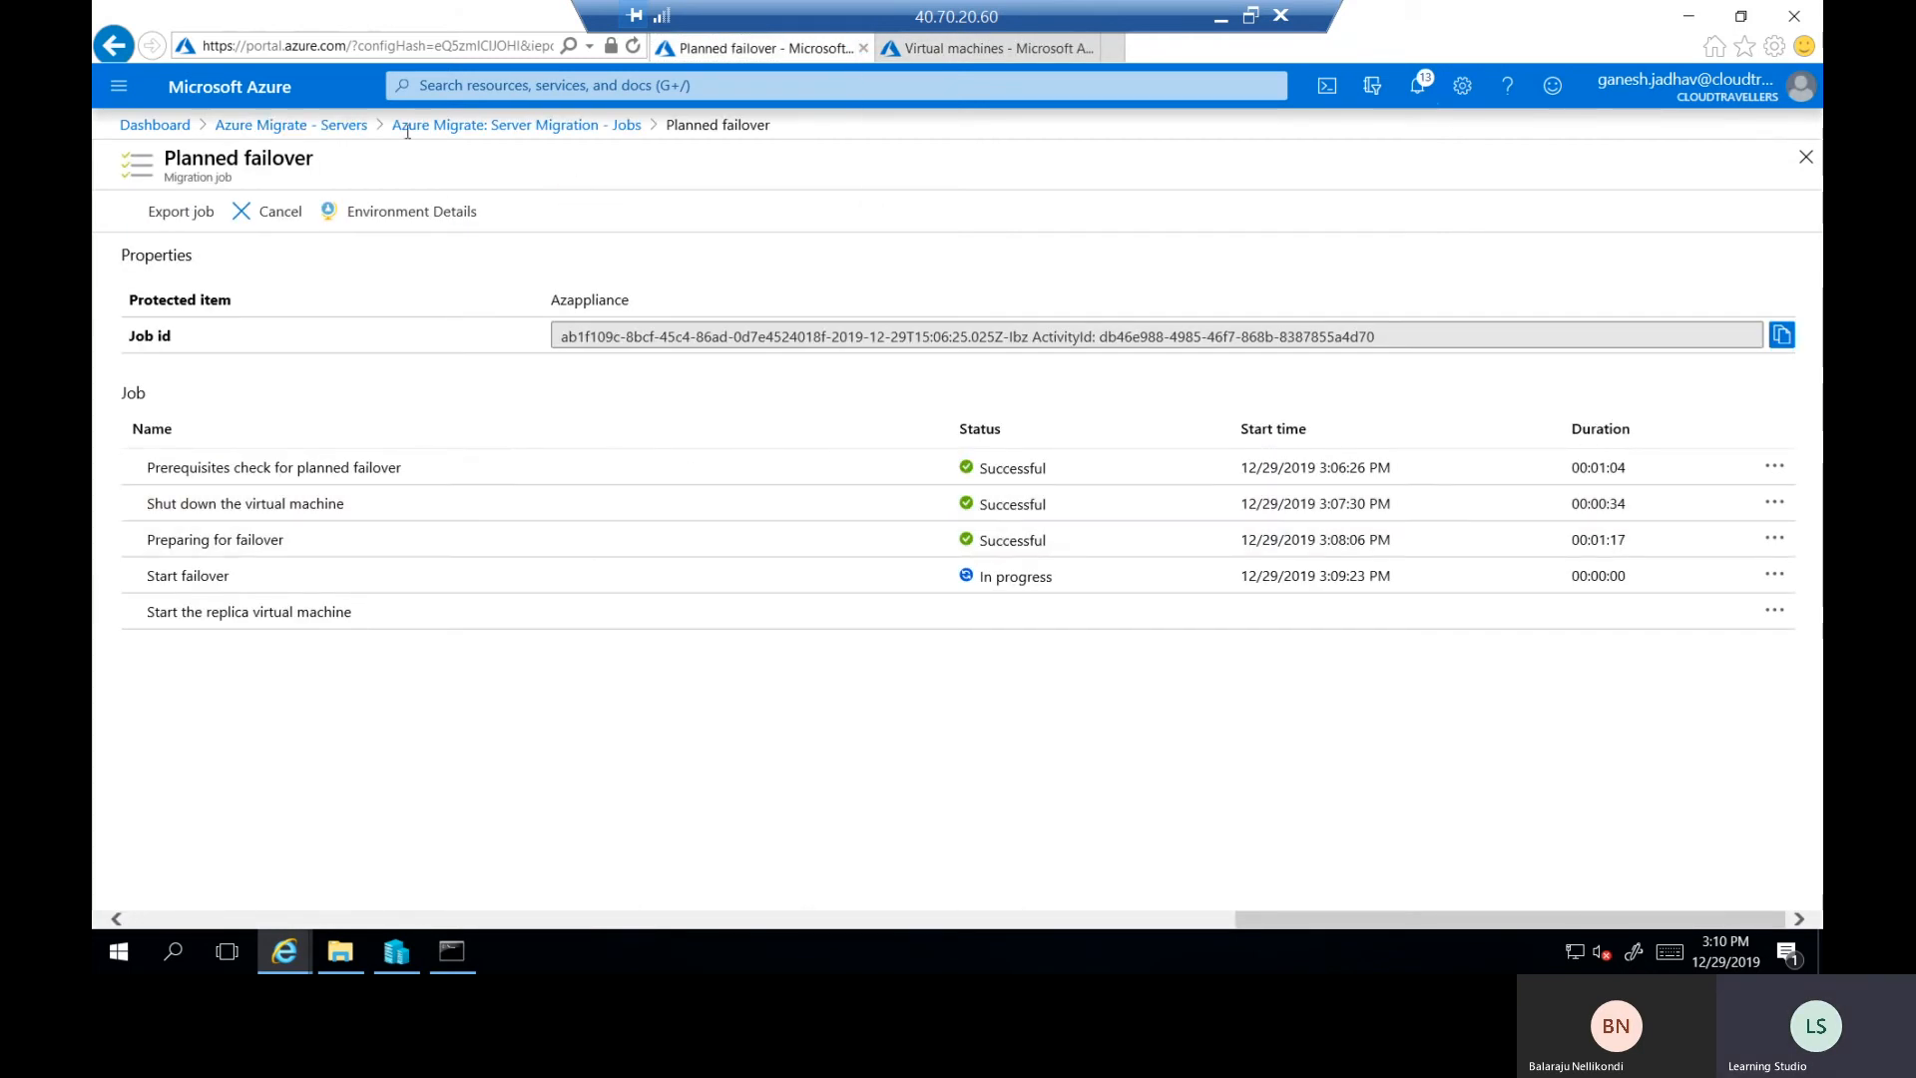
left_click(459, 135)
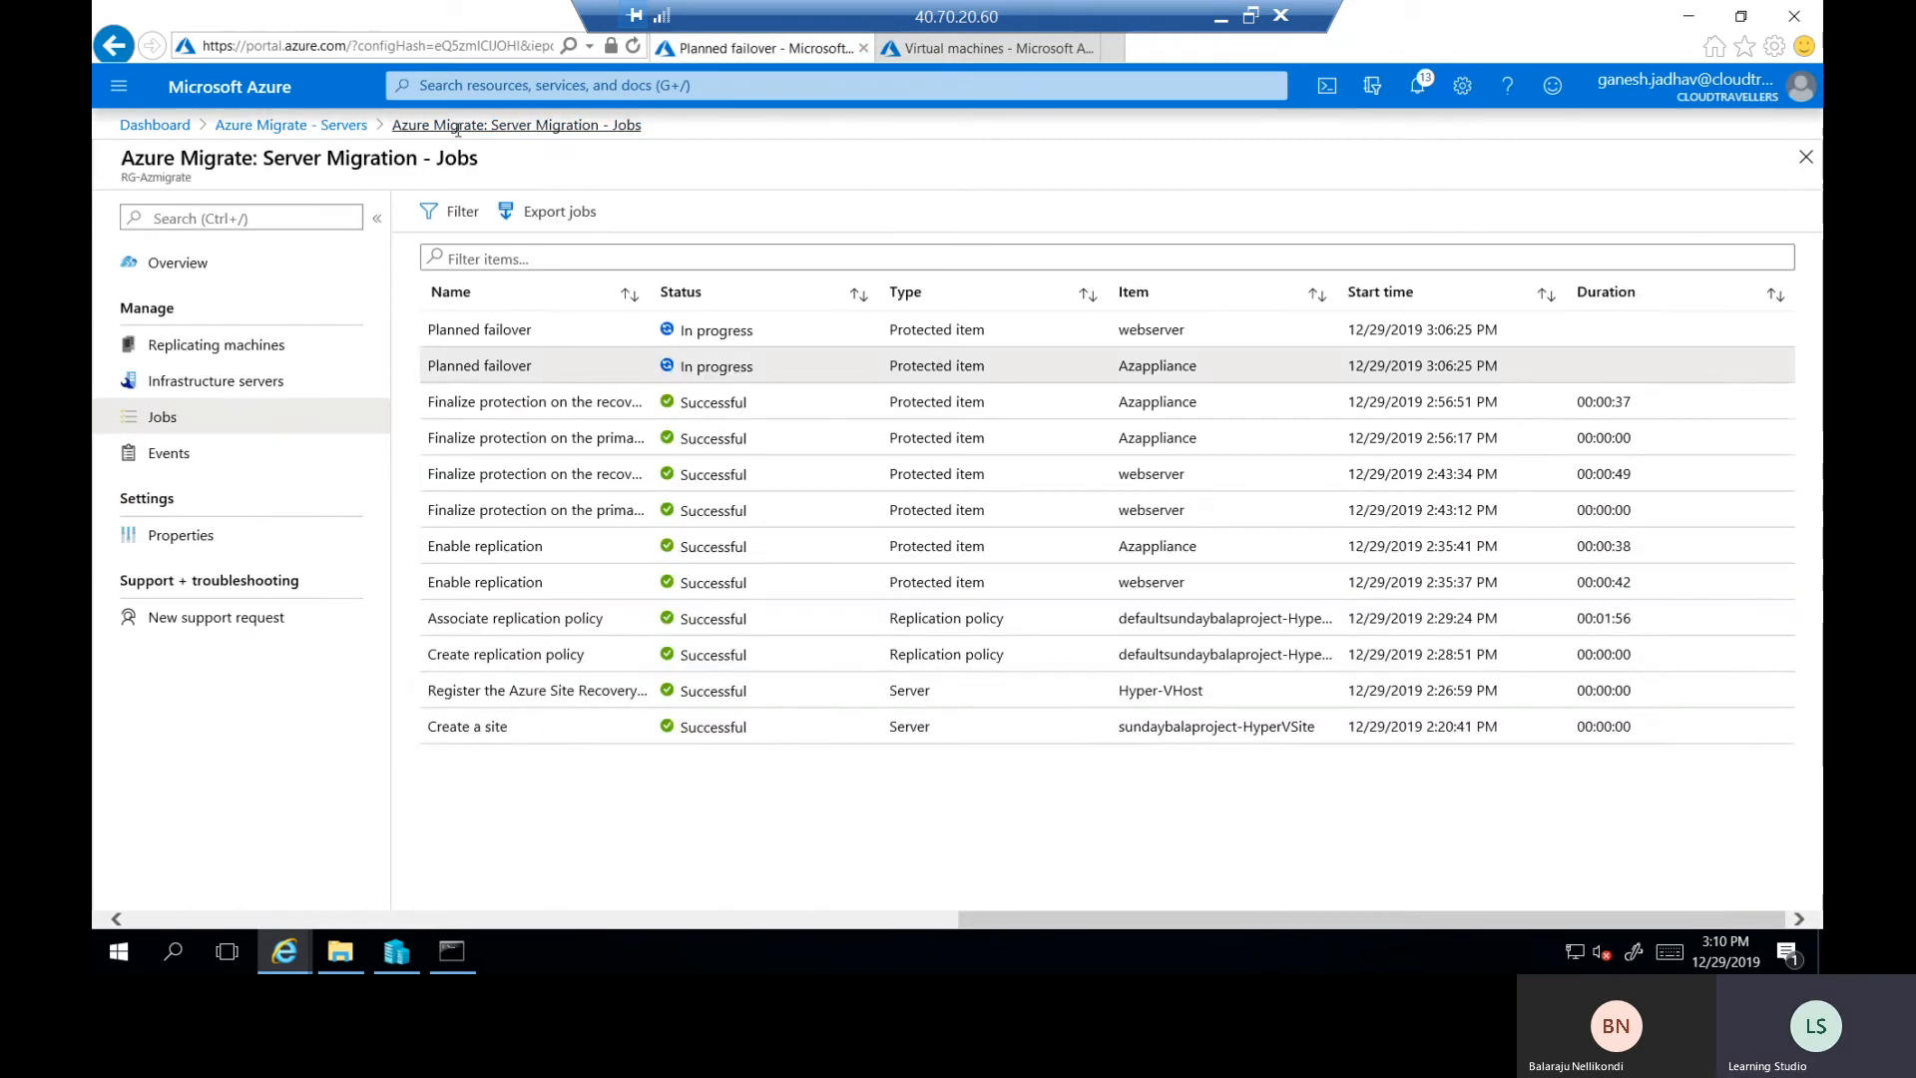
left_click(539, 368)
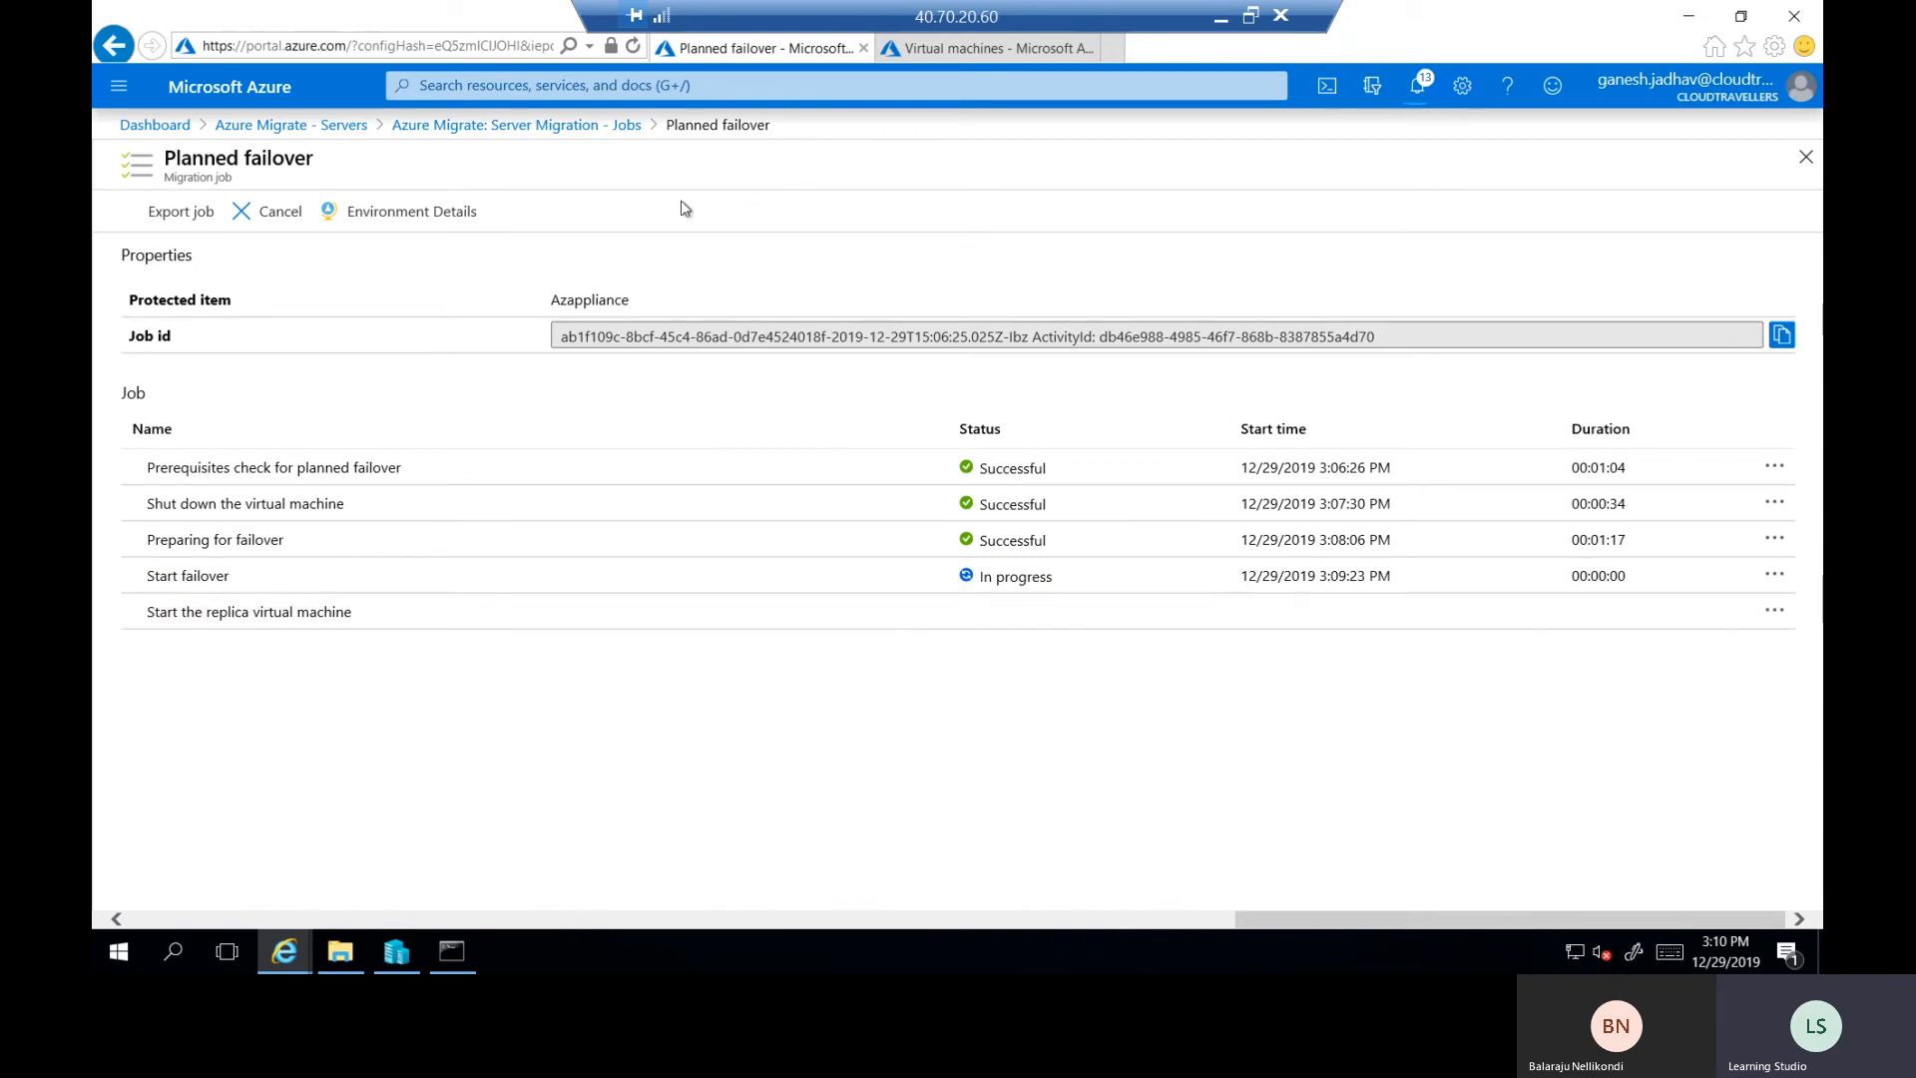
left_click(629, 127)
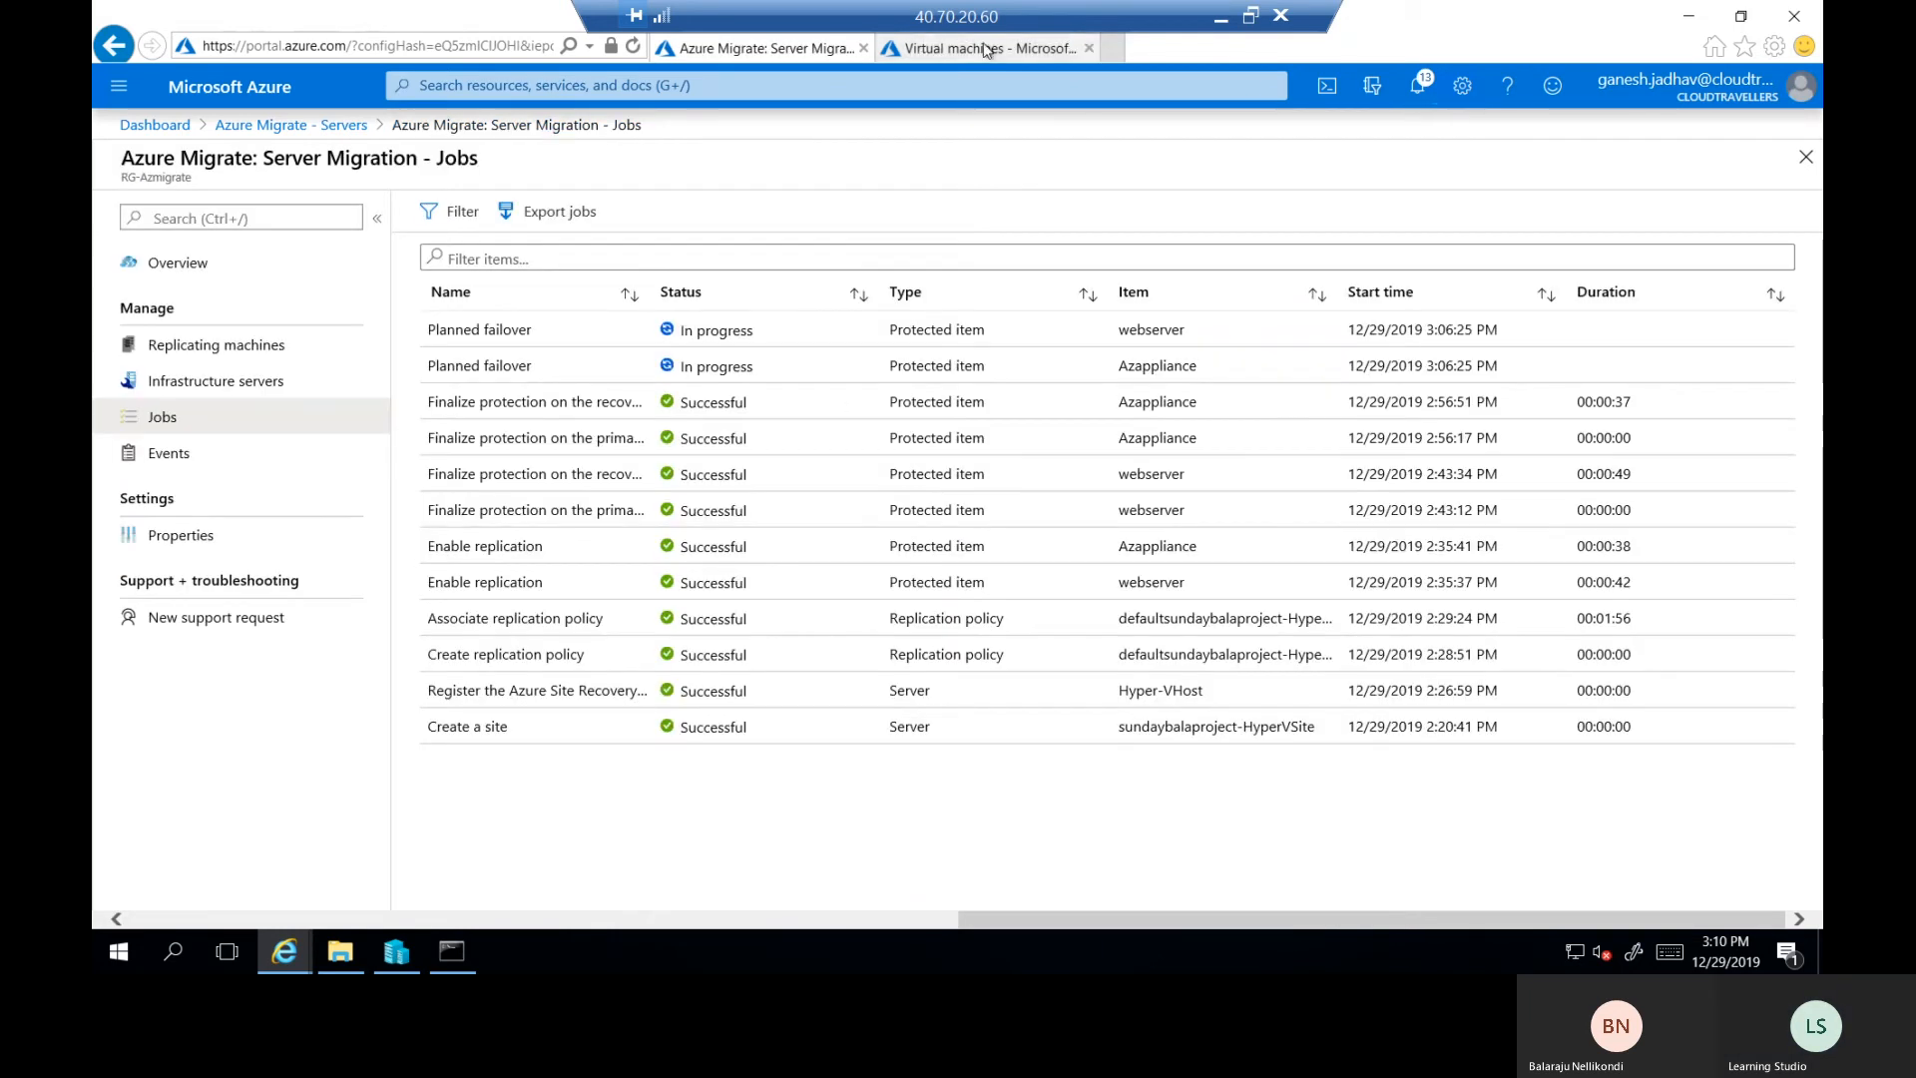
Refresh the Virtual machines list and examine the webserver's source compared with the other machines.
left_click(988, 48)
left_click(489, 213)
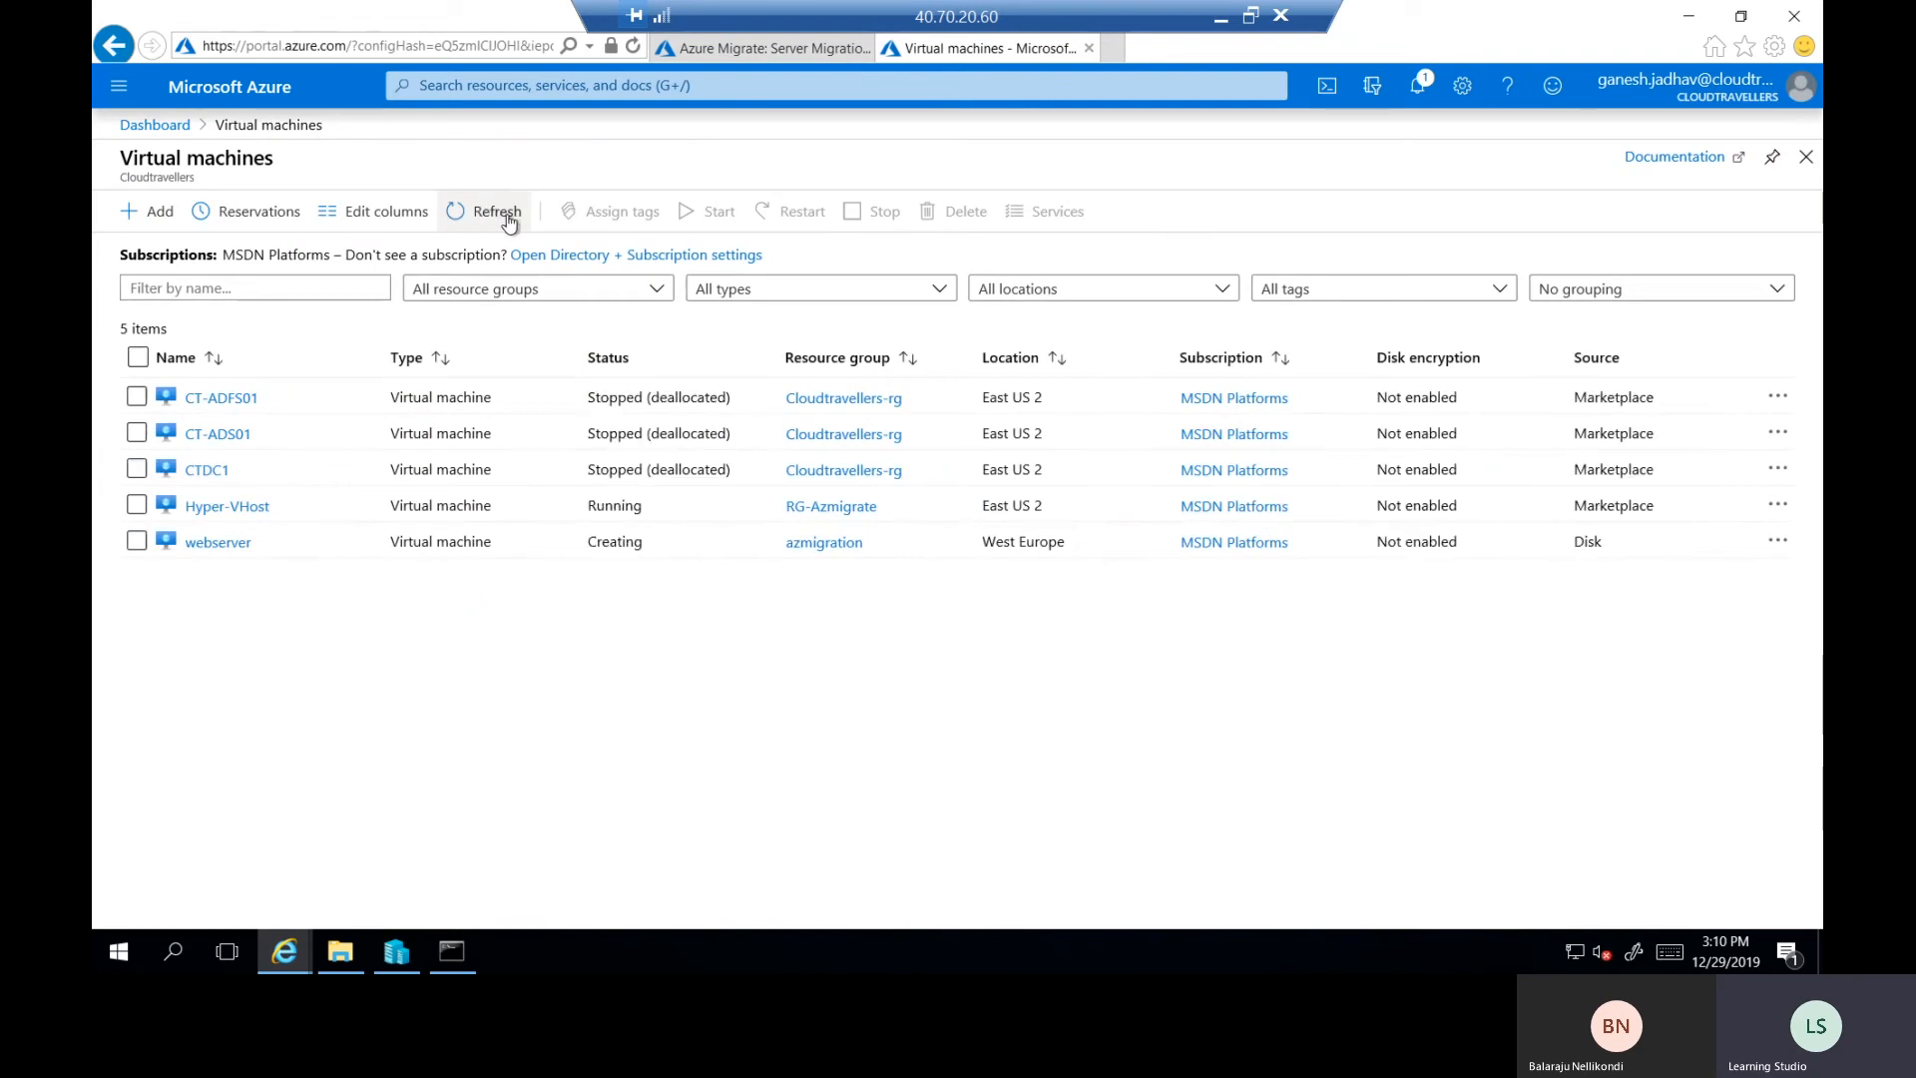
left_click(508, 219)
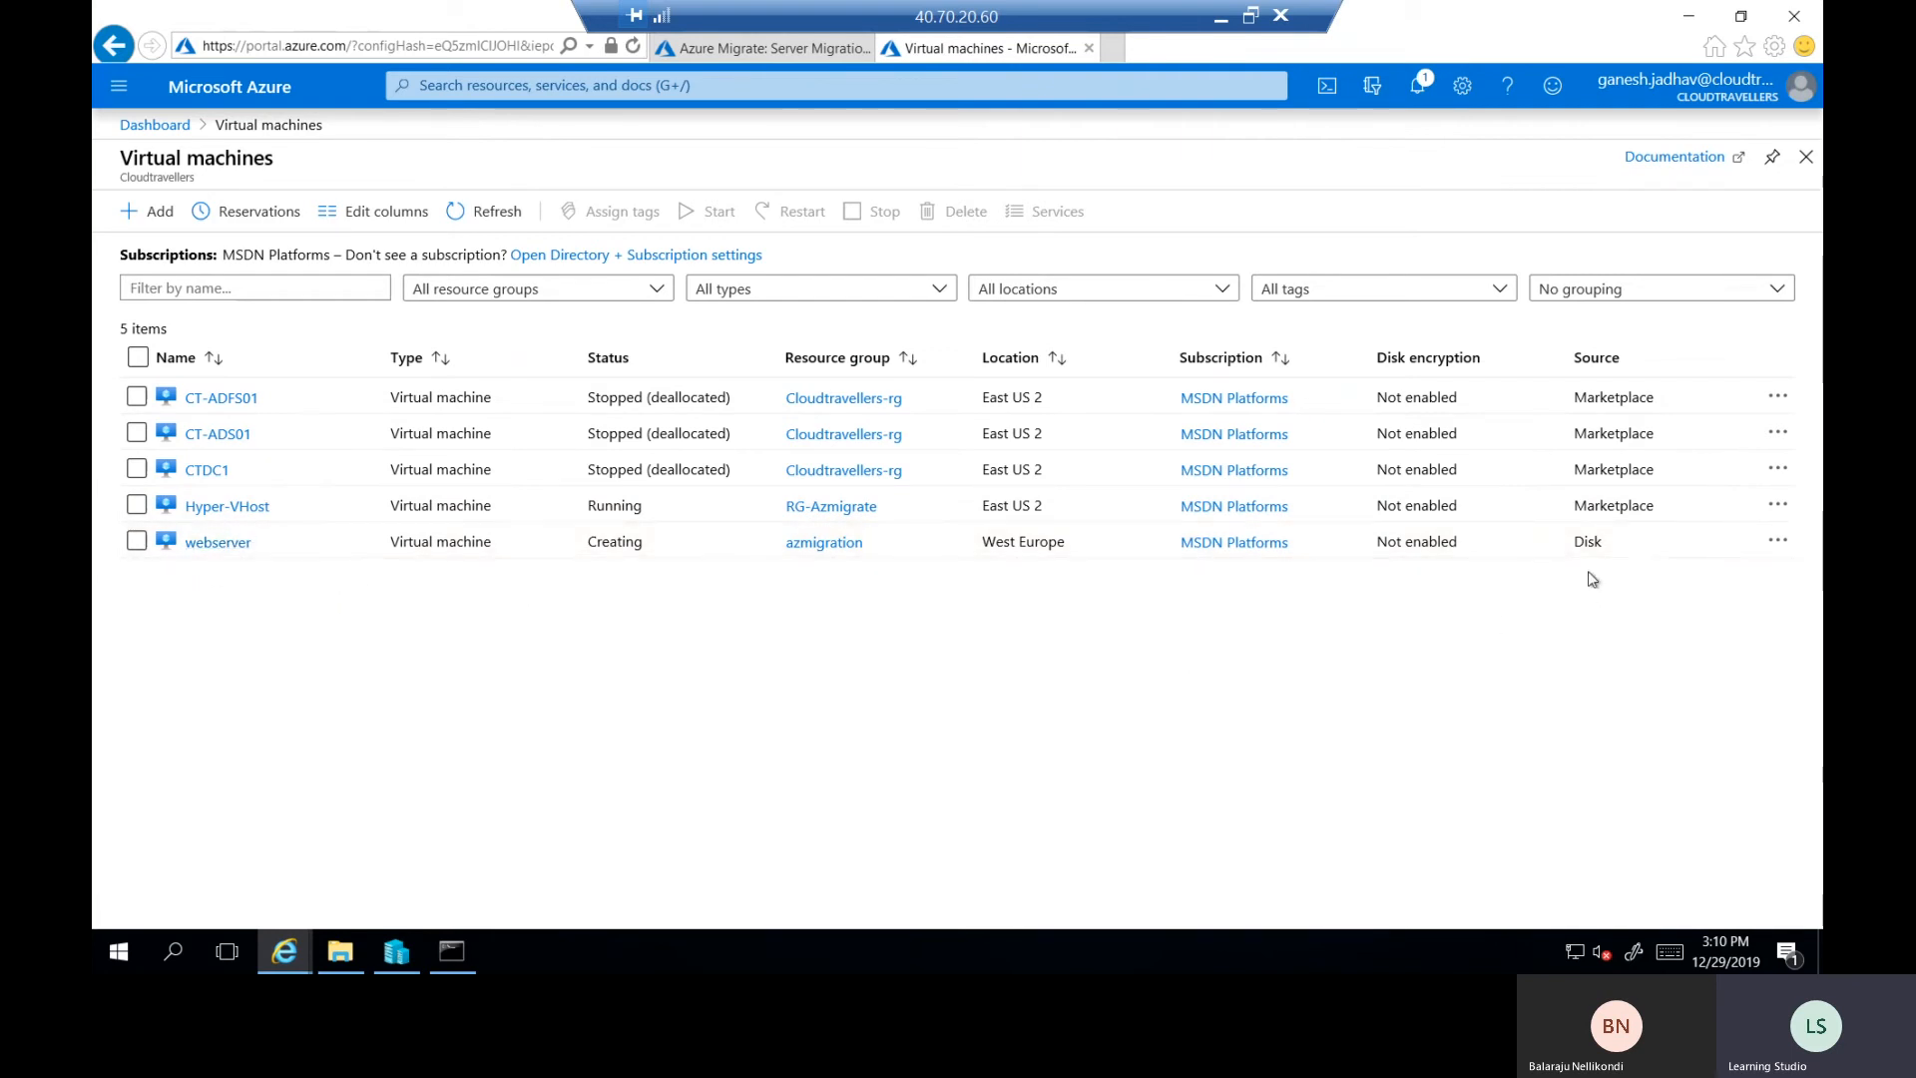
double_click(1587, 542)
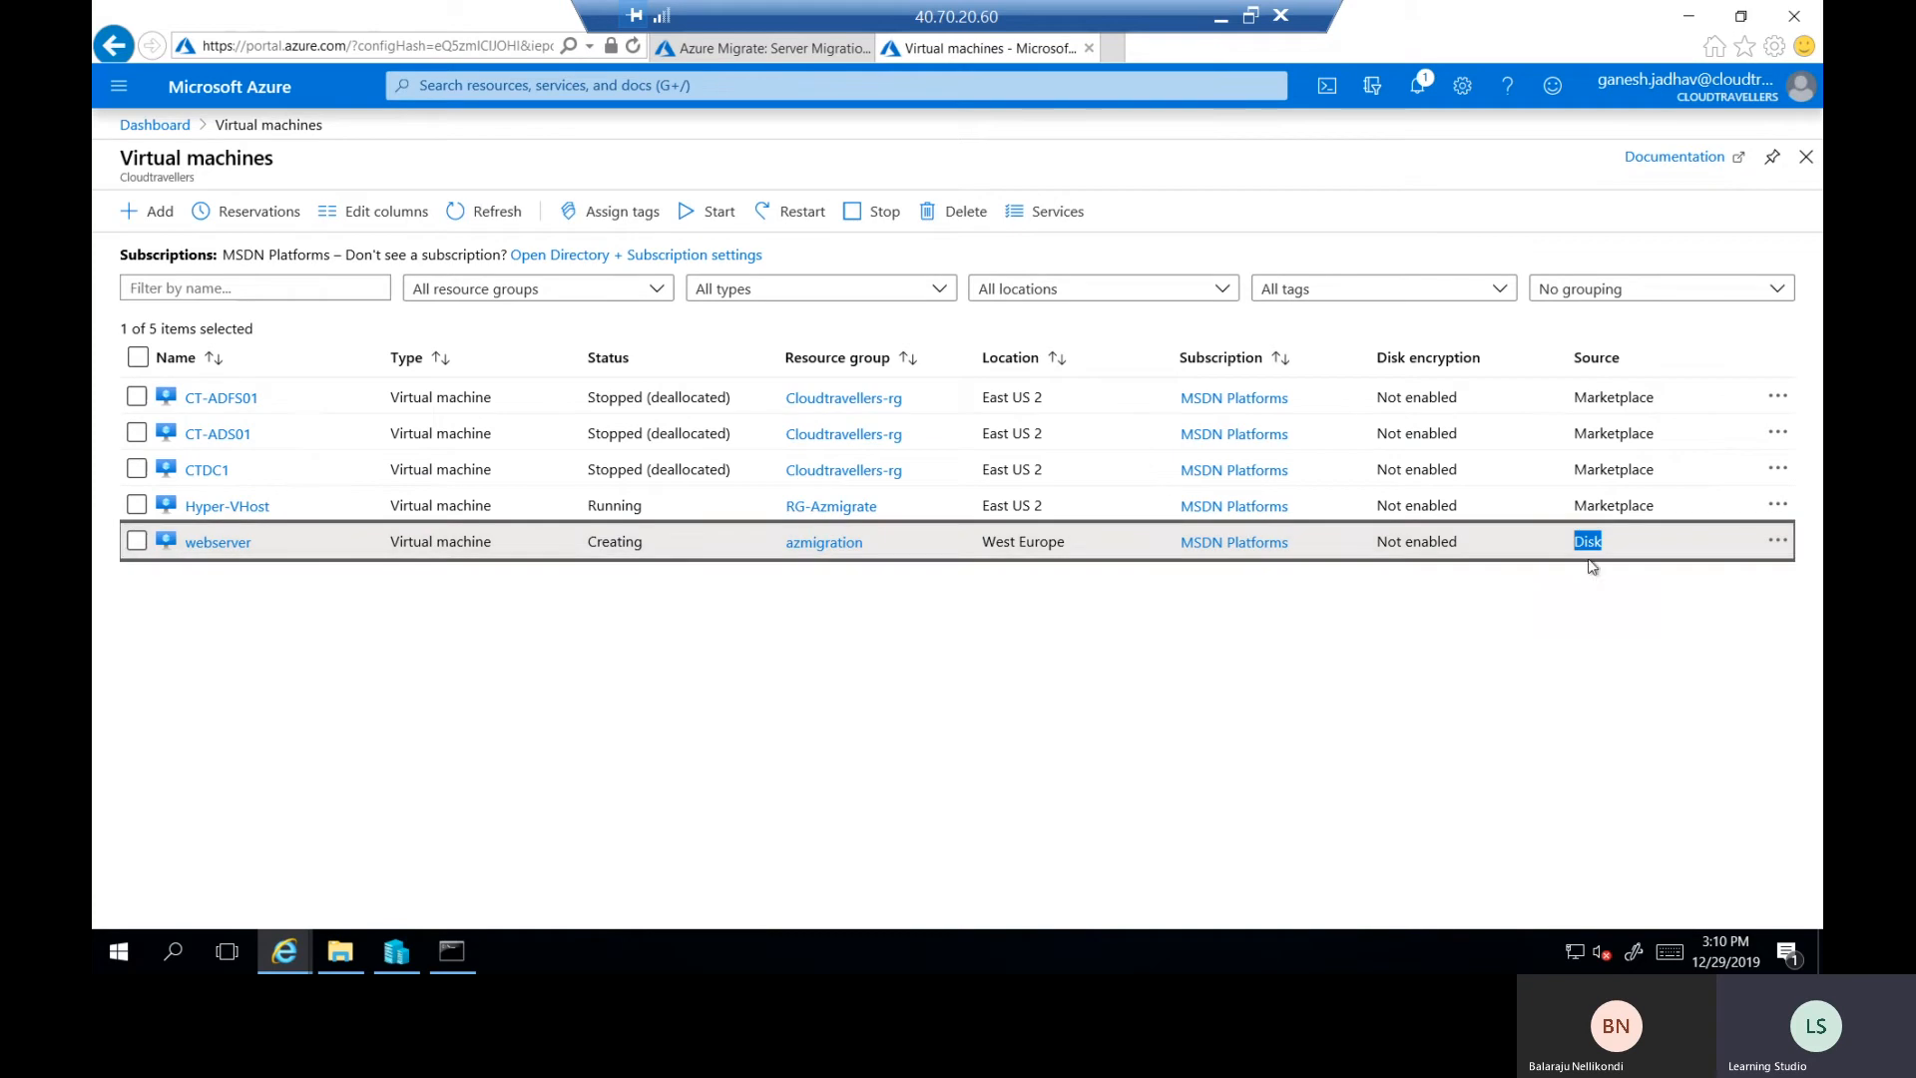
mouse_move(1578, 540)
left_mouse_down()
mouse_move(1611, 541)
mouse_move(1610, 561)
left_mouse_up()
left_click(1580, 540)
left_click(1600, 548)
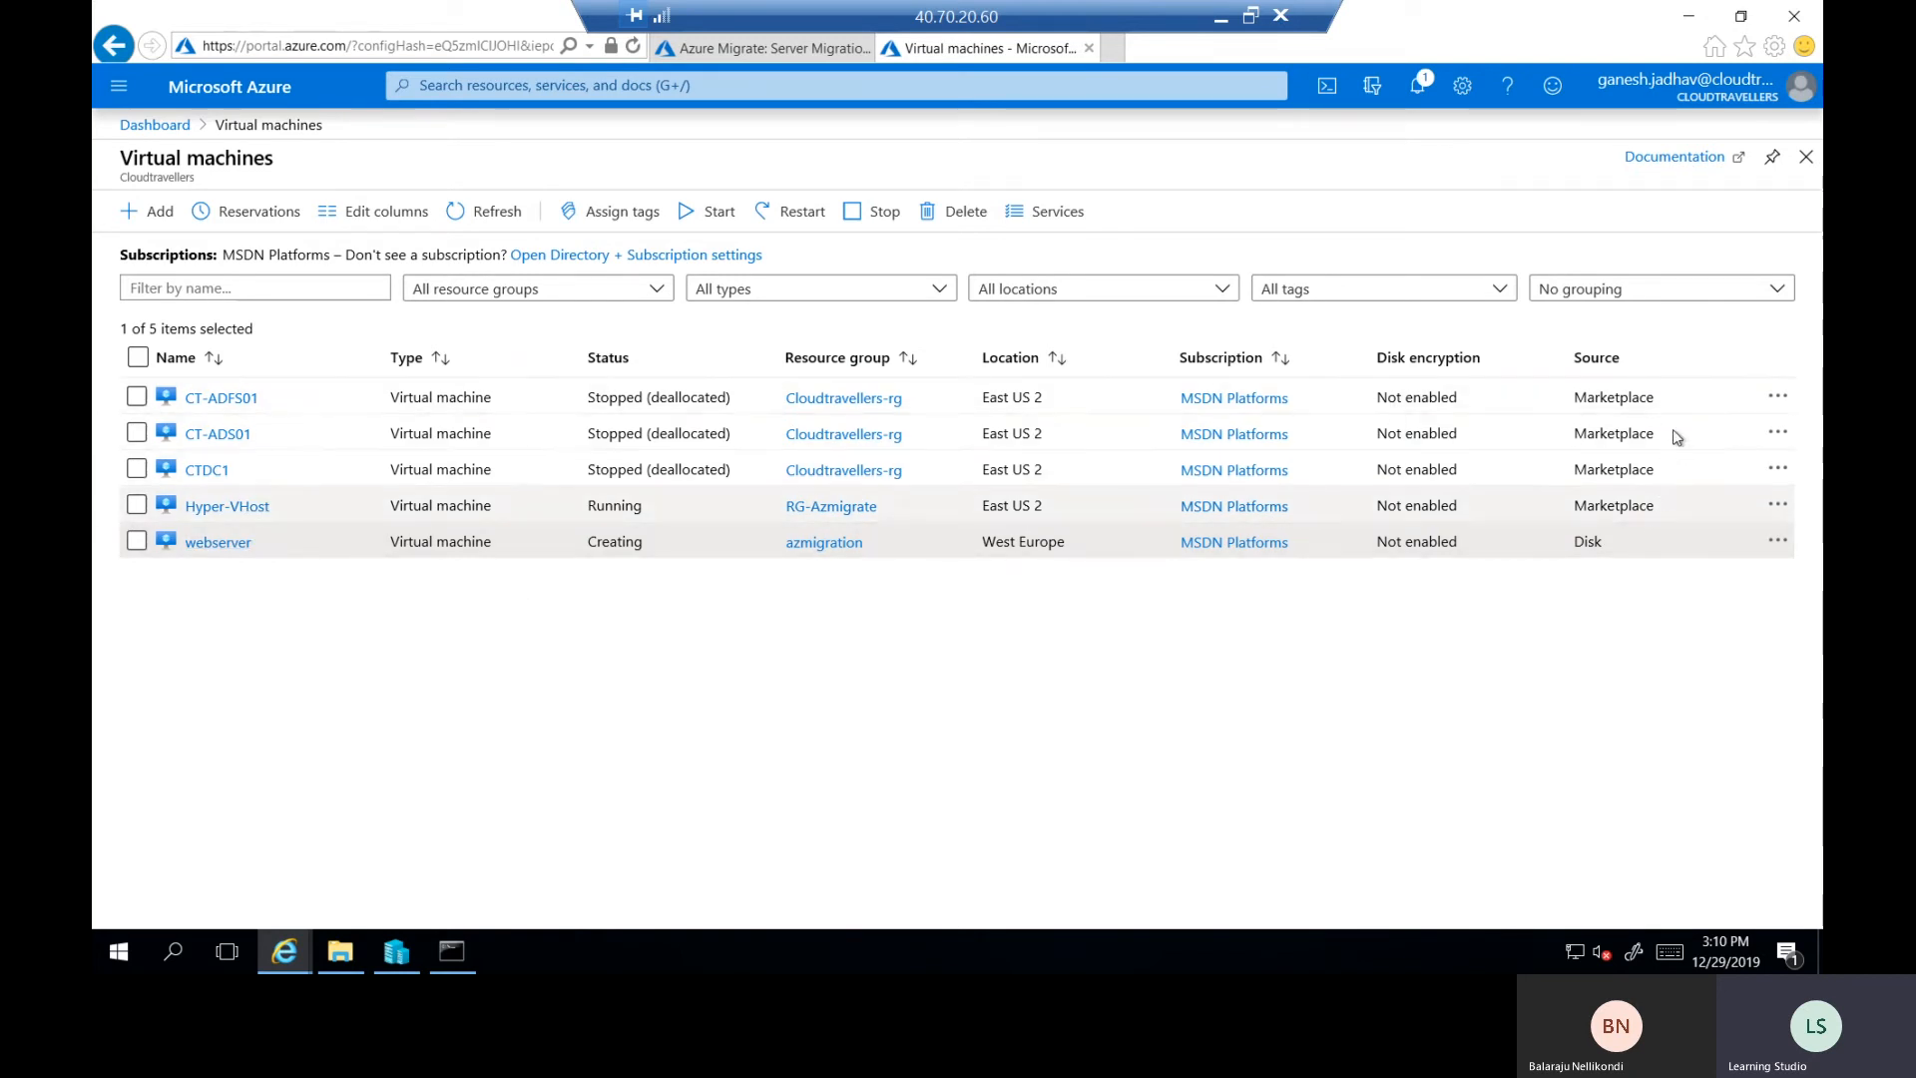
double_click(1585, 541)
left_click(517, 754)
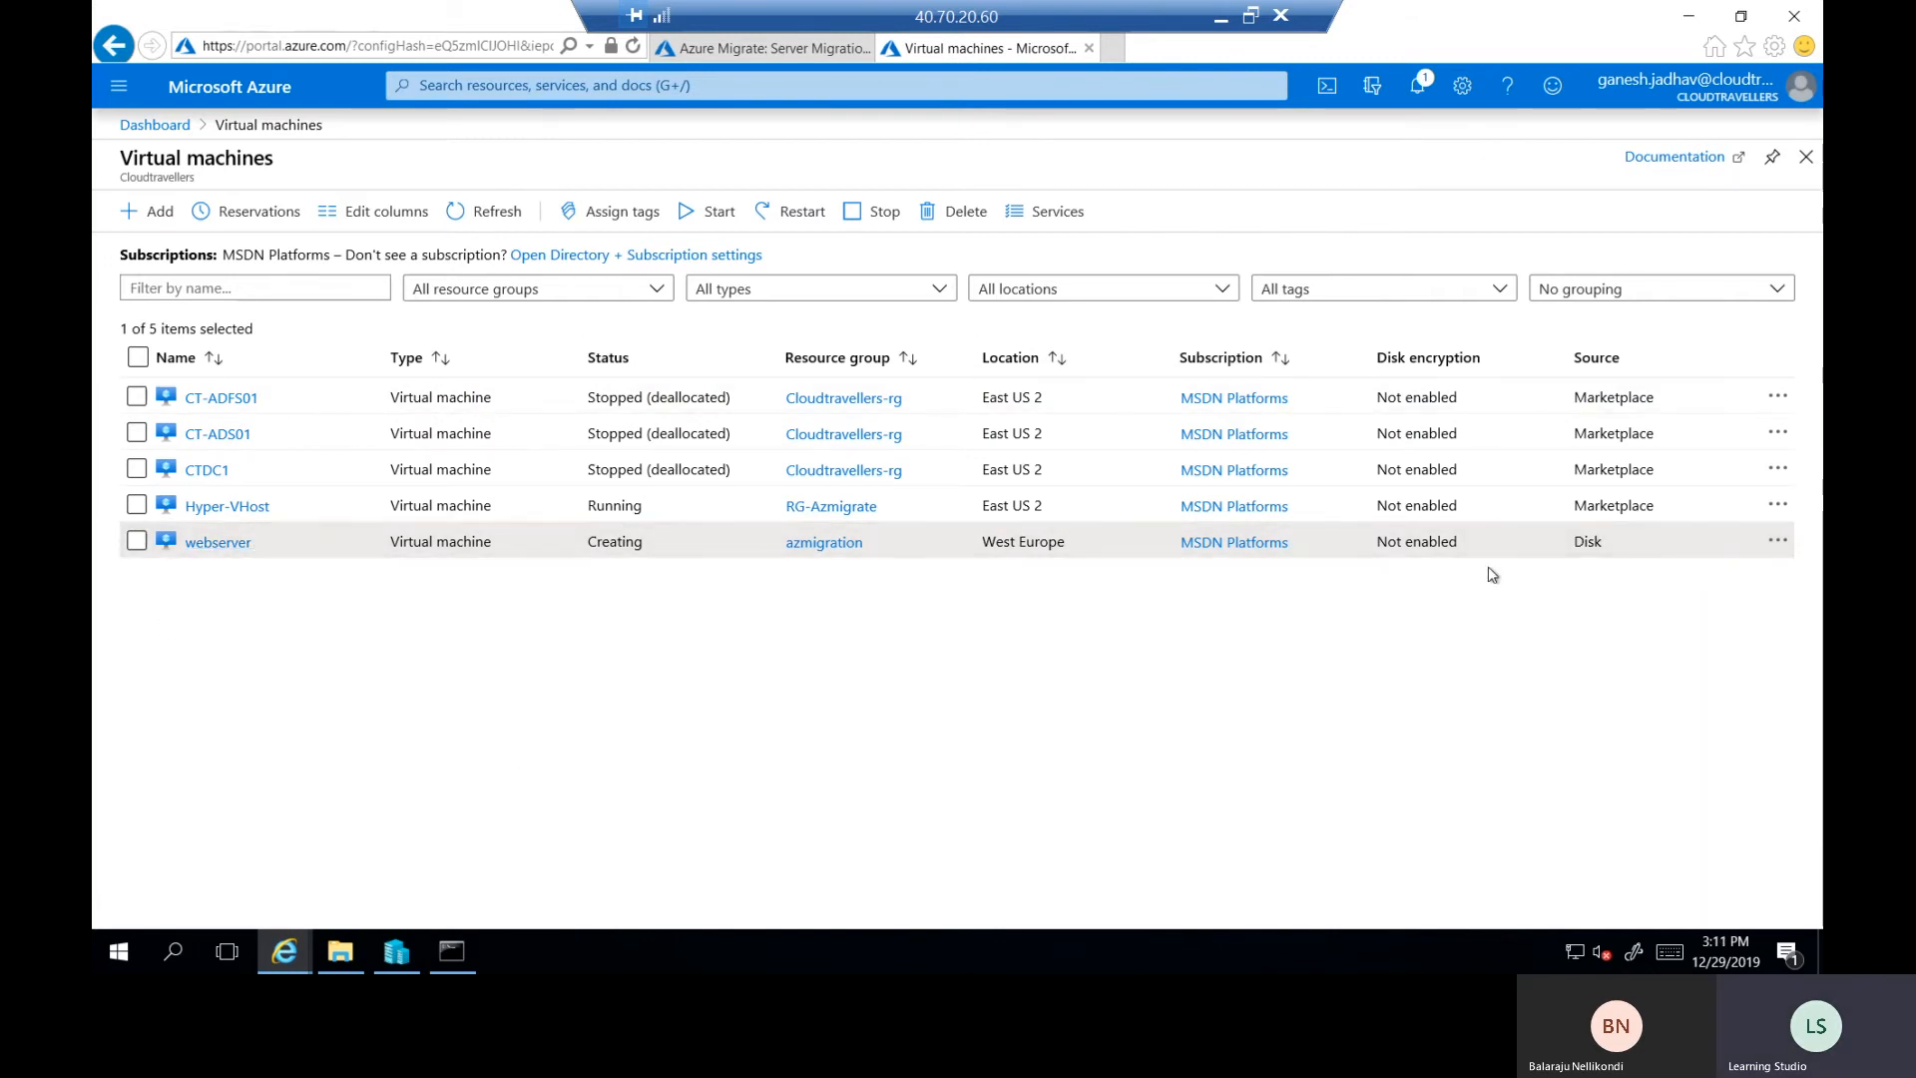
left_click(1580, 551)
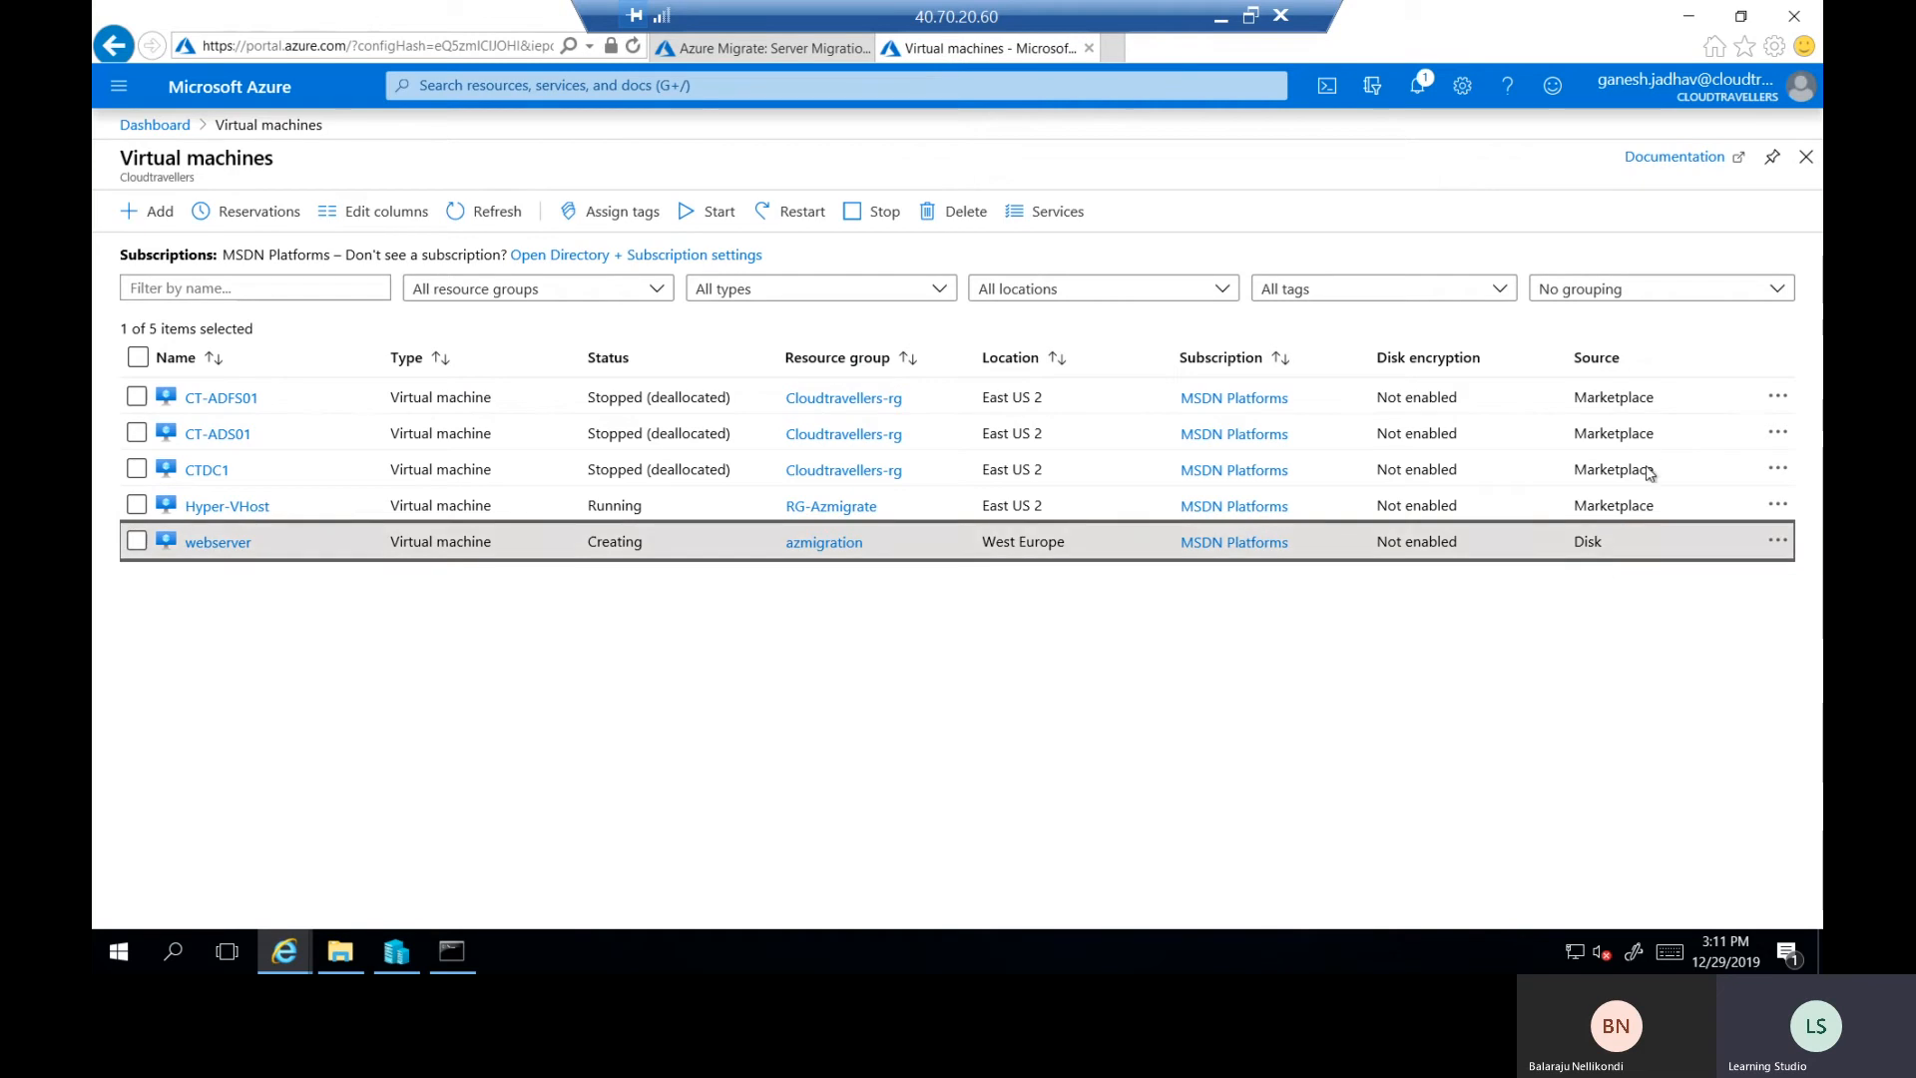
double_click(1589, 546)
Refresh the Virtual machines list and examine the status and source of the Azappliance and webserver entries.
left_click(483, 211)
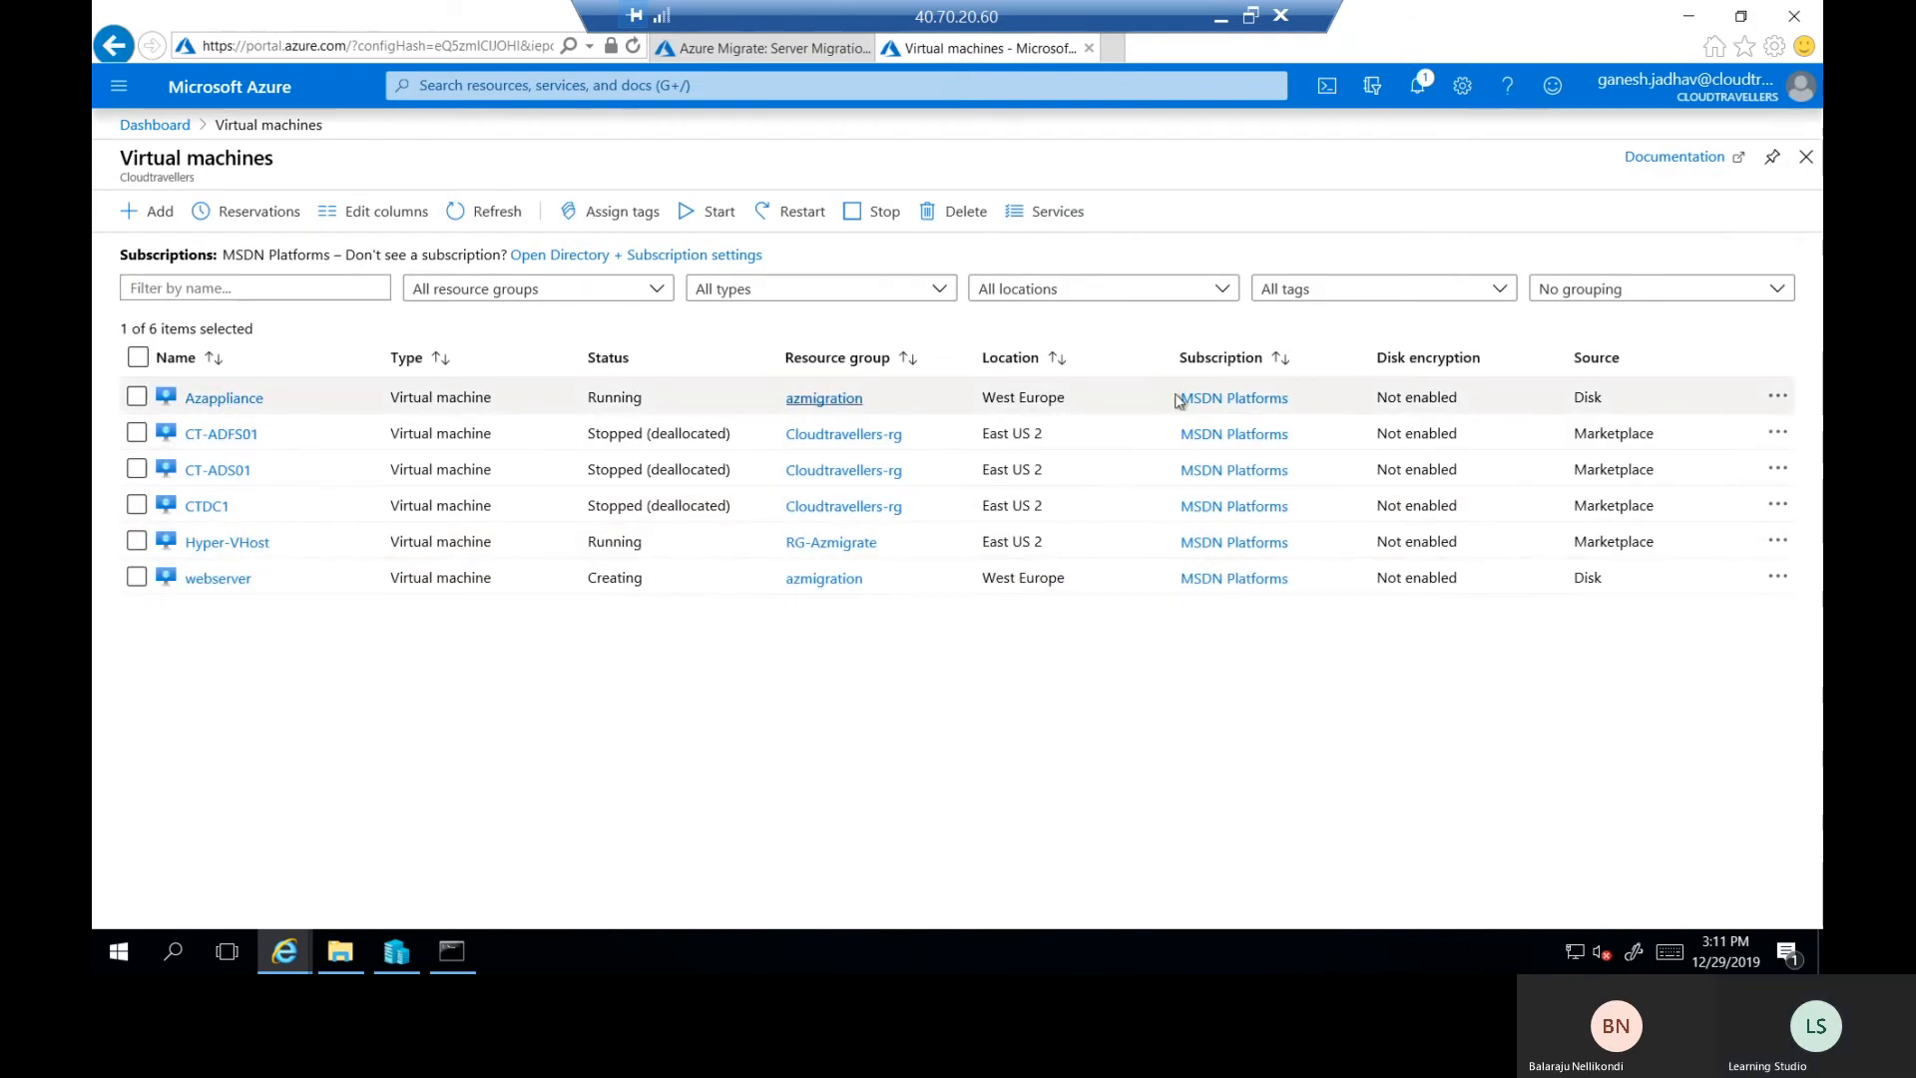
left_click(605, 398)
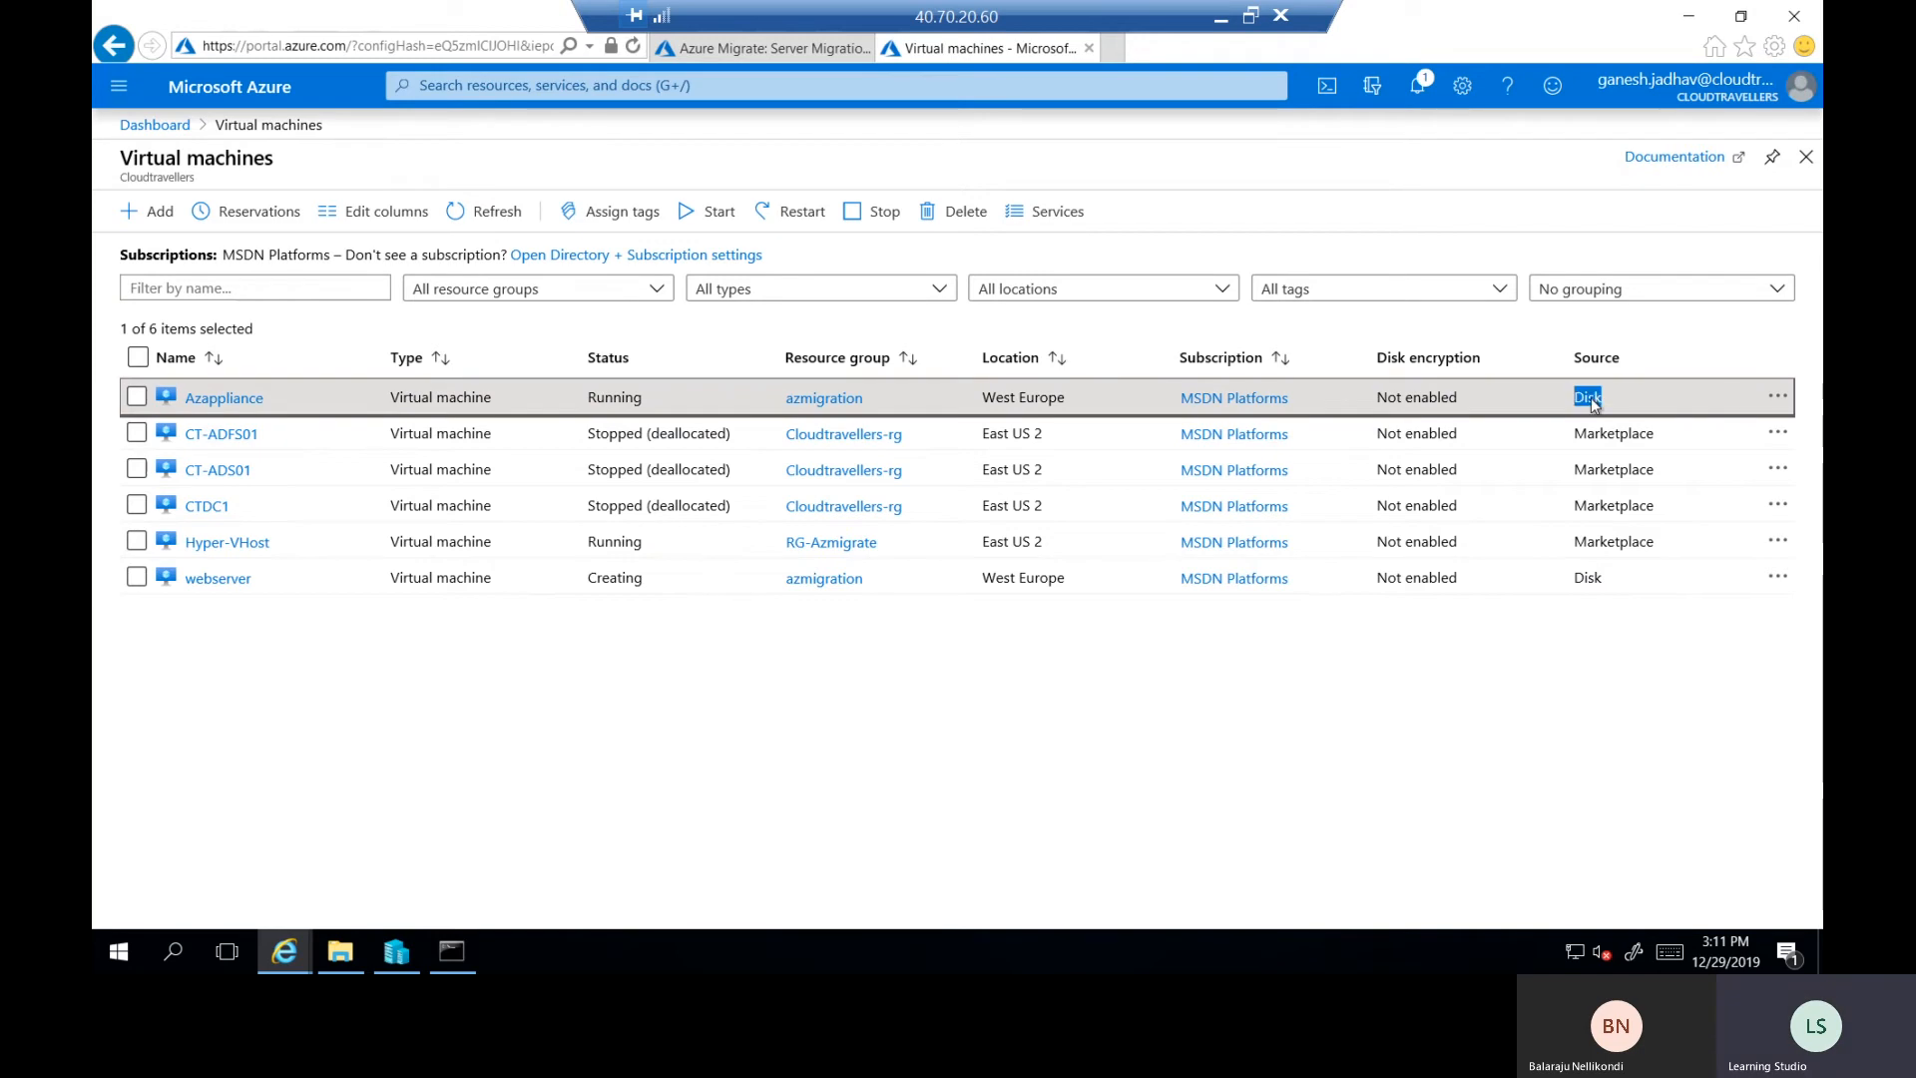
left_click(487, 214)
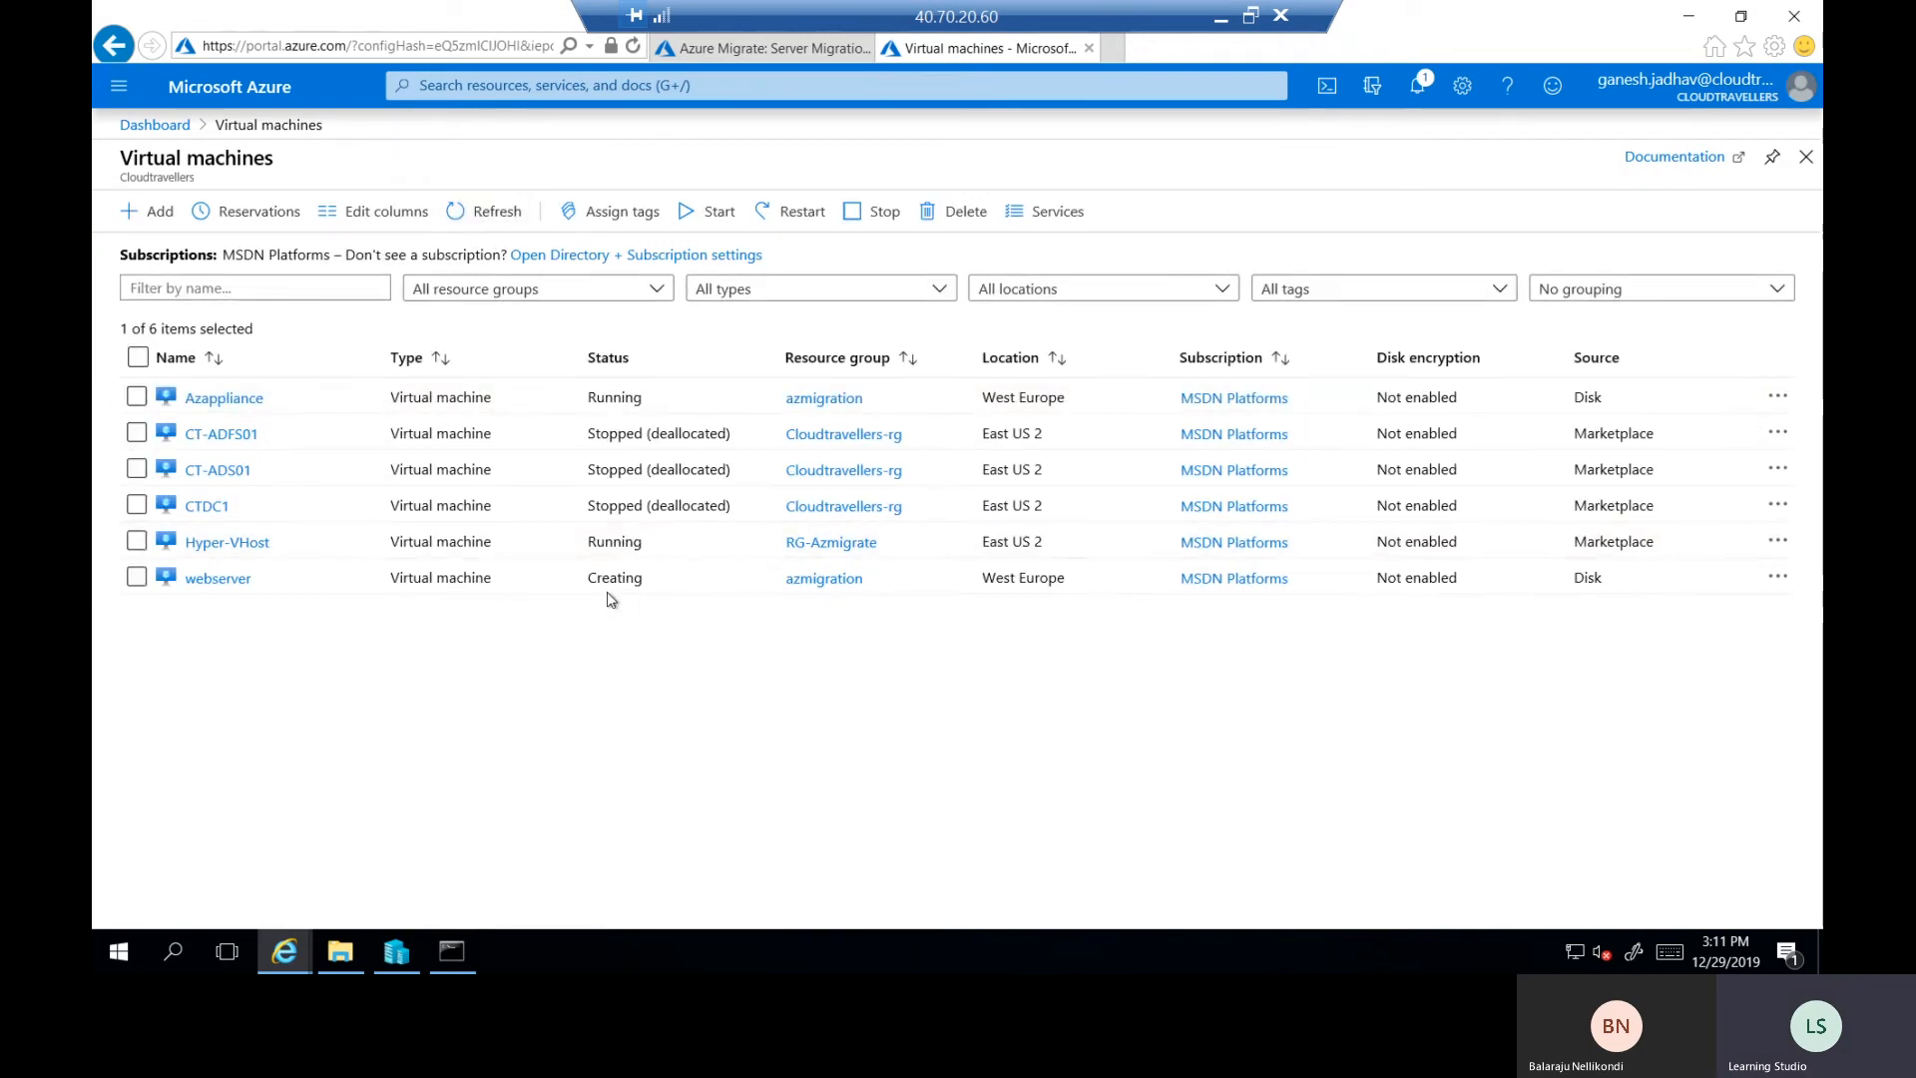
Review Azappliance's planned failover job and its environment details from the Server Migration jobs, then close the details.
left_click(758, 50)
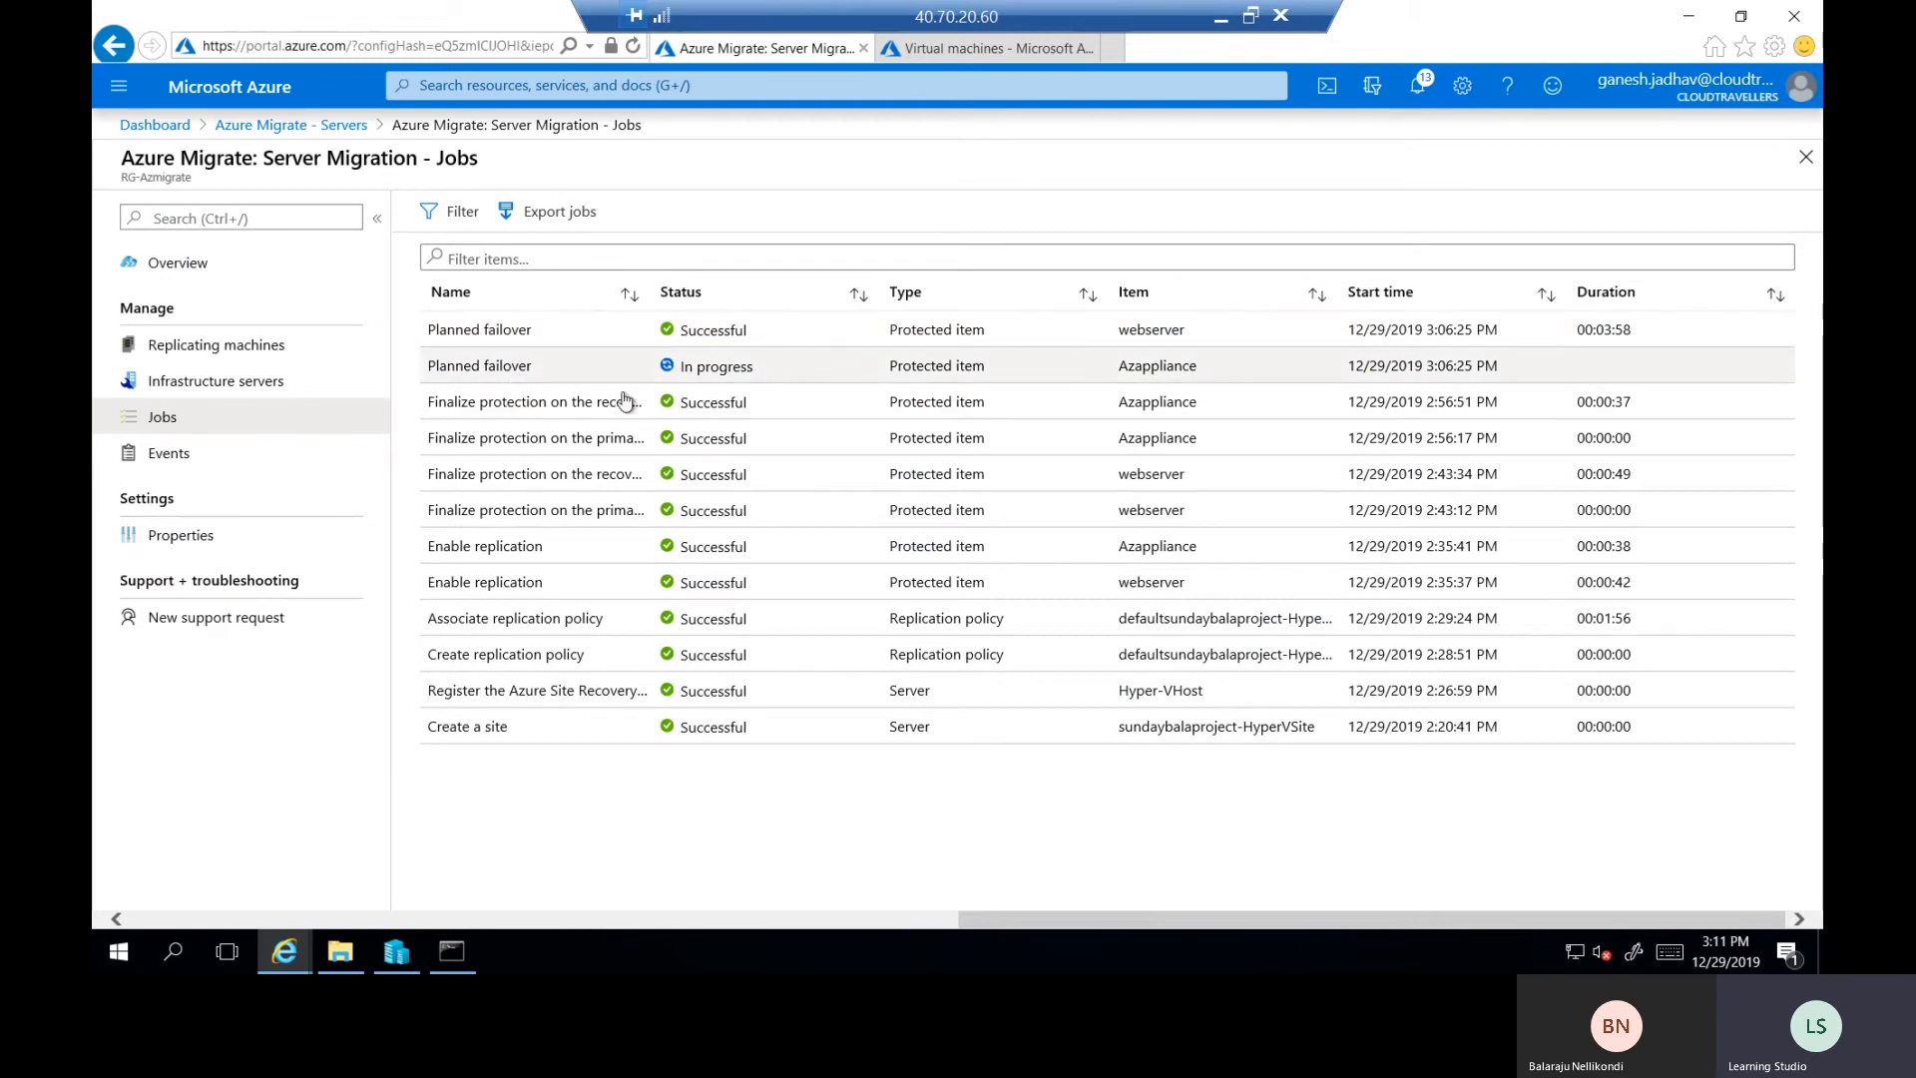
left_click(1138, 411)
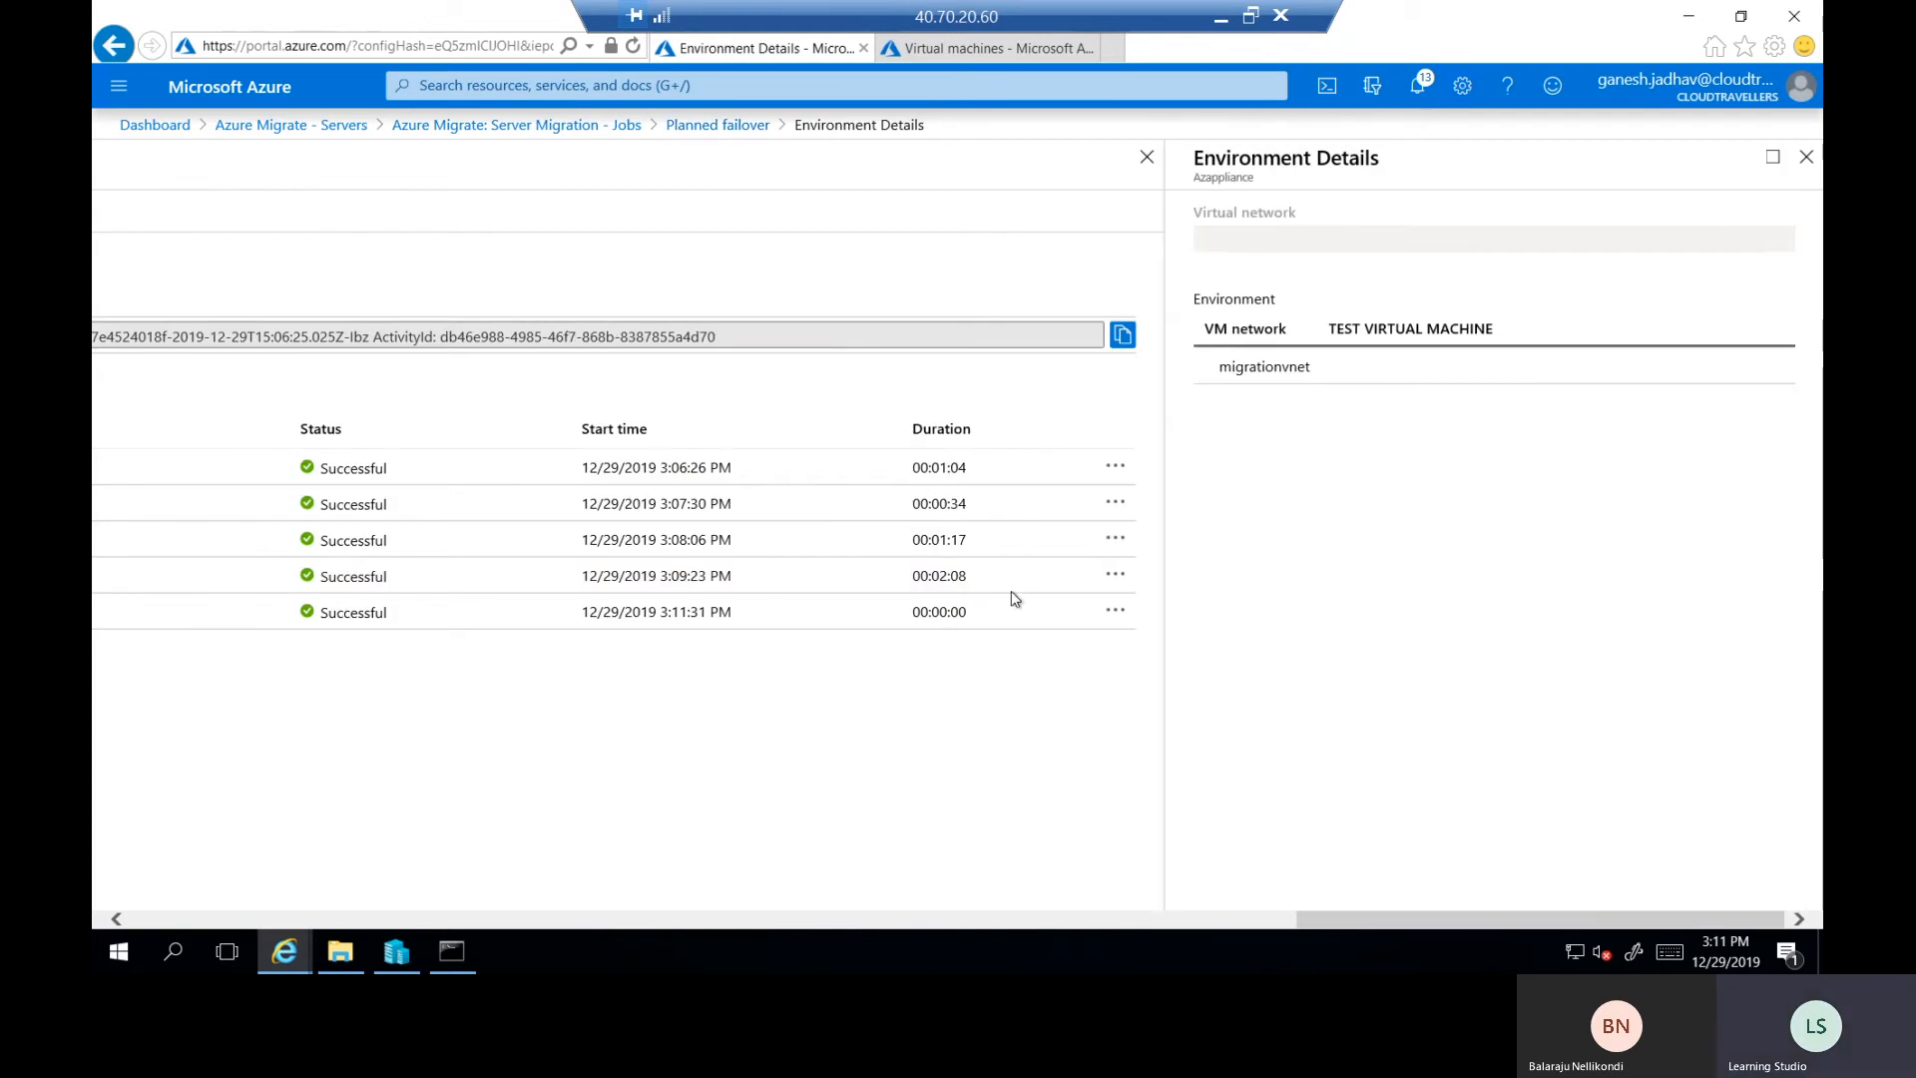
left_click(1807, 159)
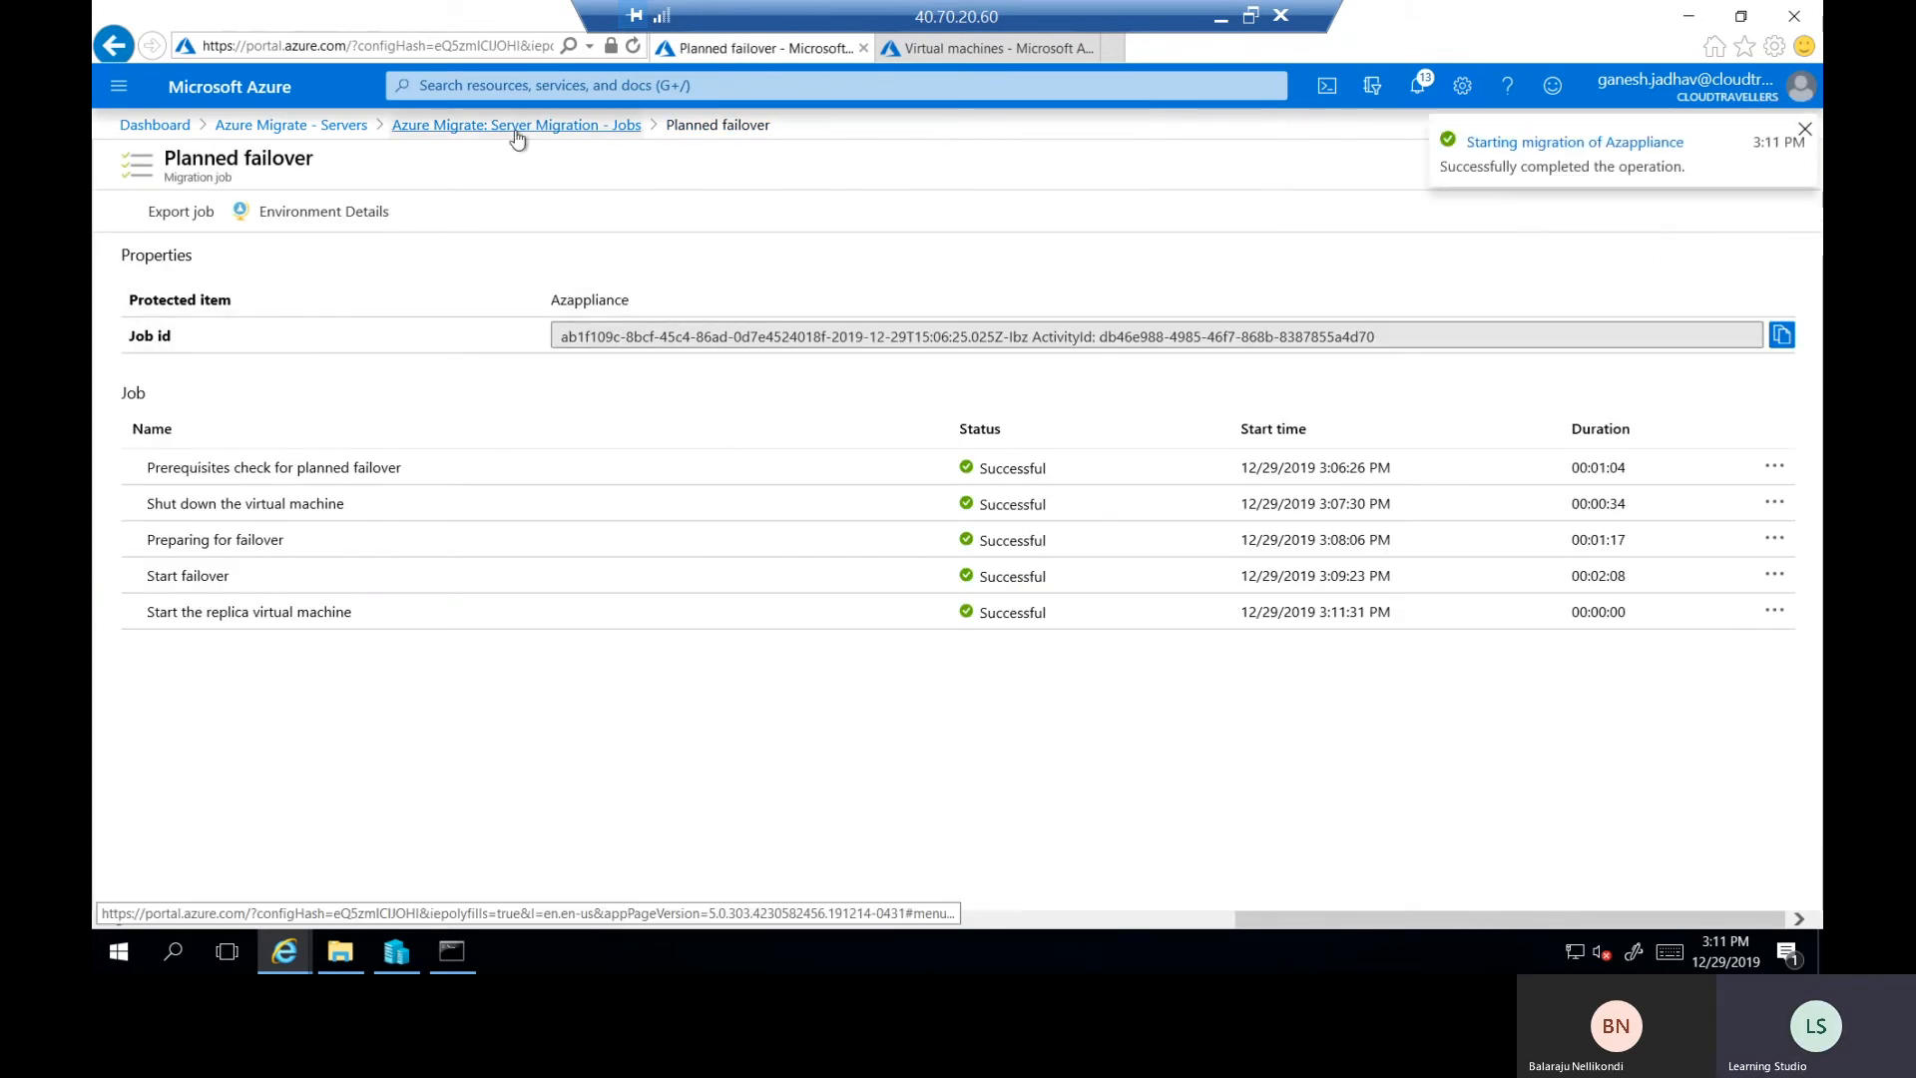
Return from the planned failover job to the jobs list, then refresh the Virtual machines list and check the migrated machines' status.
left_click(519, 130)
left_click(924, 47)
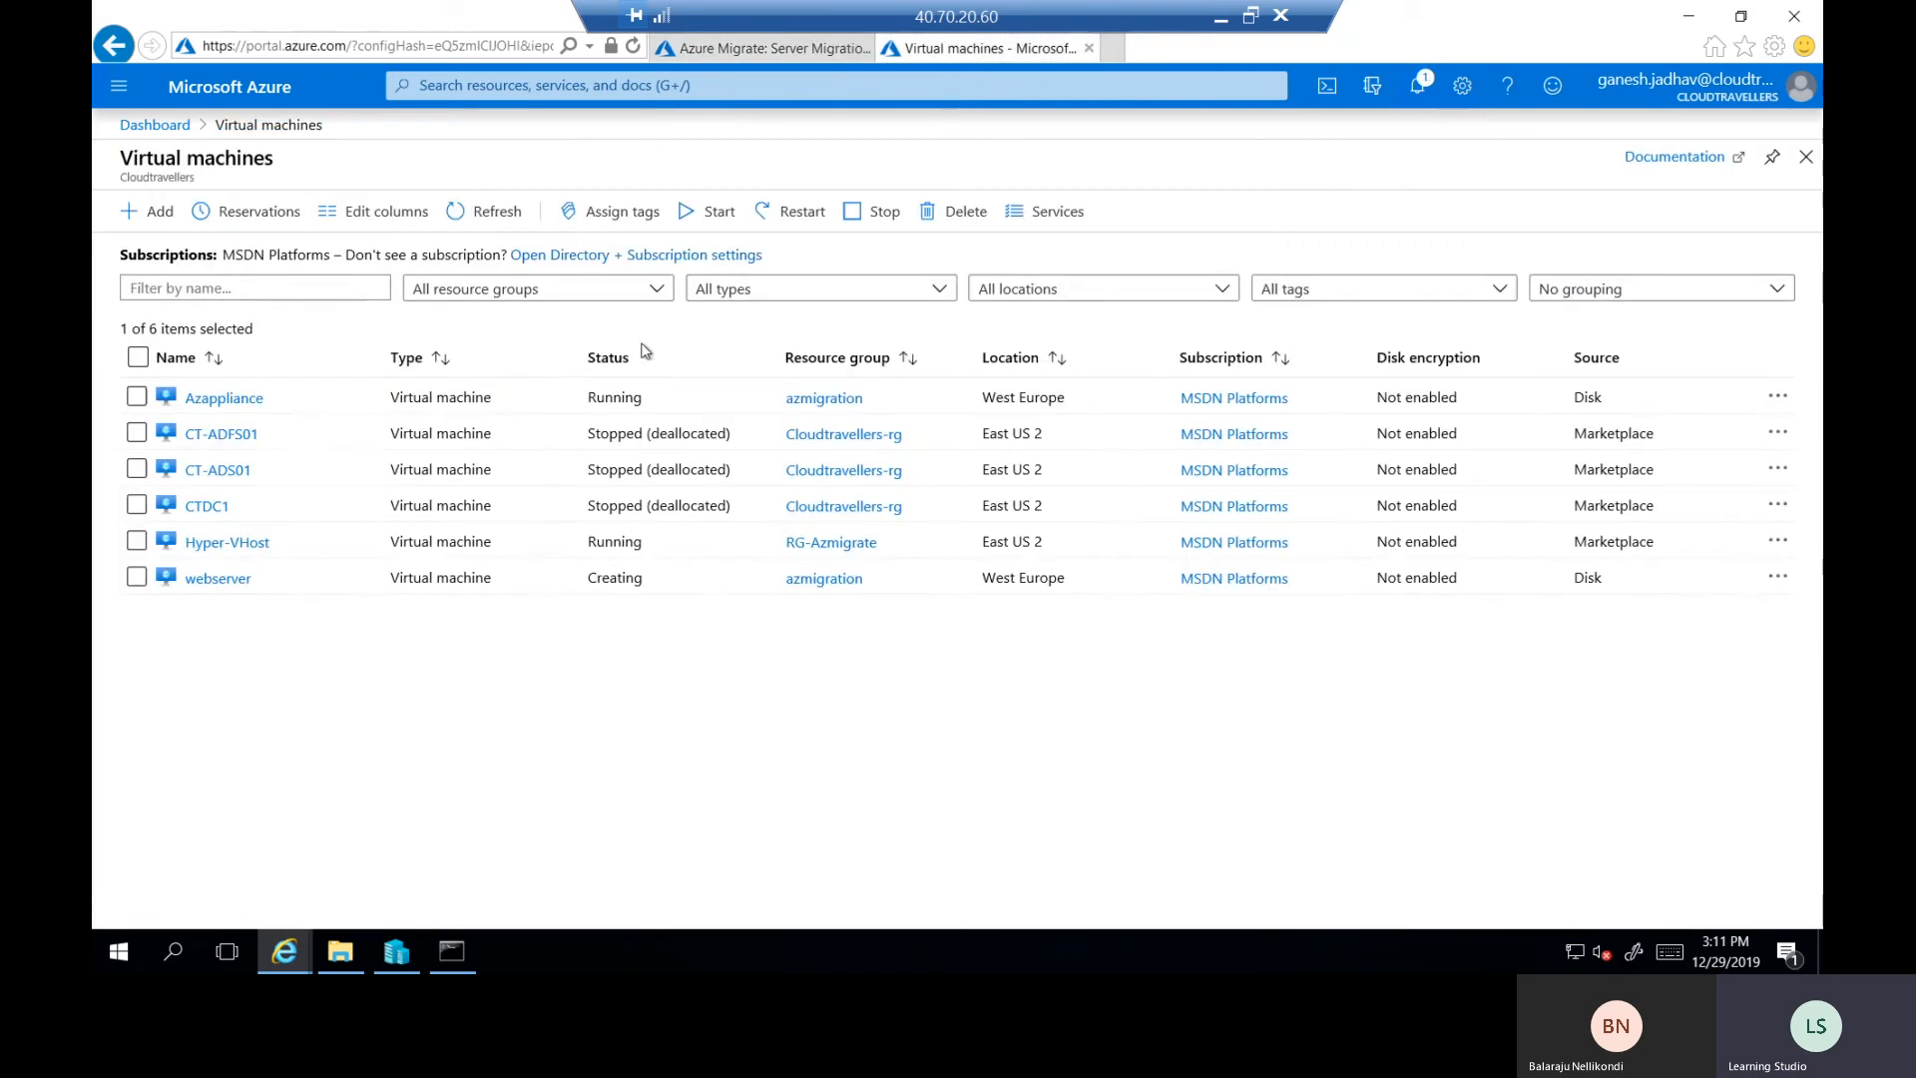
left_click(484, 210)
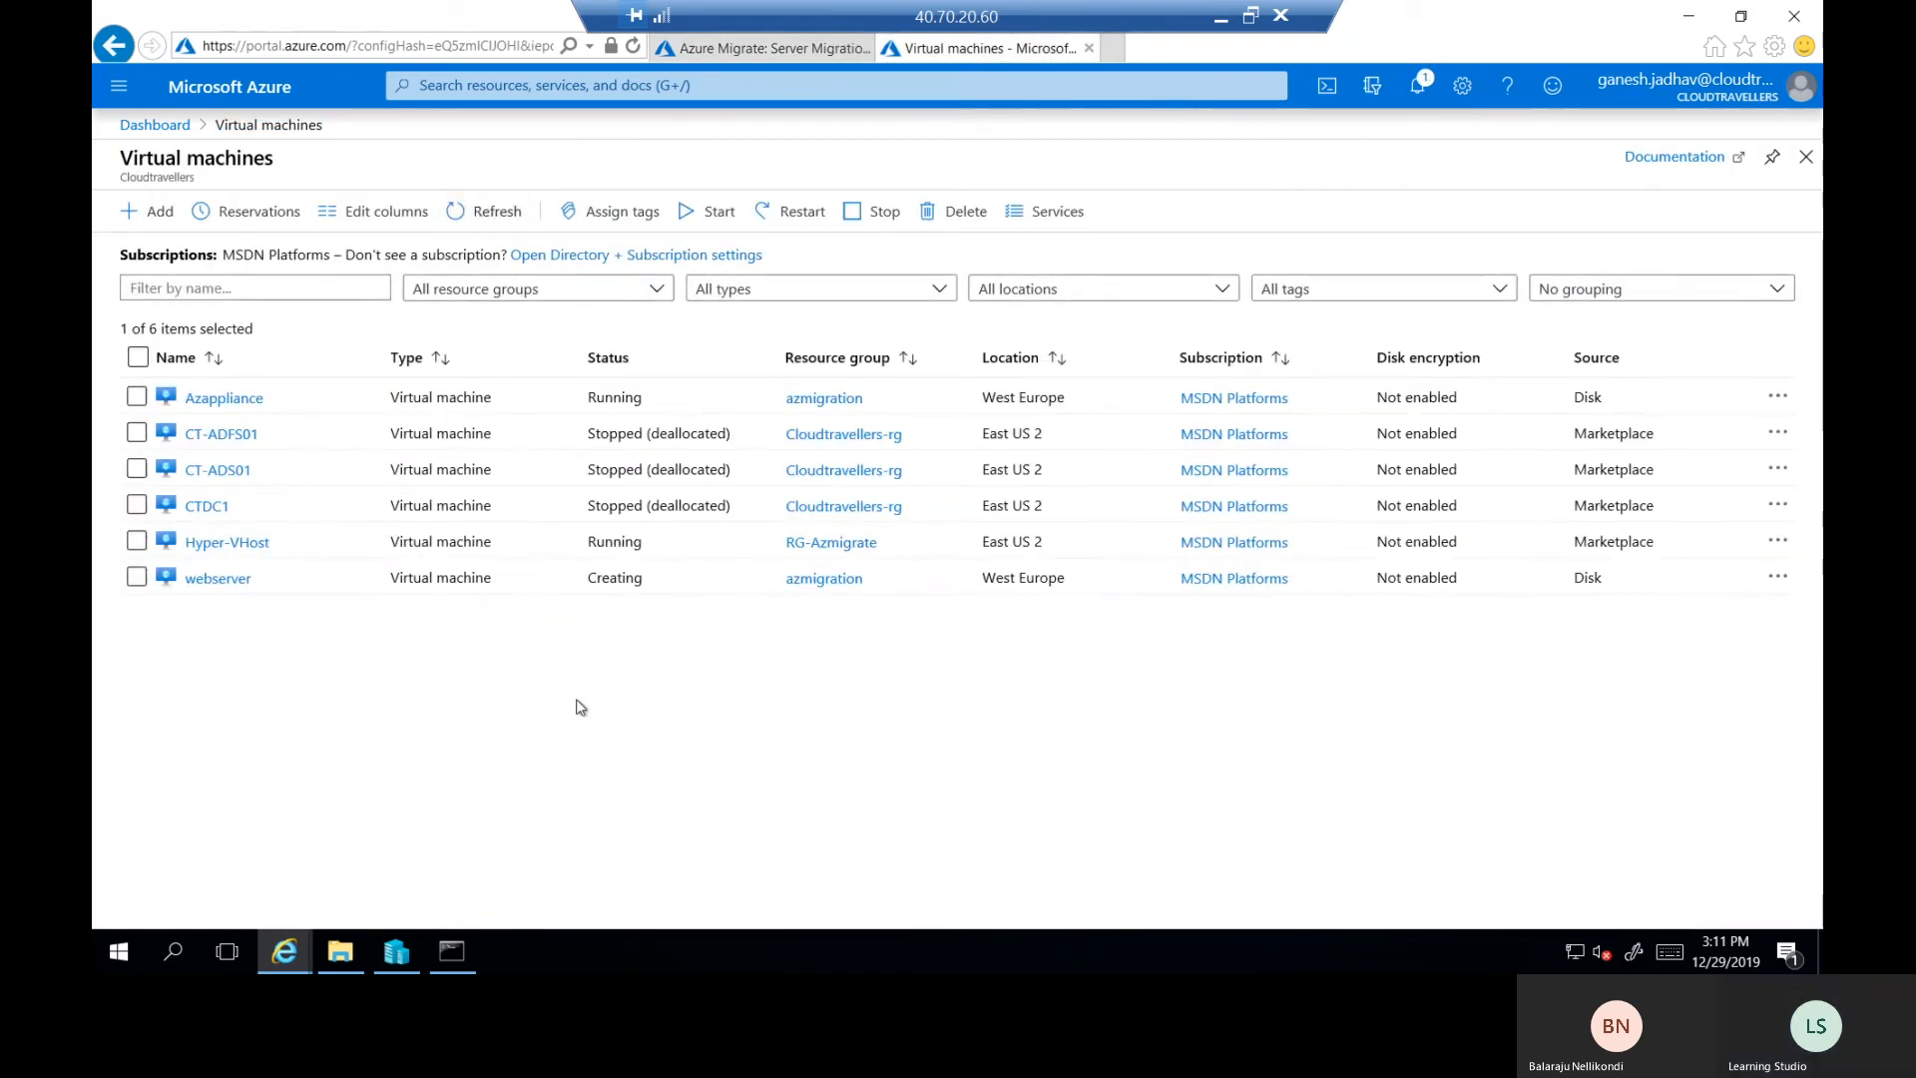
left_click(484, 213)
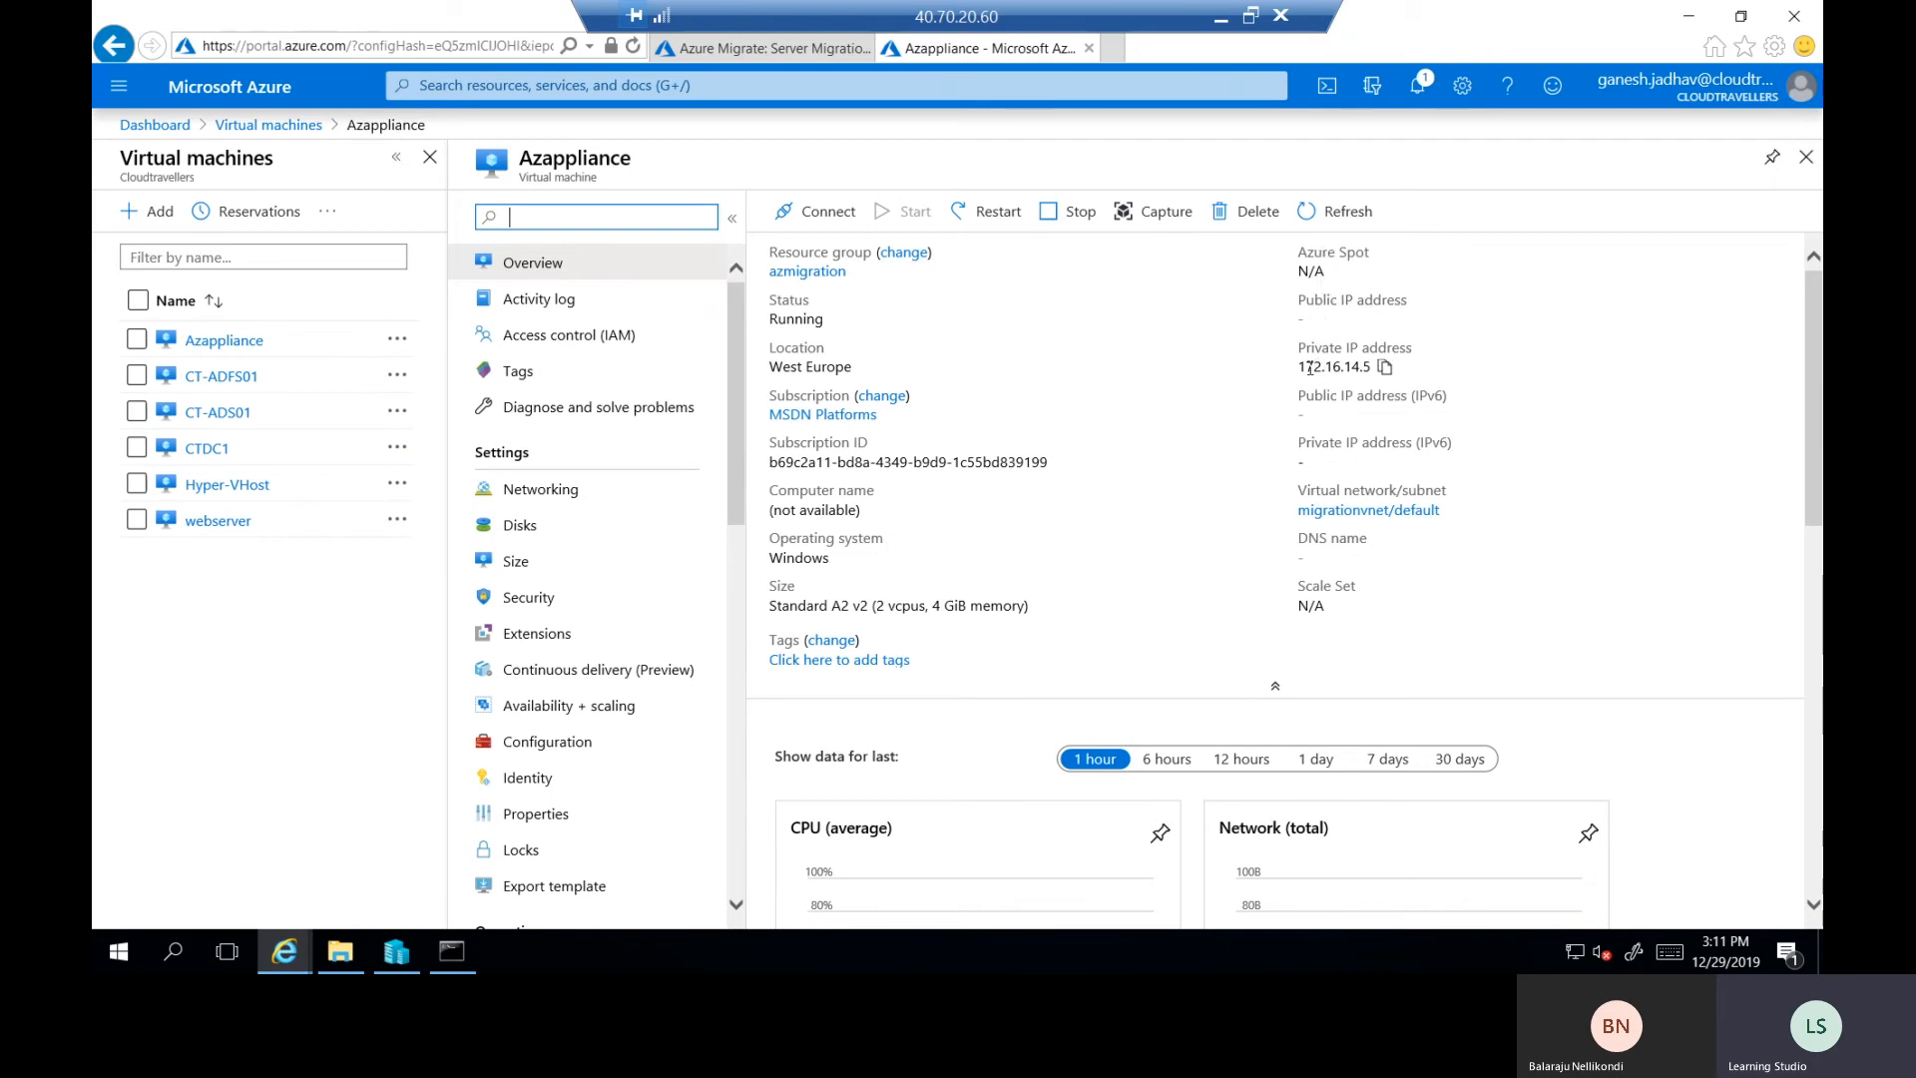
Review Azappliance's overview, private and public IP addresses, networking and disks, then return to the Virtual machines list and refresh it.
left_click_drag(1301, 370, 1373, 369)
left_click(1370, 369)
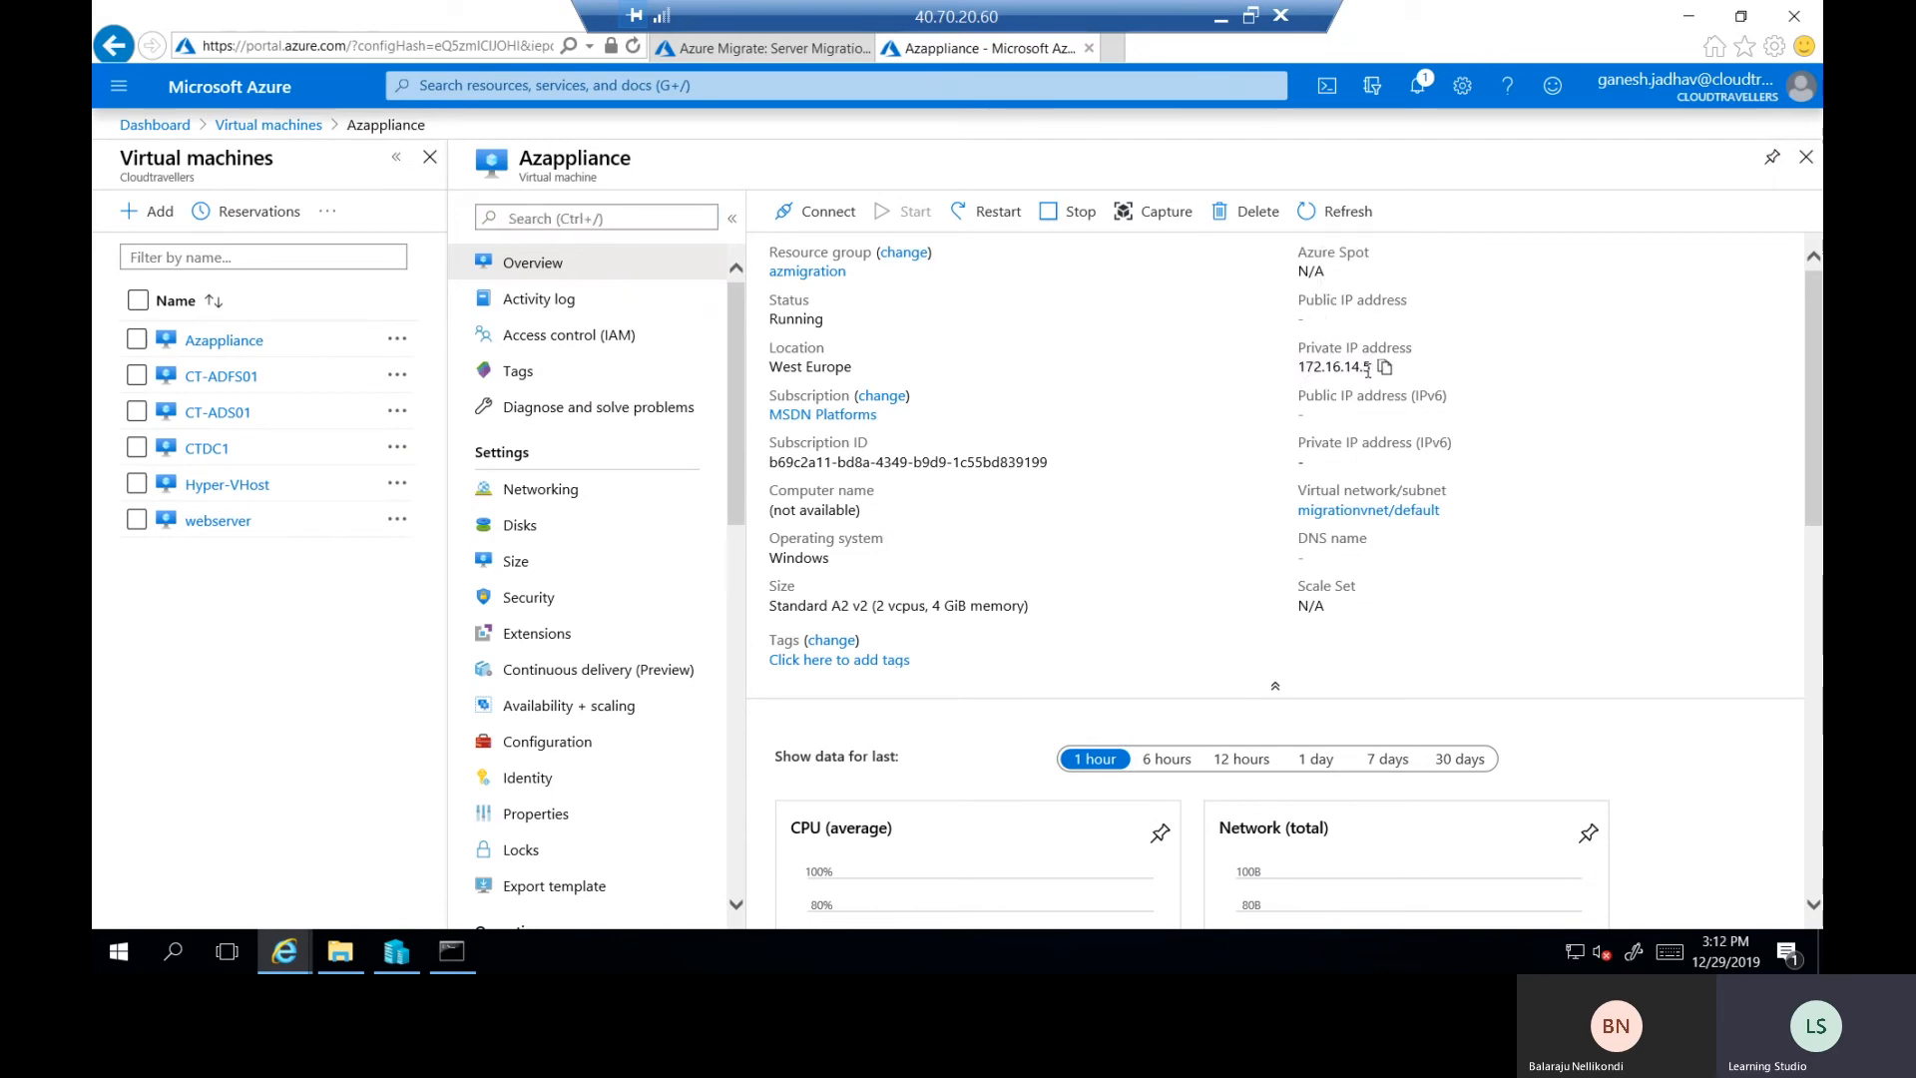
left_click_drag(1302, 322, 1484, 338)
left_click(577, 499)
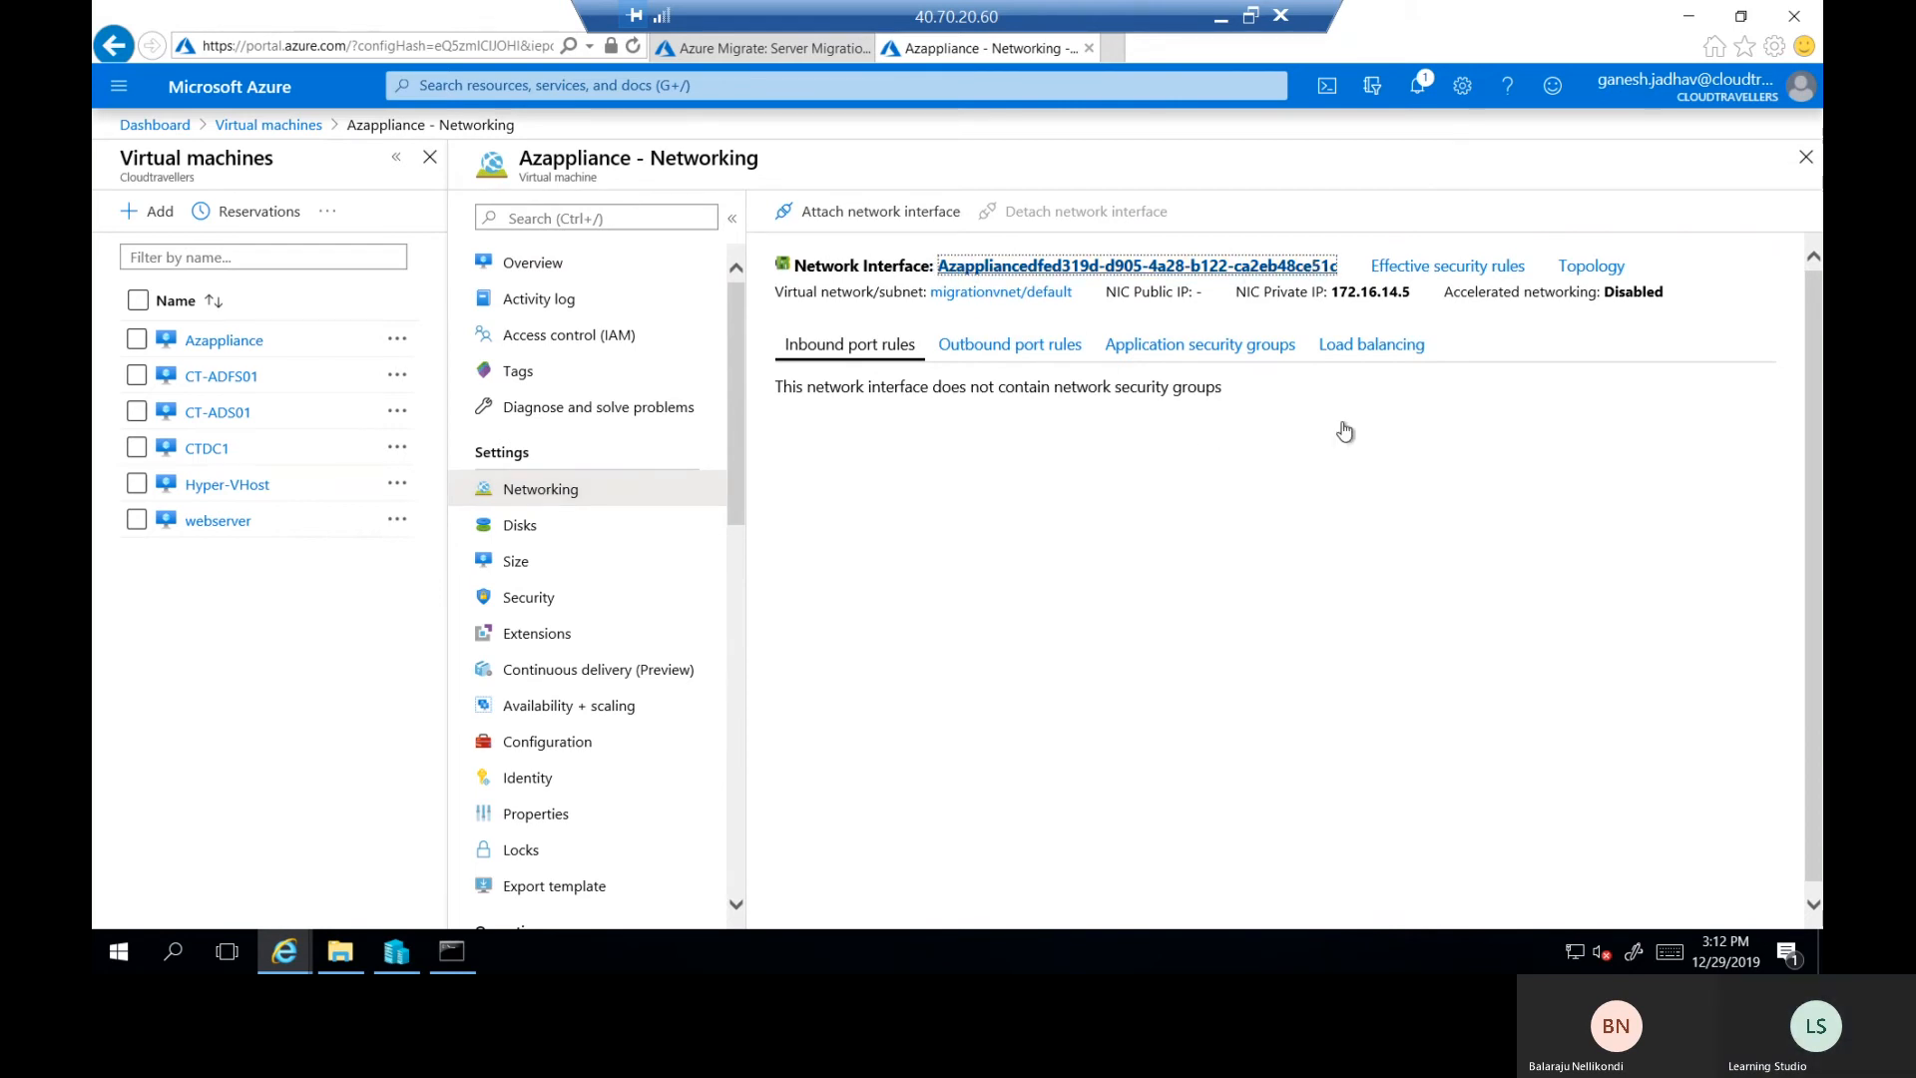
left_click(579, 527)
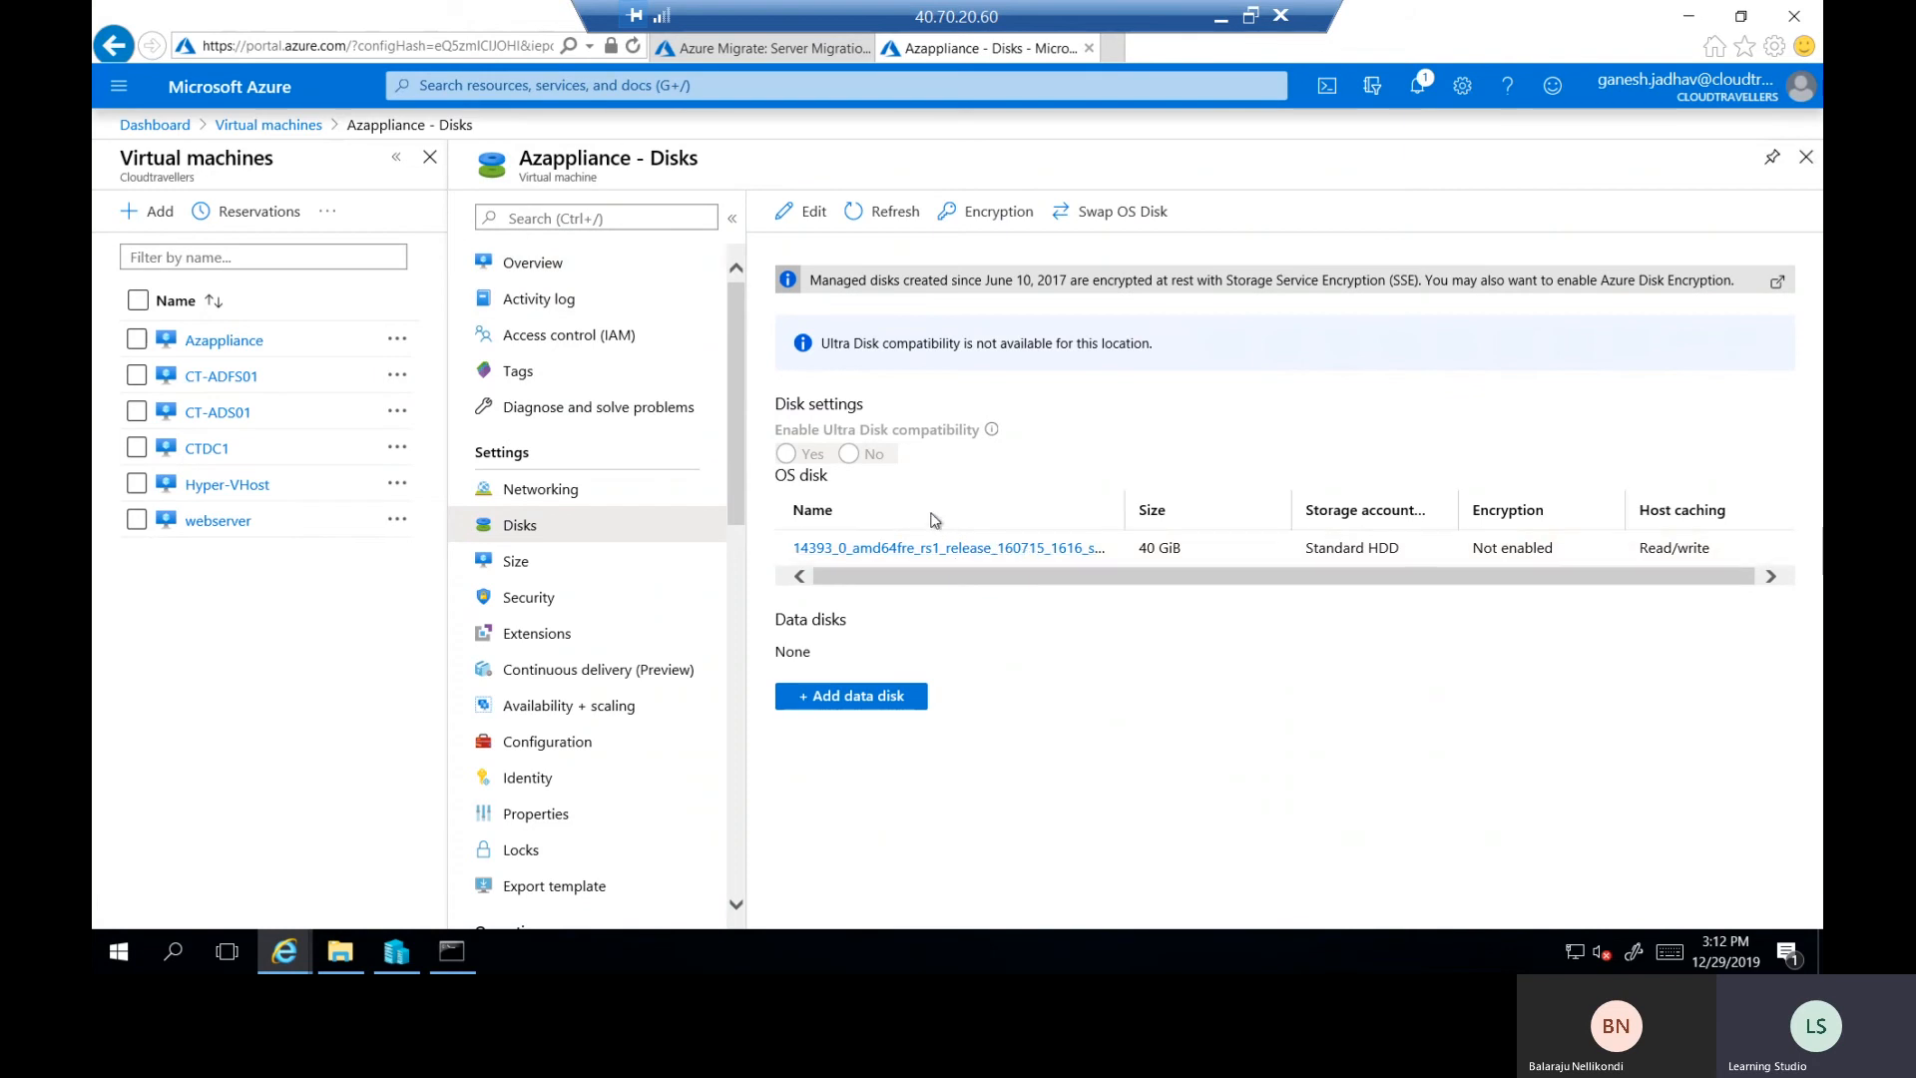
left_click(579, 267)
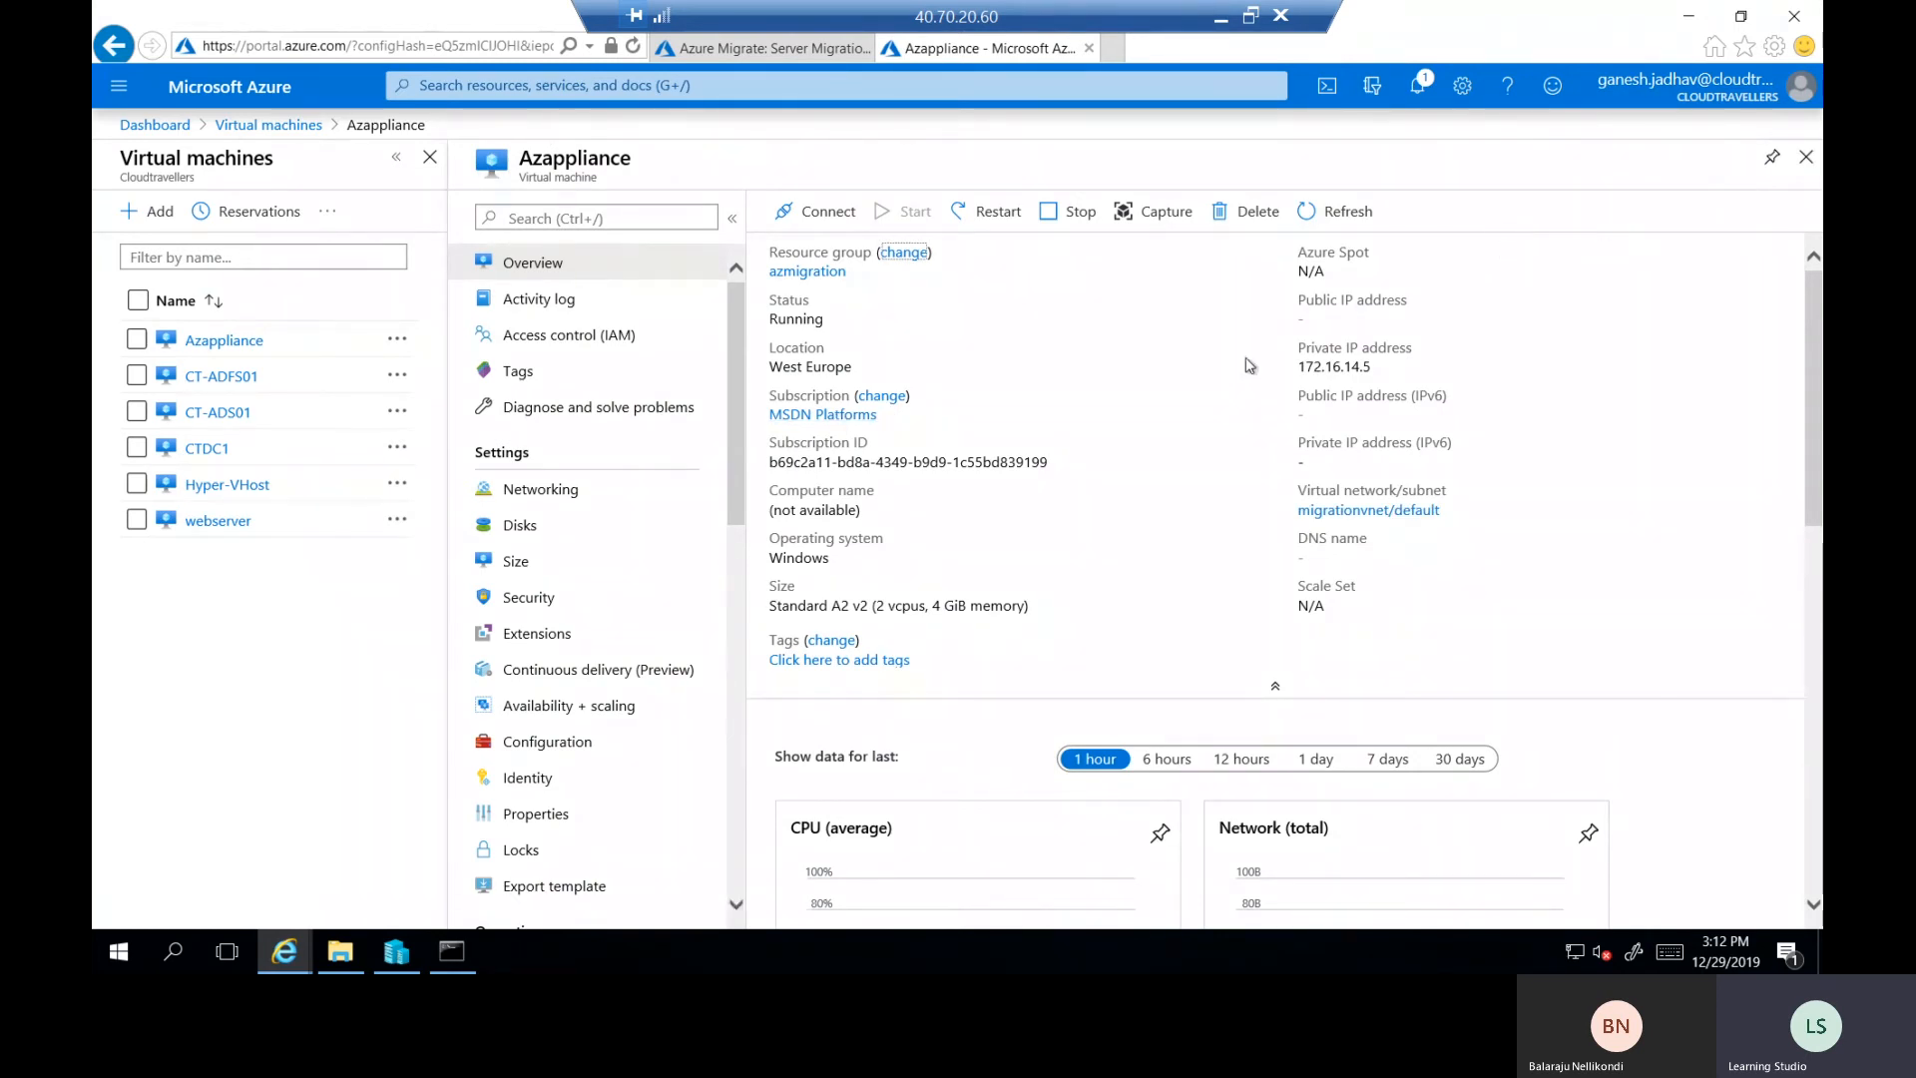
left_click(1806, 157)
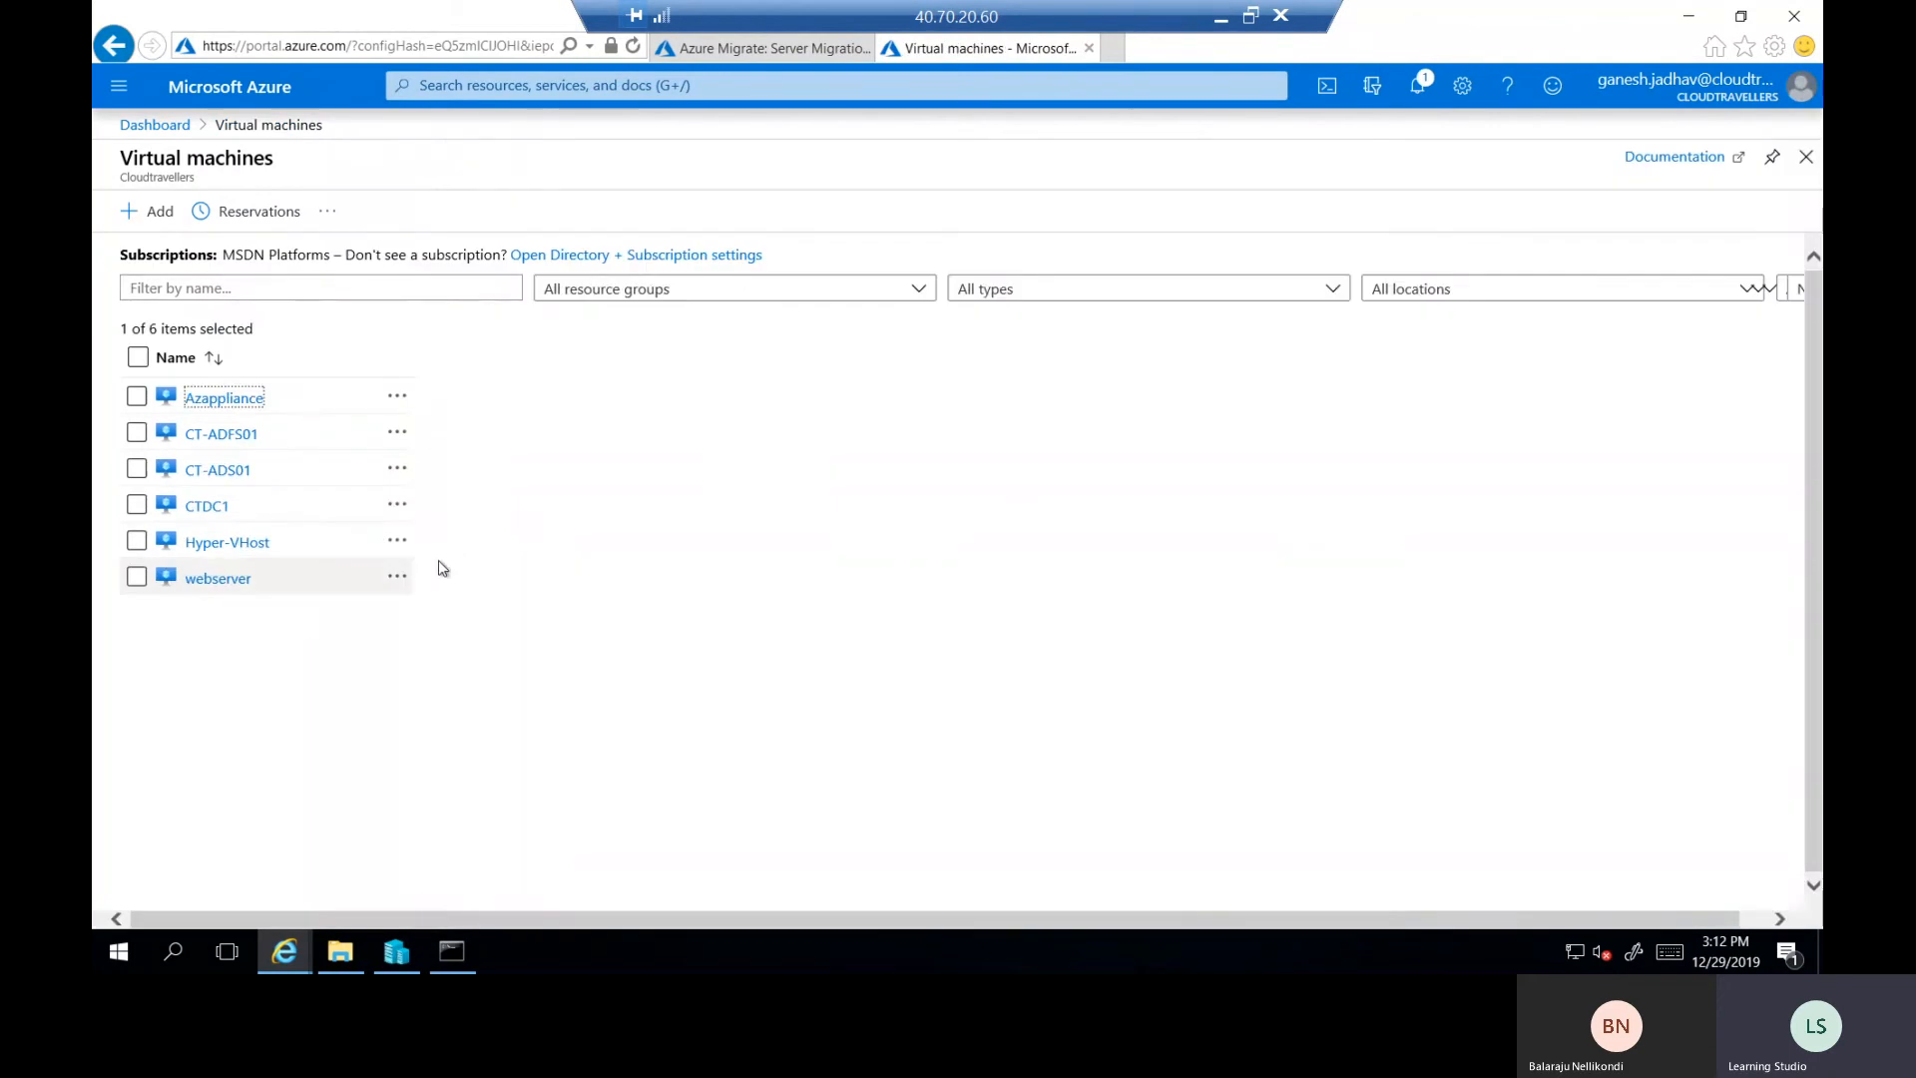
left_click(462, 211)
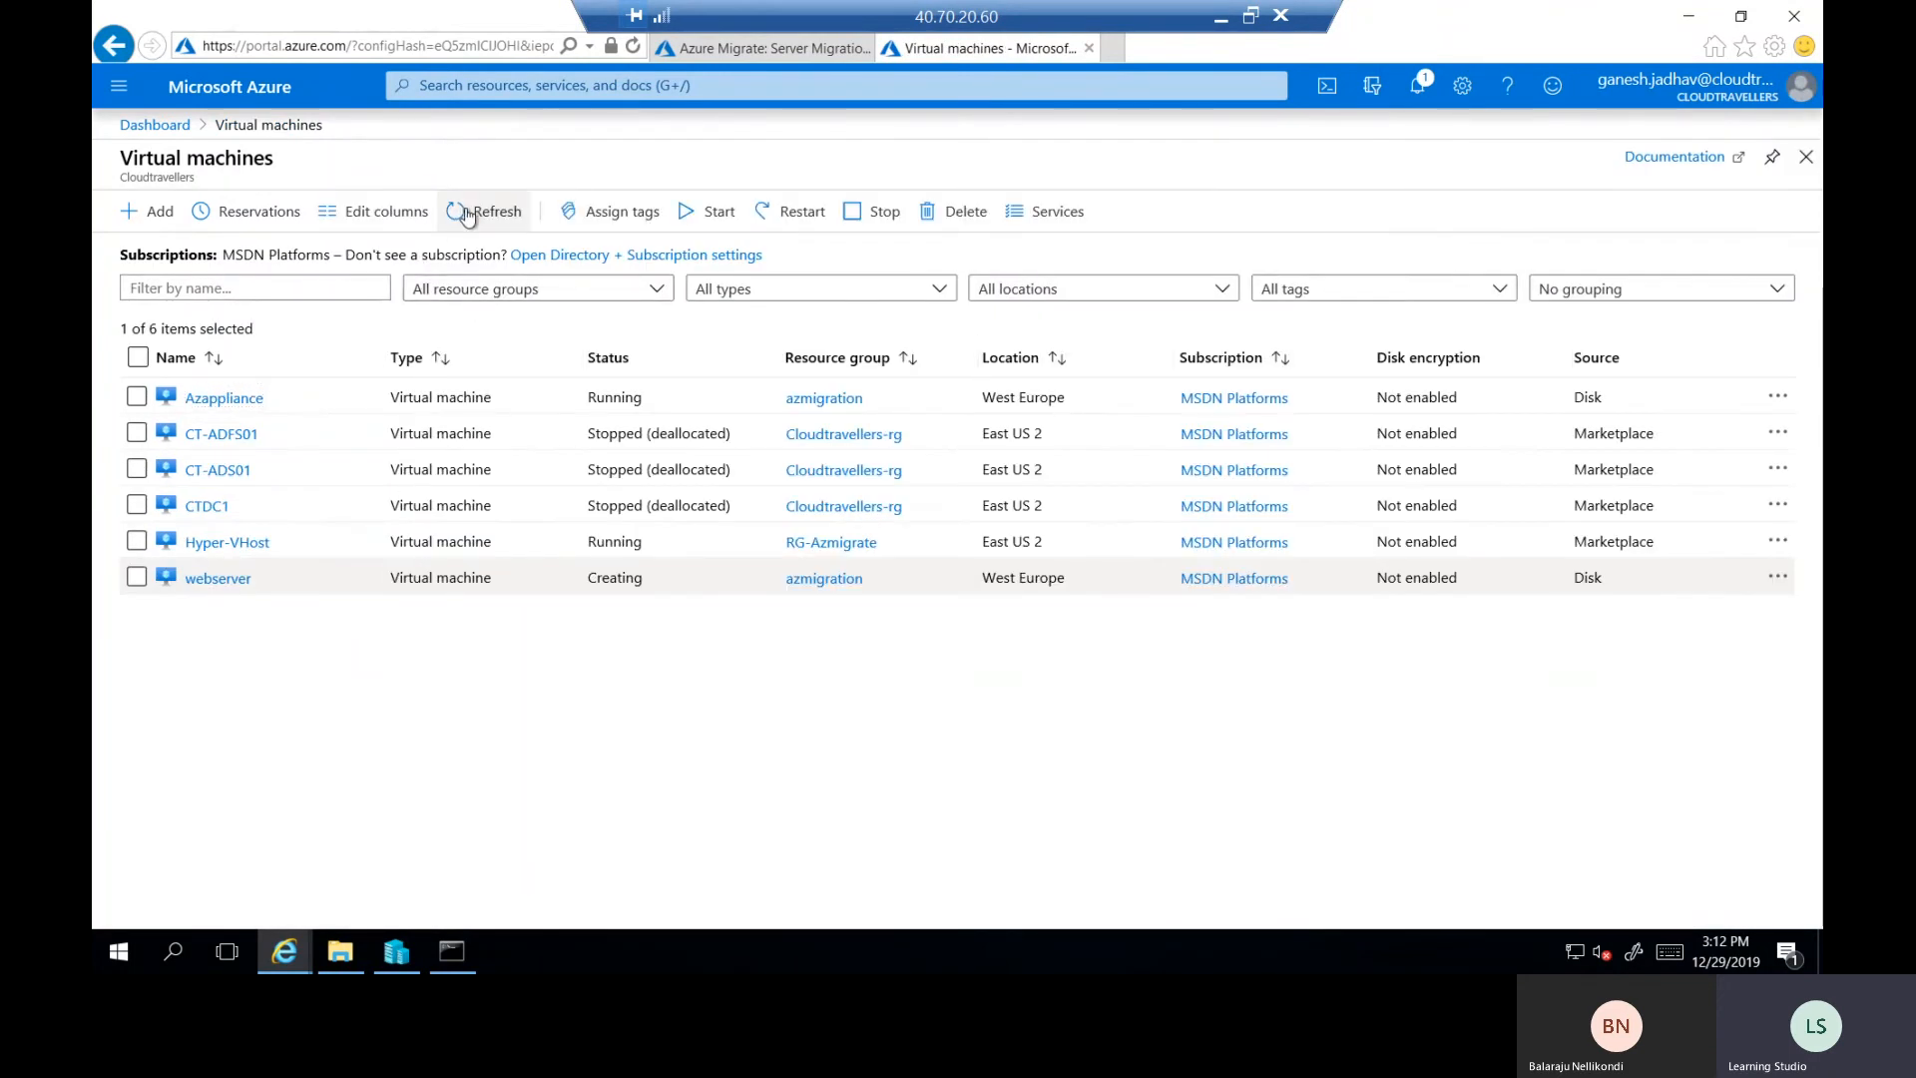
Enable the public IP address in the IP configuration of Azappliance's network interface and open the choice of address.
left_click(228, 400)
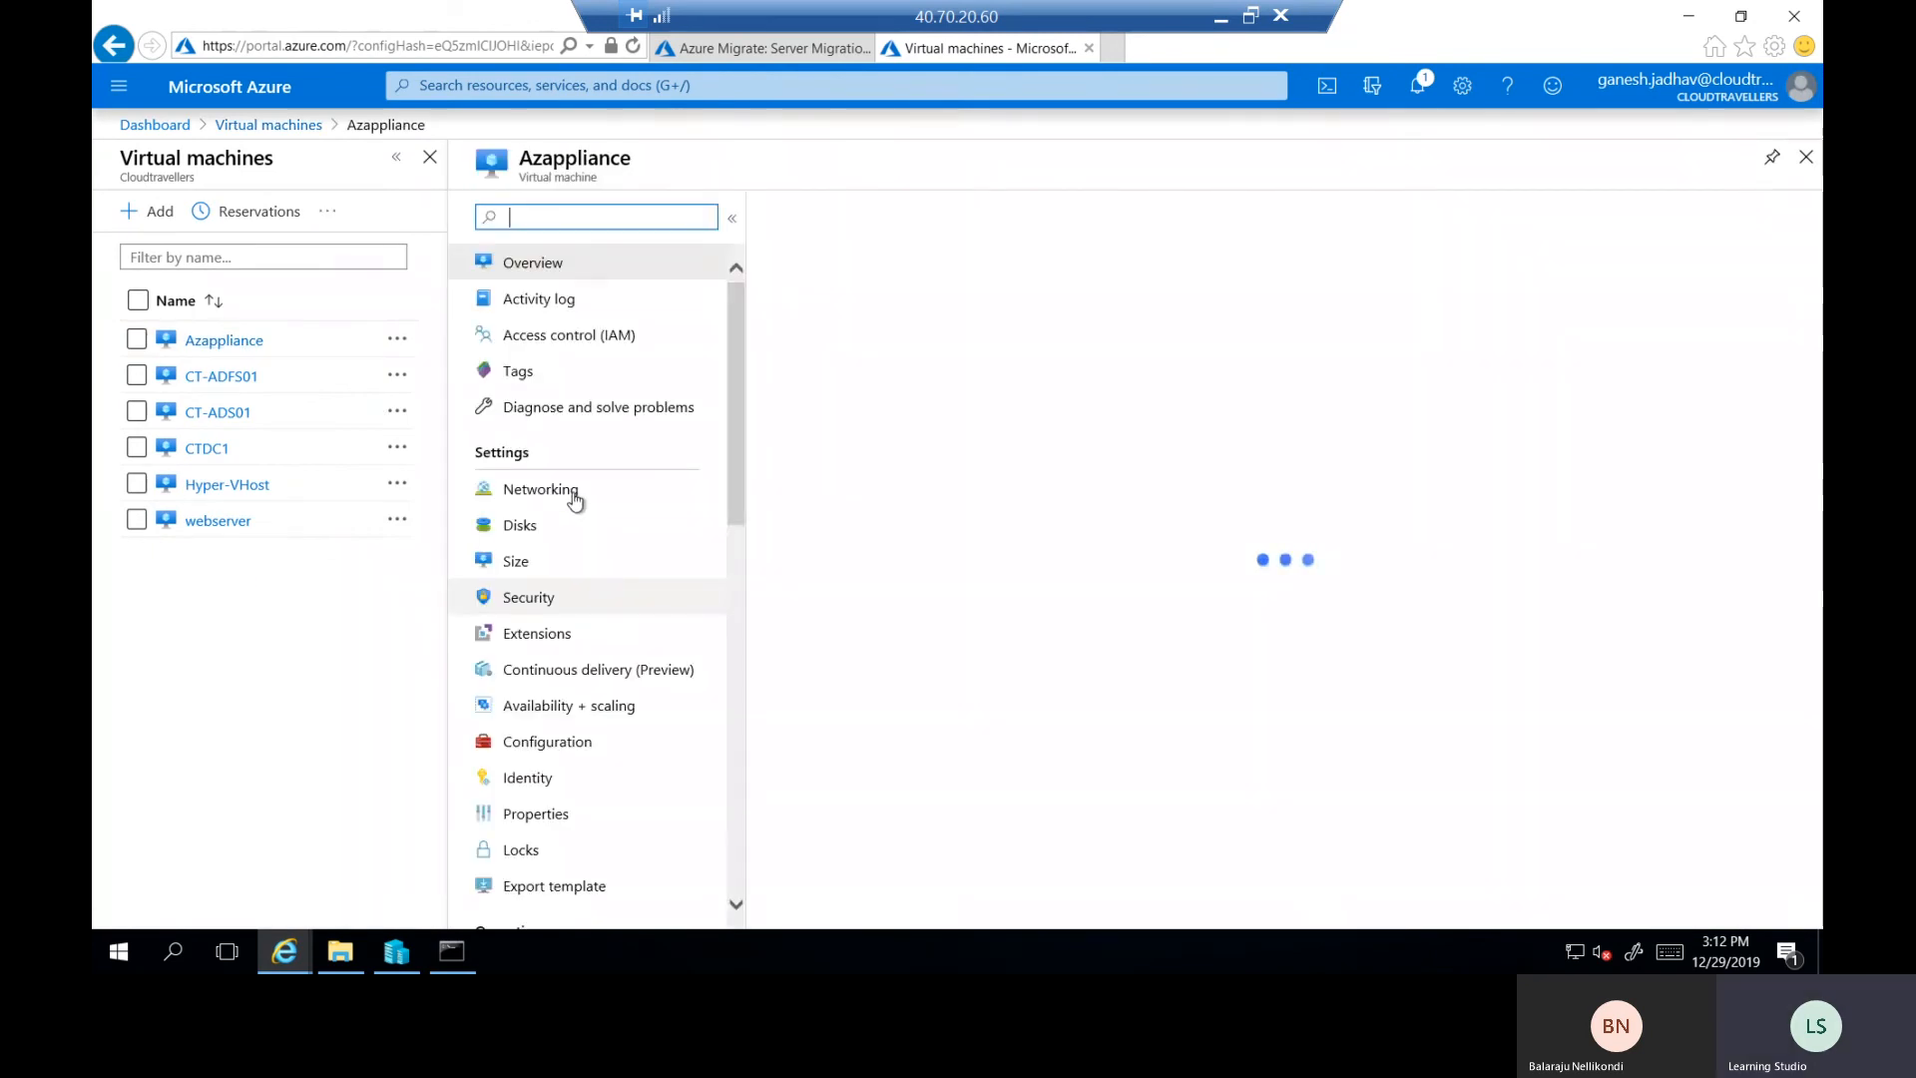
left_click(576, 499)
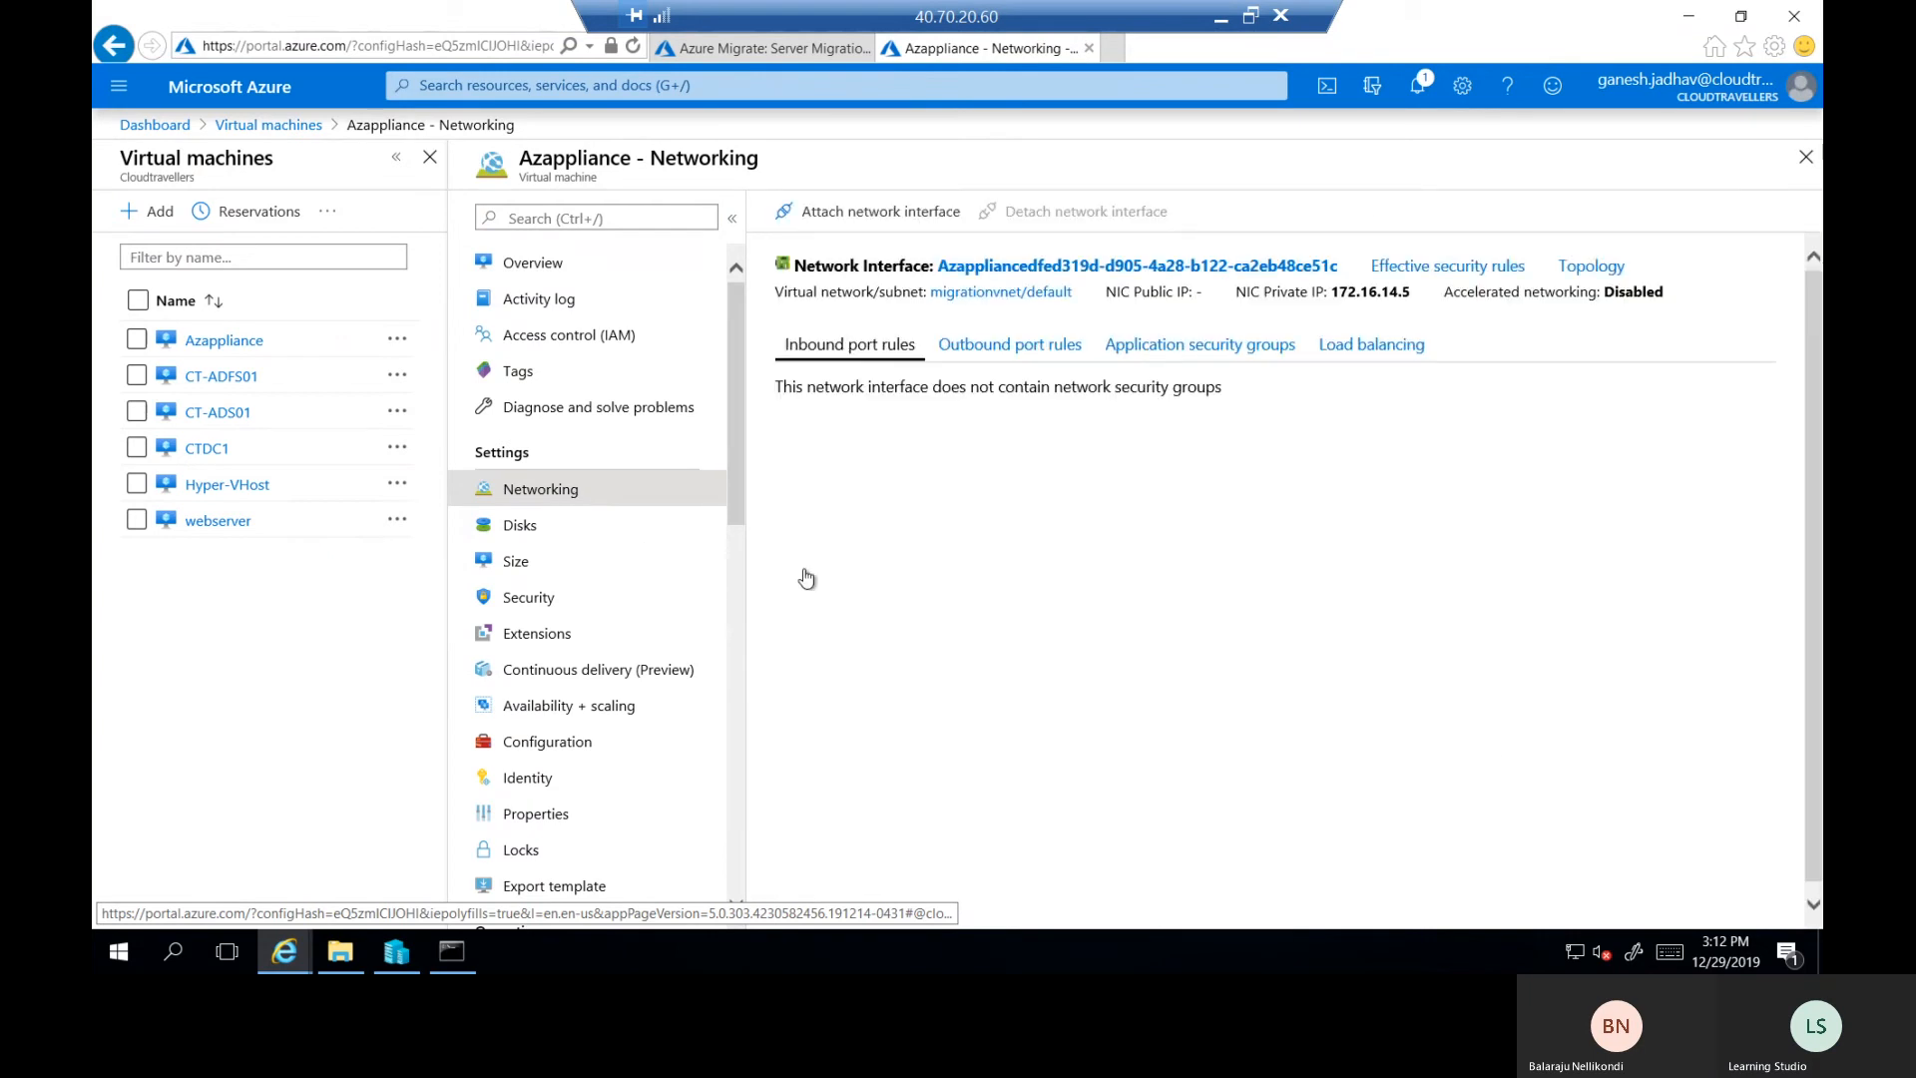
left_click(1129, 273)
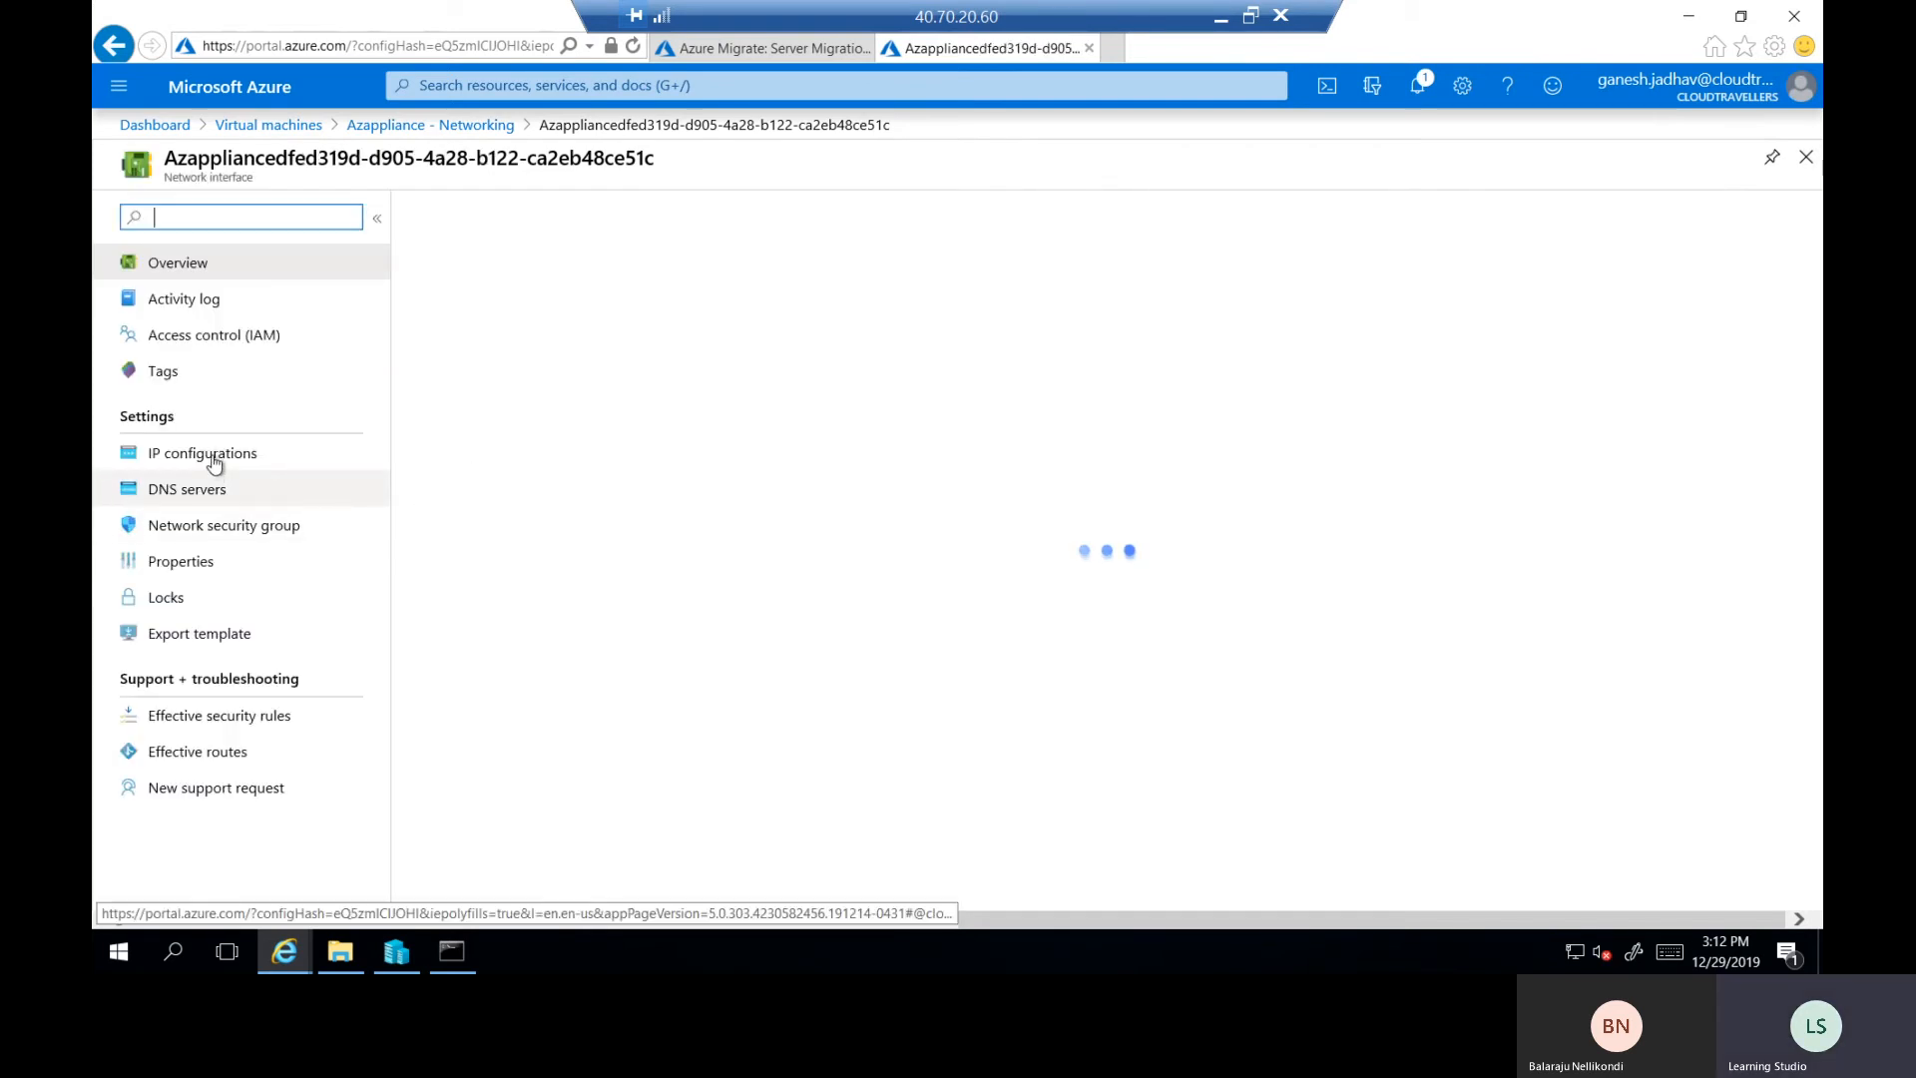
left_click(213, 457)
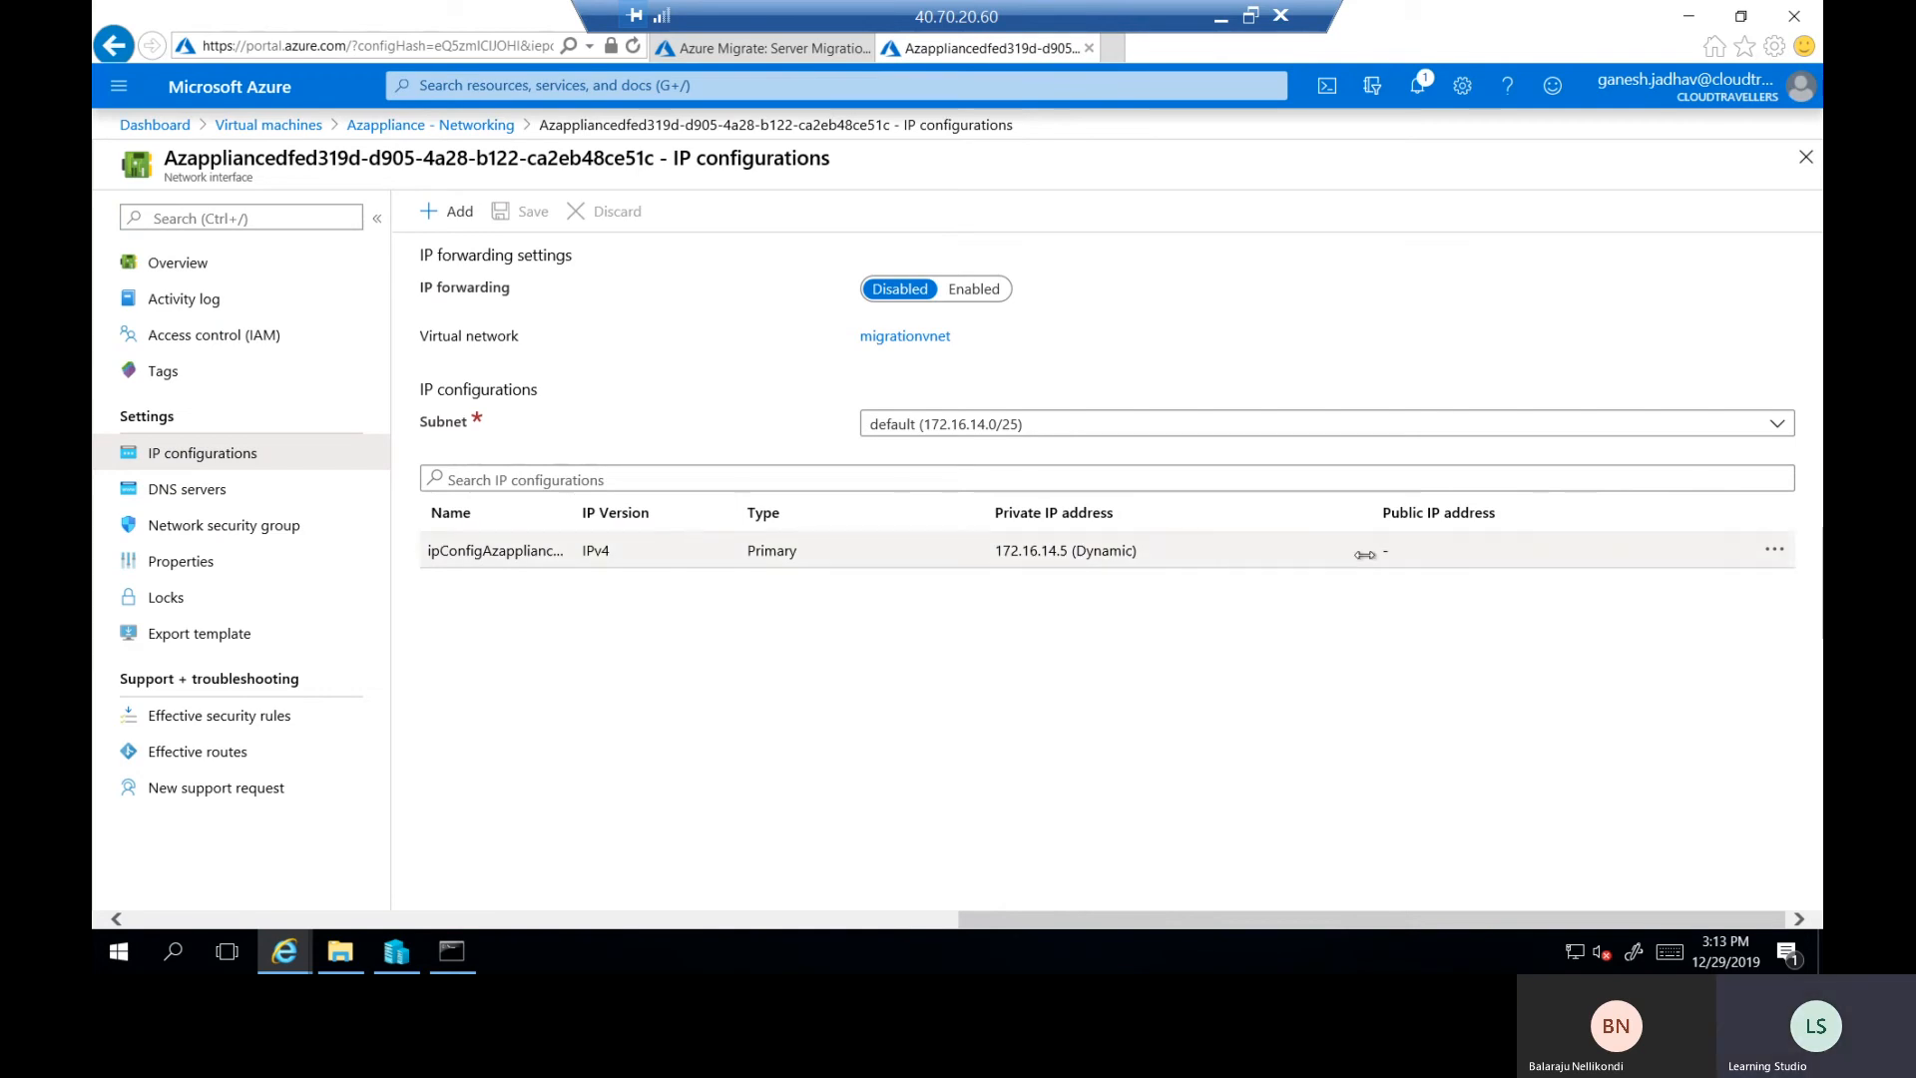
left_click(1388, 555)
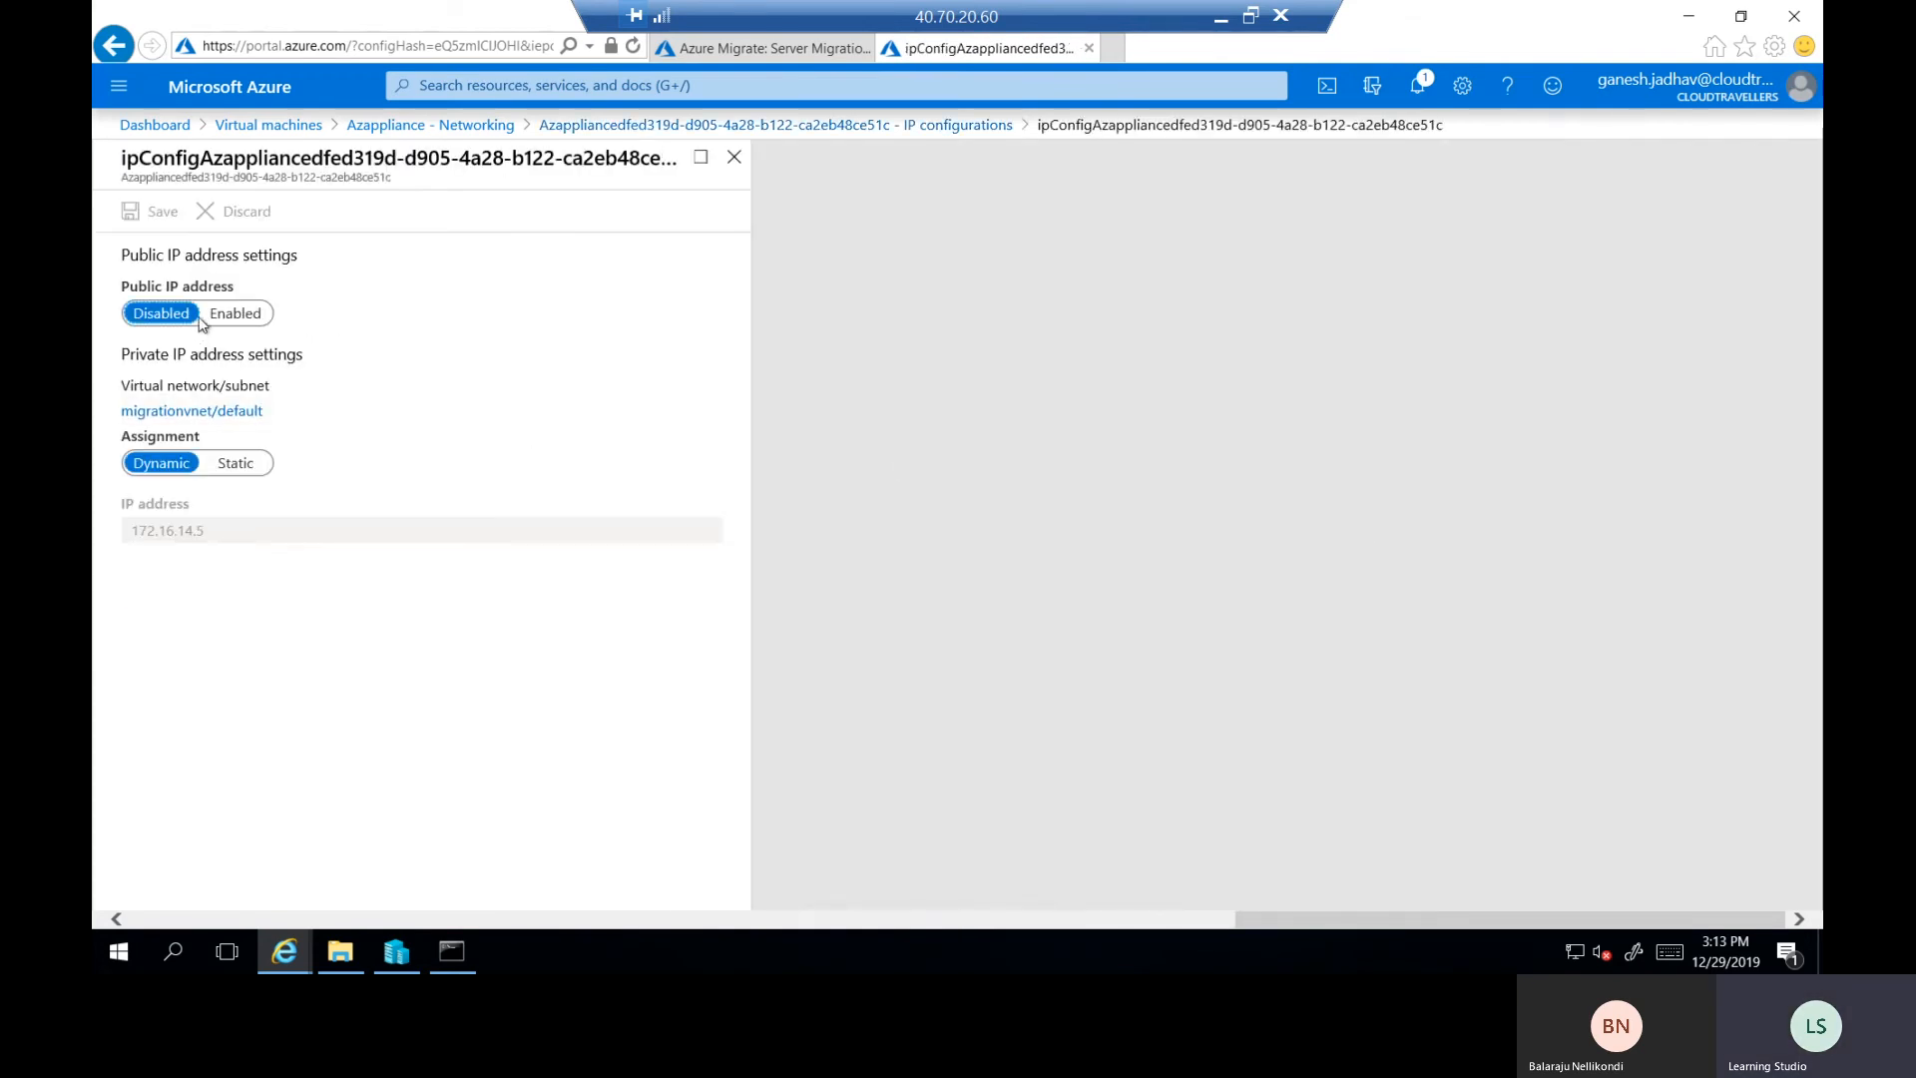
left_click(237, 316)
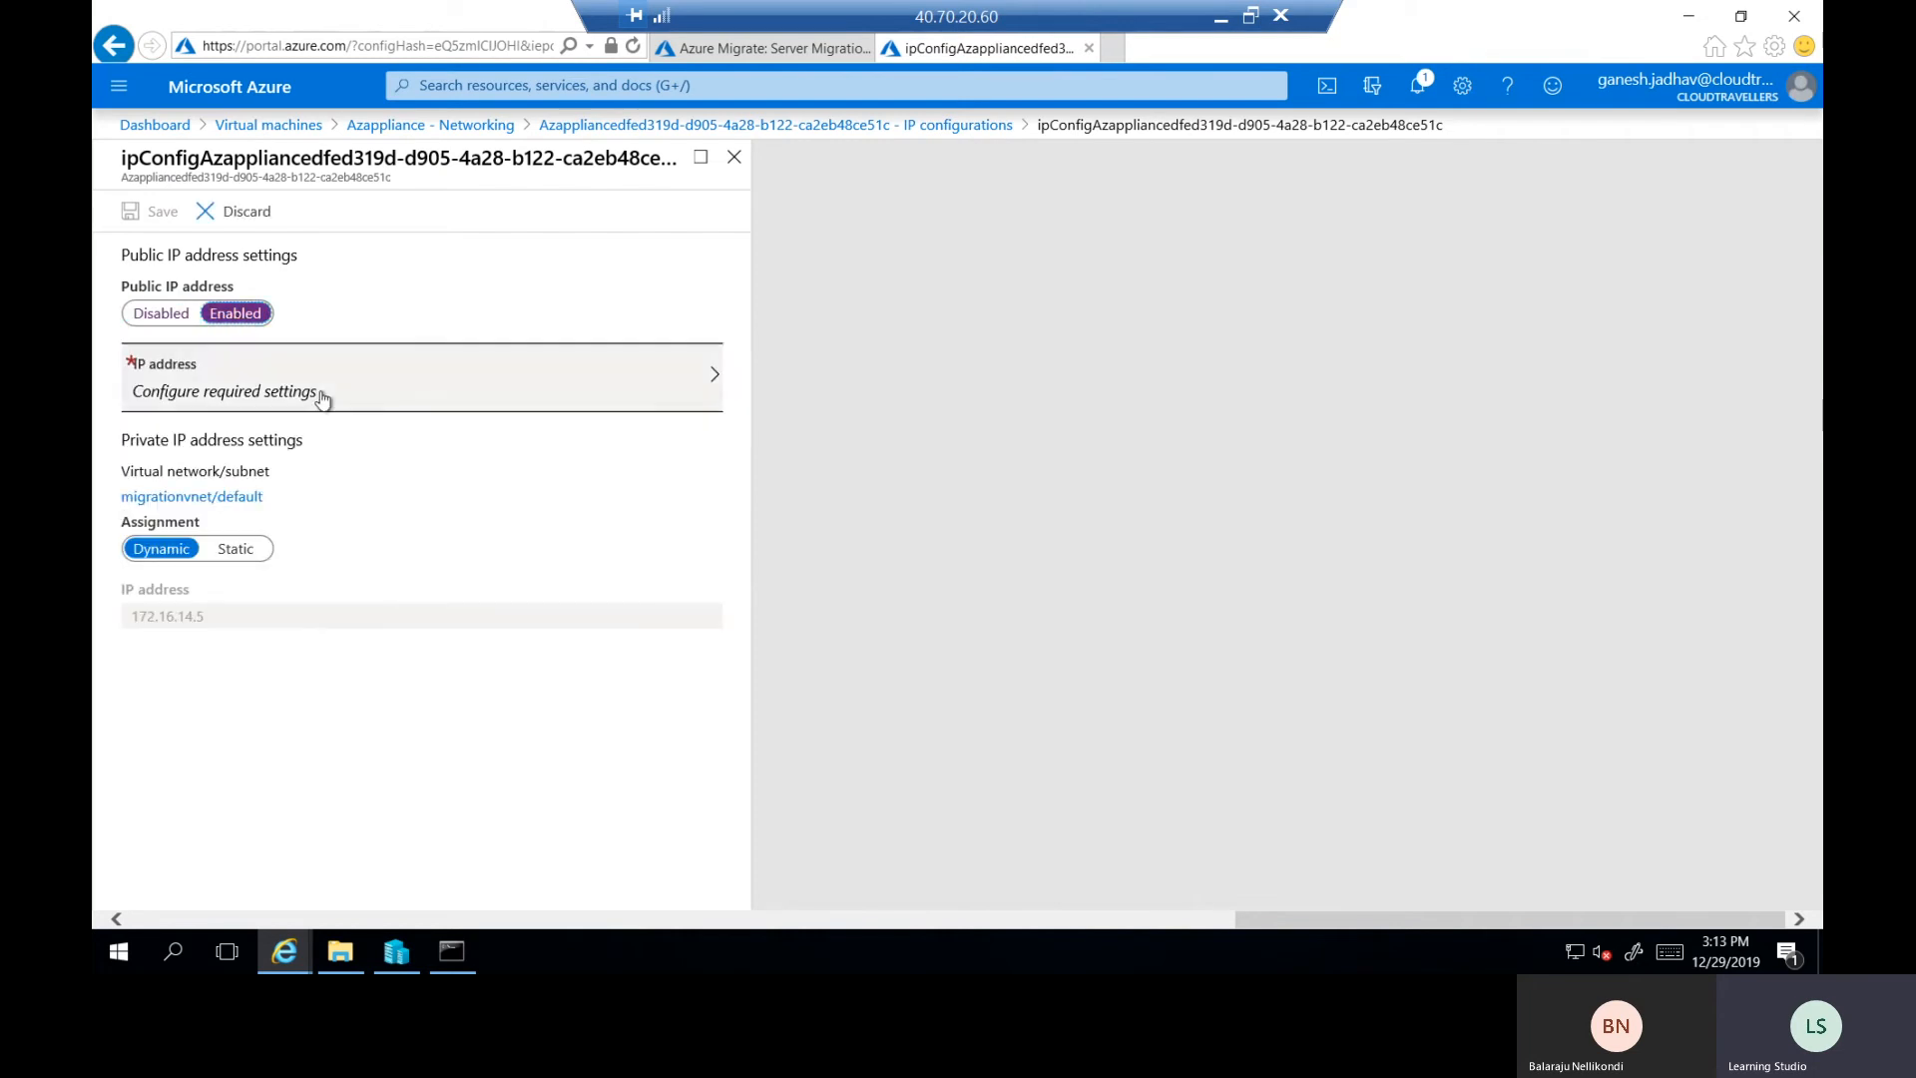
left_click(394, 393)
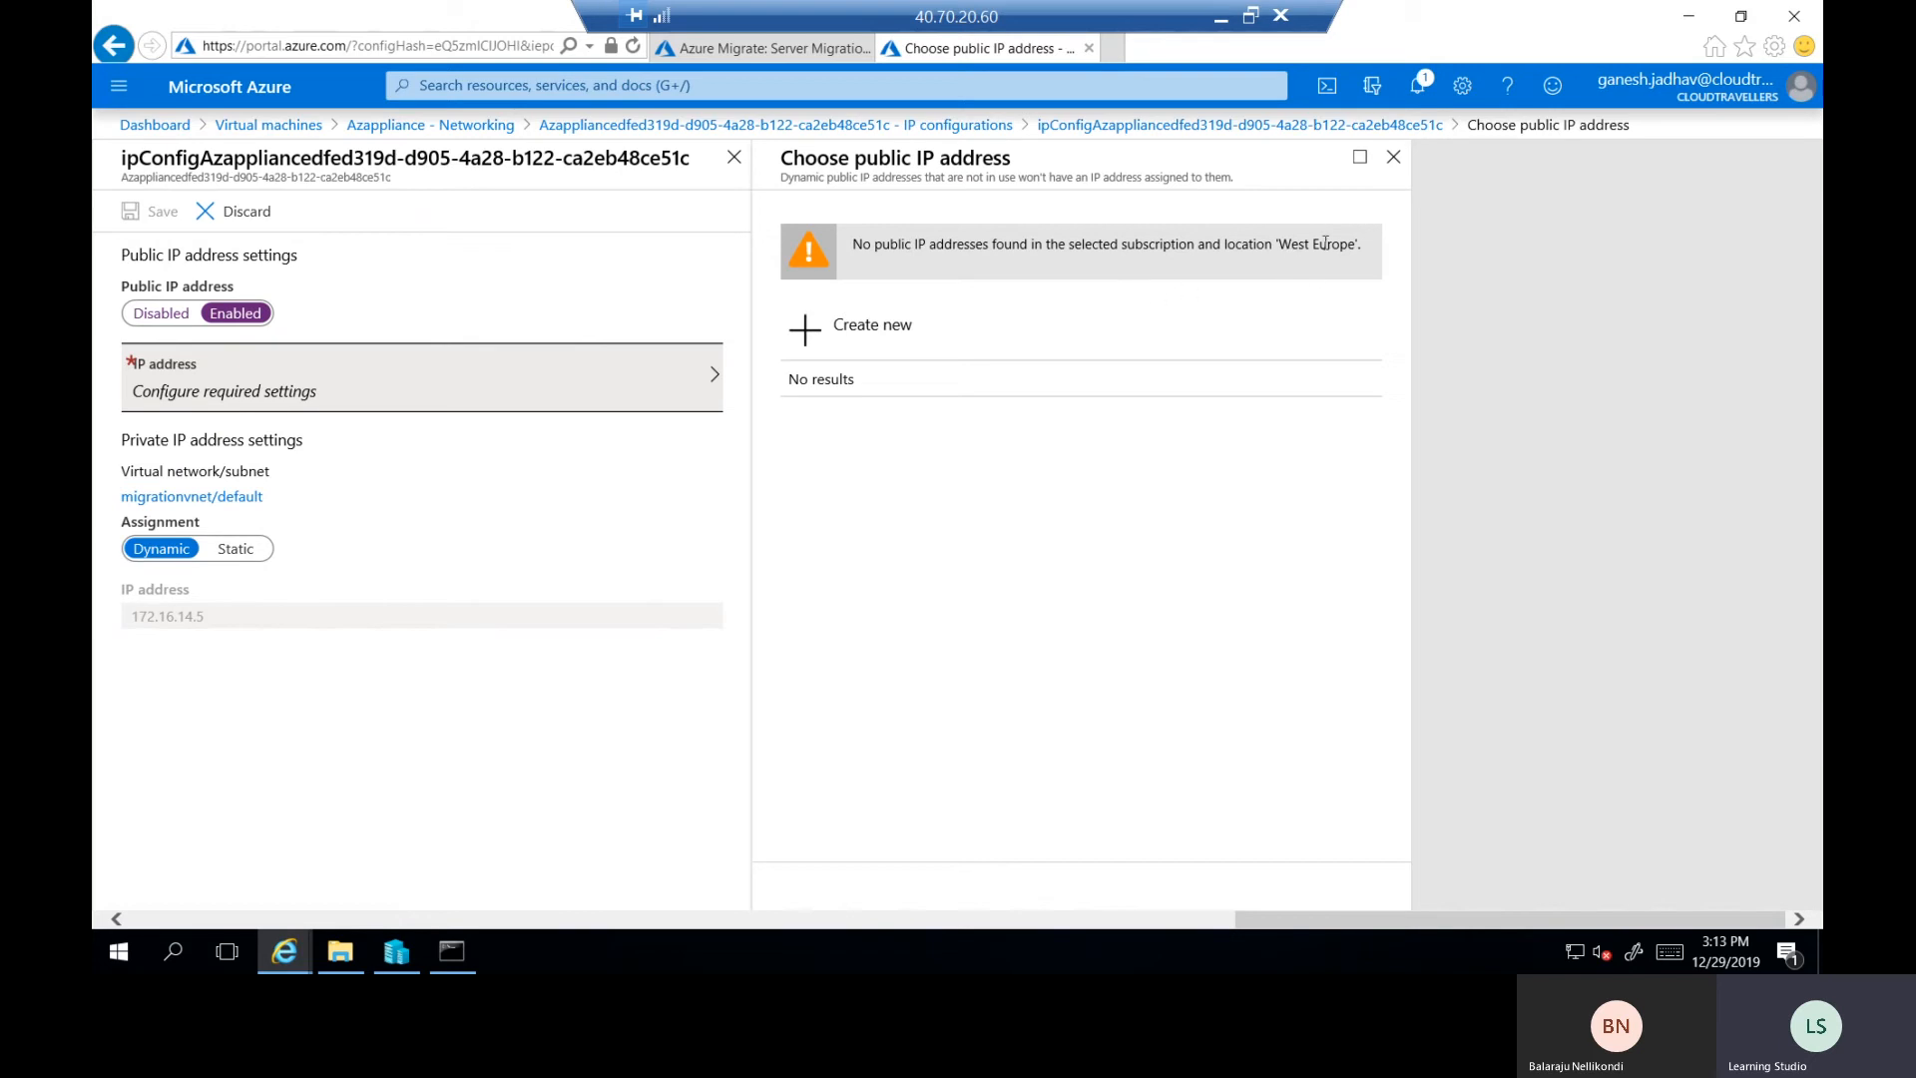
Create a new public IP address named azappliance-pip and save it to Azappliance's IP configuration.
left_click_drag(1361, 245, 1277, 244)
left_click(890, 334)
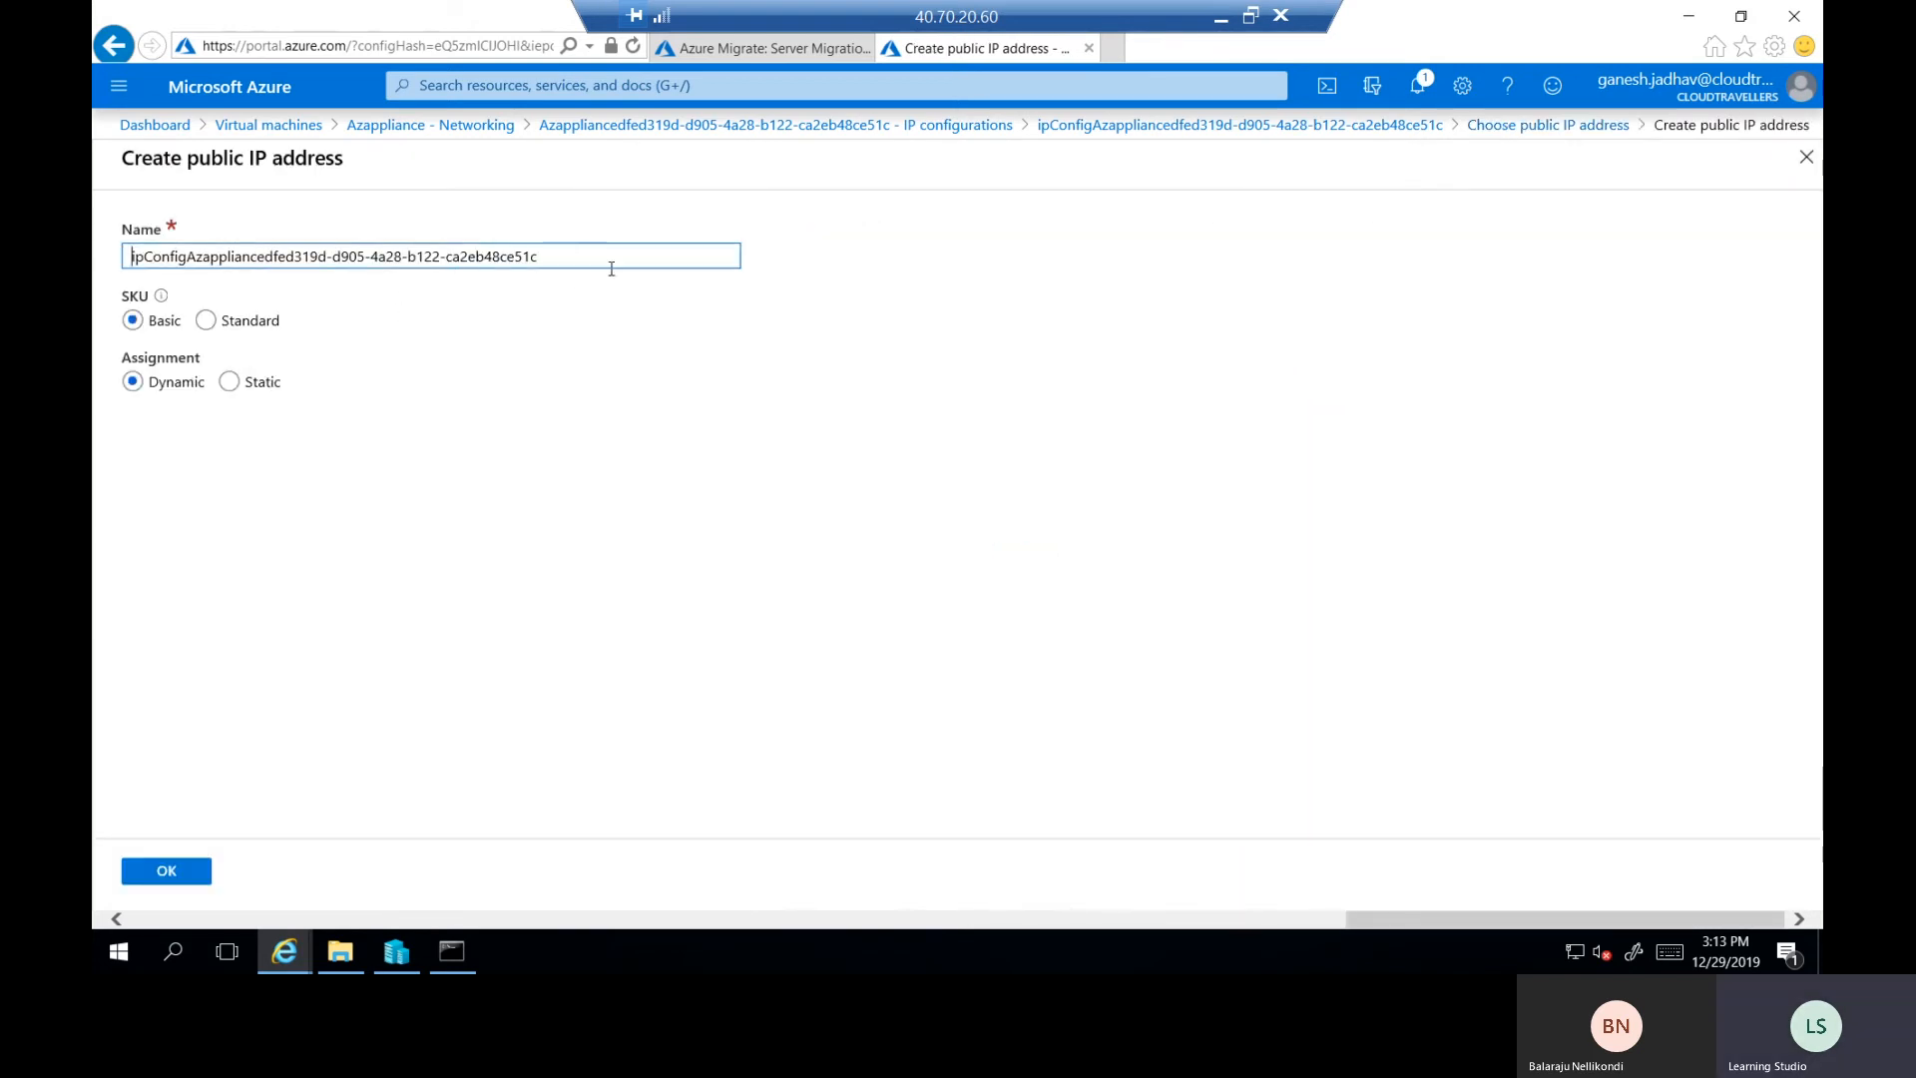
left_click_drag(544, 256, 128, 256)
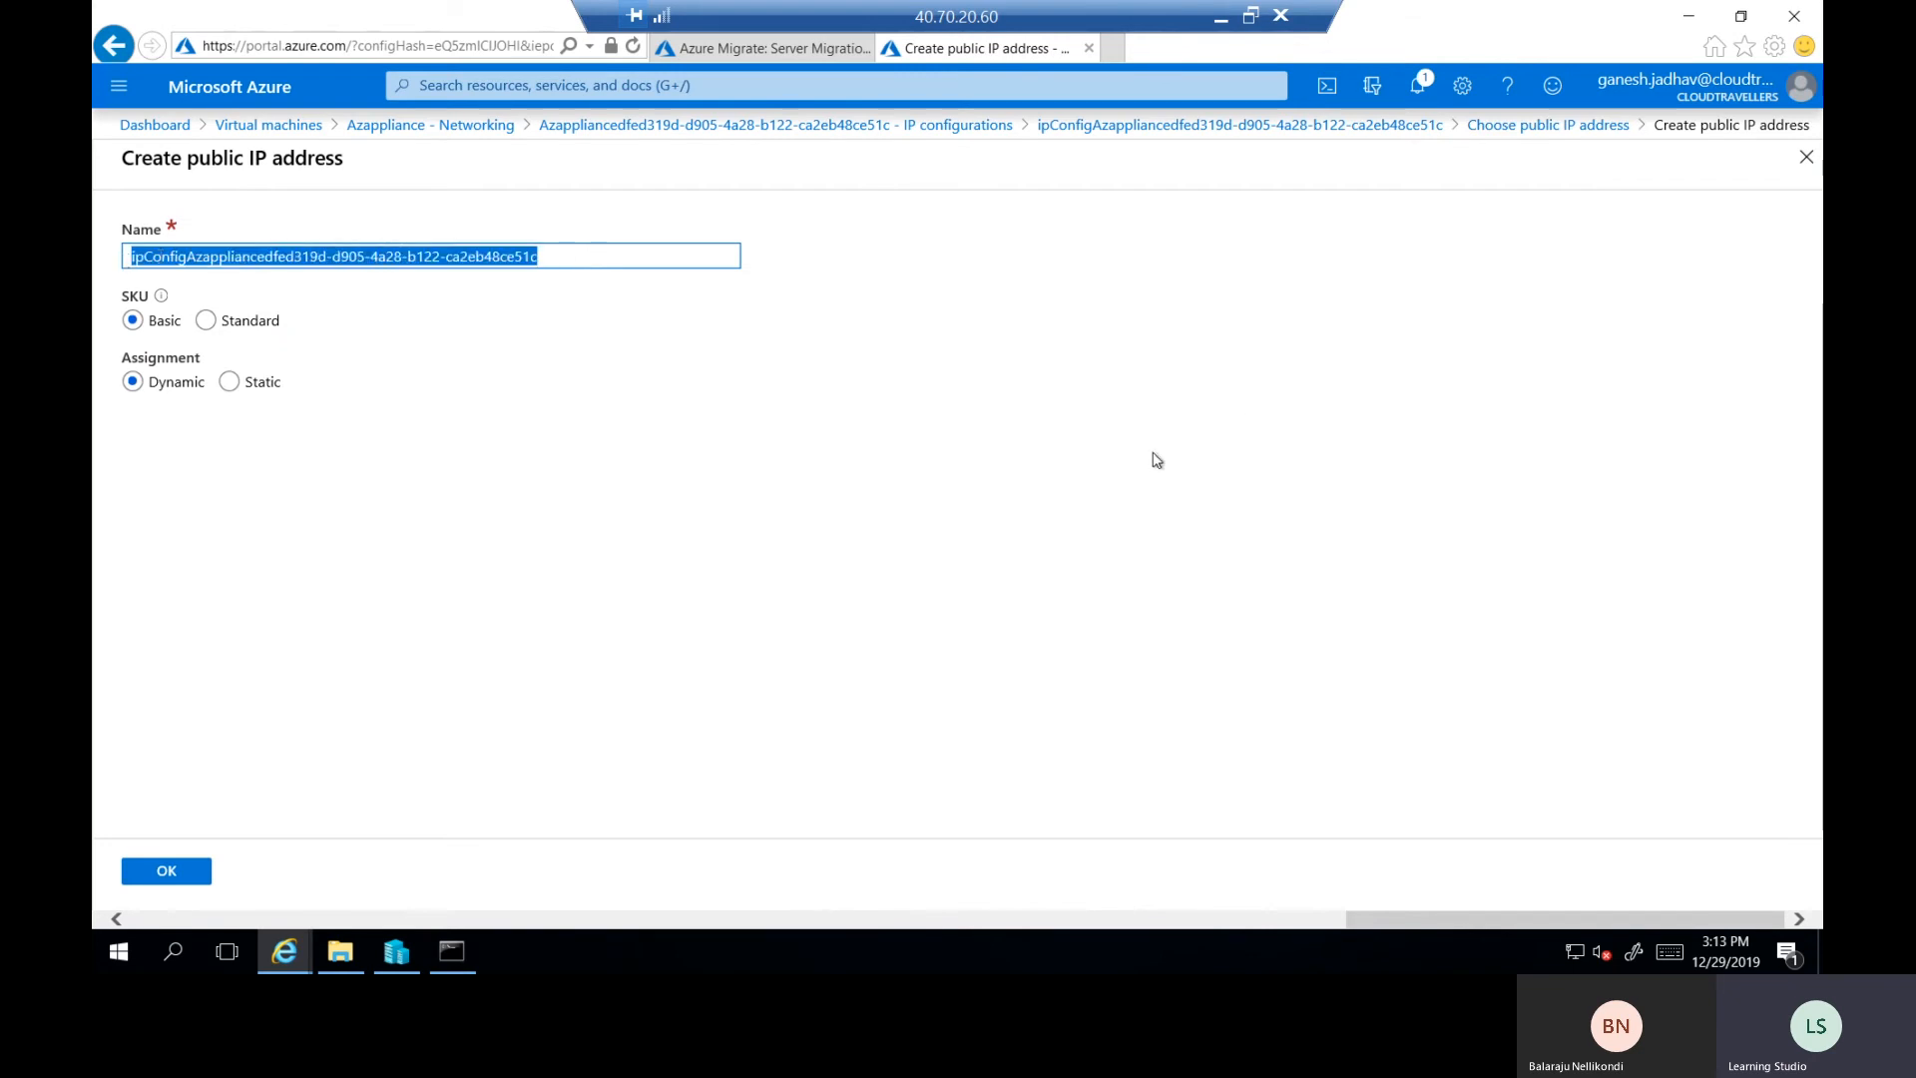
type("azappliance")
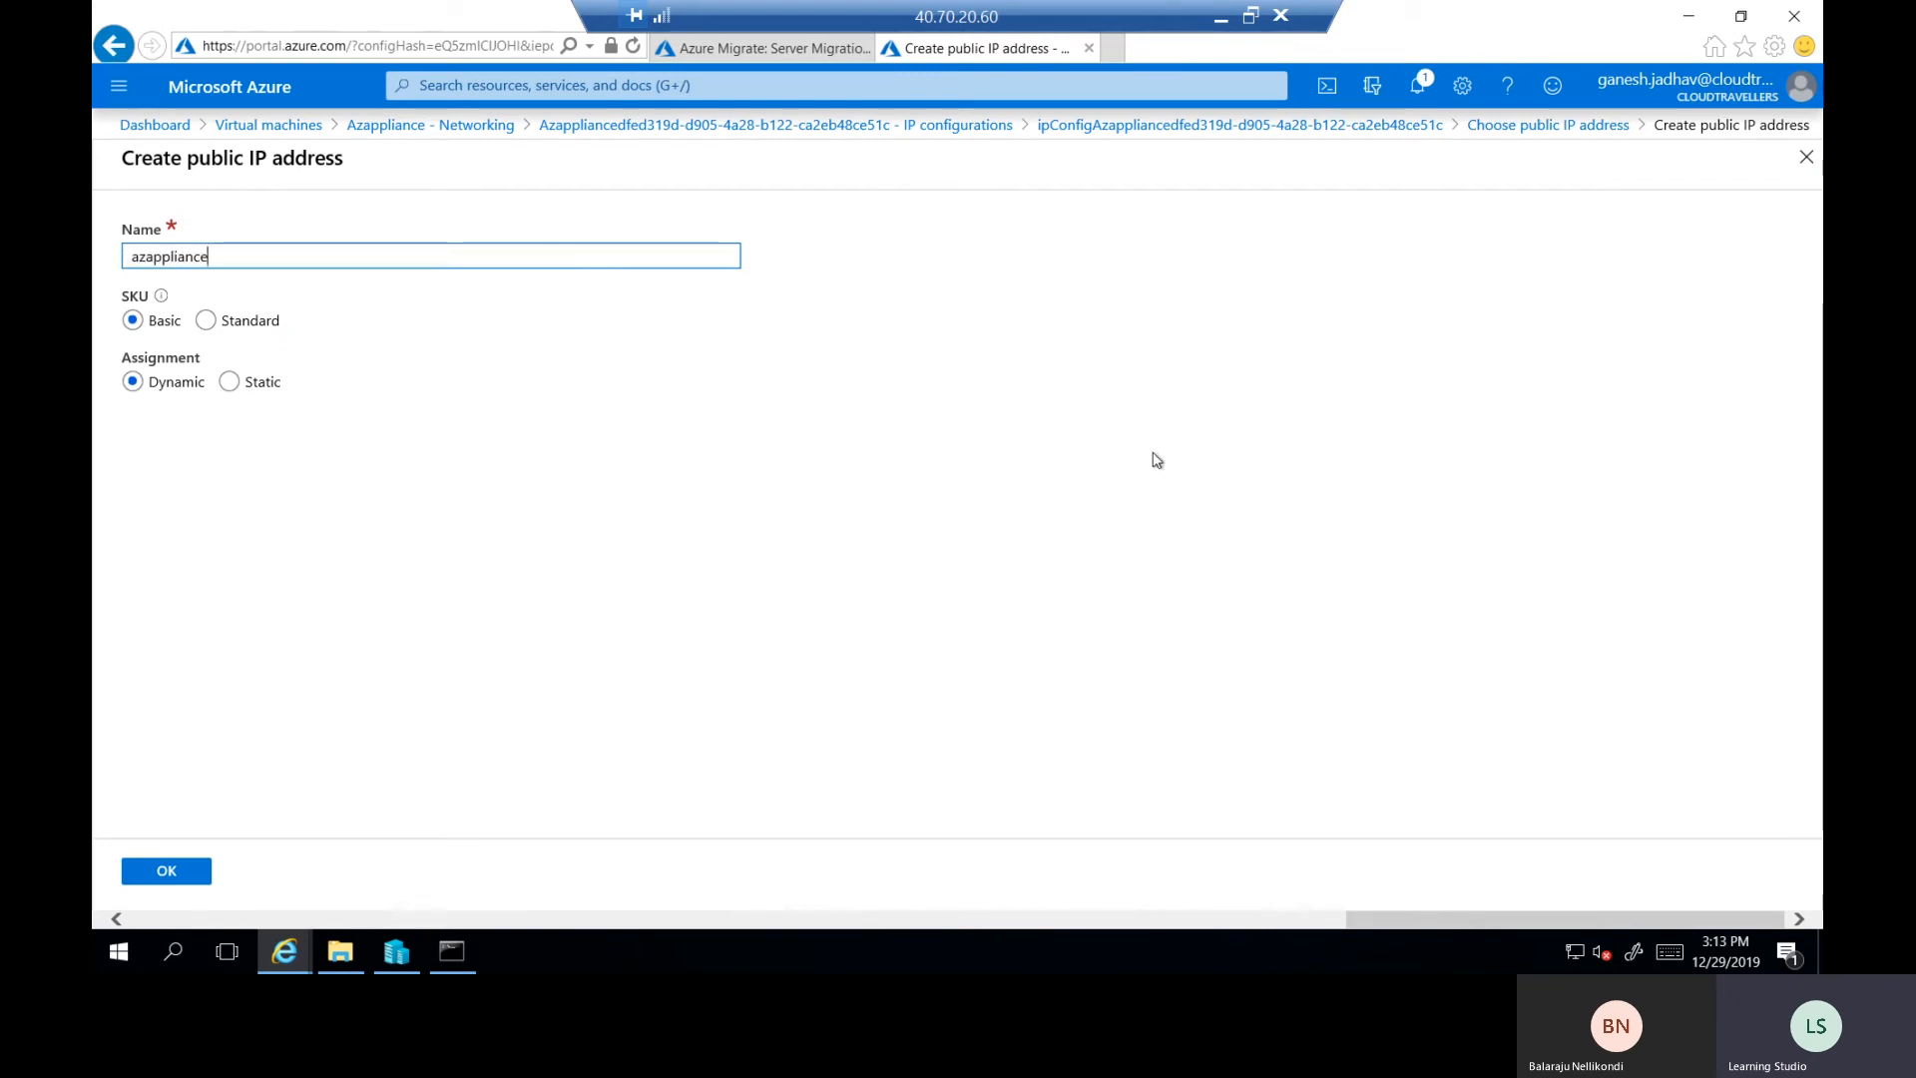
type("-i")
key("BackSpace")
type("pp")
key("BackSpace")
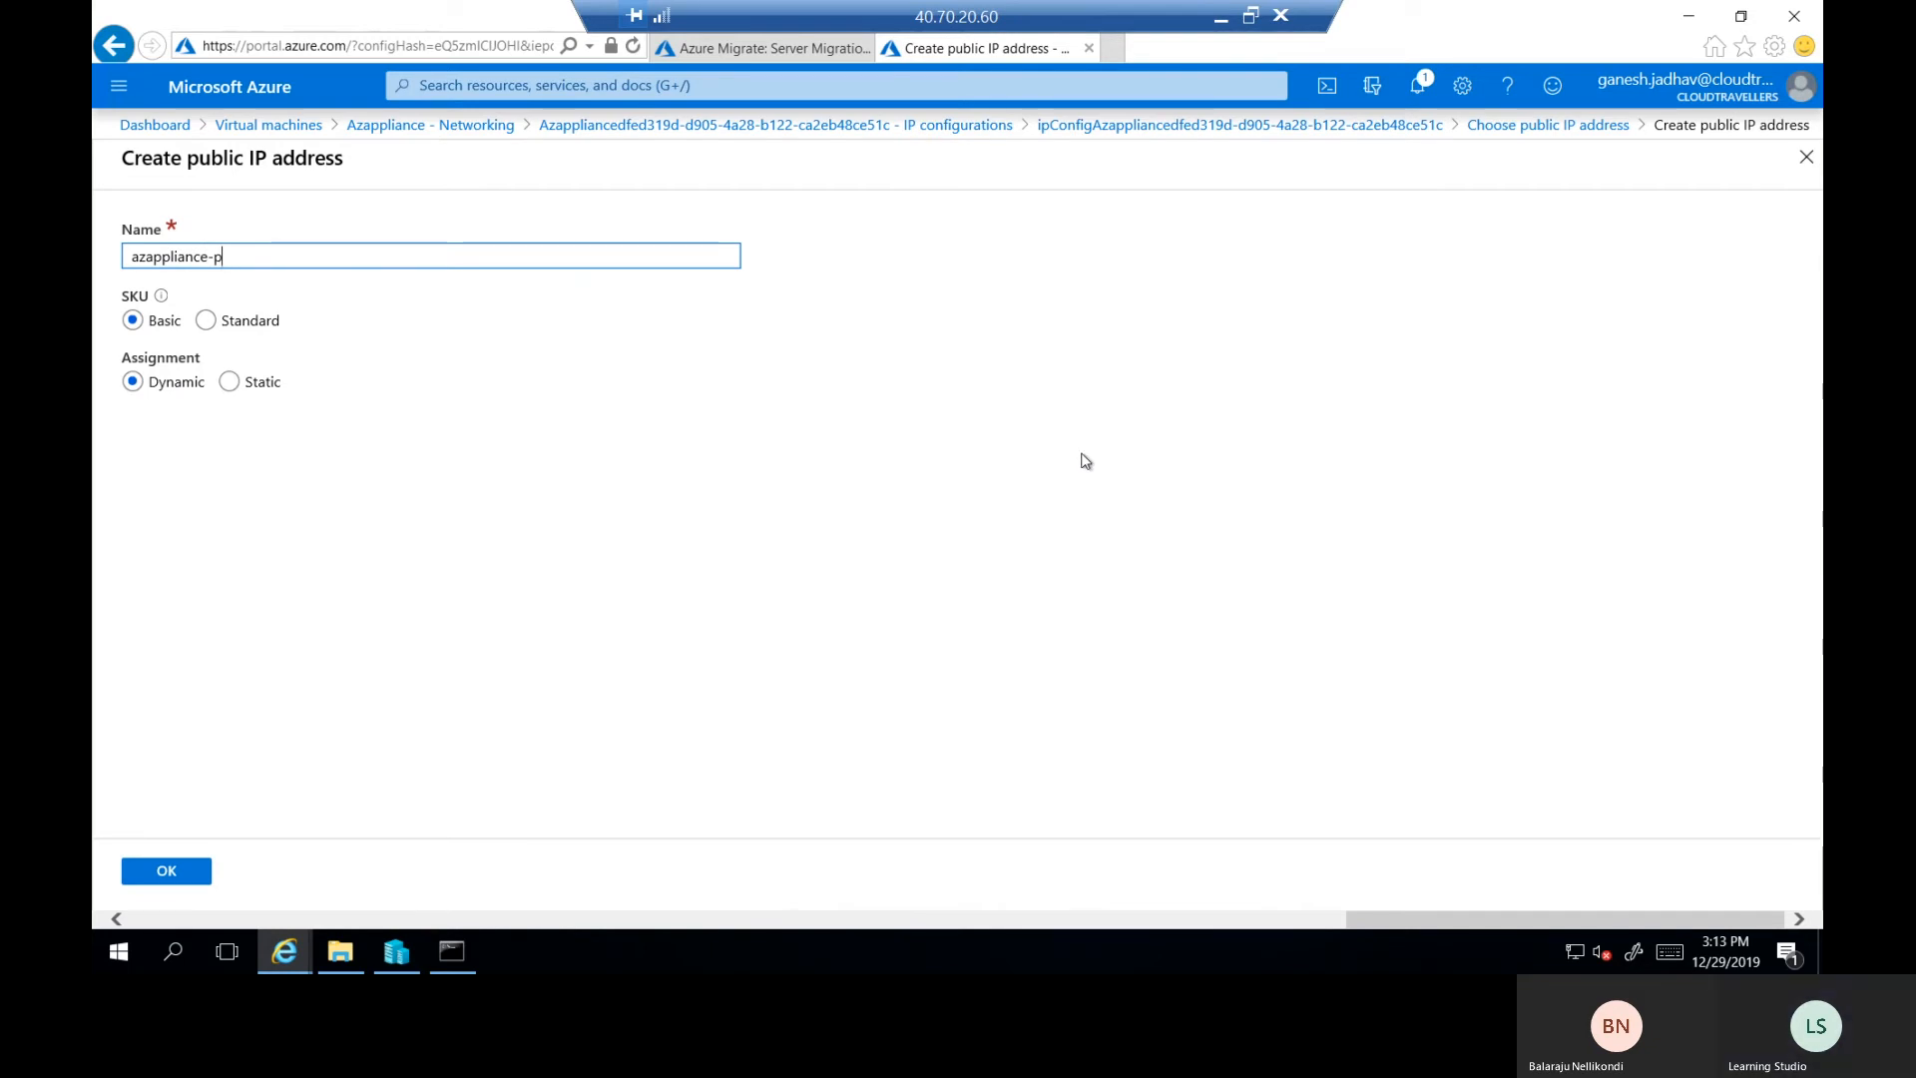
type("ip")
left_click(166, 871)
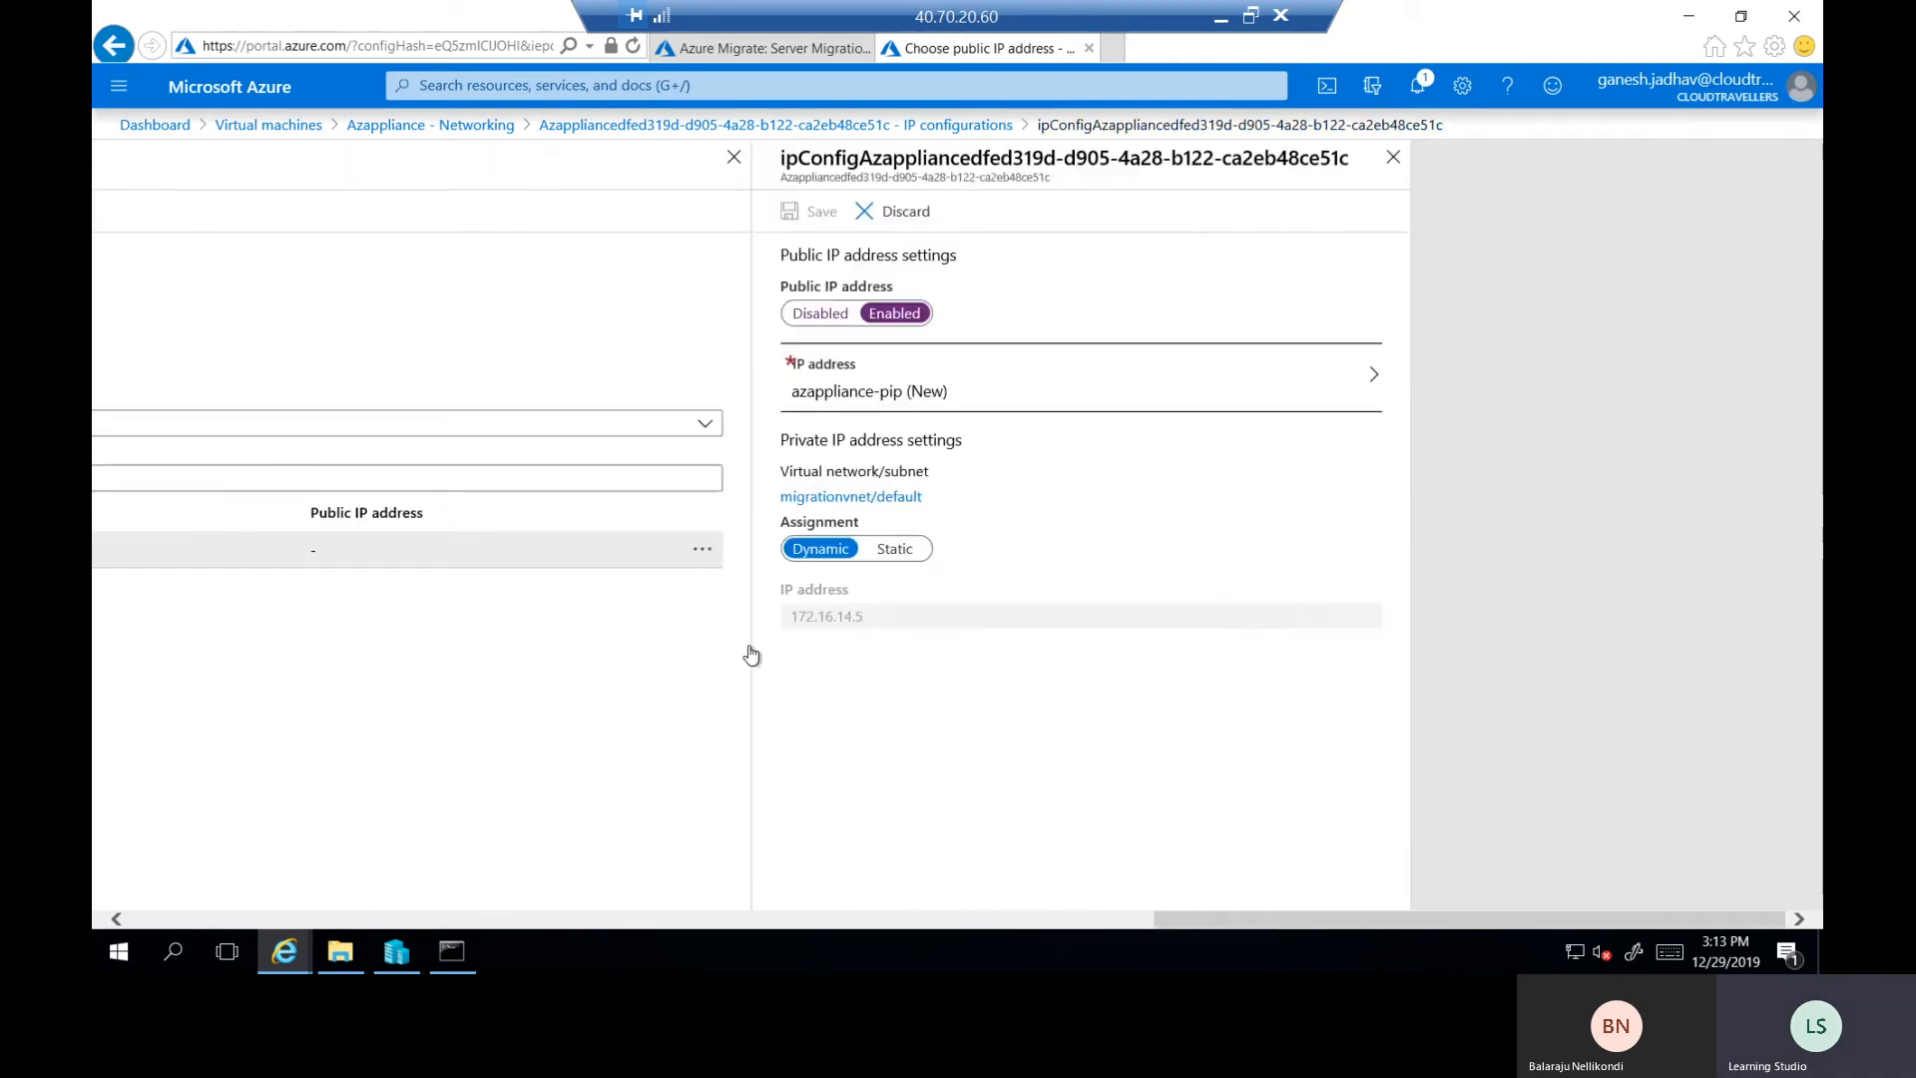
left_click(140, 214)
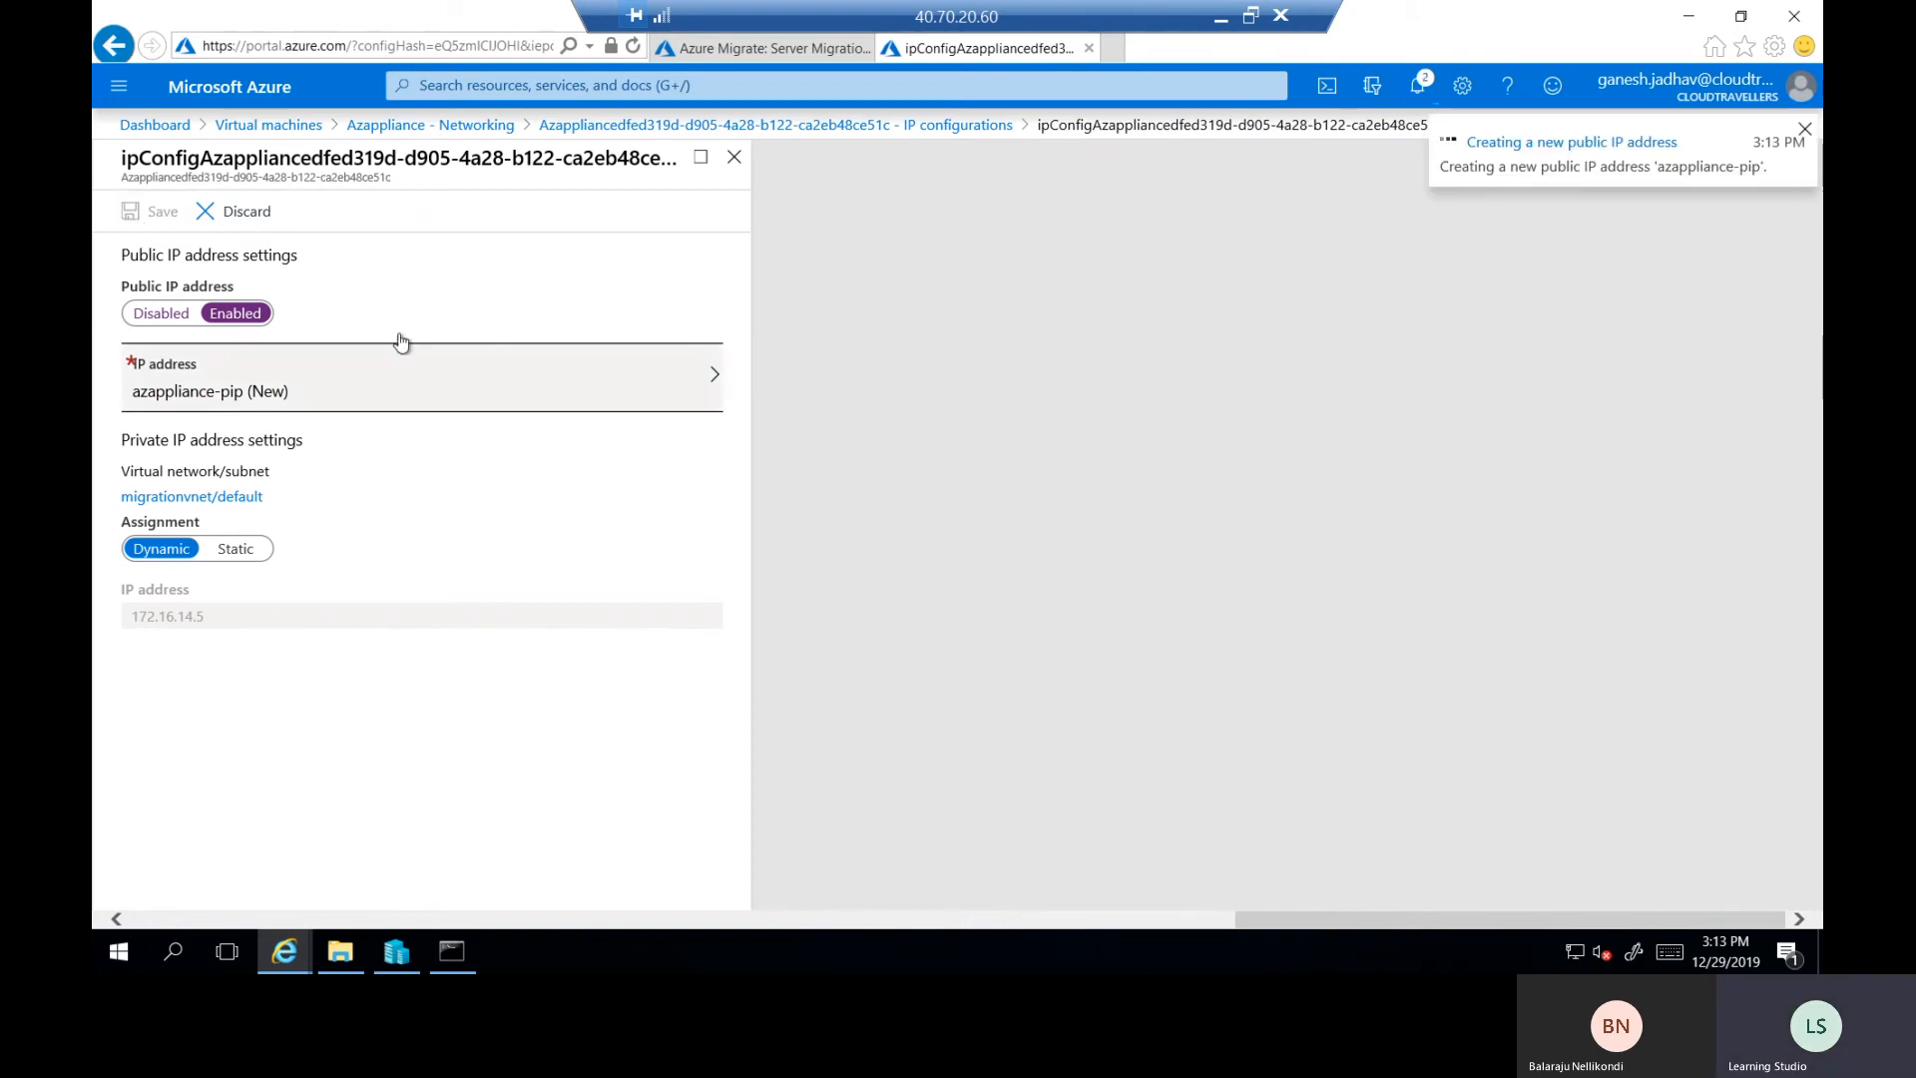
Return to the Virtual machines list and check the webserver's status on its overview.
left_click(296, 128)
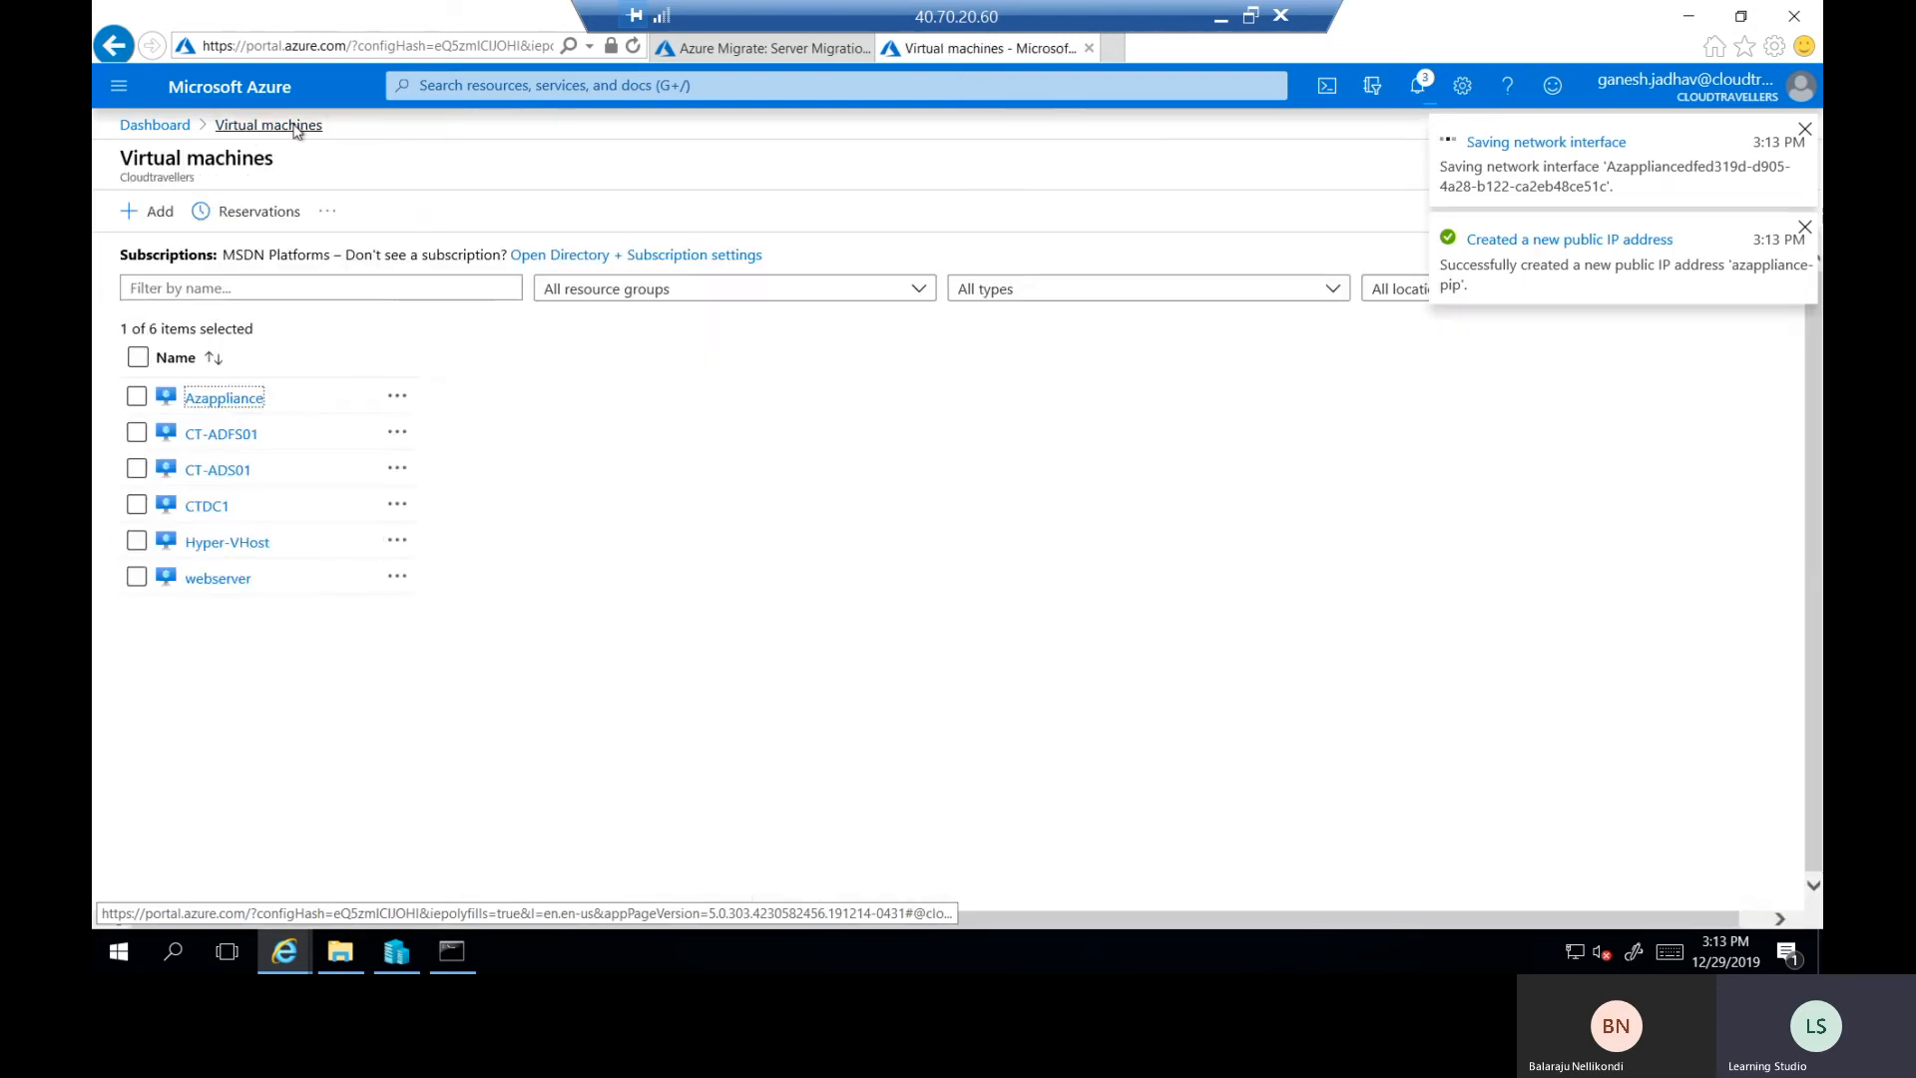
left_click(224, 583)
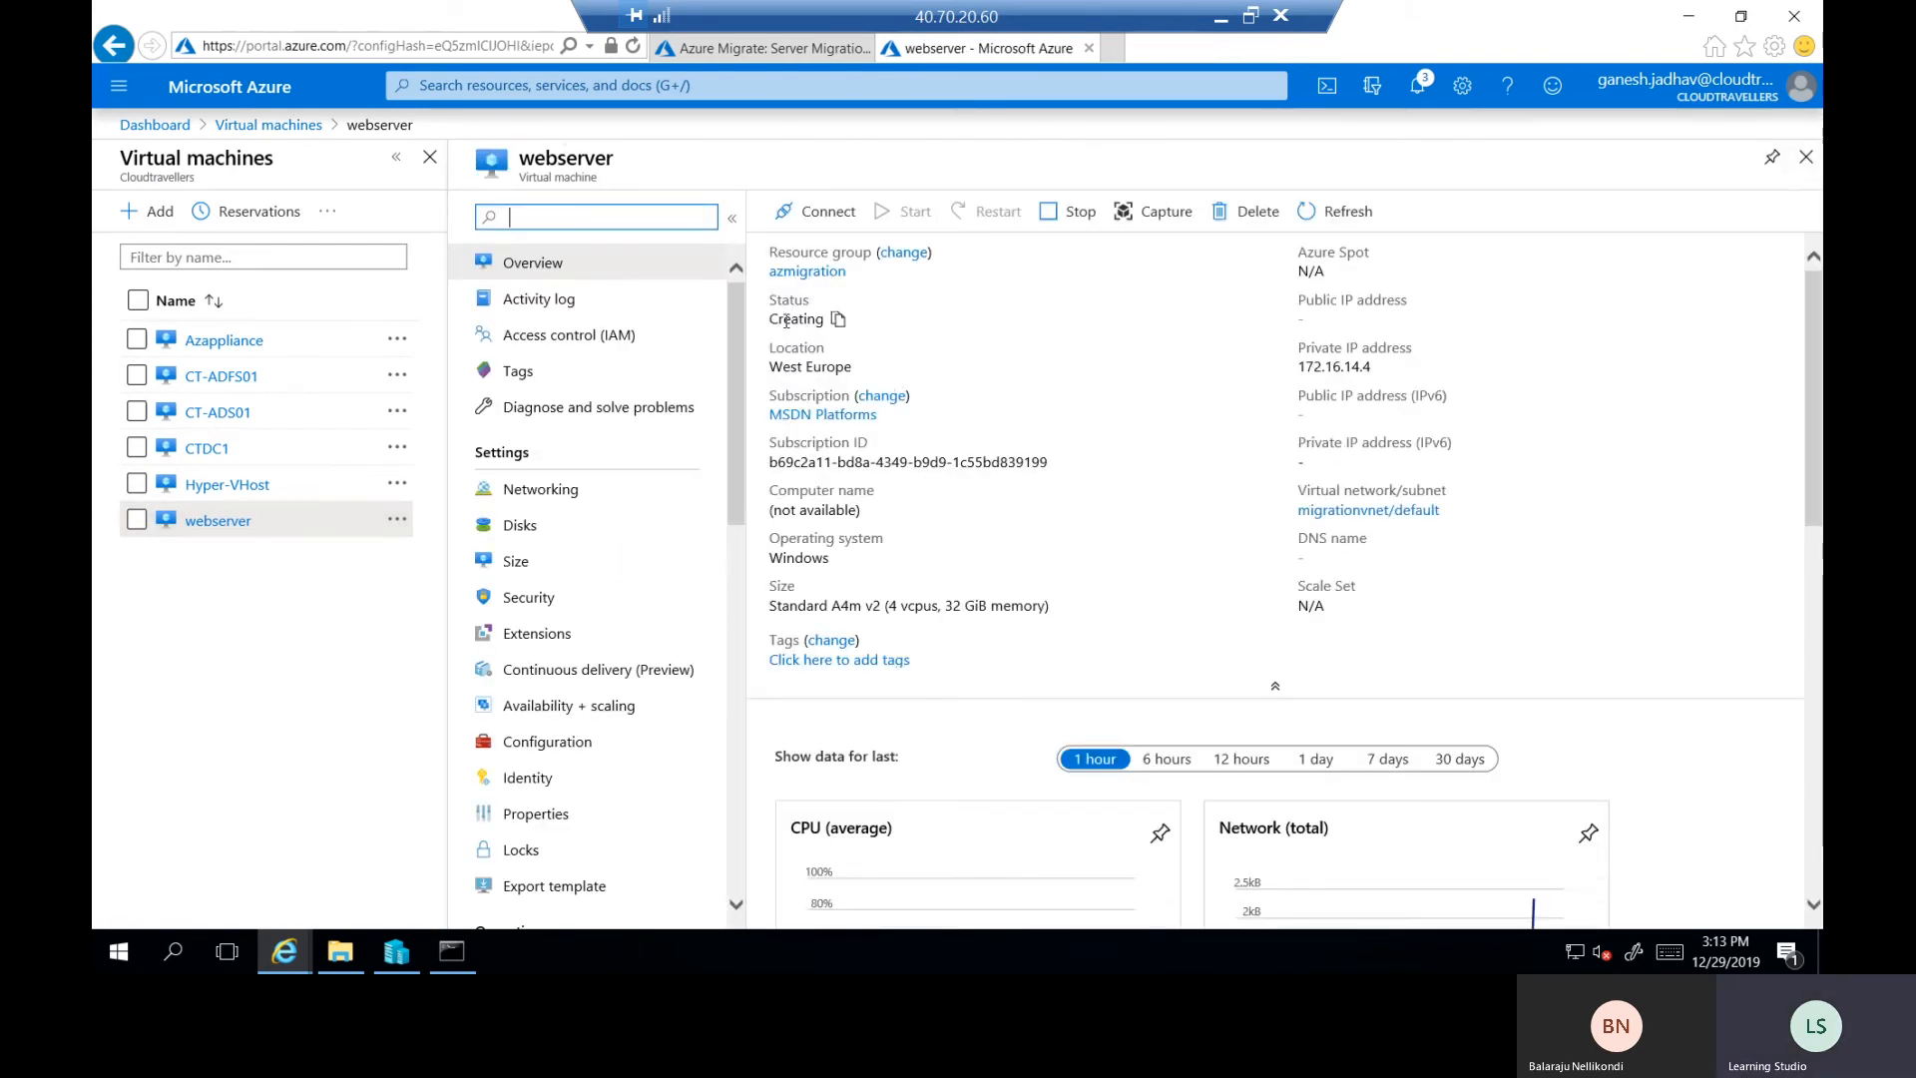
double_click(787, 321)
left_click(794, 322)
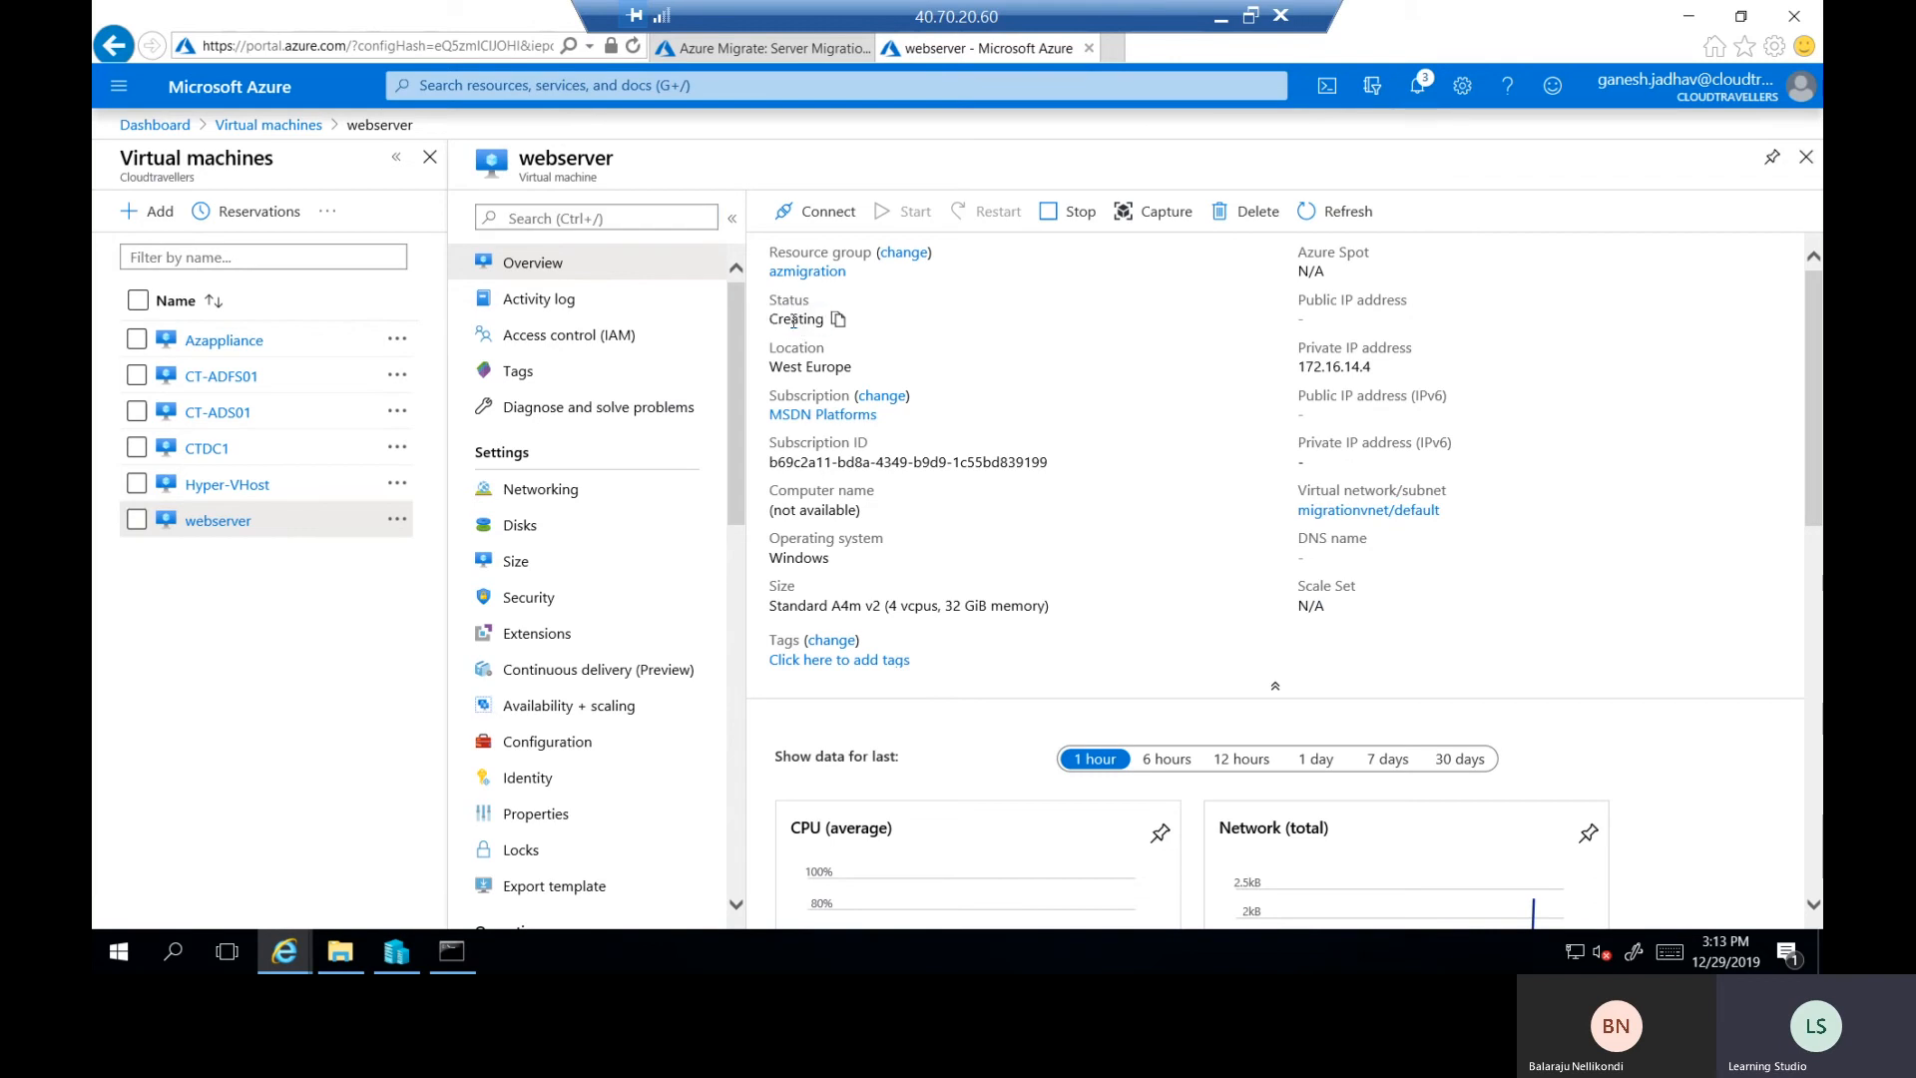
Enable the public IP address in the IP configuration of the webserver's network interface and open the choice of address.
left_click(591, 499)
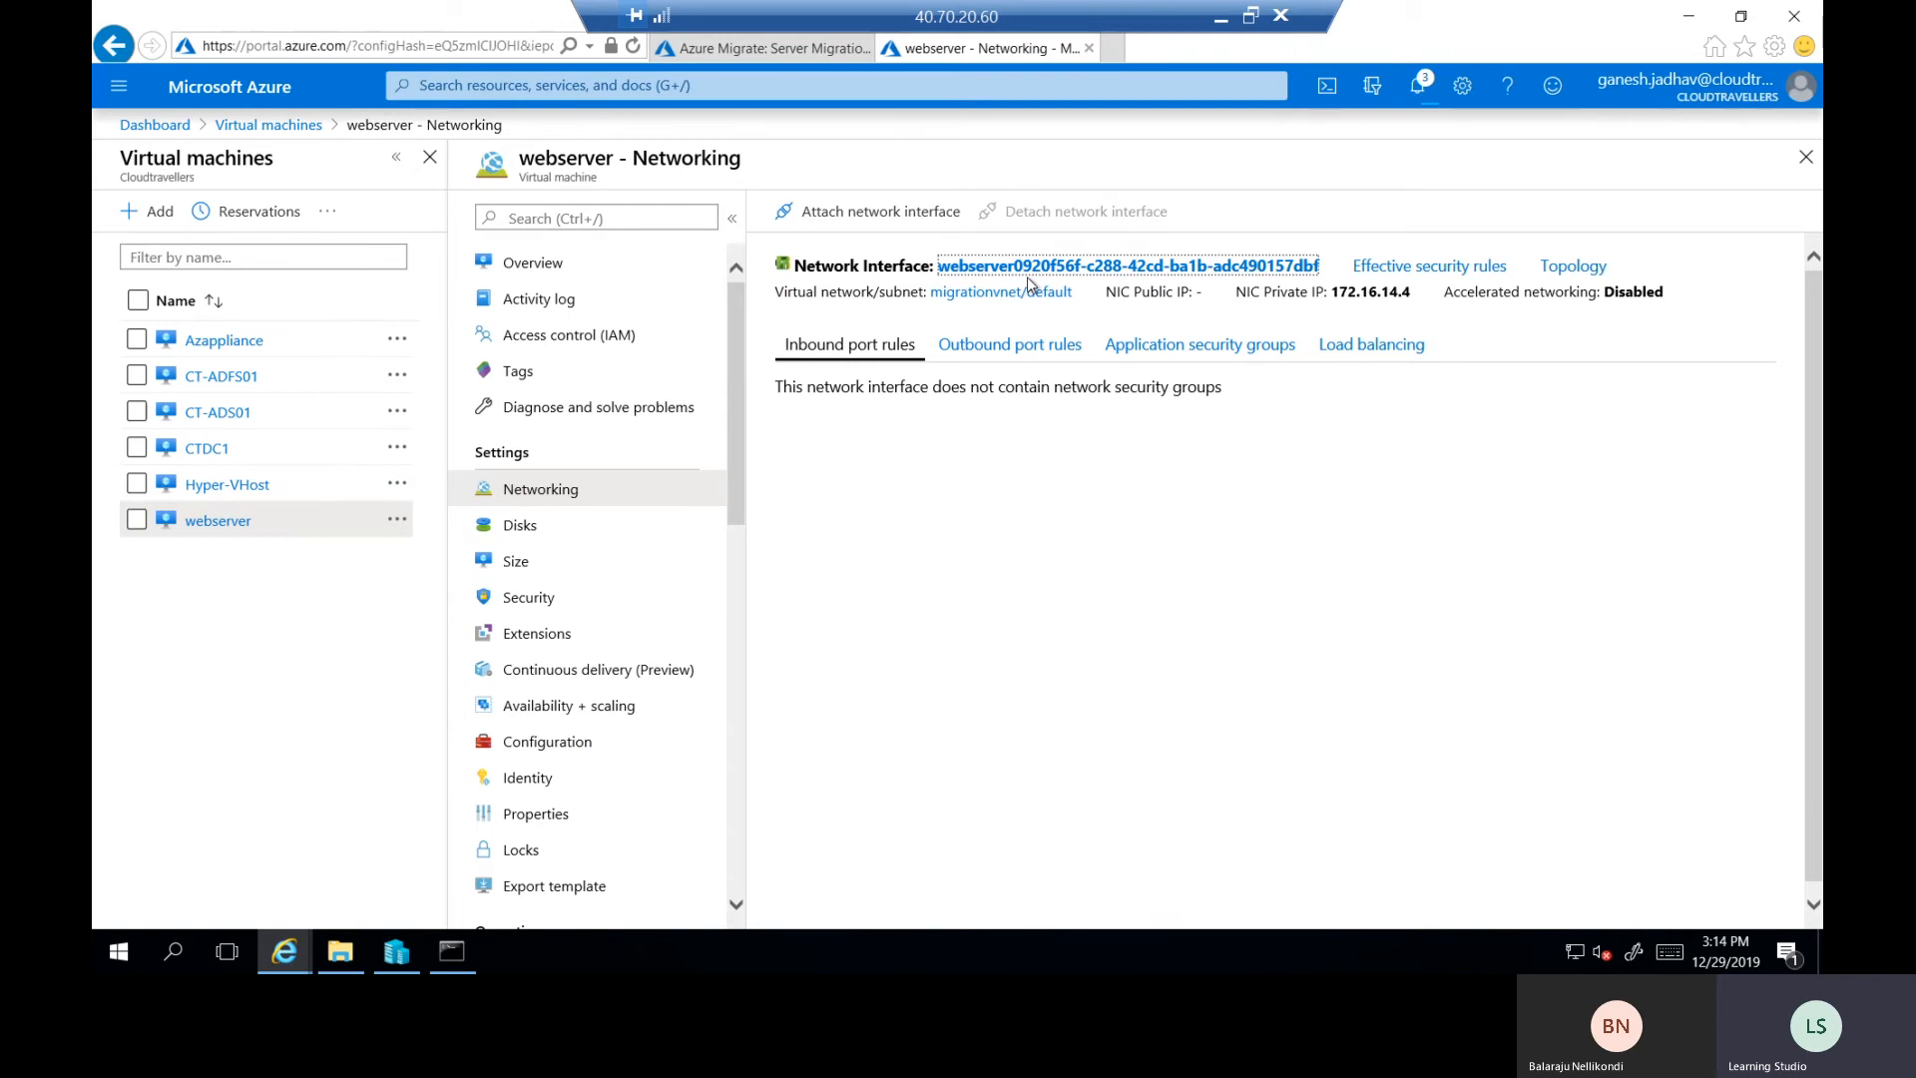
left_click(1029, 266)
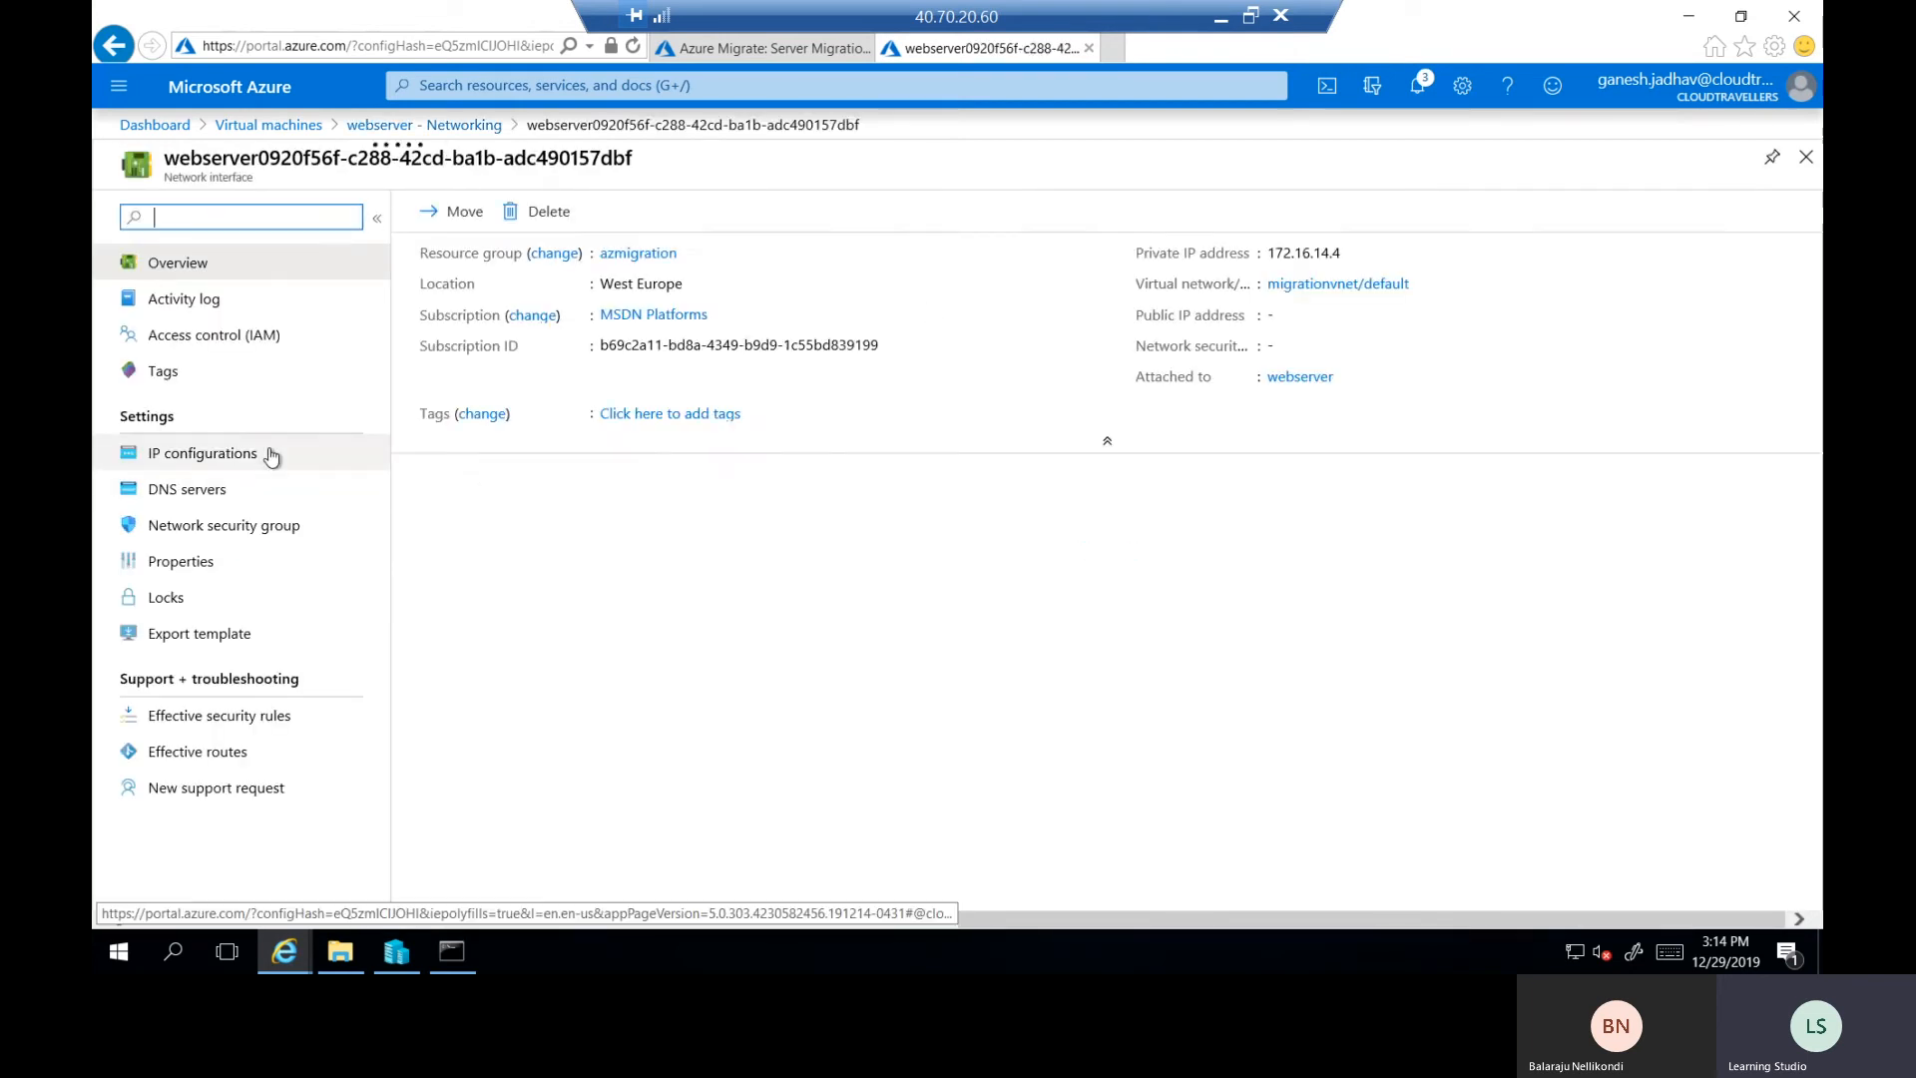
left_click(270, 456)
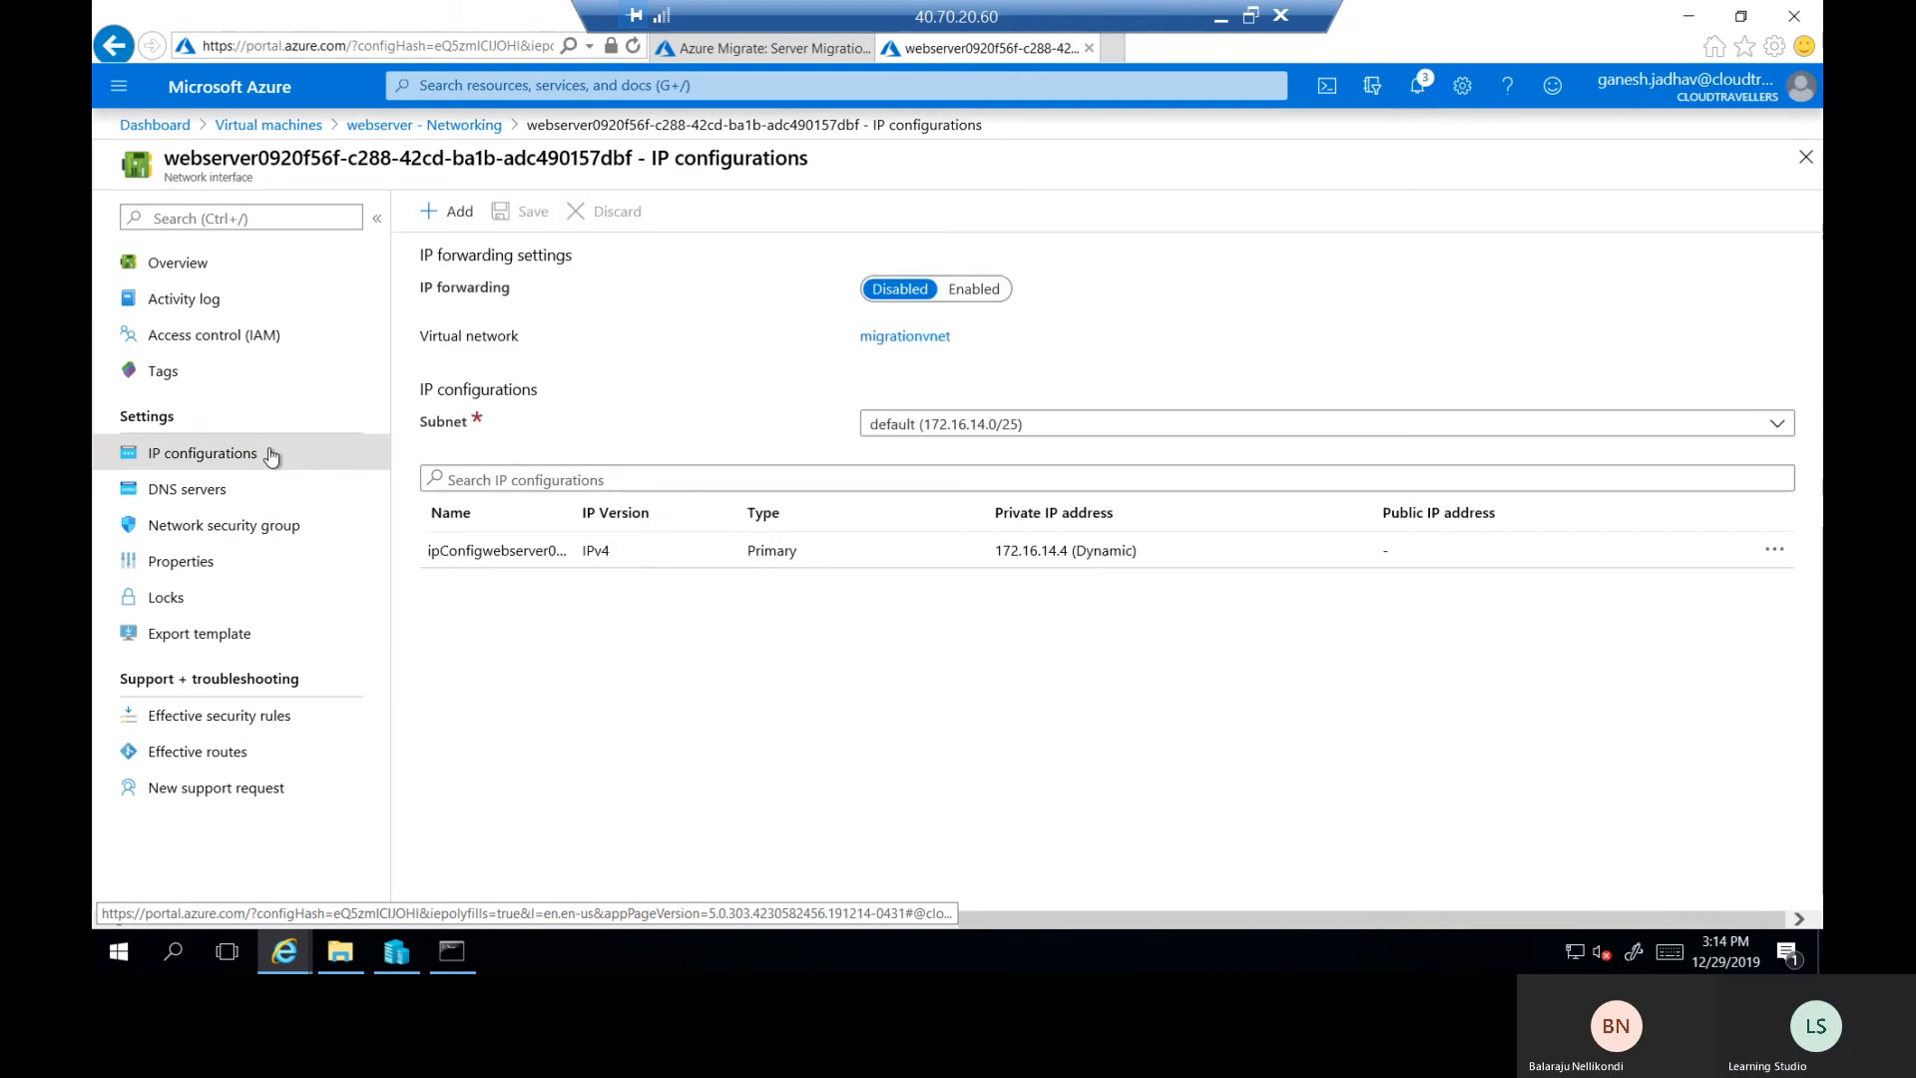
left_click(1398, 548)
left_click(236, 313)
left_click(330, 387)
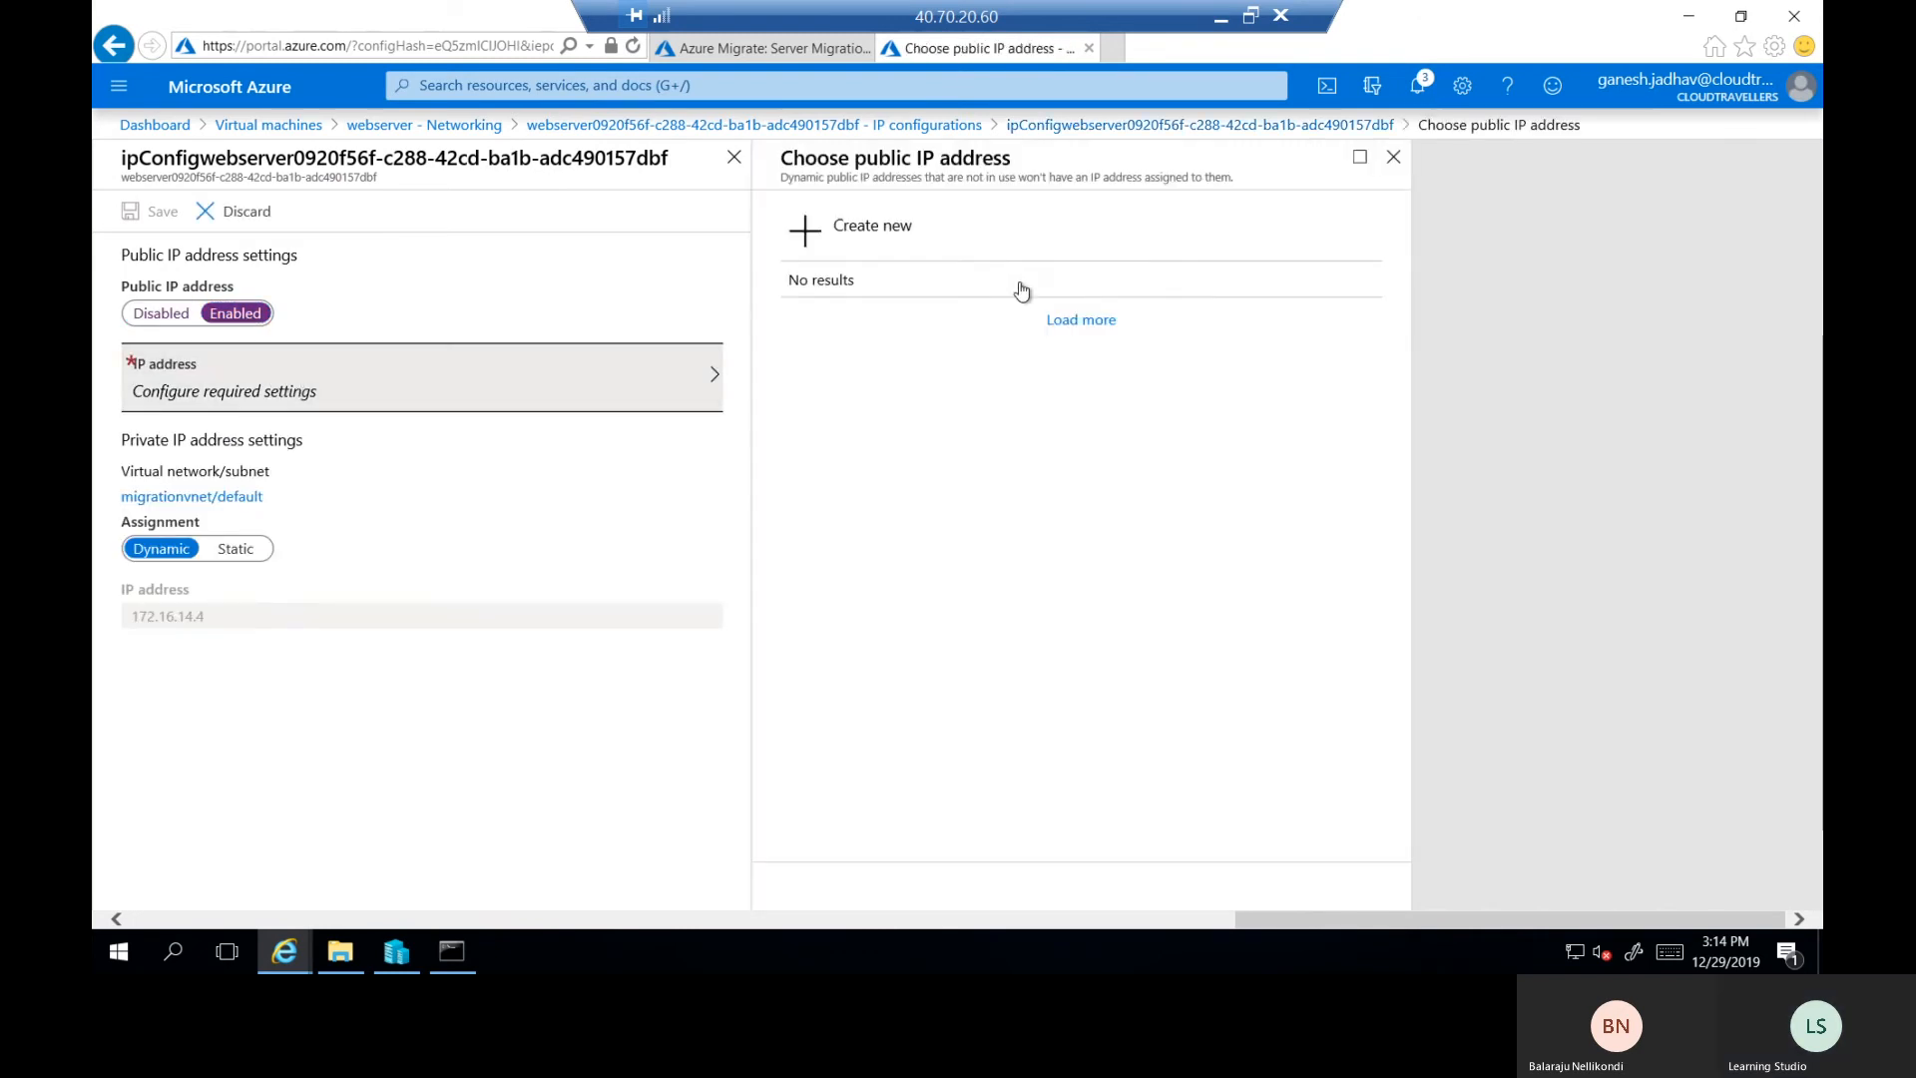
Create a new public IP address named webserver-pip and save it to the webserver's IP configuration.
left_click(1323, 337)
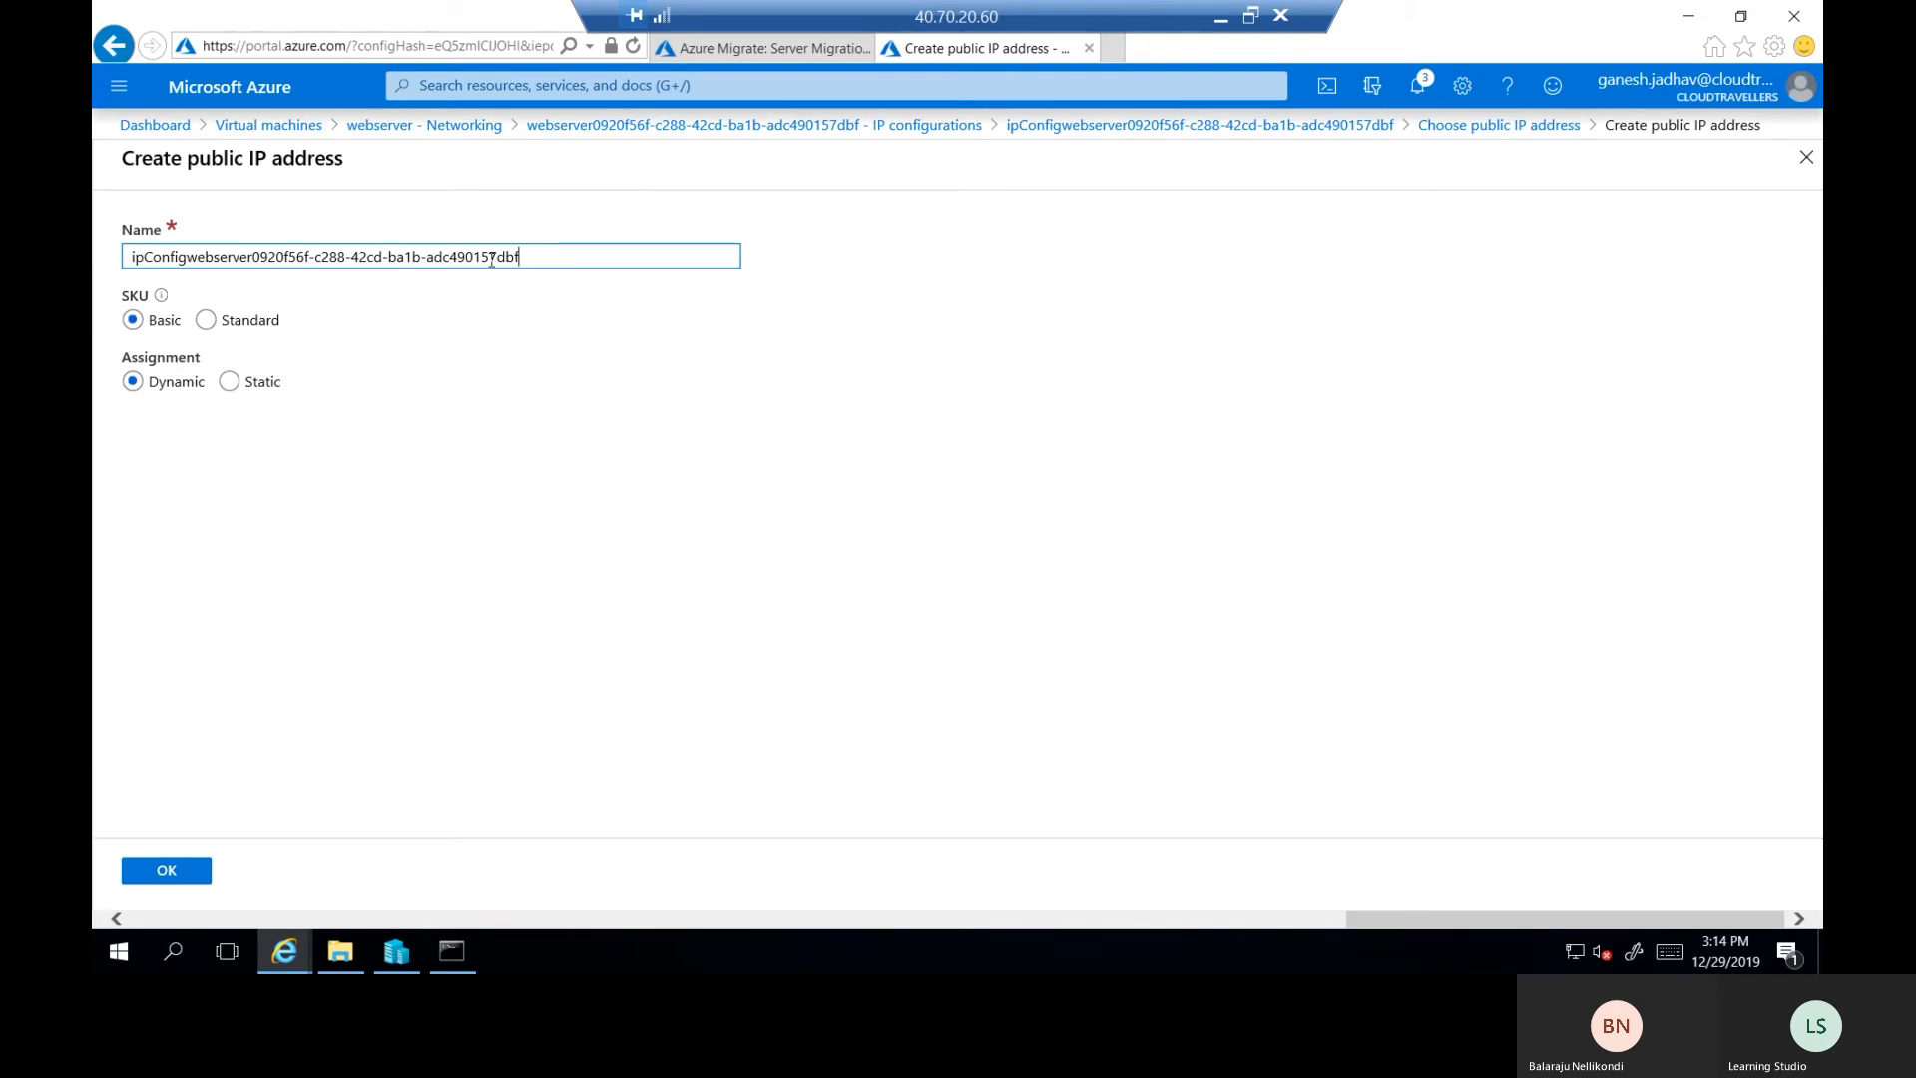
left_click_drag(555, 259, 146, 264)
type("we")
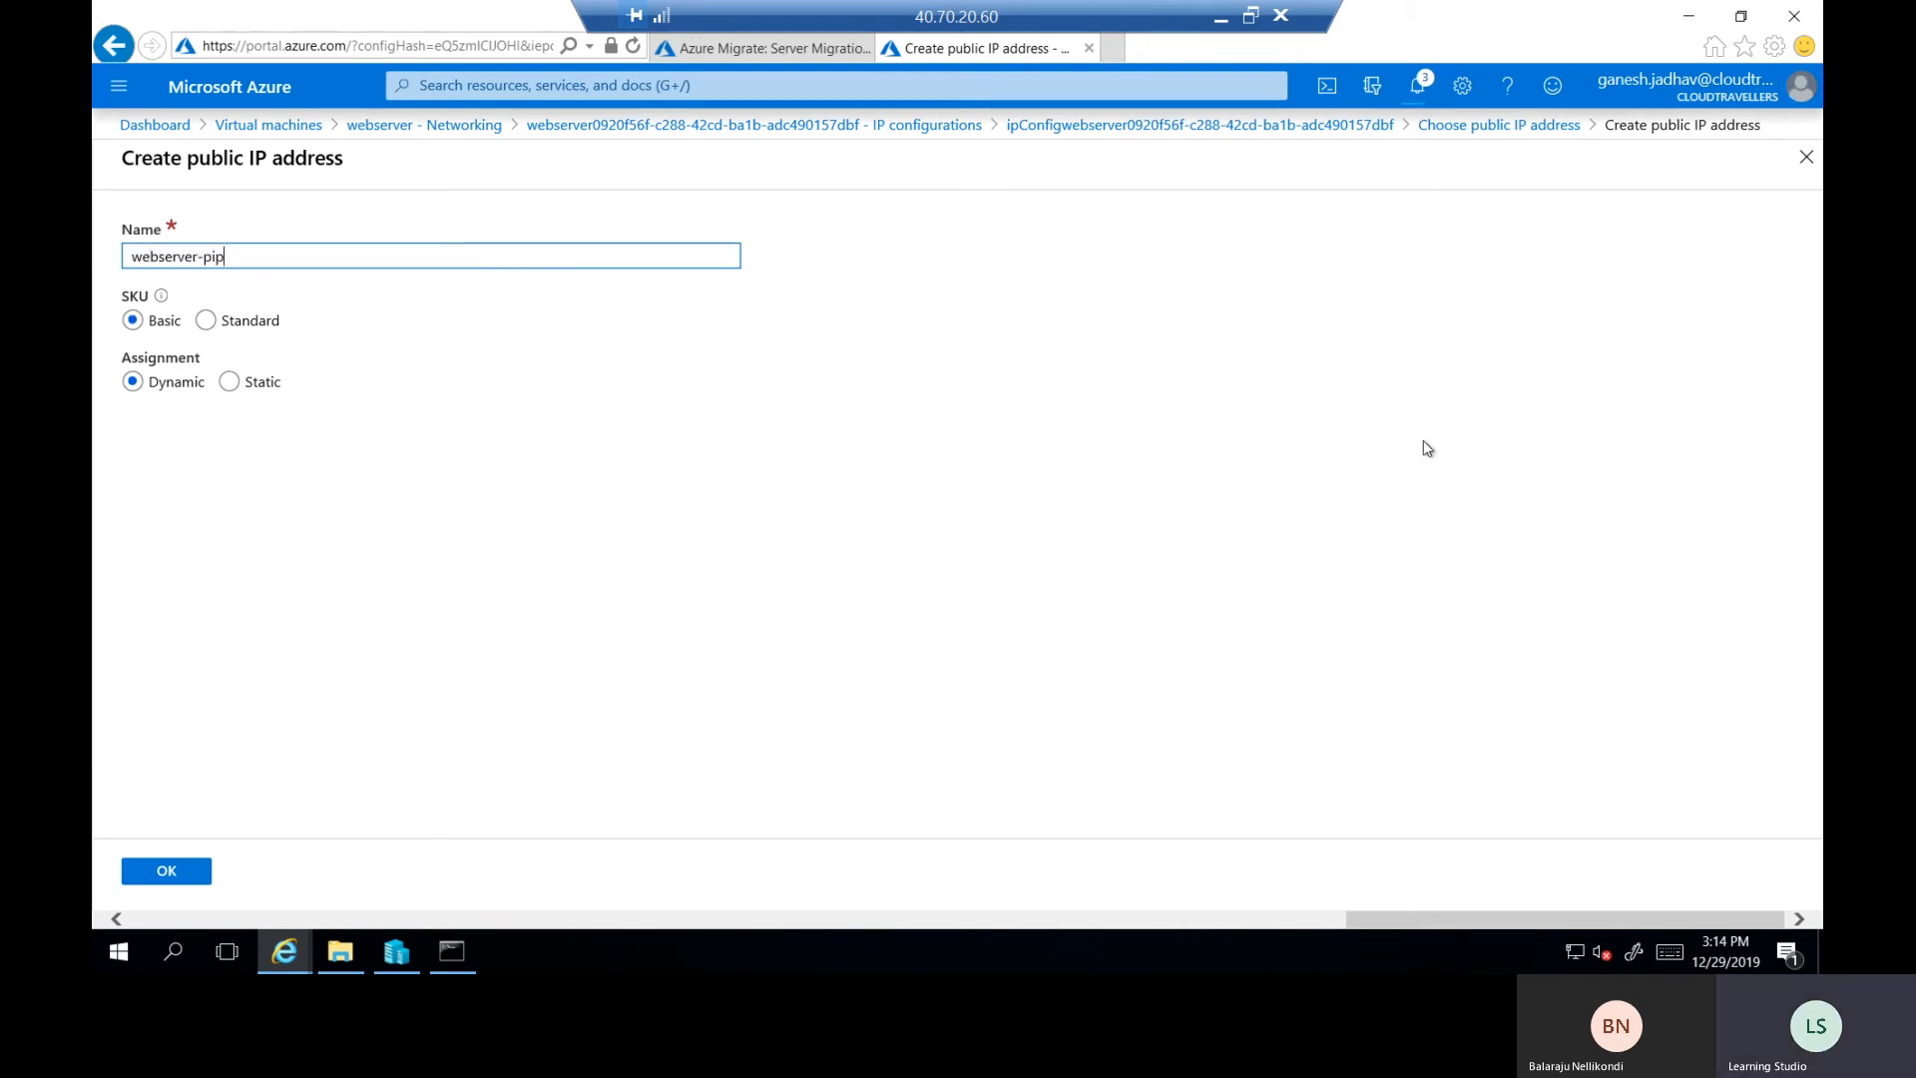
type("bserver-pip")
left_click(155, 872)
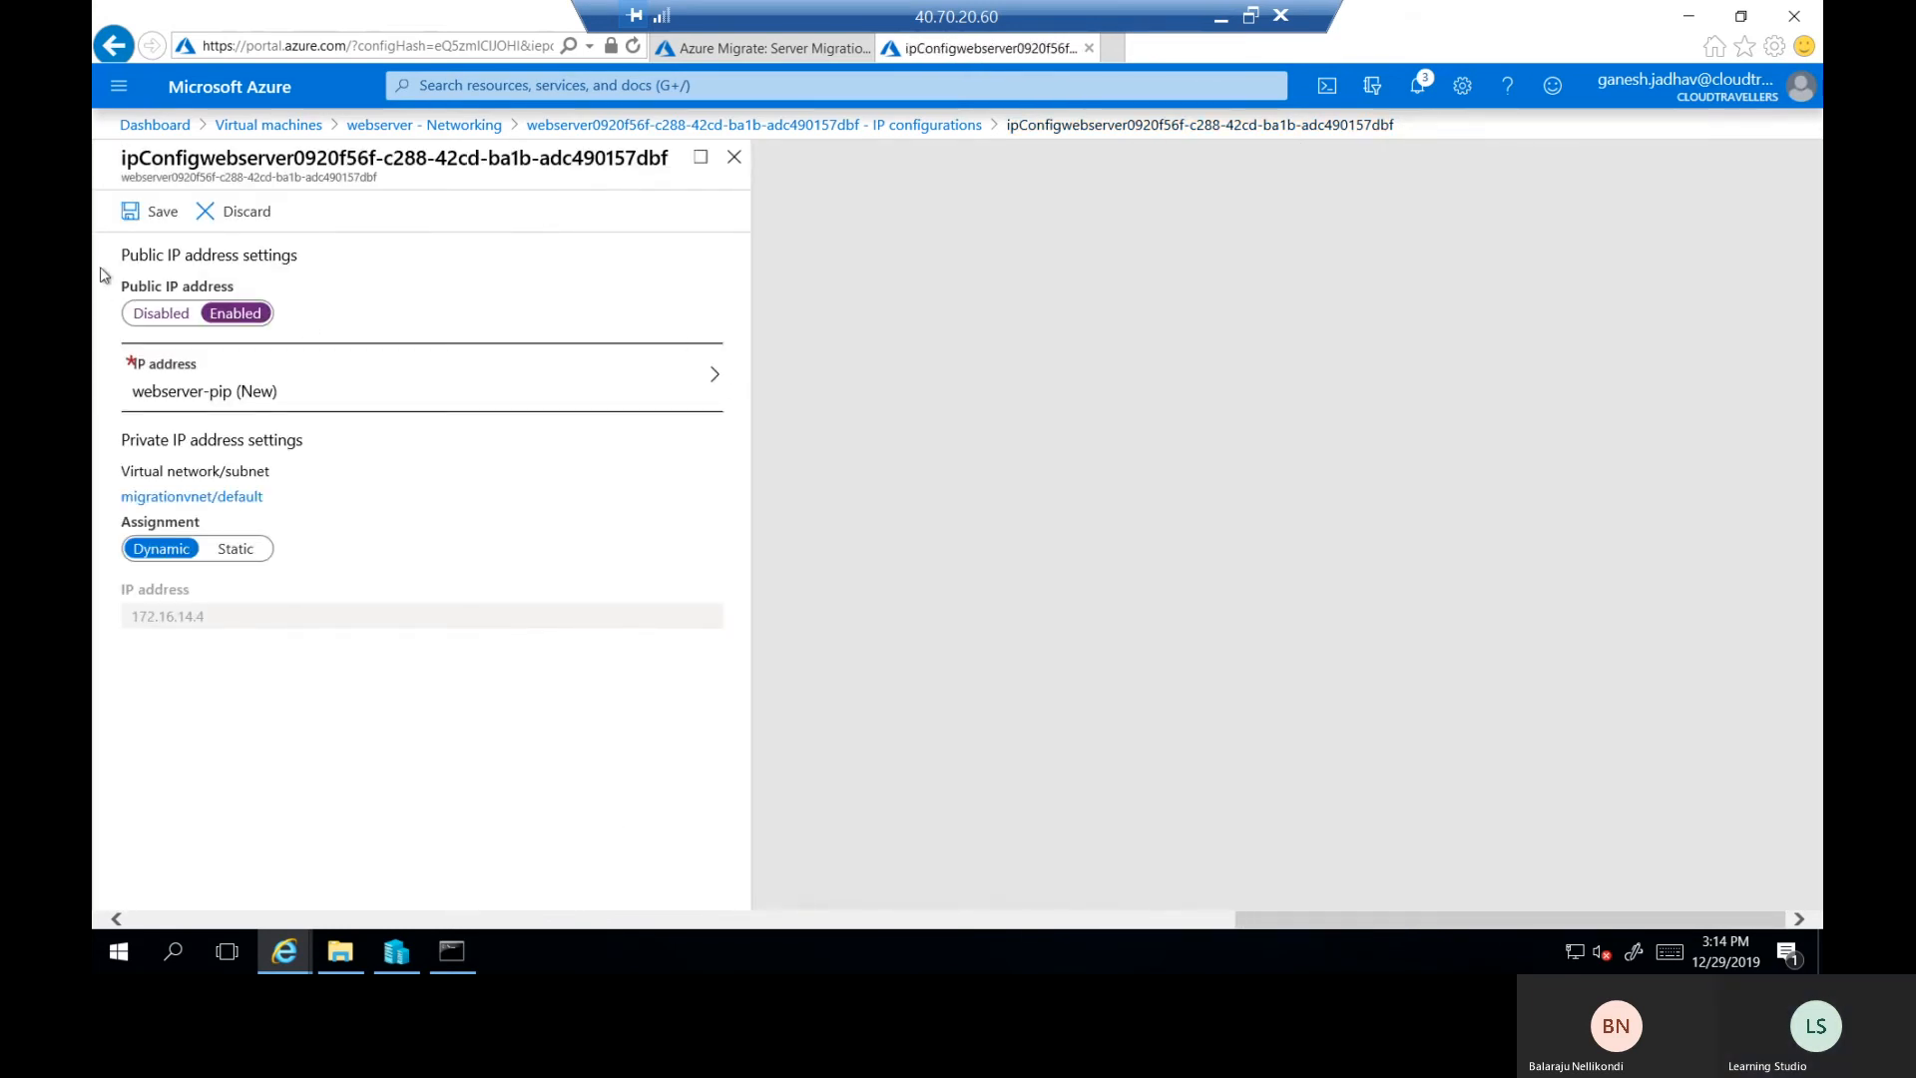
left_click(157, 214)
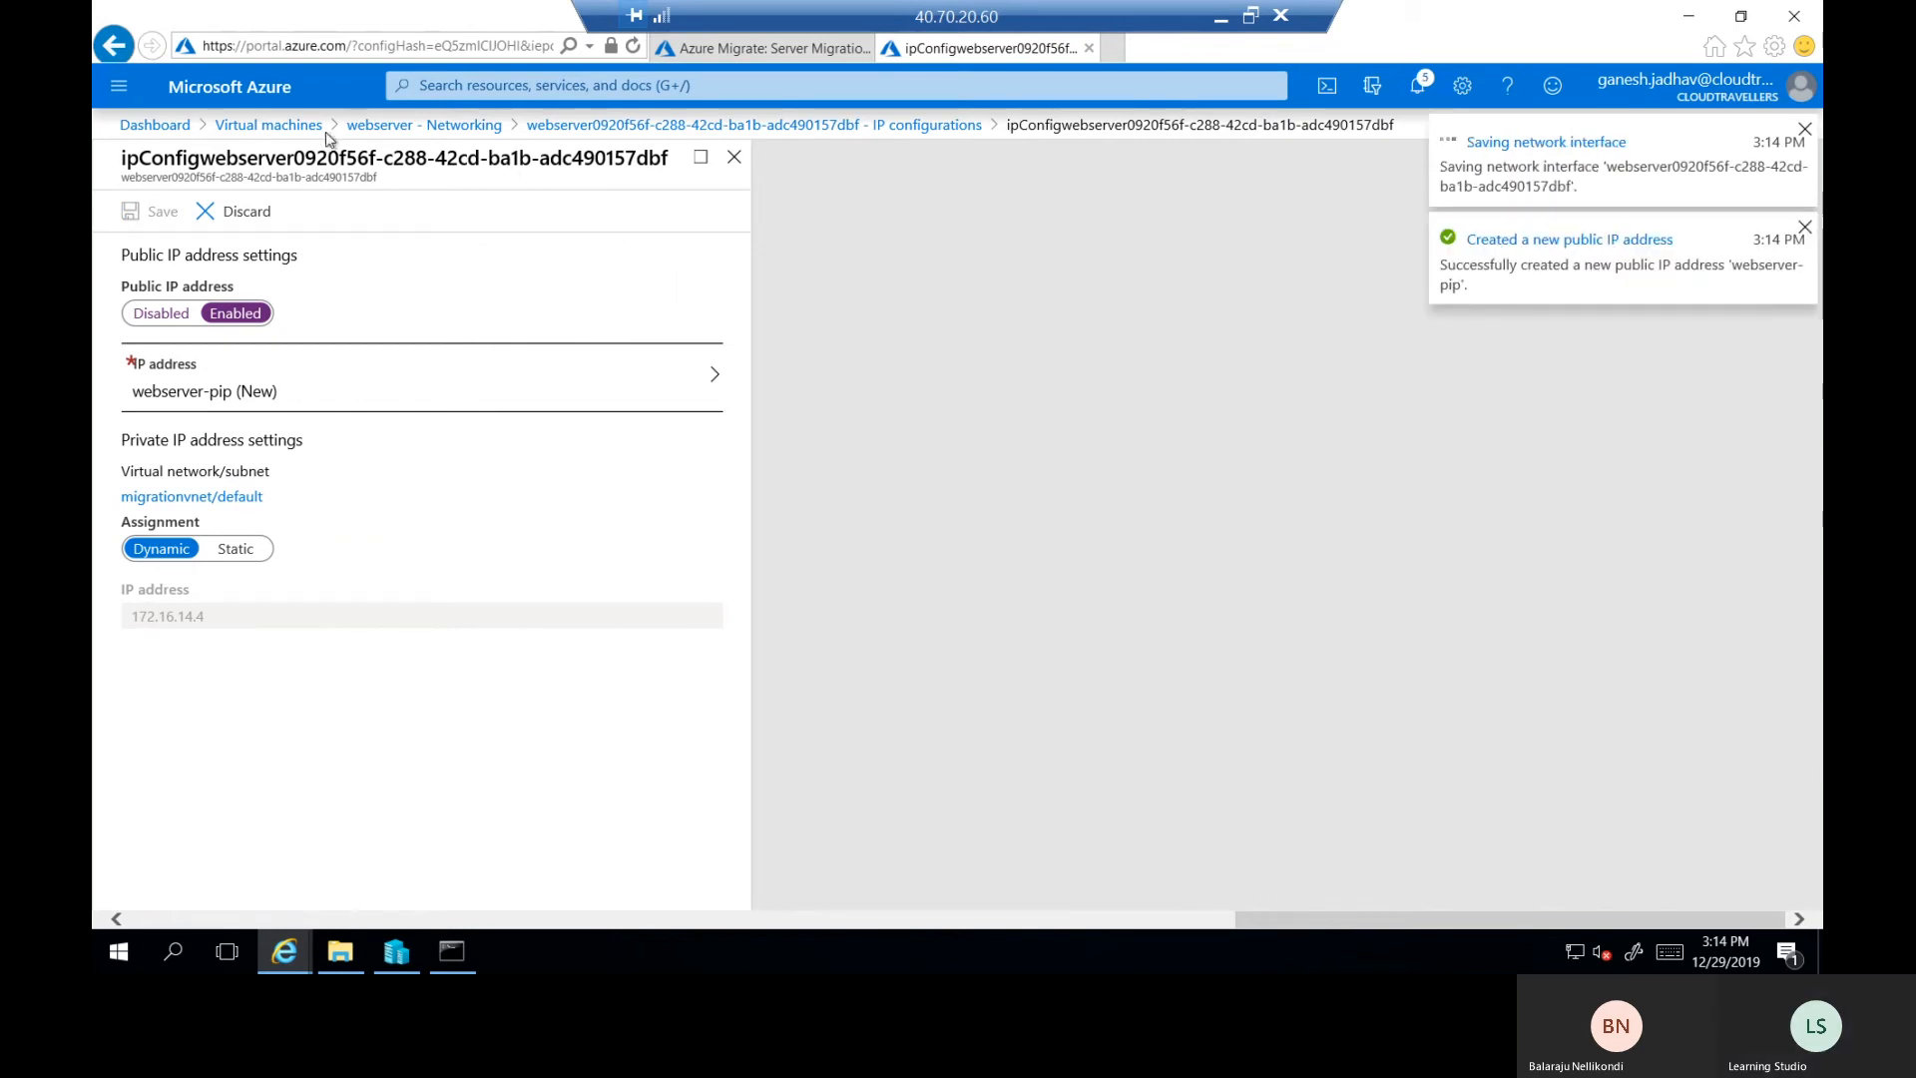
Return to the Virtual machines list, open the webserver's overview and copy its public IP address.
left_click(269, 124)
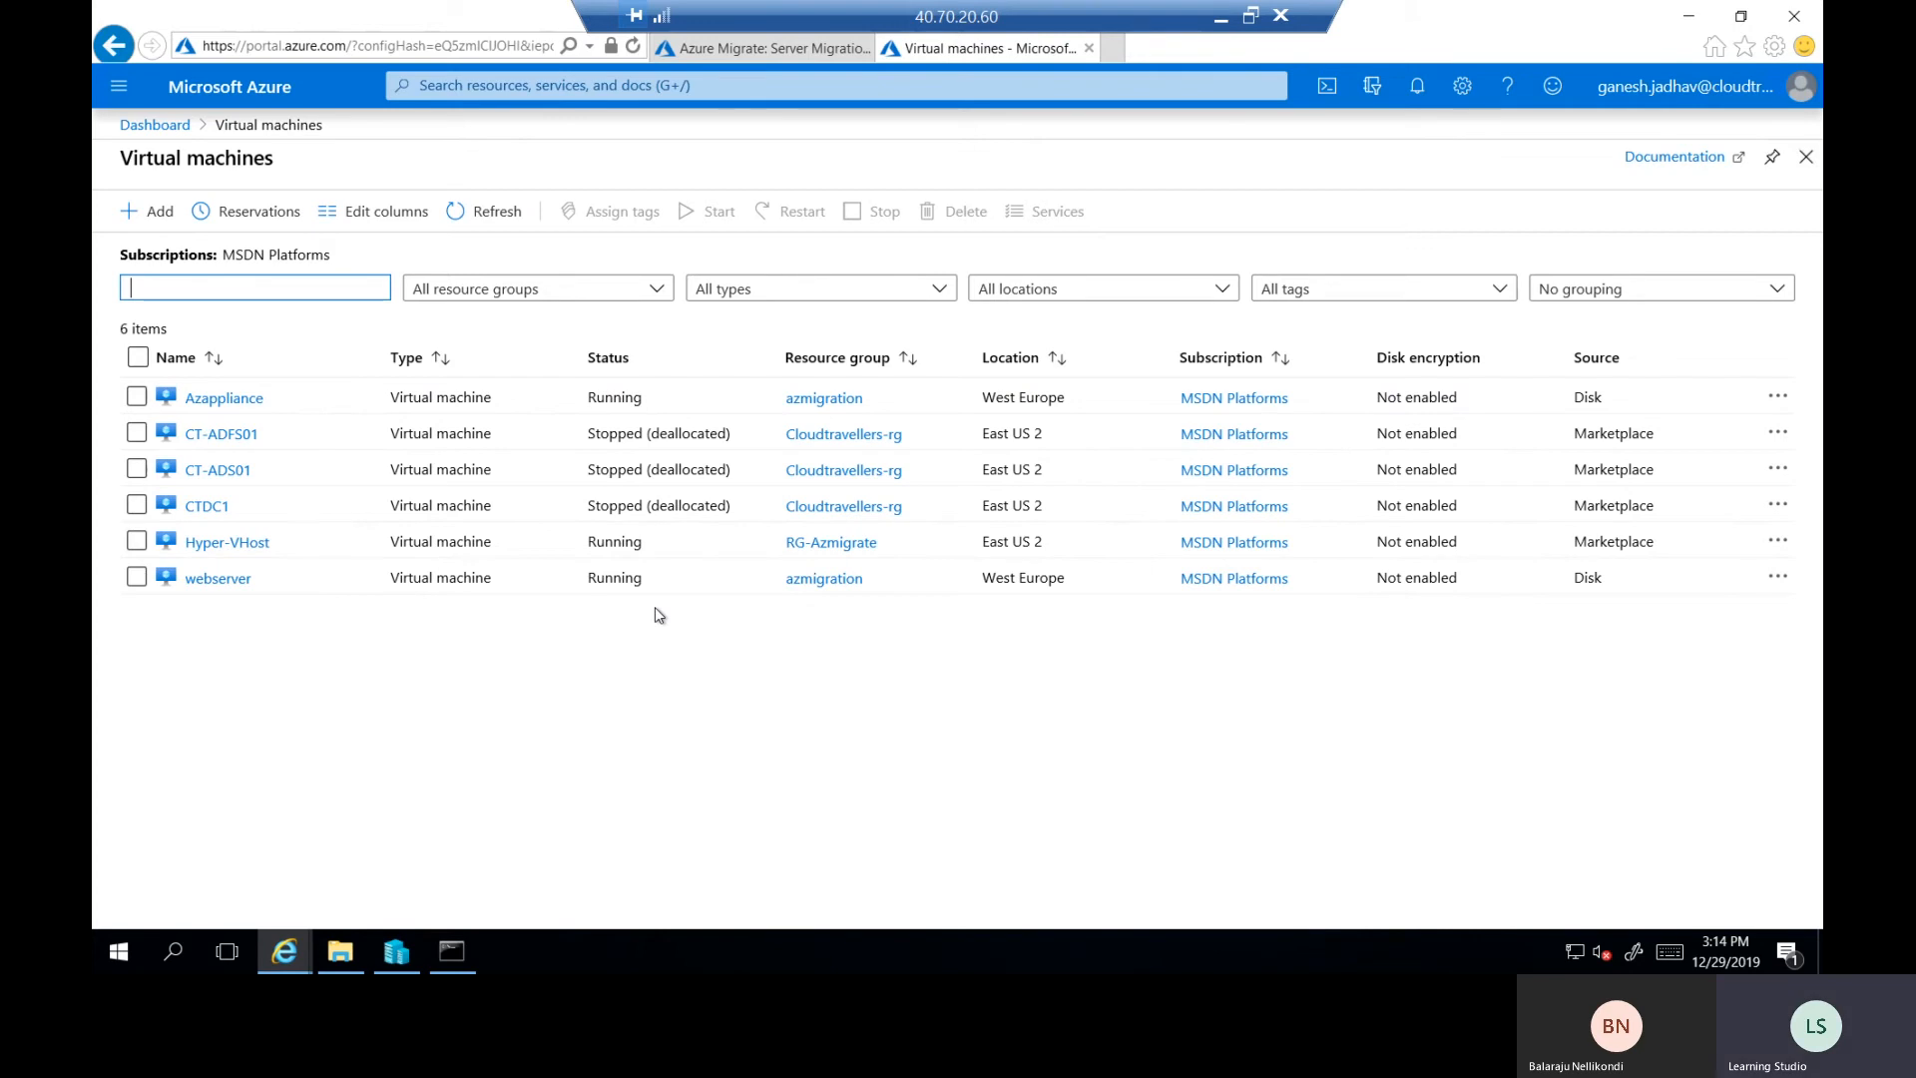
left_click(200, 581)
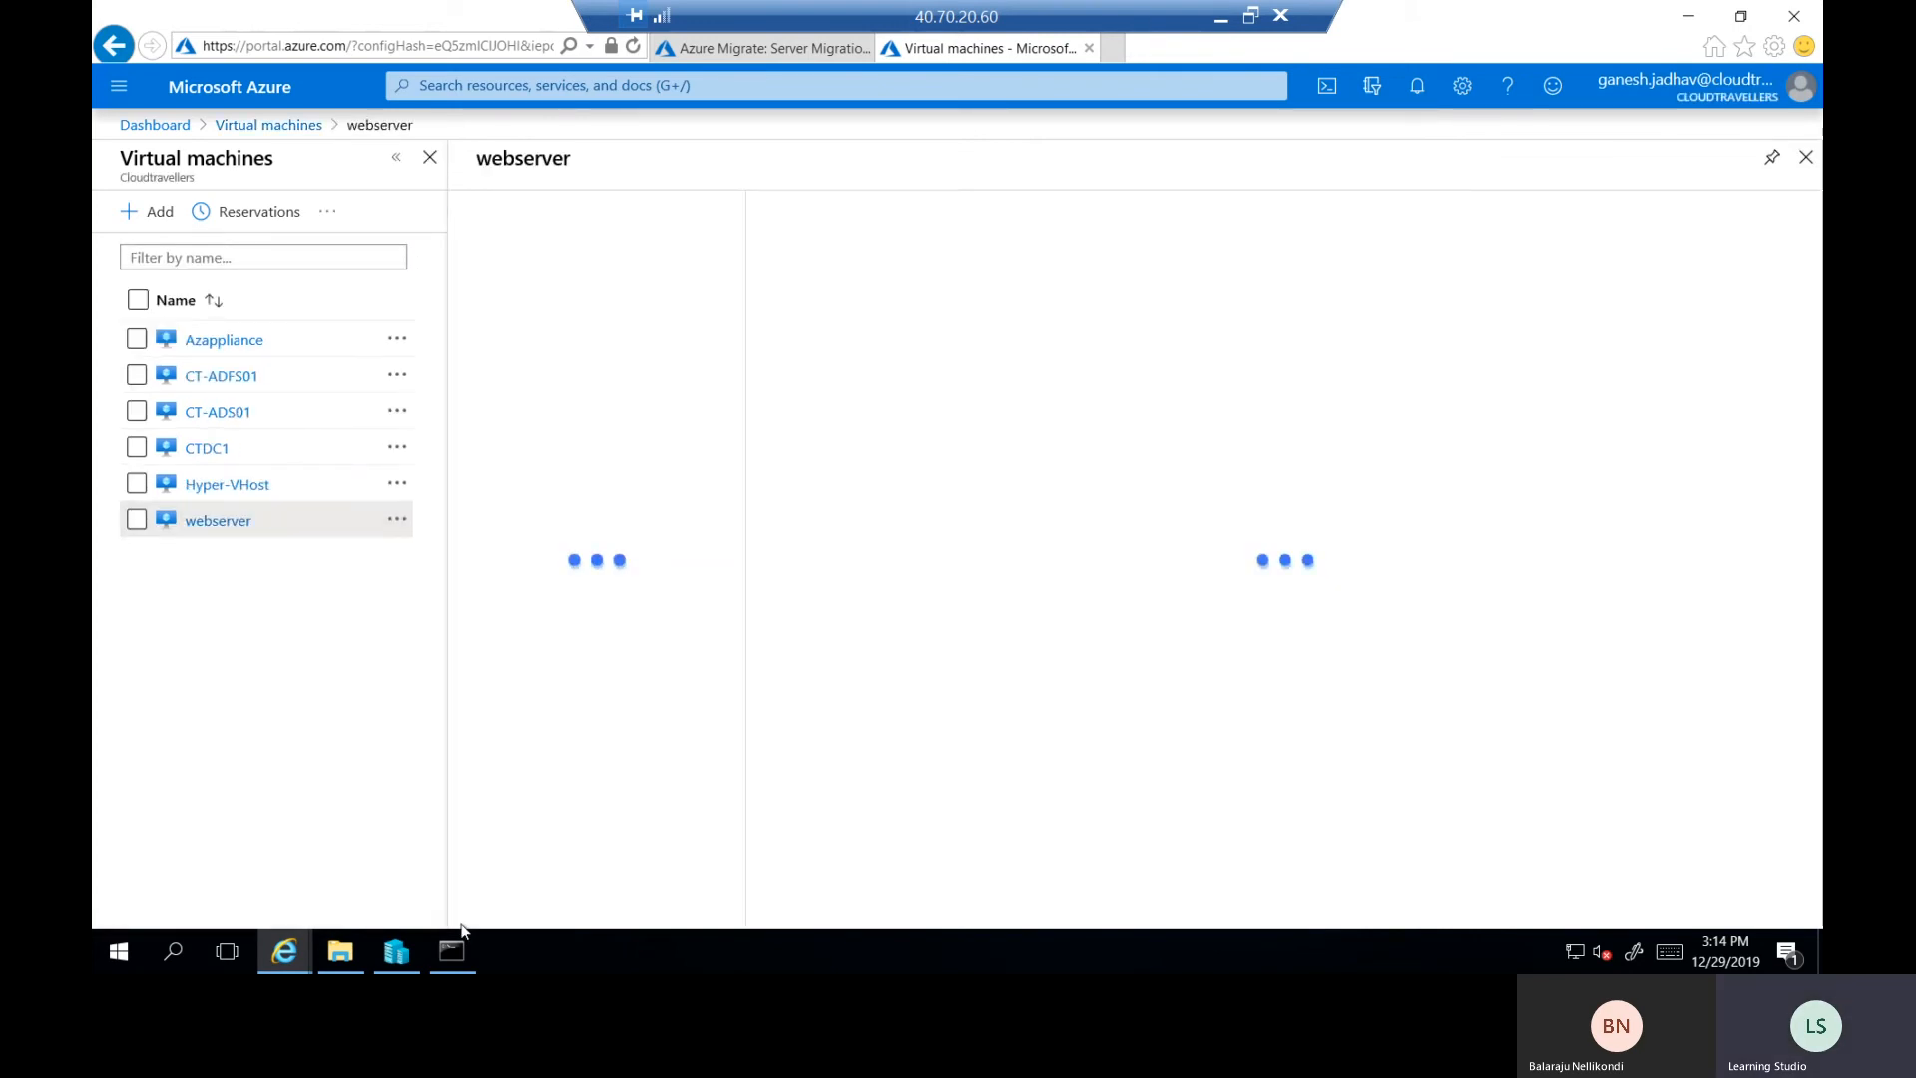
left_click(397, 955)
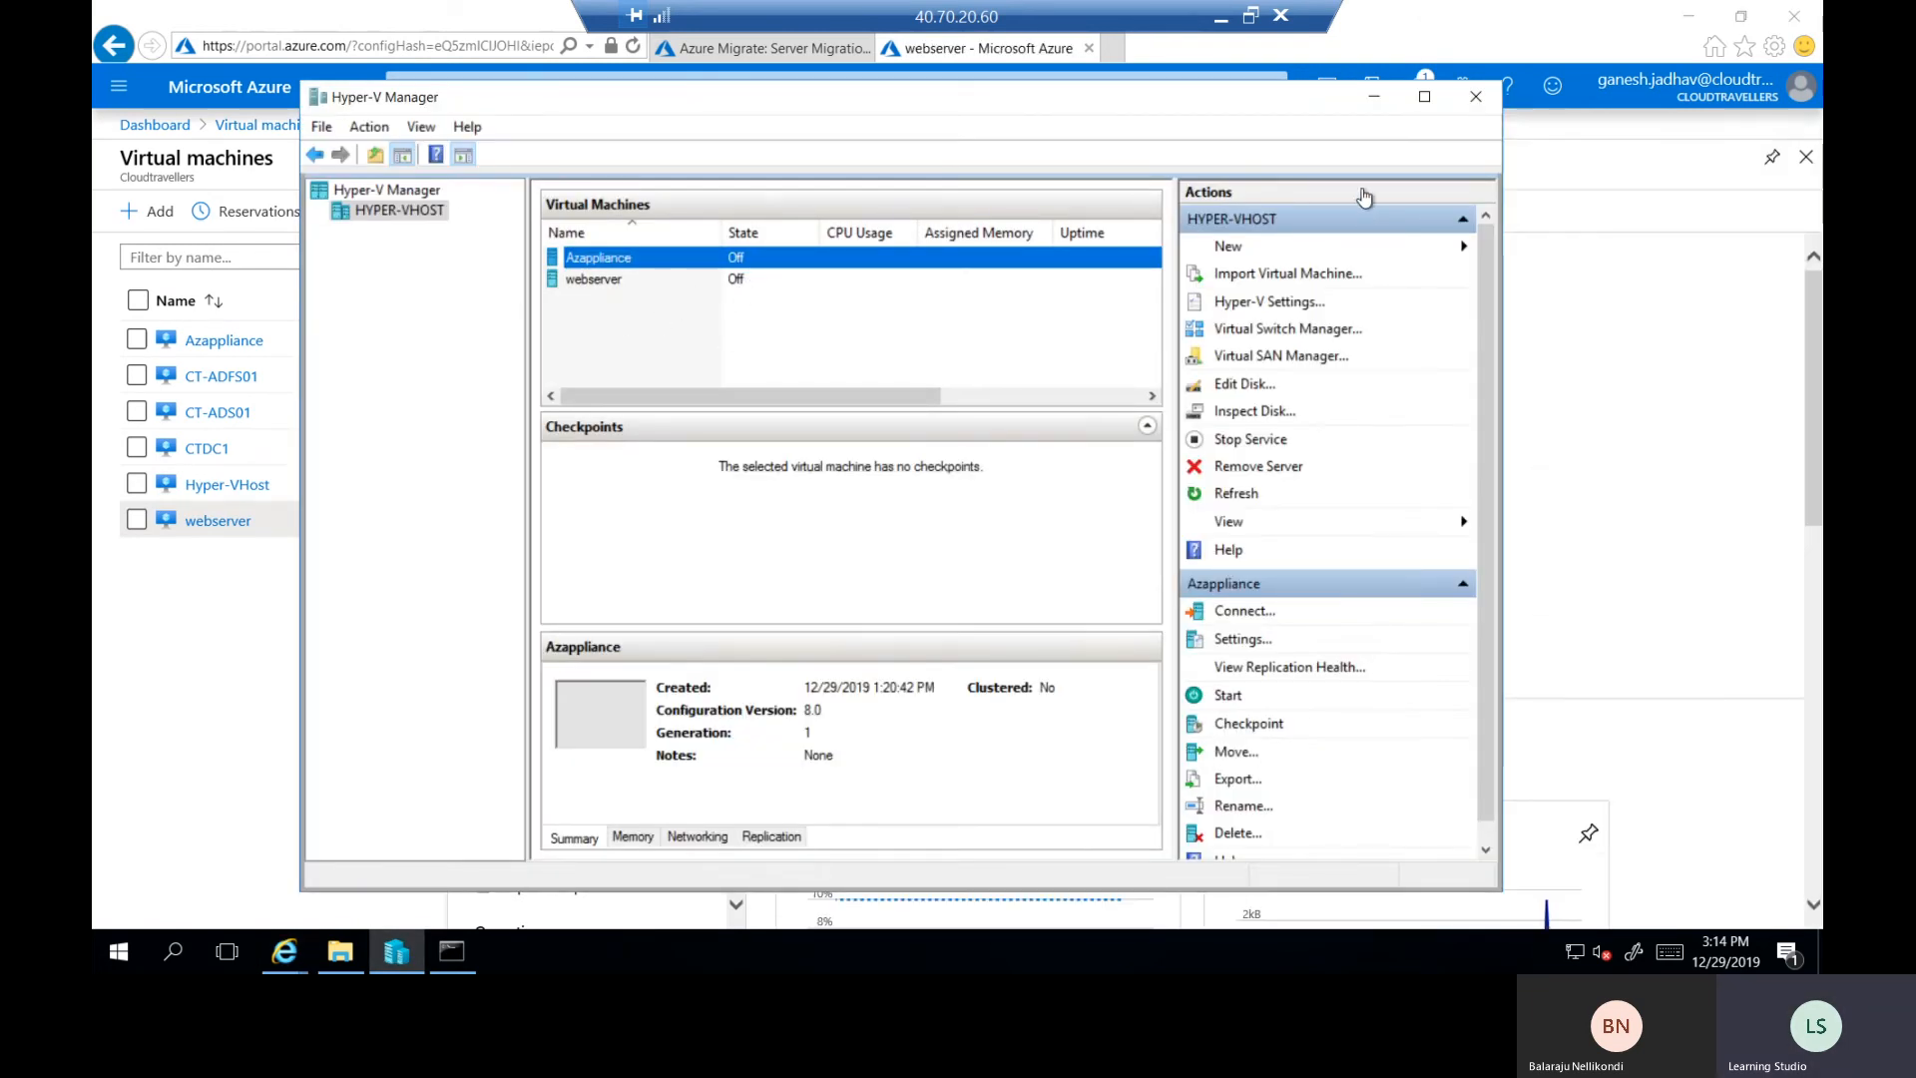
left_click(1374, 98)
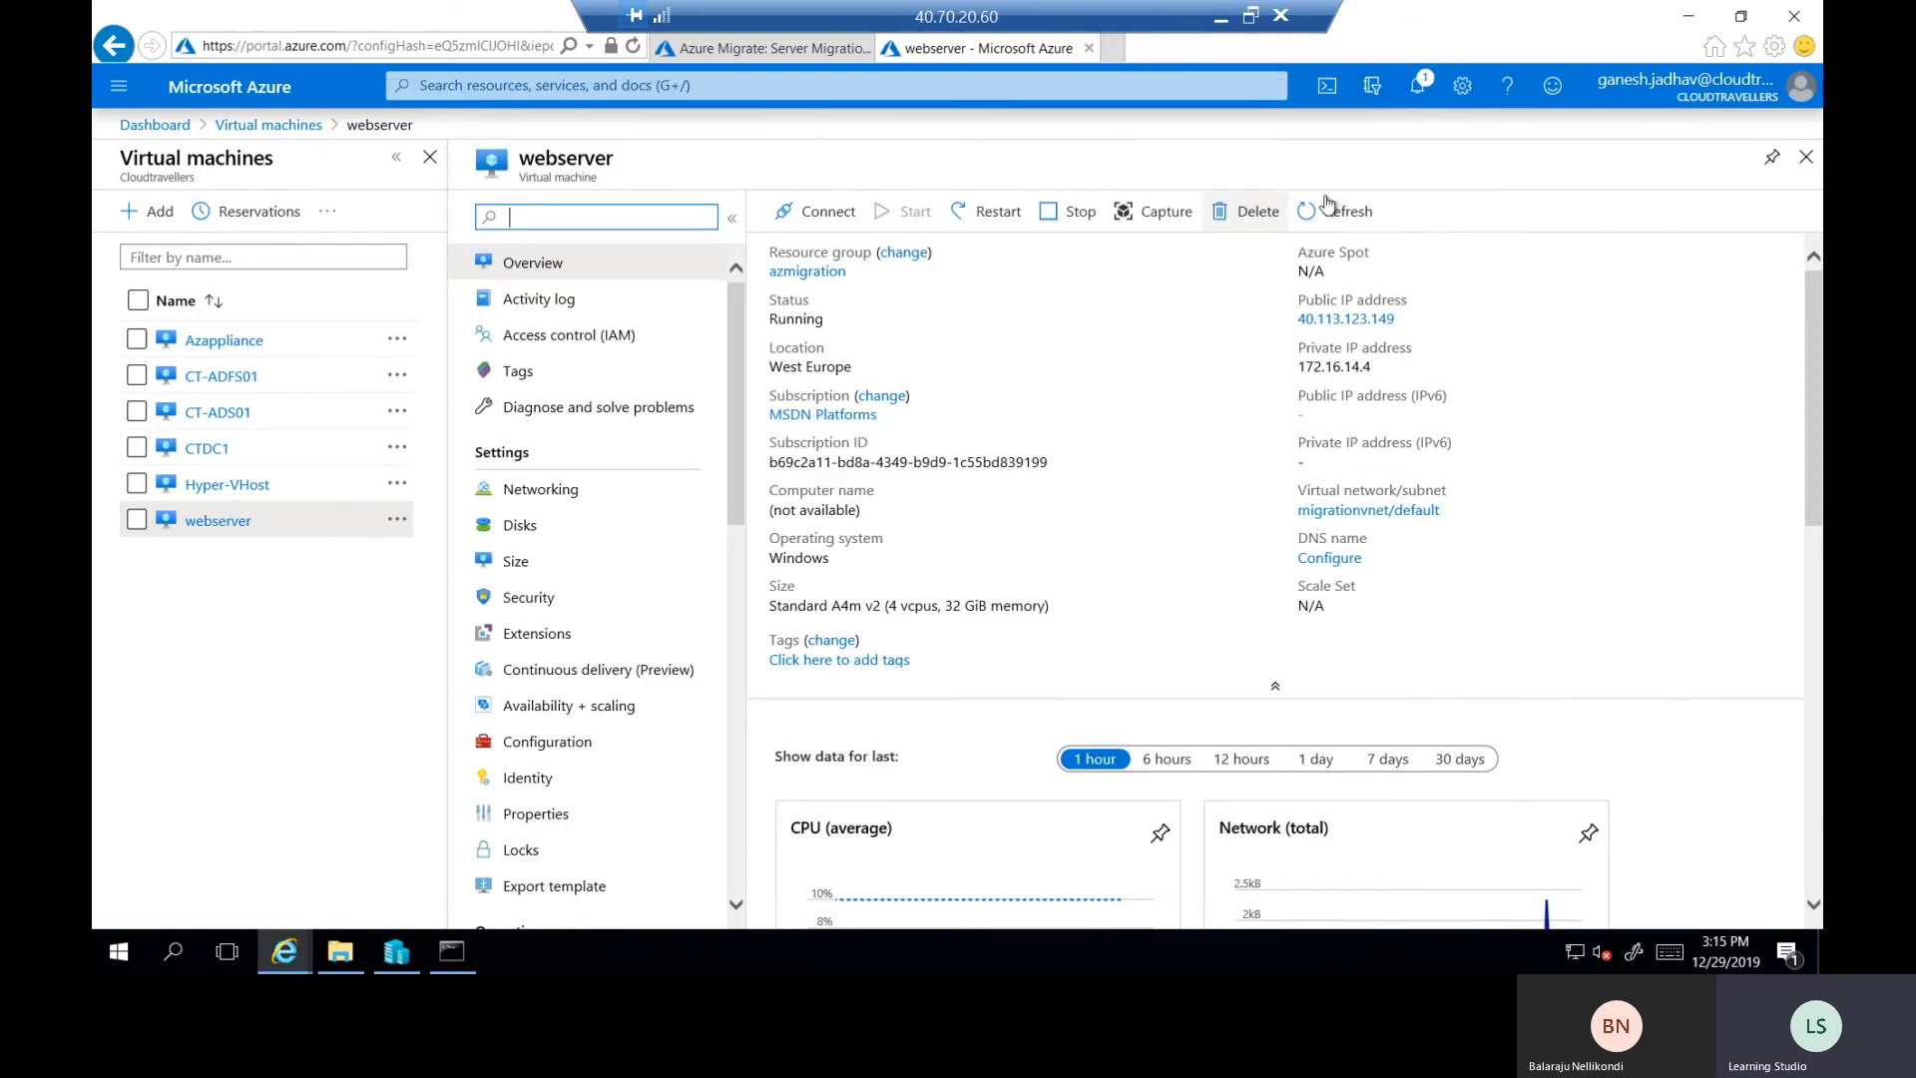
left_click(1409, 321)
left_click(1013, 530)
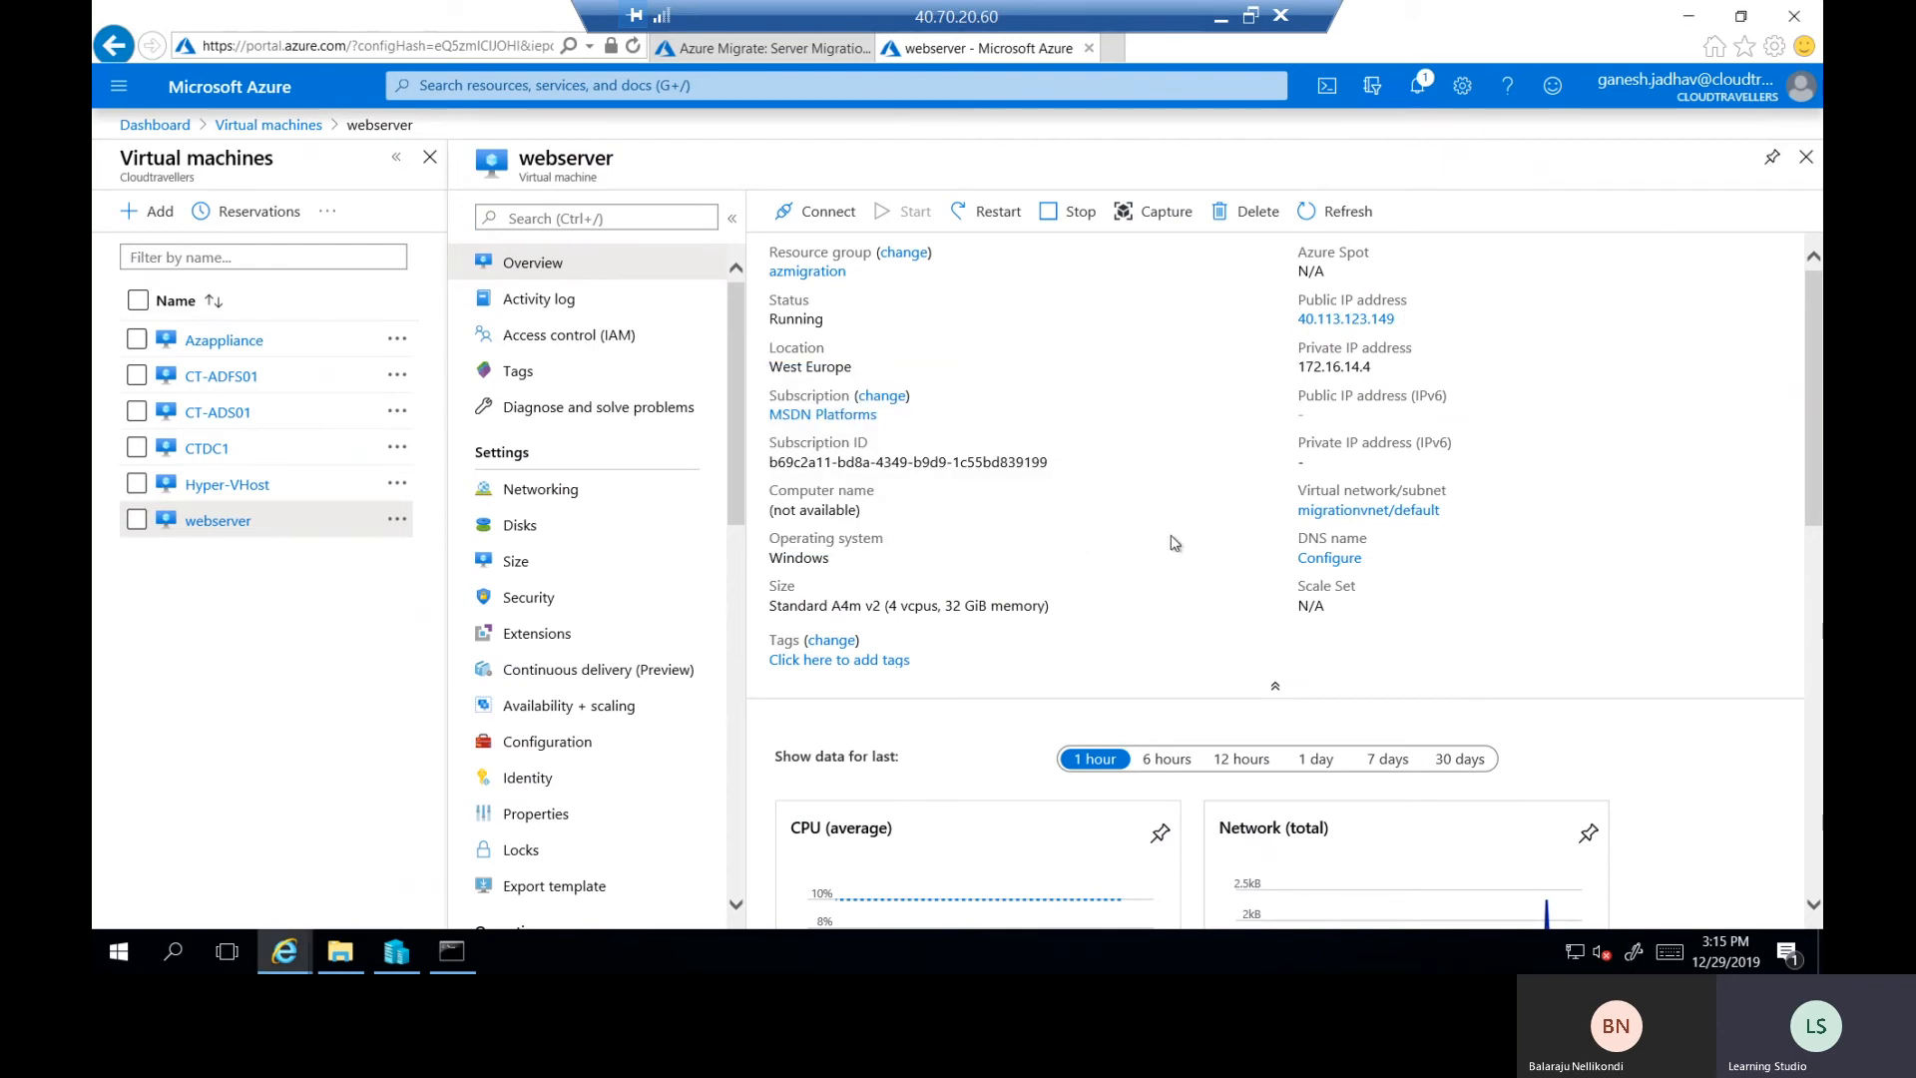
Leave the remote session and try to connect to 40.113.123.149 with Remote Desktop Connection (mstsc) from the local computer.
key("super+r")
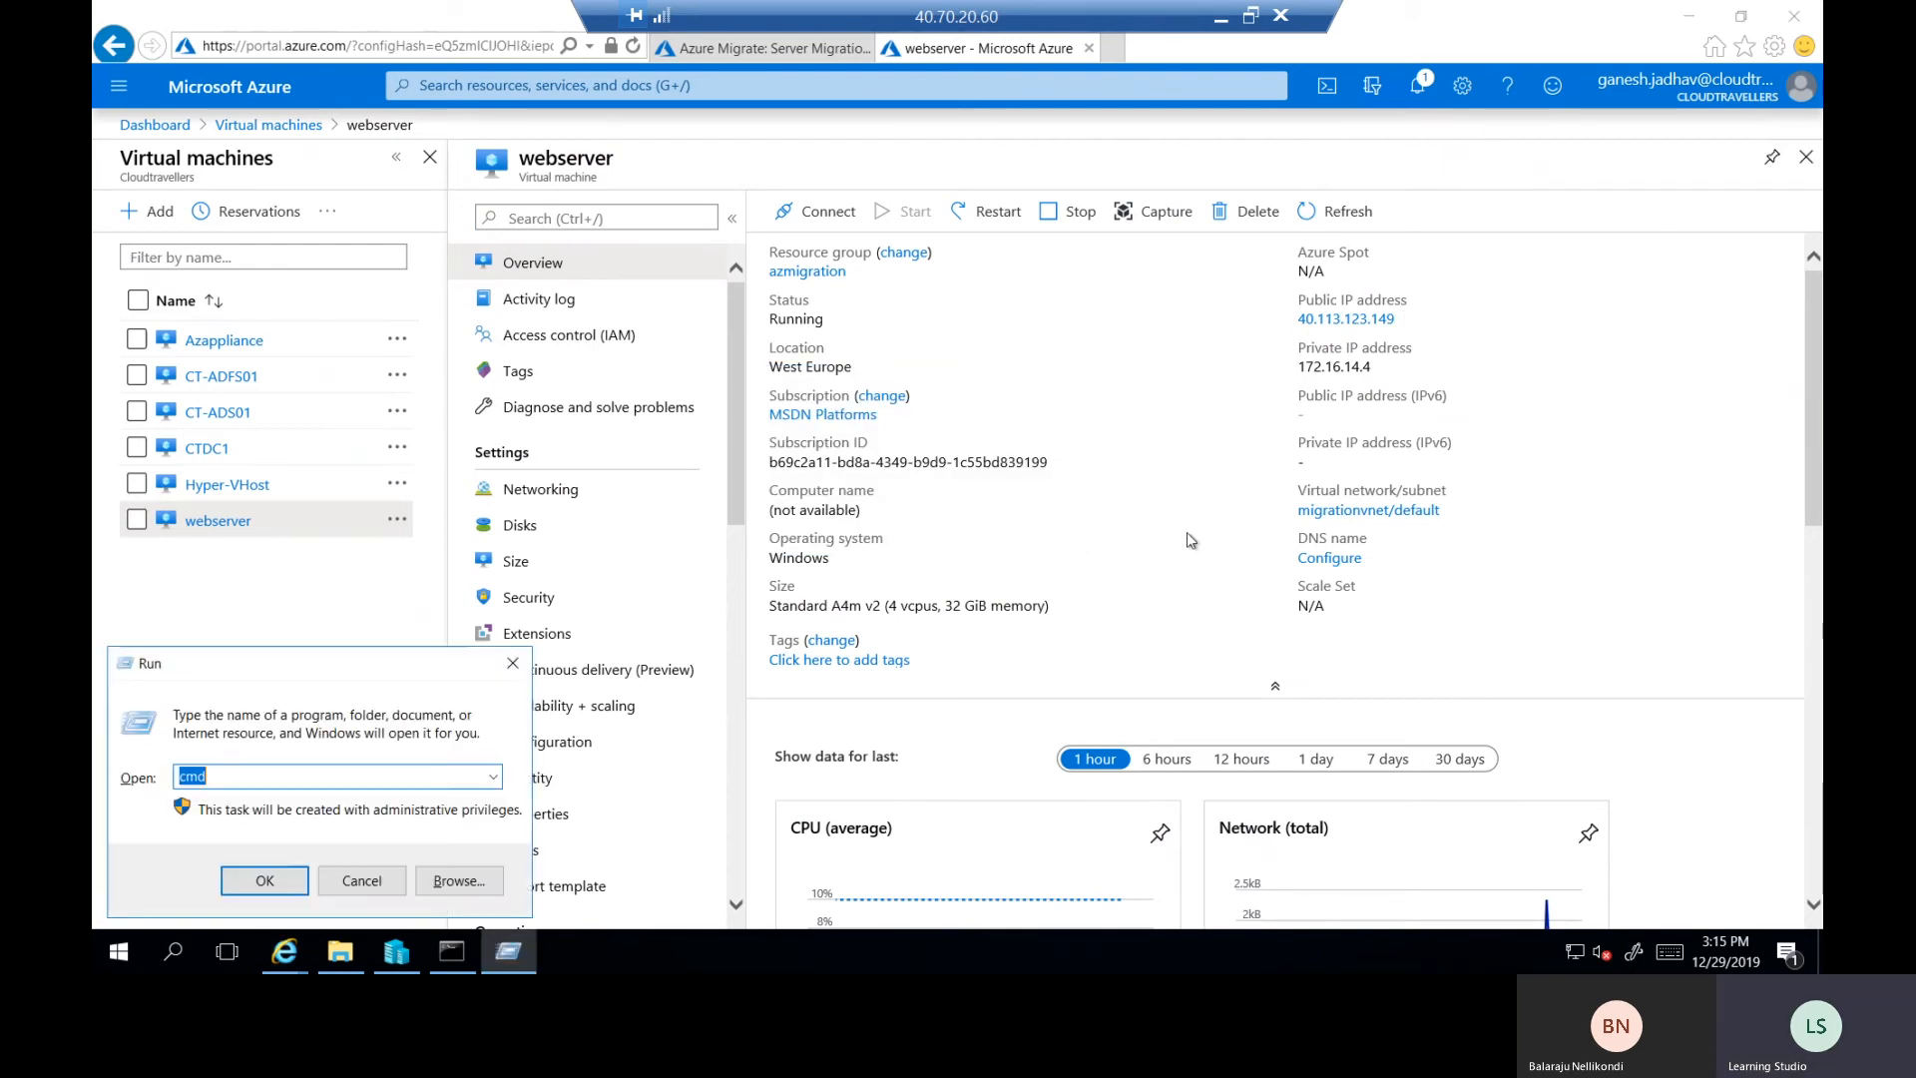
key("Escape")
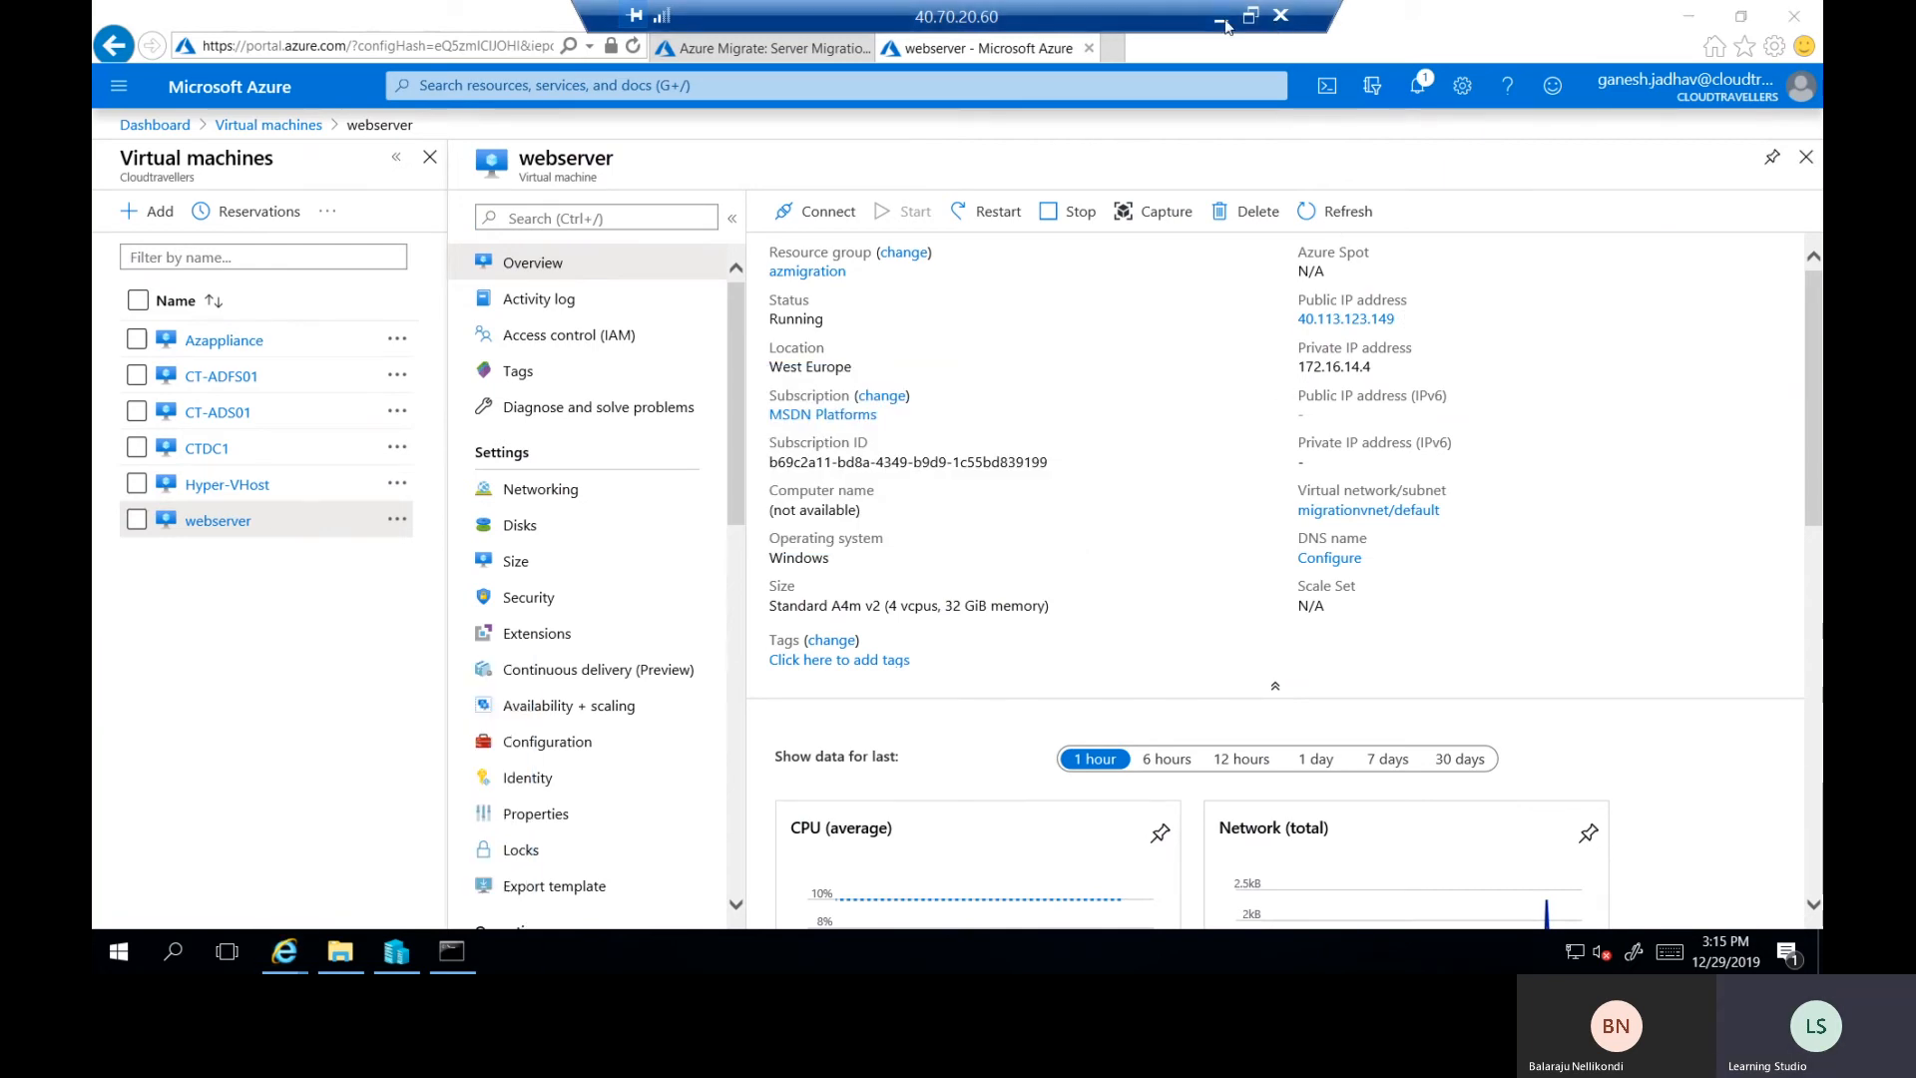
left_click(1221, 19)
key("super+r")
type("msts")
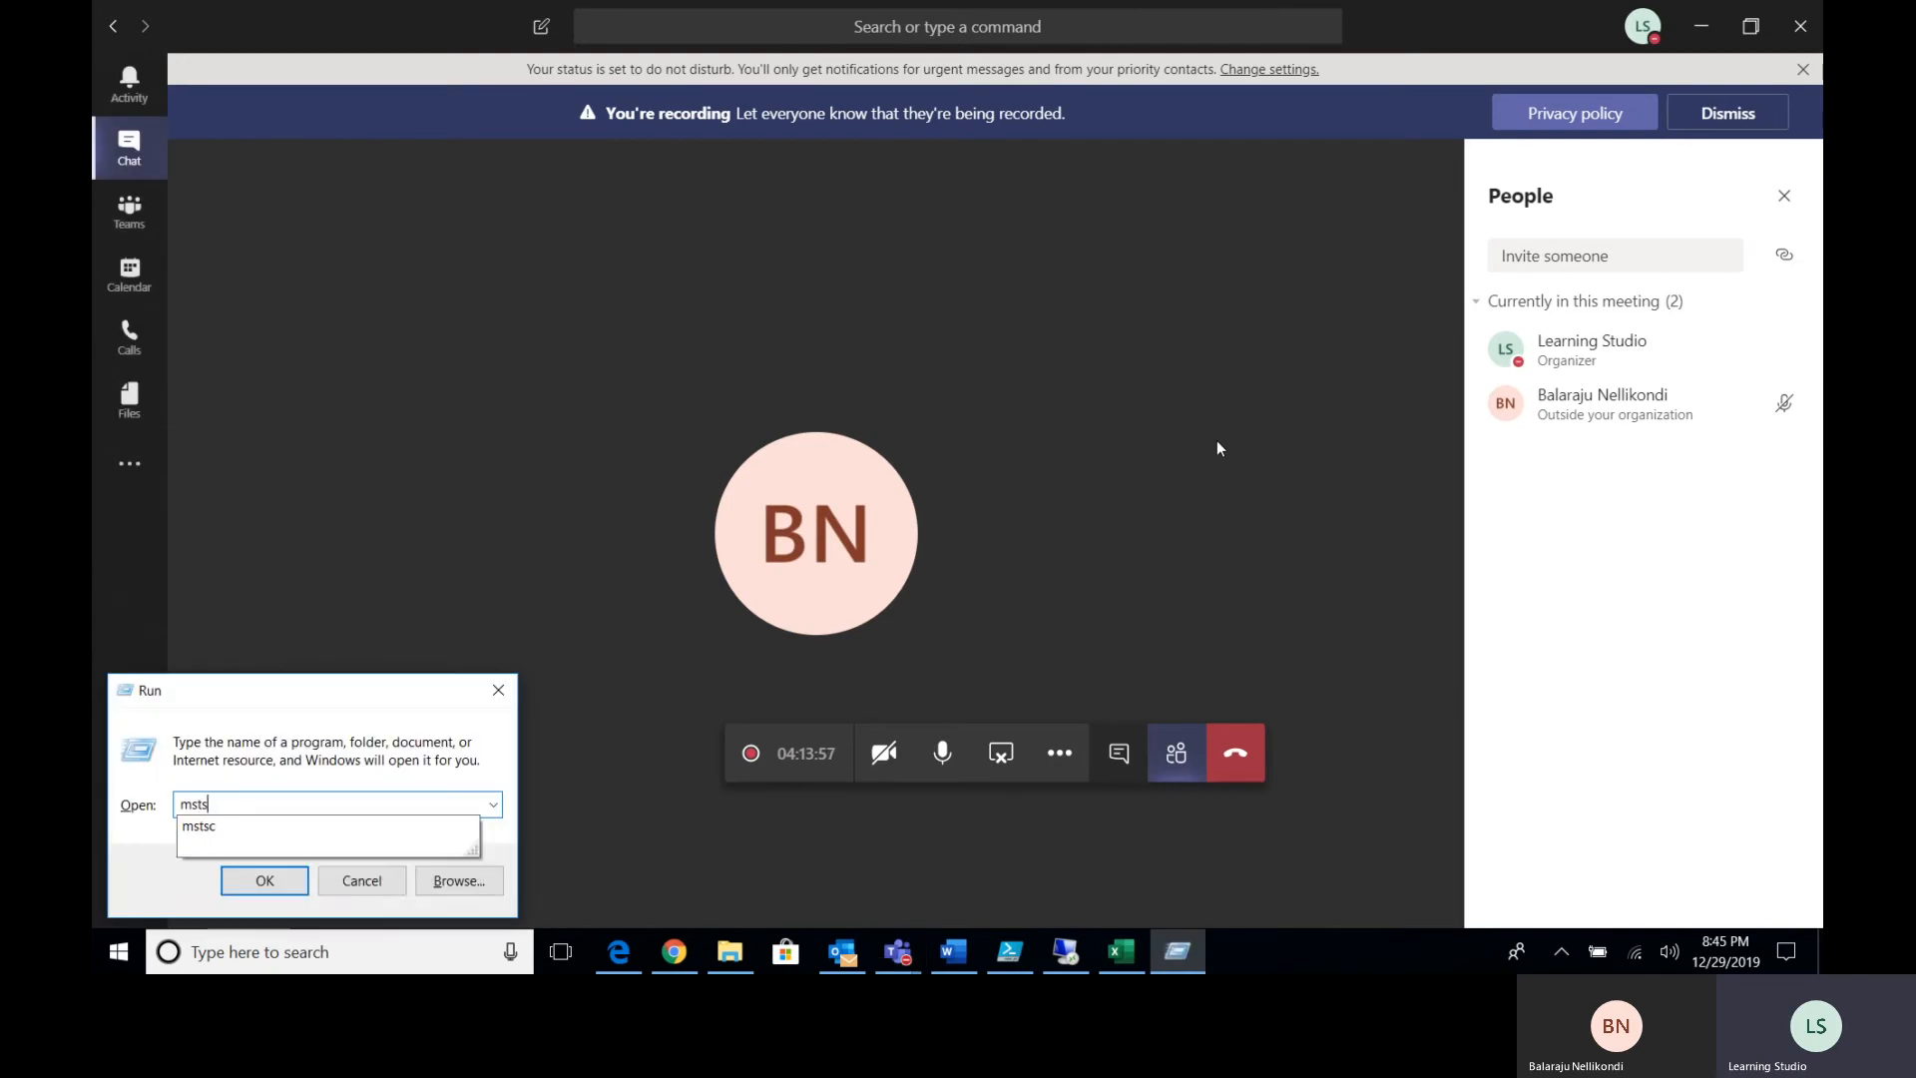
type("c")
key("Return")
key("ctrl+v")
key("Return")
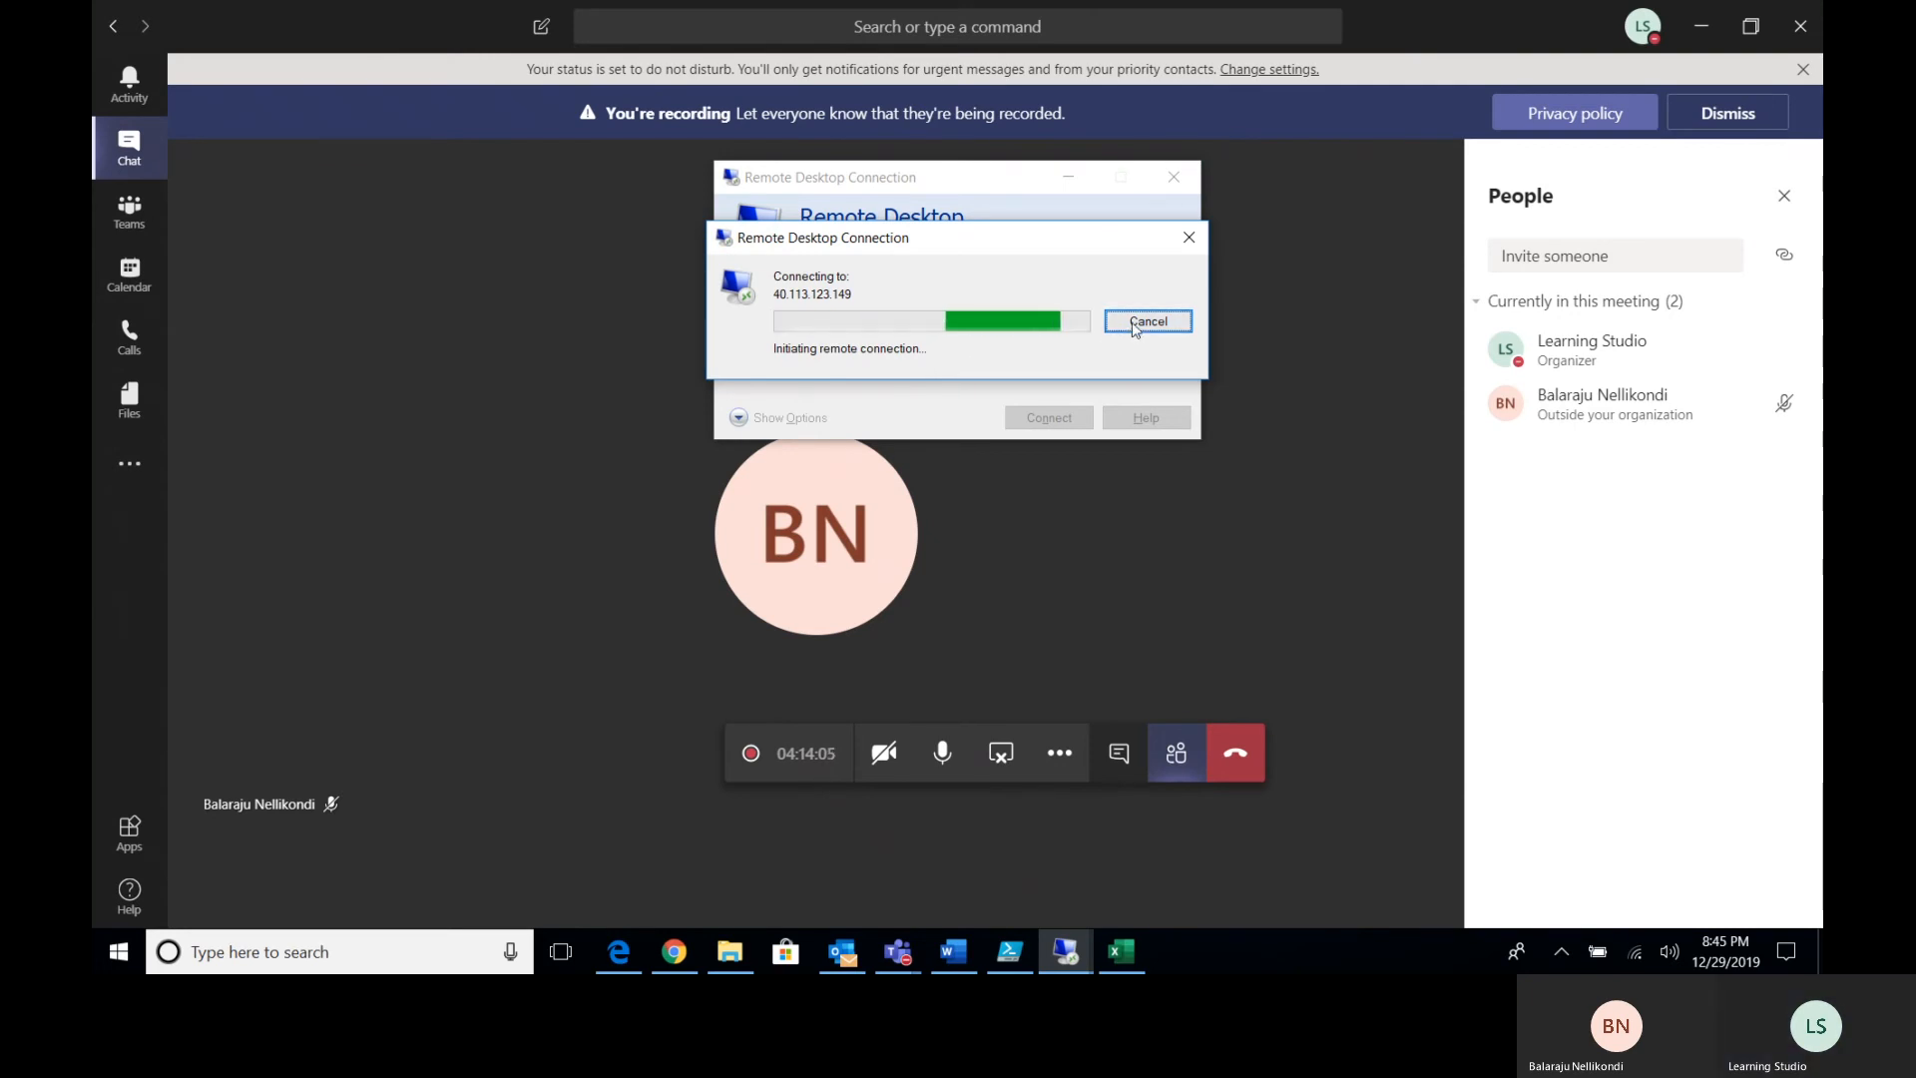
left_click(1148, 321)
left_click_drag(961, 197, 960, 197)
Switch to the Azure portal in the local browser and examine the webserver's boot diagnostics screenshot.
left_click(1702, 26)
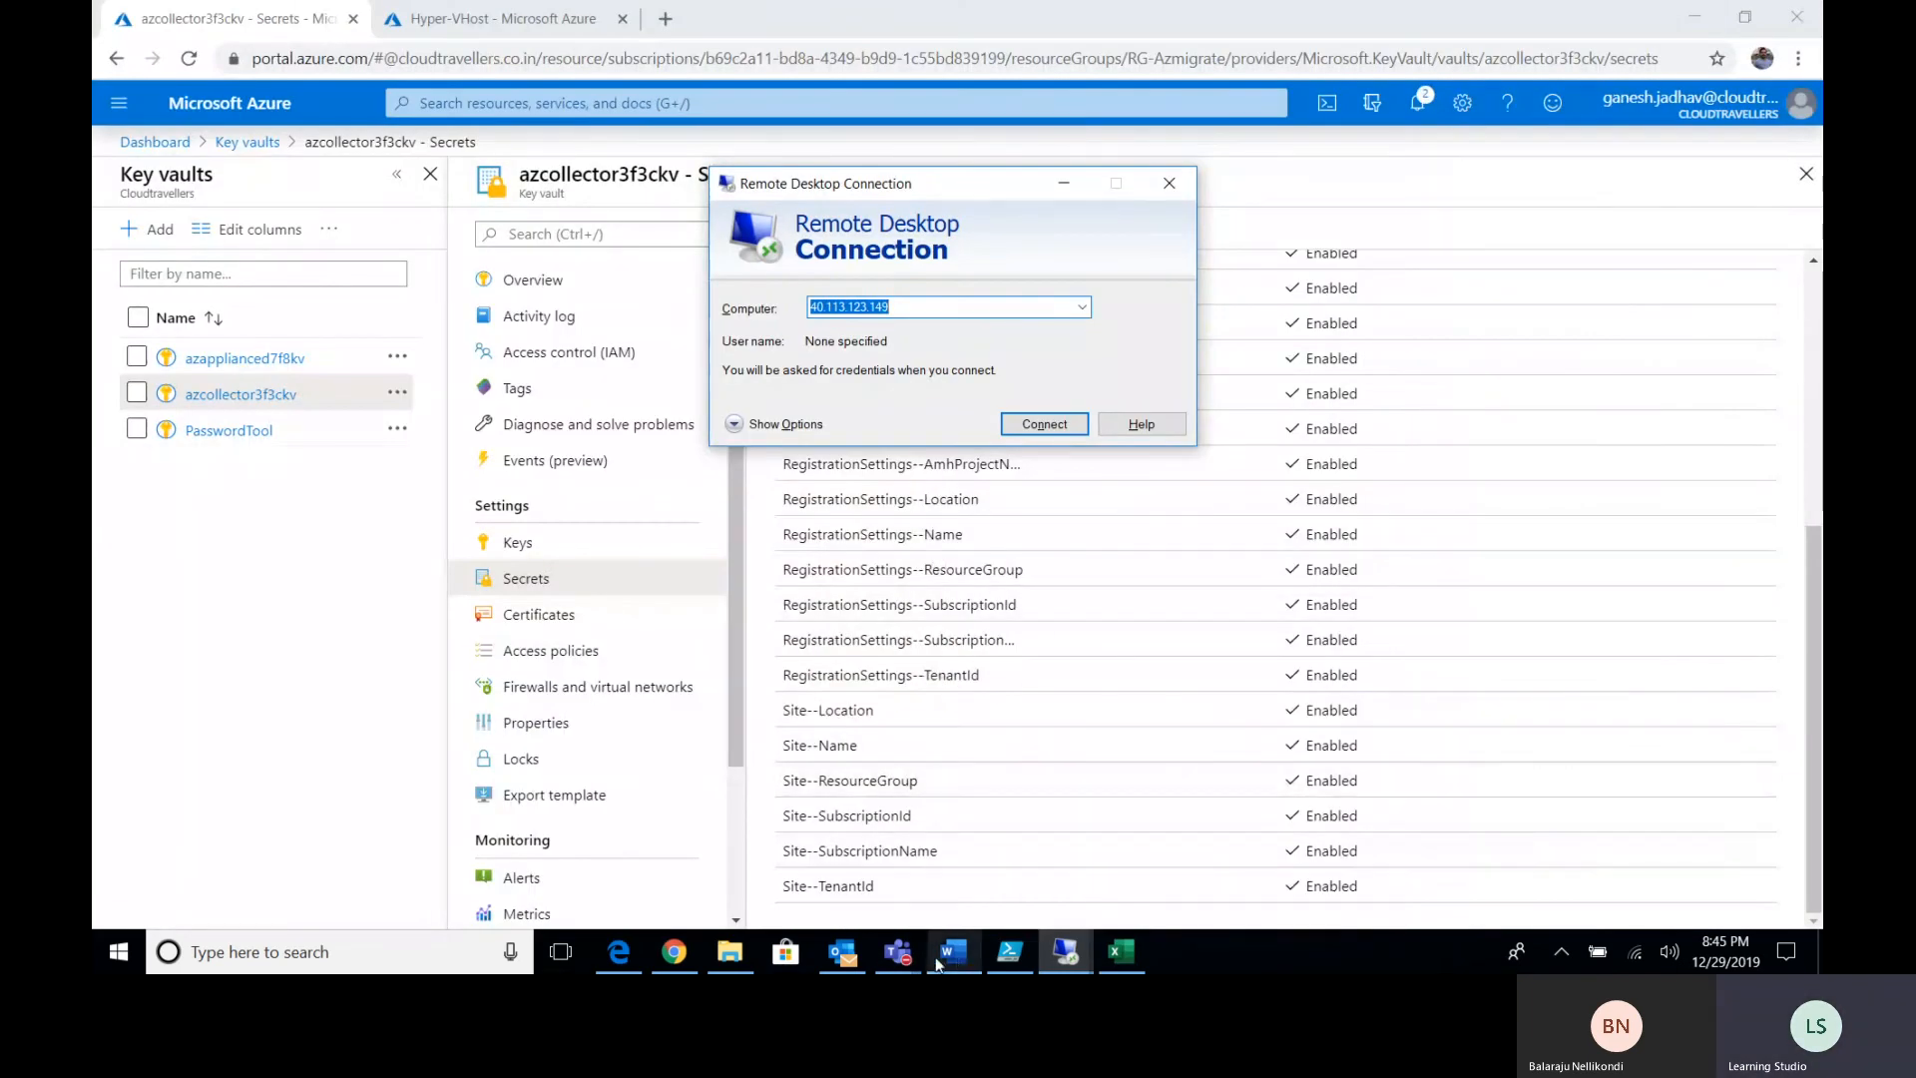
left_click(461, 18)
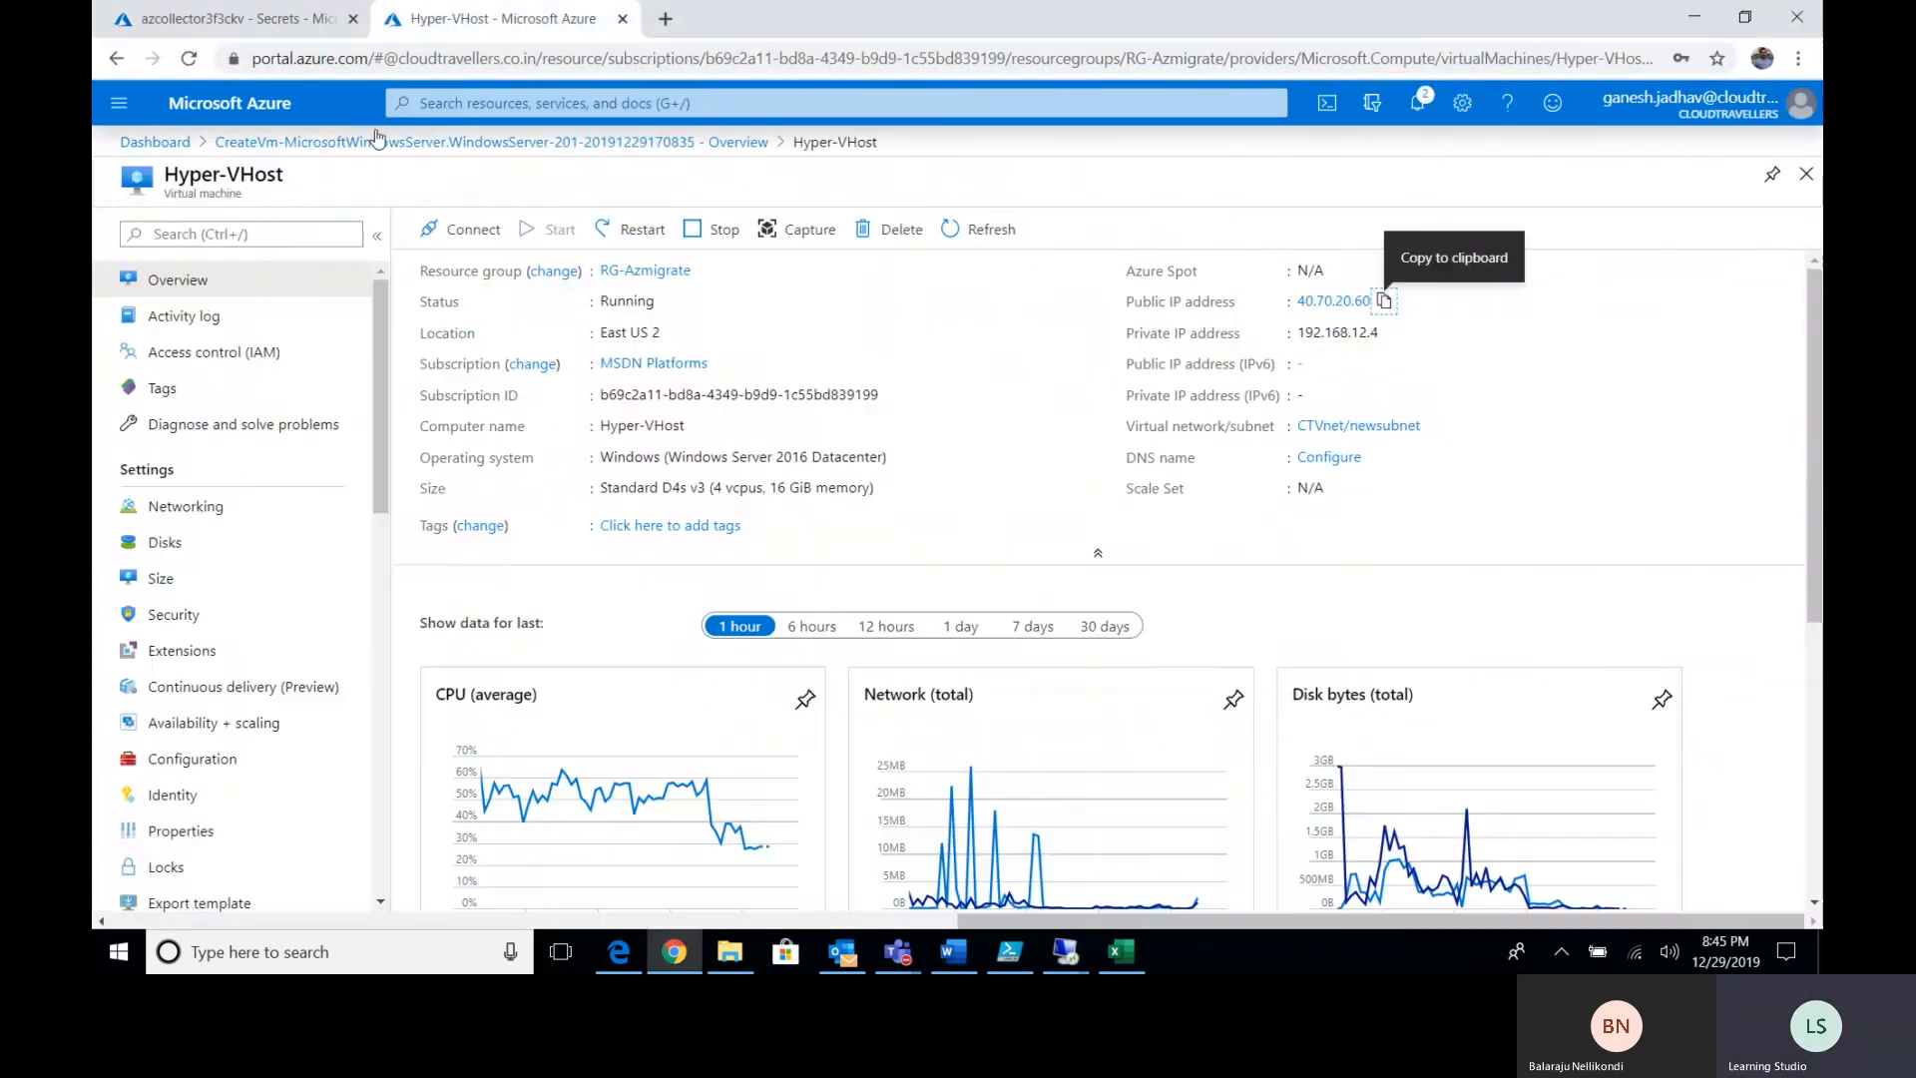
left_click(119, 104)
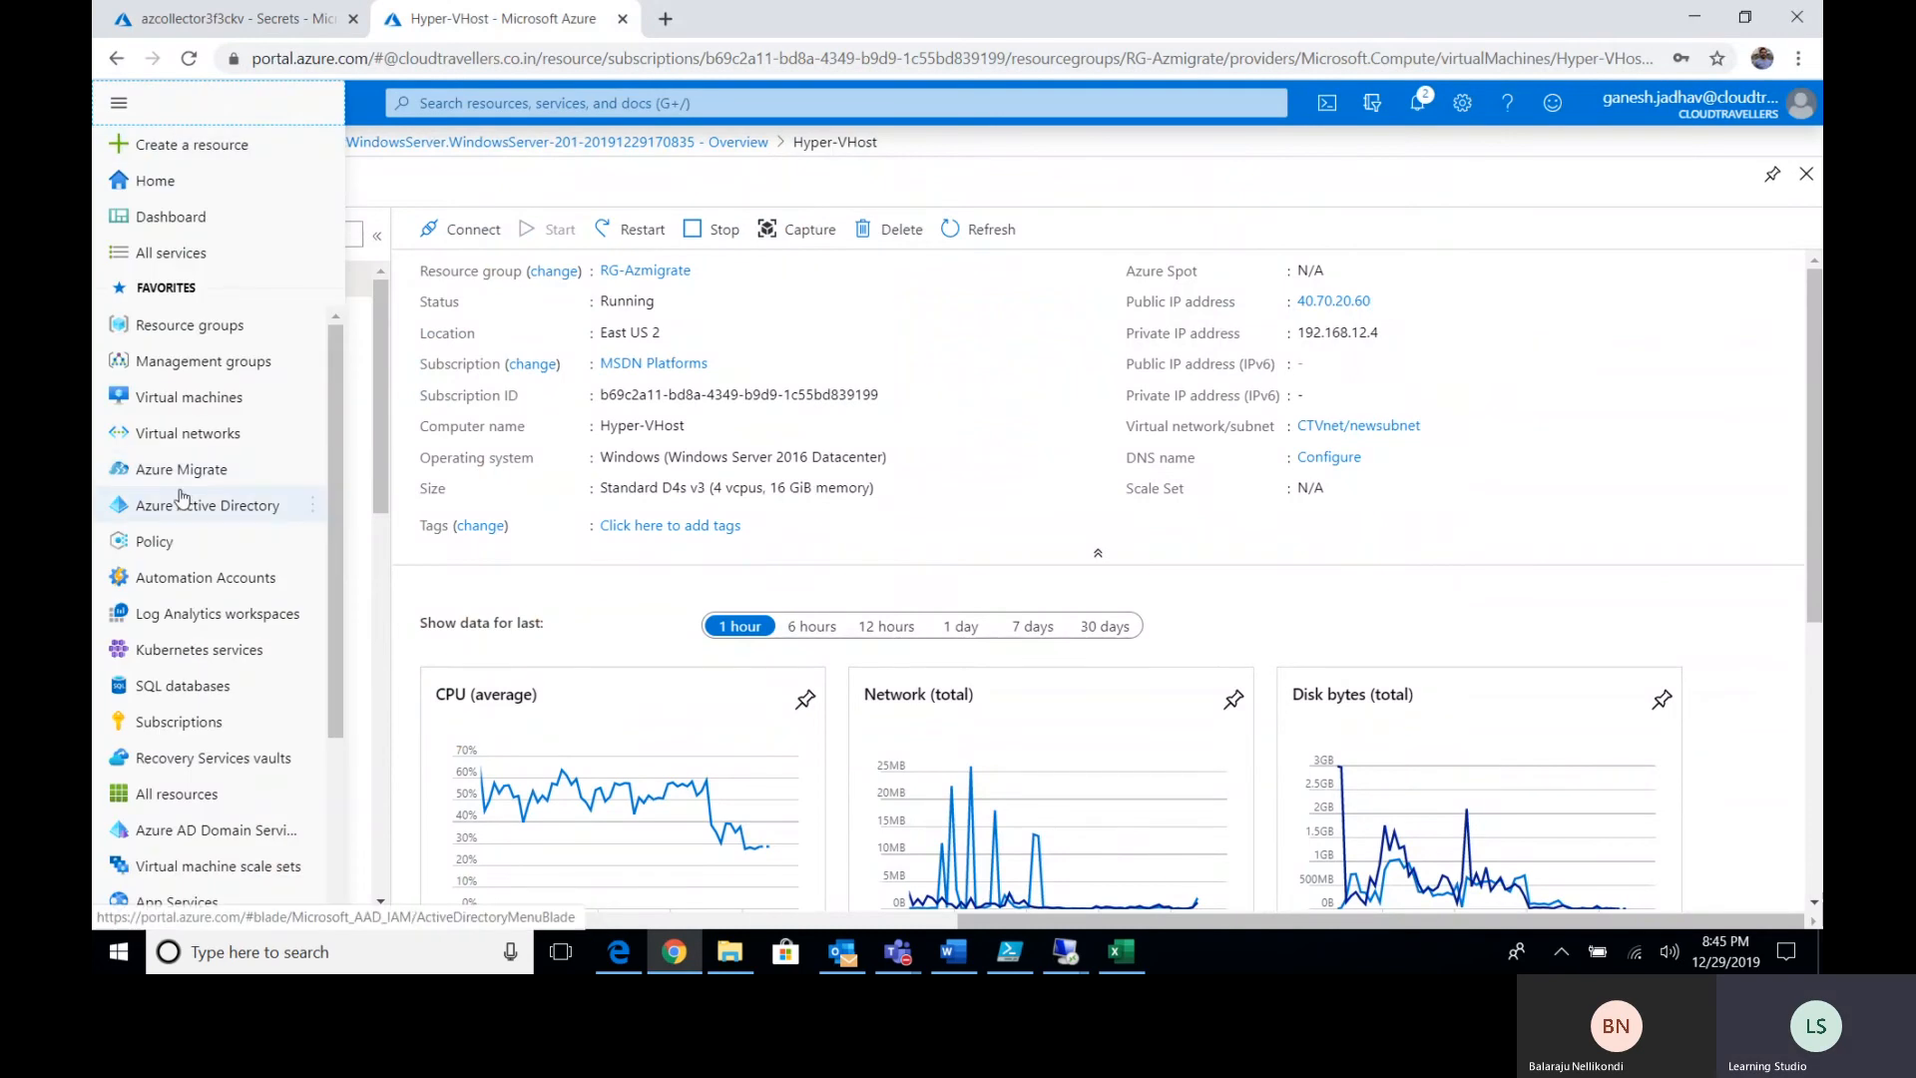
left_click(214, 387)
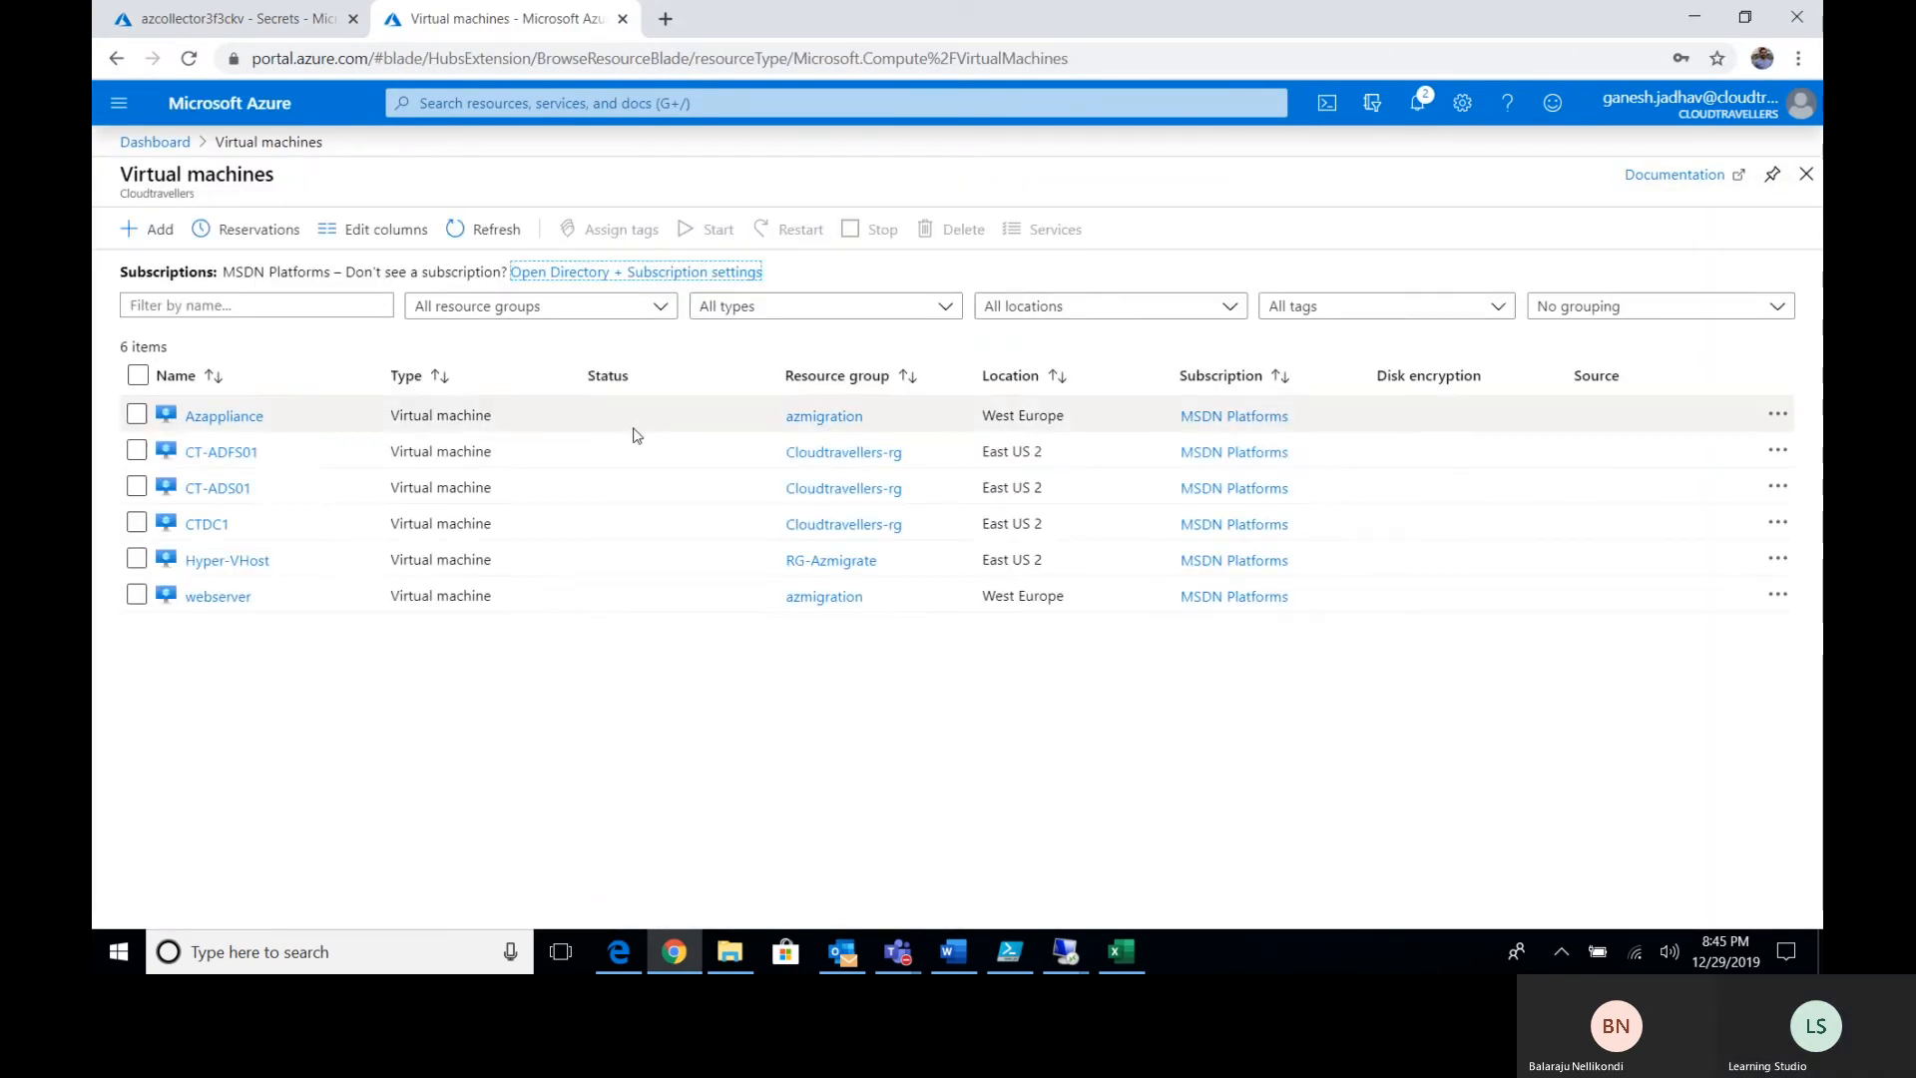
left_click(218, 597)
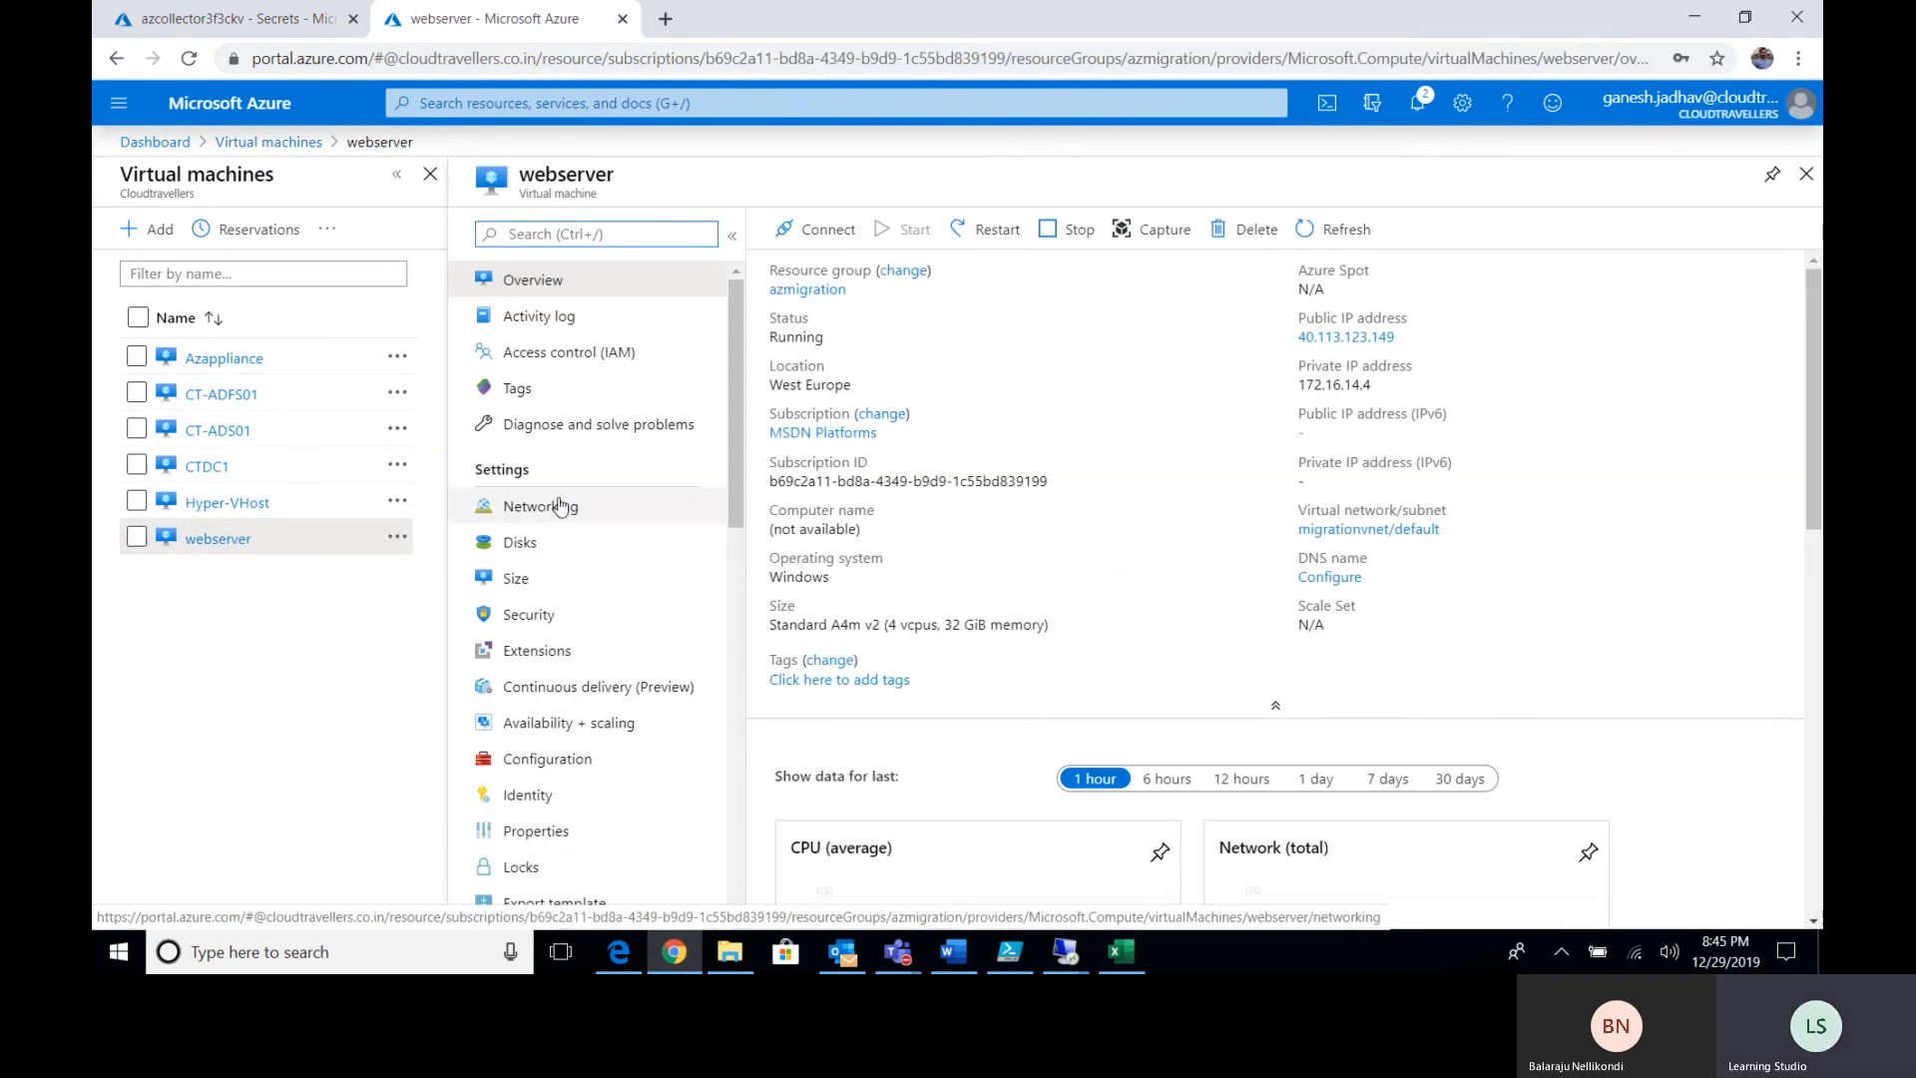
scroll(561, 506, "down", 10)
left_click(598, 698)
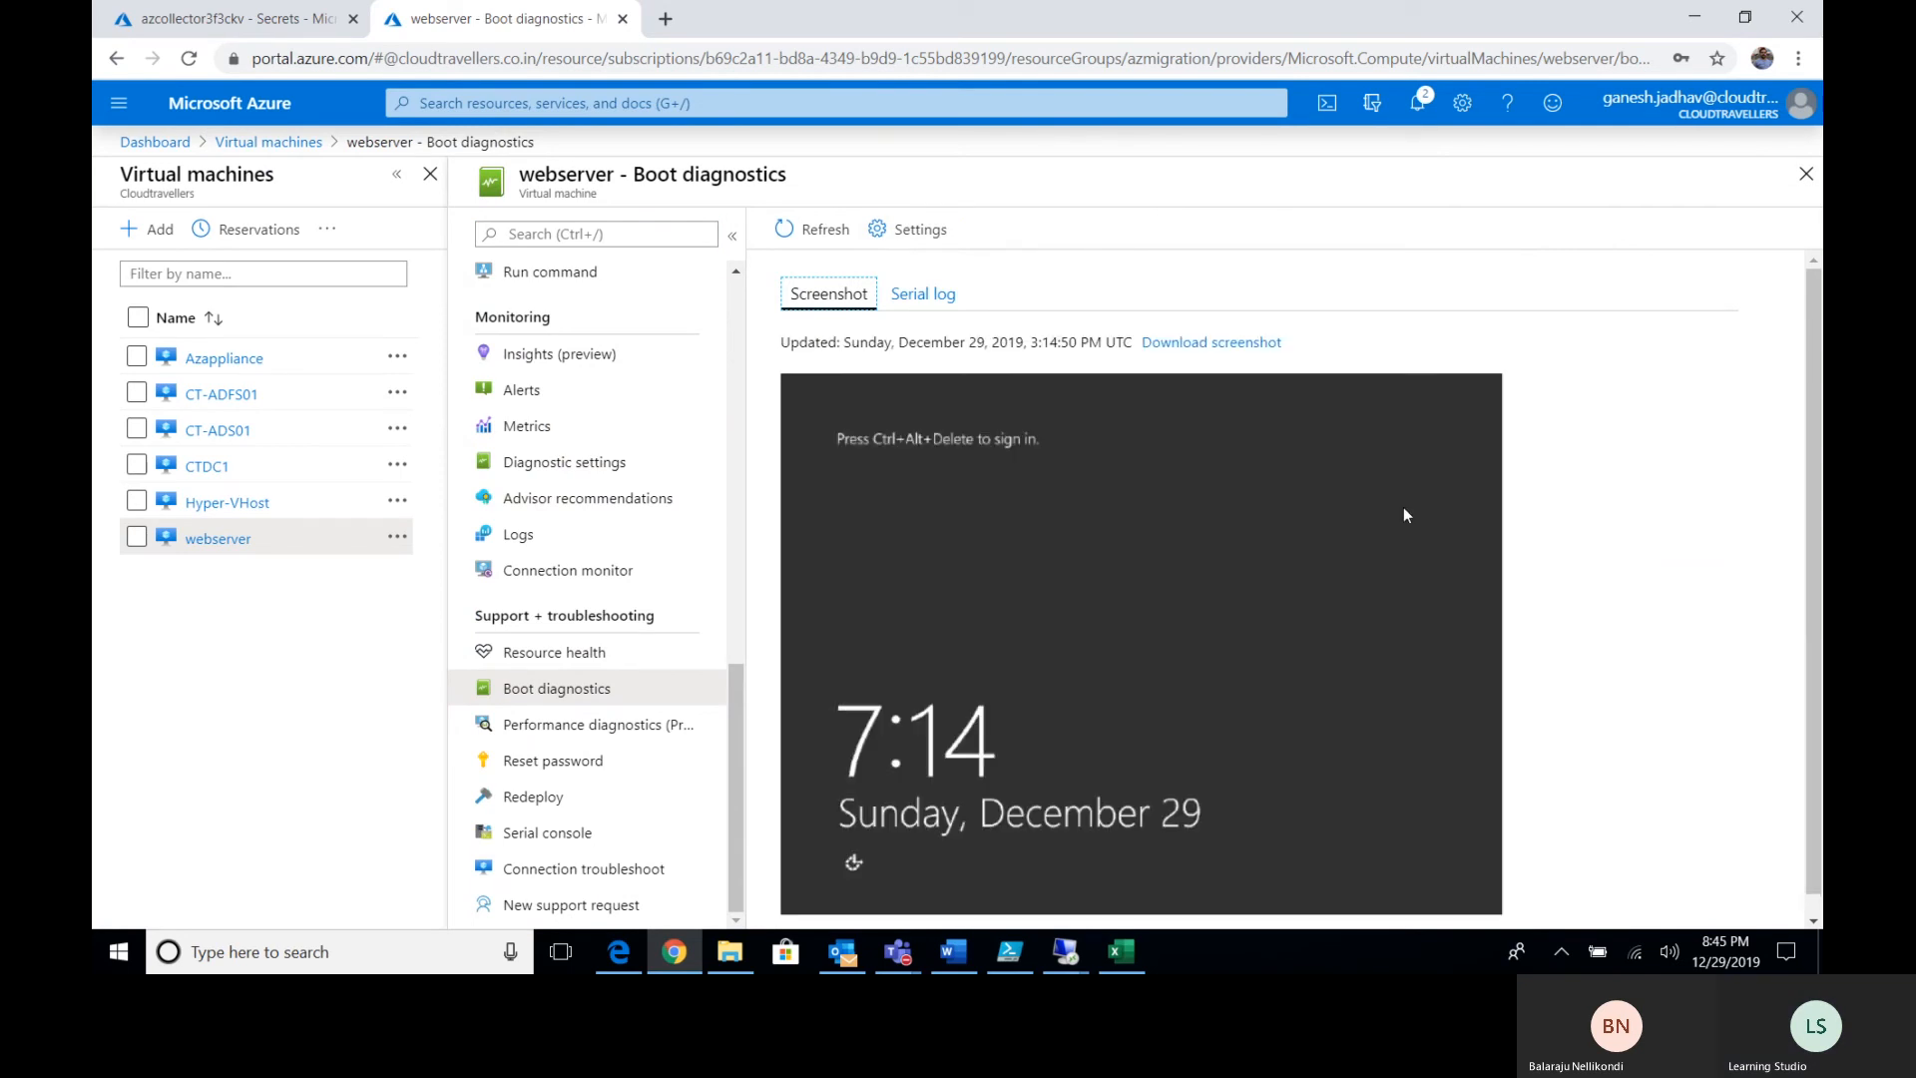
Go back to the webserver's overview and retry the Remote Desktop connection to 40.113.123.149.
mouse_move(1066, 951)
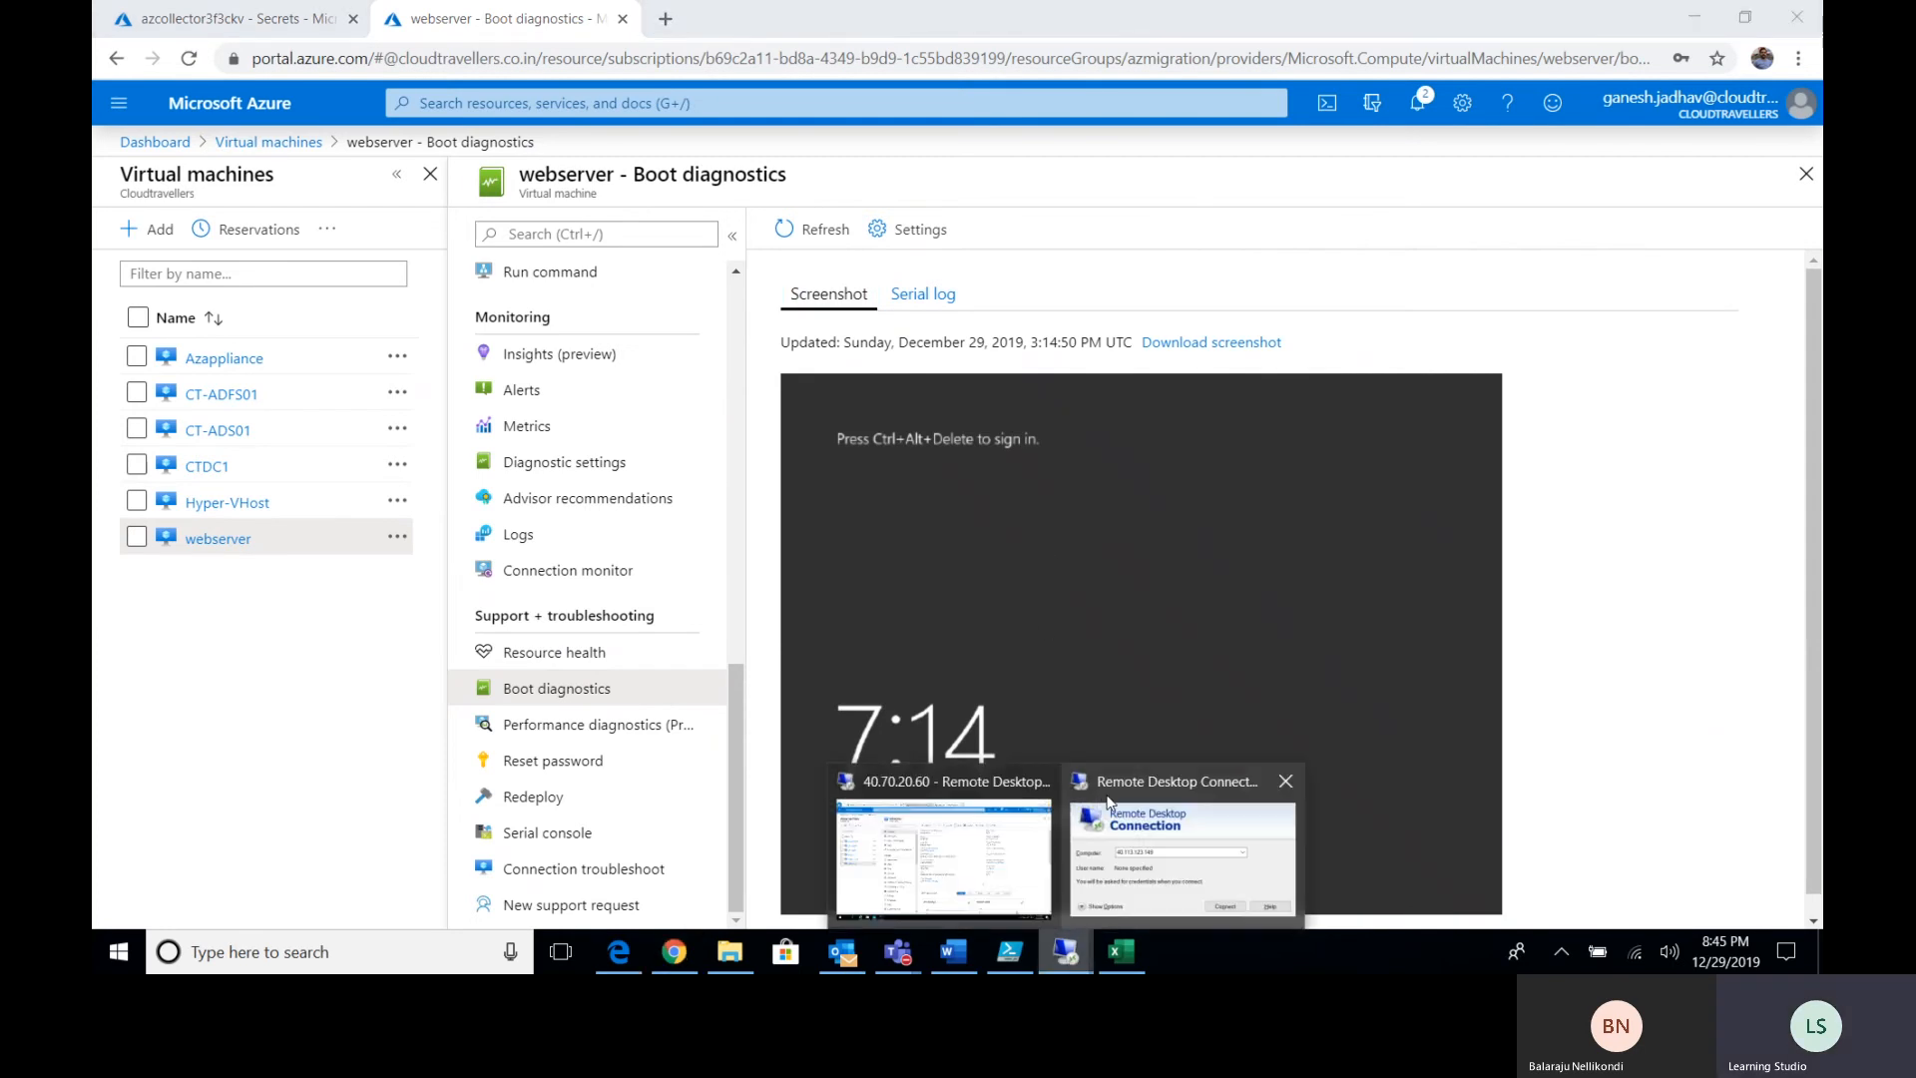
left_click(1156, 870)
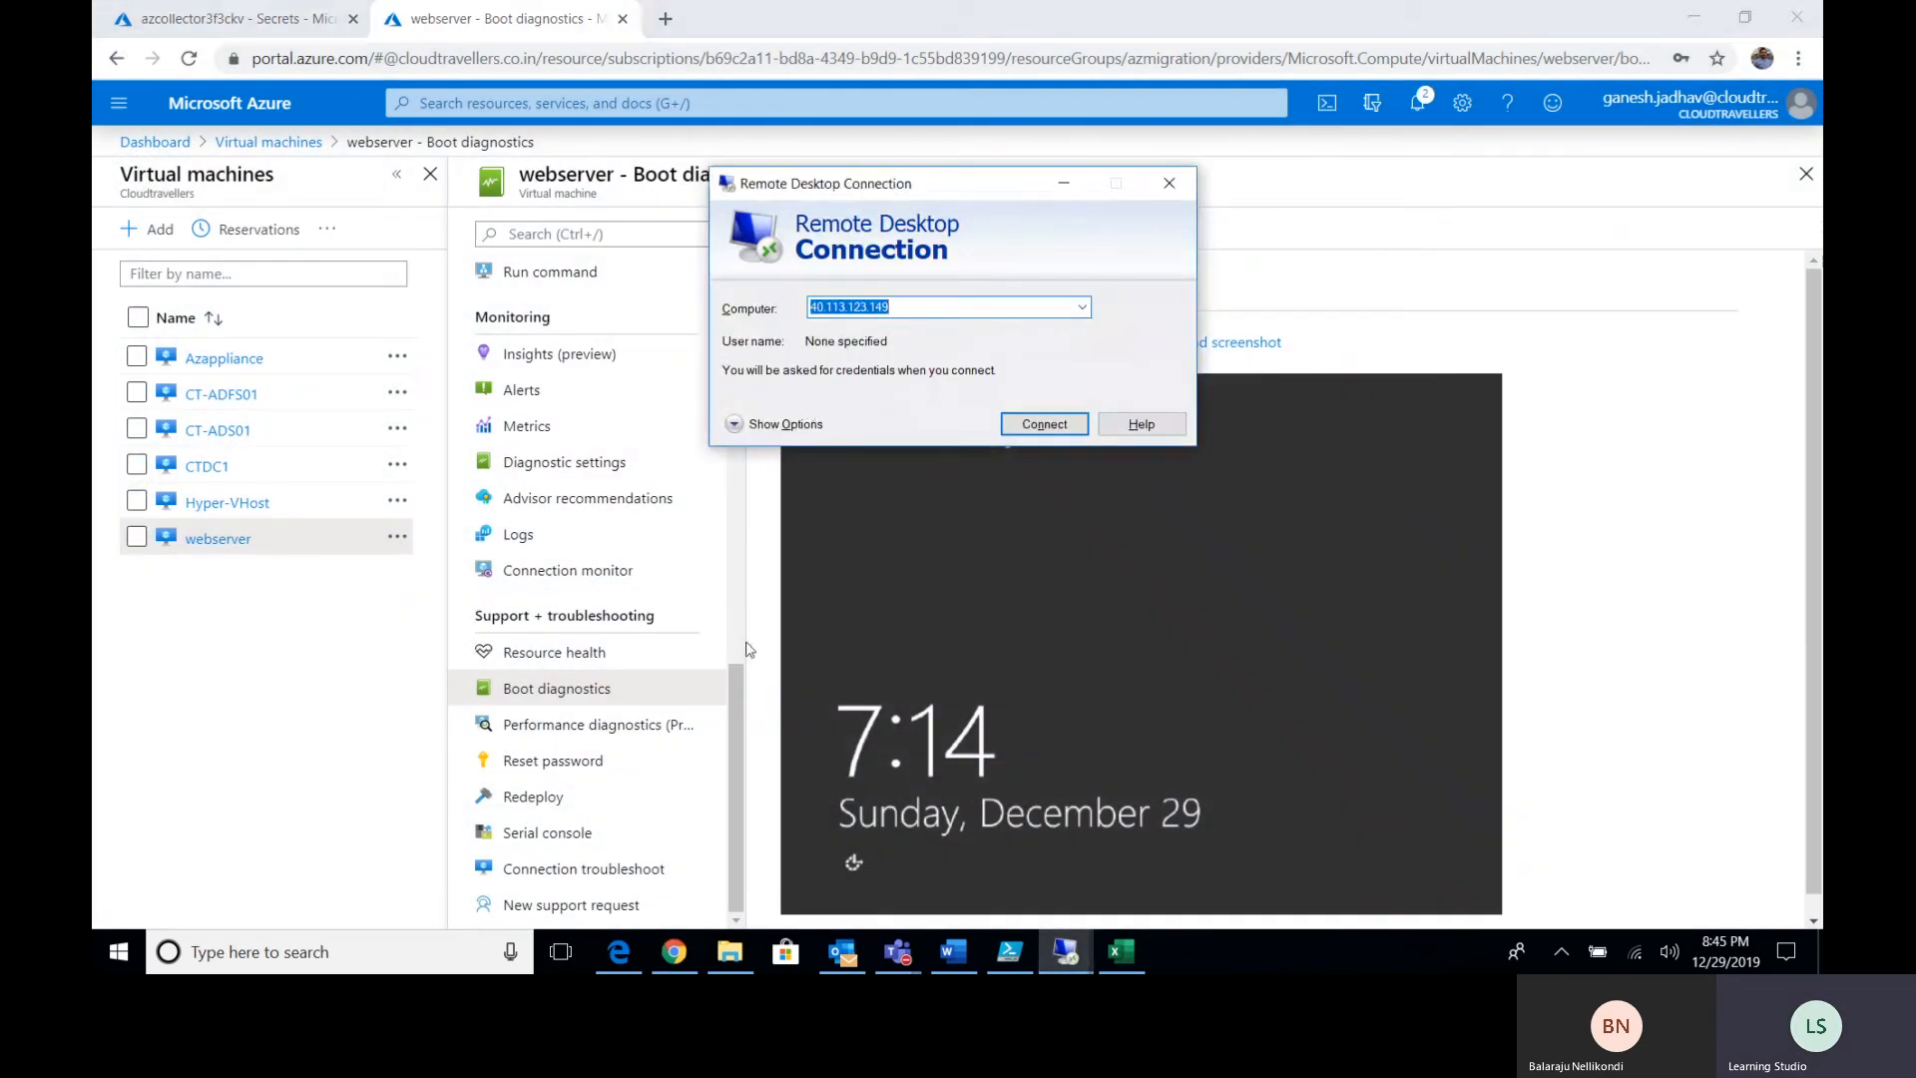
left_click(735, 677)
scroll(735, 677, "up", 10)
left_click(532, 279)
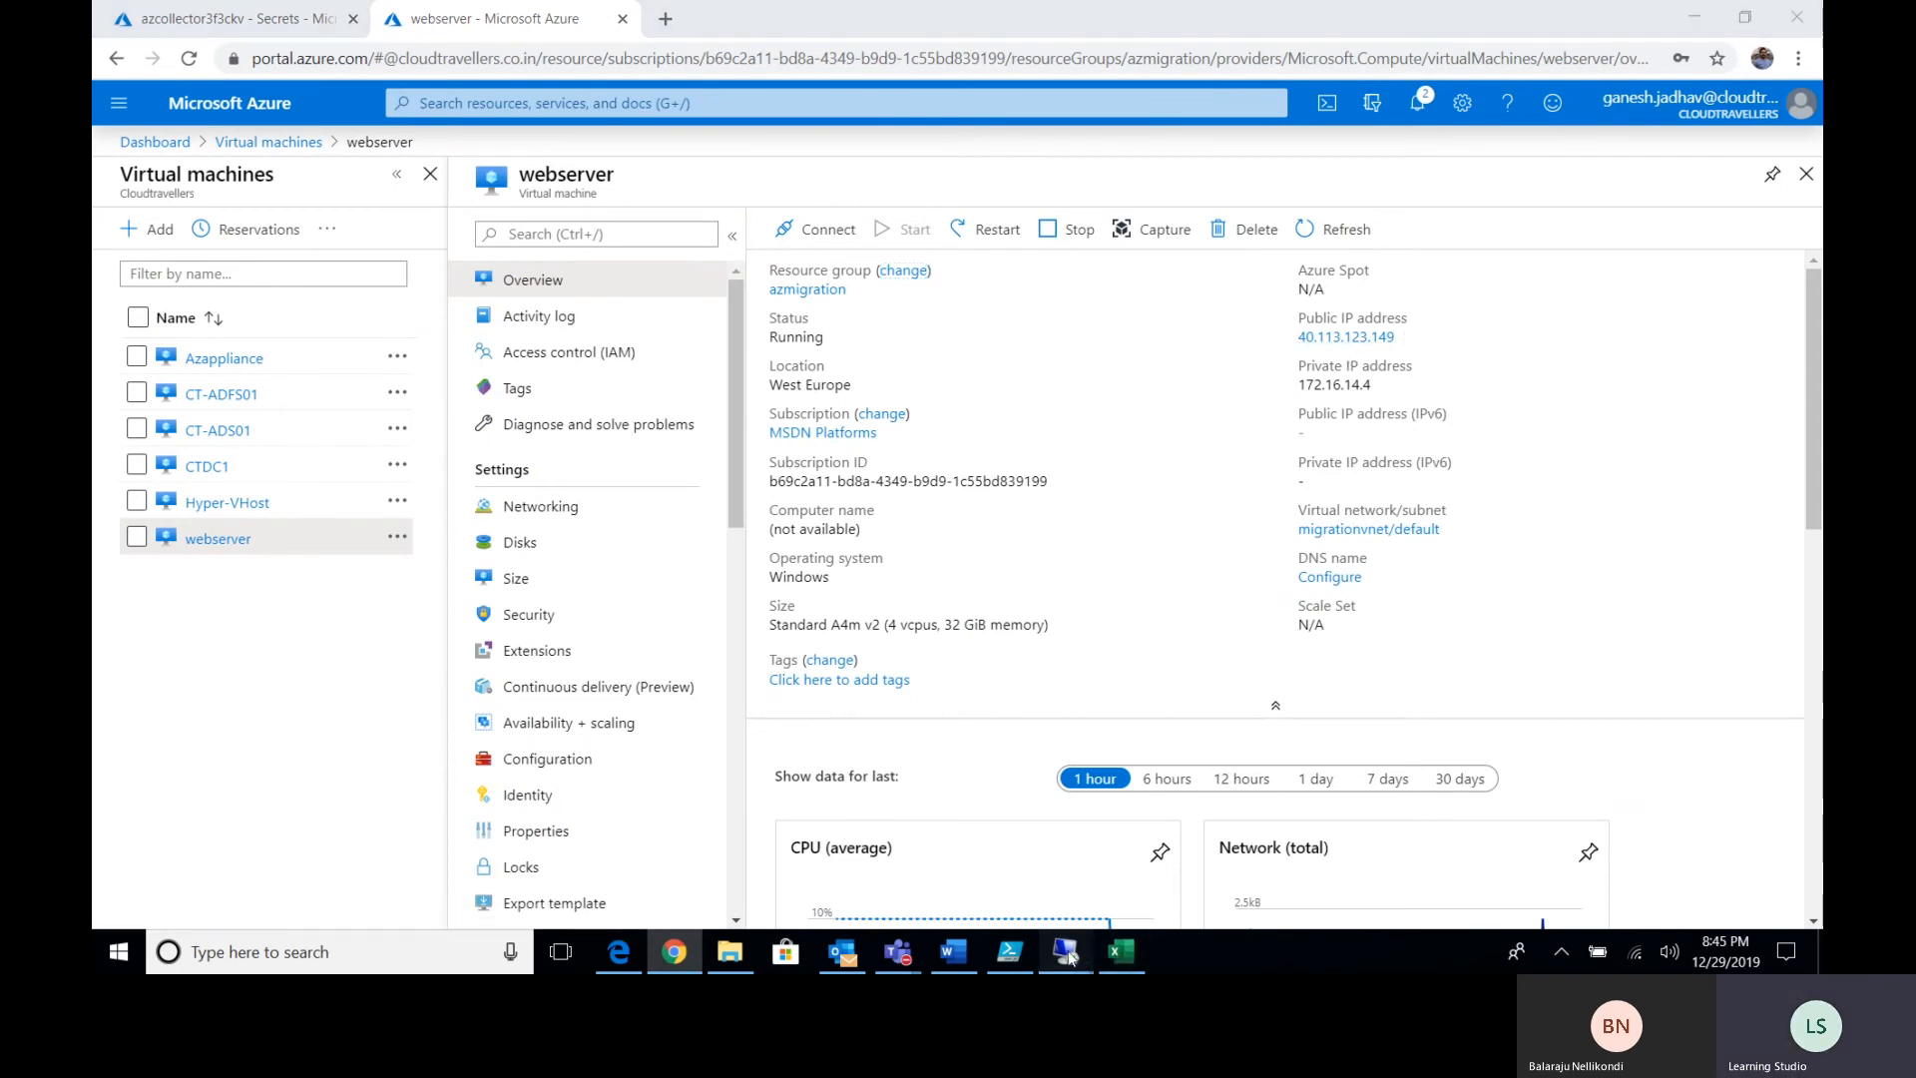
mouse_move(1066, 953)
left_click(1186, 859)
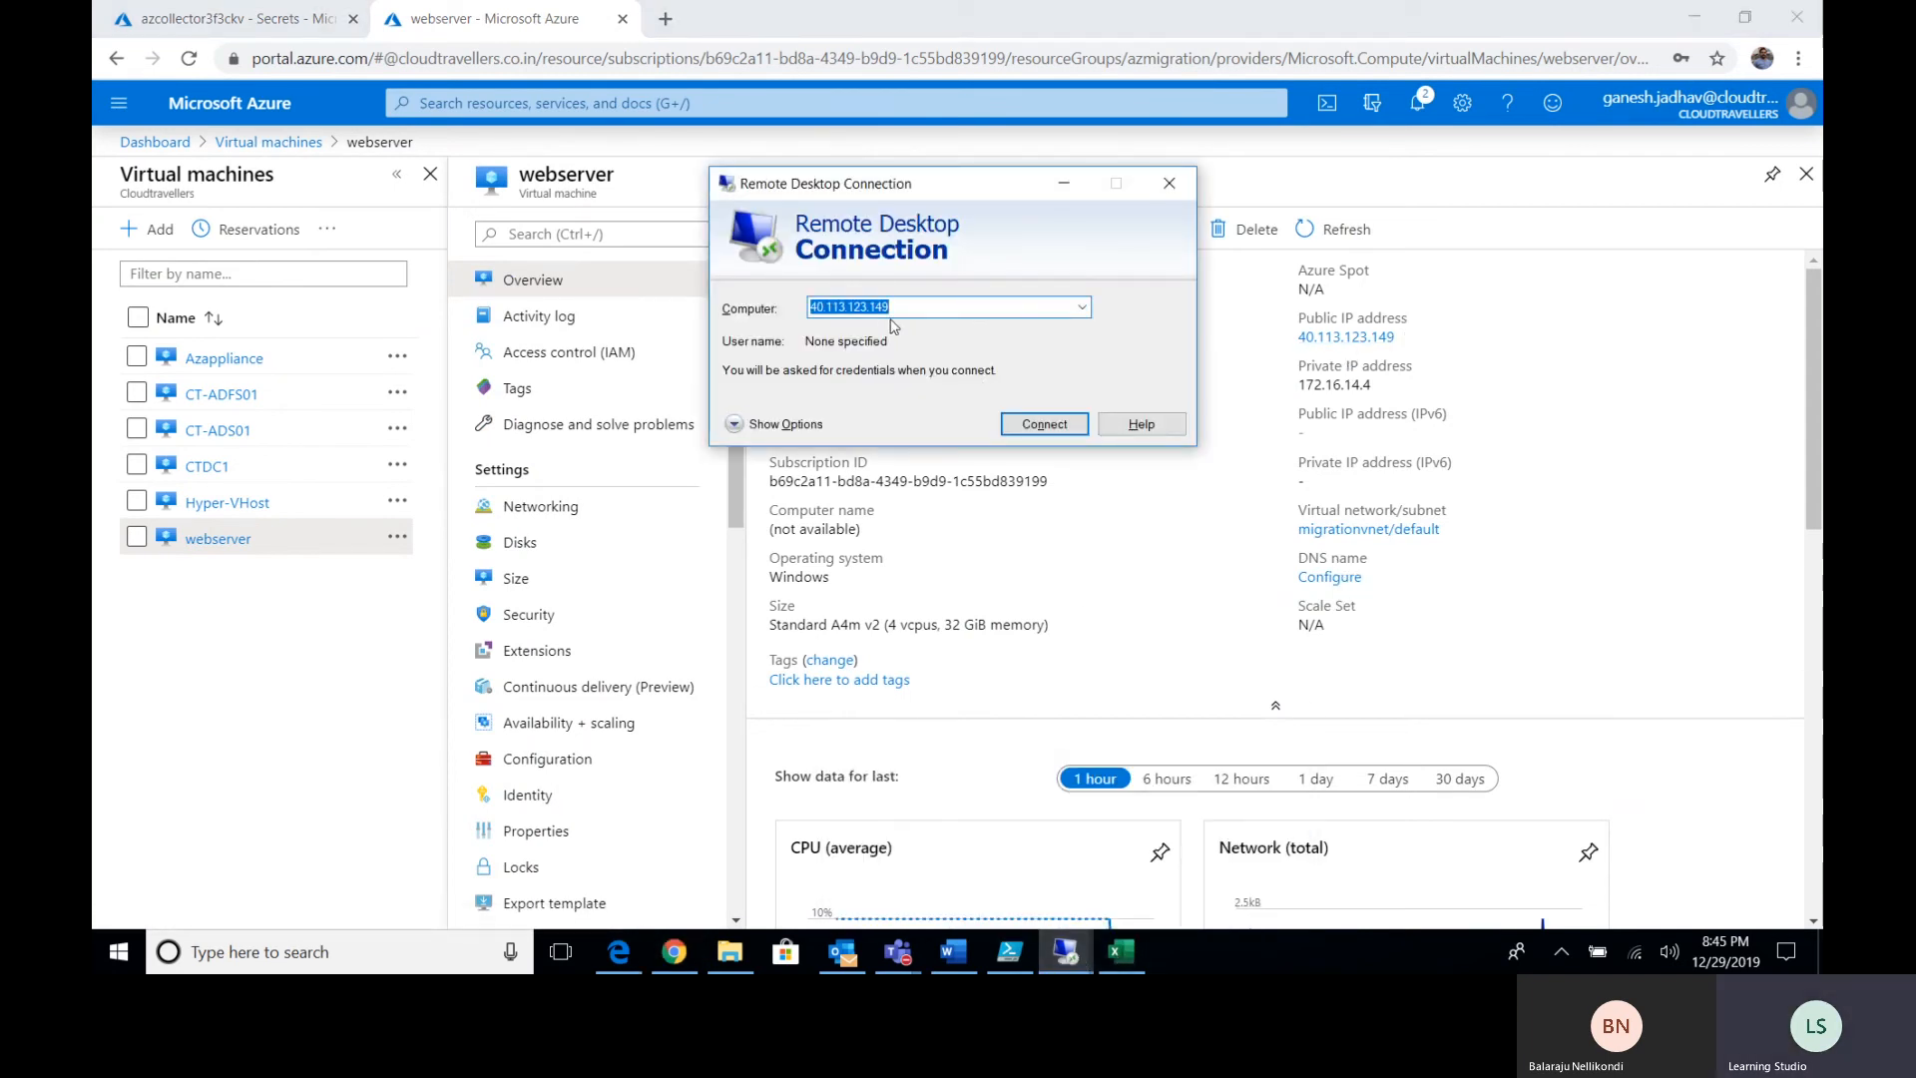
left_click(1038, 424)
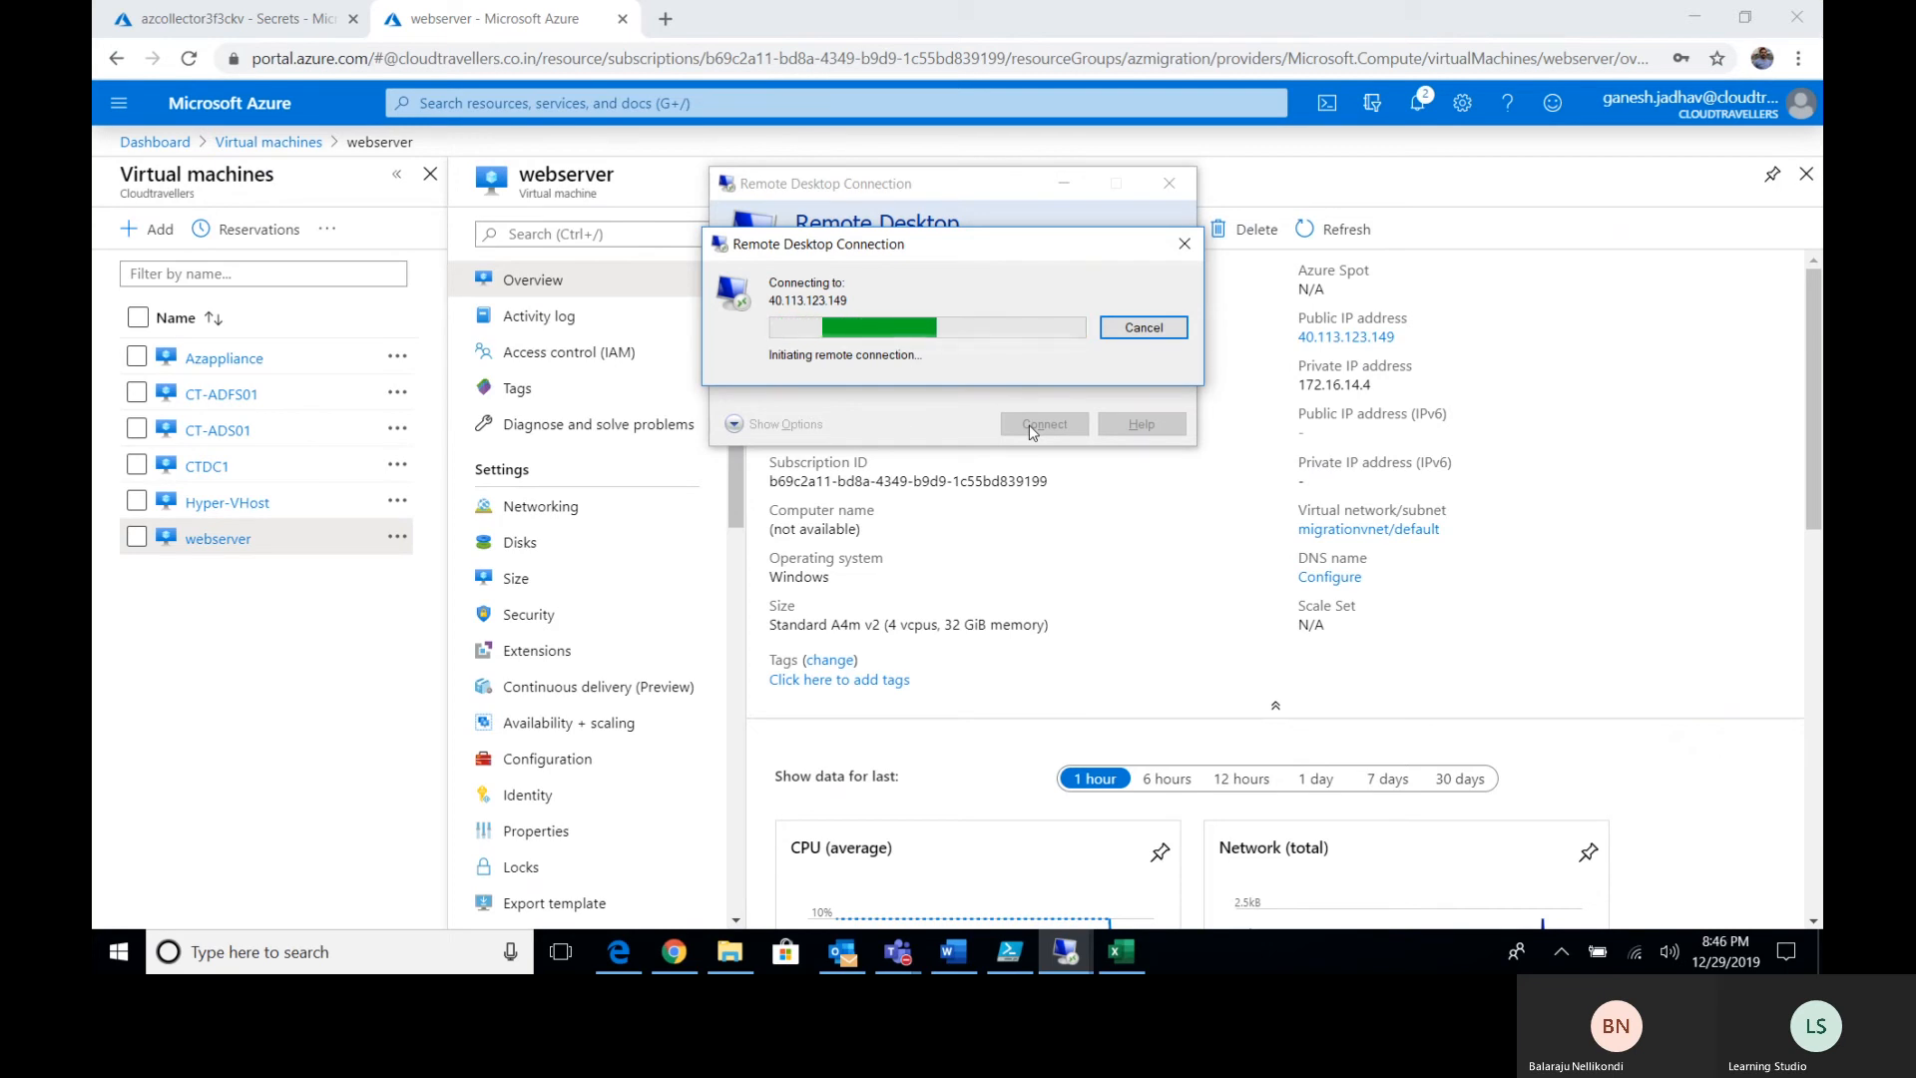
left_click(1144, 329)
Examine the inbound and outbound port rules in the webserver's networking settings, and return to its overview.
left_click(569, 514)
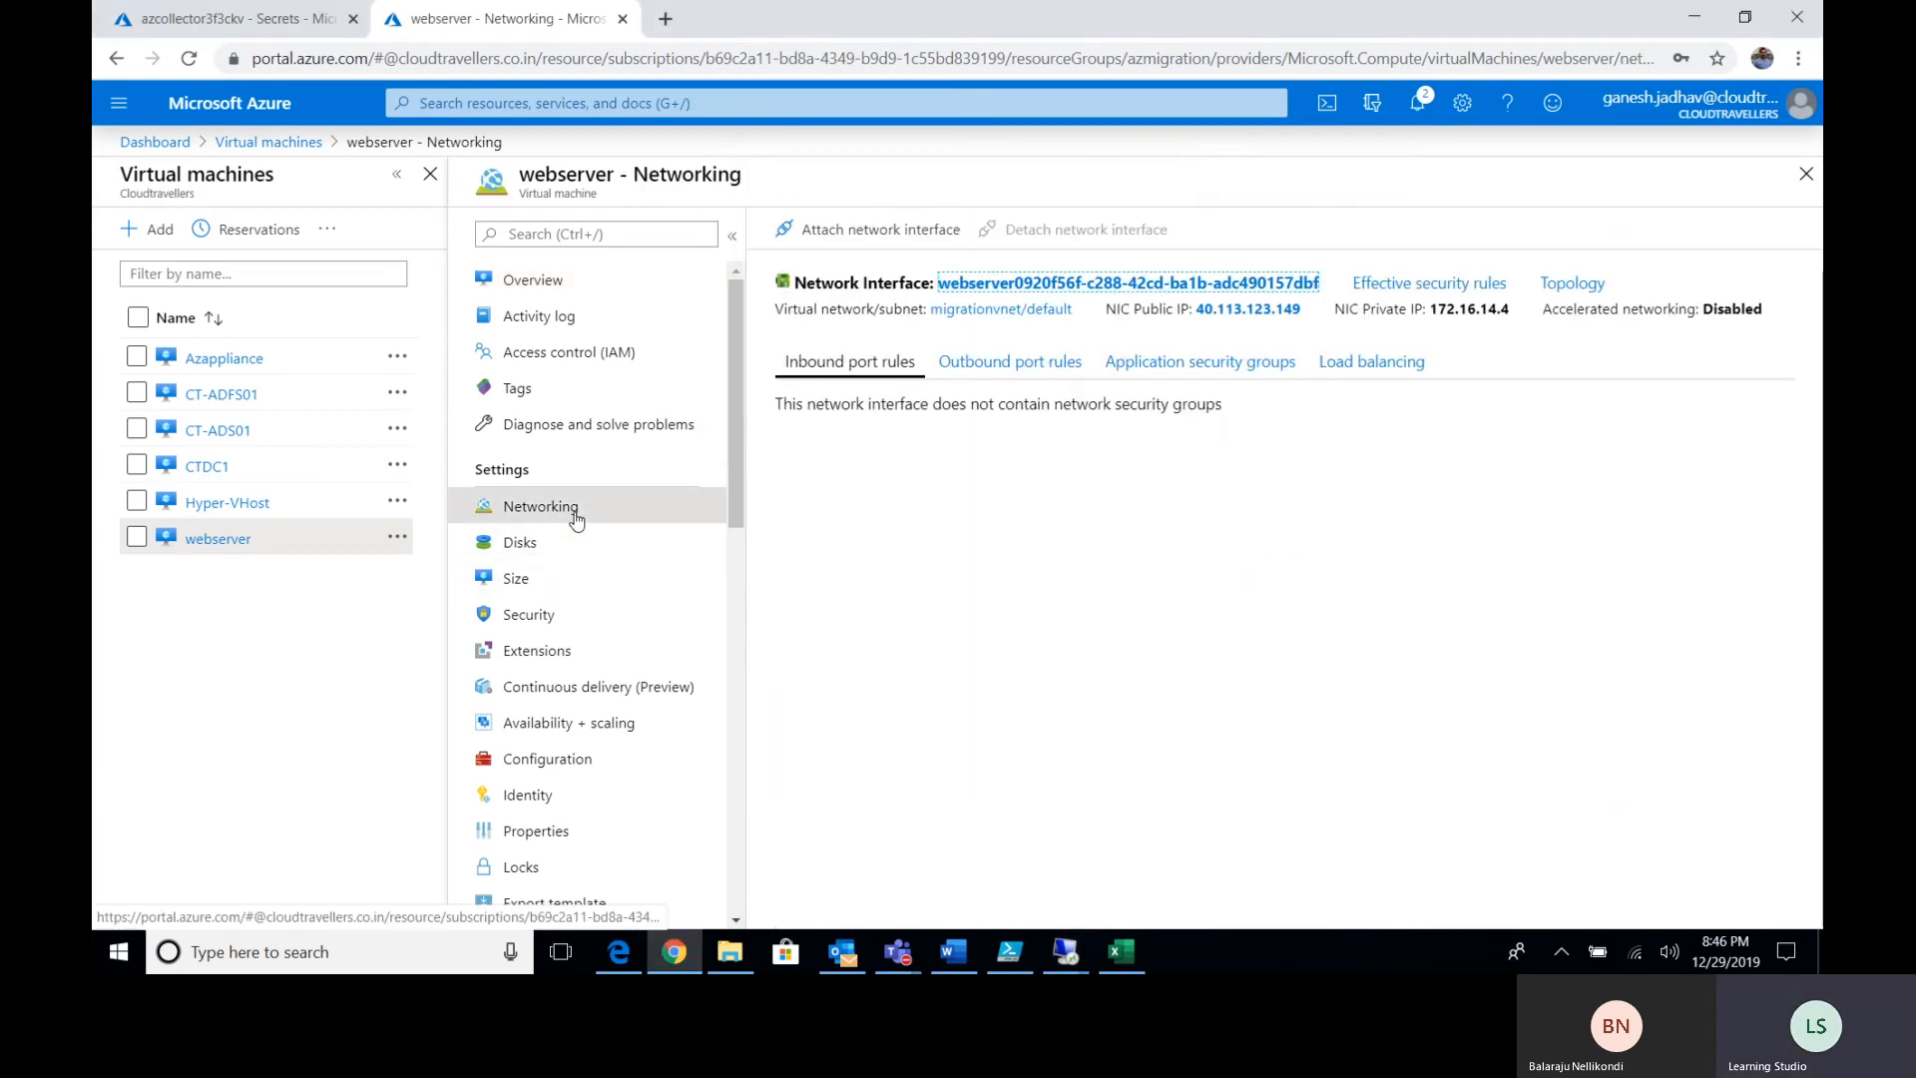
left_click(1003, 363)
left_click(858, 363)
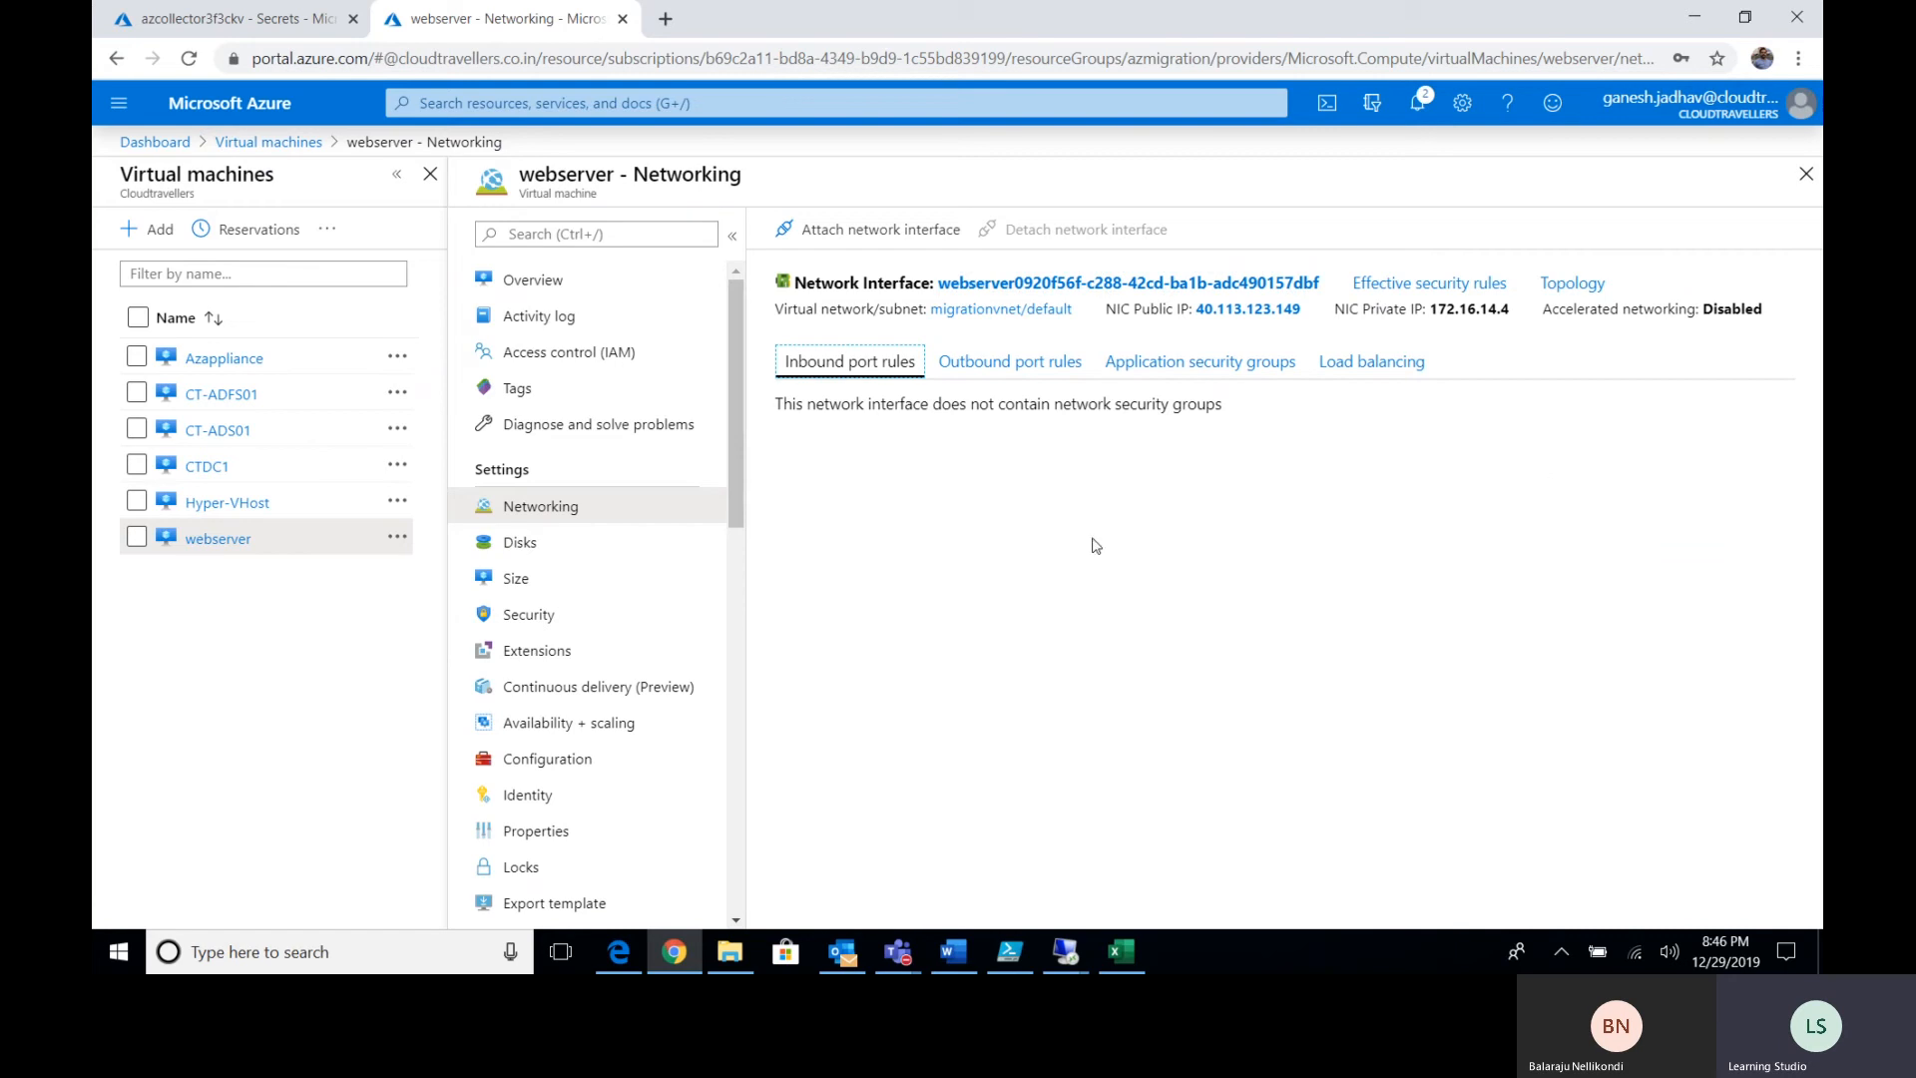
left_click(577, 280)
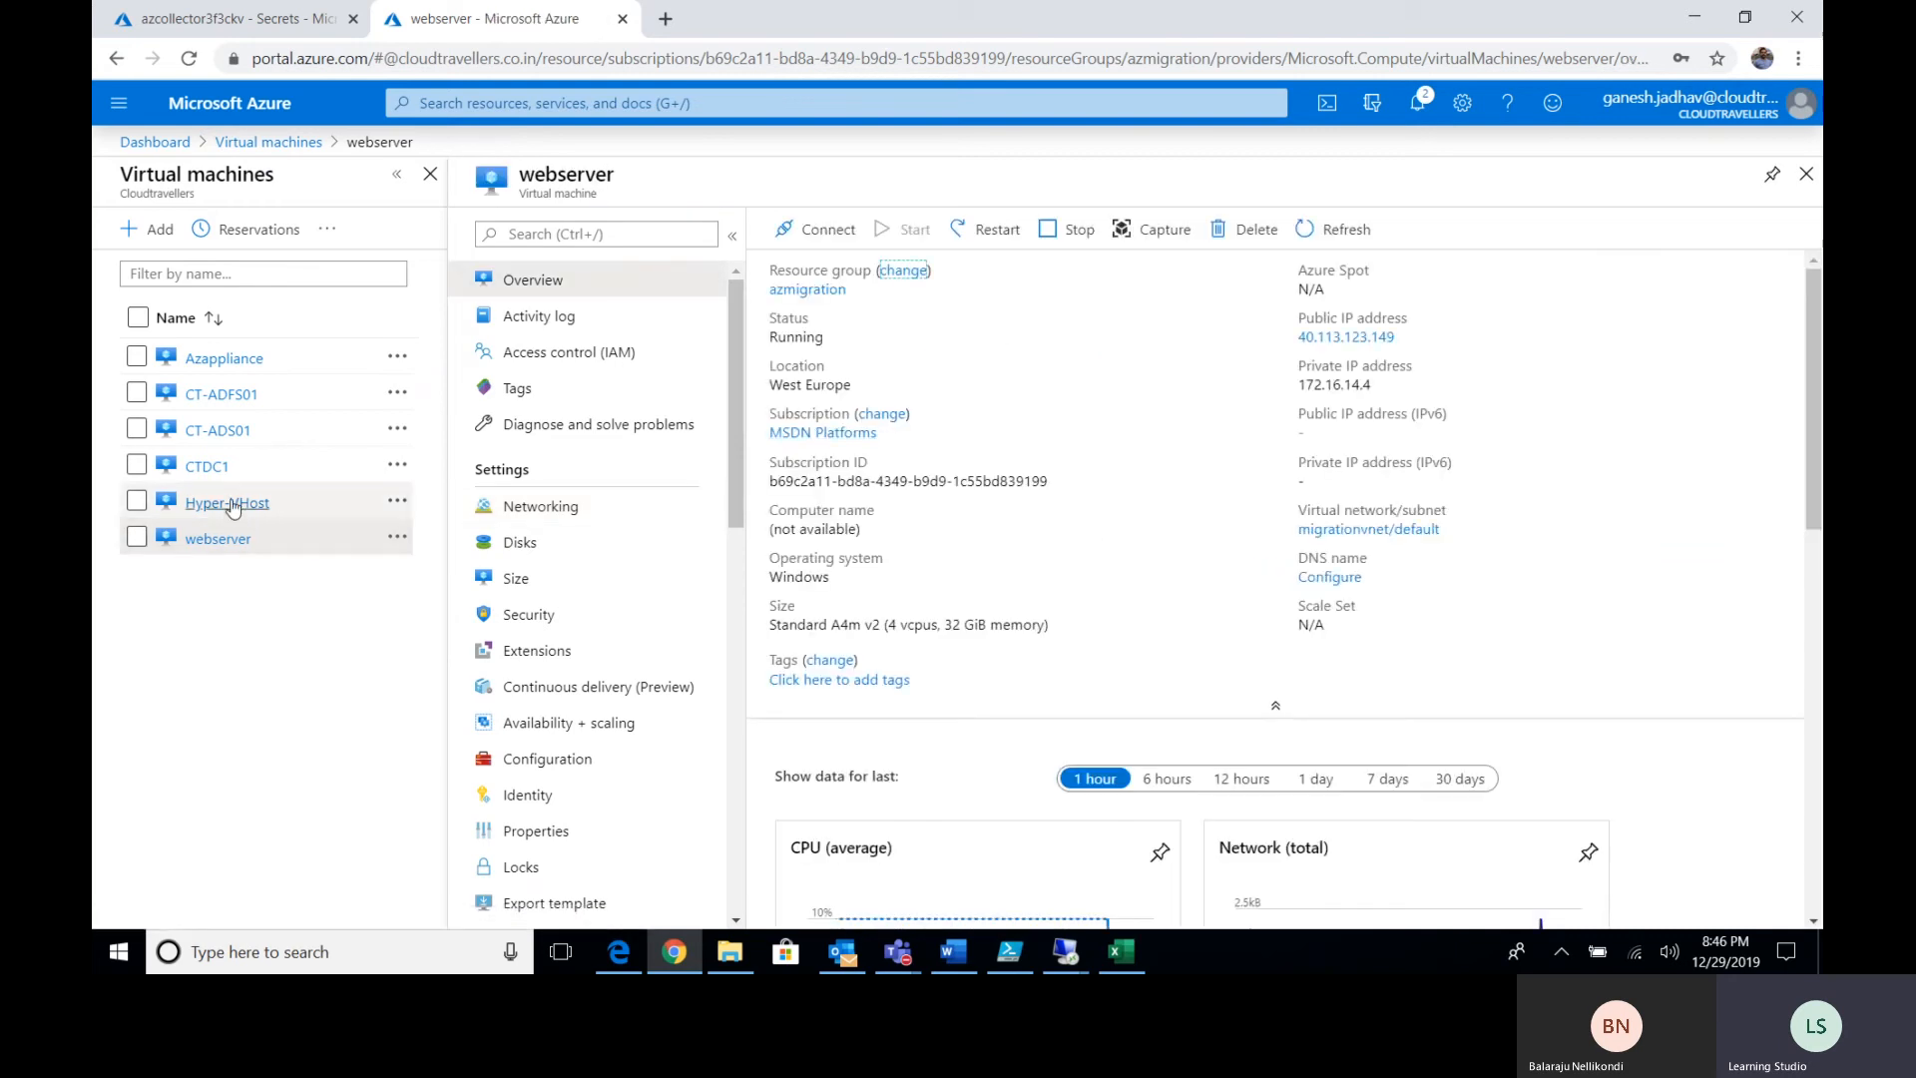
Copy Azappliance's public IP address and start a Remote Desktop connection to 13.80.251.124.
left_click(226, 360)
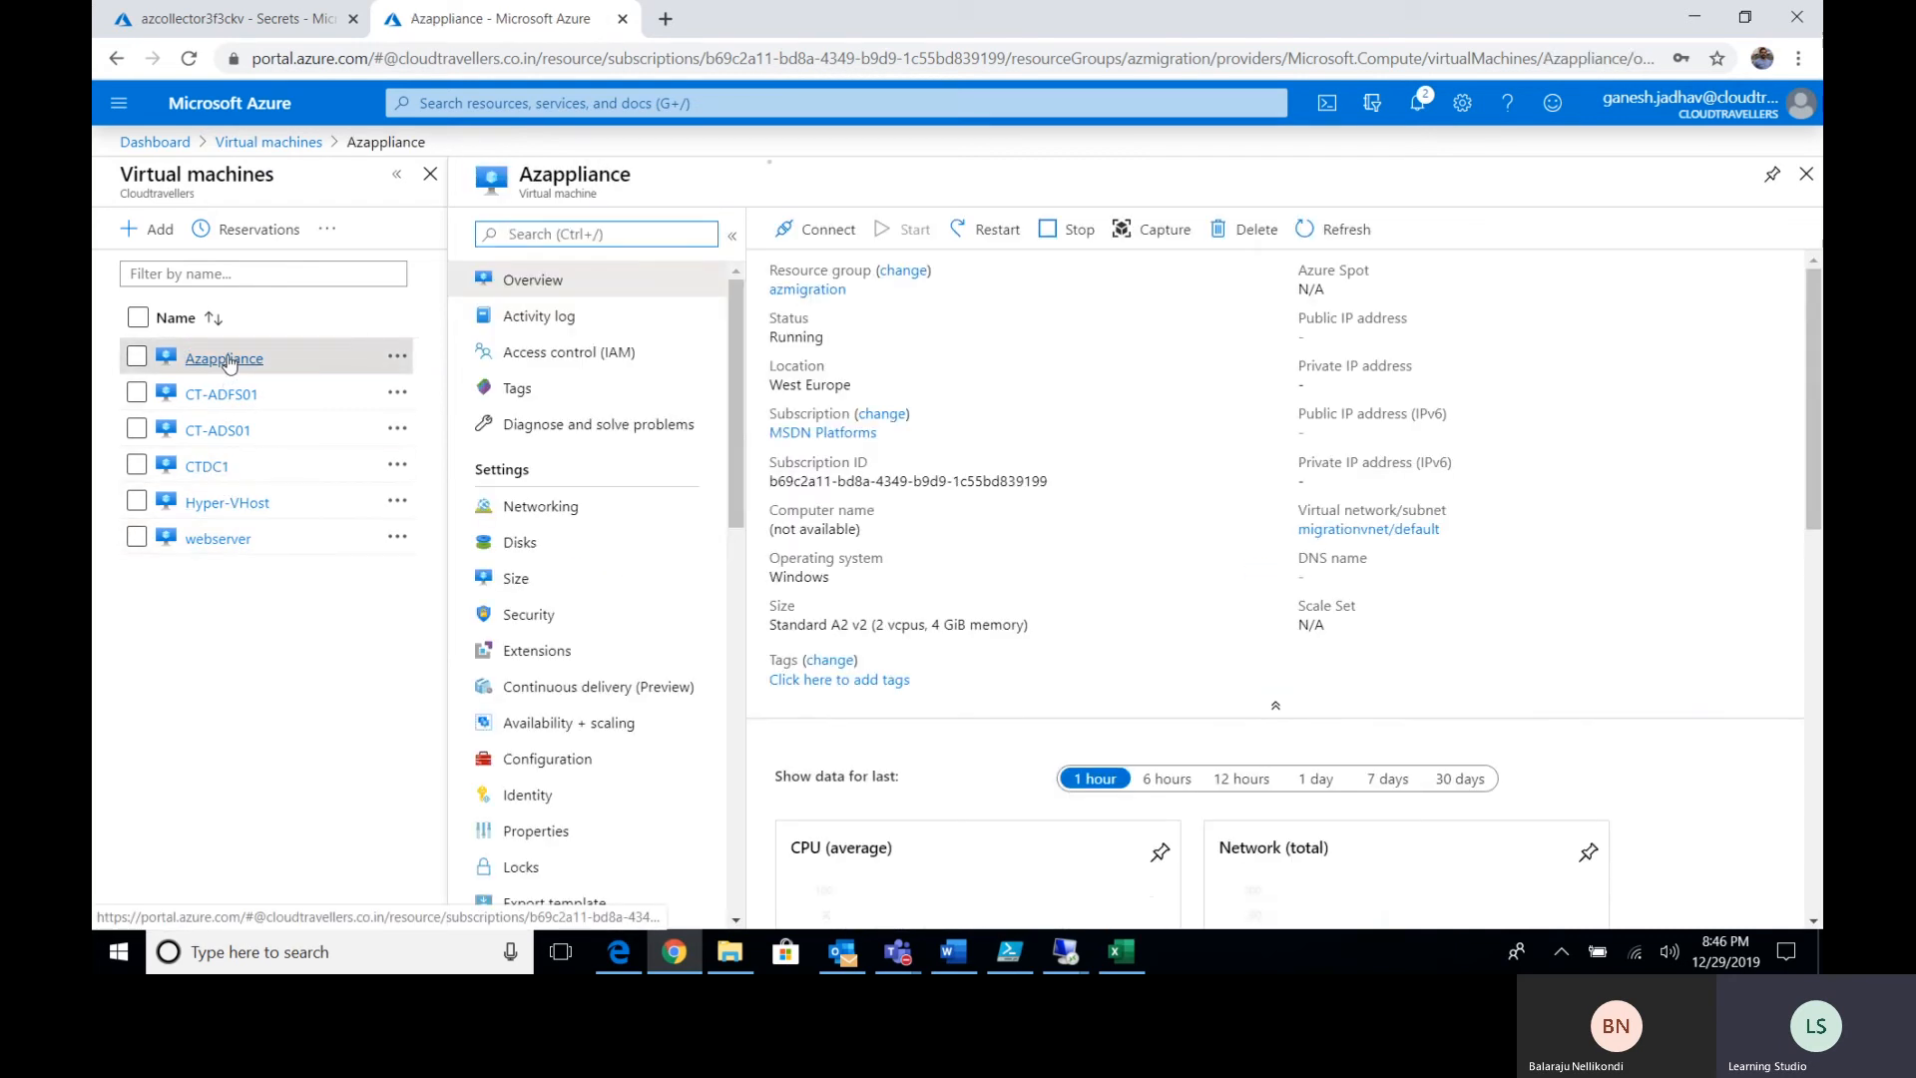
left_click(1401, 337)
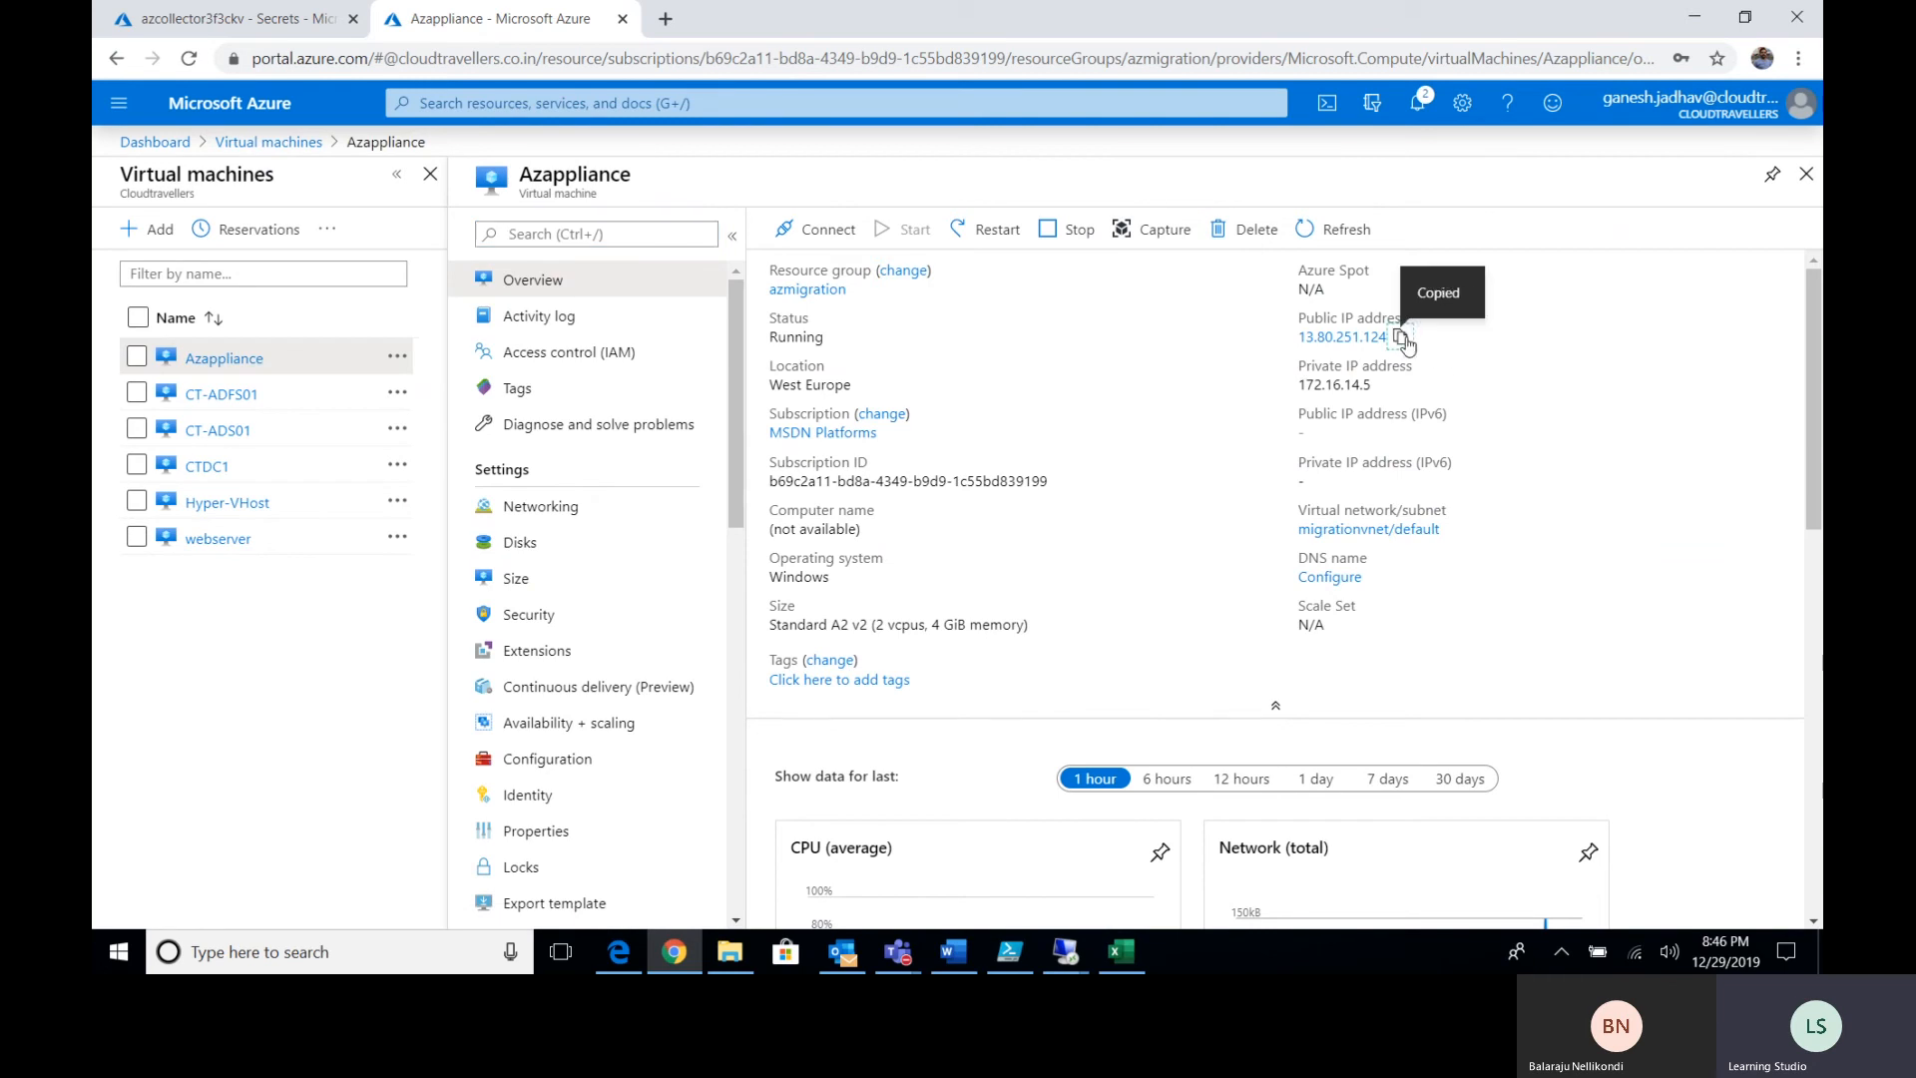
left_click(1066, 951)
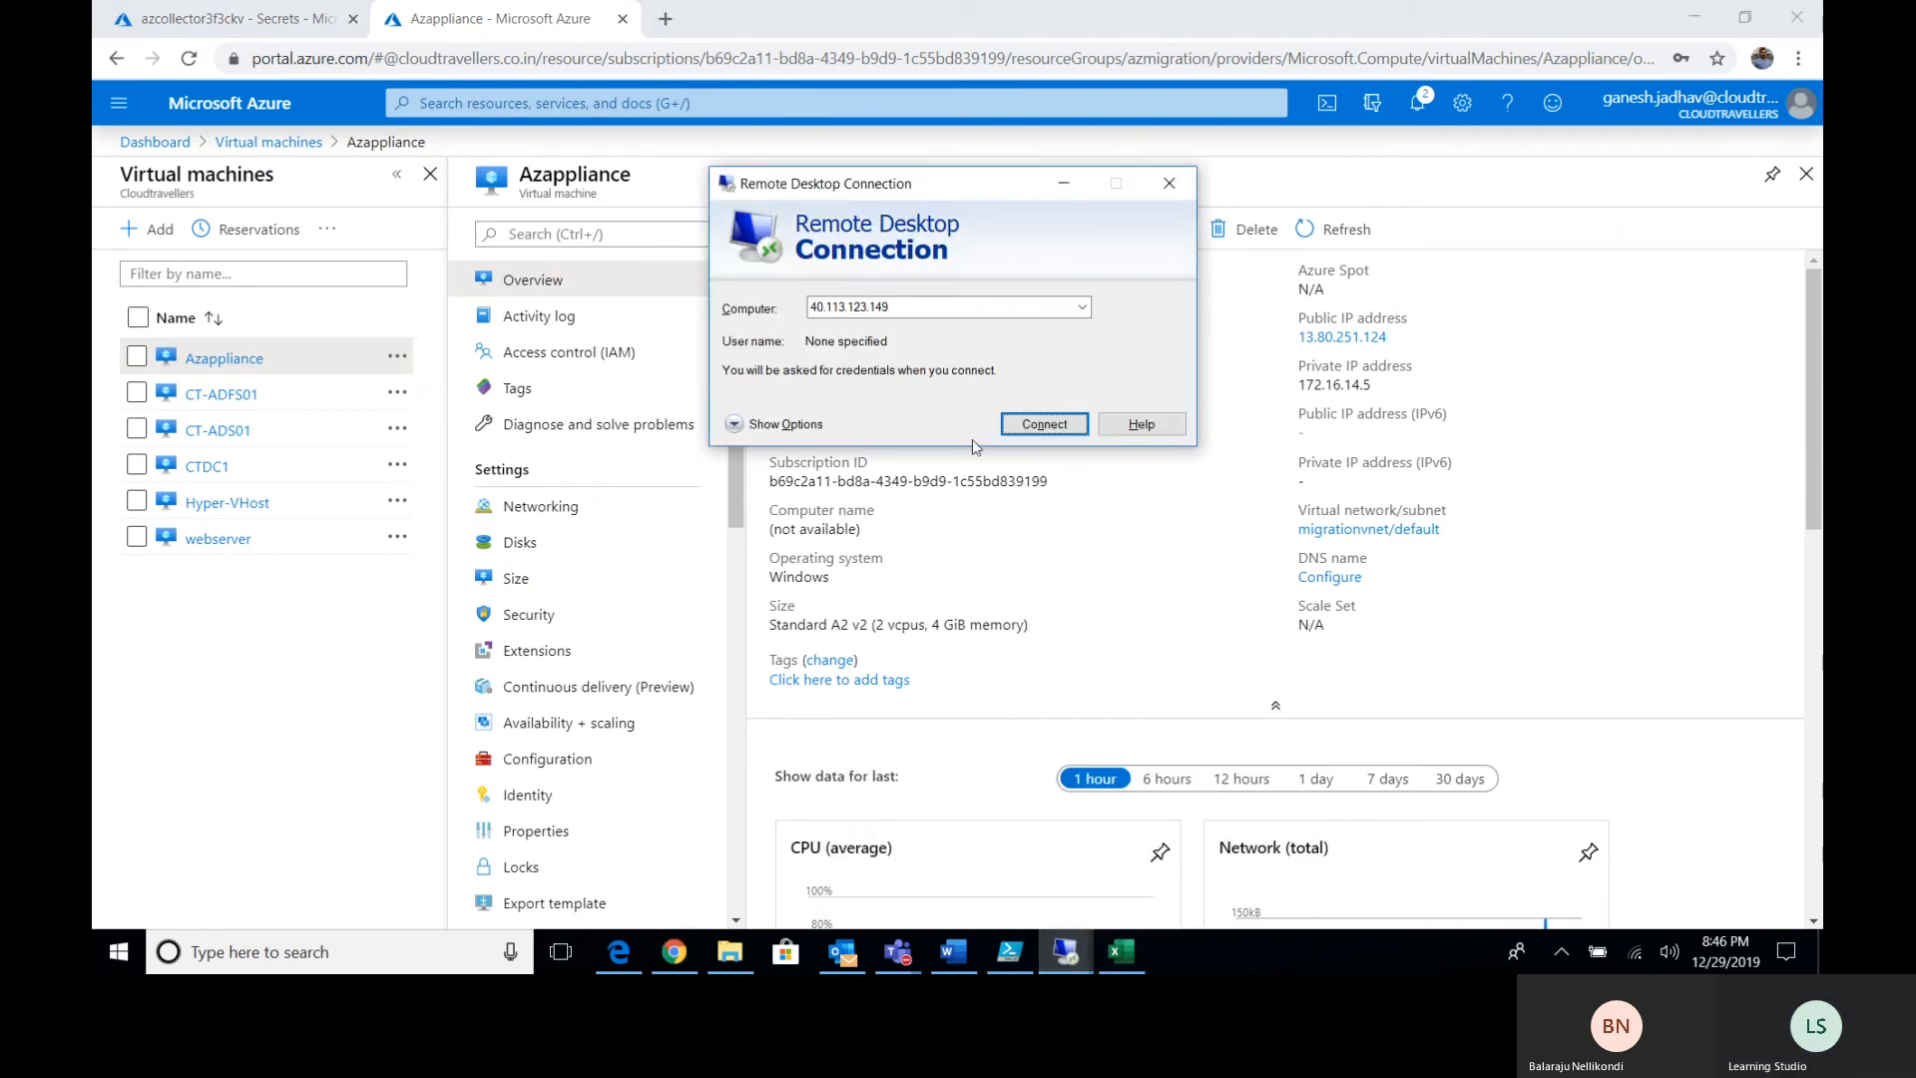
double_click(935, 310)
key("ctrl+v")
left_click(1039, 430)
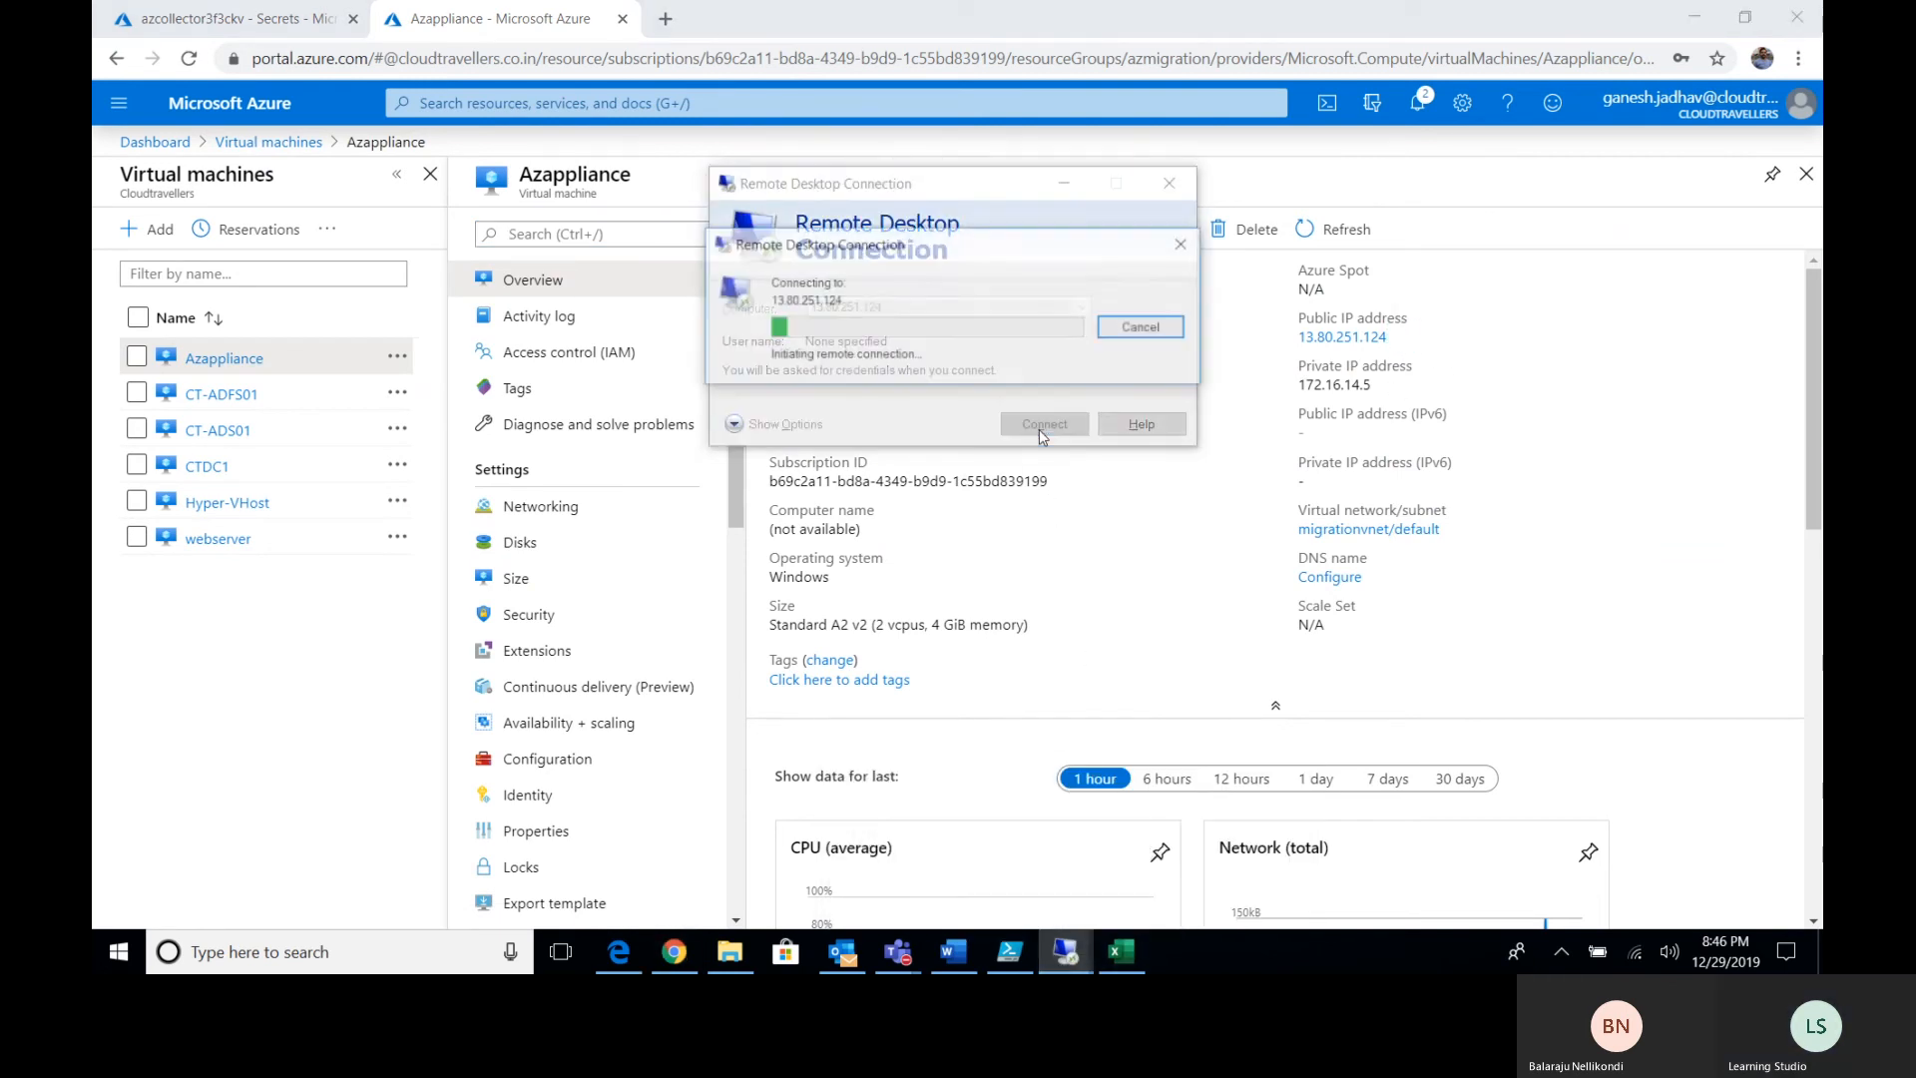
Sign in to Azappliance as .\administrator with the account password and accept its unverified certificate, suppressing further certificate prompts for this computer.
type(".\\azureadmi")
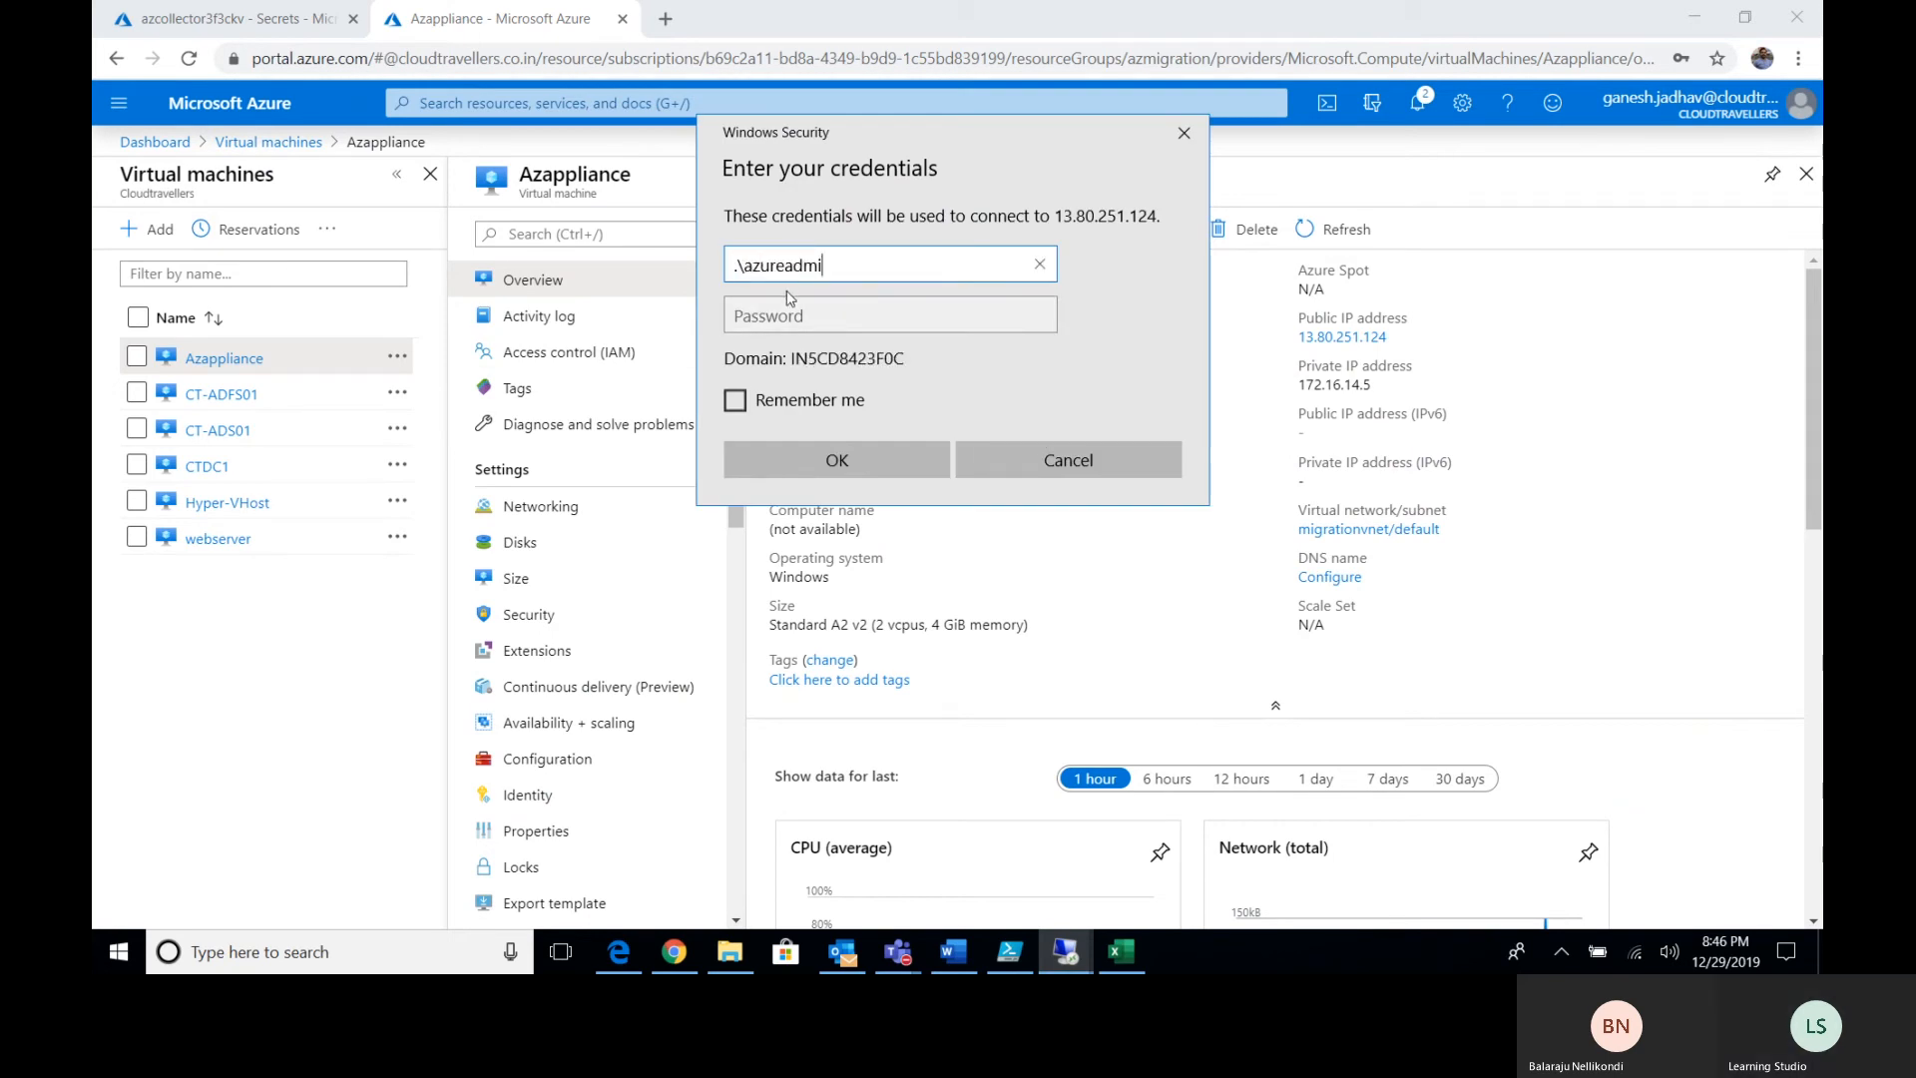
type("n")
key("Tab")
key("shift+Tab")
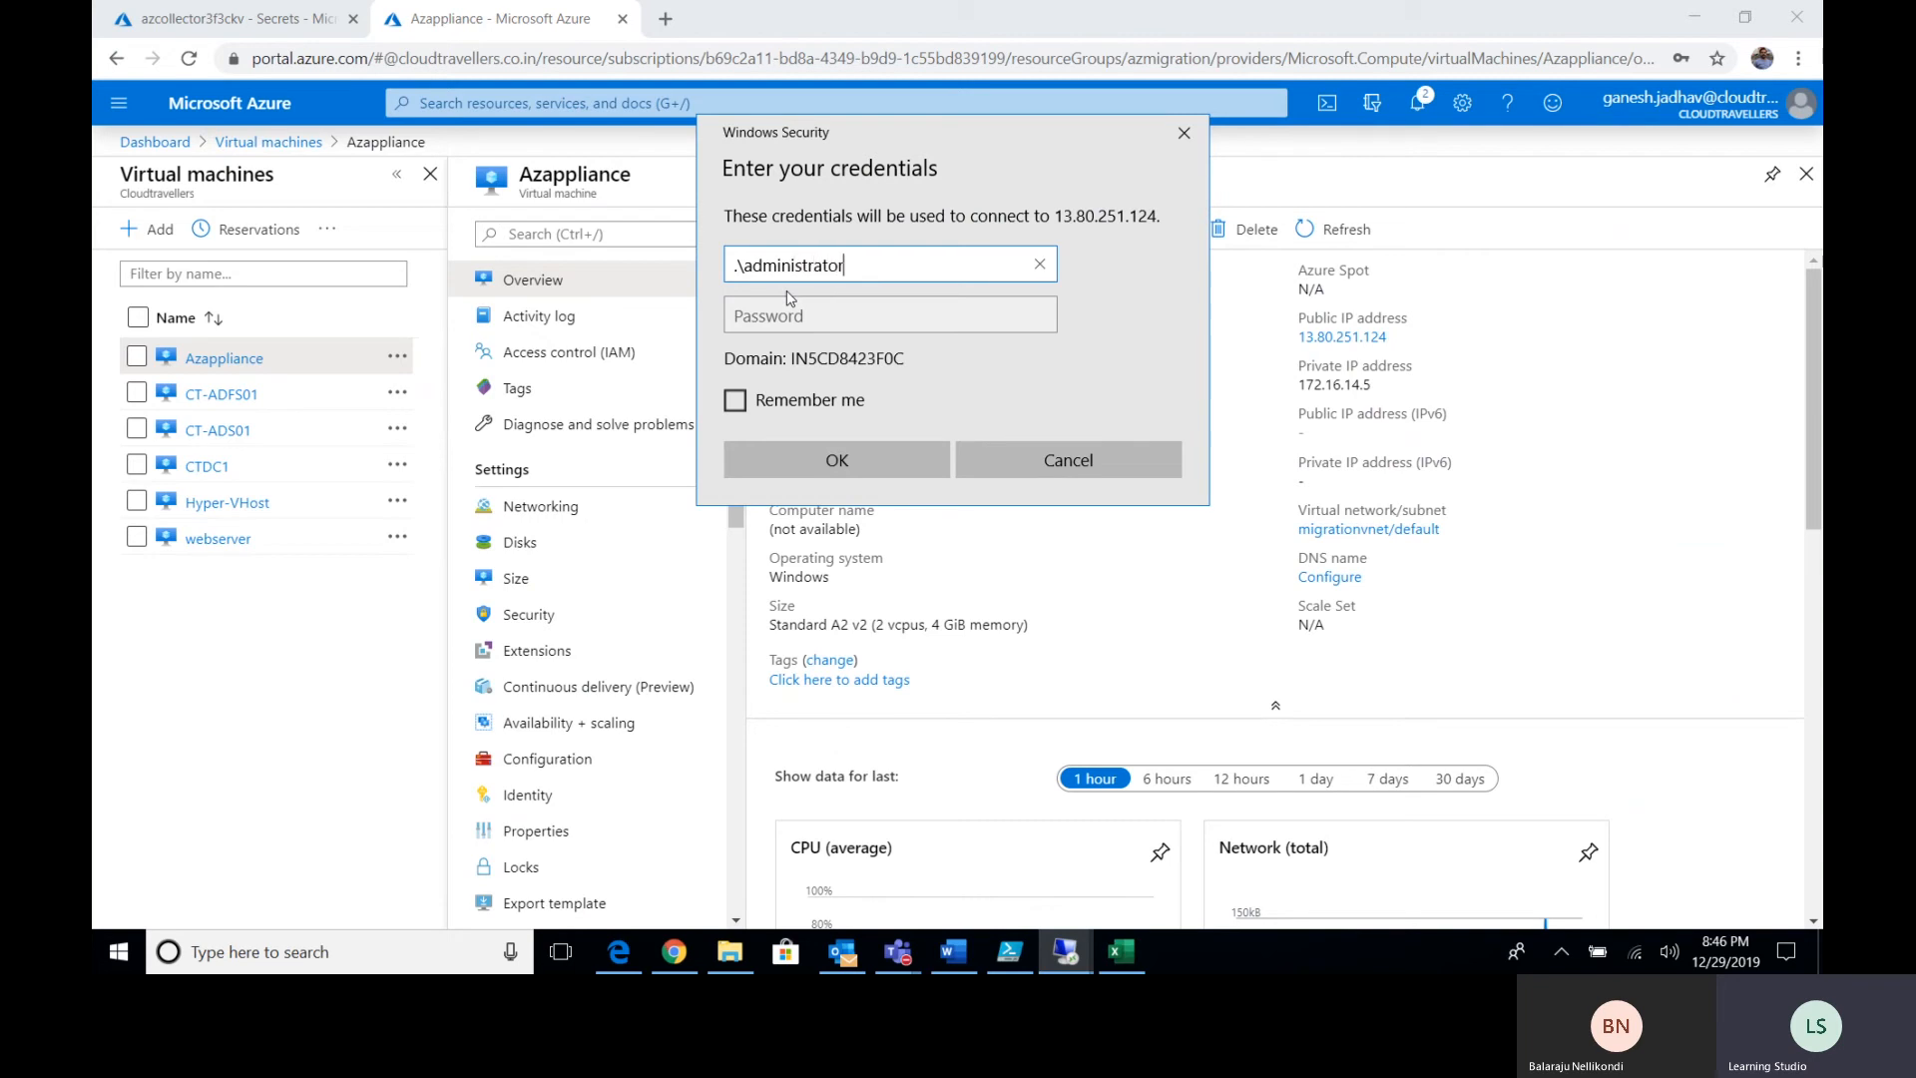
key("Tab")
type("••")
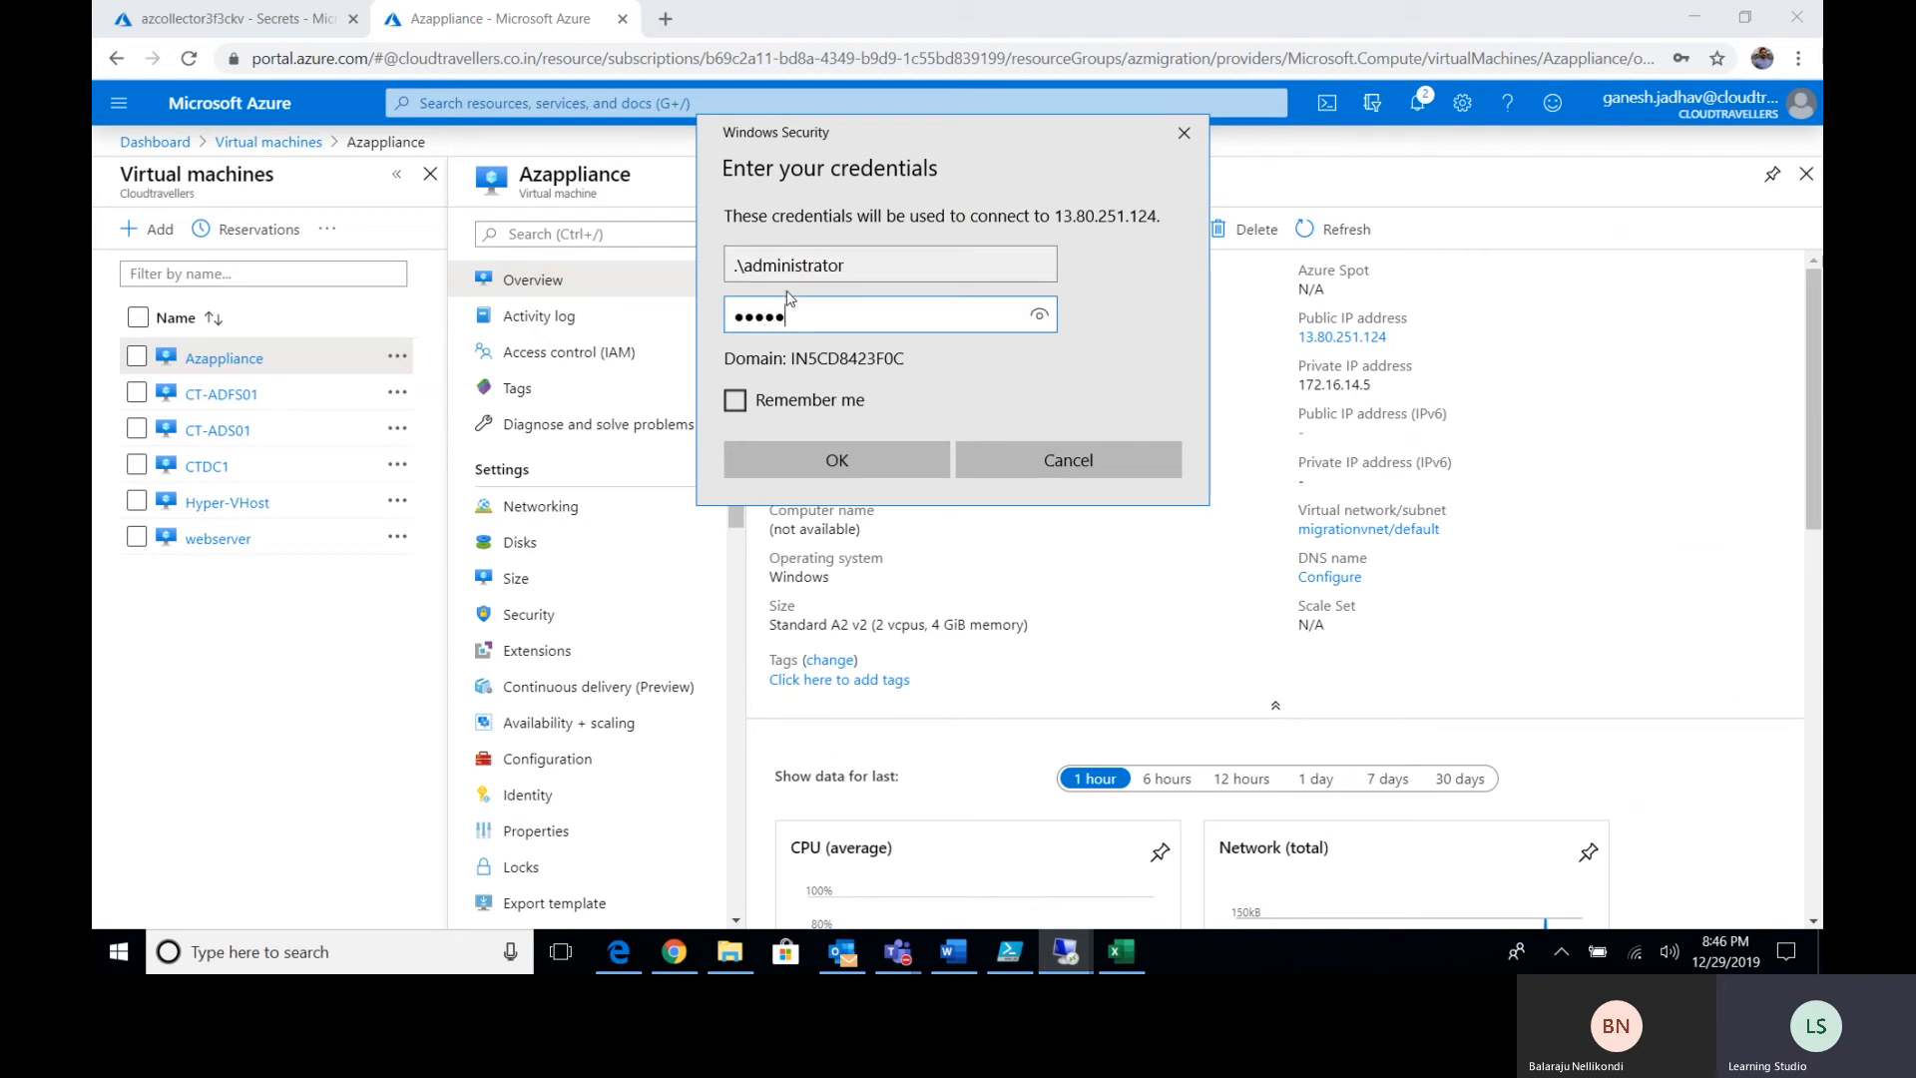
type("••••••••••")
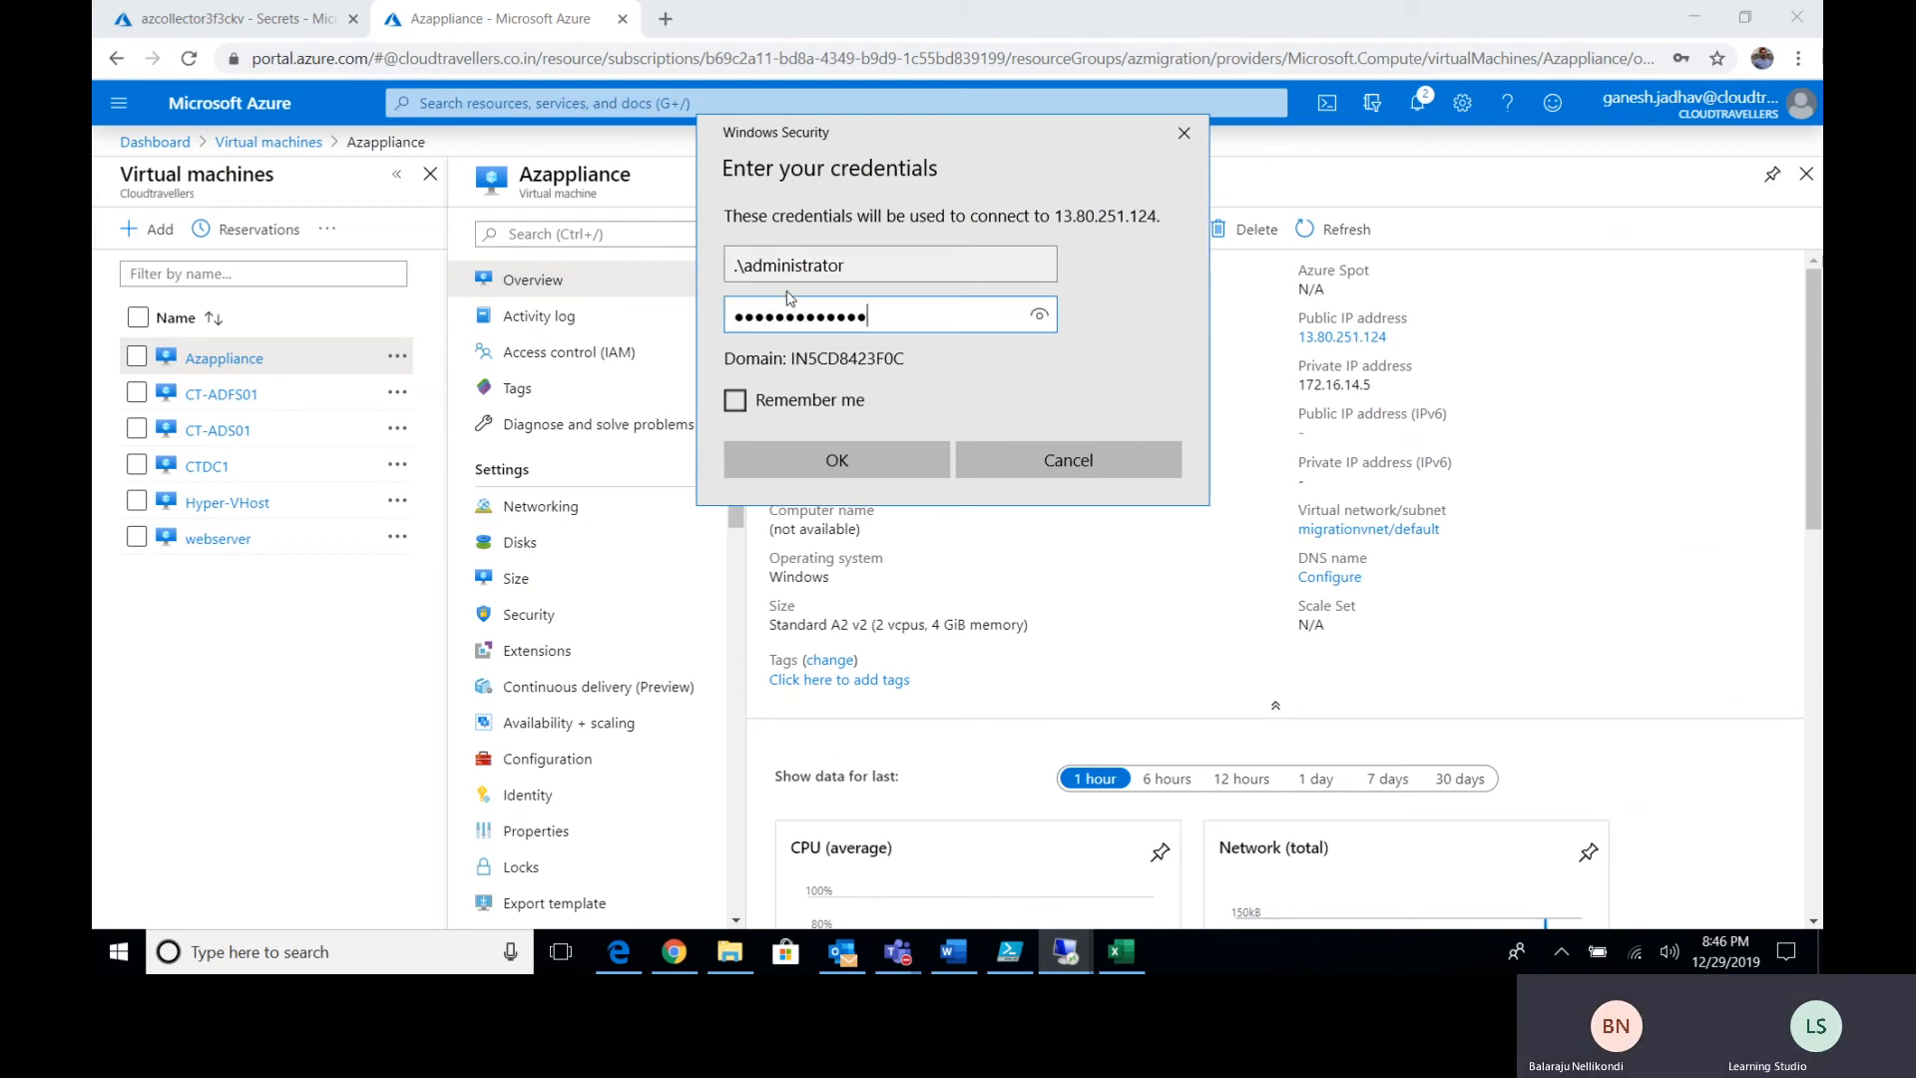
type("••••")
key("Return")
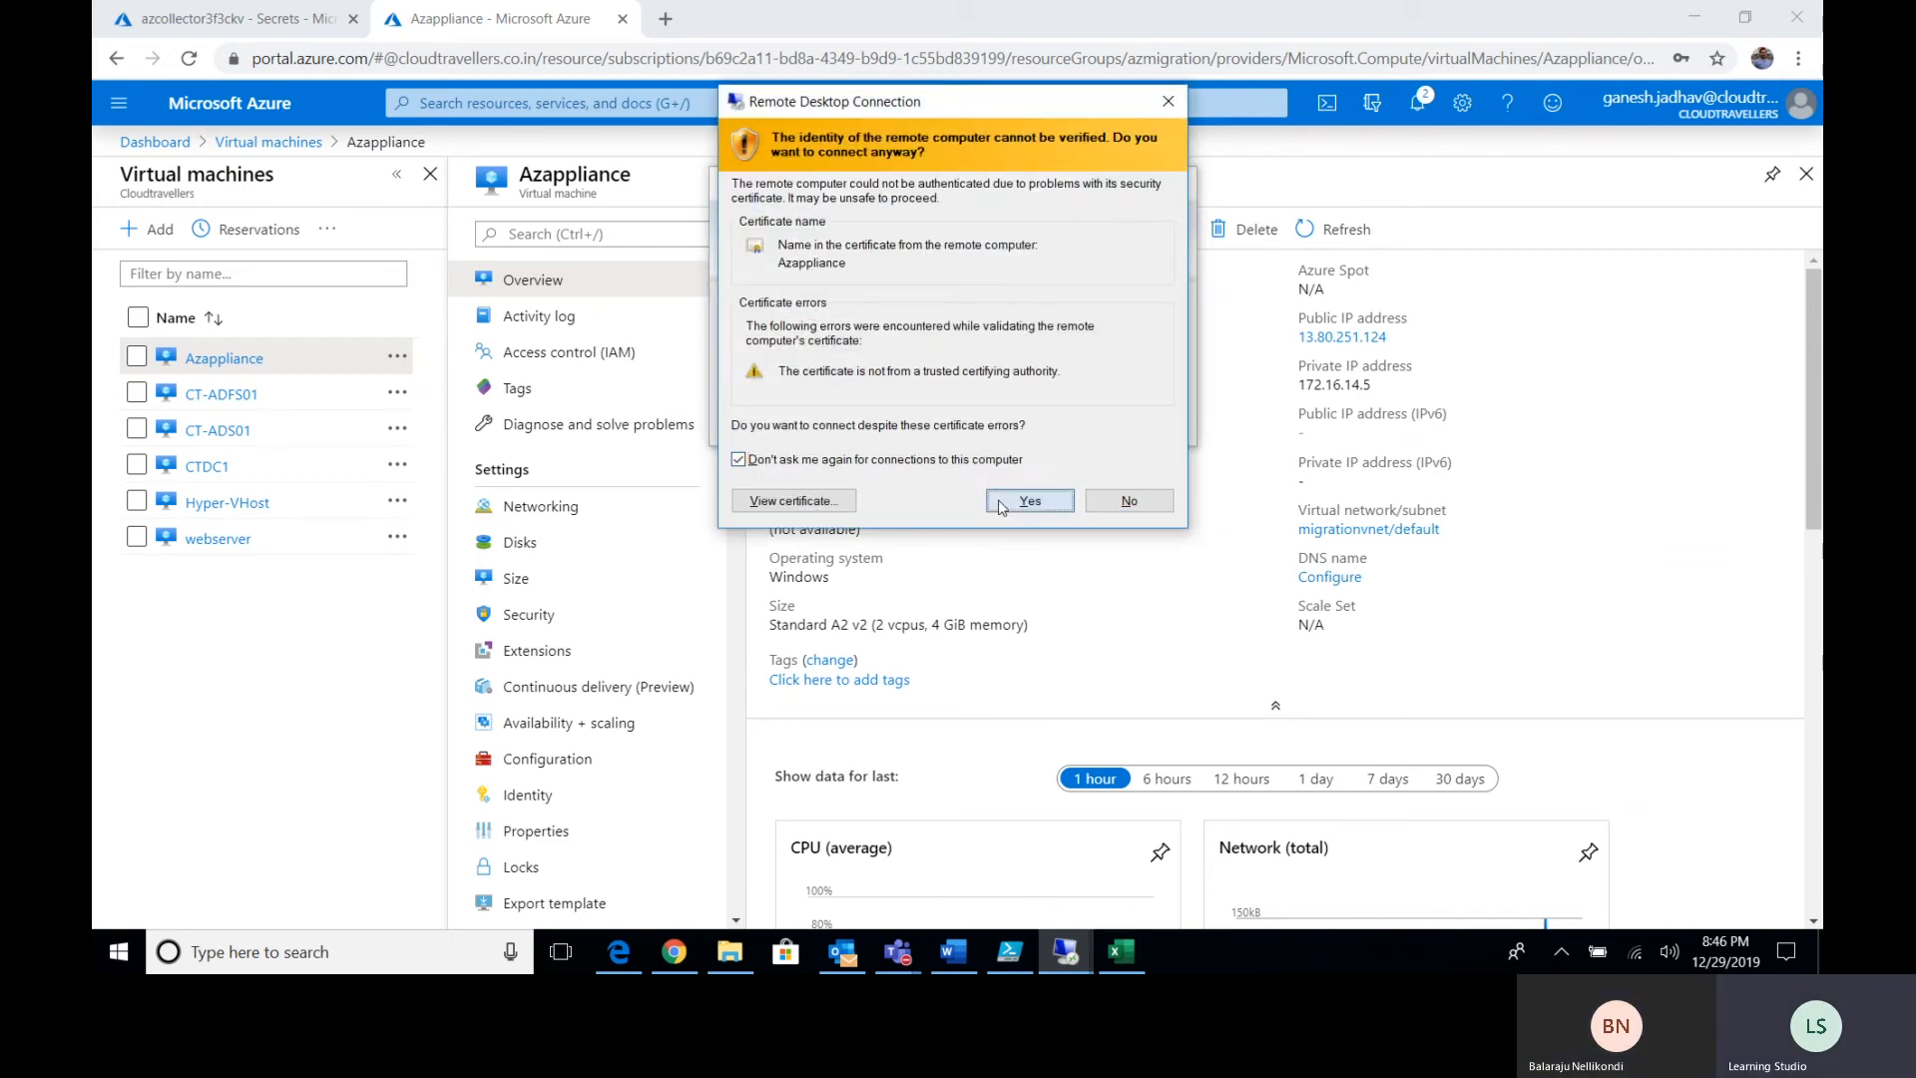
left_click(1008, 502)
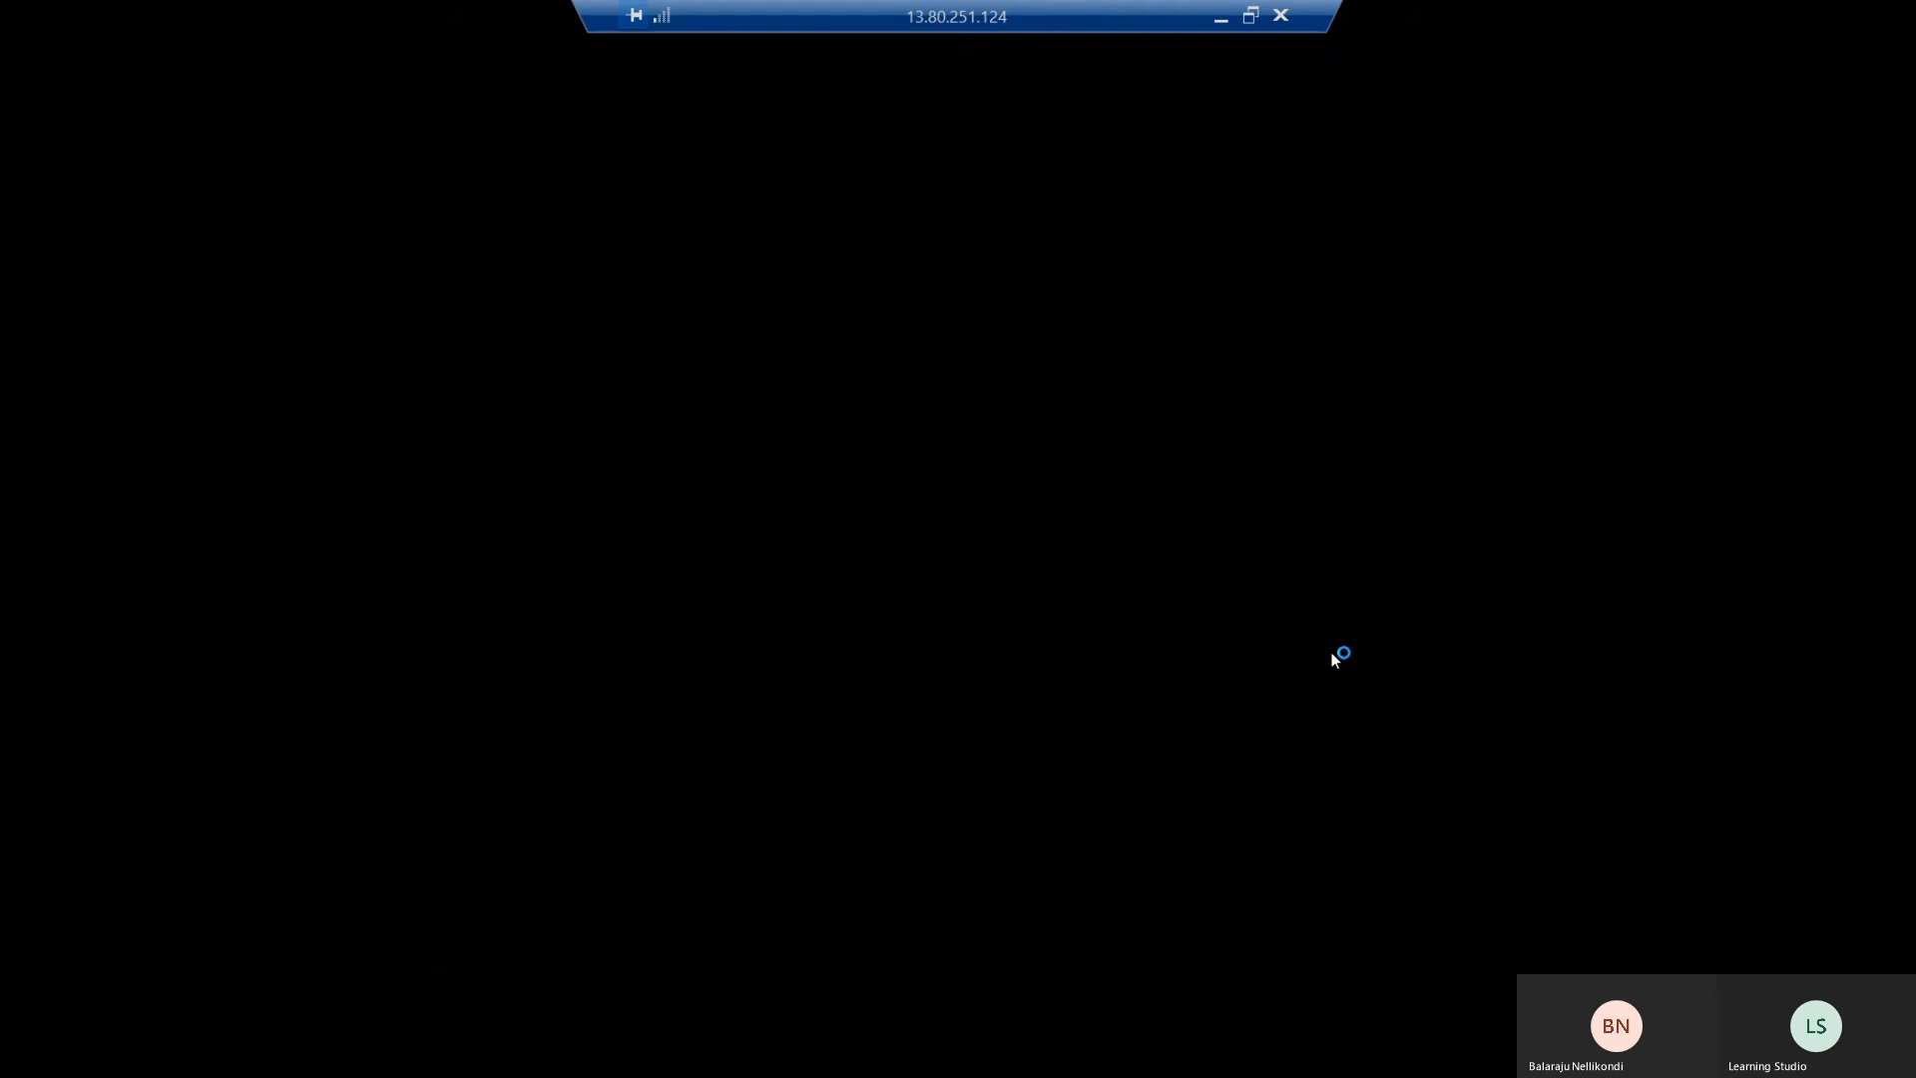
Leave the Azappliance session, copy the webserver's public IP address and retry a Remote Desktop connection to 40.113.123.149.
left_click(1222, 20)
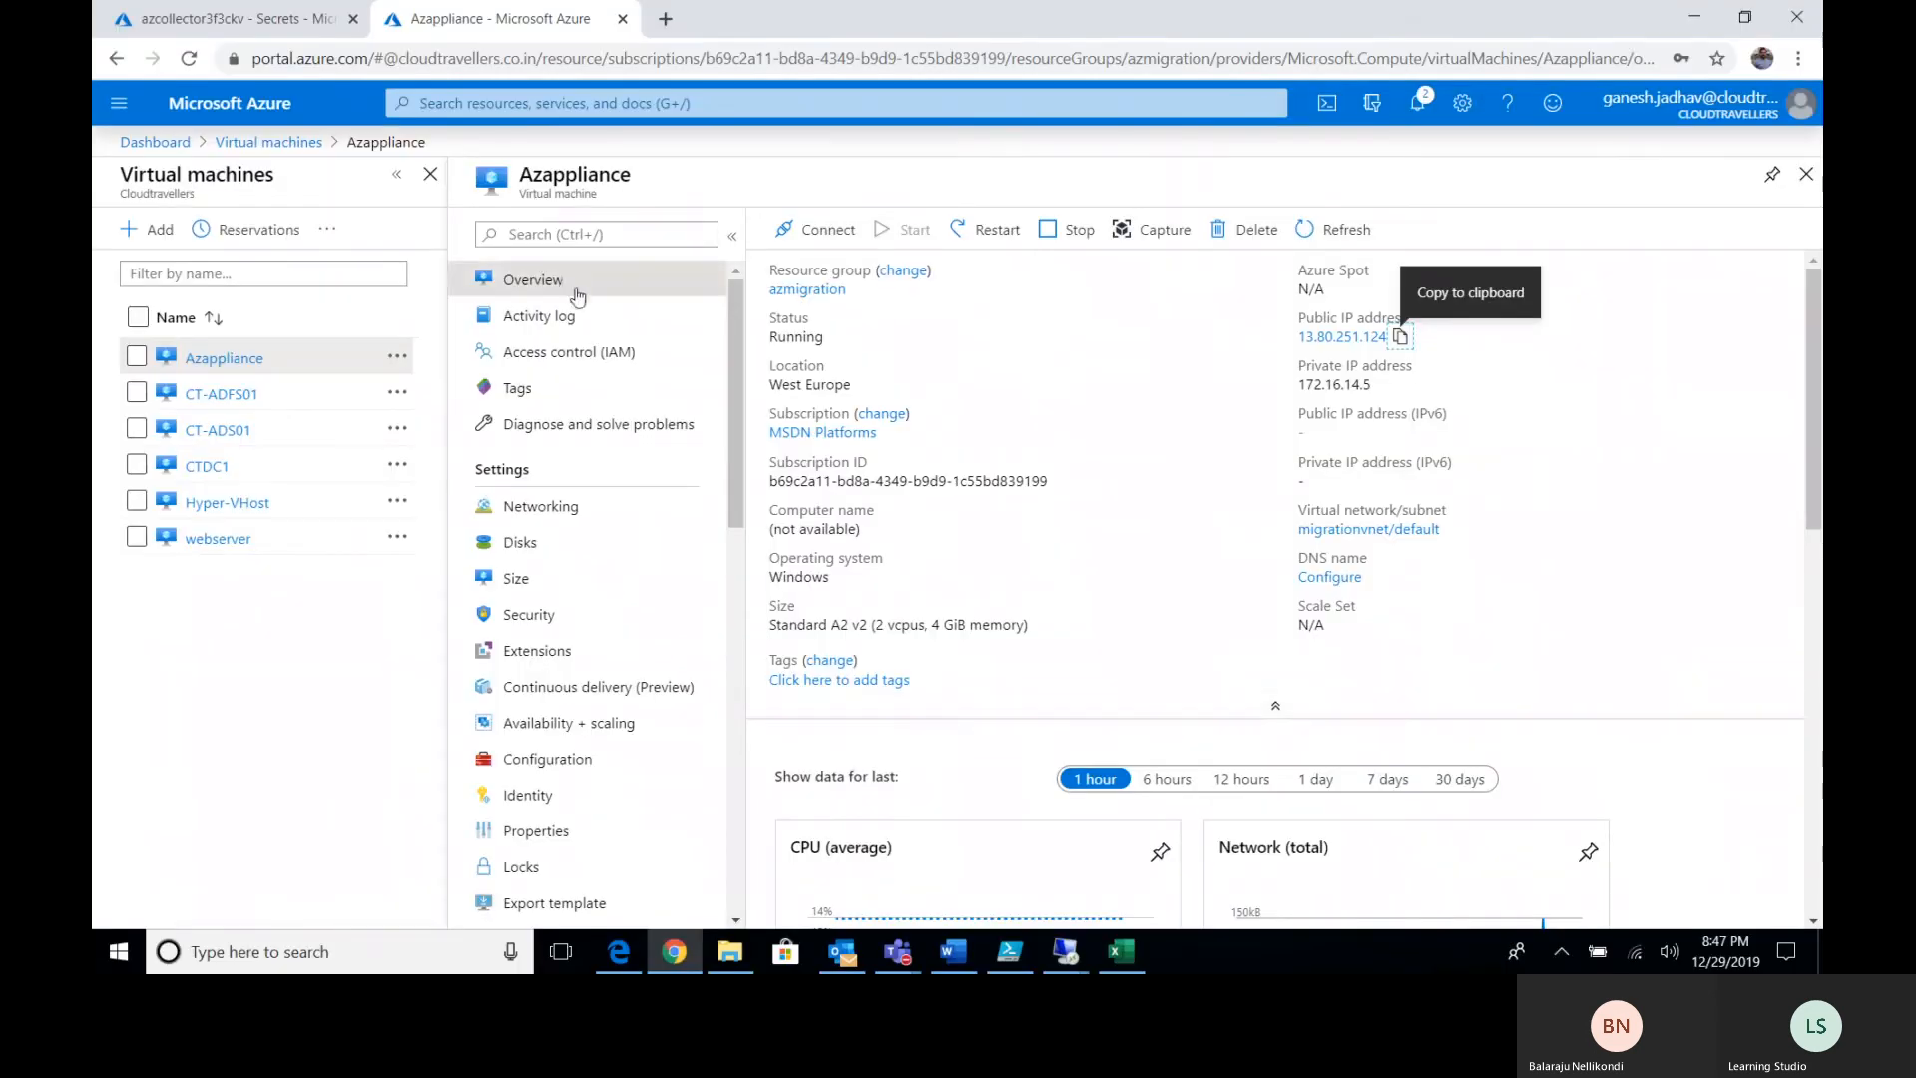
left_click(218, 539)
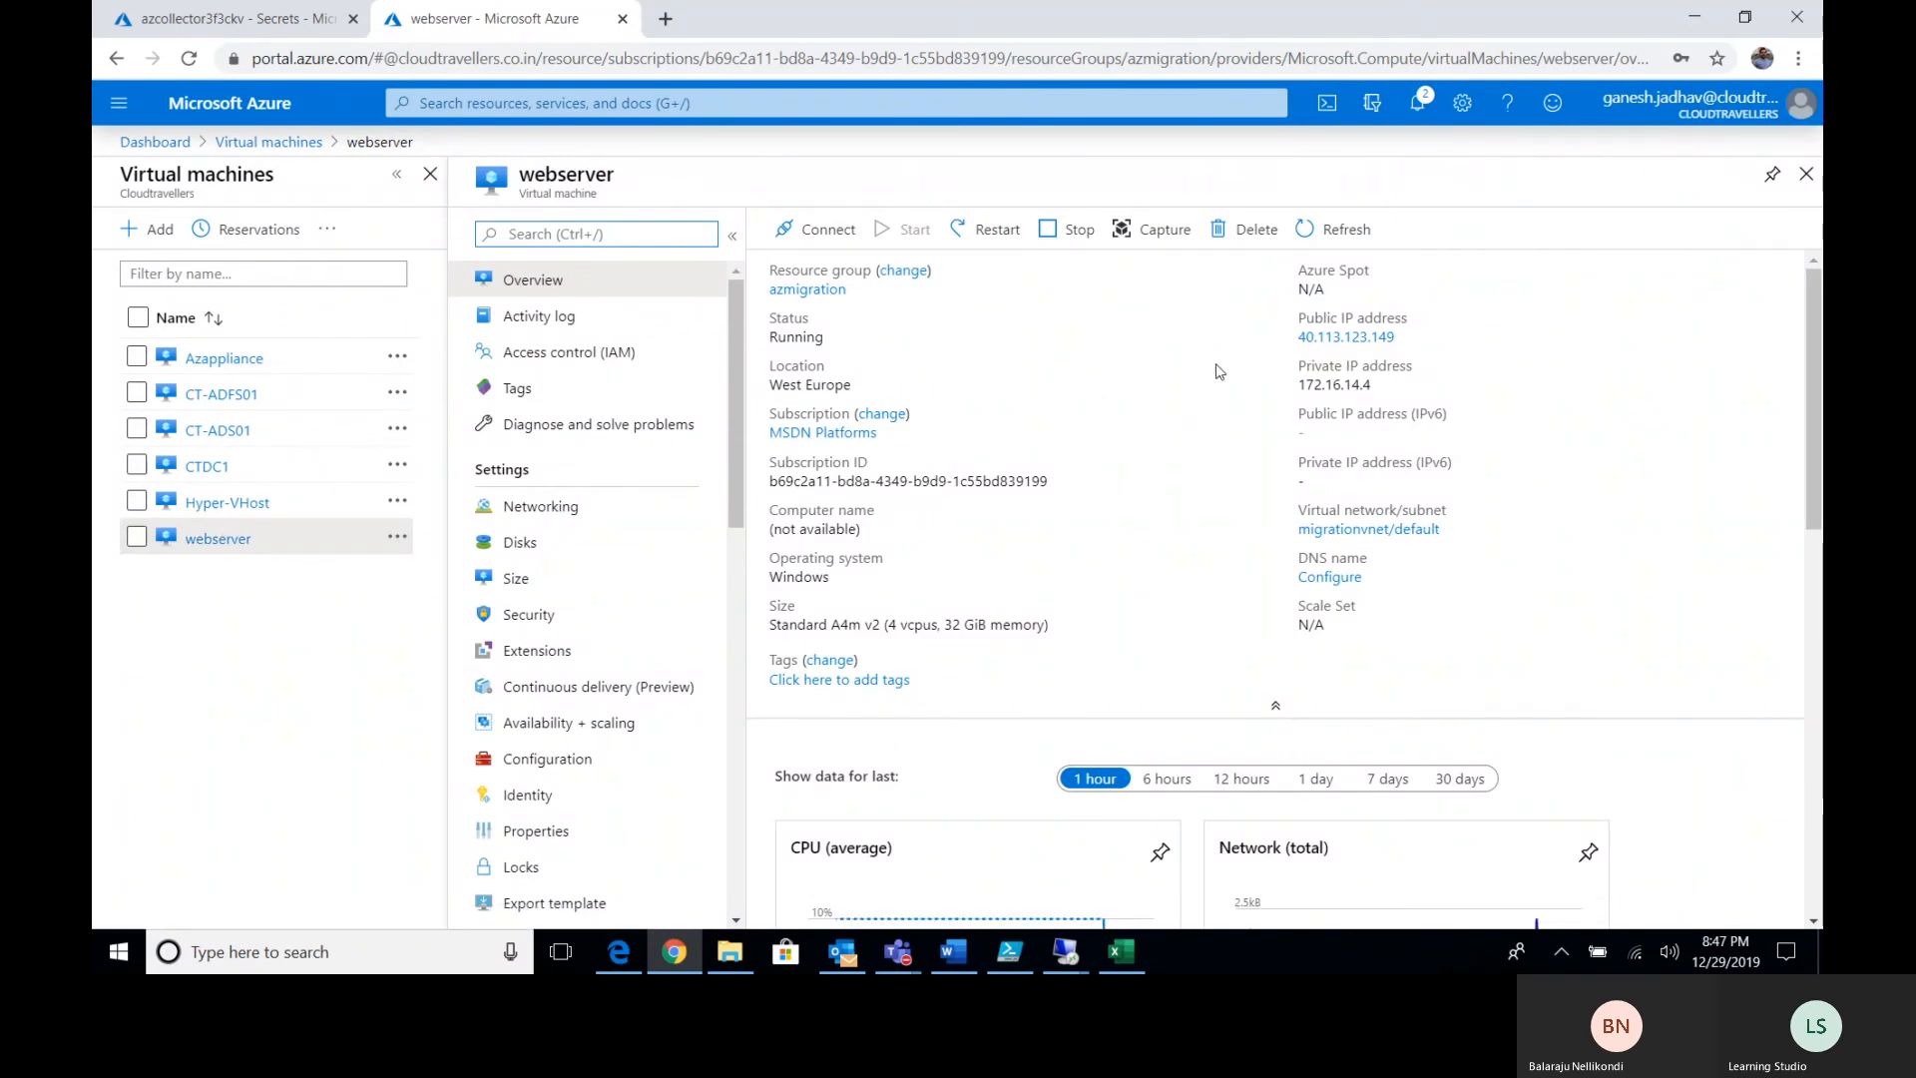
left_click(1408, 336)
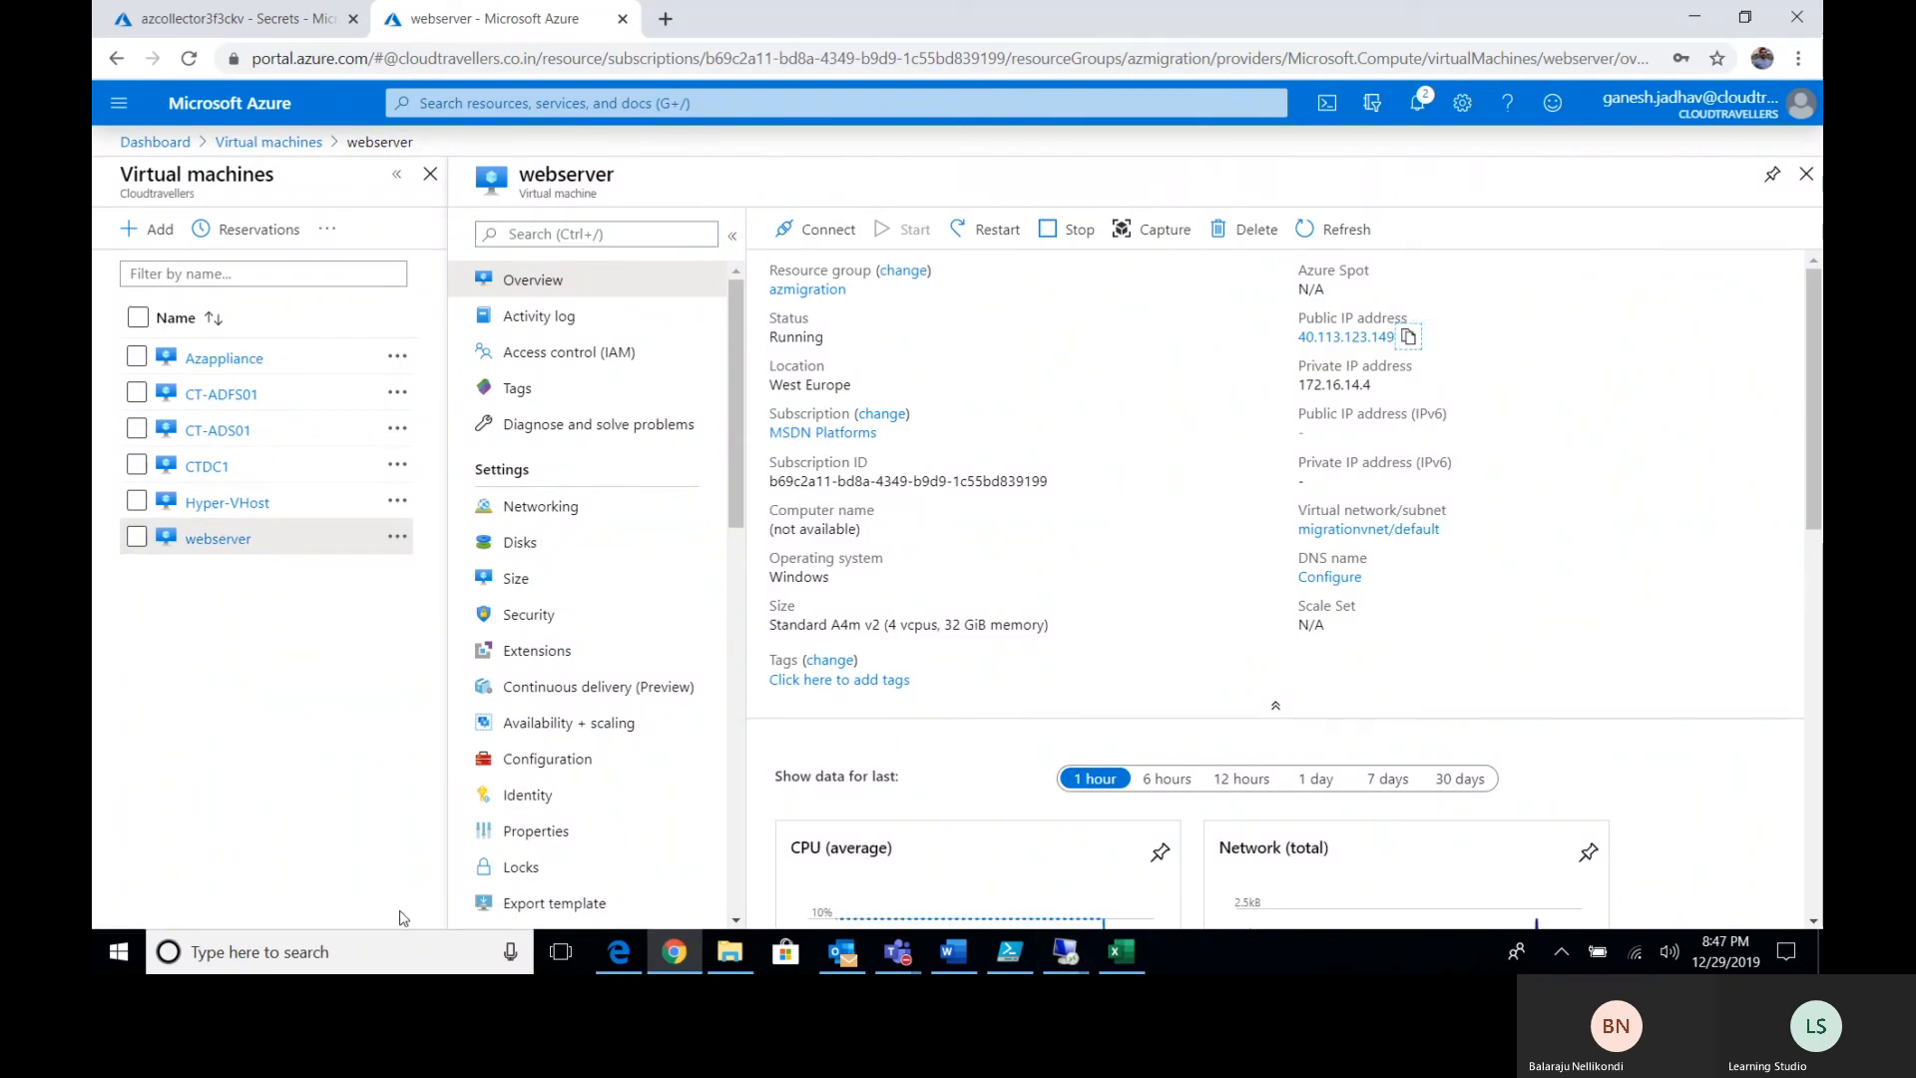
right_click(119, 951)
left_click(149, 841)
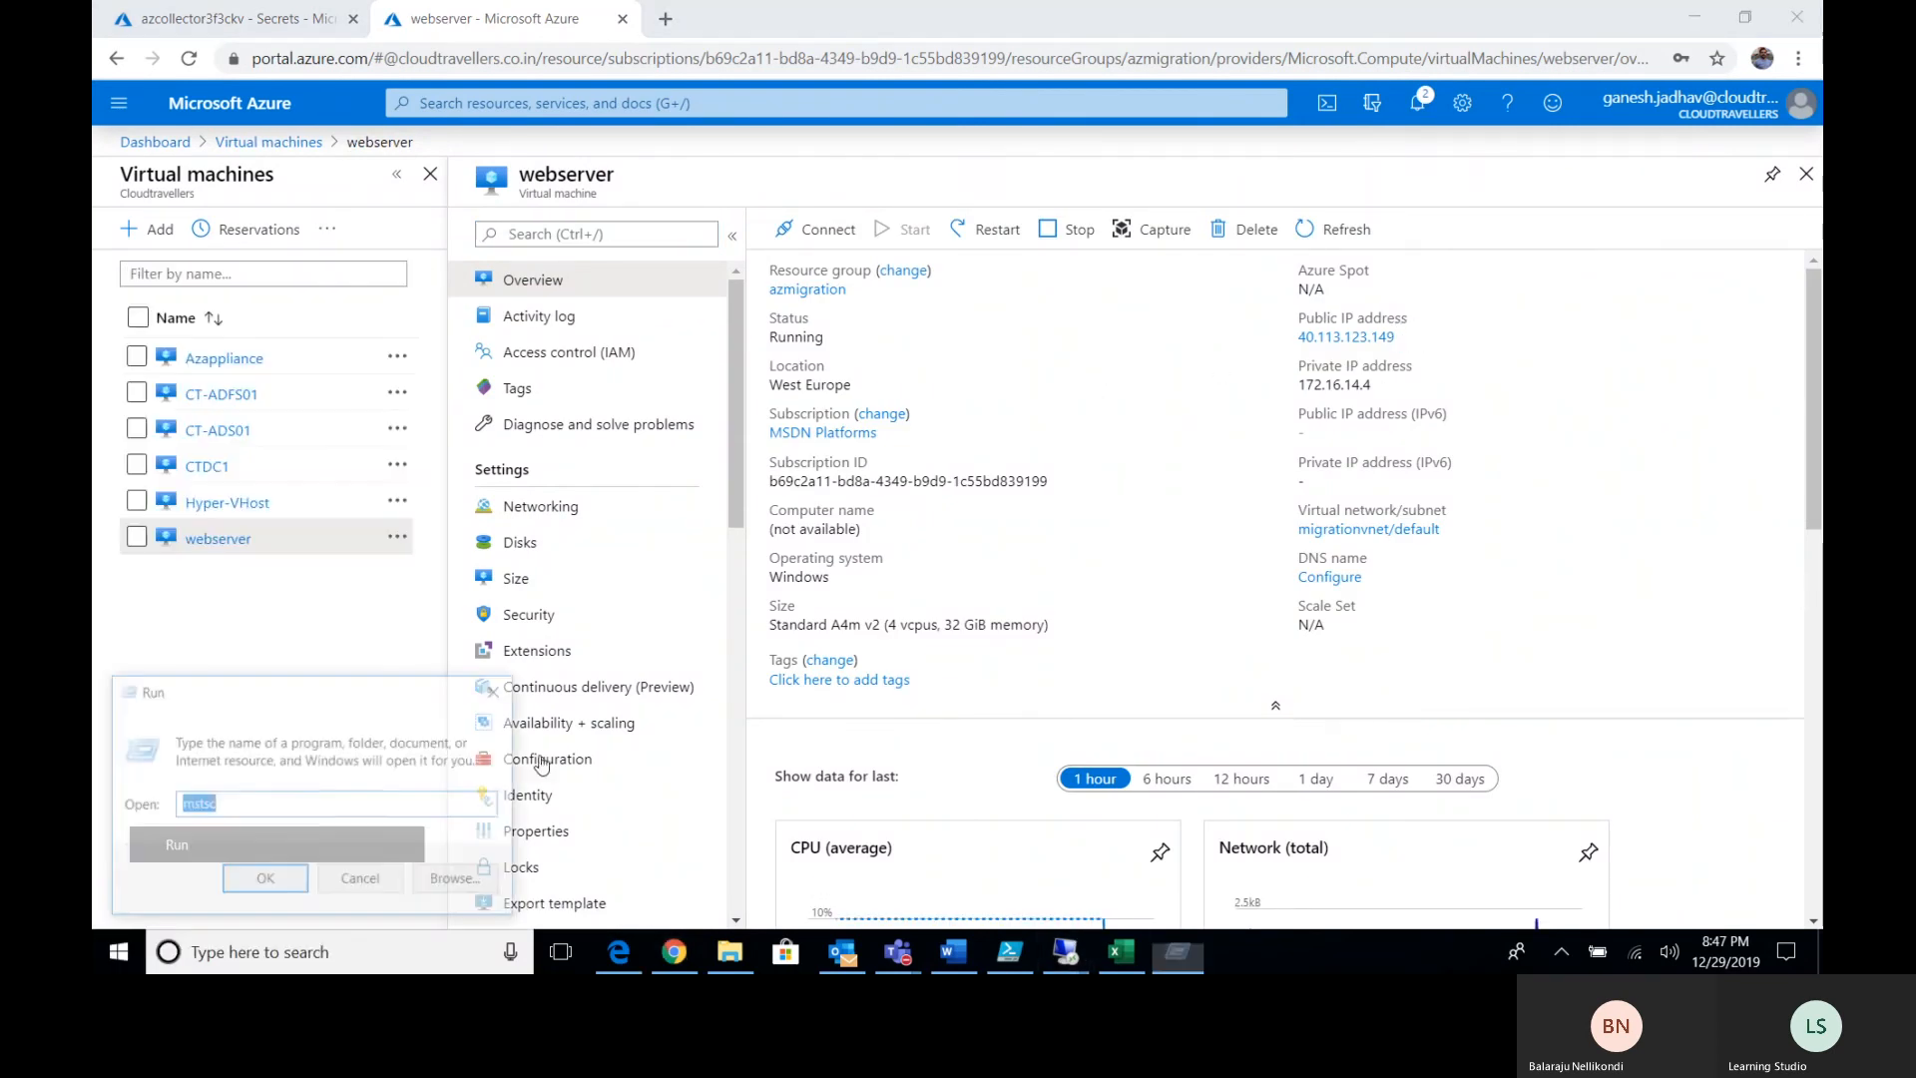
key("Return")
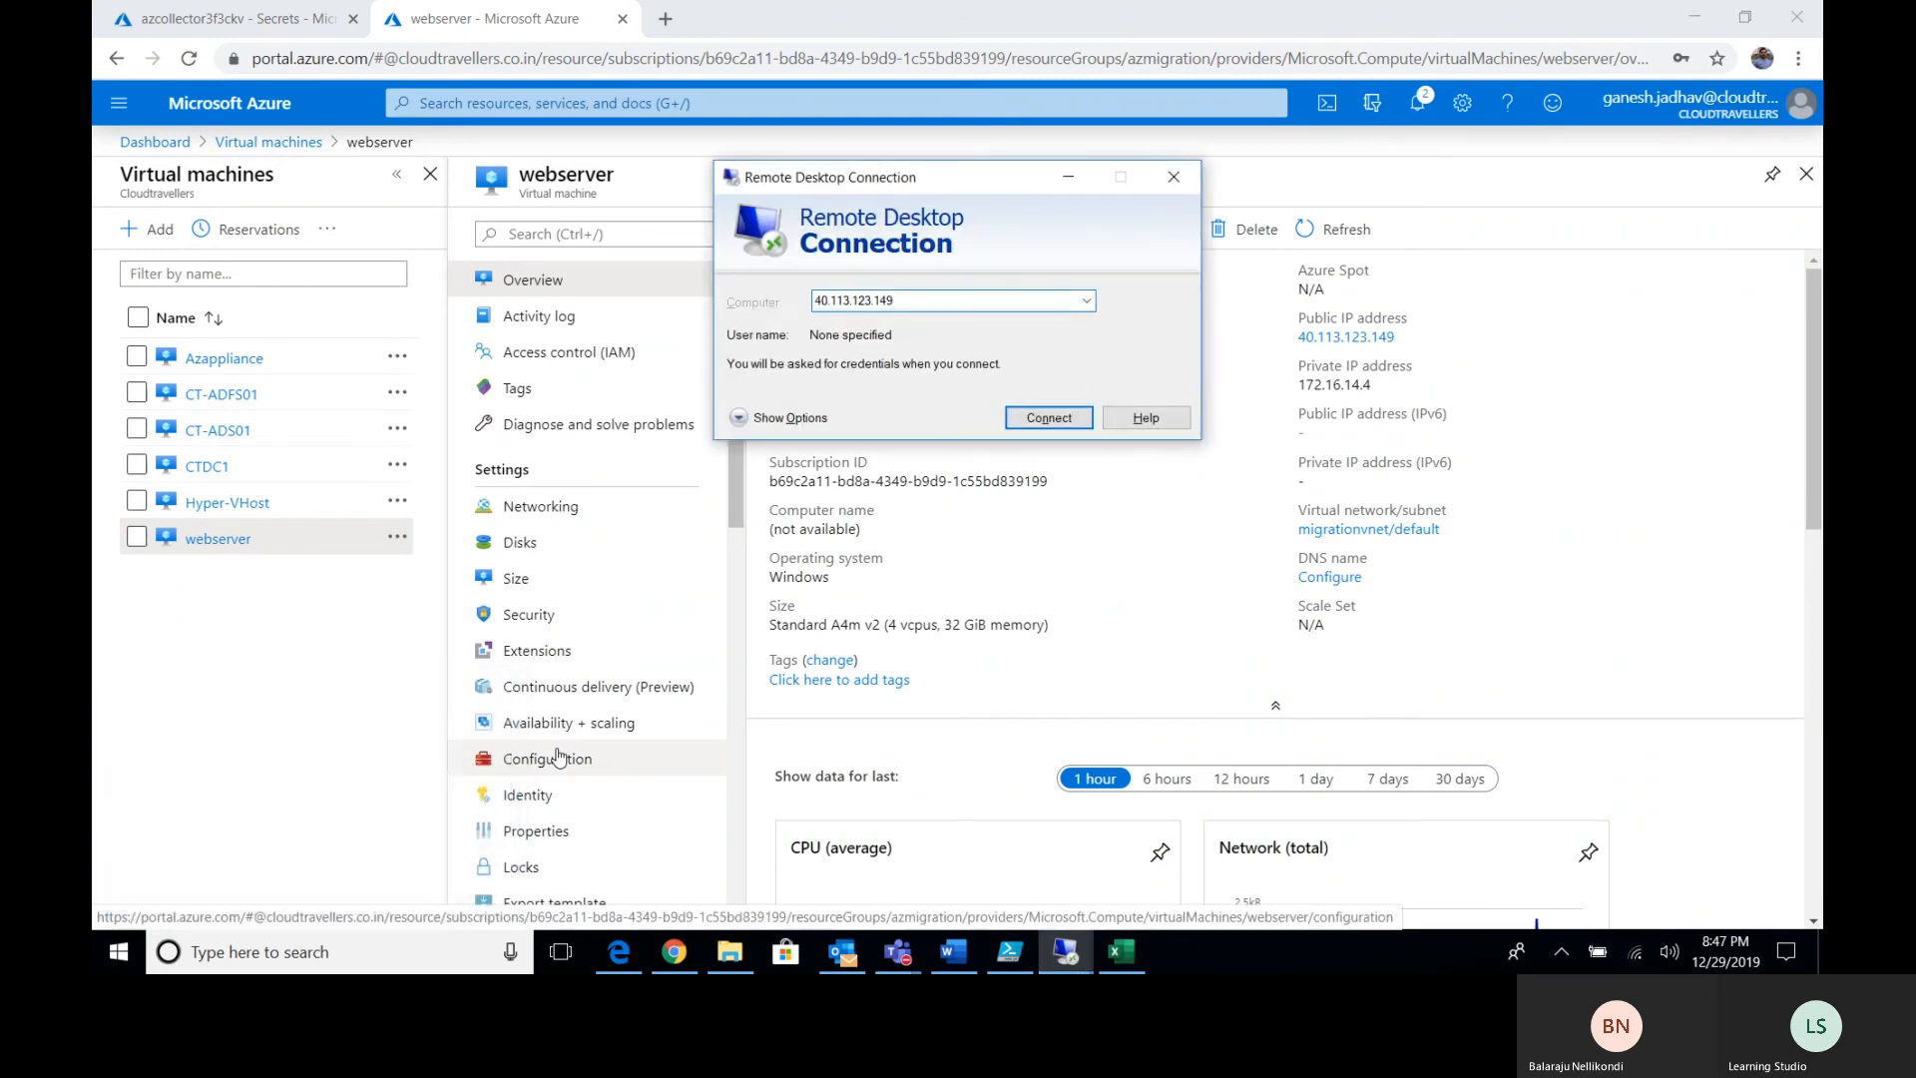
key("Return")
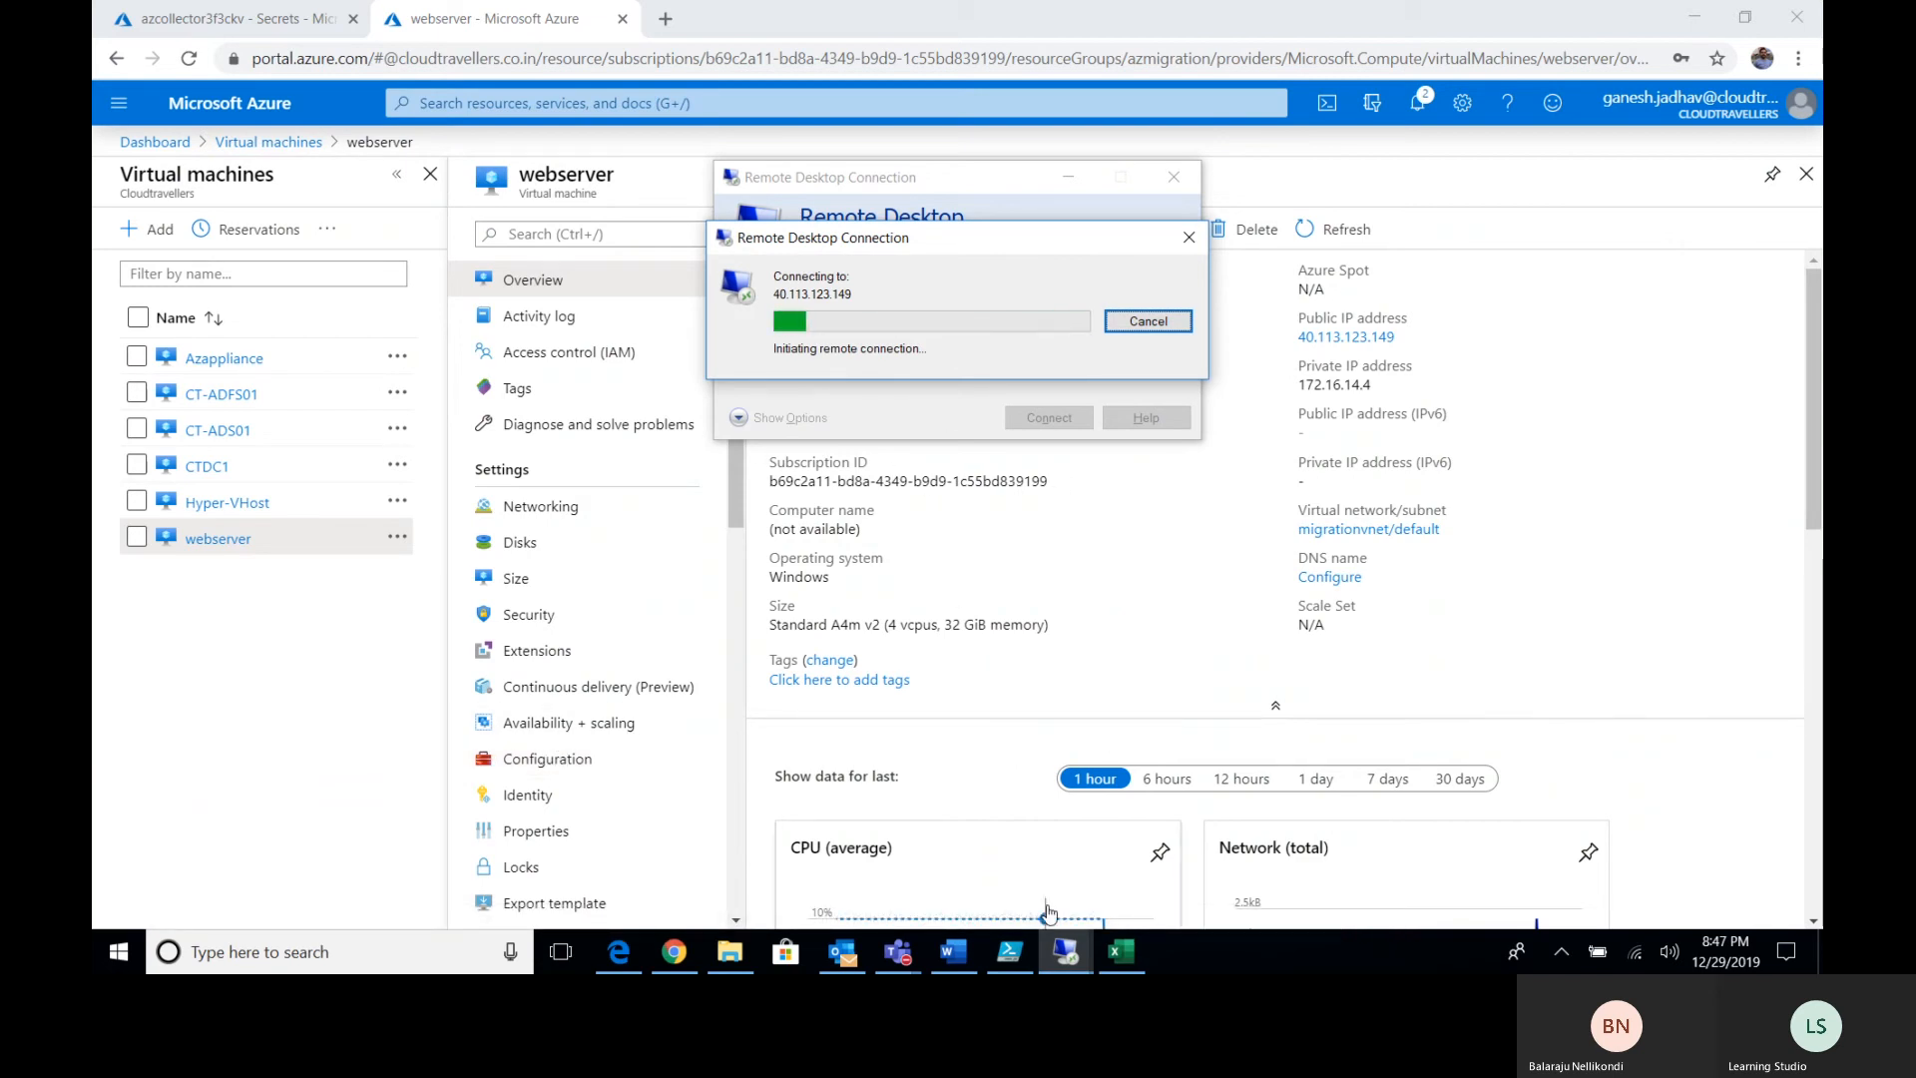
Switch to the Azappliance session, minimise its command window and open Network Connections with ncpa.cpl.
left_click(1066, 951)
left_click(1035, 832)
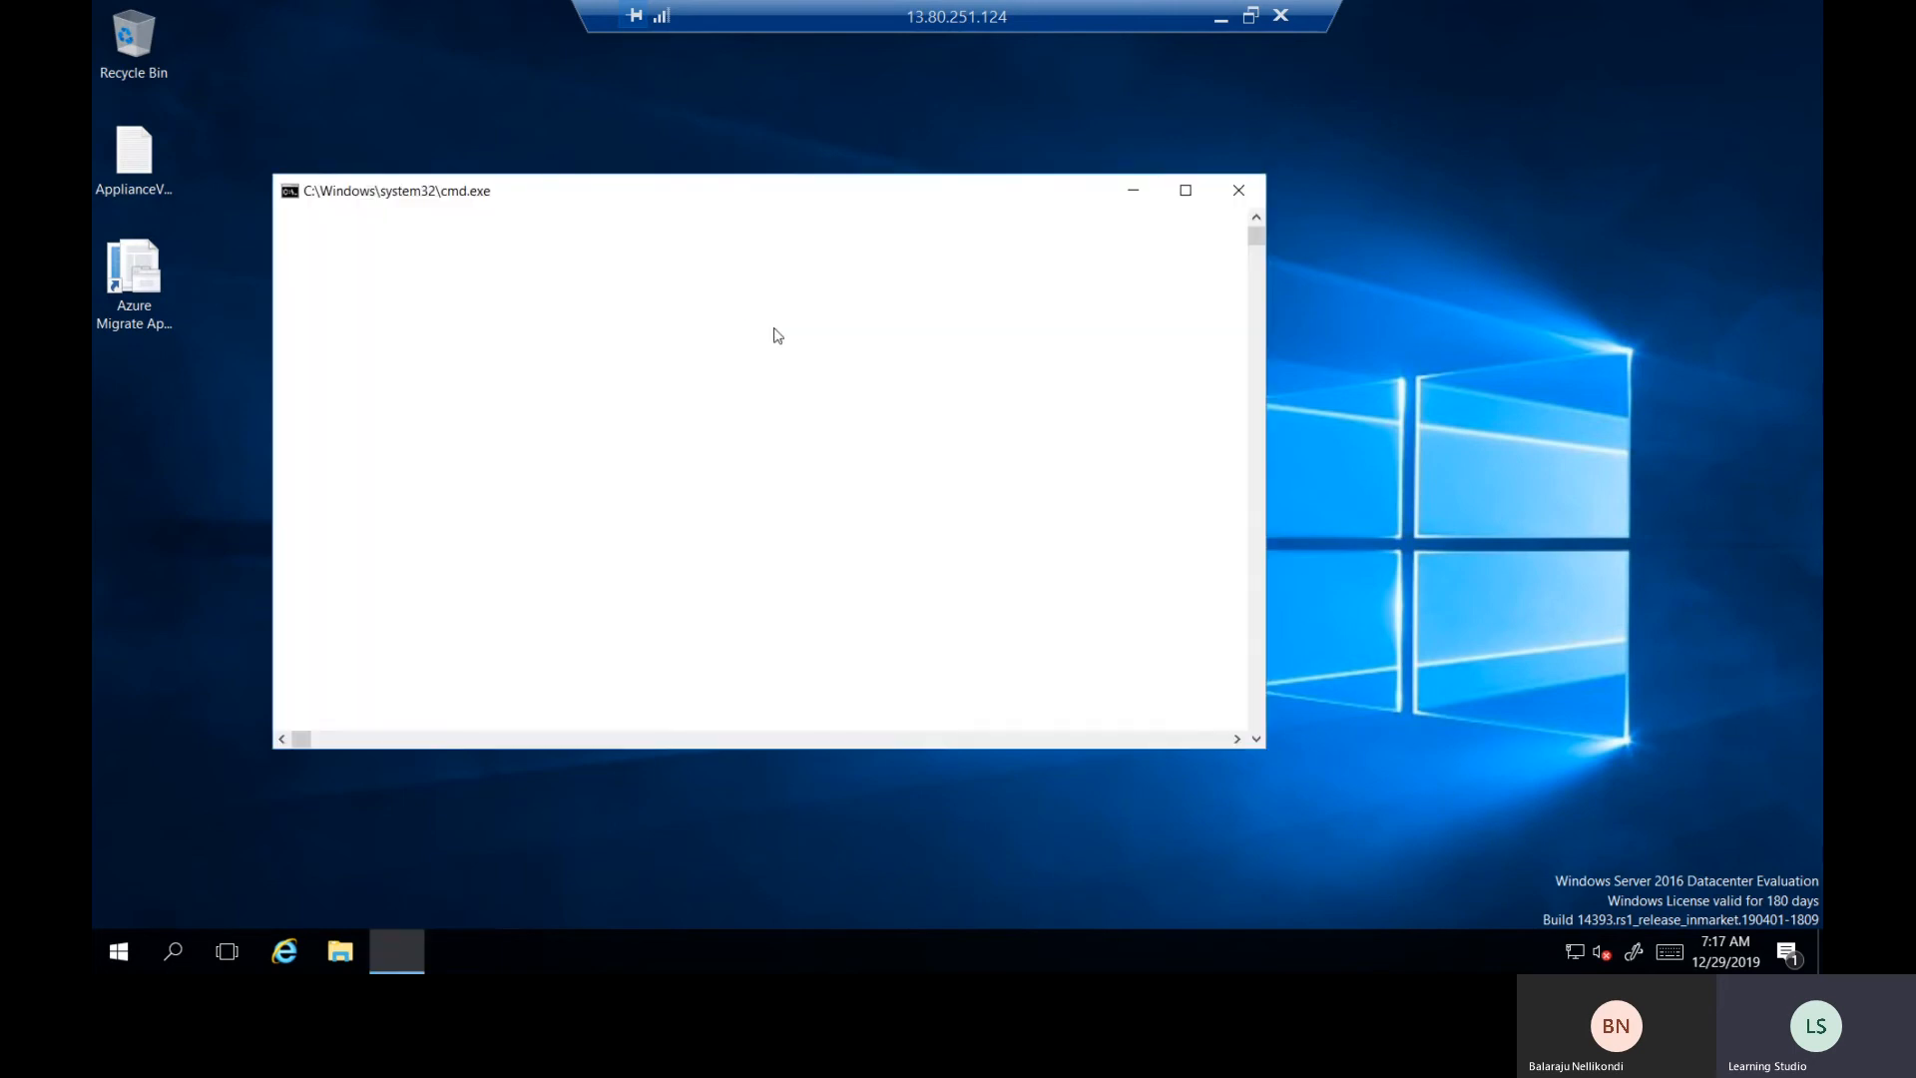
left_click(1135, 191)
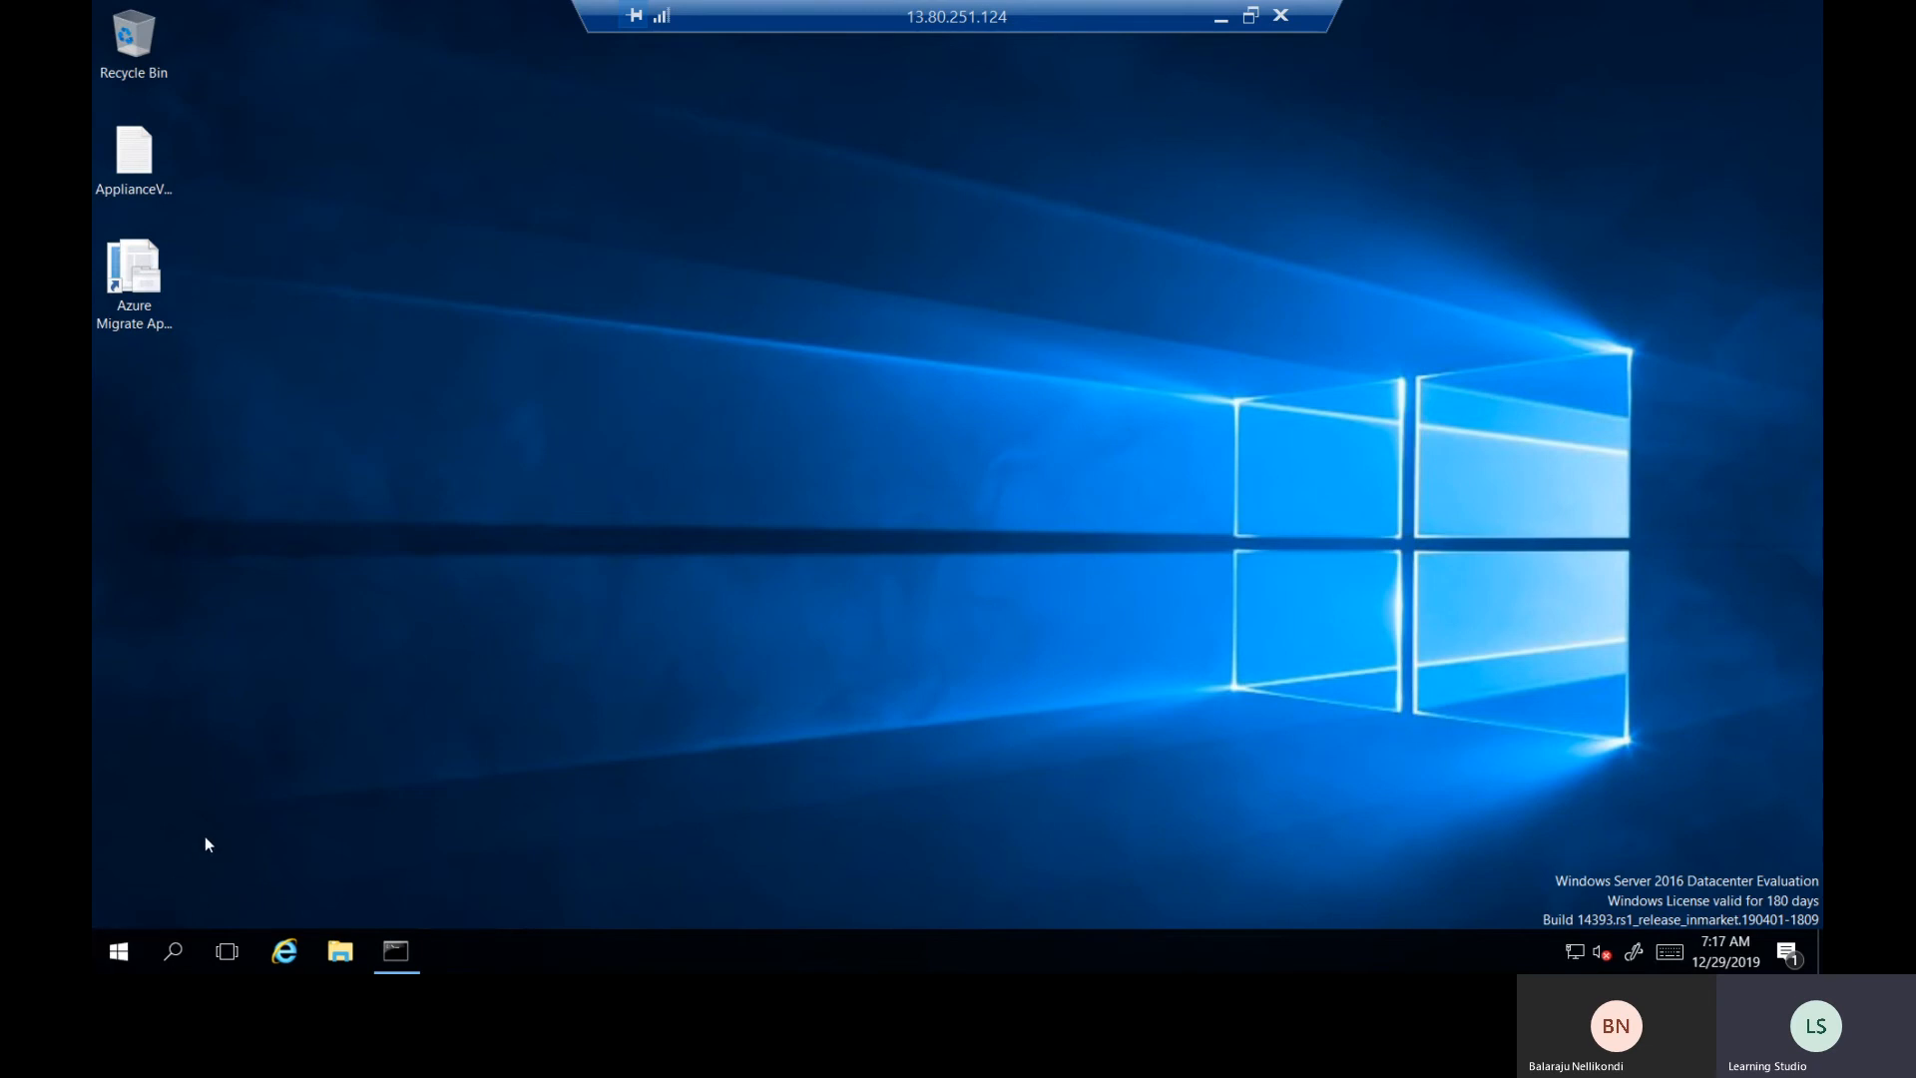
key("super+x")
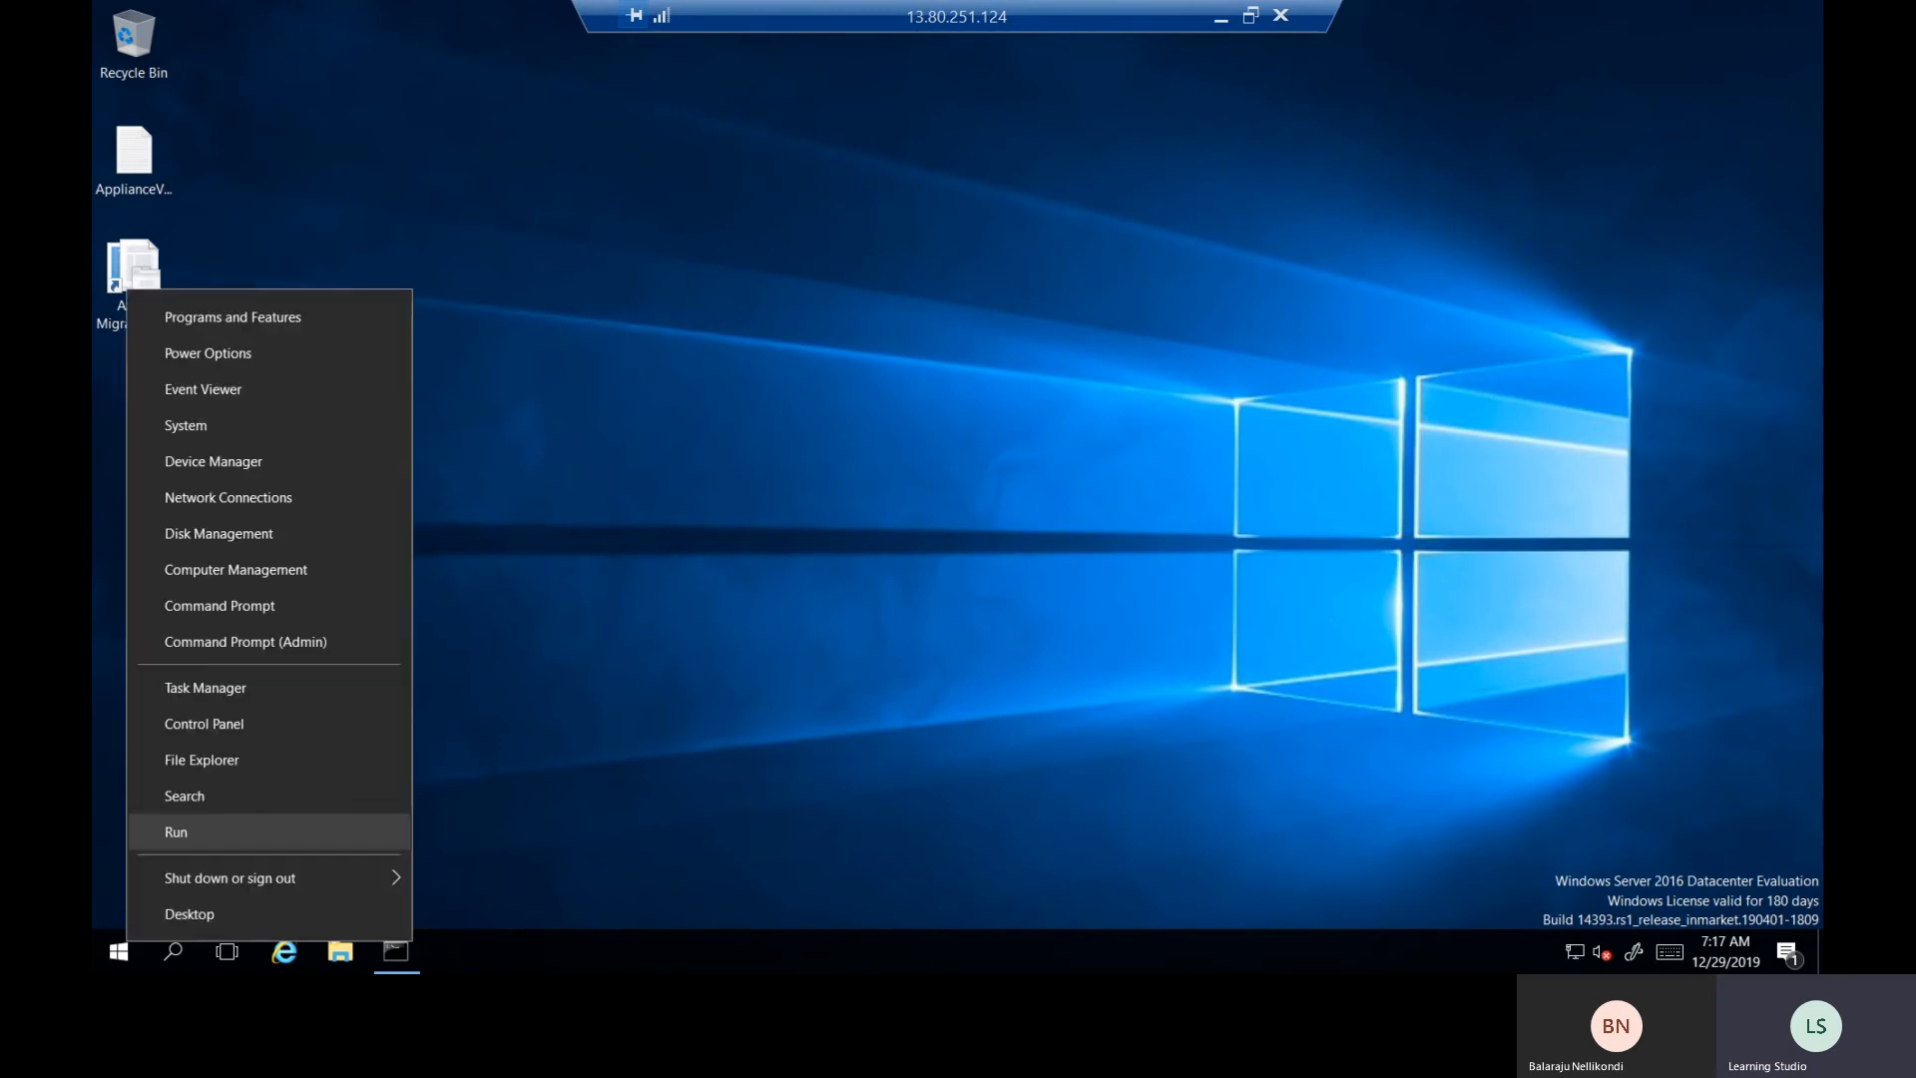
left_click(207, 832)
type("ncpa.cpl")
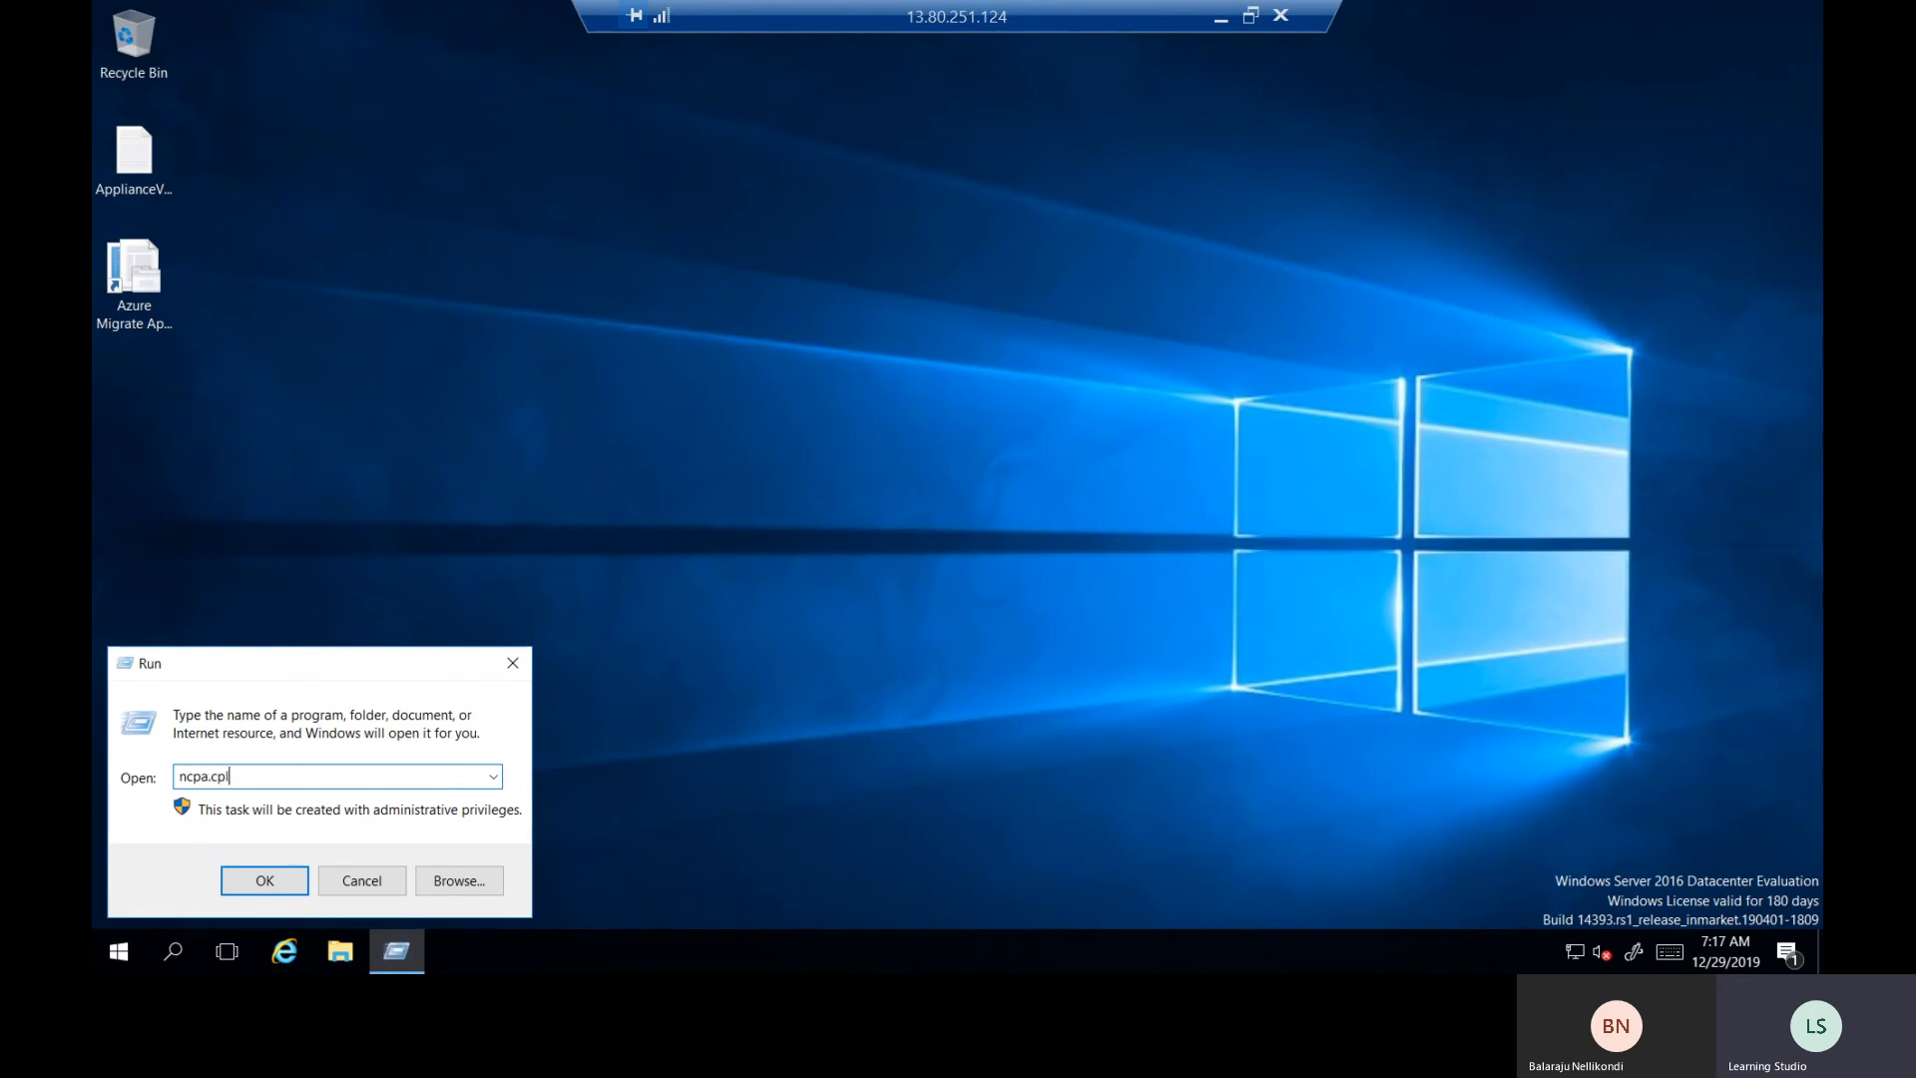
key("Return")
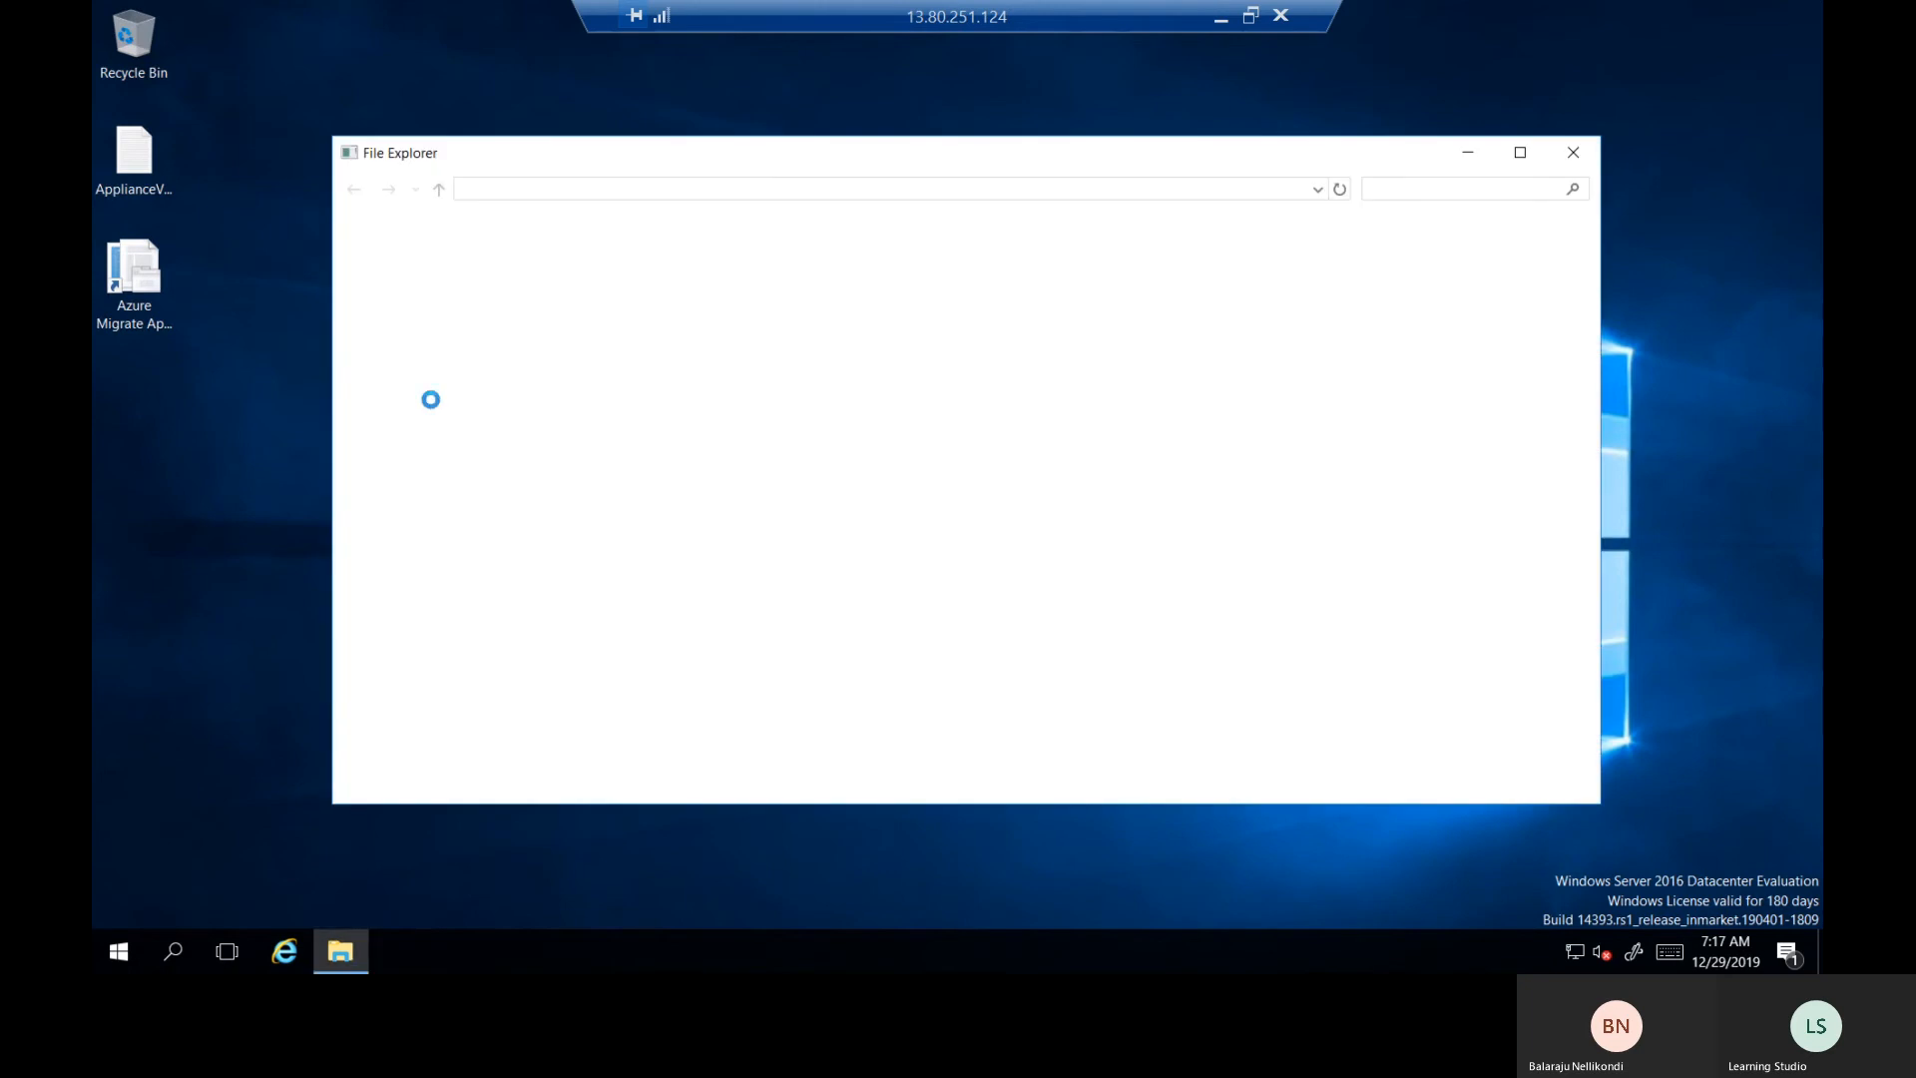
Examine the Internet Protocol Version 4 (TCP/IPv4) properties of the Ethernet 2 adapter and close them without changes.
left_click(442, 283)
right_click(441, 282)
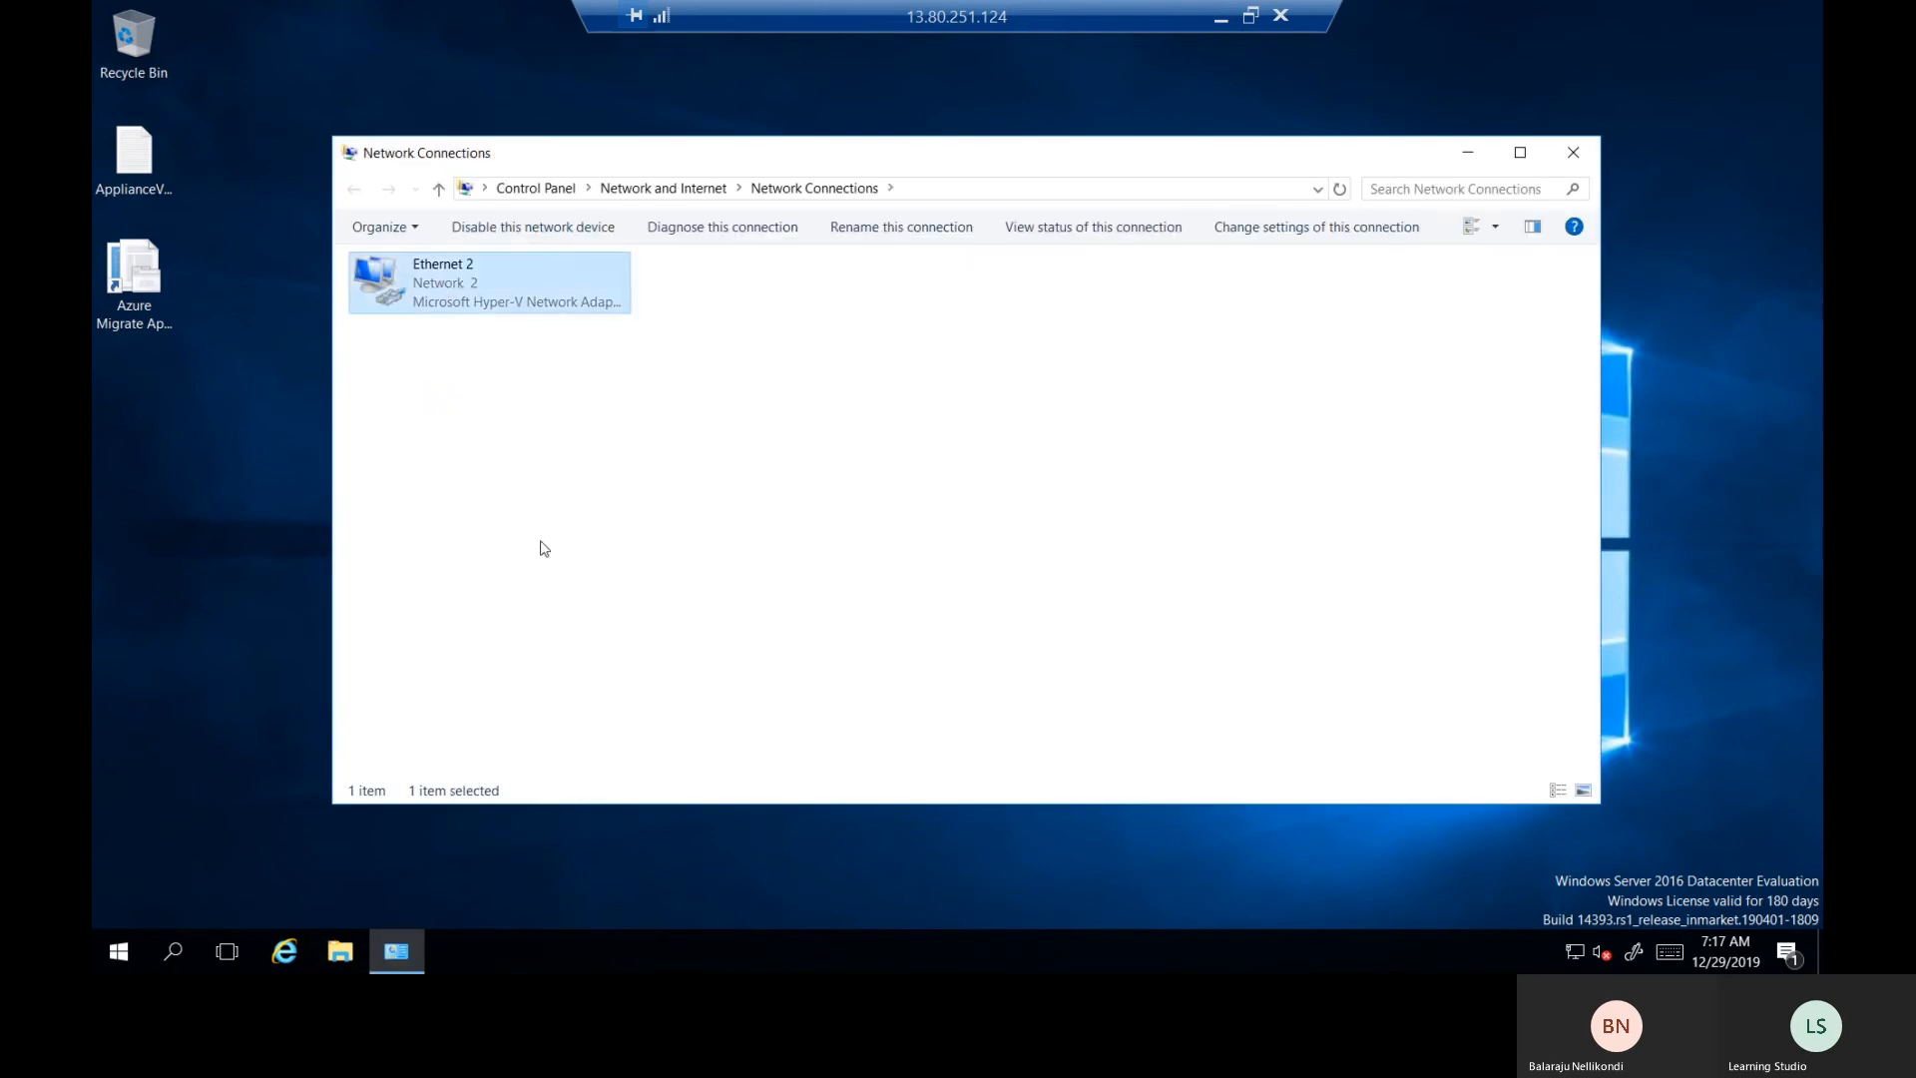
left_click(512, 502)
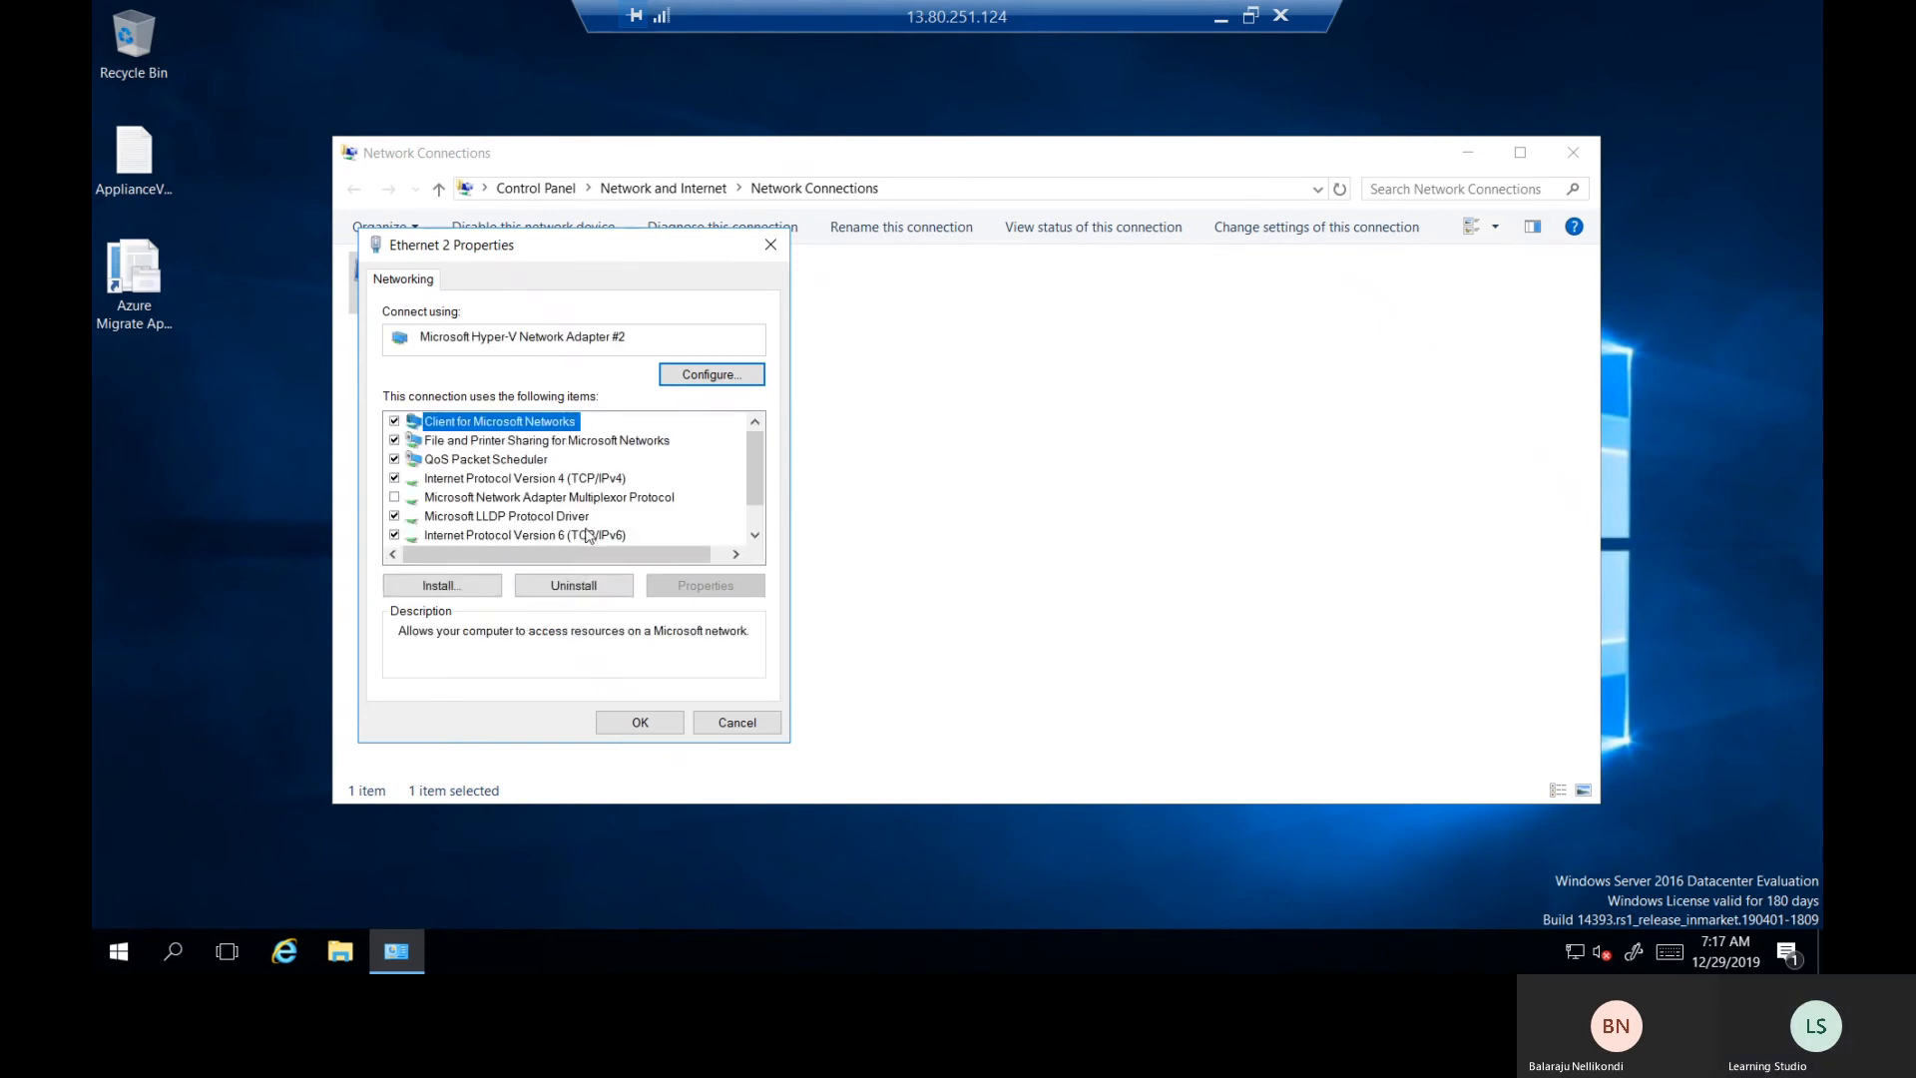
double_click(544, 481)
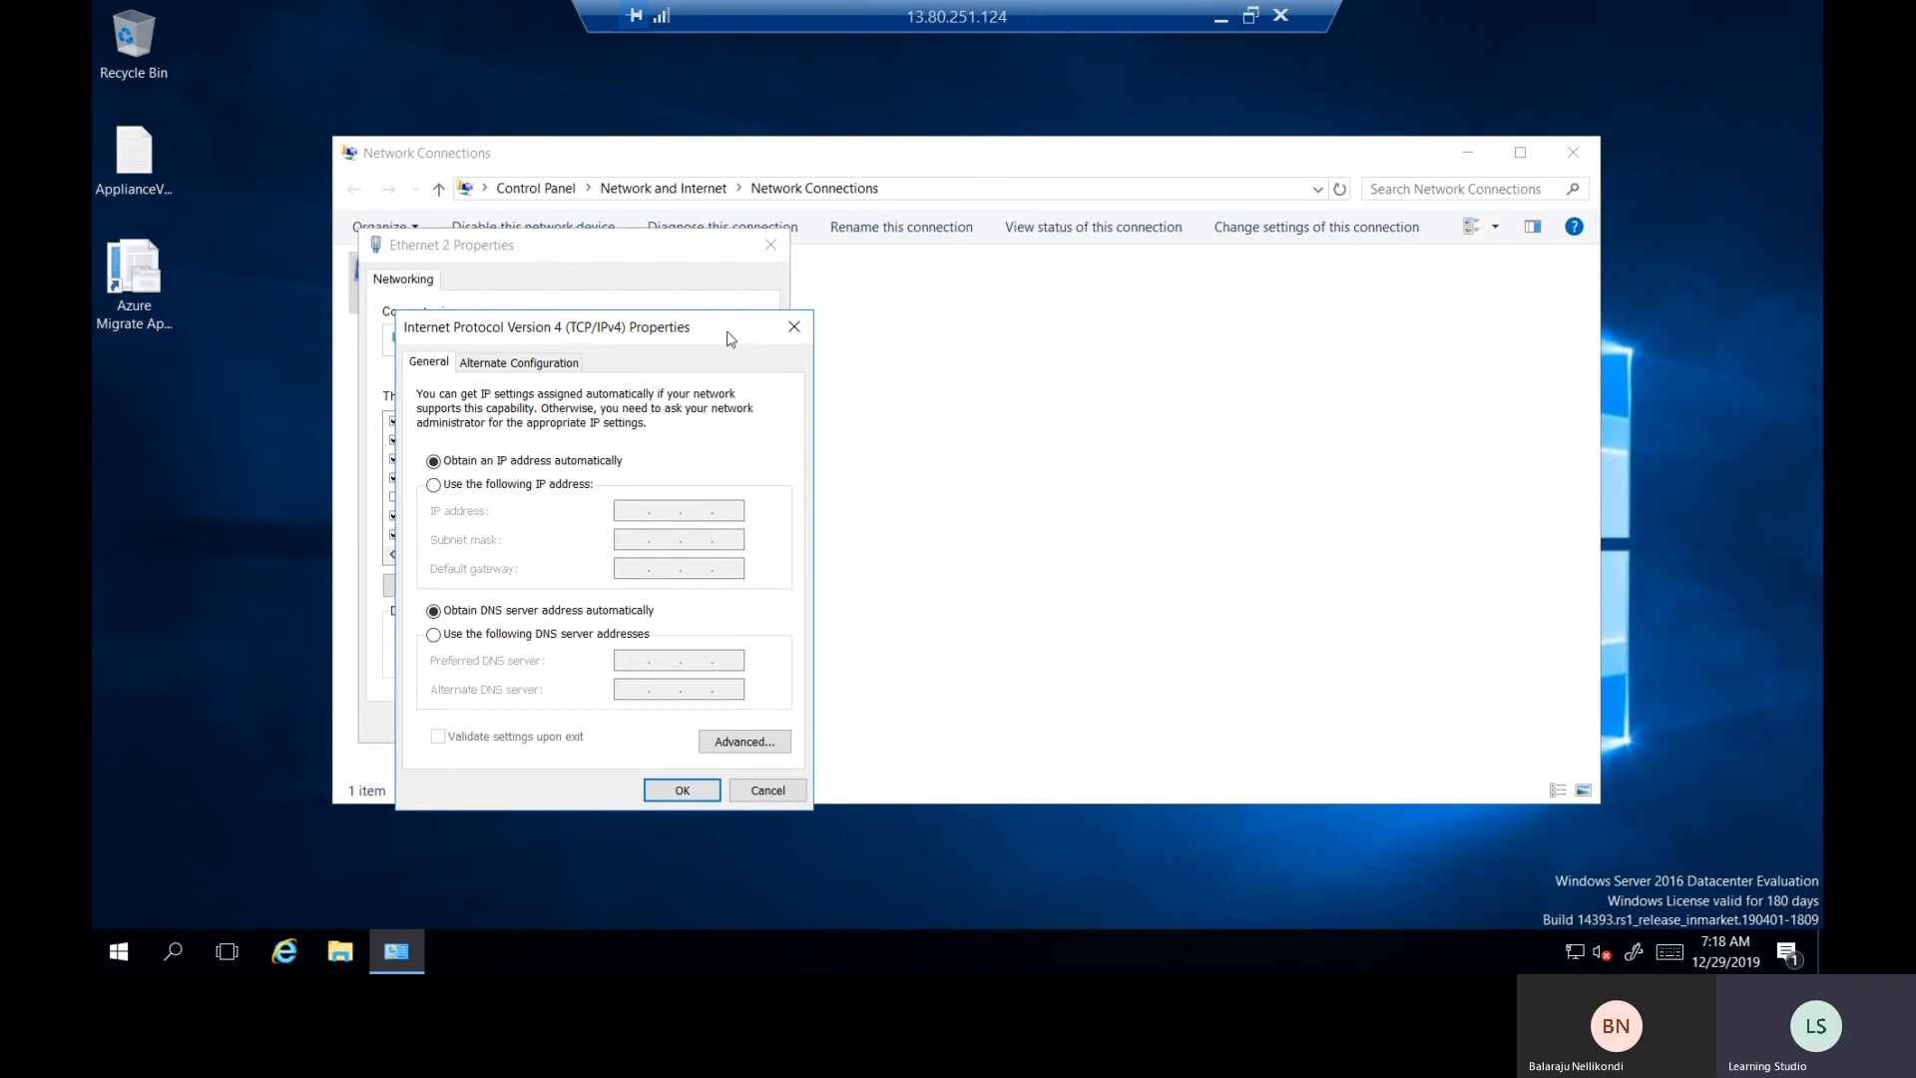
left_click(793, 330)
left_click(771, 246)
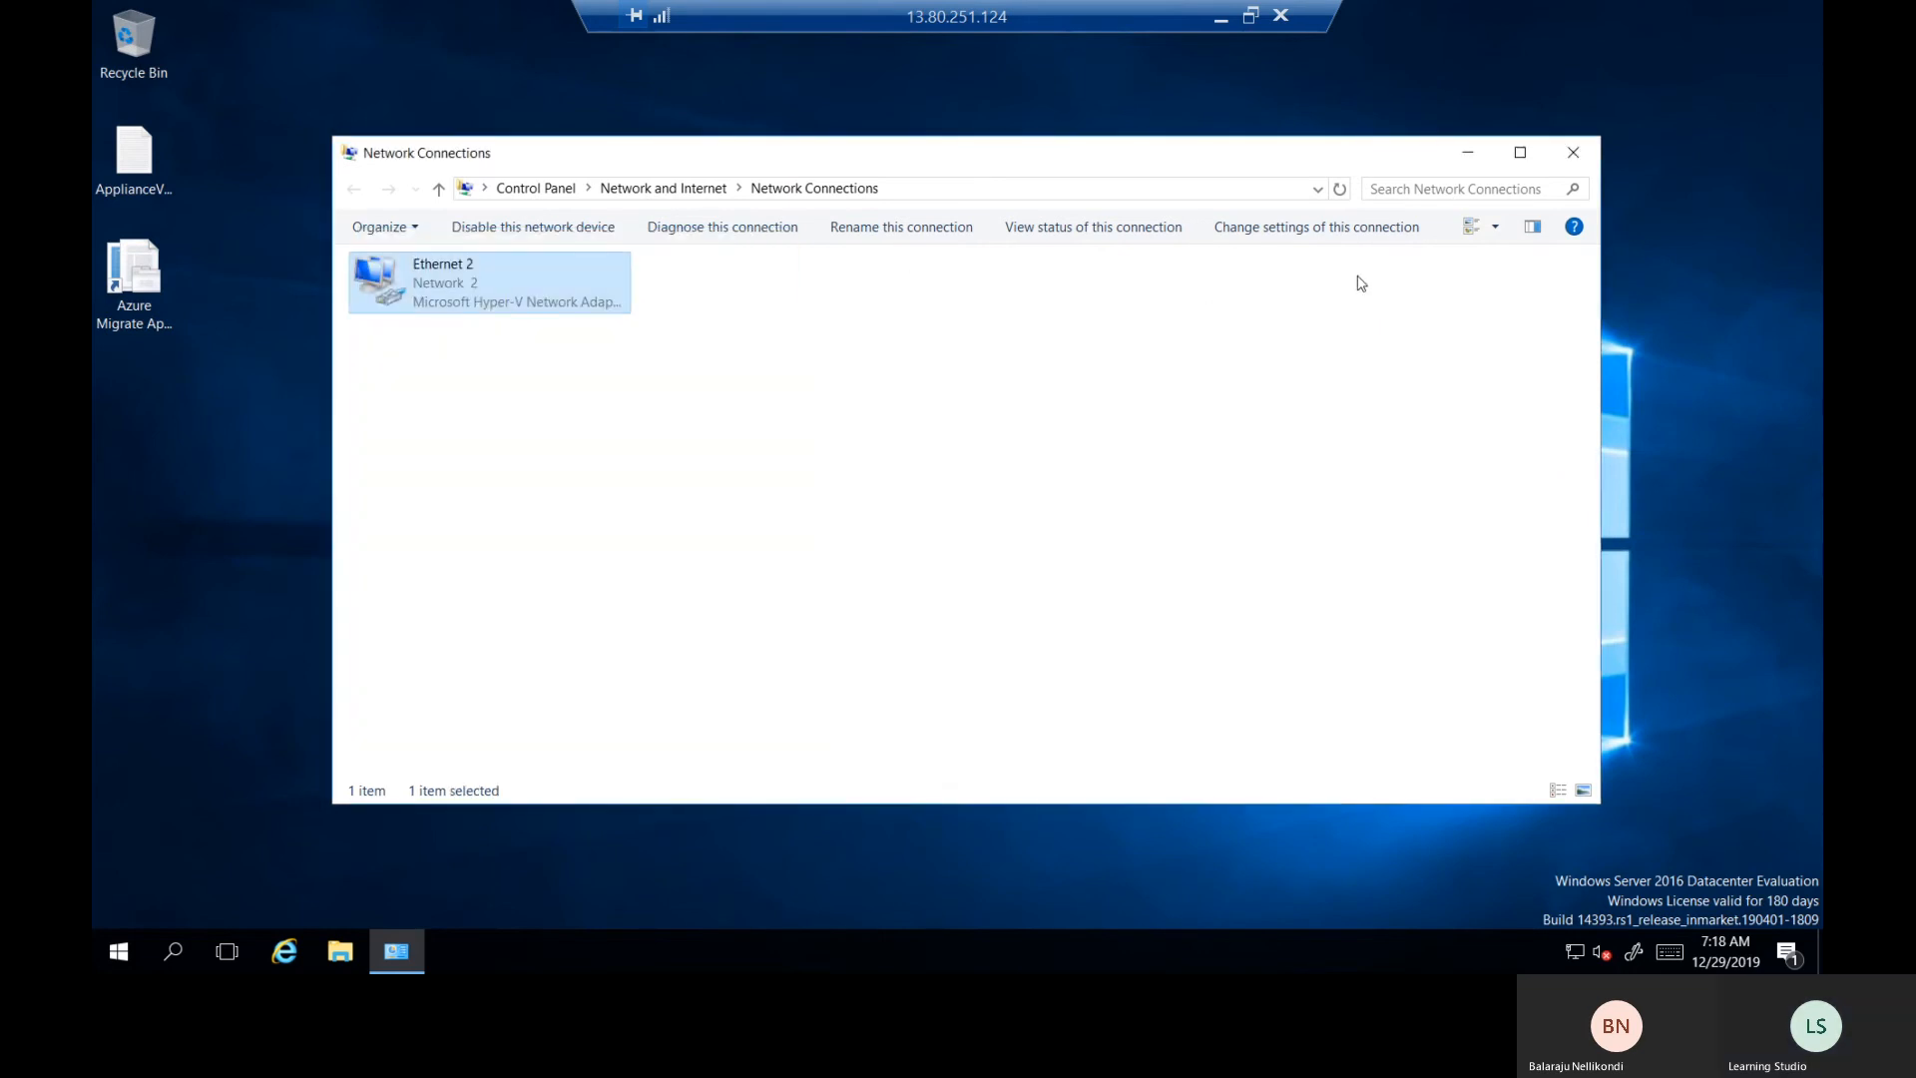
left_click(1557, 157)
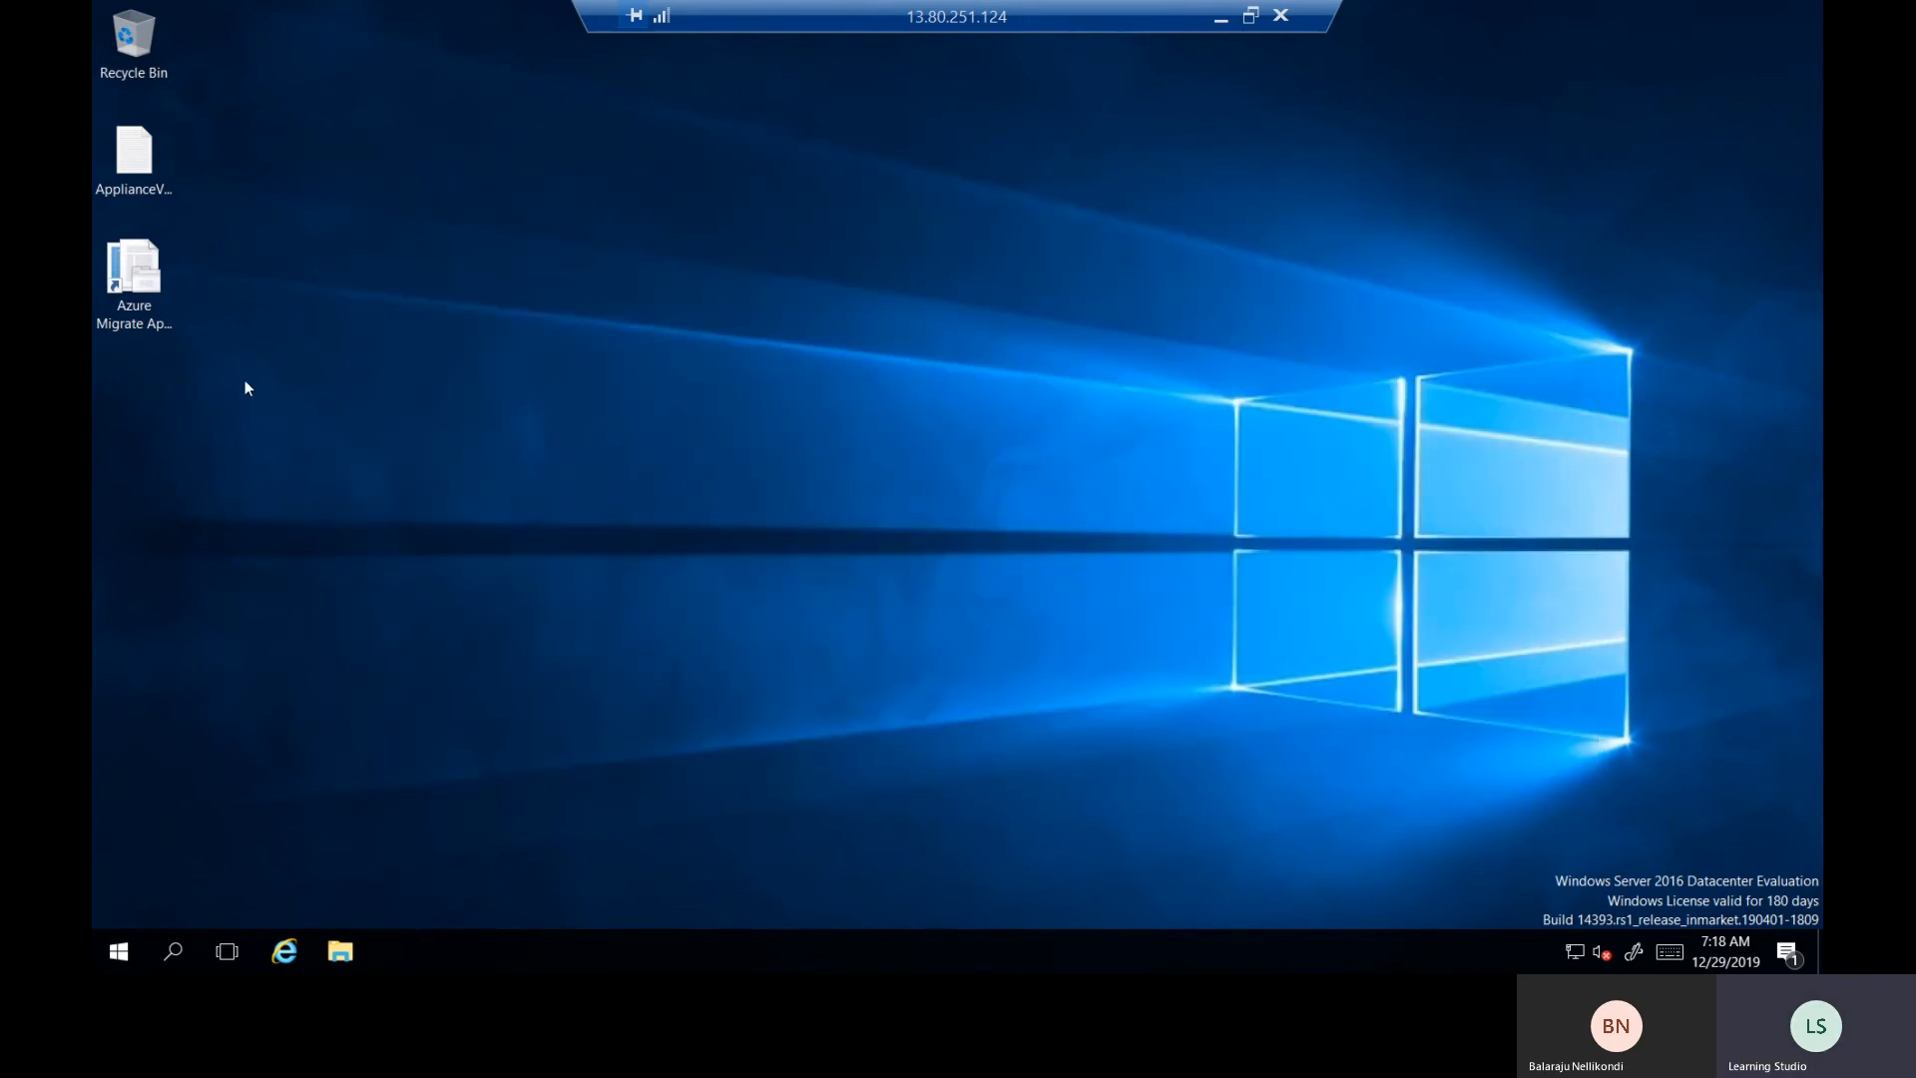
double_click(134, 285)
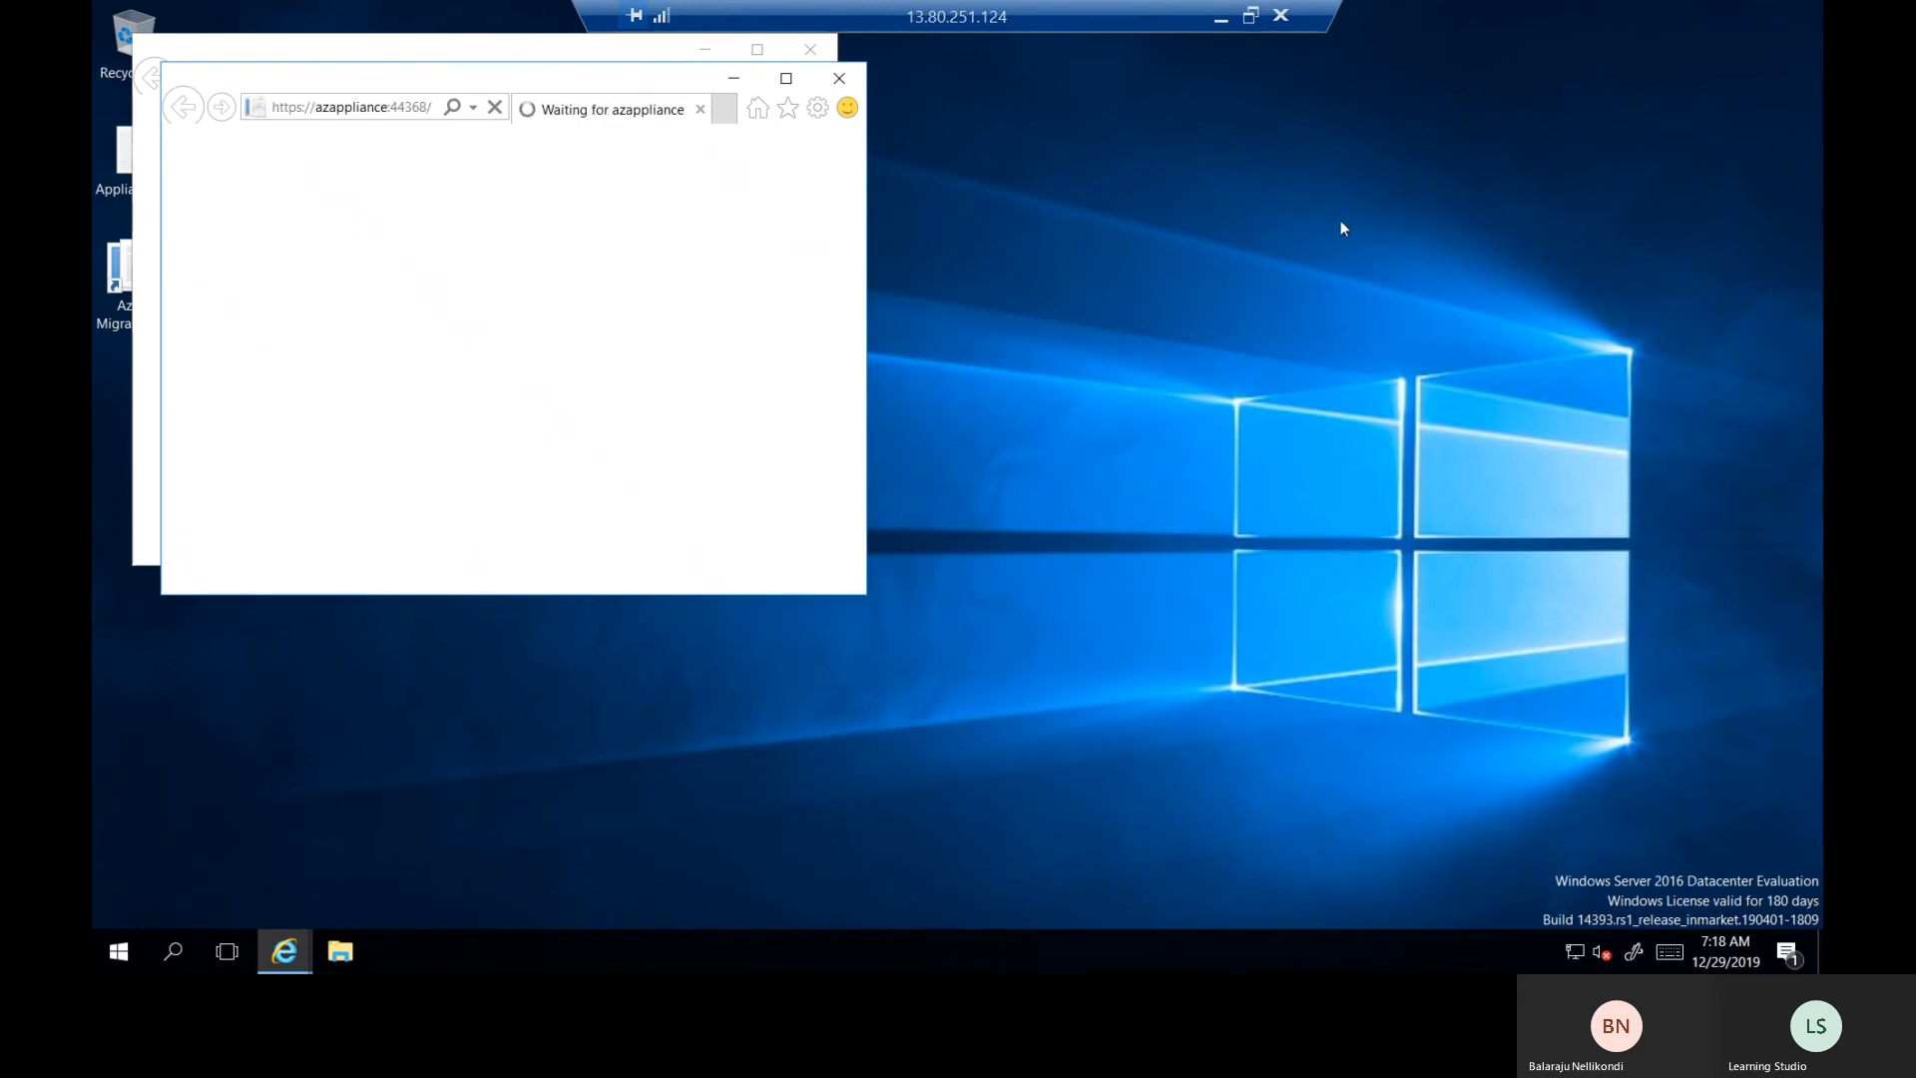
Return to the local desktop, dismiss the connection error, retry Remote Desktop to 40.113.123.149 and abandon the attempt.
left_click(1221, 19)
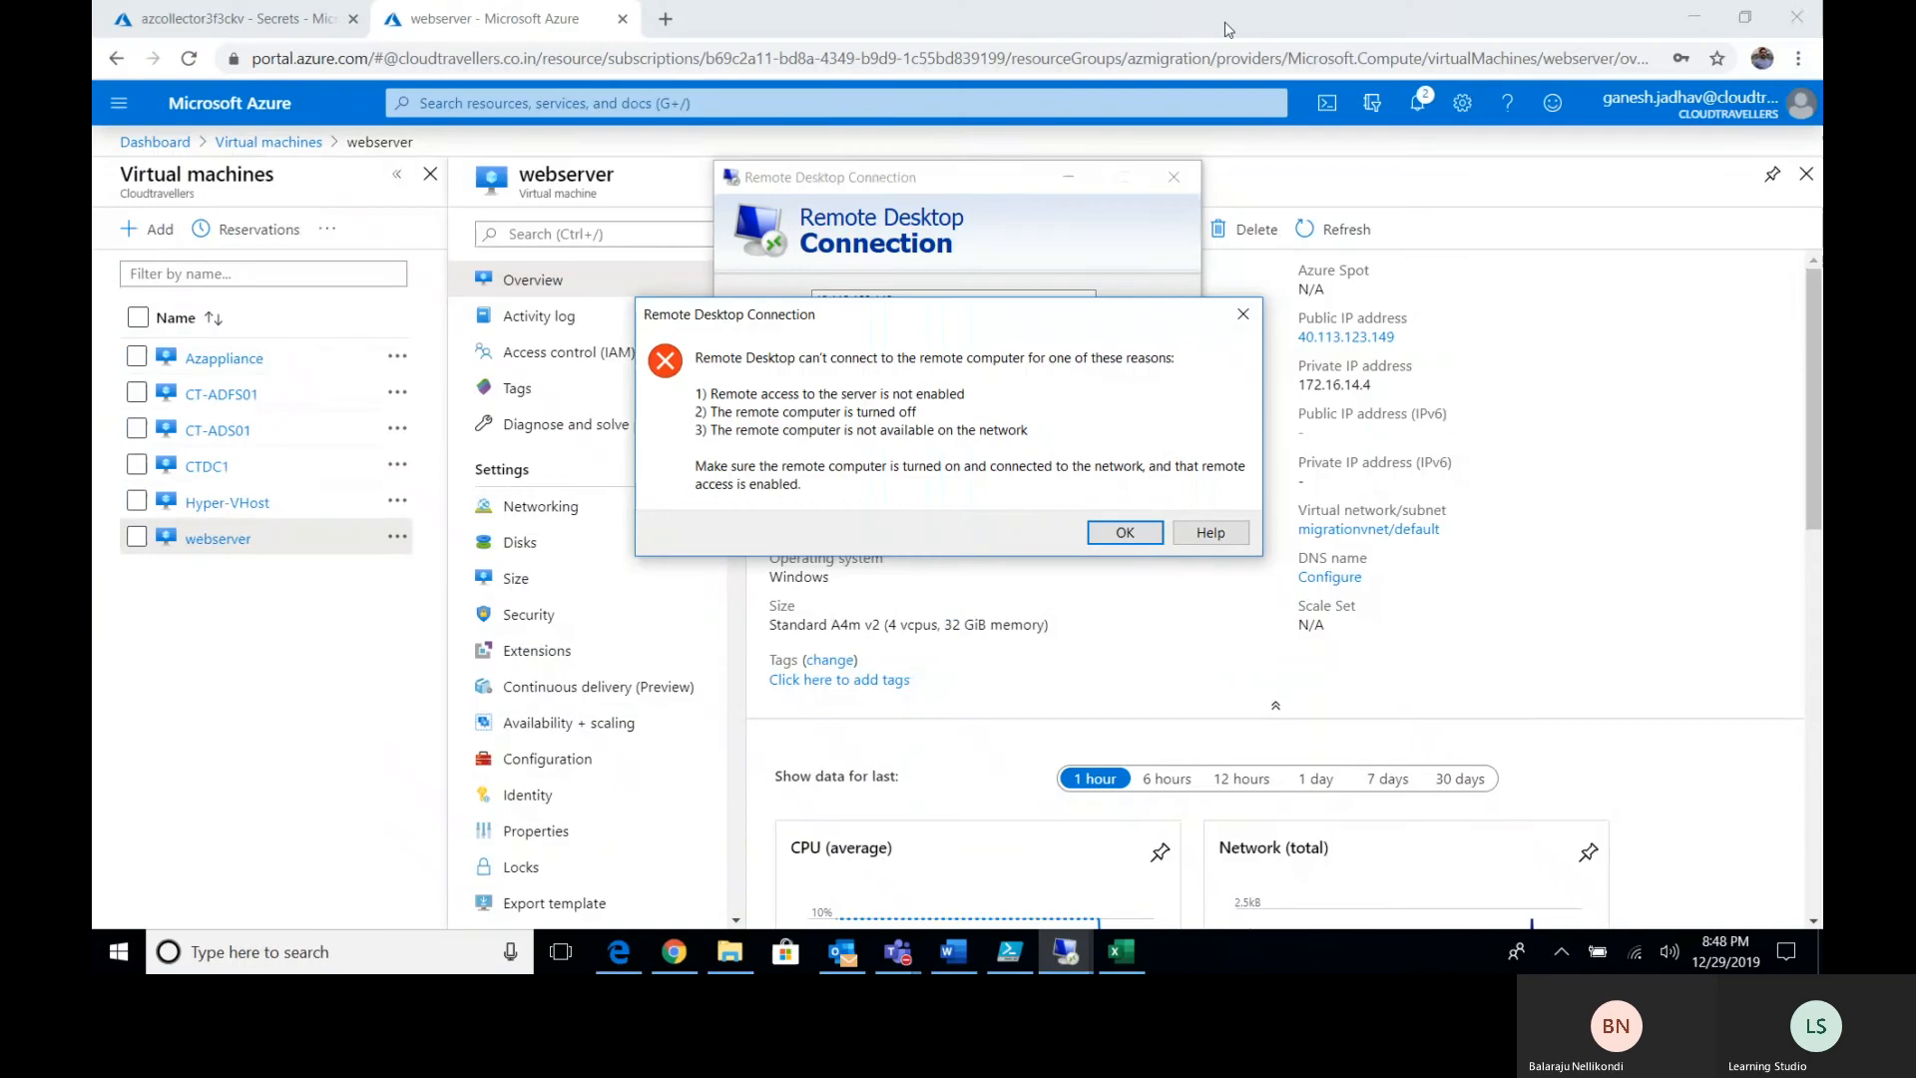
left_click(1123, 532)
mouse_move(1066, 953)
left_click(1263, 850)
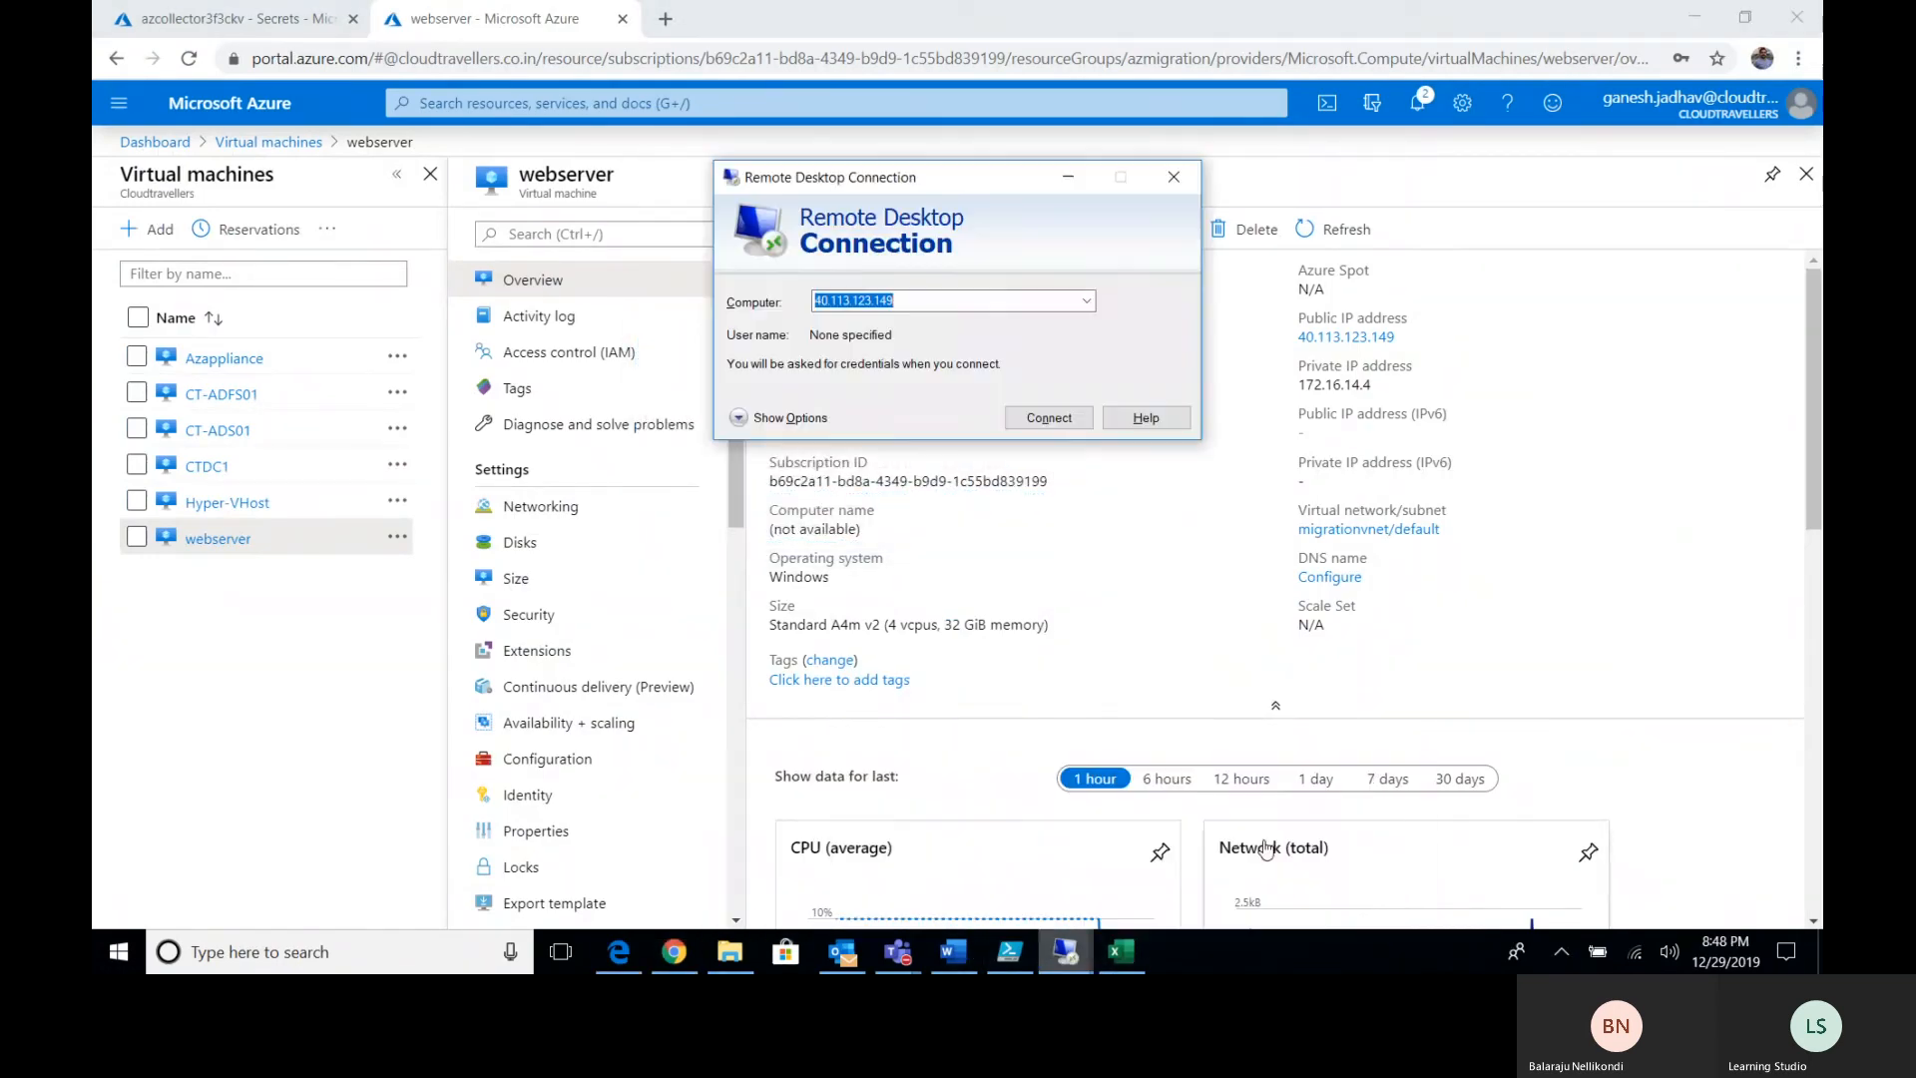
left_click(1039, 416)
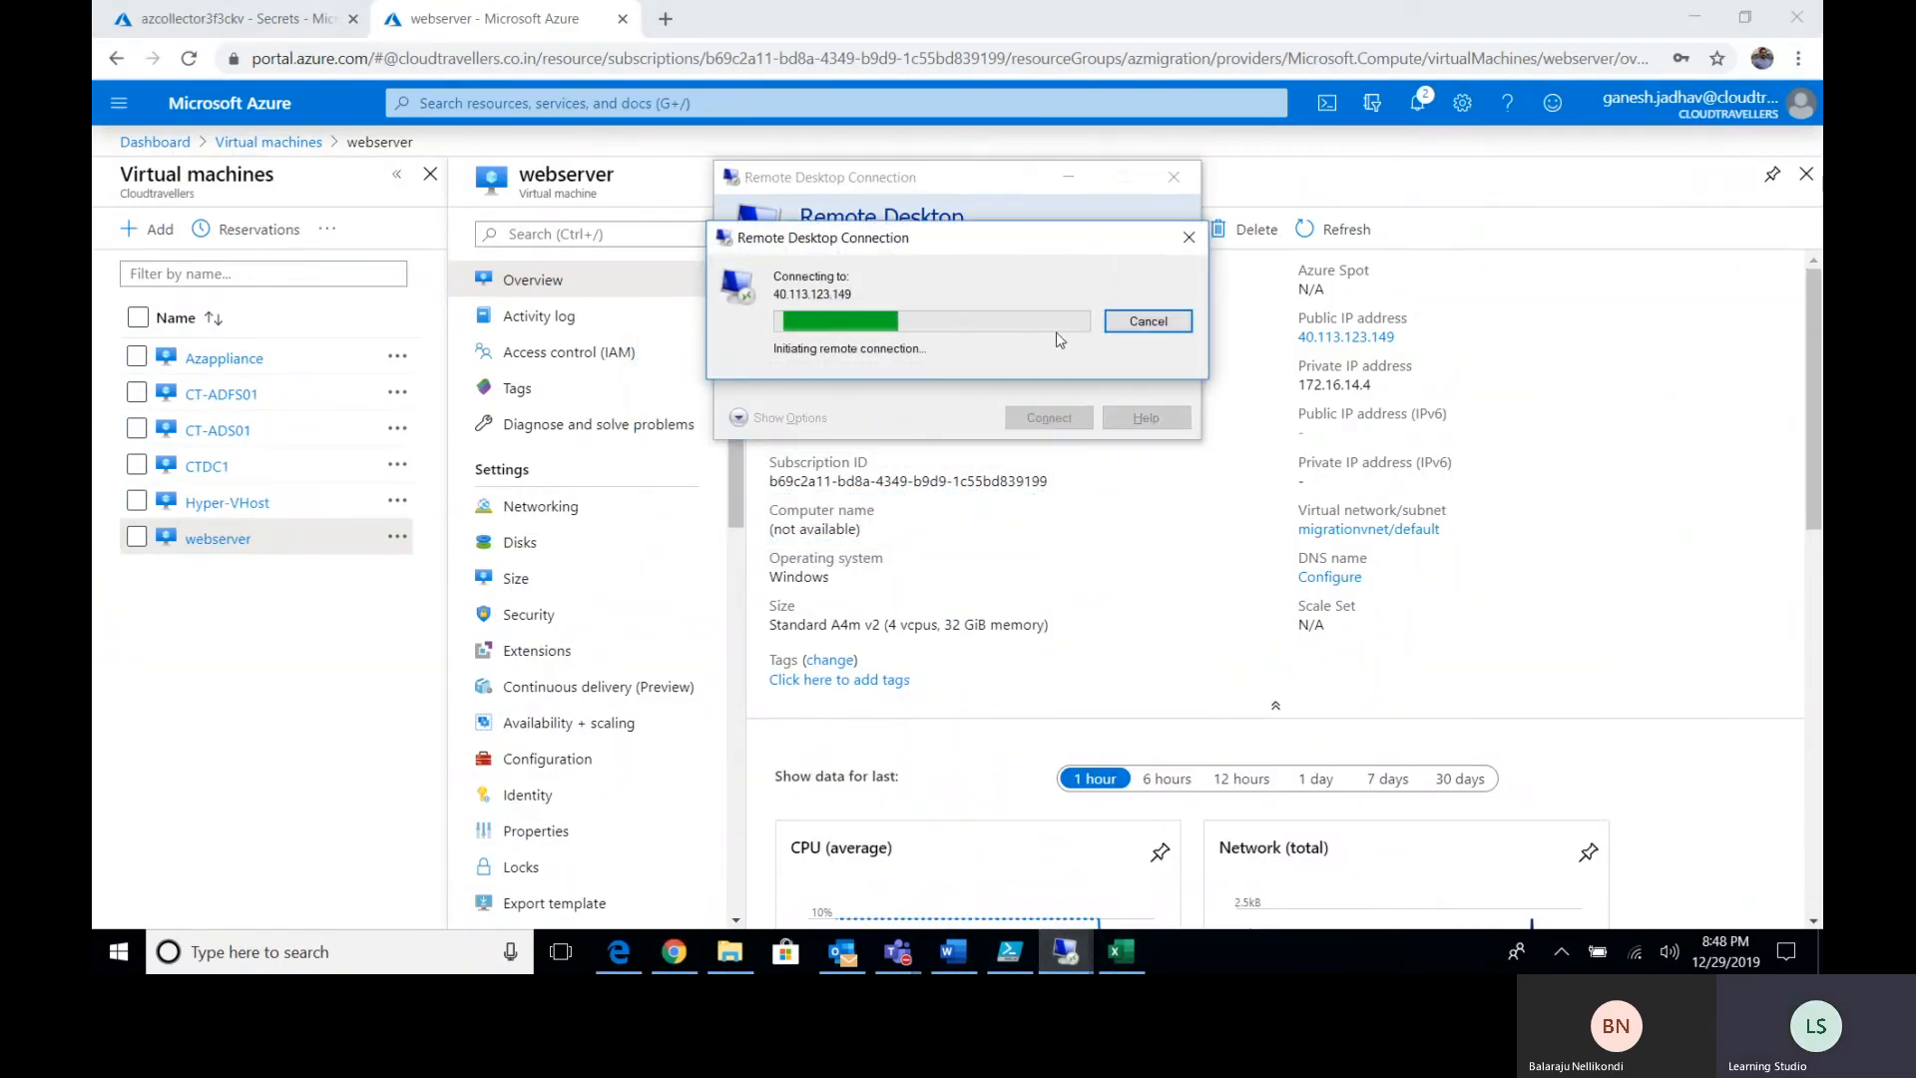
left_click(1147, 322)
left_click(579, 290)
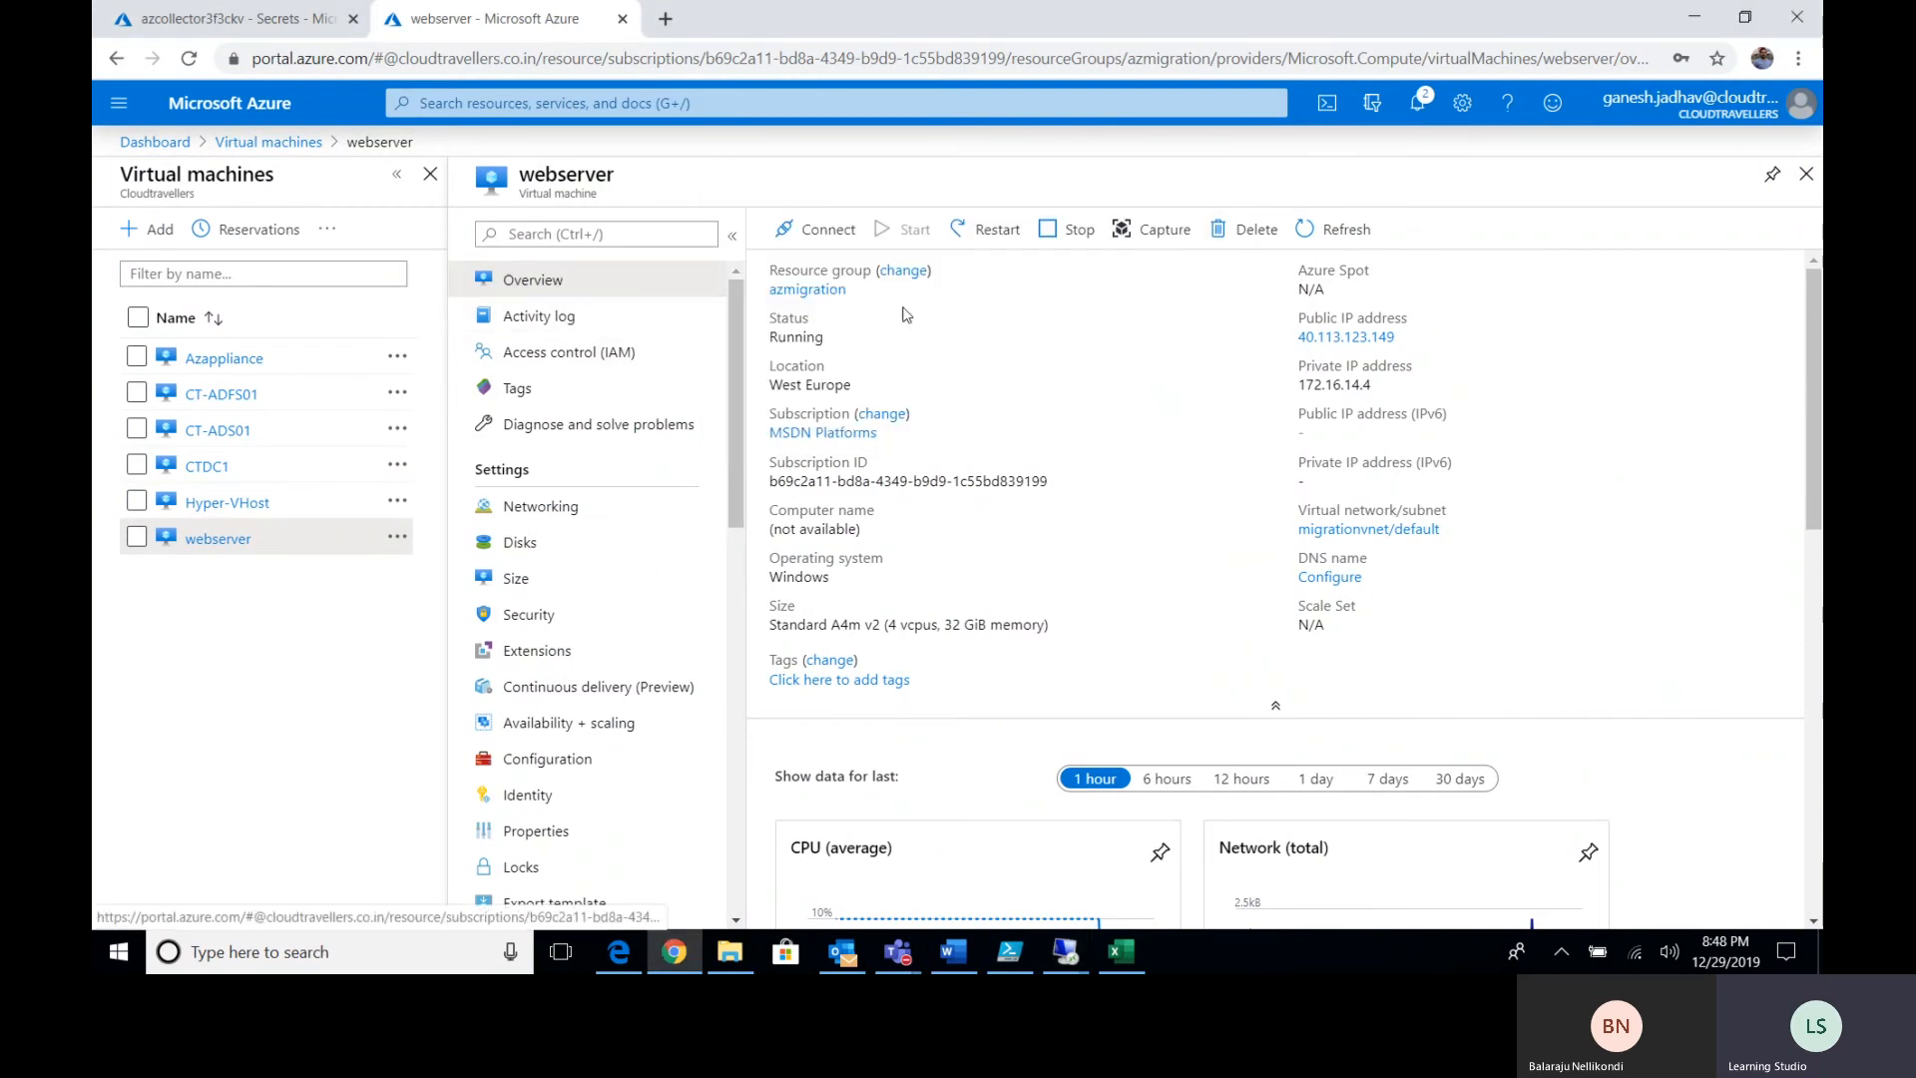
Restart the webserver virtual machine from its overview in the Azure portal and confirm the restart.
left_click(977, 239)
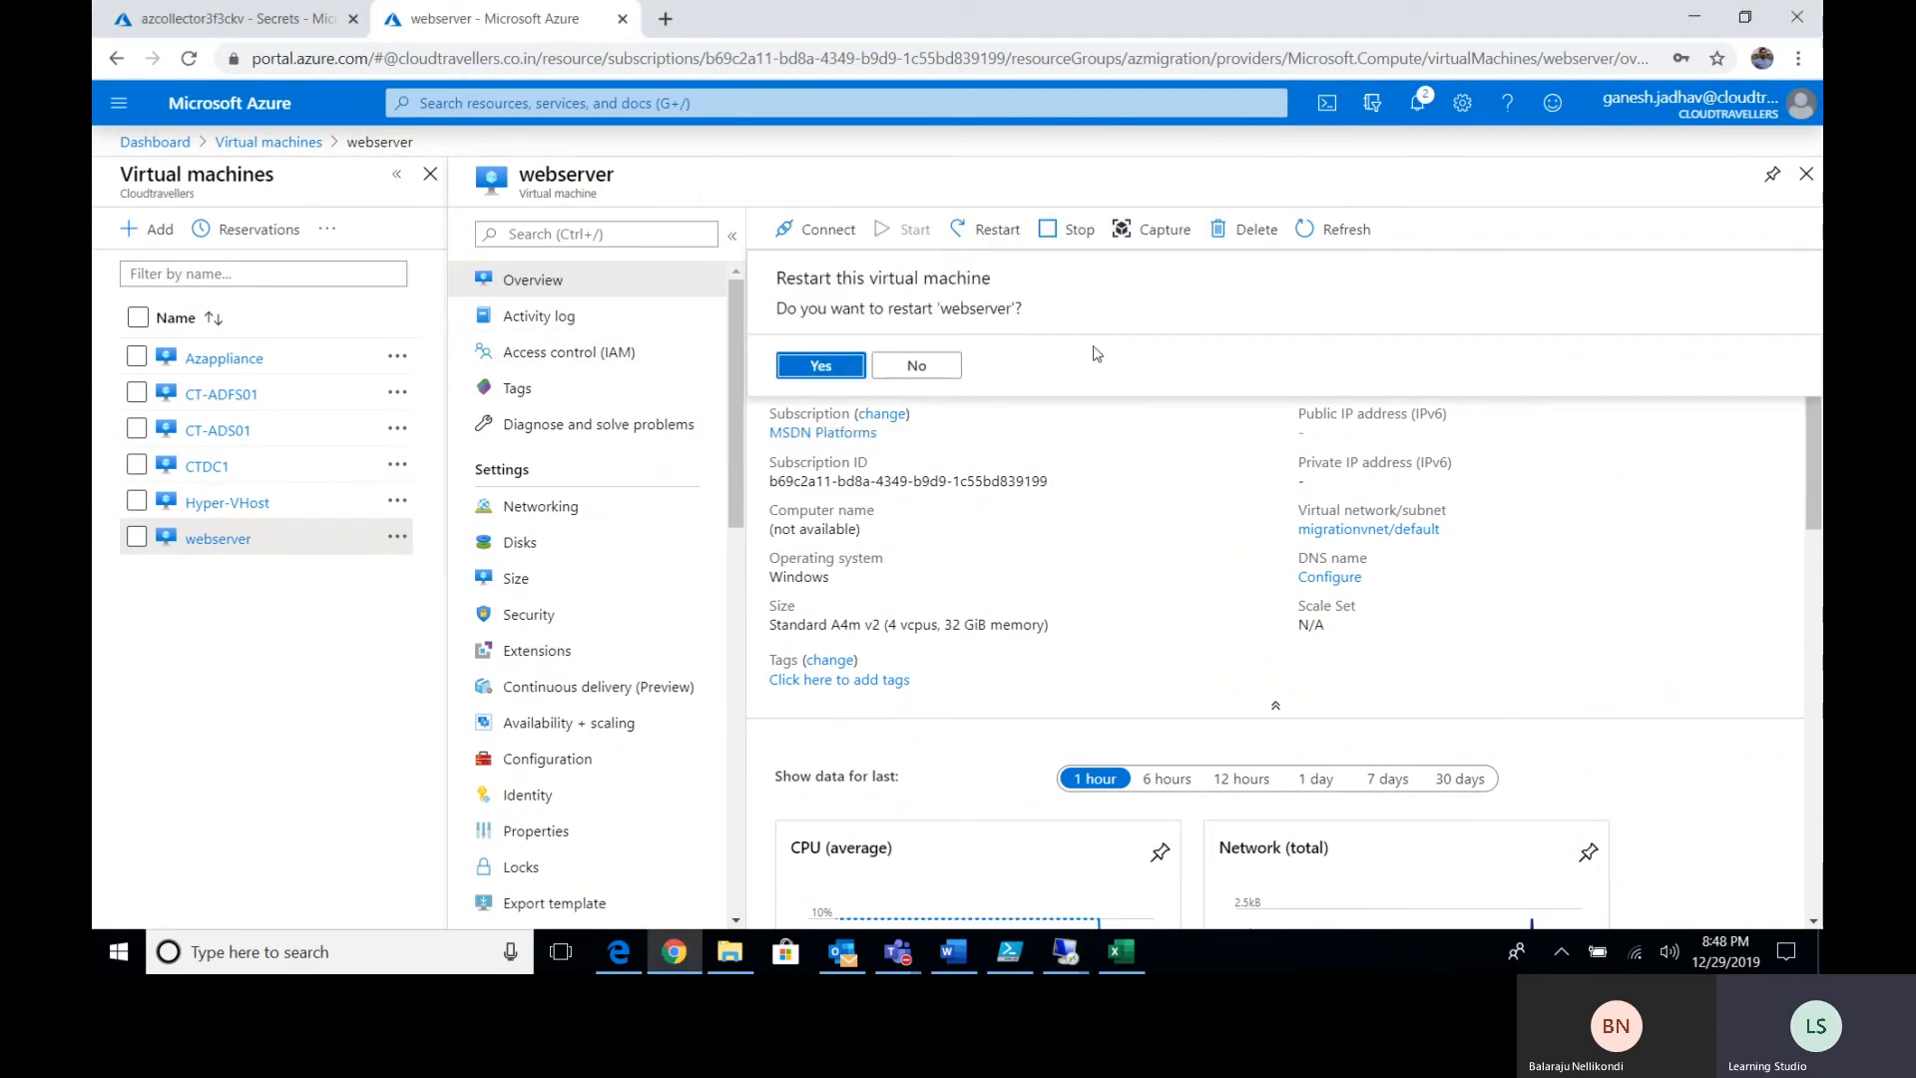
left_click(950, 369)
left_click(983, 230)
left_click(822, 367)
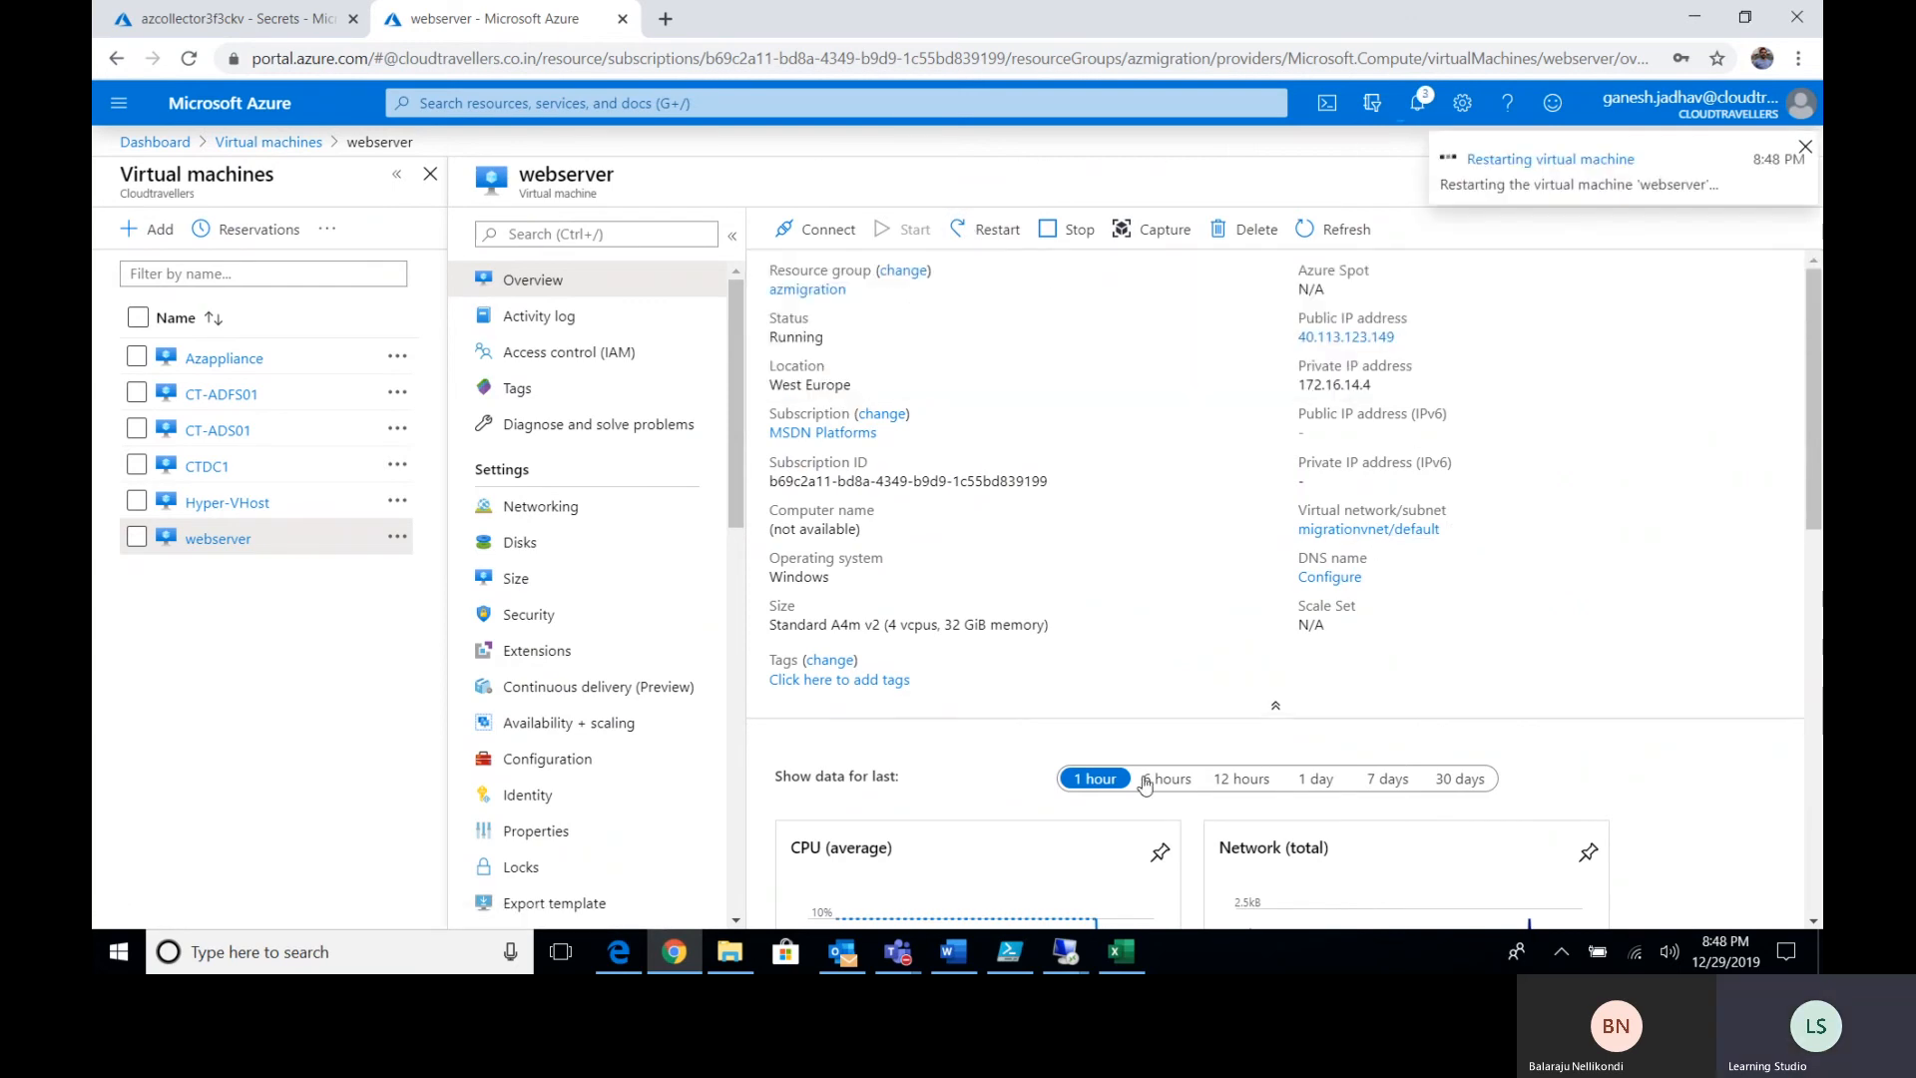
Return to the Azappliance session, close the duplicate browser window and maximise the remaining appliance page.
mouse_move(1066, 951)
left_click(1043, 858)
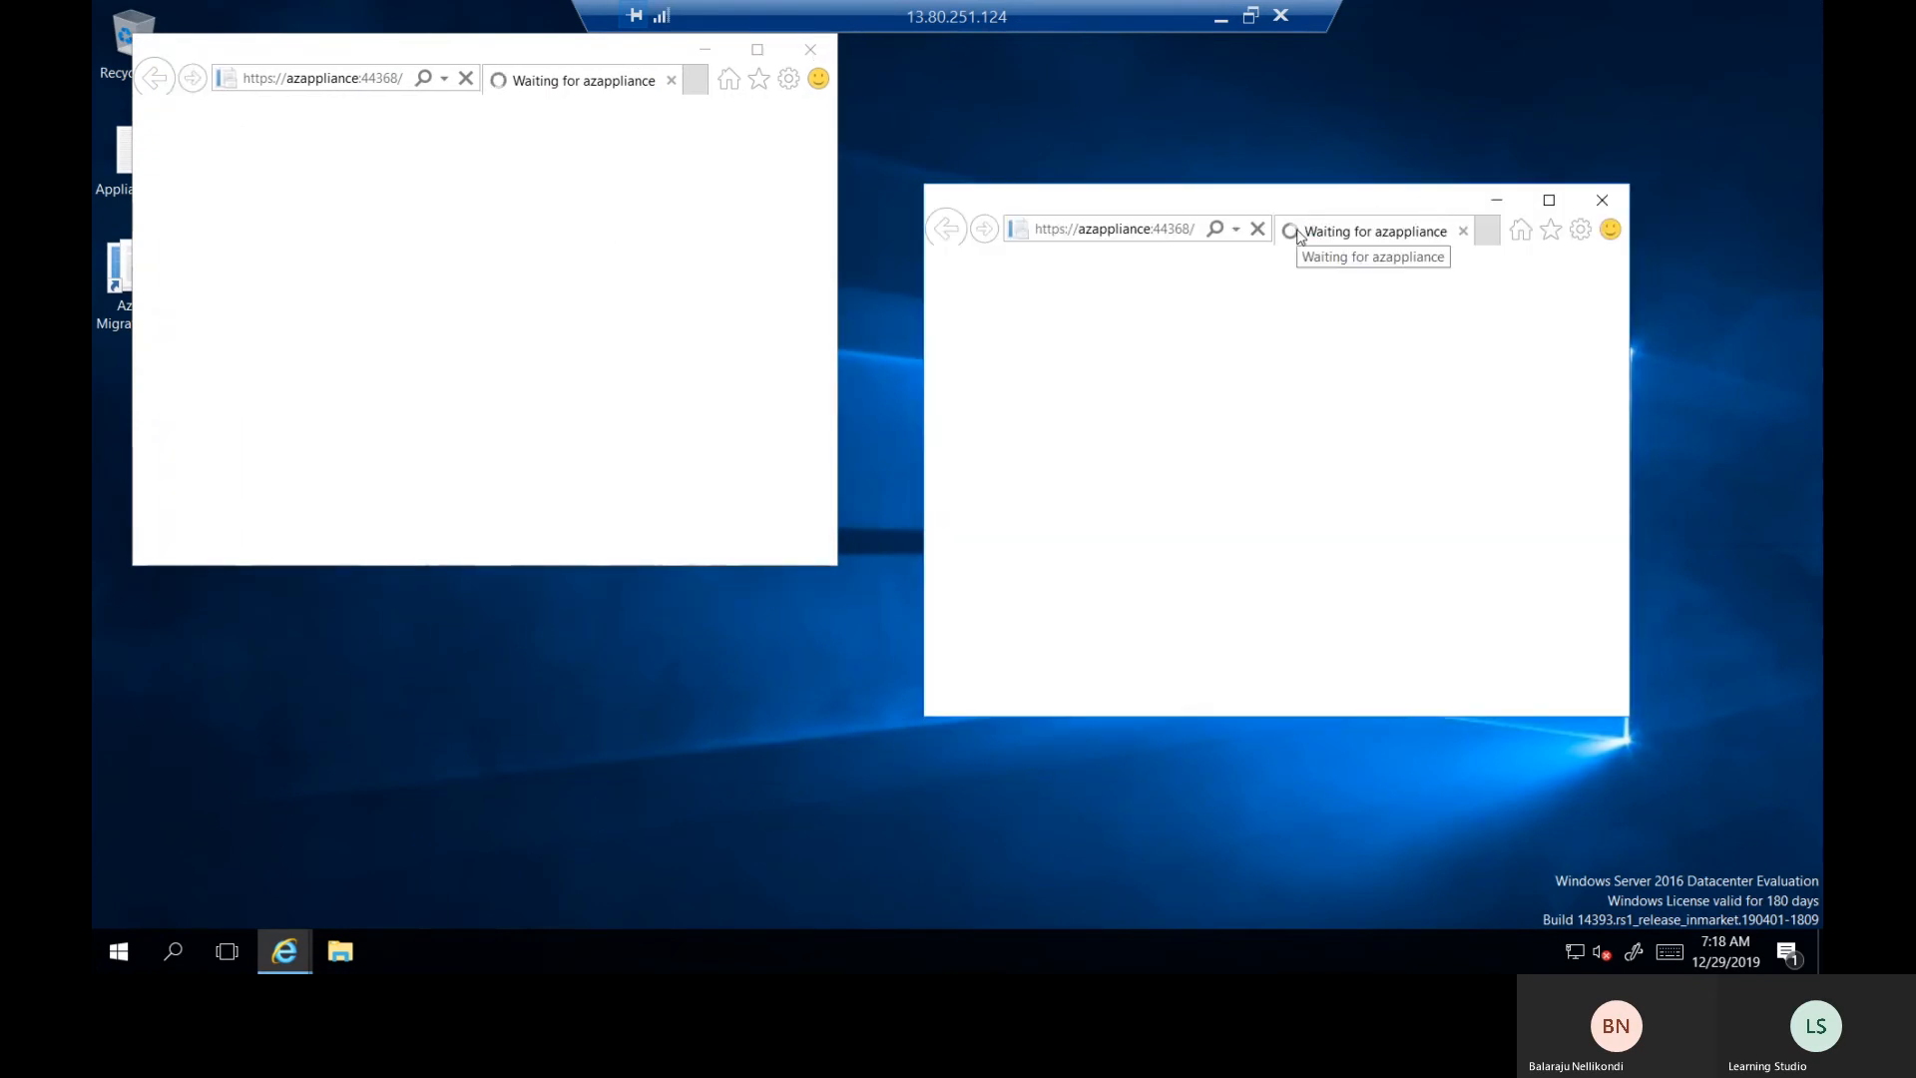
left_click(1602, 200)
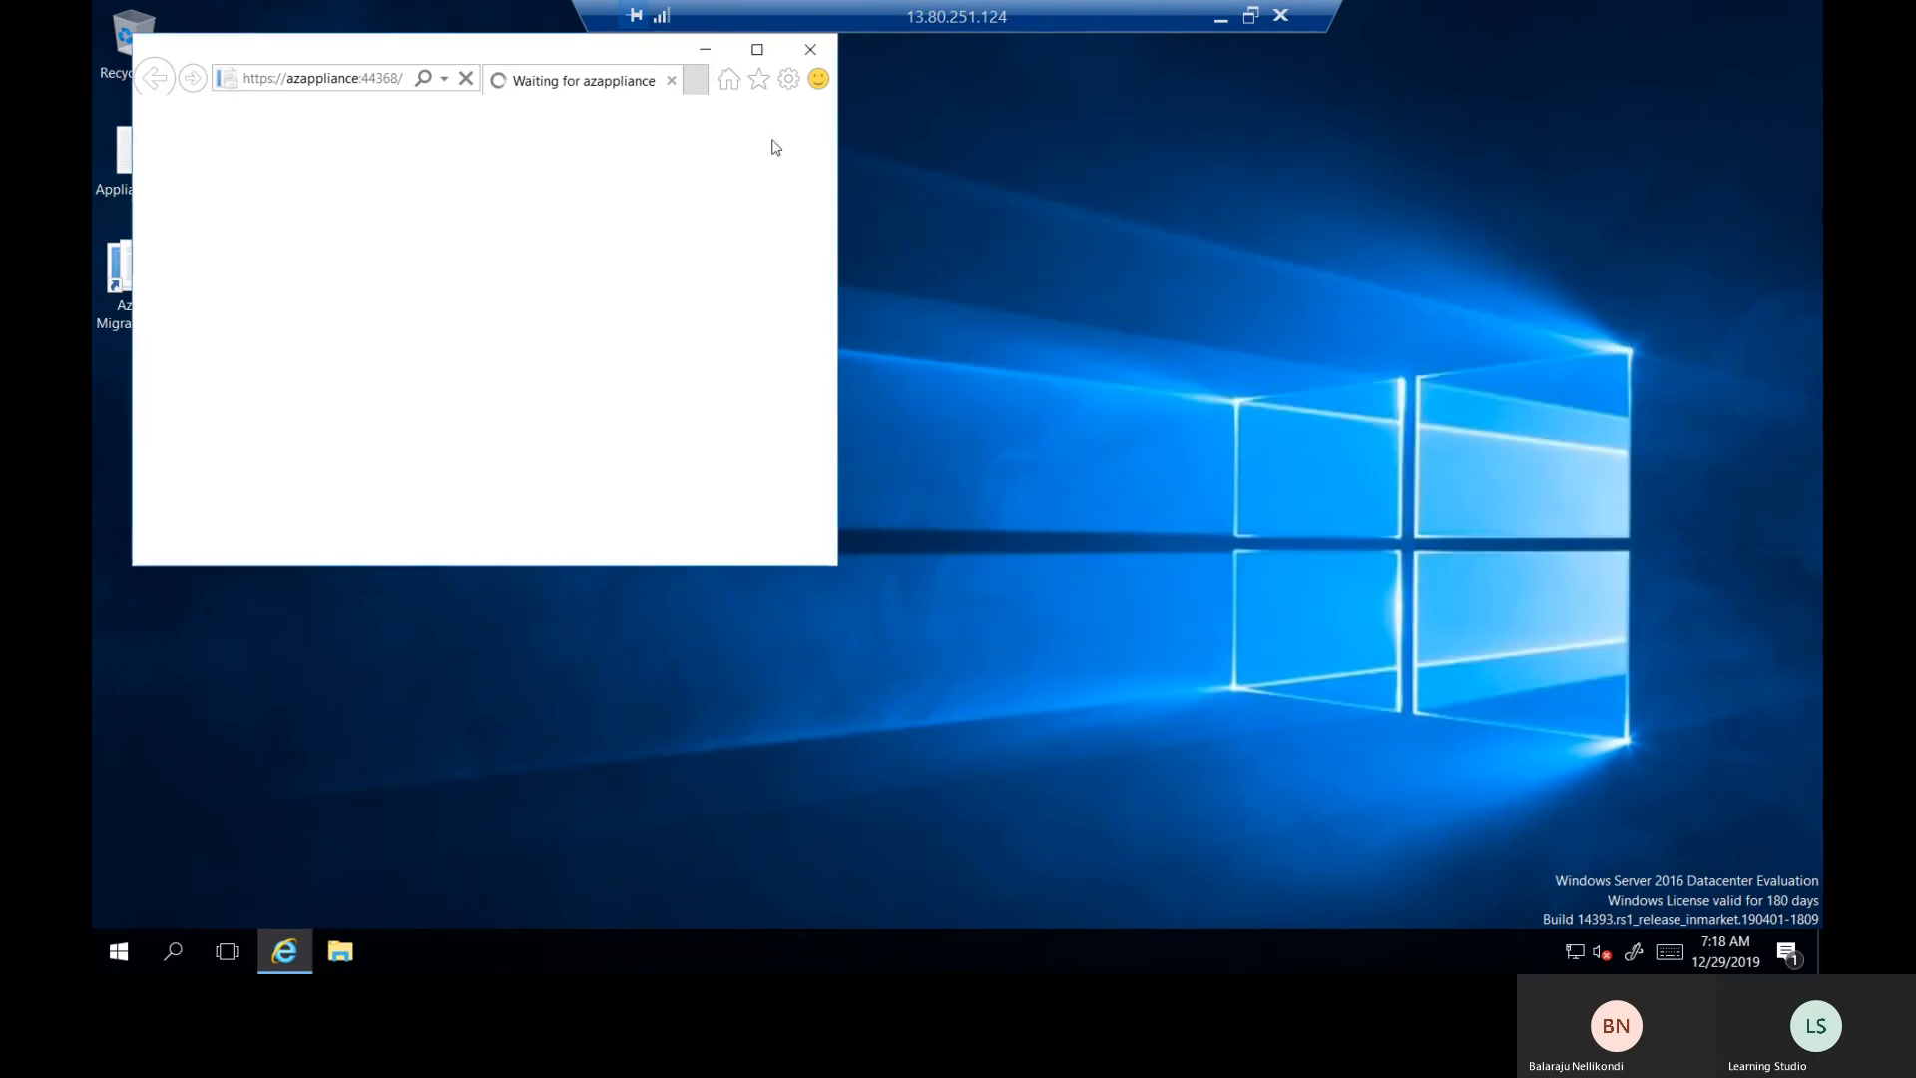
left_click_drag(521, 59, 804, 211)
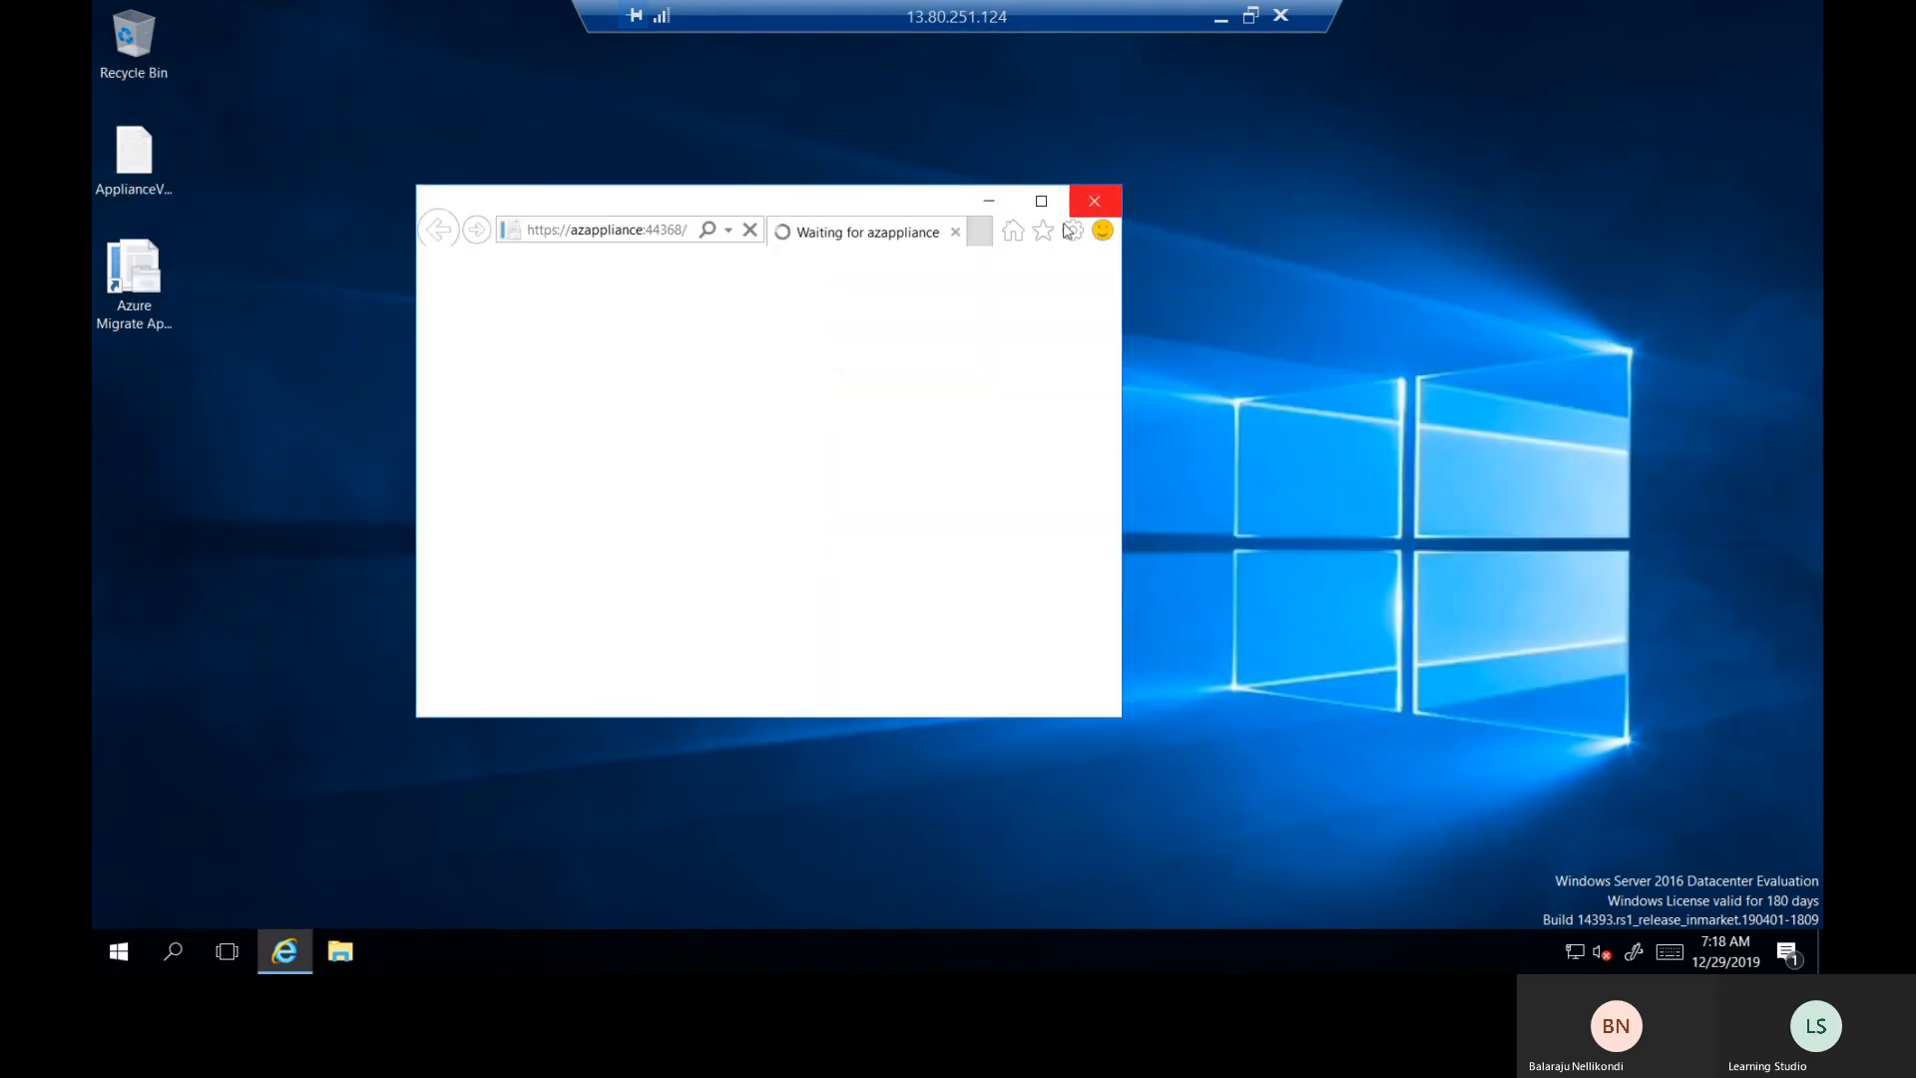
left_click(1043, 203)
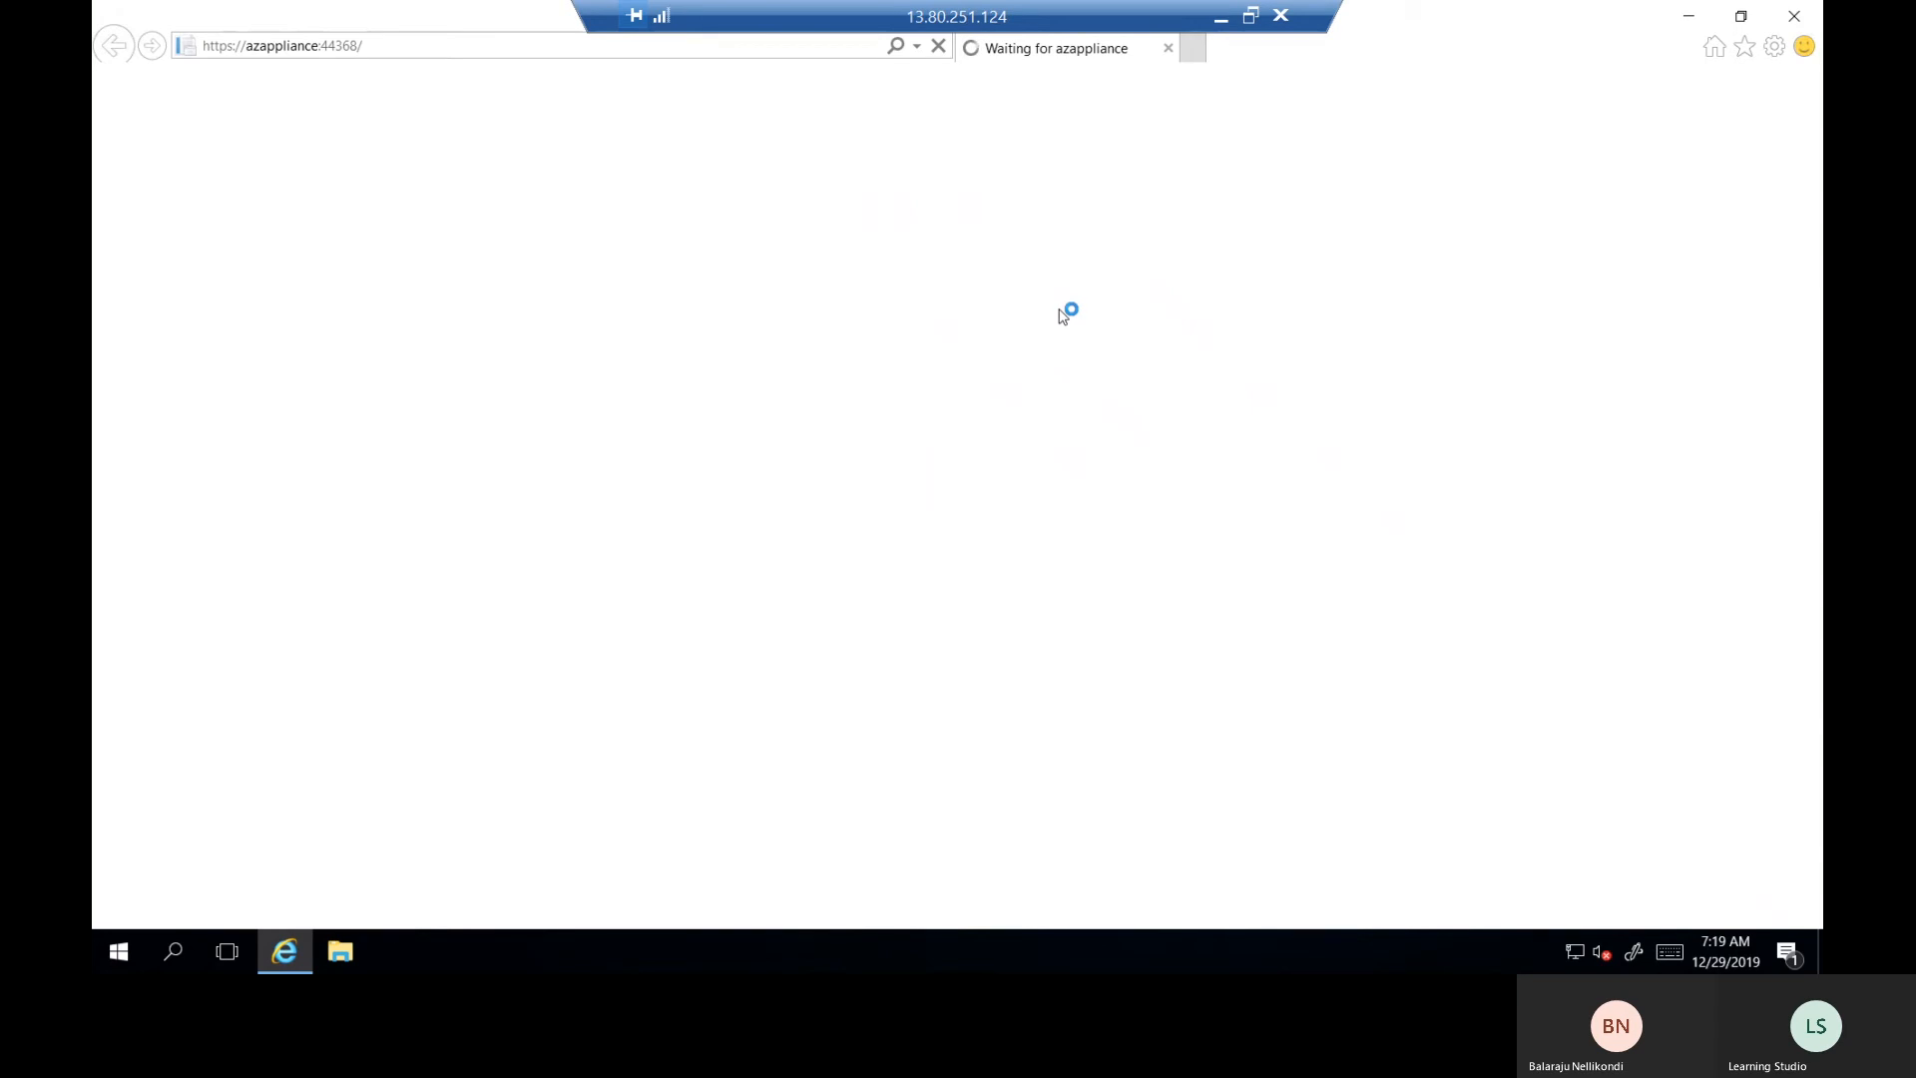
Switch to the 40.70.20.60 session, refresh the Azure Migrate Servers page and review its assessment and migration tool summaries.
left_click(1220, 19)
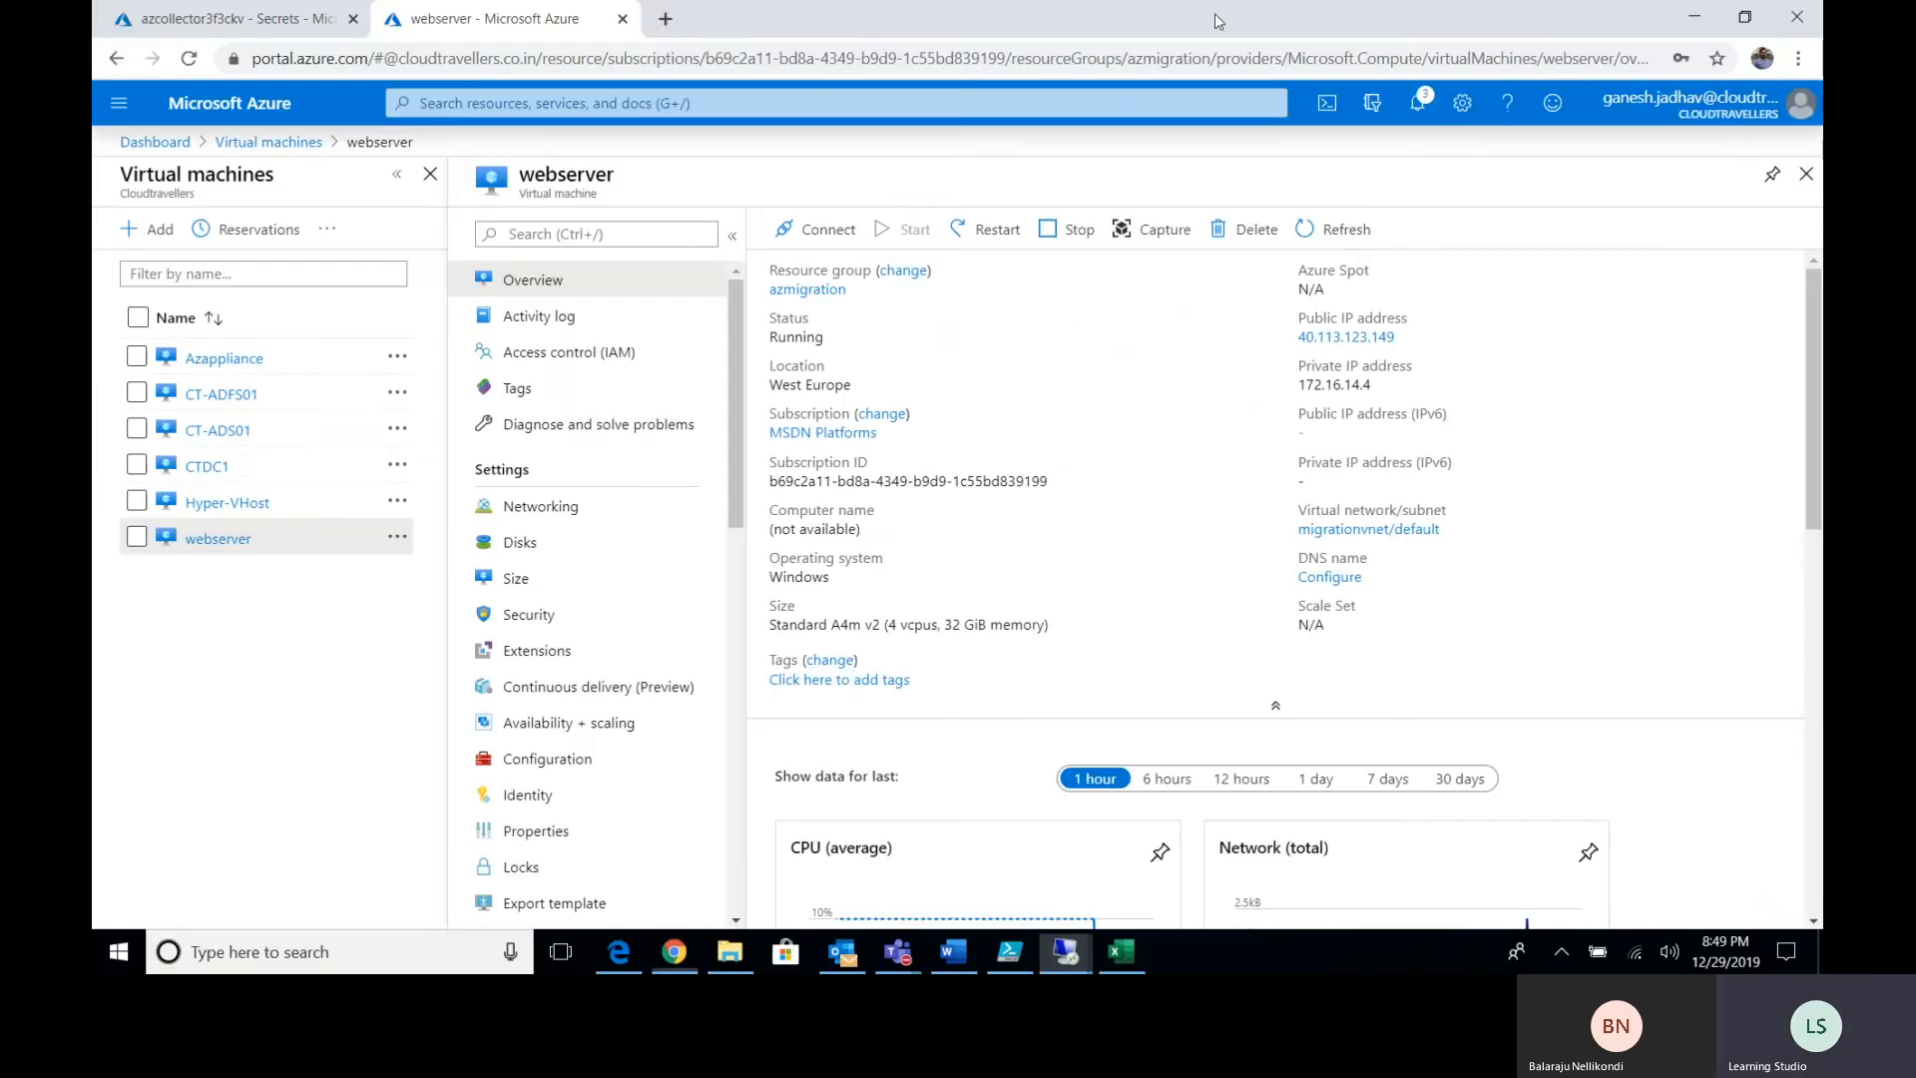
left_click(1066, 948)
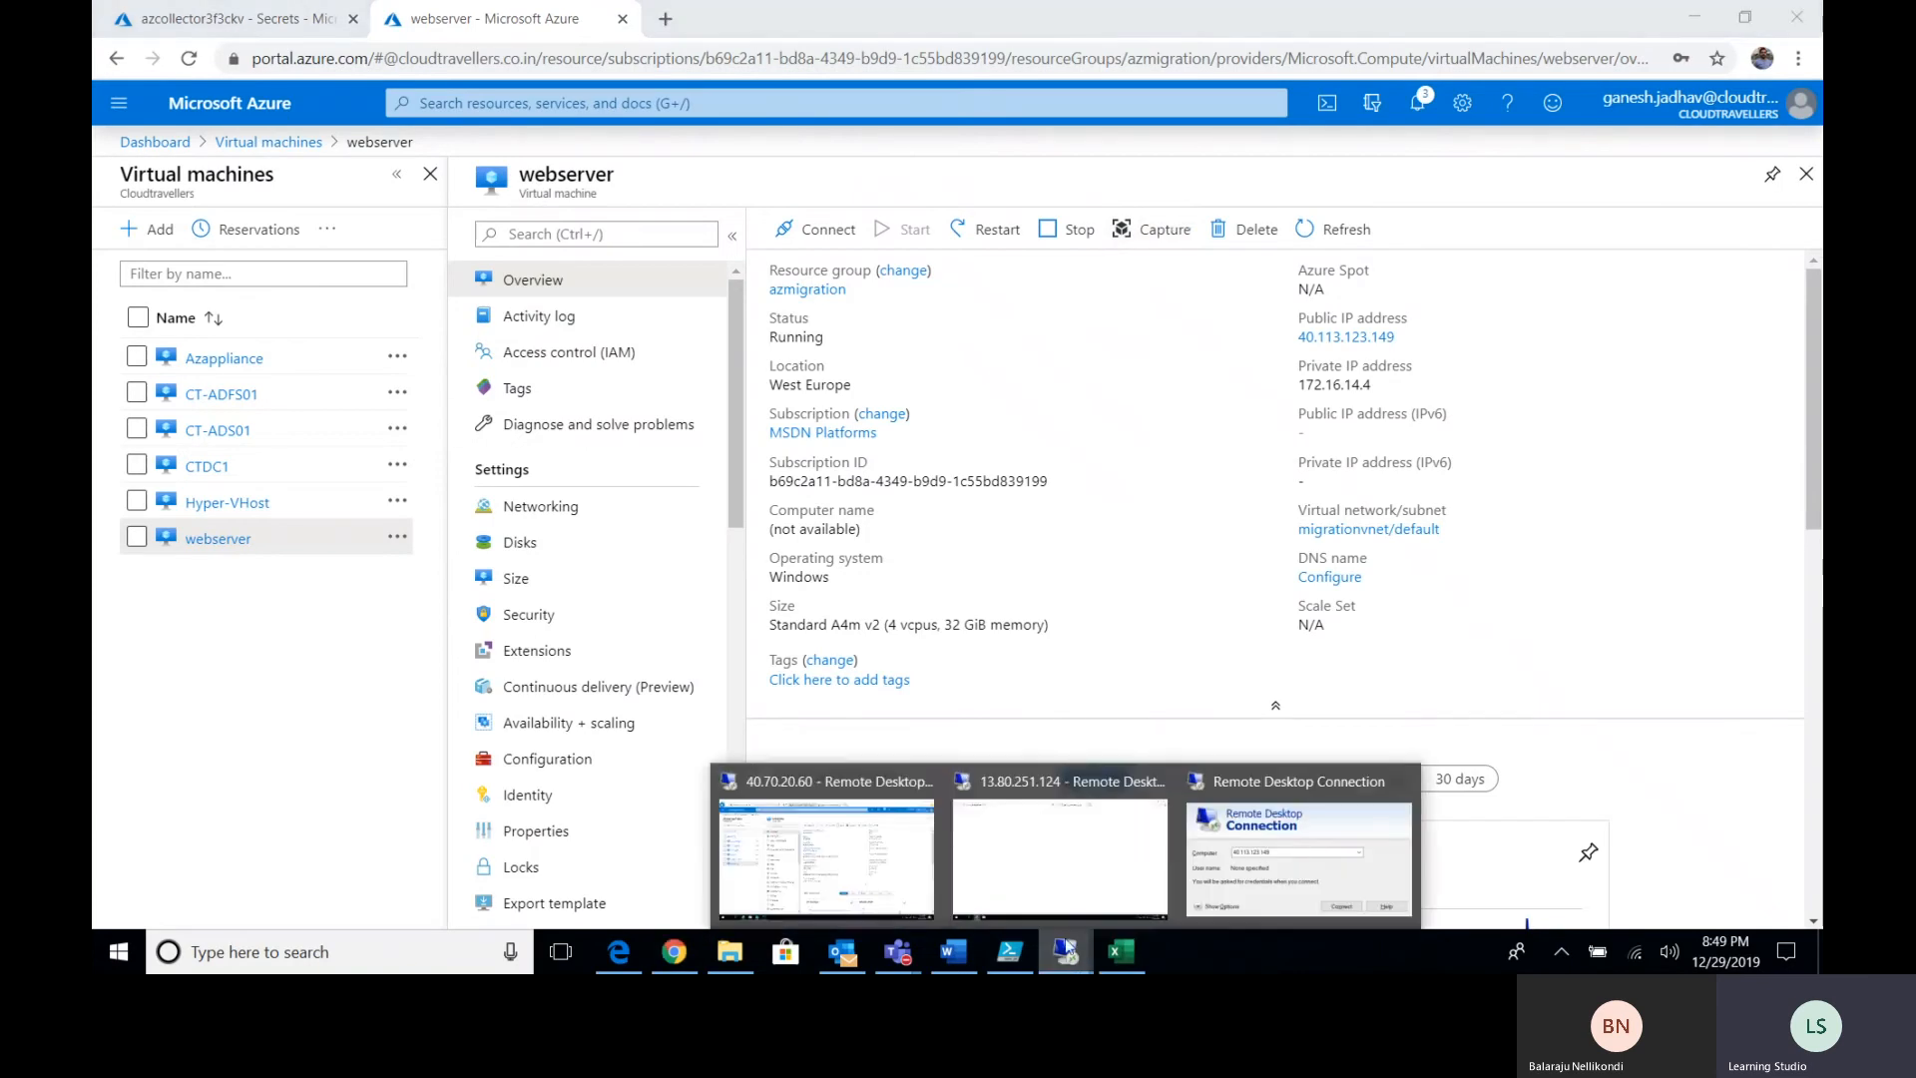
left_click(823, 860)
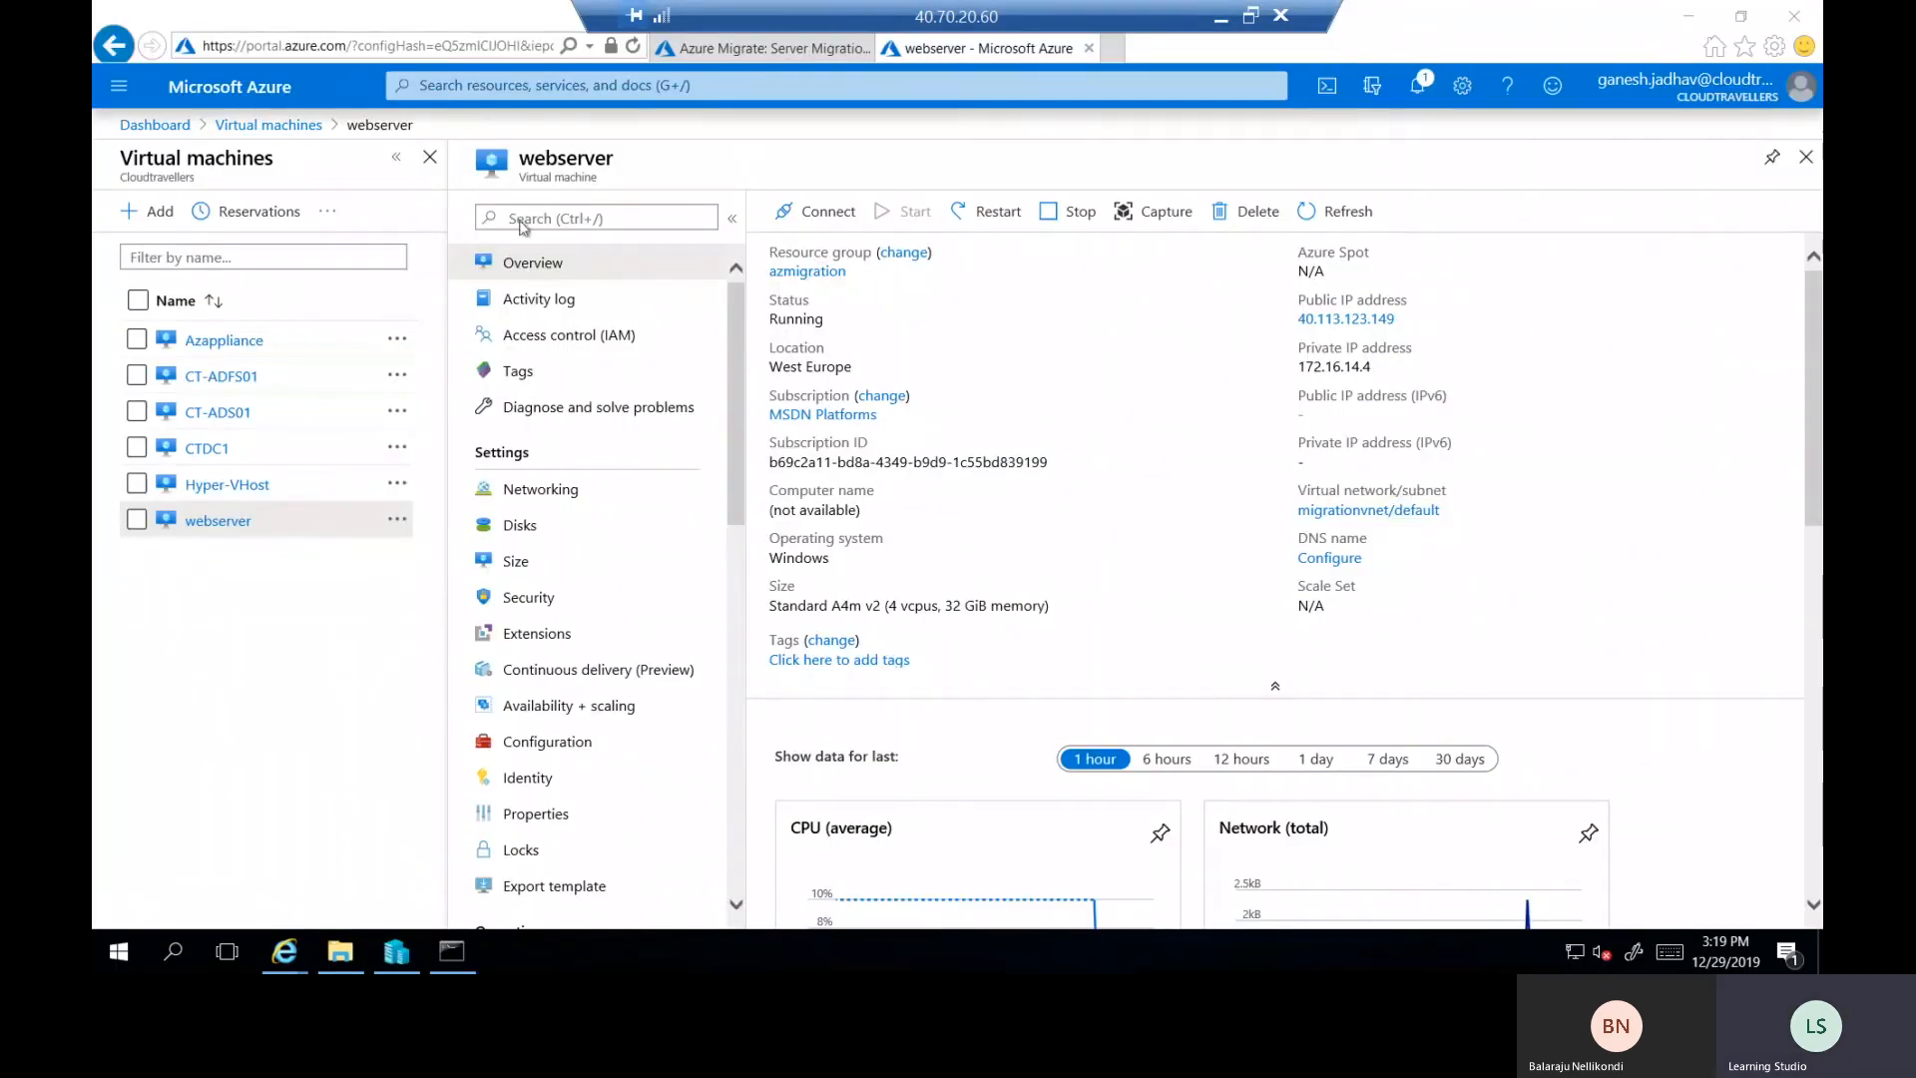
left_click(744, 49)
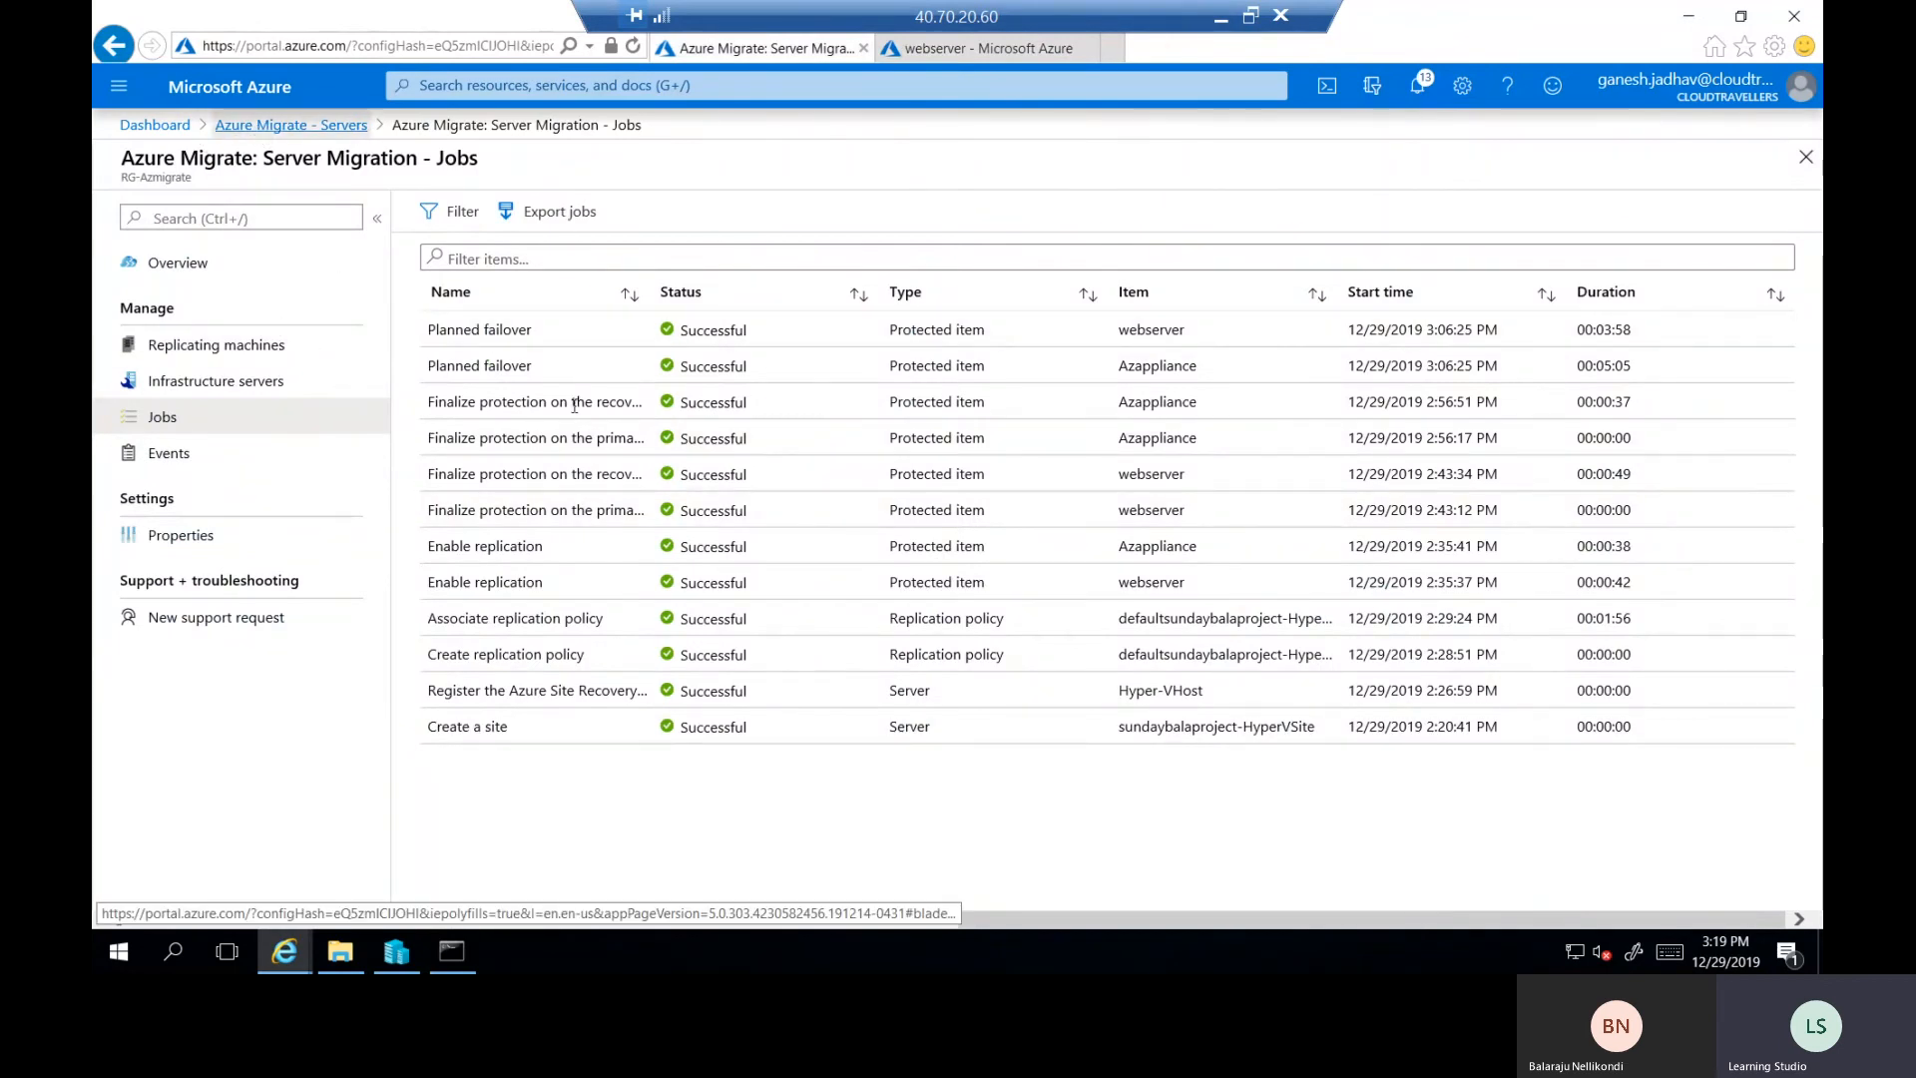
left_click(262, 126)
left_click(469, 214)
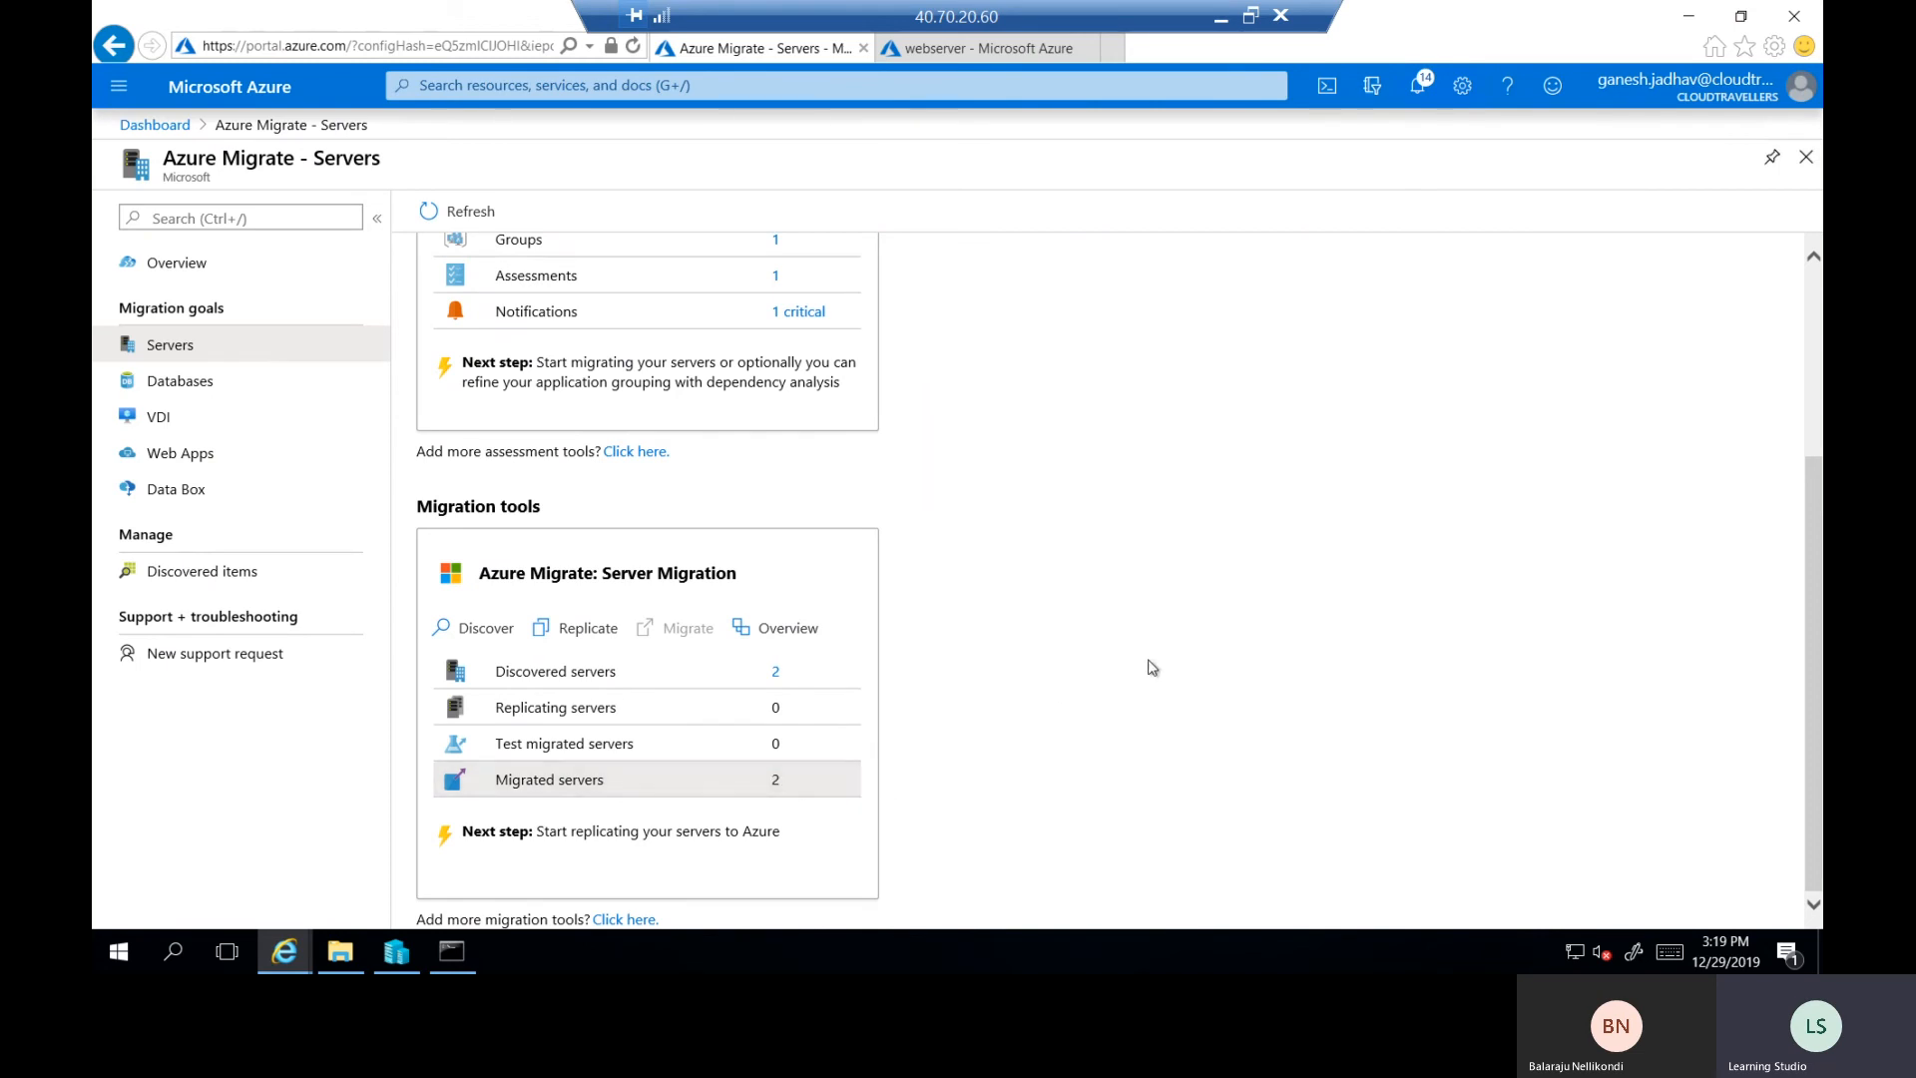
scroll(1147, 662, "up", 3)
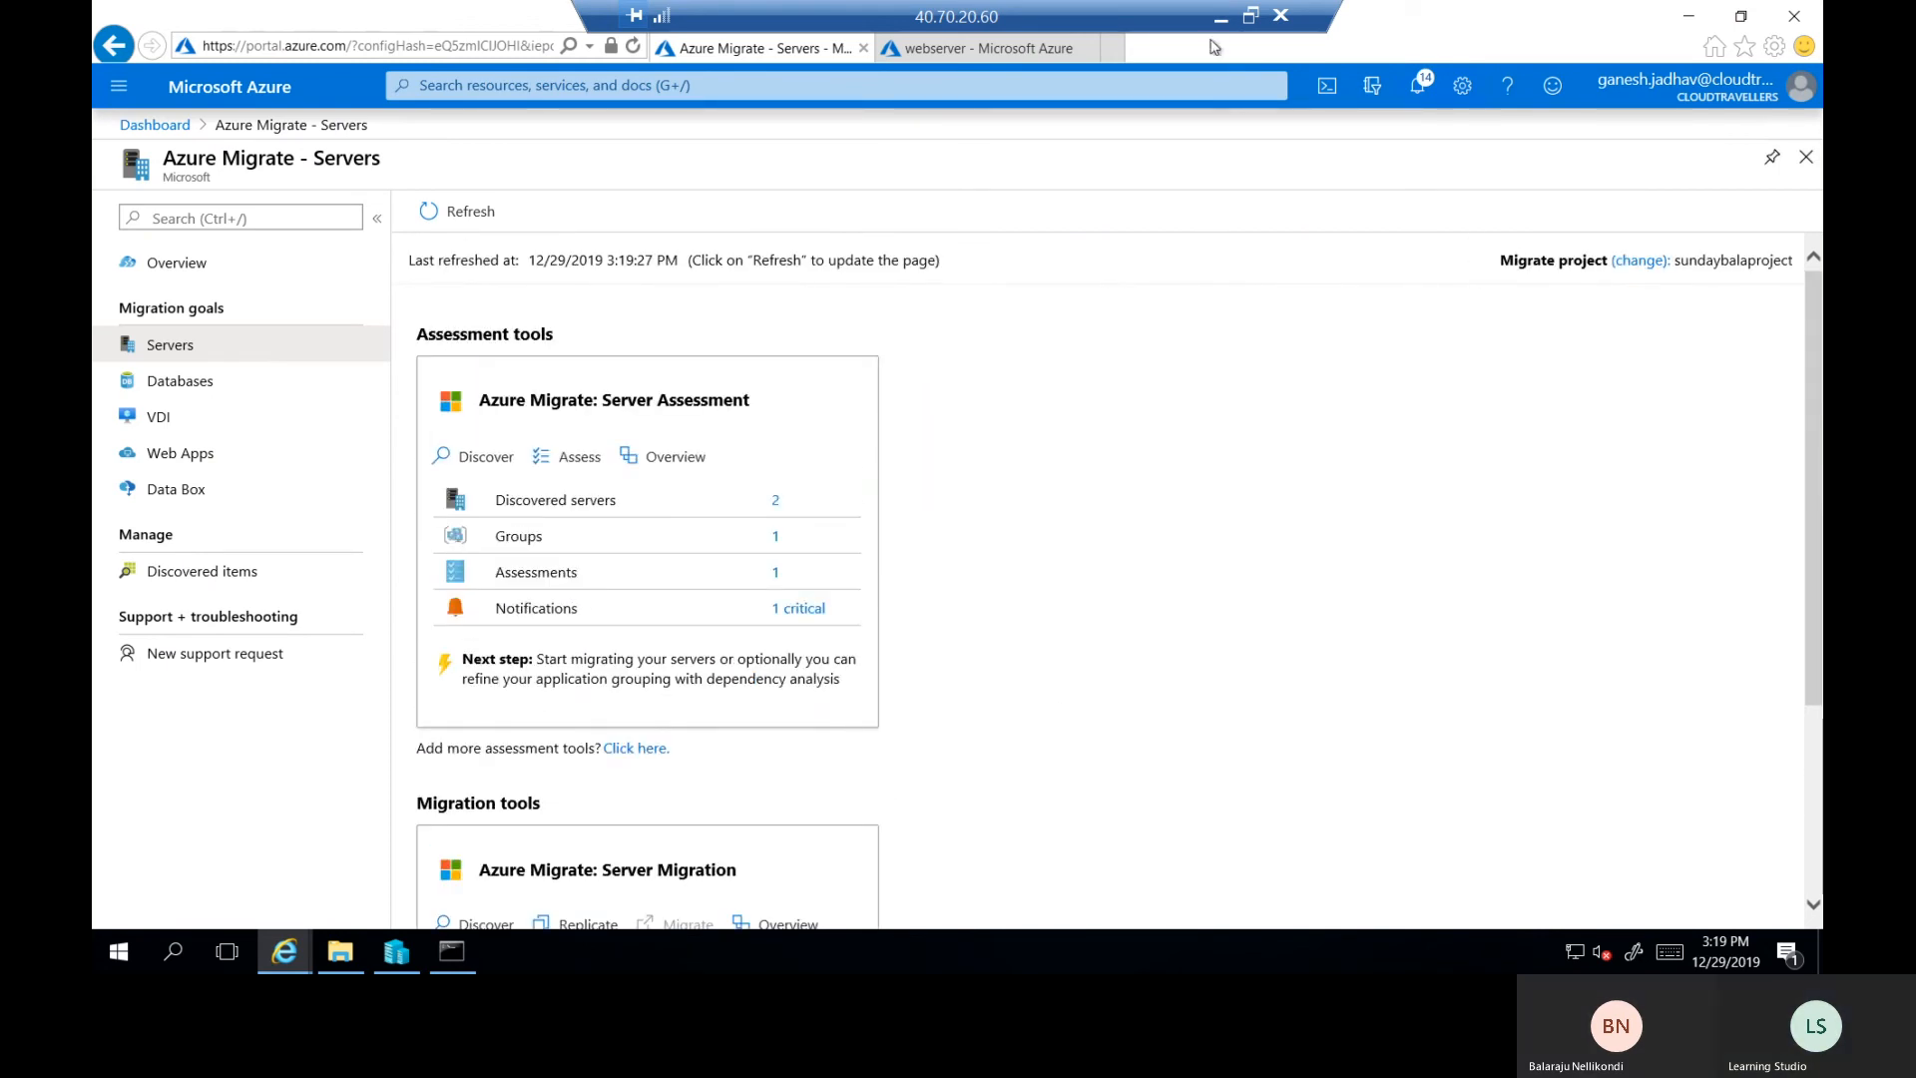
Leave the 40.70.20.60 session and return to the appliance page in the Azappliance session at 13.80.251.124.
left_click(1219, 24)
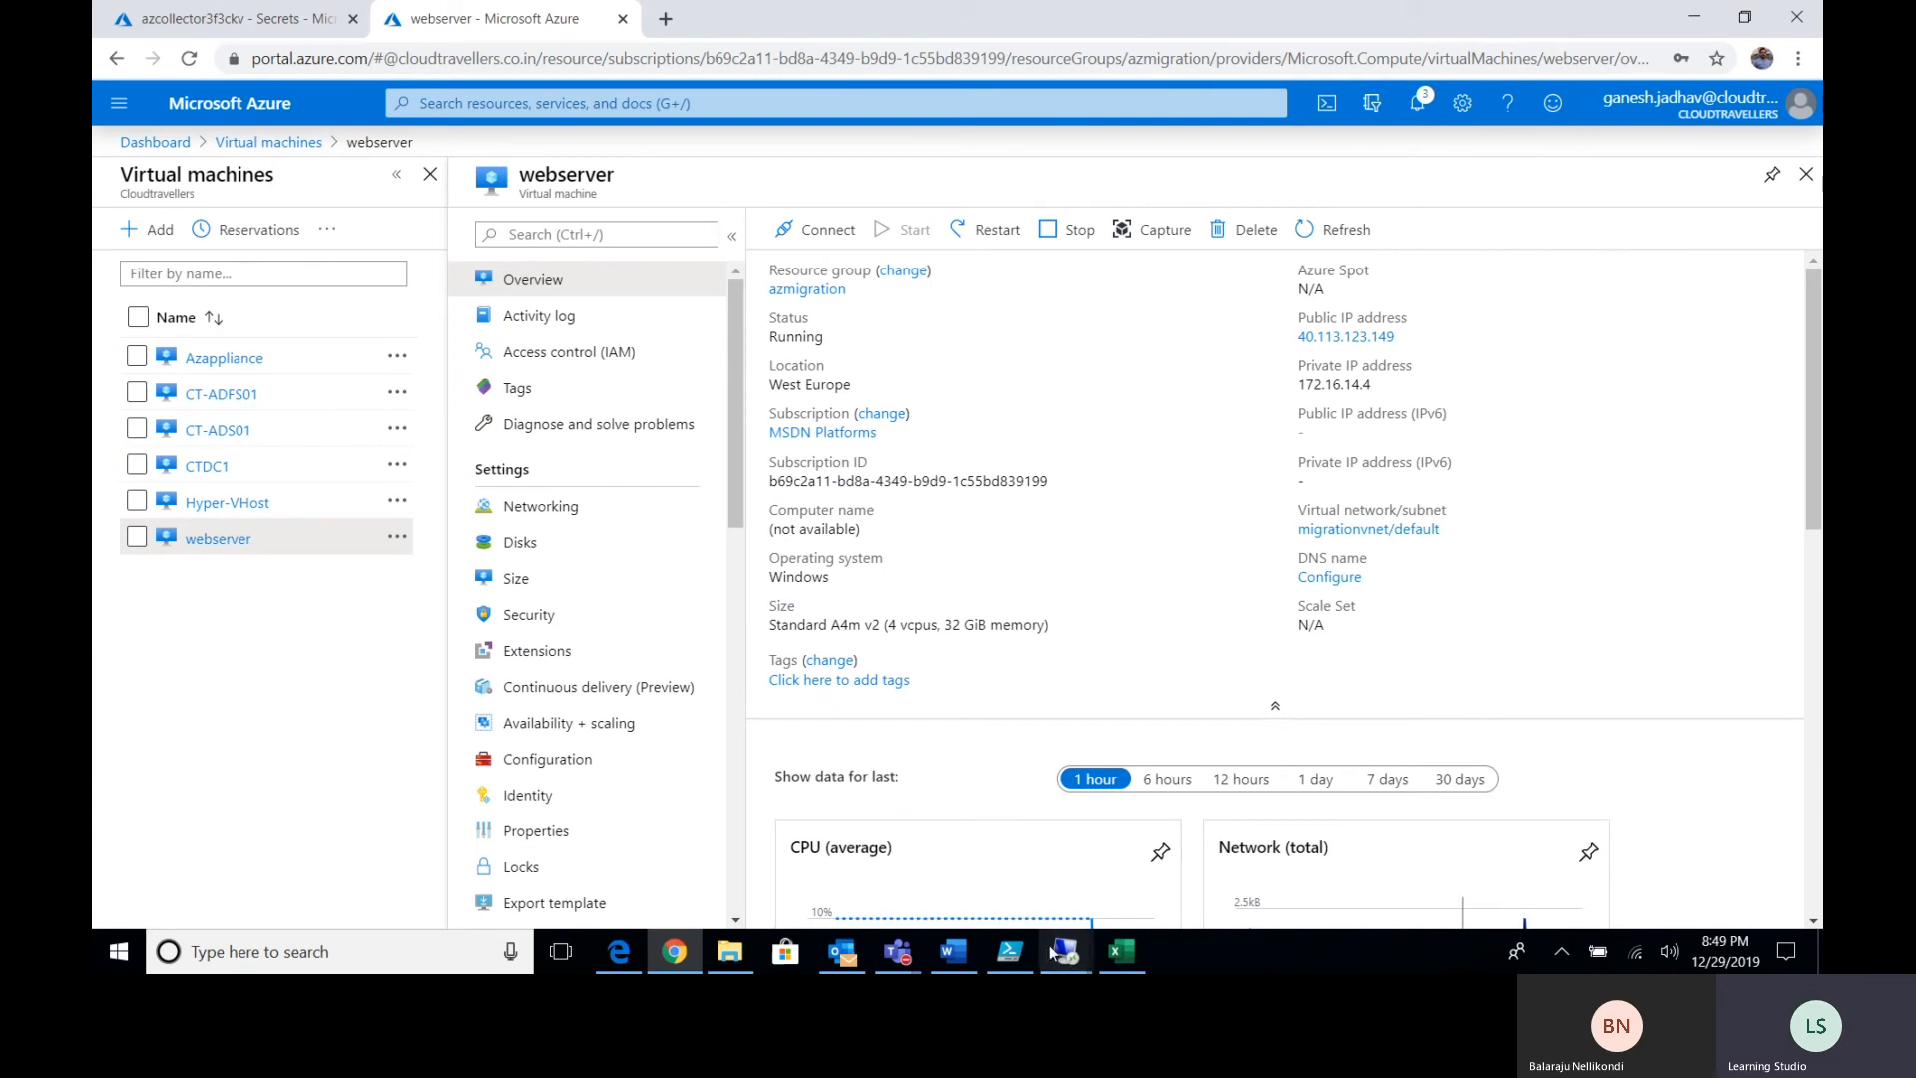
mouse_move(1064, 948)
left_click(1036, 855)
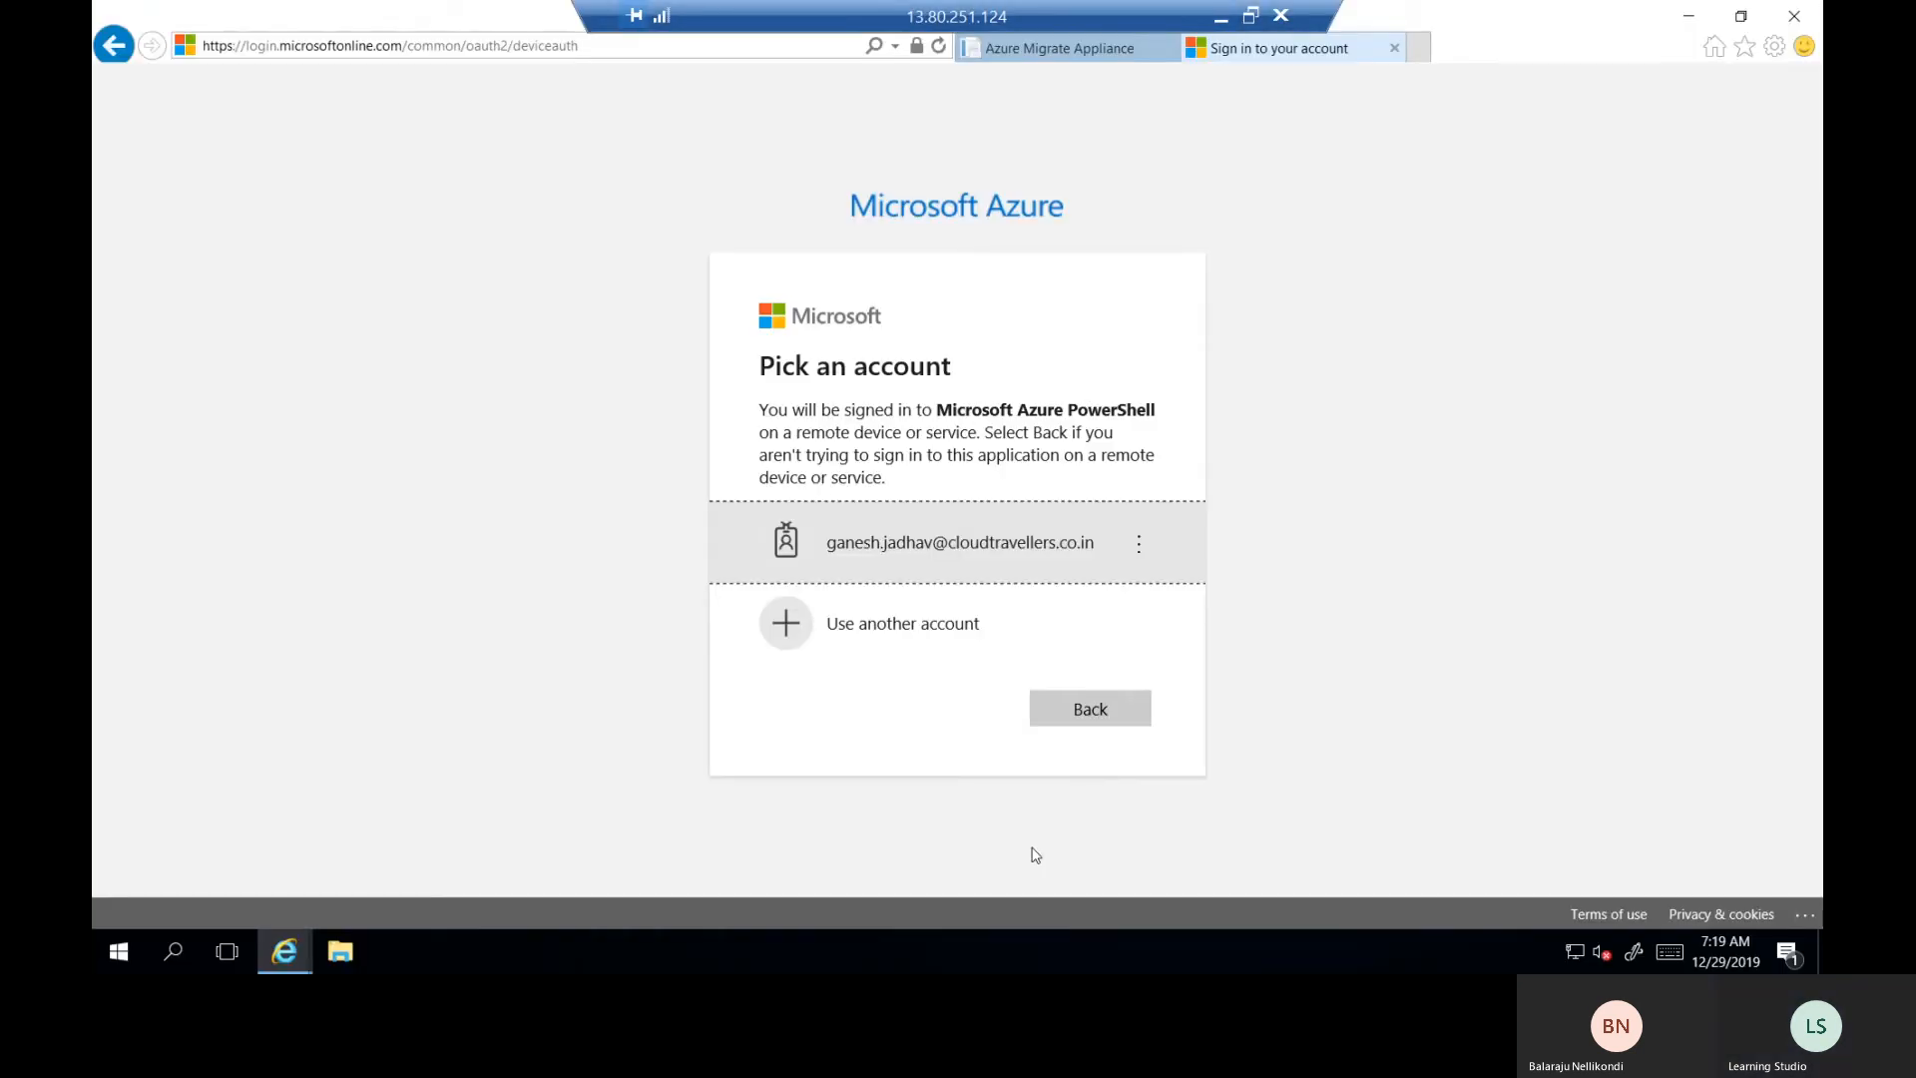
Return to the Azure Migrate Appliance page, close the browser with all its tabs and refresh the desktop.
left_click(1034, 50)
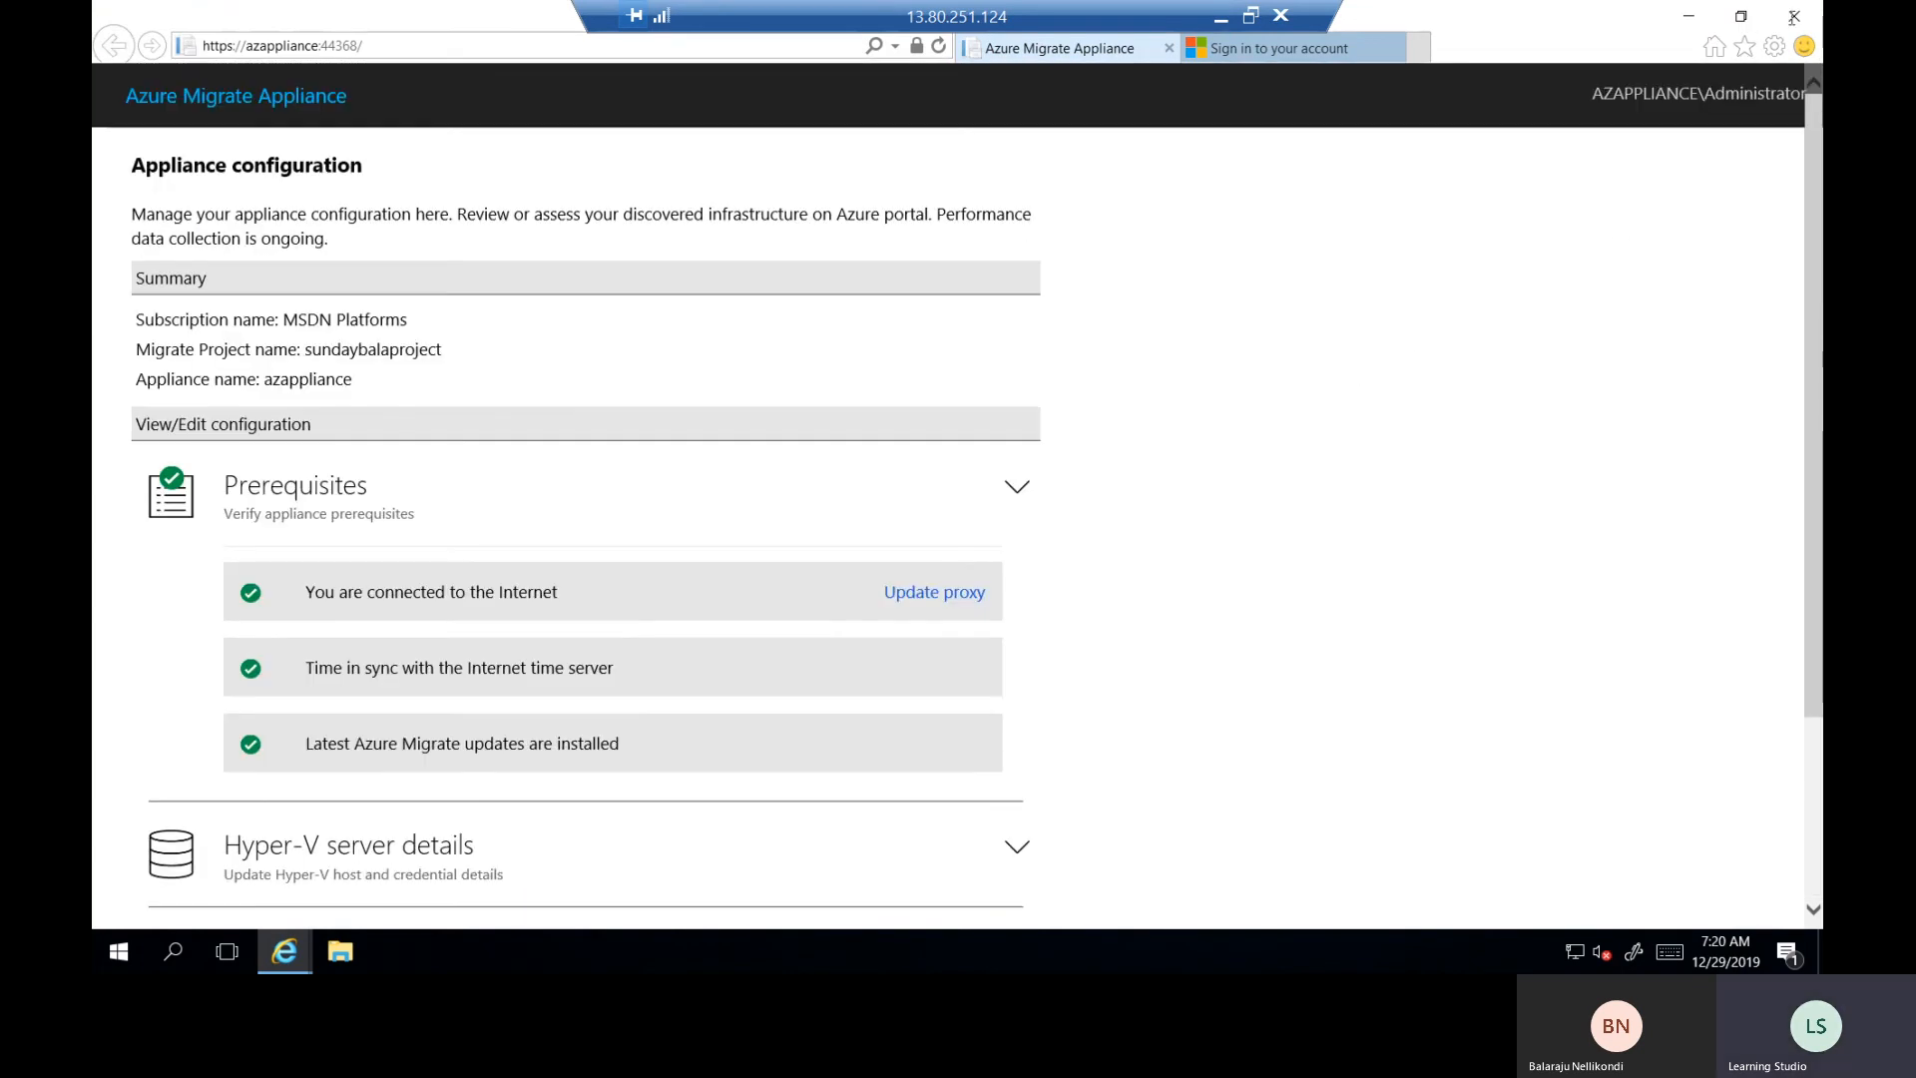
left_click(1794, 16)
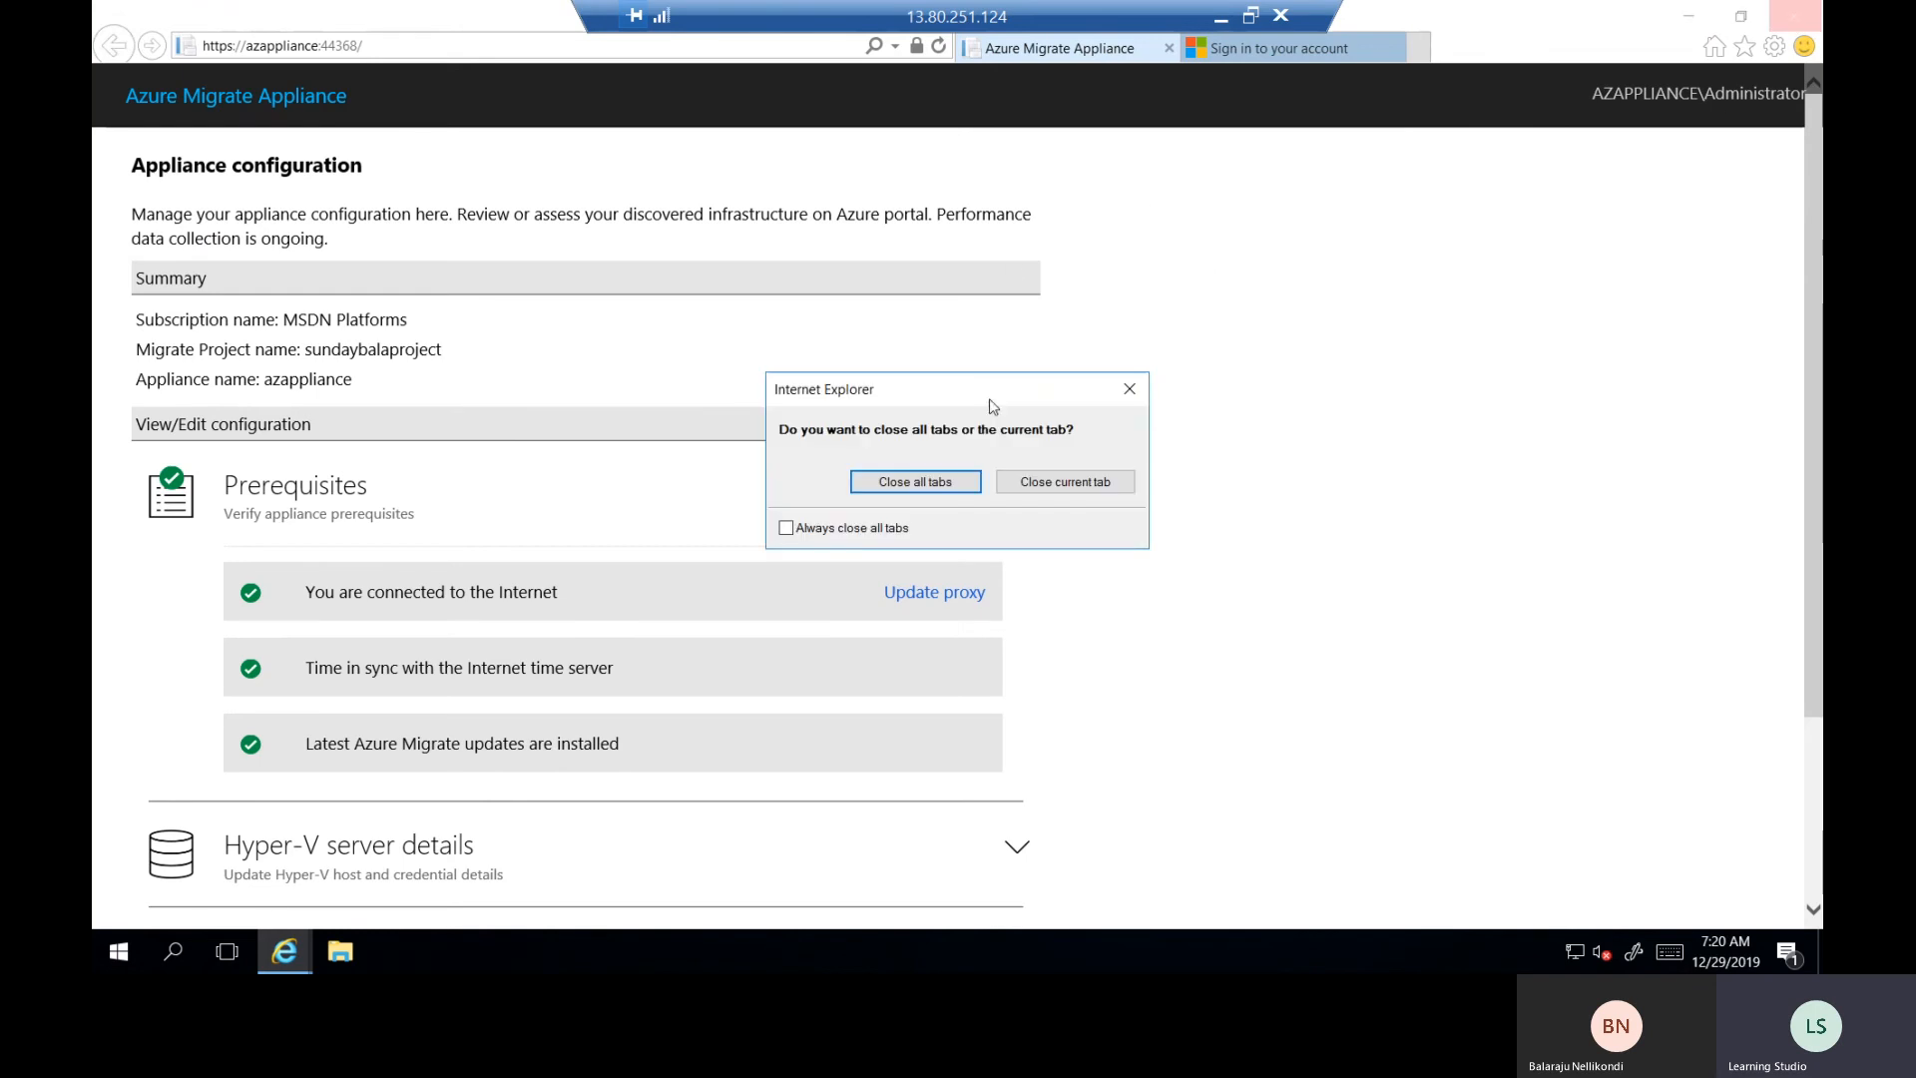
left_click(923, 484)
right_click(835, 277)
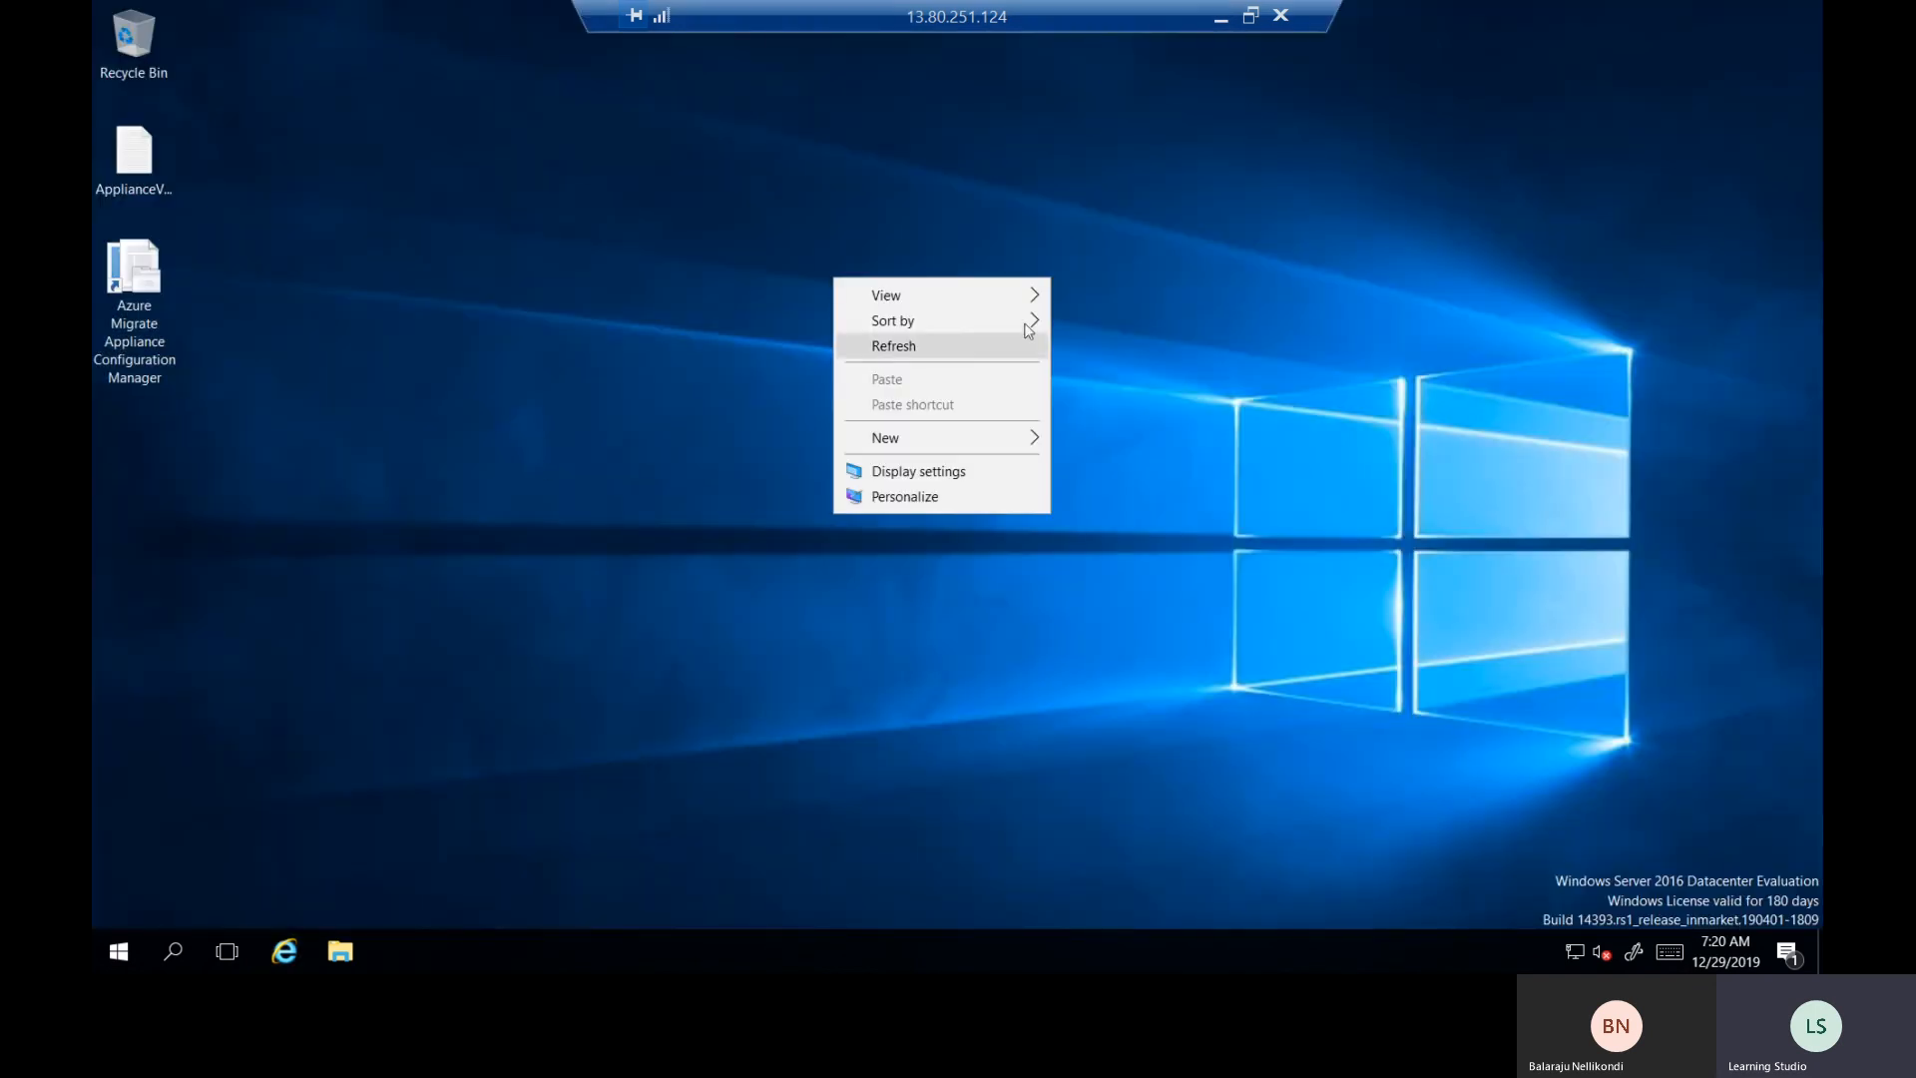
left_click(860, 344)
Copy the webserver's public IP address from the Azure portal, try a Remote Desktop connection to 40.113.123.149 and cancel it.
left_click(1222, 21)
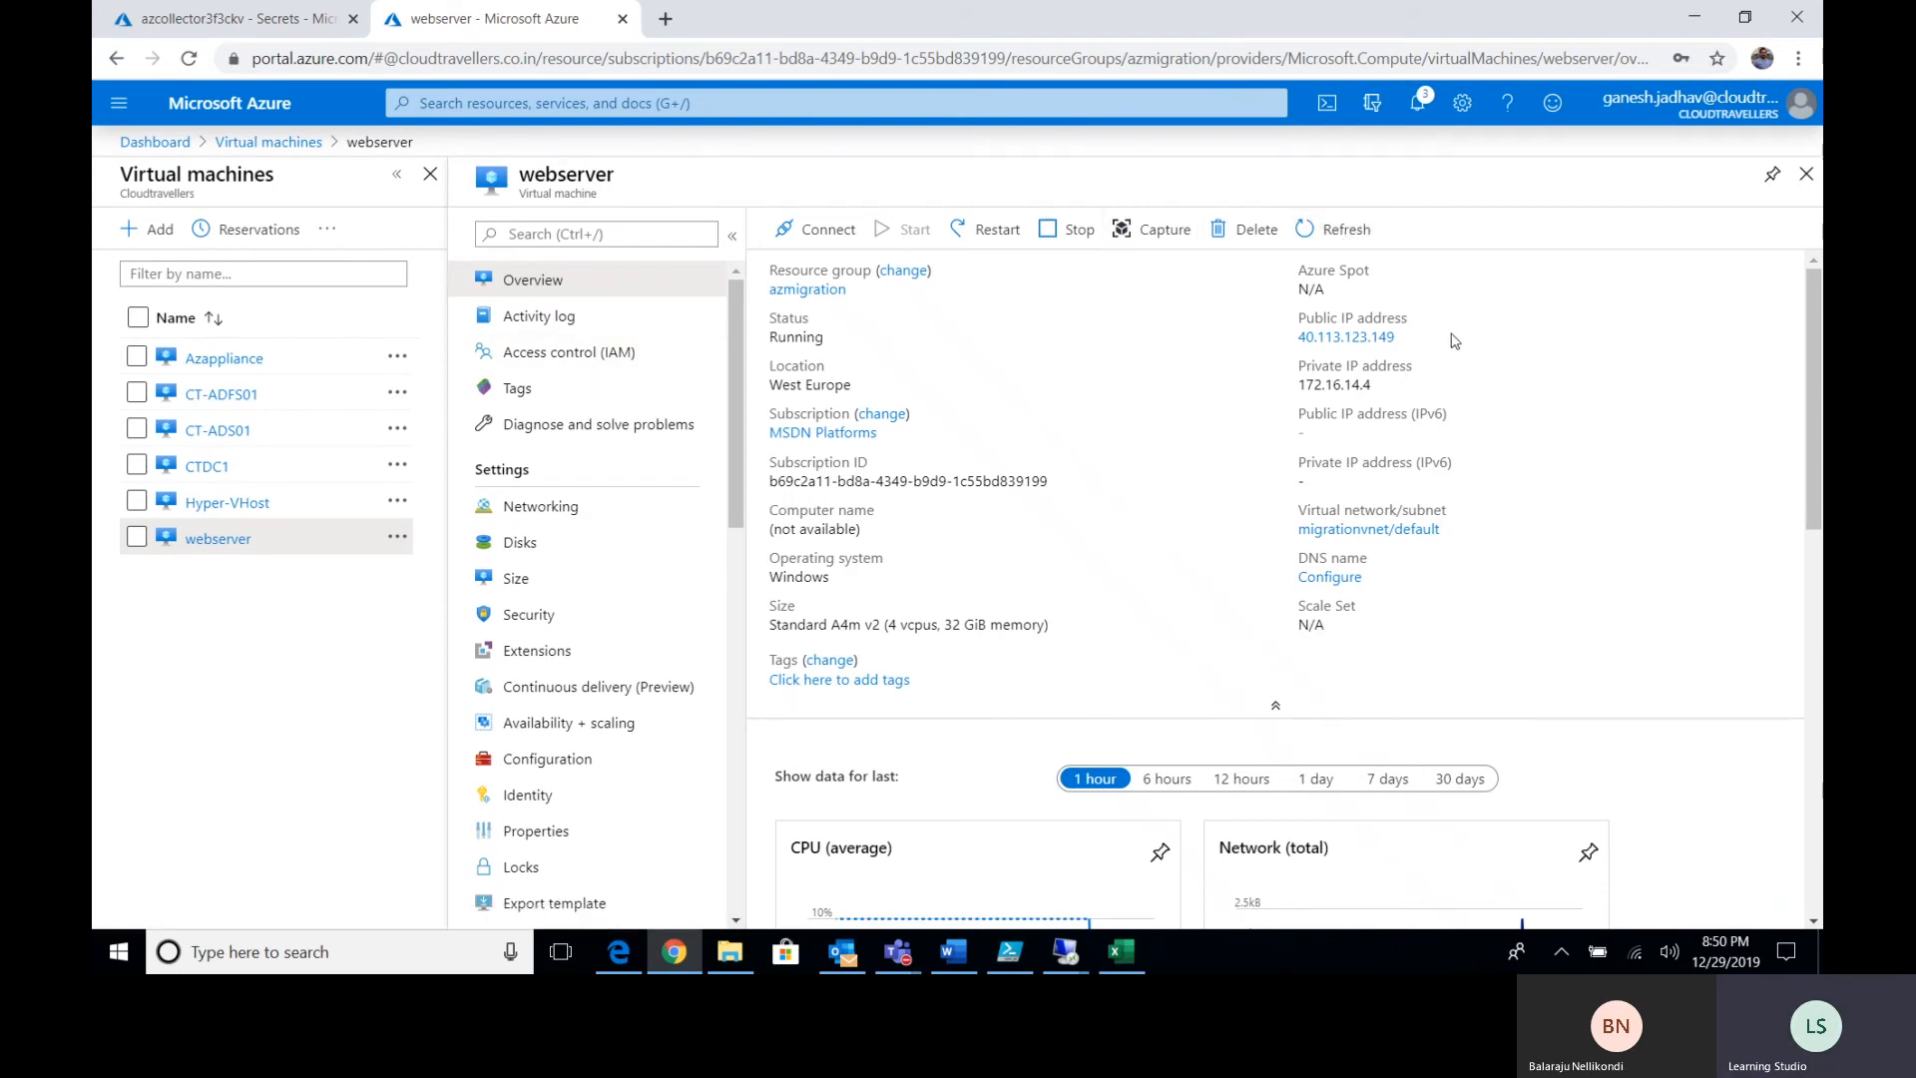
left_click(1409, 337)
key("super+r")
key("Return")
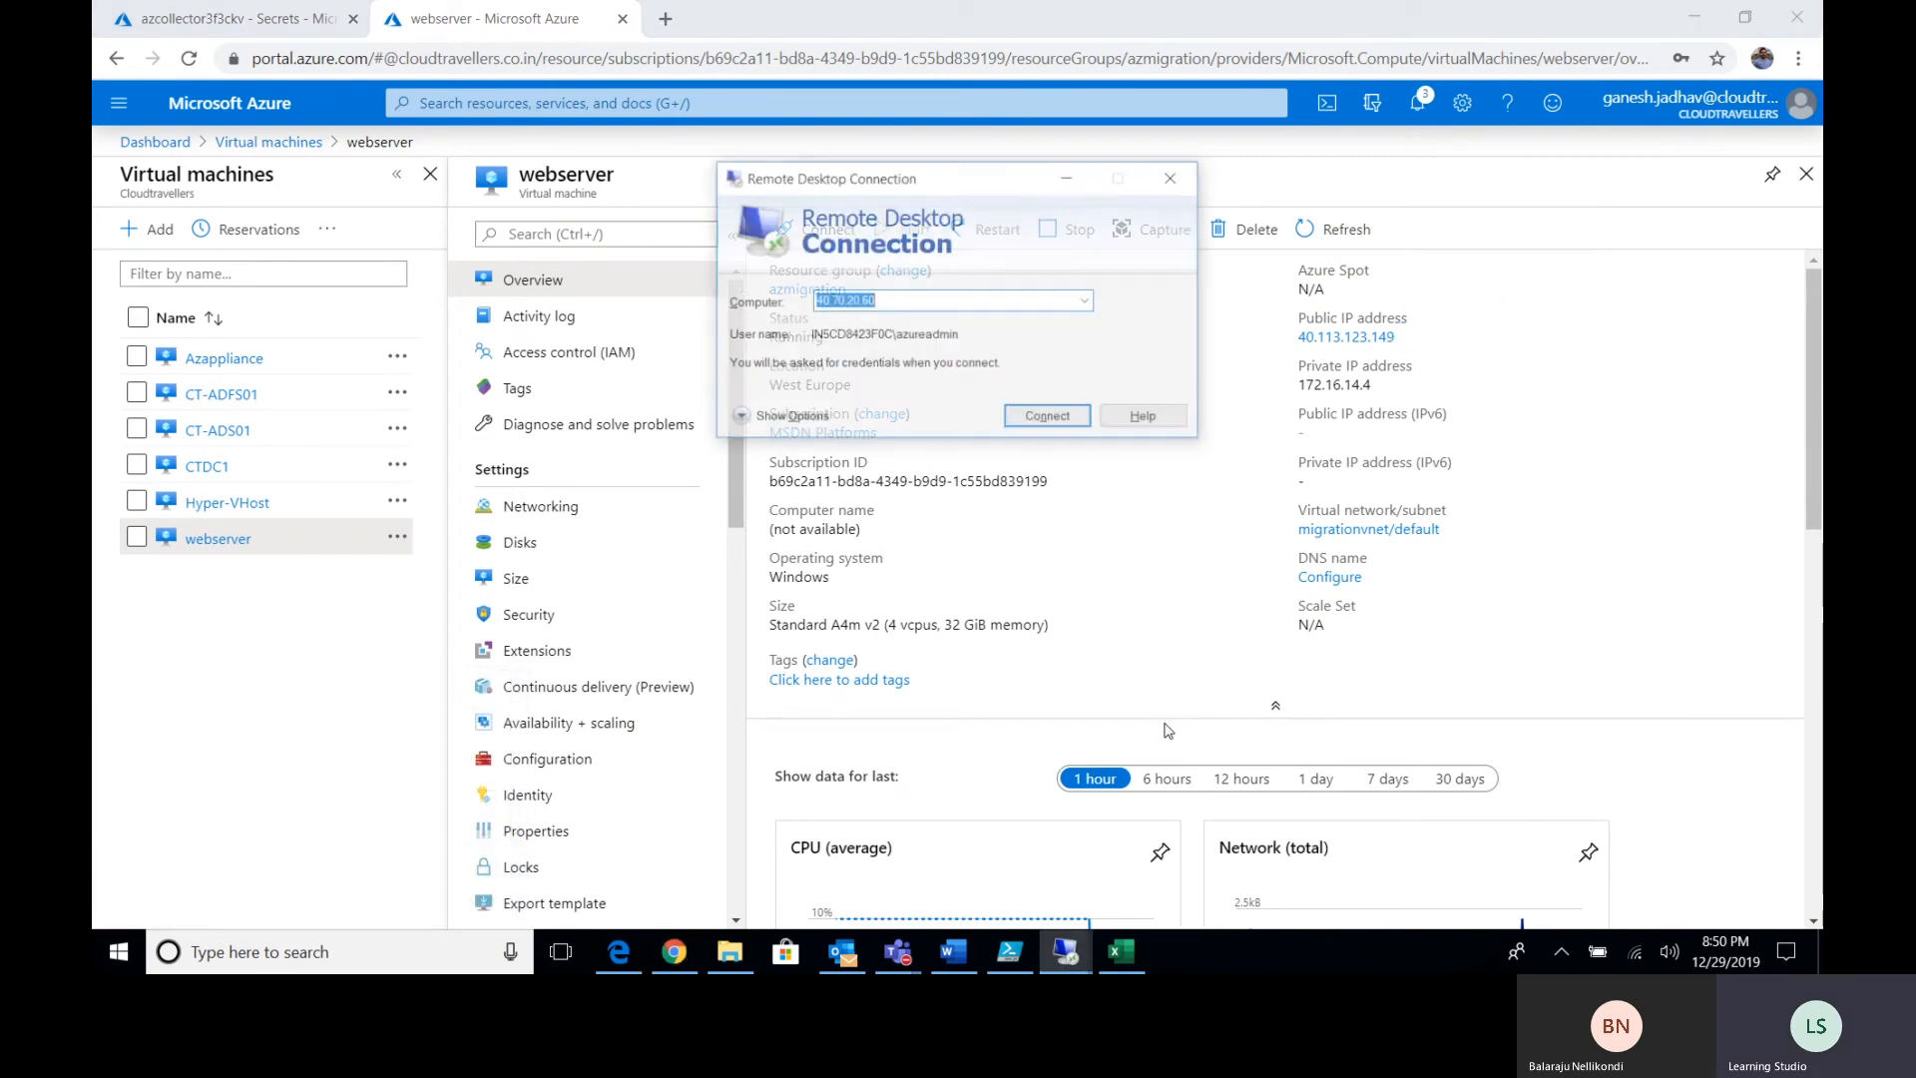
key("ctrl+v")
key("Return")
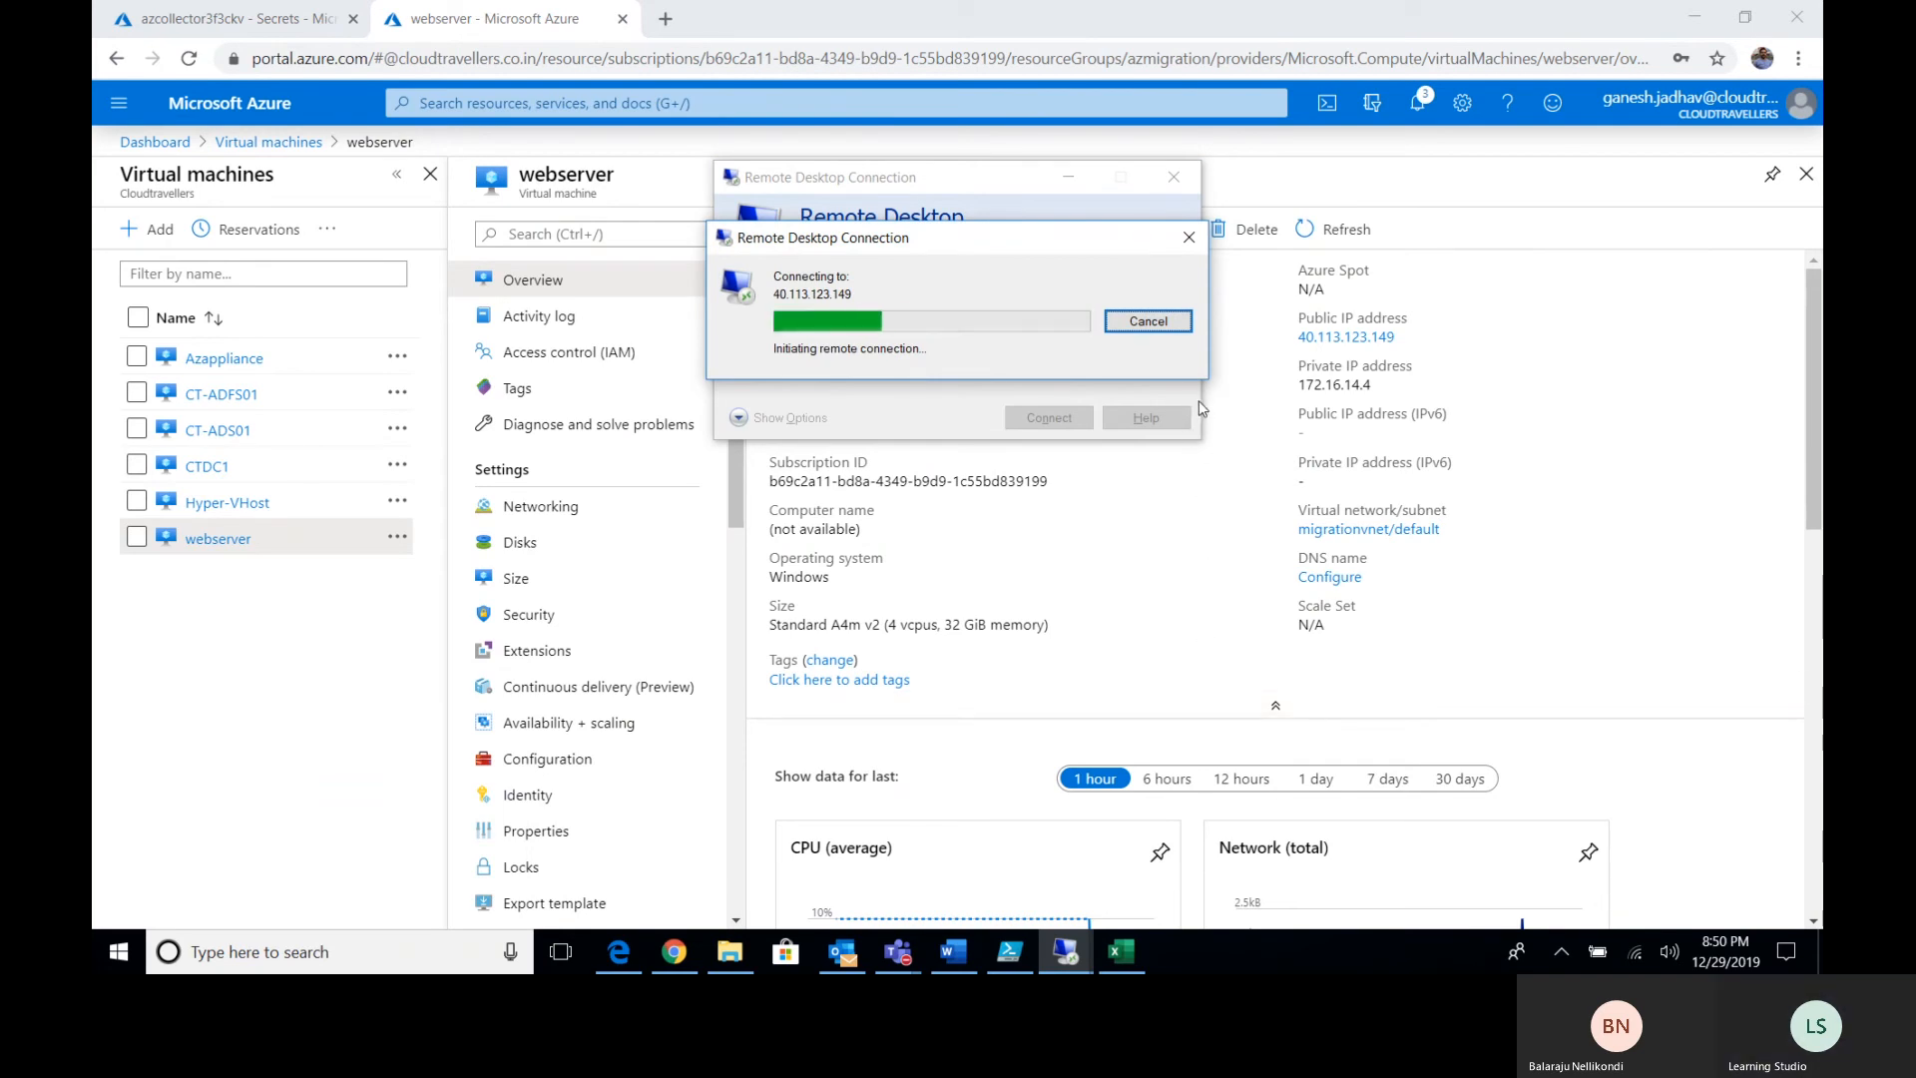
left_click(1148, 320)
left_click(1174, 176)
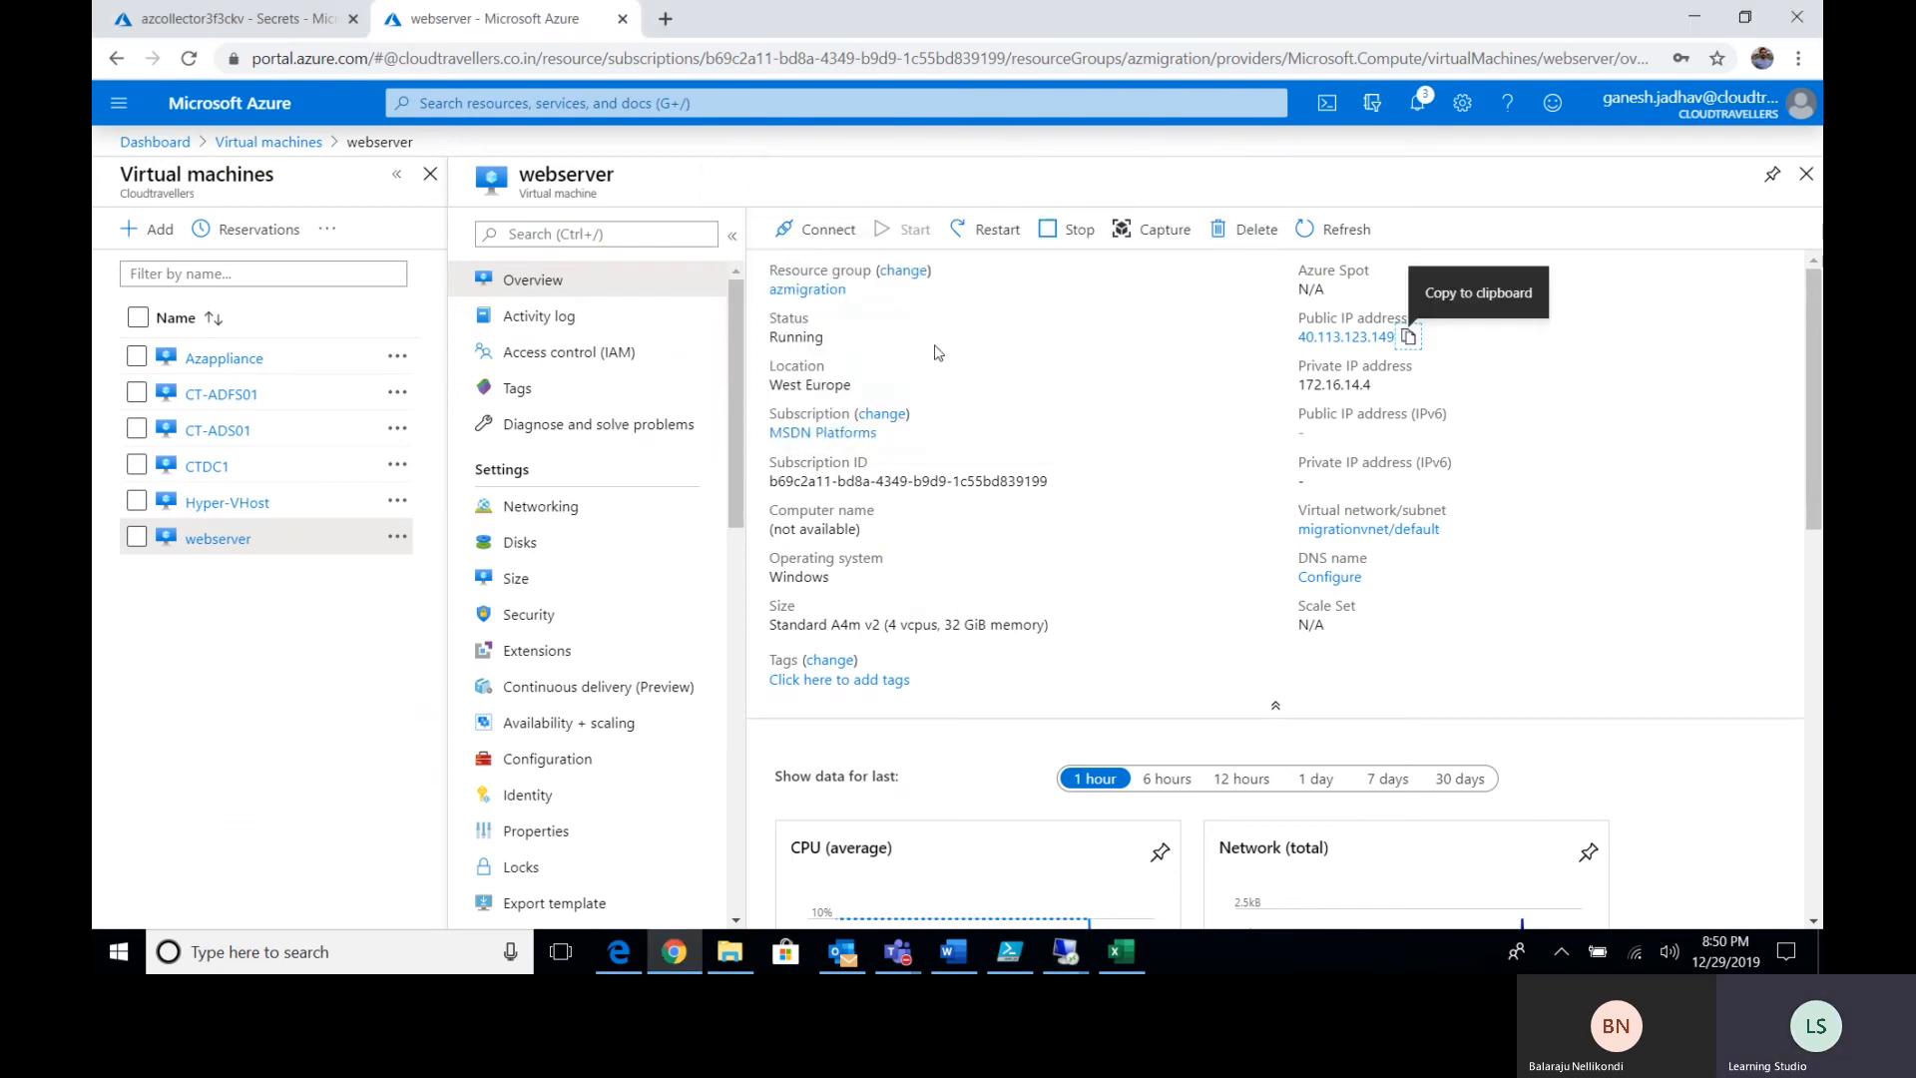
Examine the webserver's boot diagnostics screenshot in the Azure portal.
left_click_drag(739, 488, 653, 920)
left_click(556, 688)
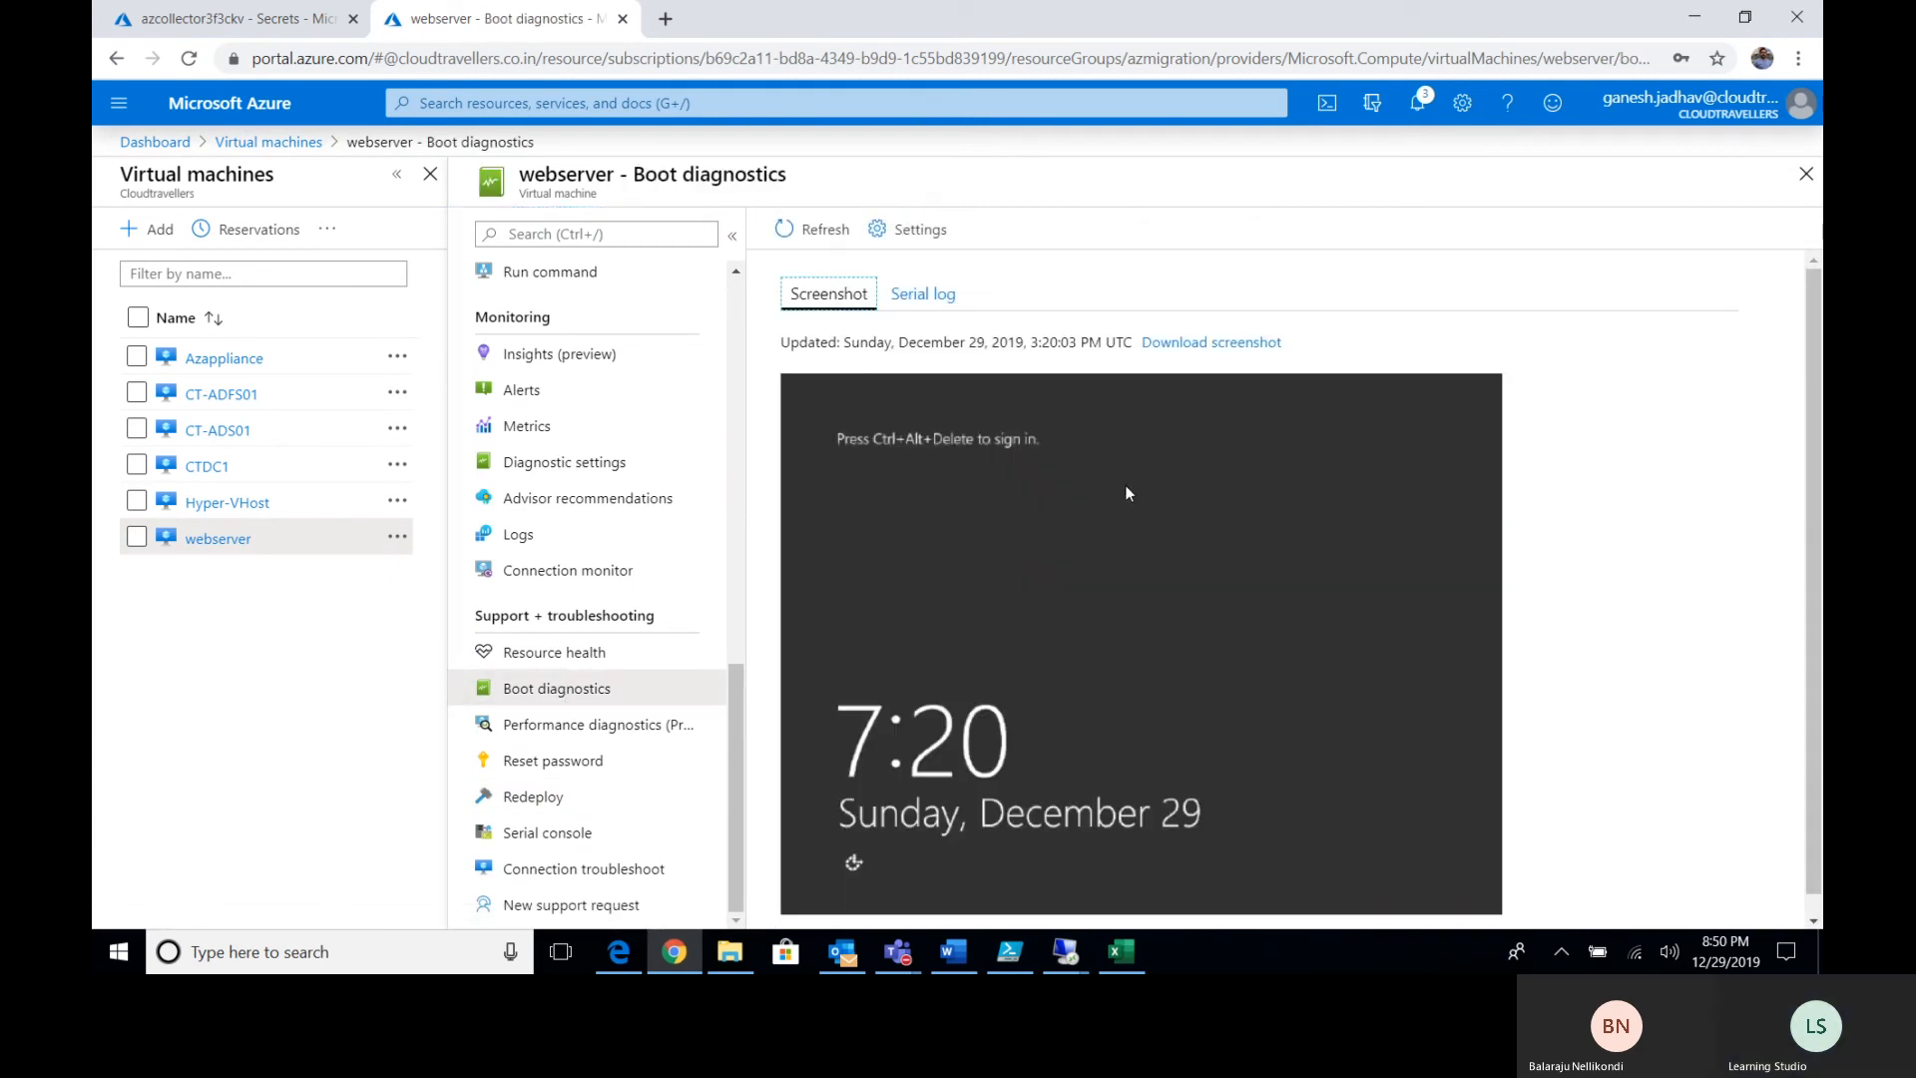
scroll(1810, 599, "down", 1)
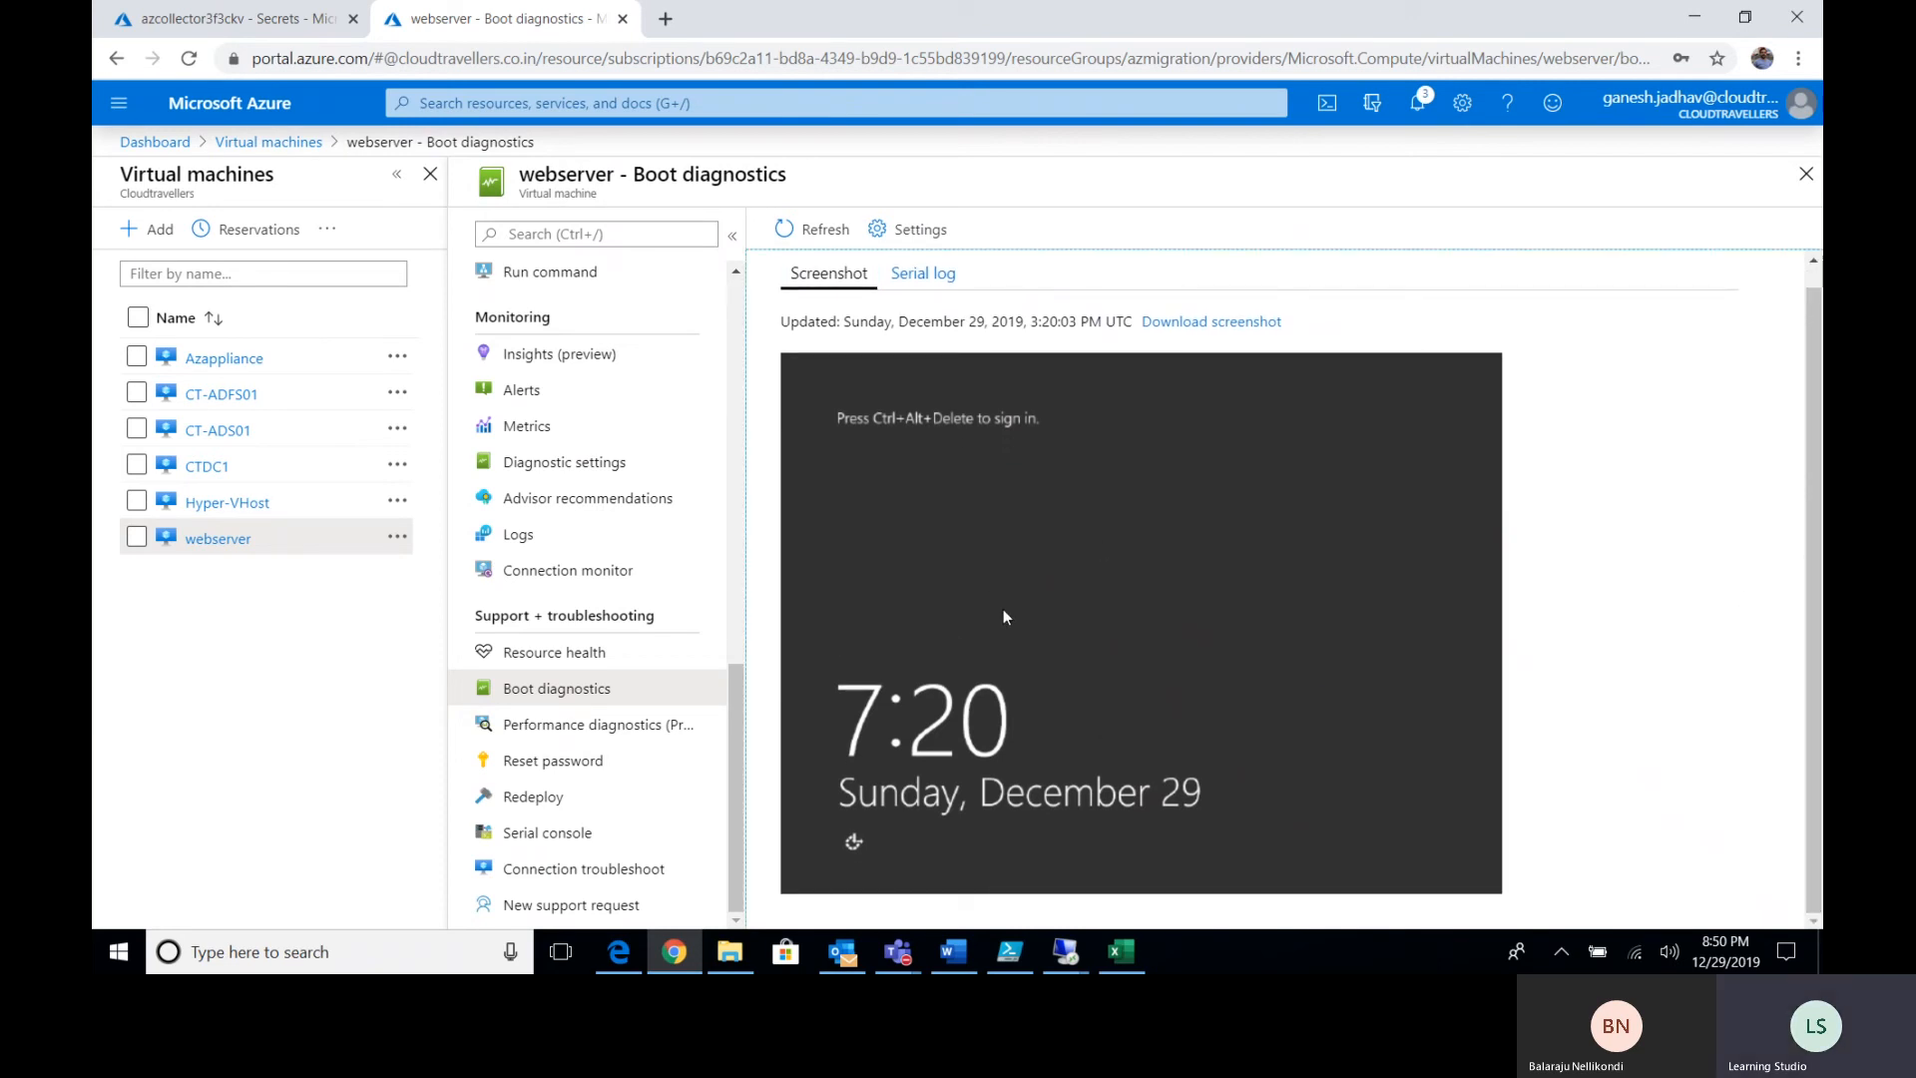
scroll(736, 580, "up", 4)
Open the webserver's network interface from its networking settings and review its IP configurations.
left_click_drag(735, 572, 735, 335)
left_click(569, 483)
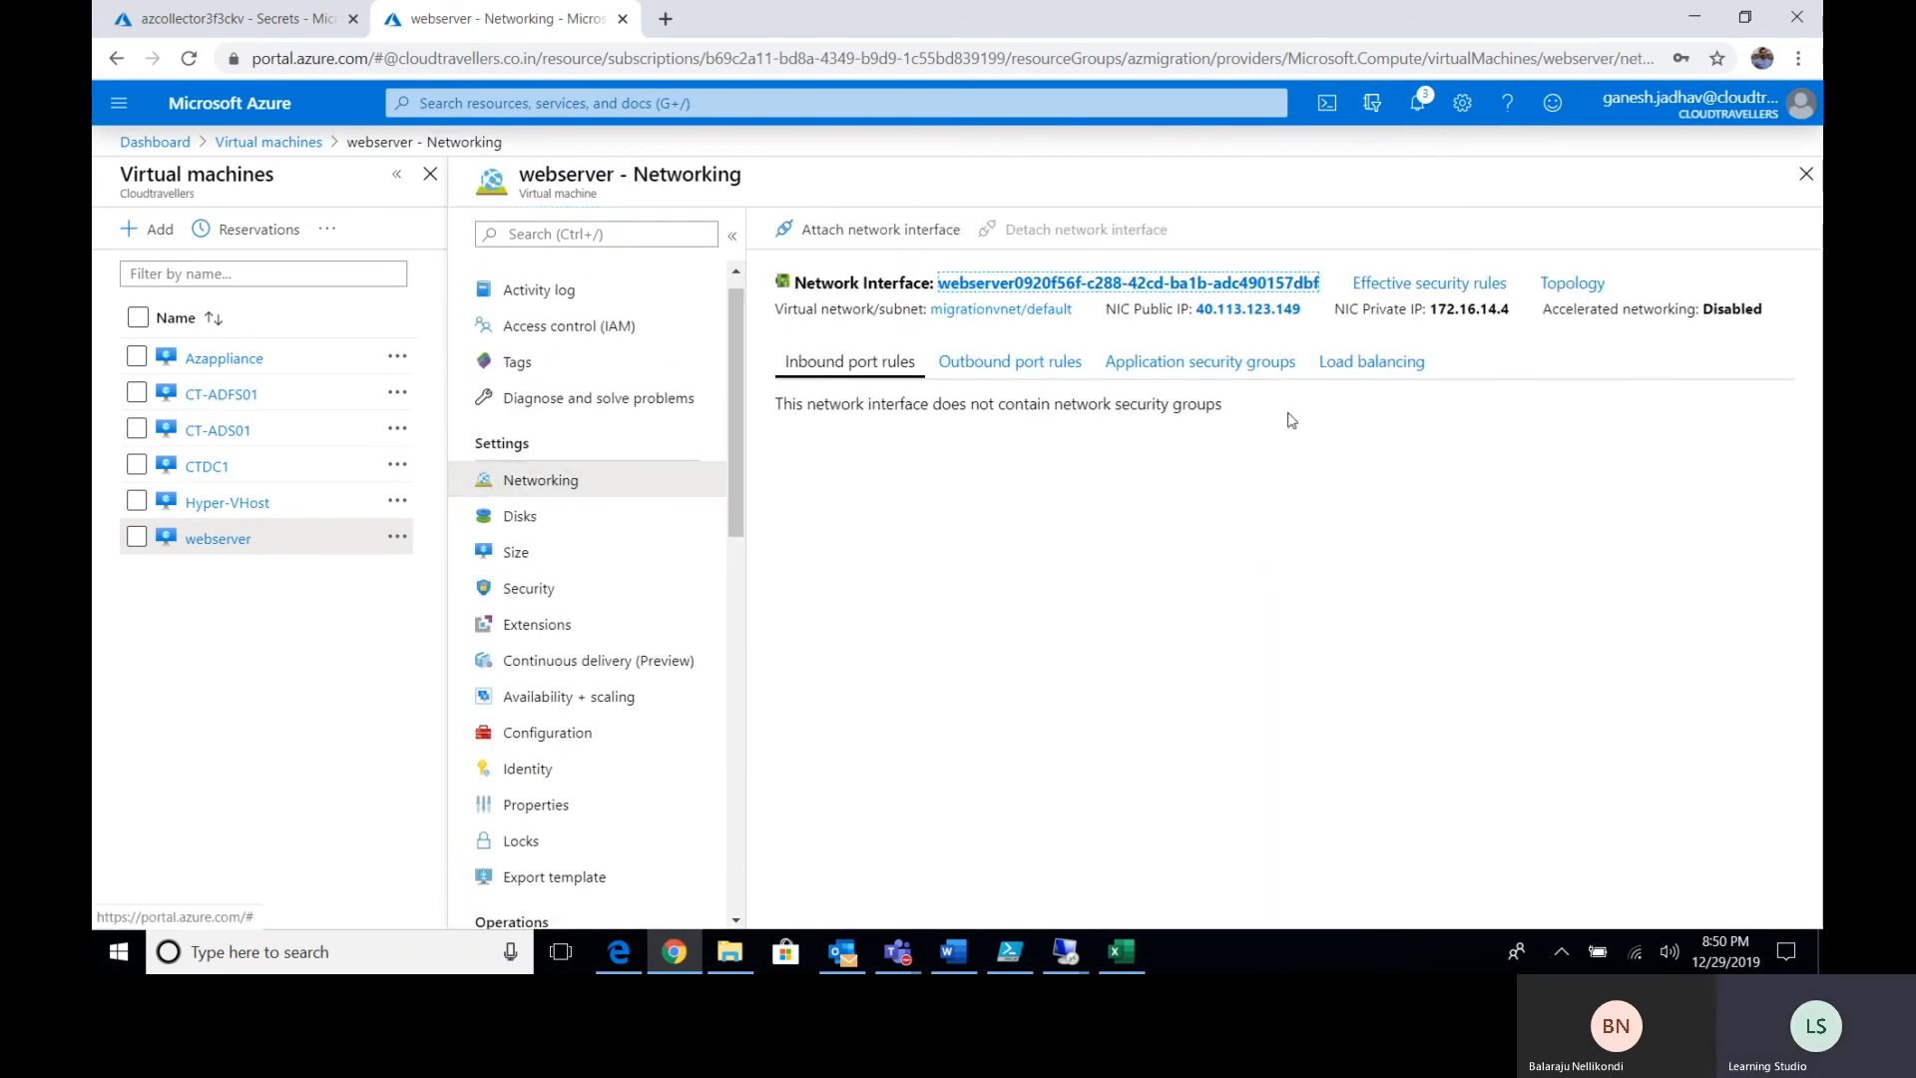
left_click(1243, 290)
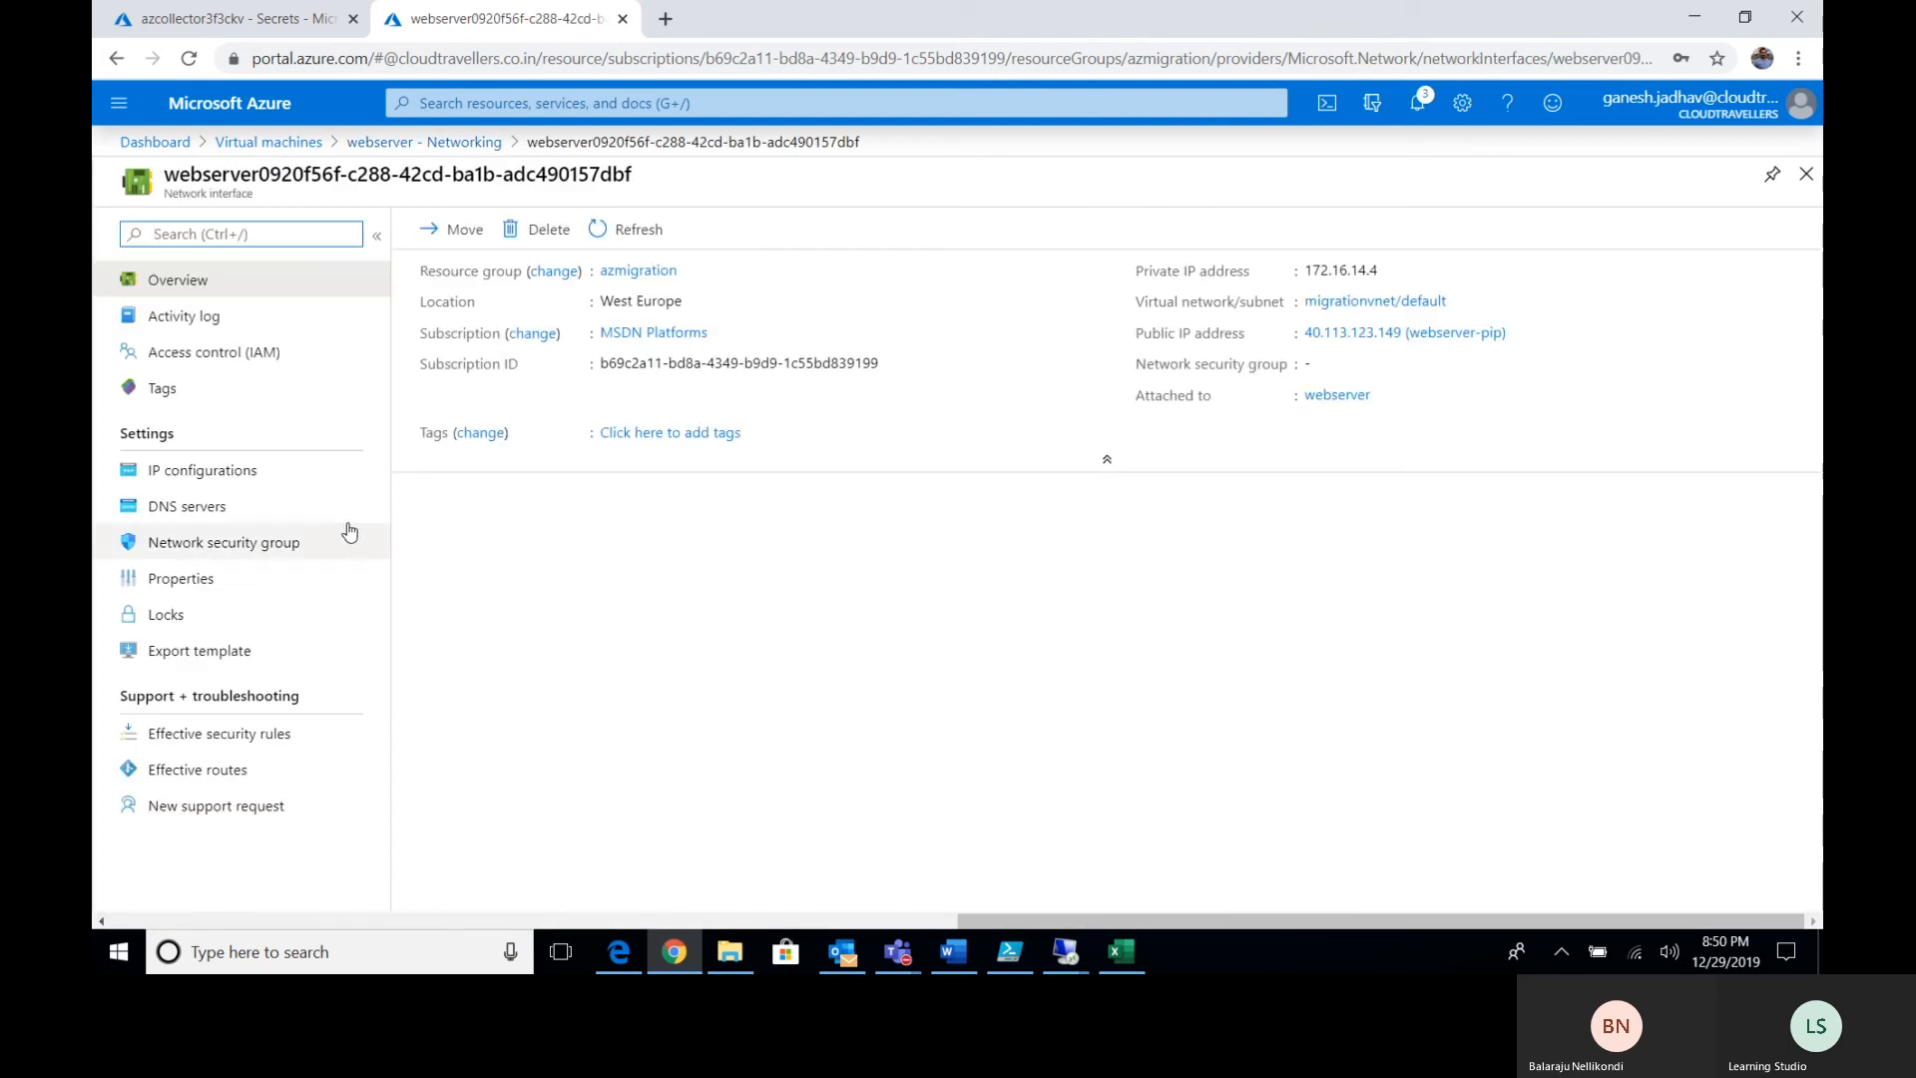
left_click(277, 477)
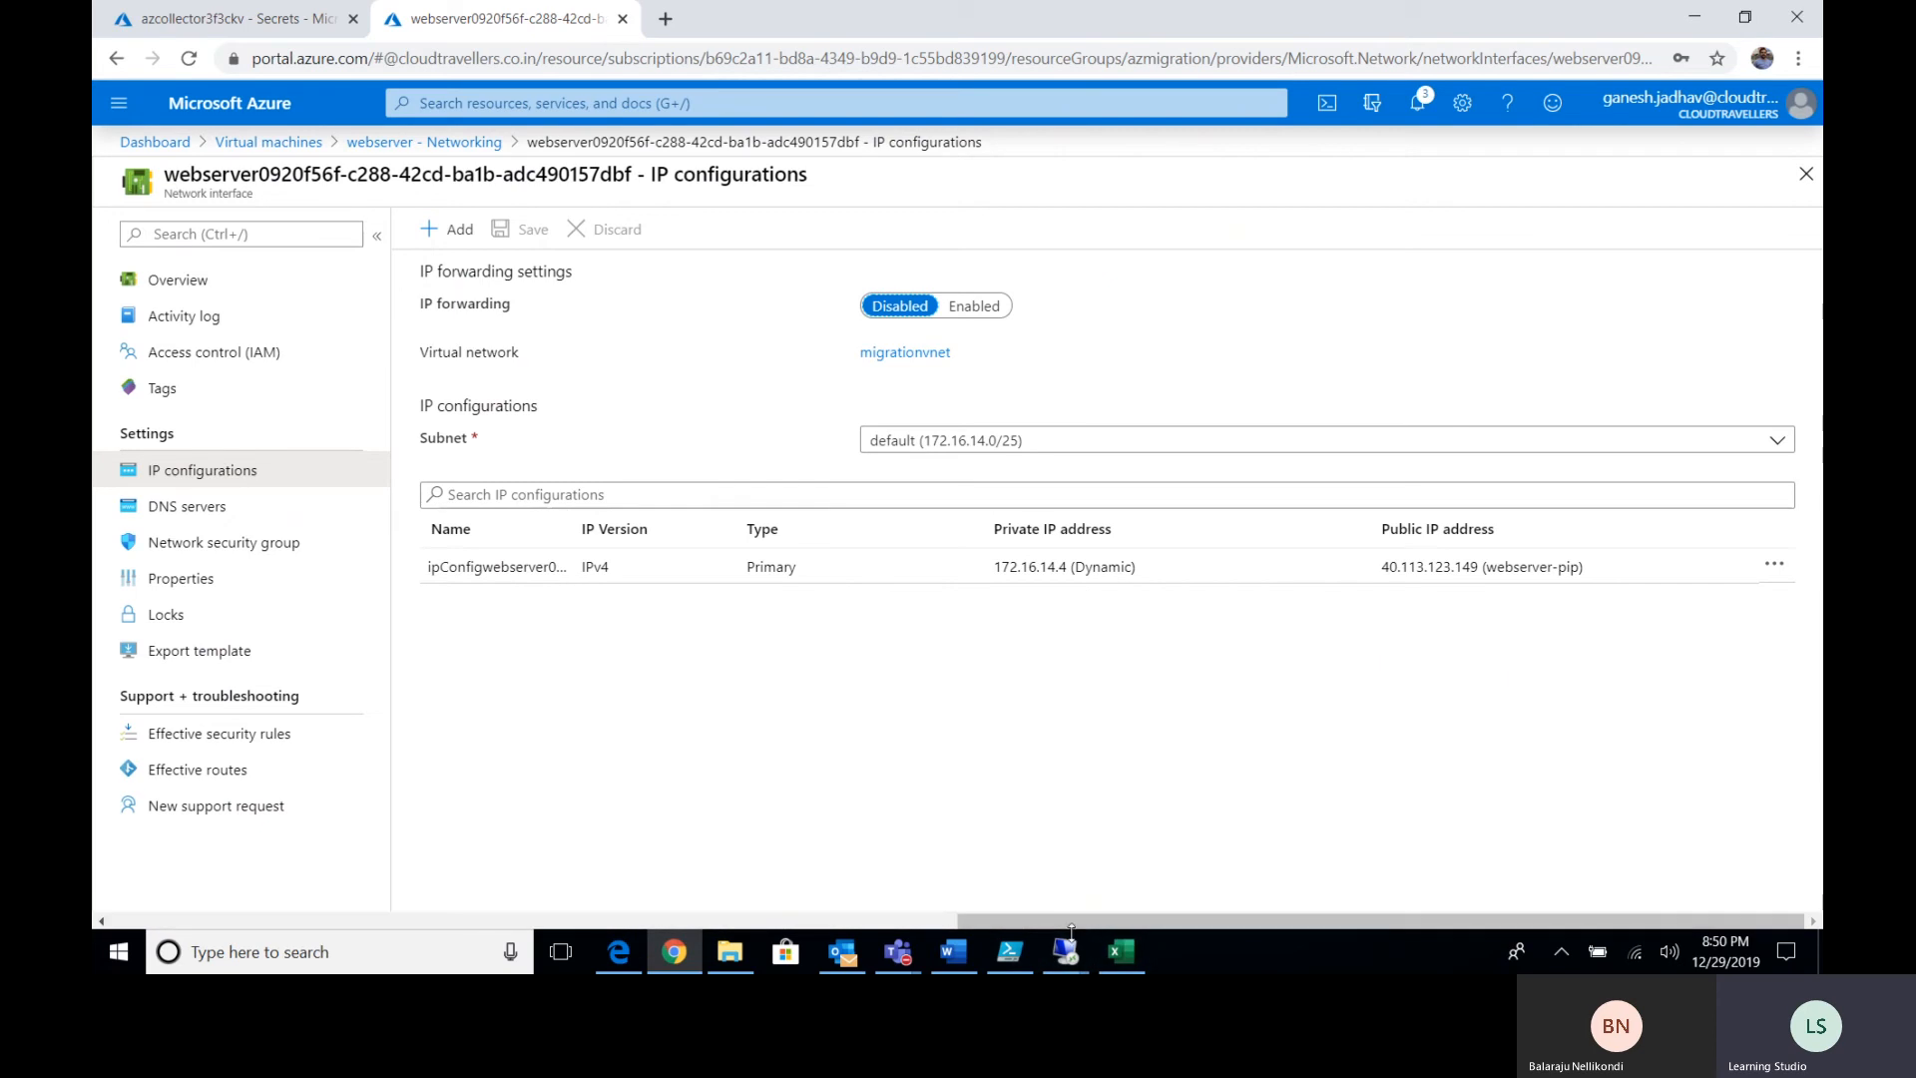
Switch to the 13.80.251.124 session and launch Remote Desktop Connection there.
mouse_move(1066, 951)
left_click(1063, 846)
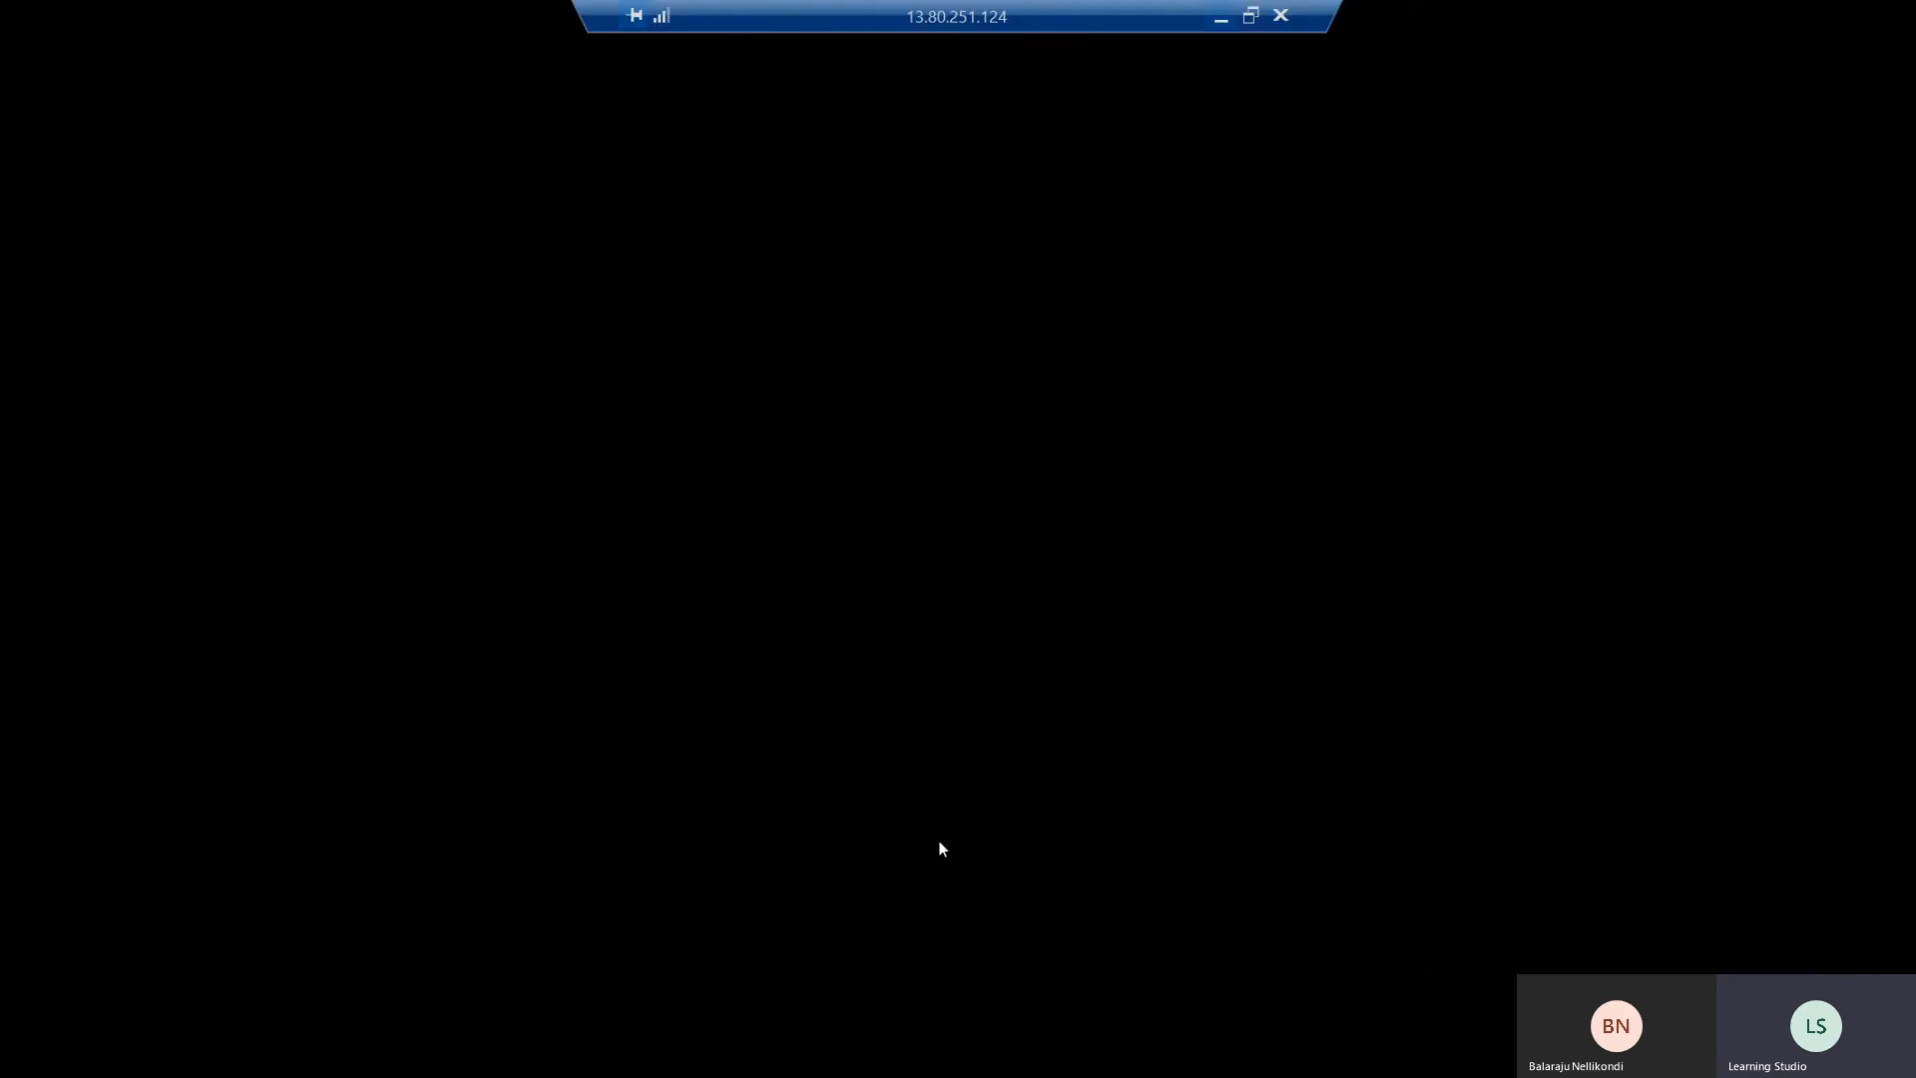
right_click(118, 951)
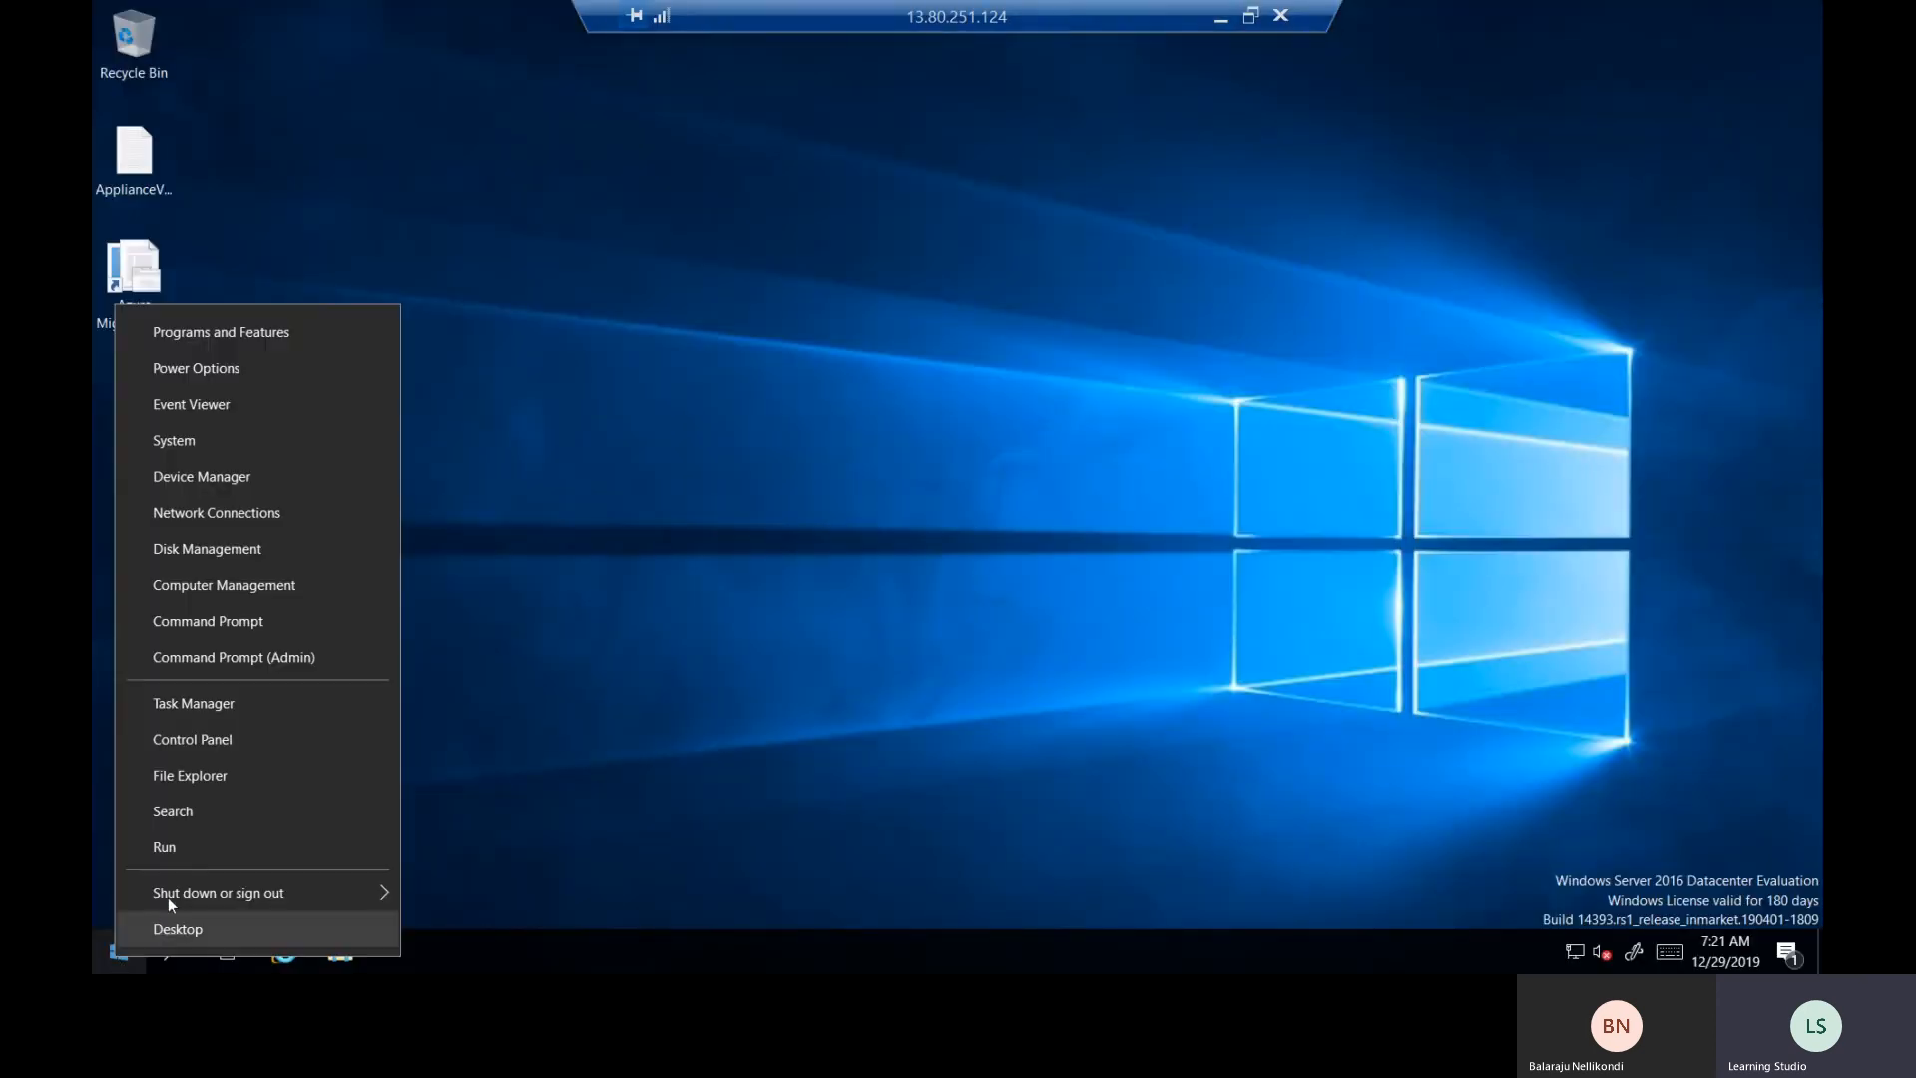
left_click(201, 847)
type("ncpa.cpl")
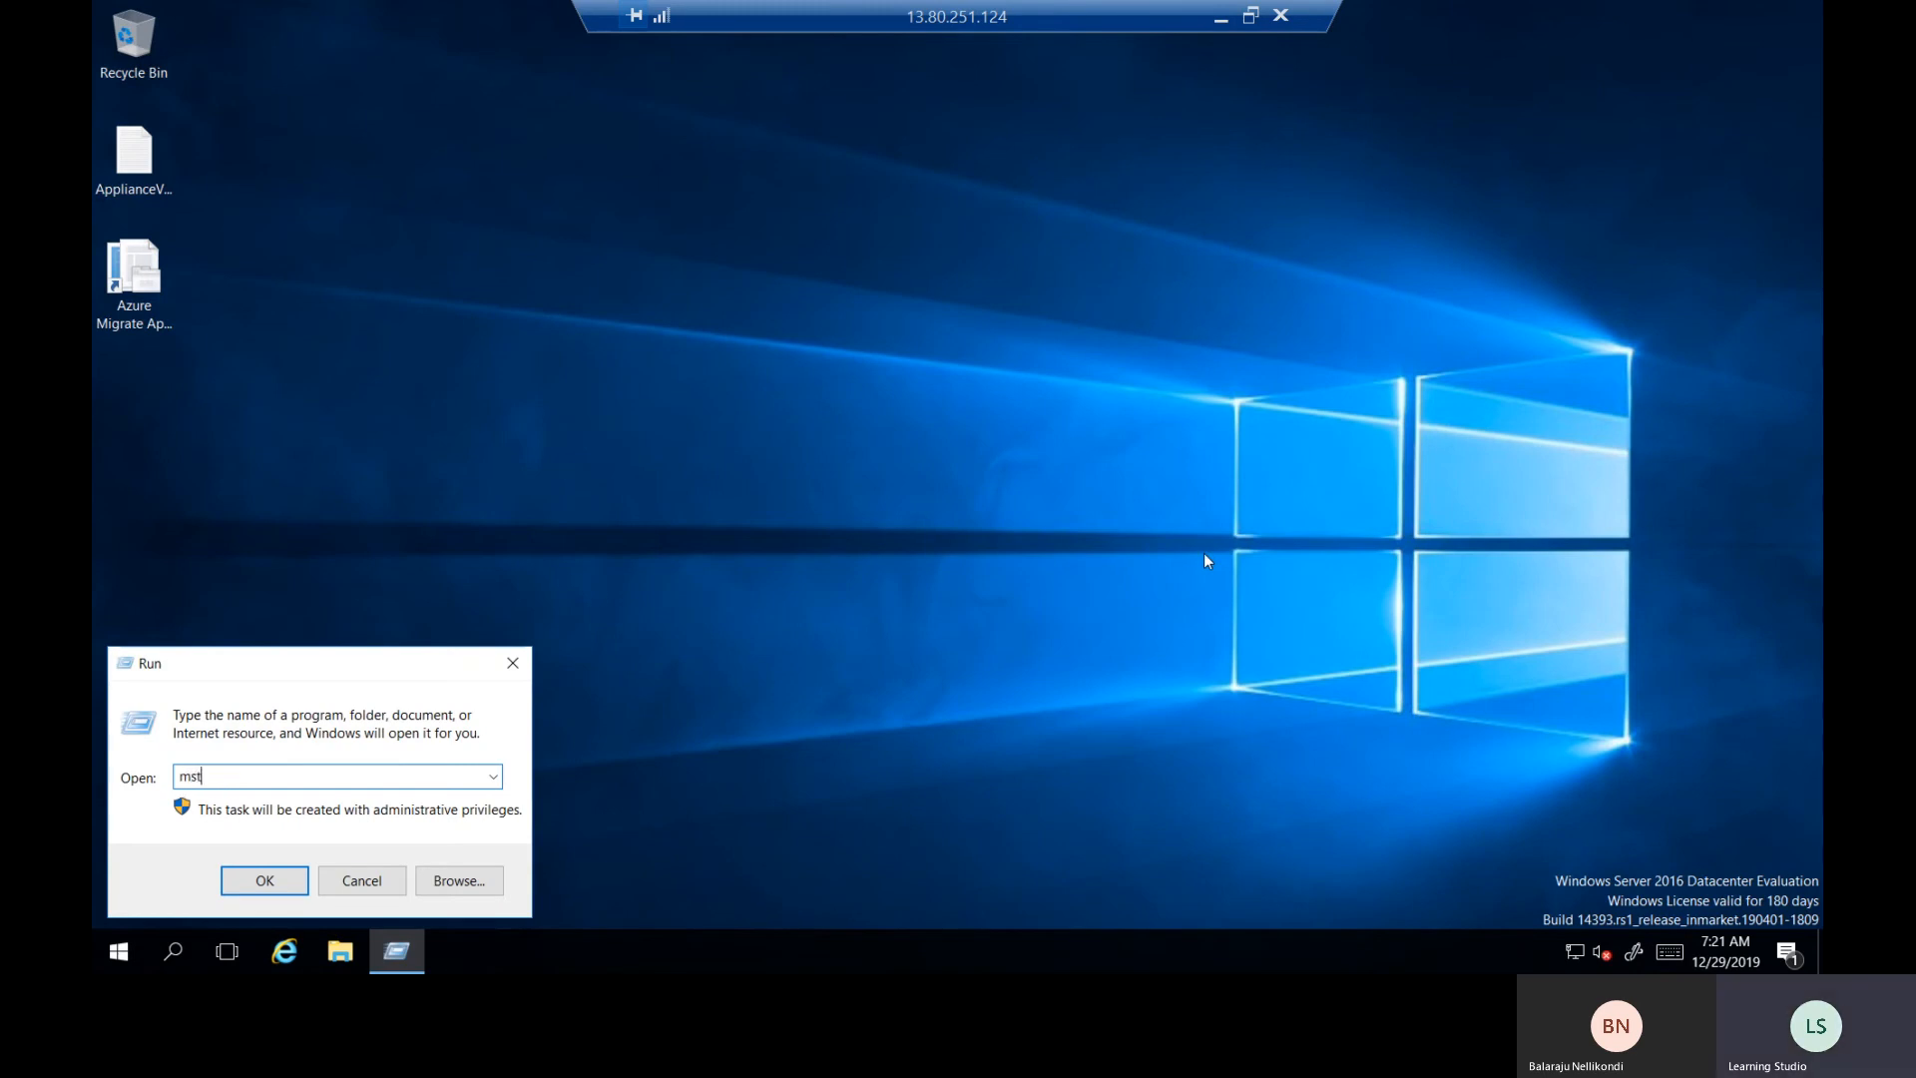
key("Return")
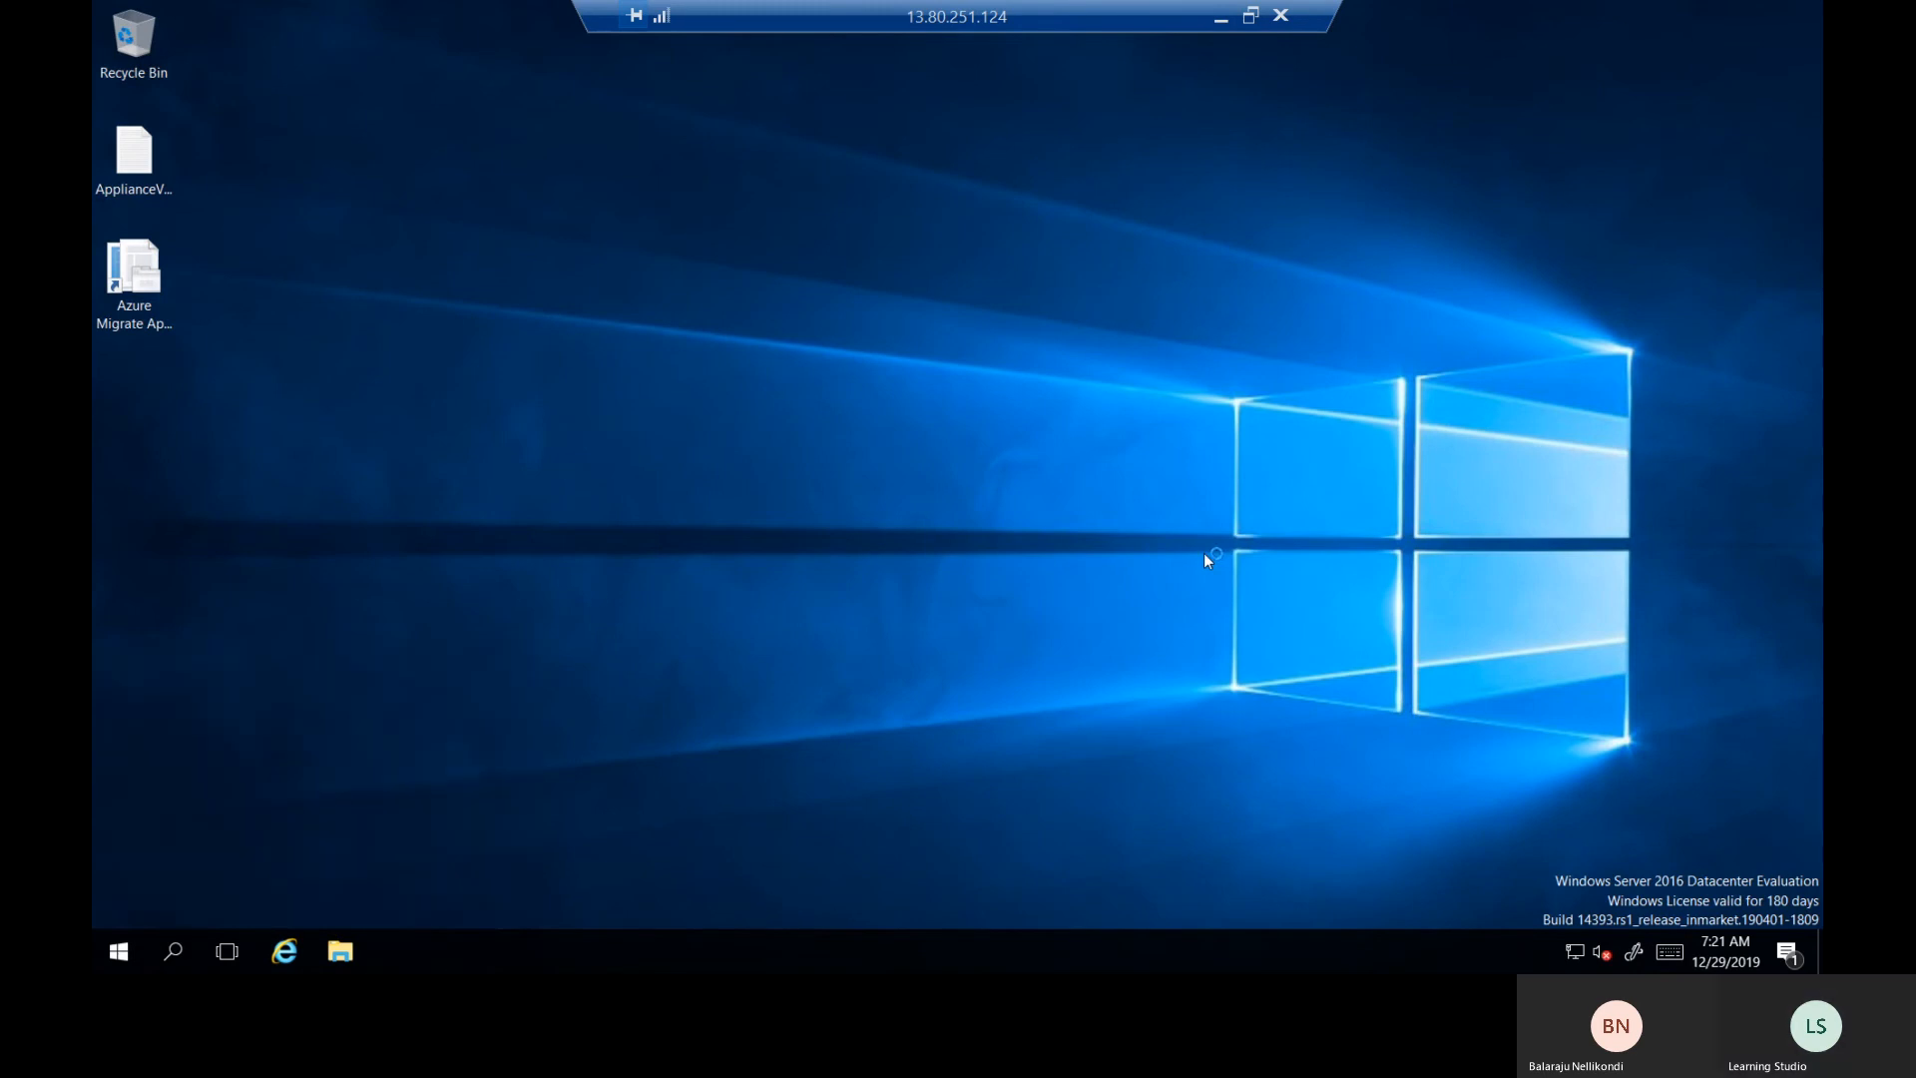
Open a Command Prompt in the 13.80.251.124 session, run ipconfig and copy the machine's IPv4 address.
right_click(119, 961)
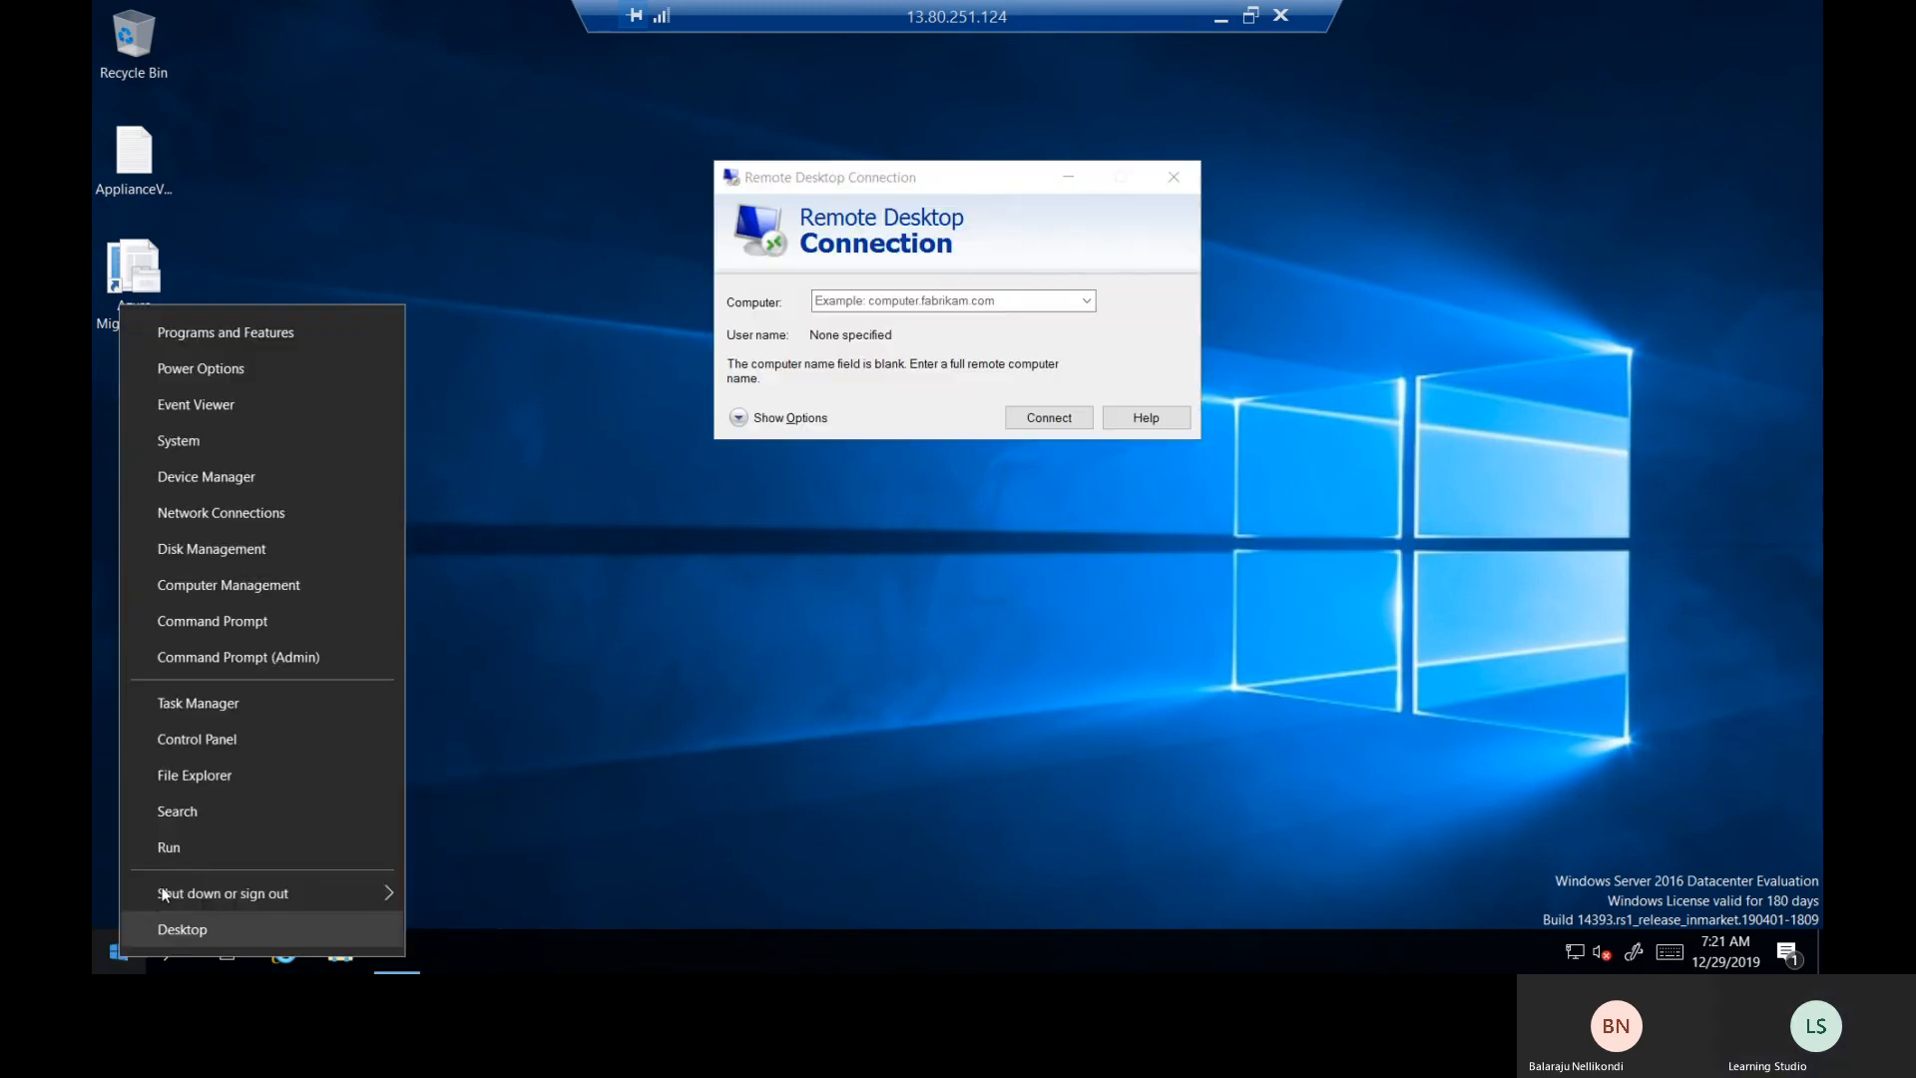
left_click(175, 855)
type("cmd")
key("Return")
type("ipconfg")
key("Return")
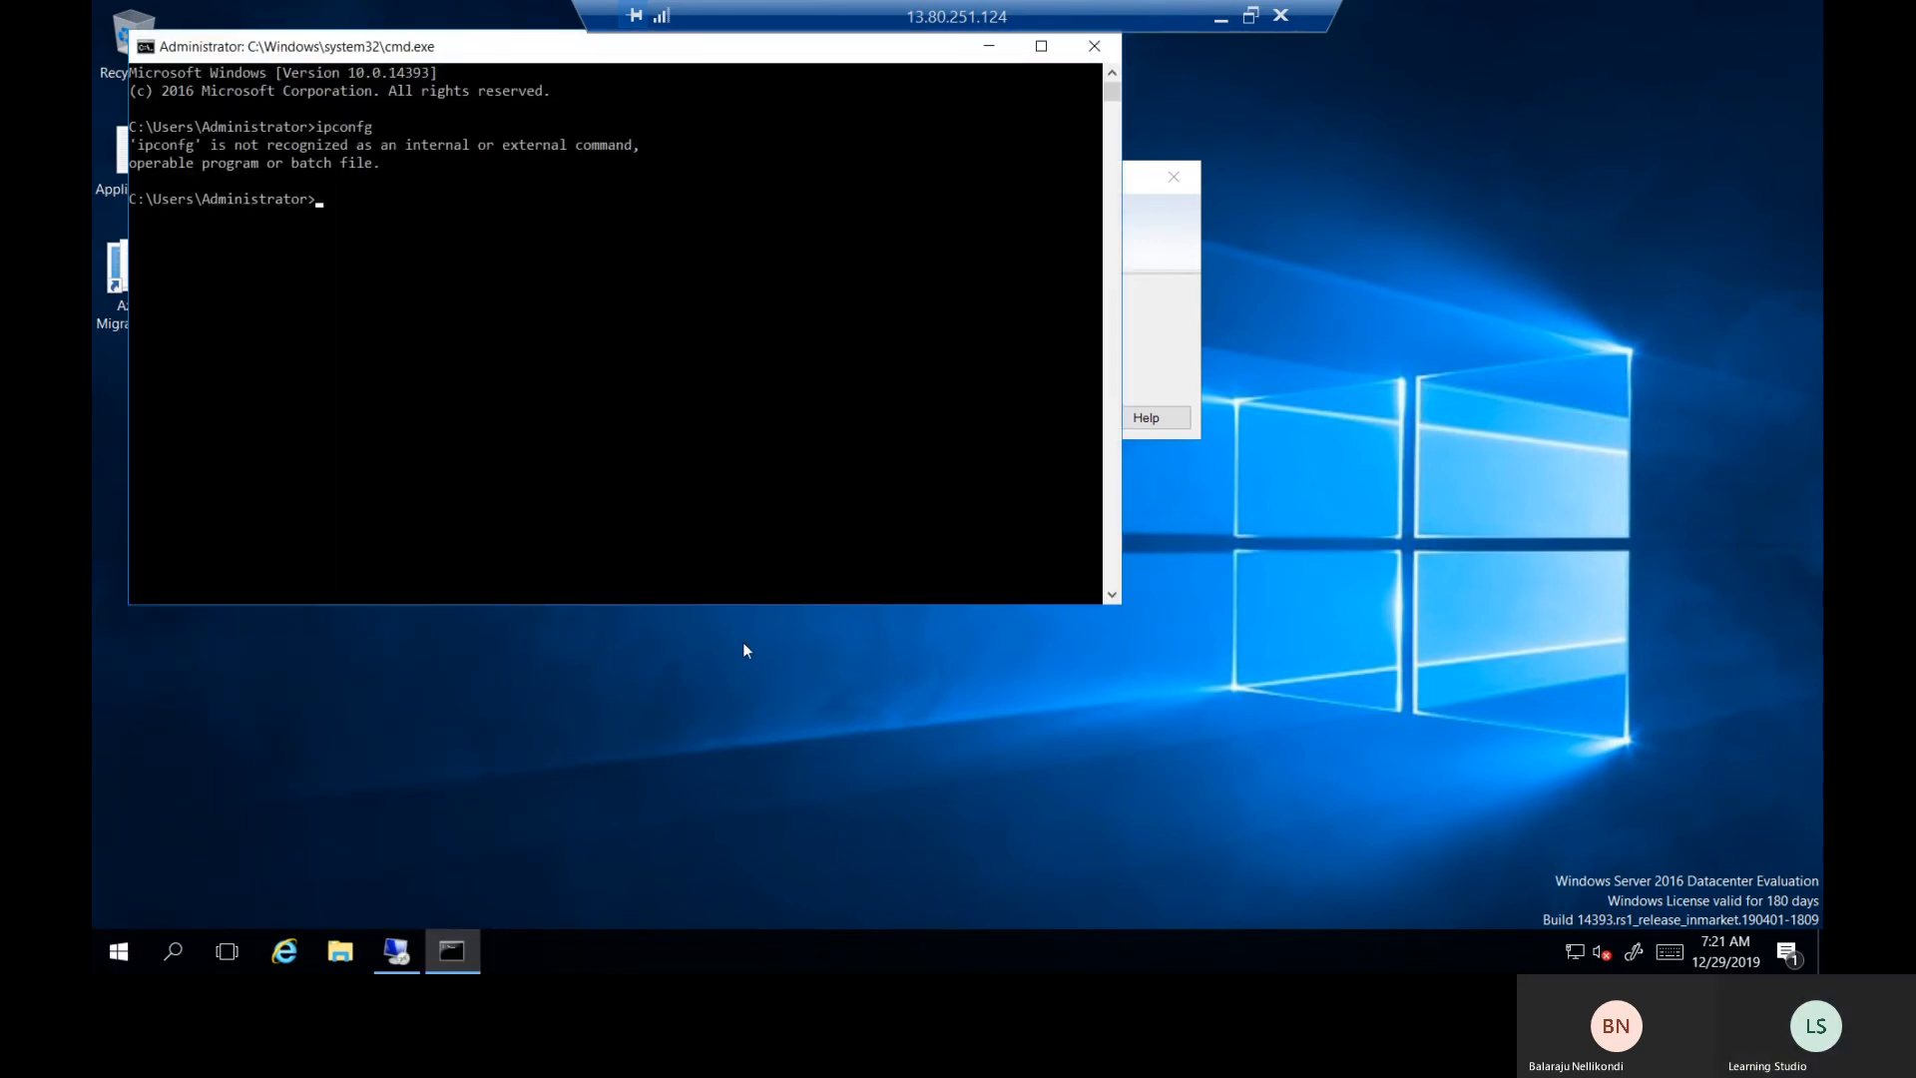
key("Up")
key("BackSpace")
type("ig")
key("Return")
left_click(449, 307)
left_click_drag(511, 316, 531, 315)
key("ctrl+c")
right_click(527, 319)
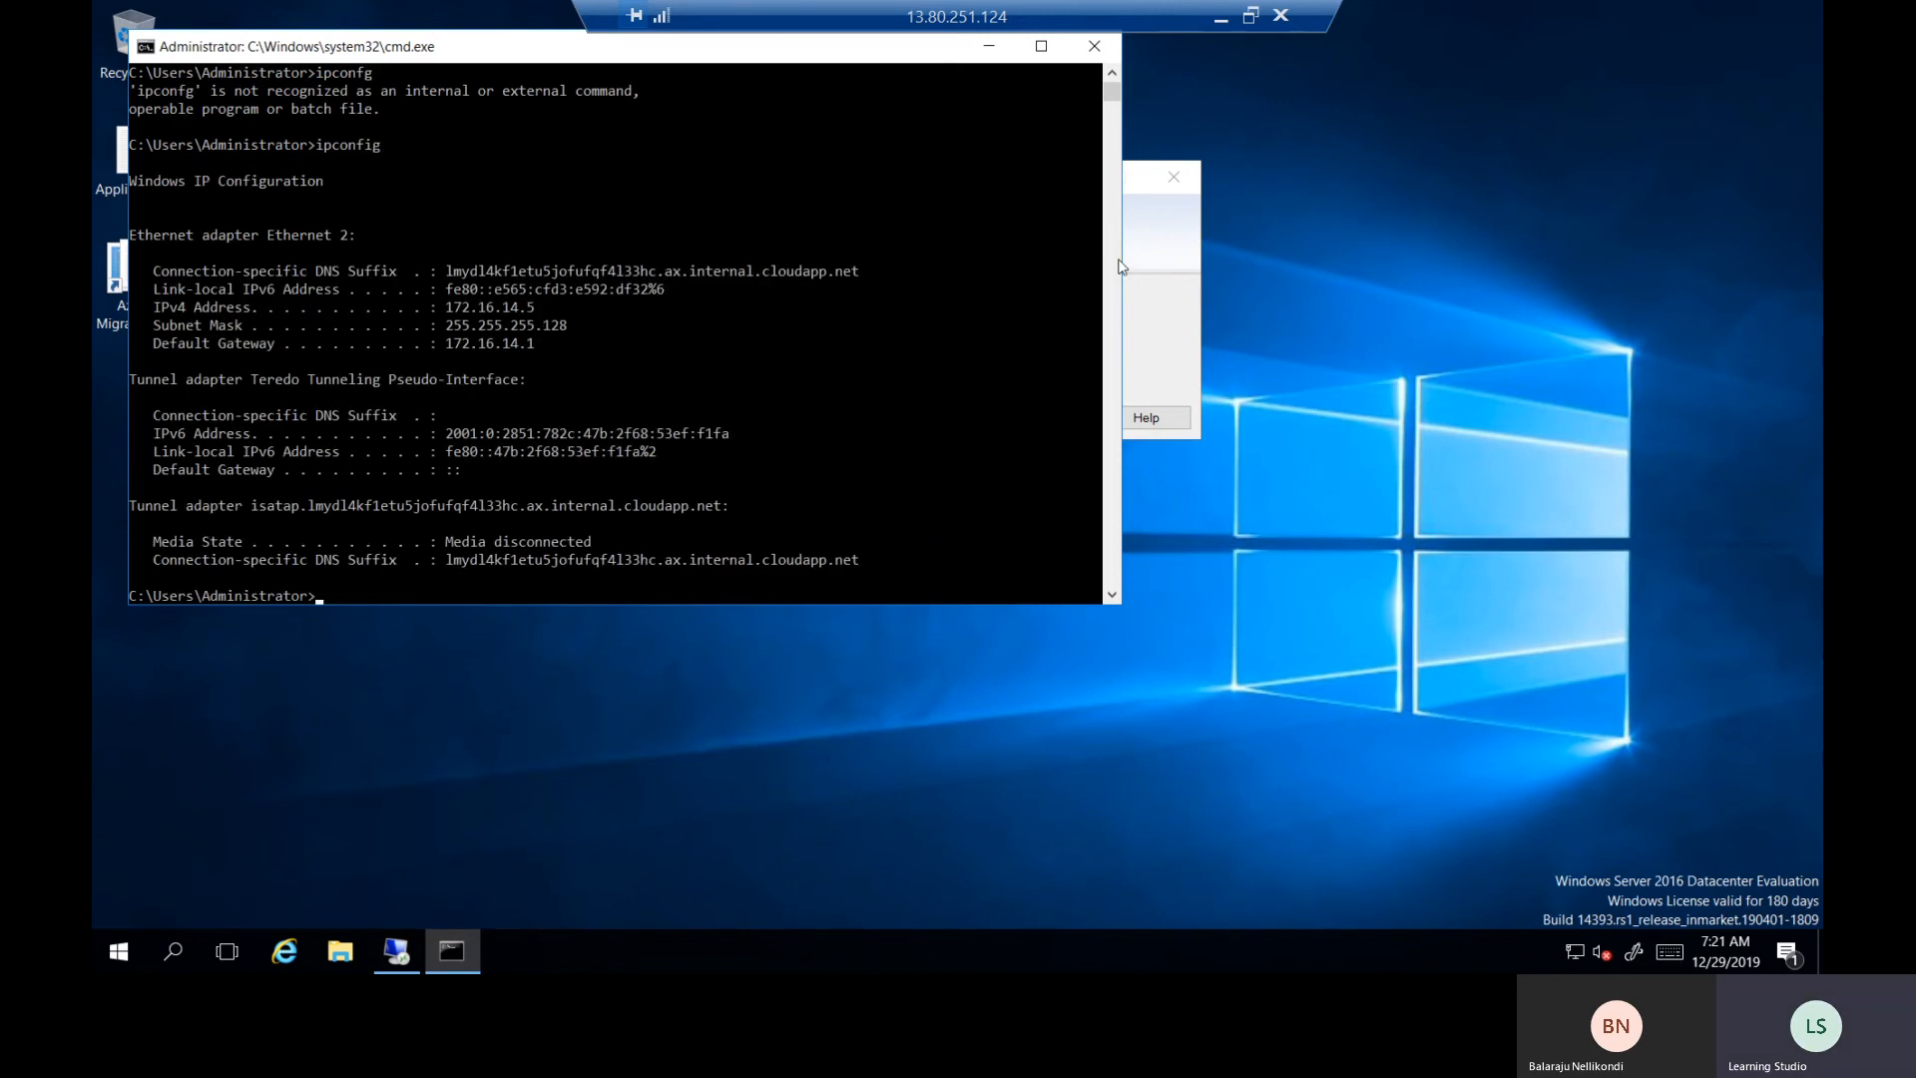
Try a Remote Desktop connection to the webserver's private address 172.16.14.4, removing the trailing dot from the computer name.
left_click(1156, 257)
left_click(994, 299)
key("ctrl+v")
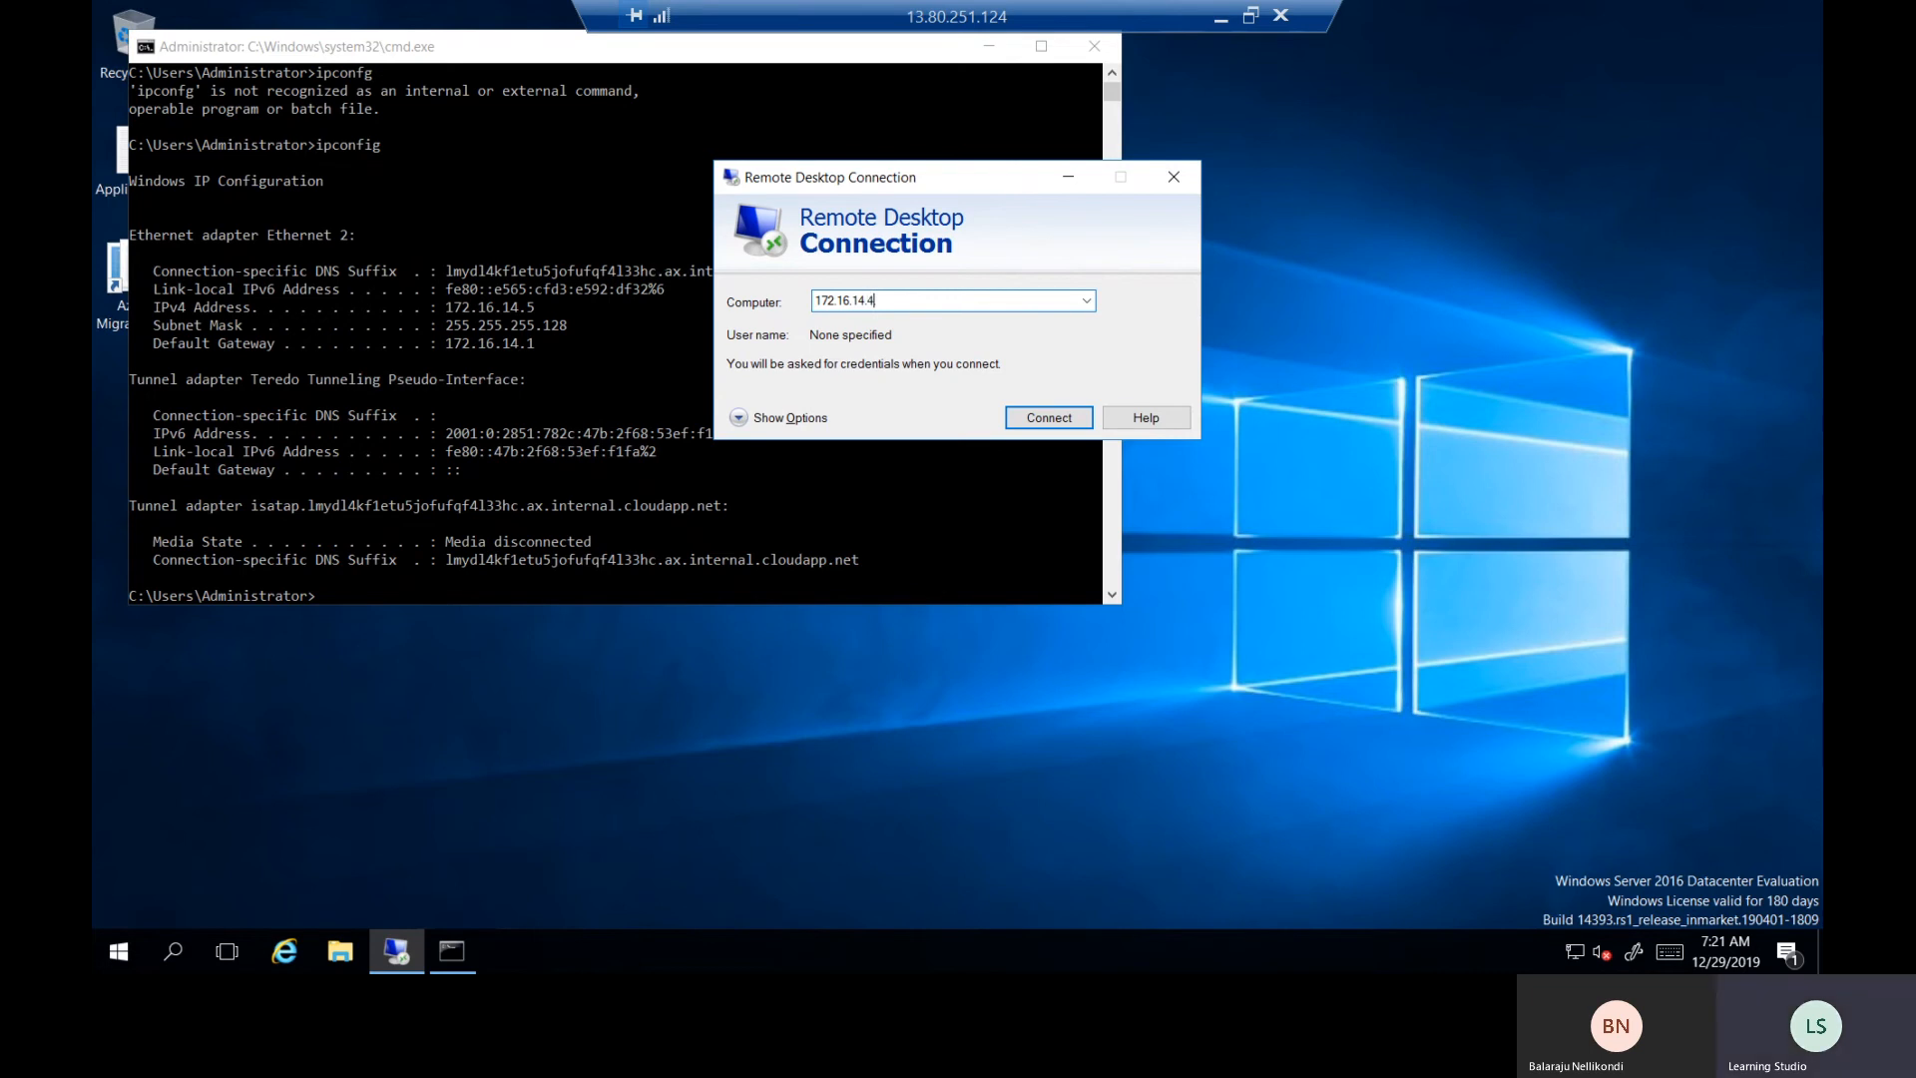
left_click(1048, 417)
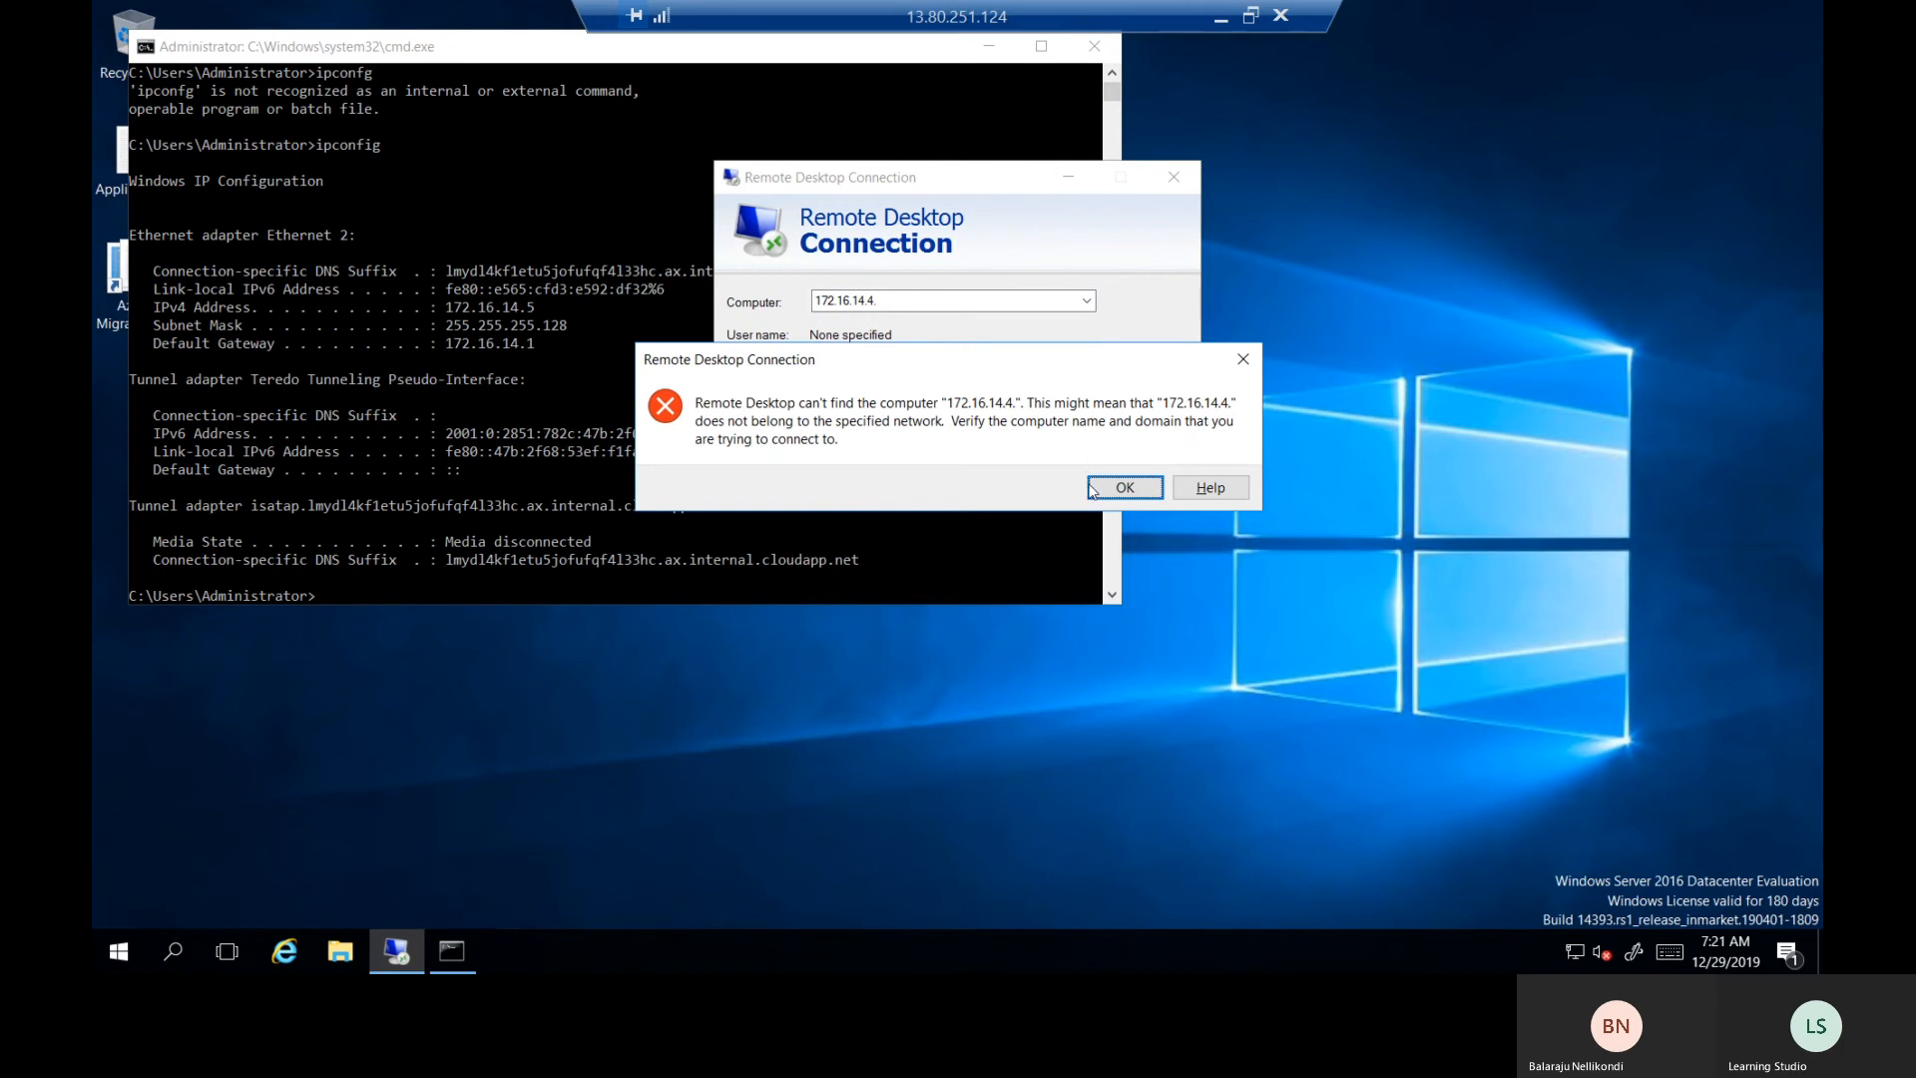
left_click(1091, 489)
left_click(928, 303)
key("BackSpace")
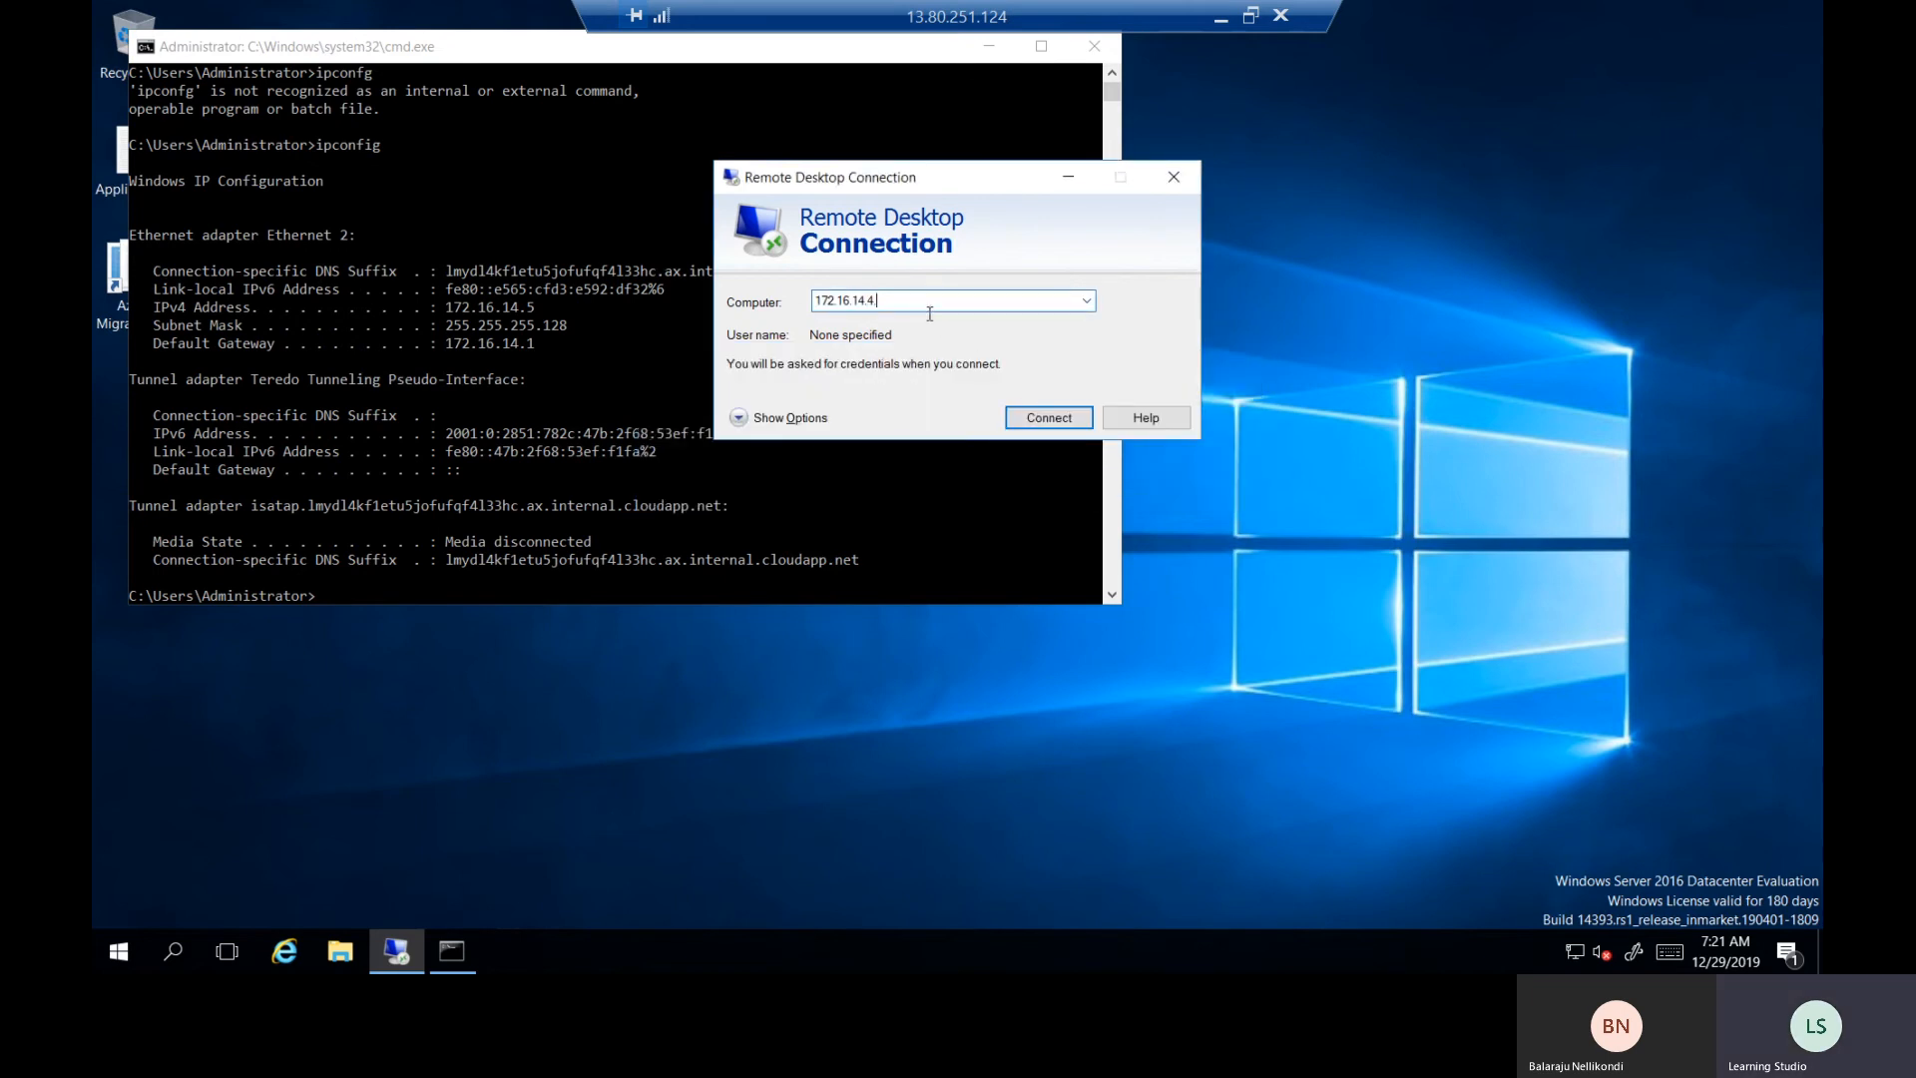
key("Return")
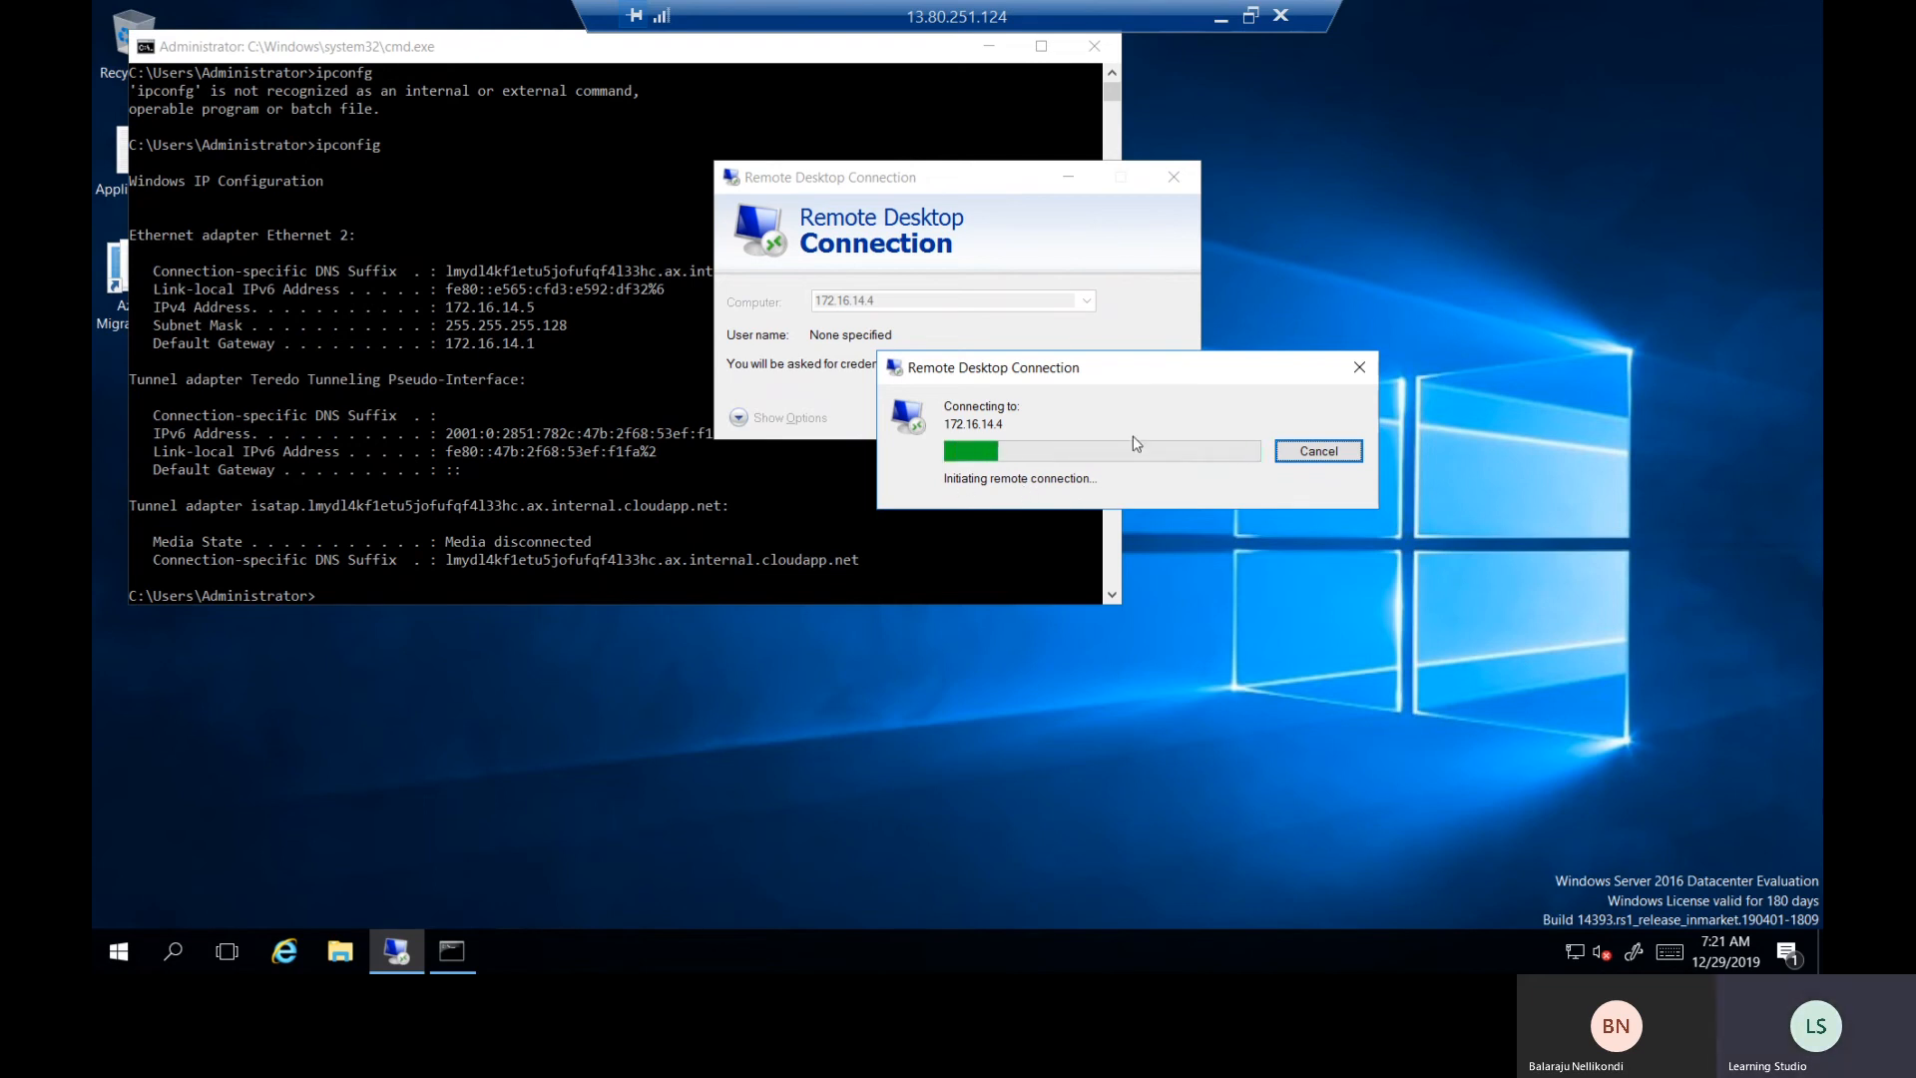
left_click(1123, 533)
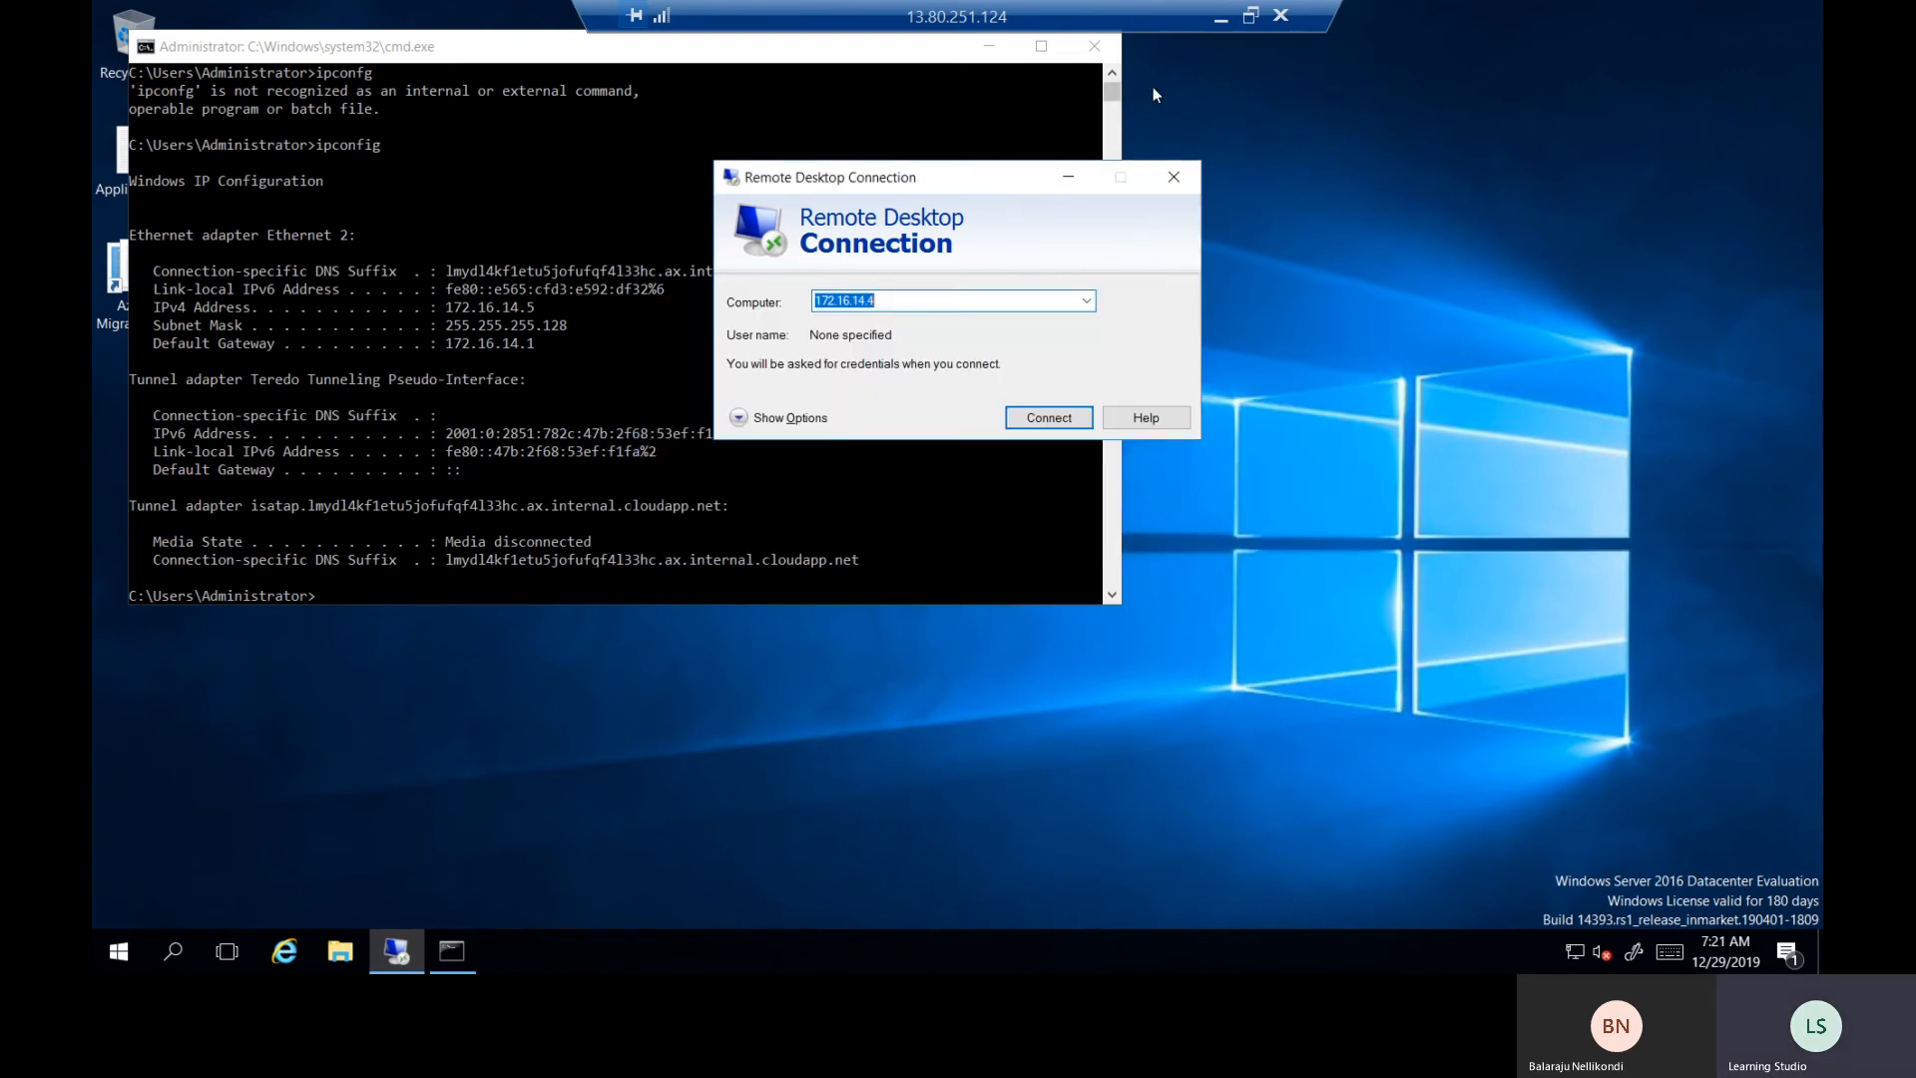
Return to the Azure portal and check the webserver's networking page and installed extensions.
left_click(1220, 17)
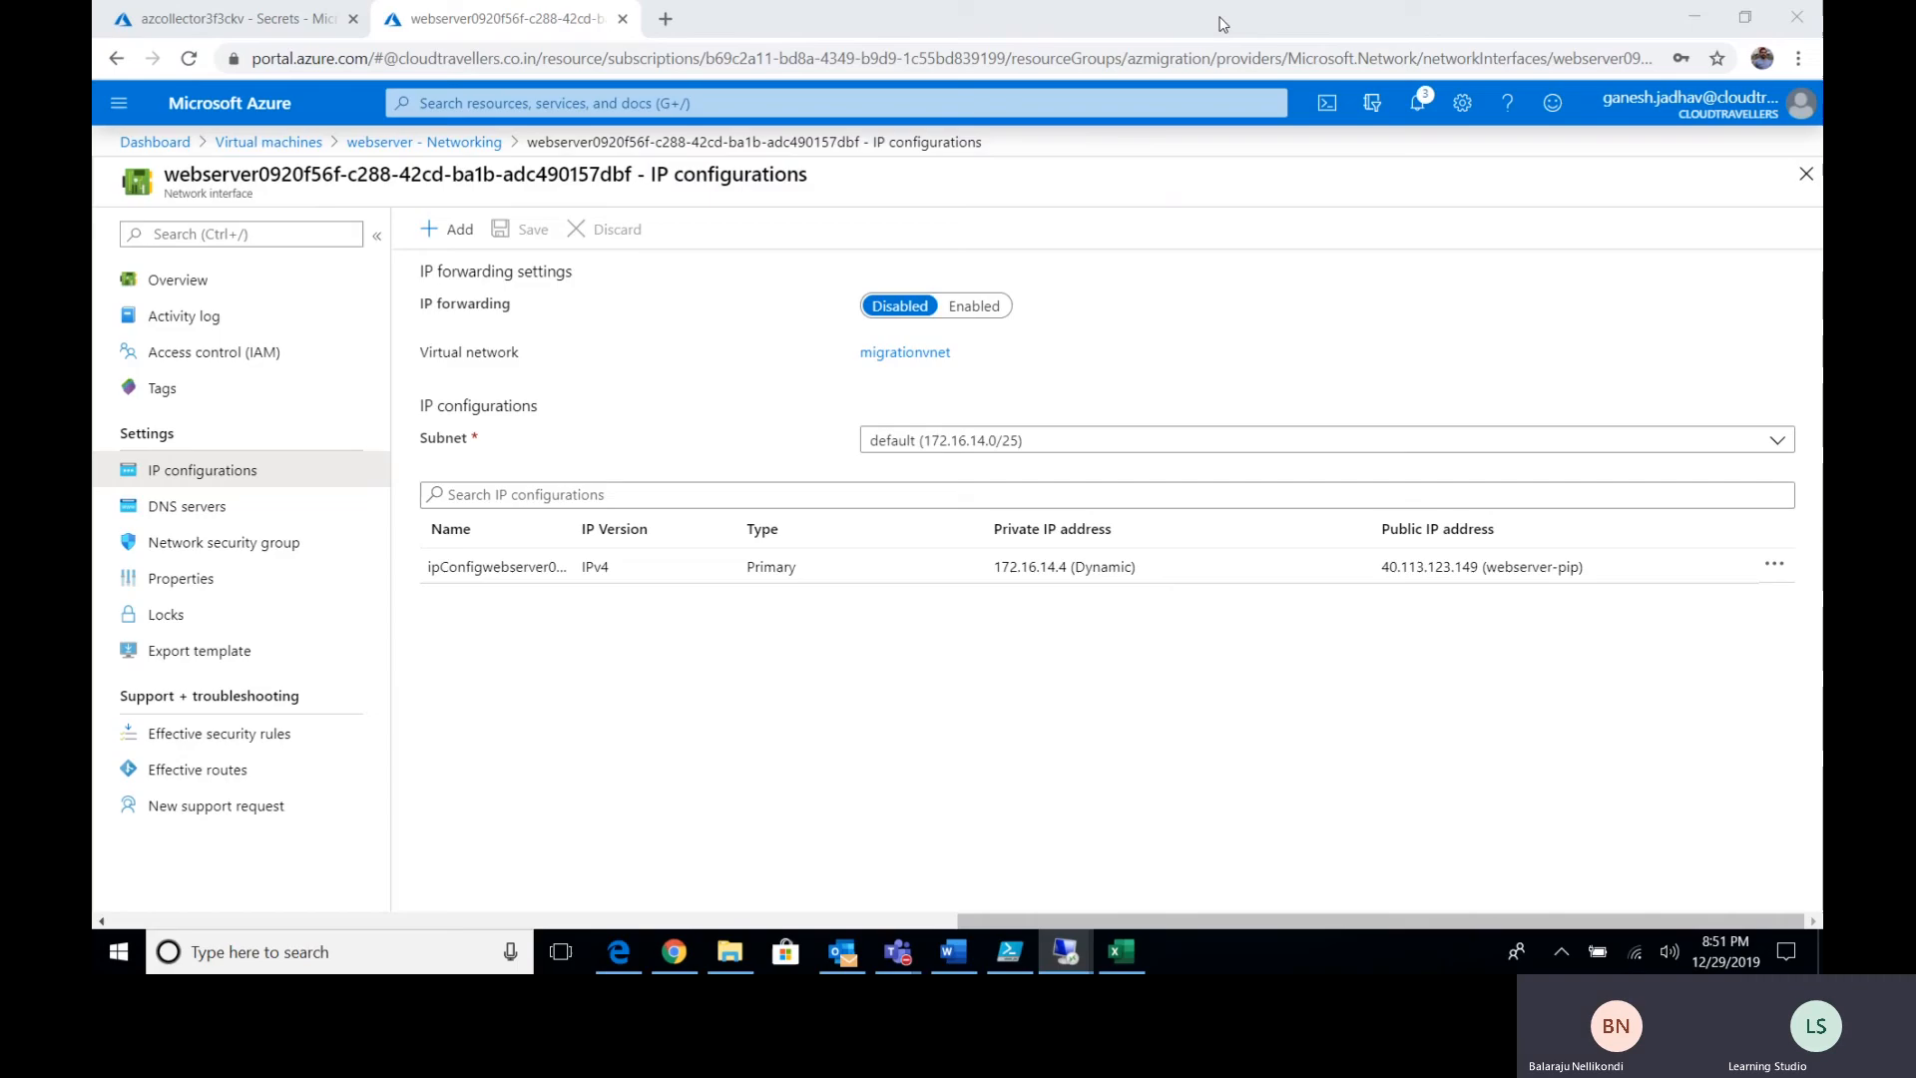
left_click(425, 142)
scroll(534, 571, "down", 10)
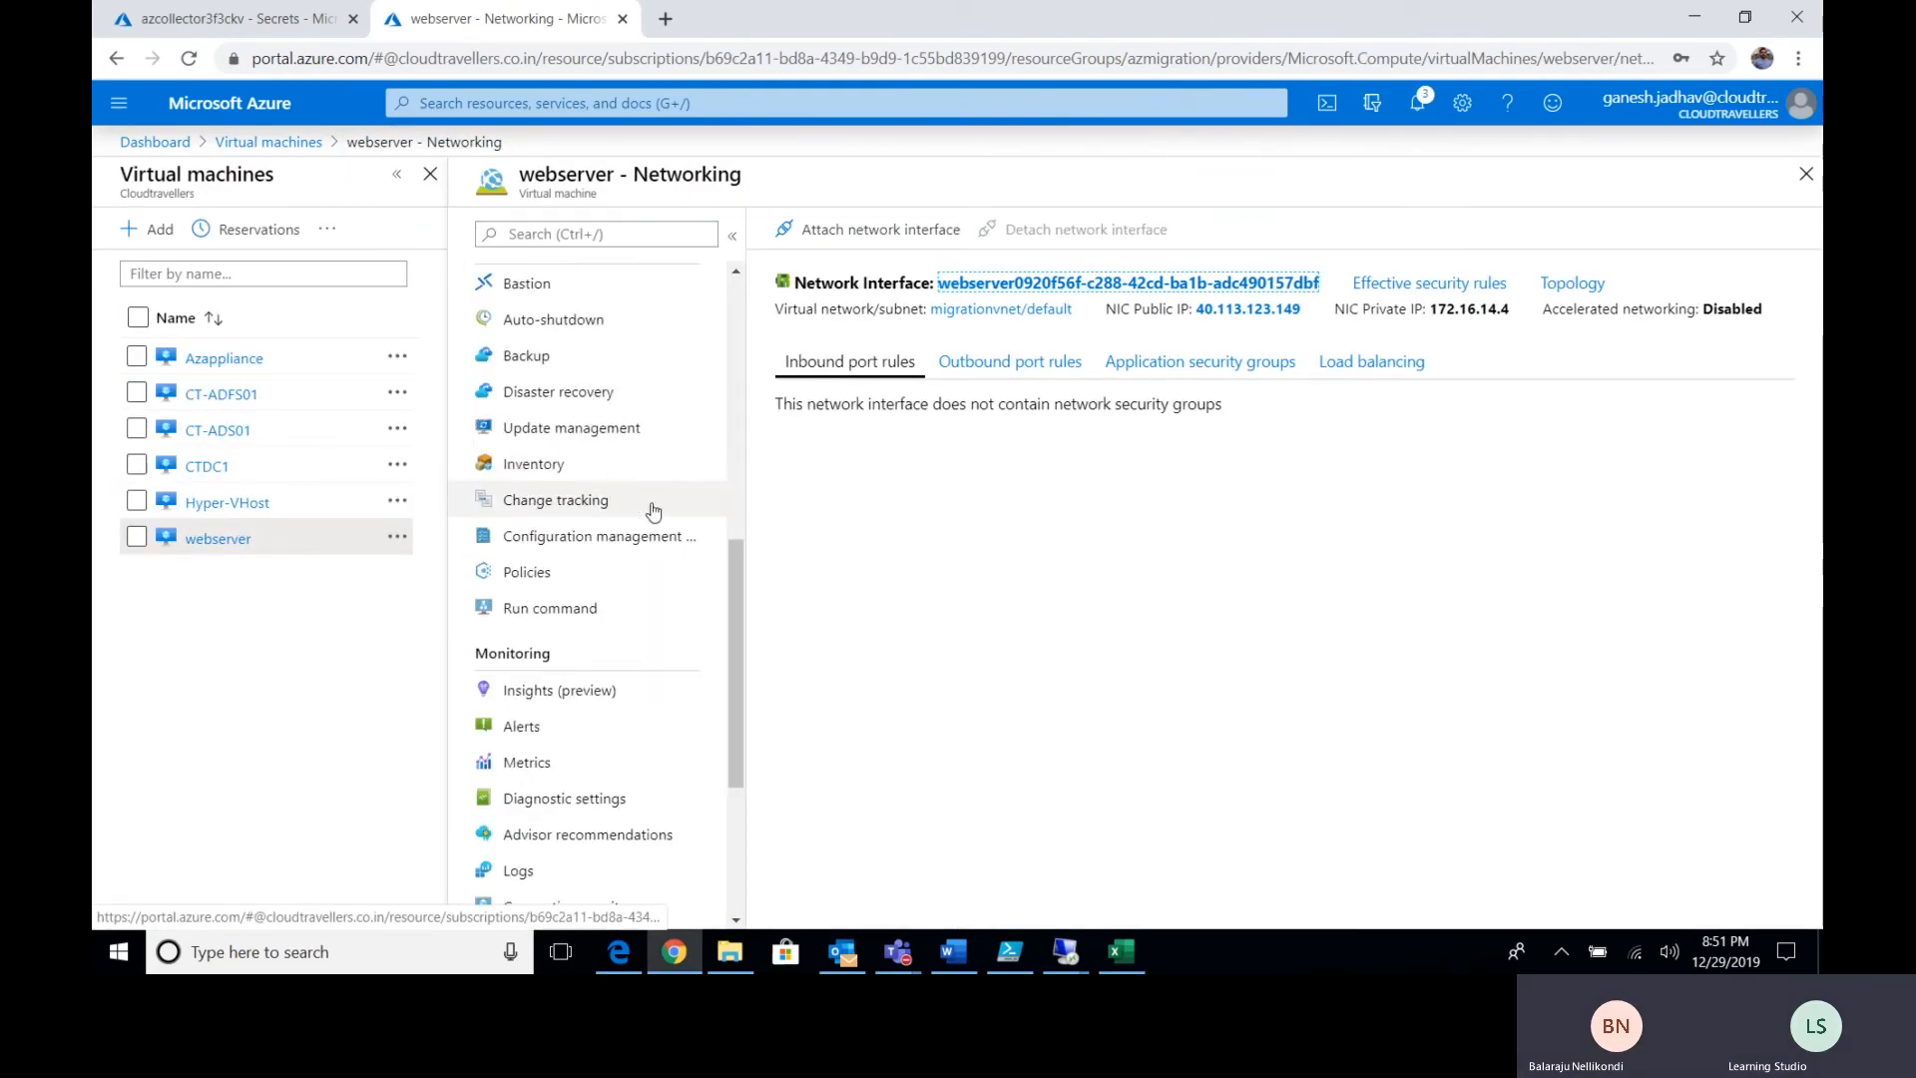
scroll(603, 539, "up", 8)
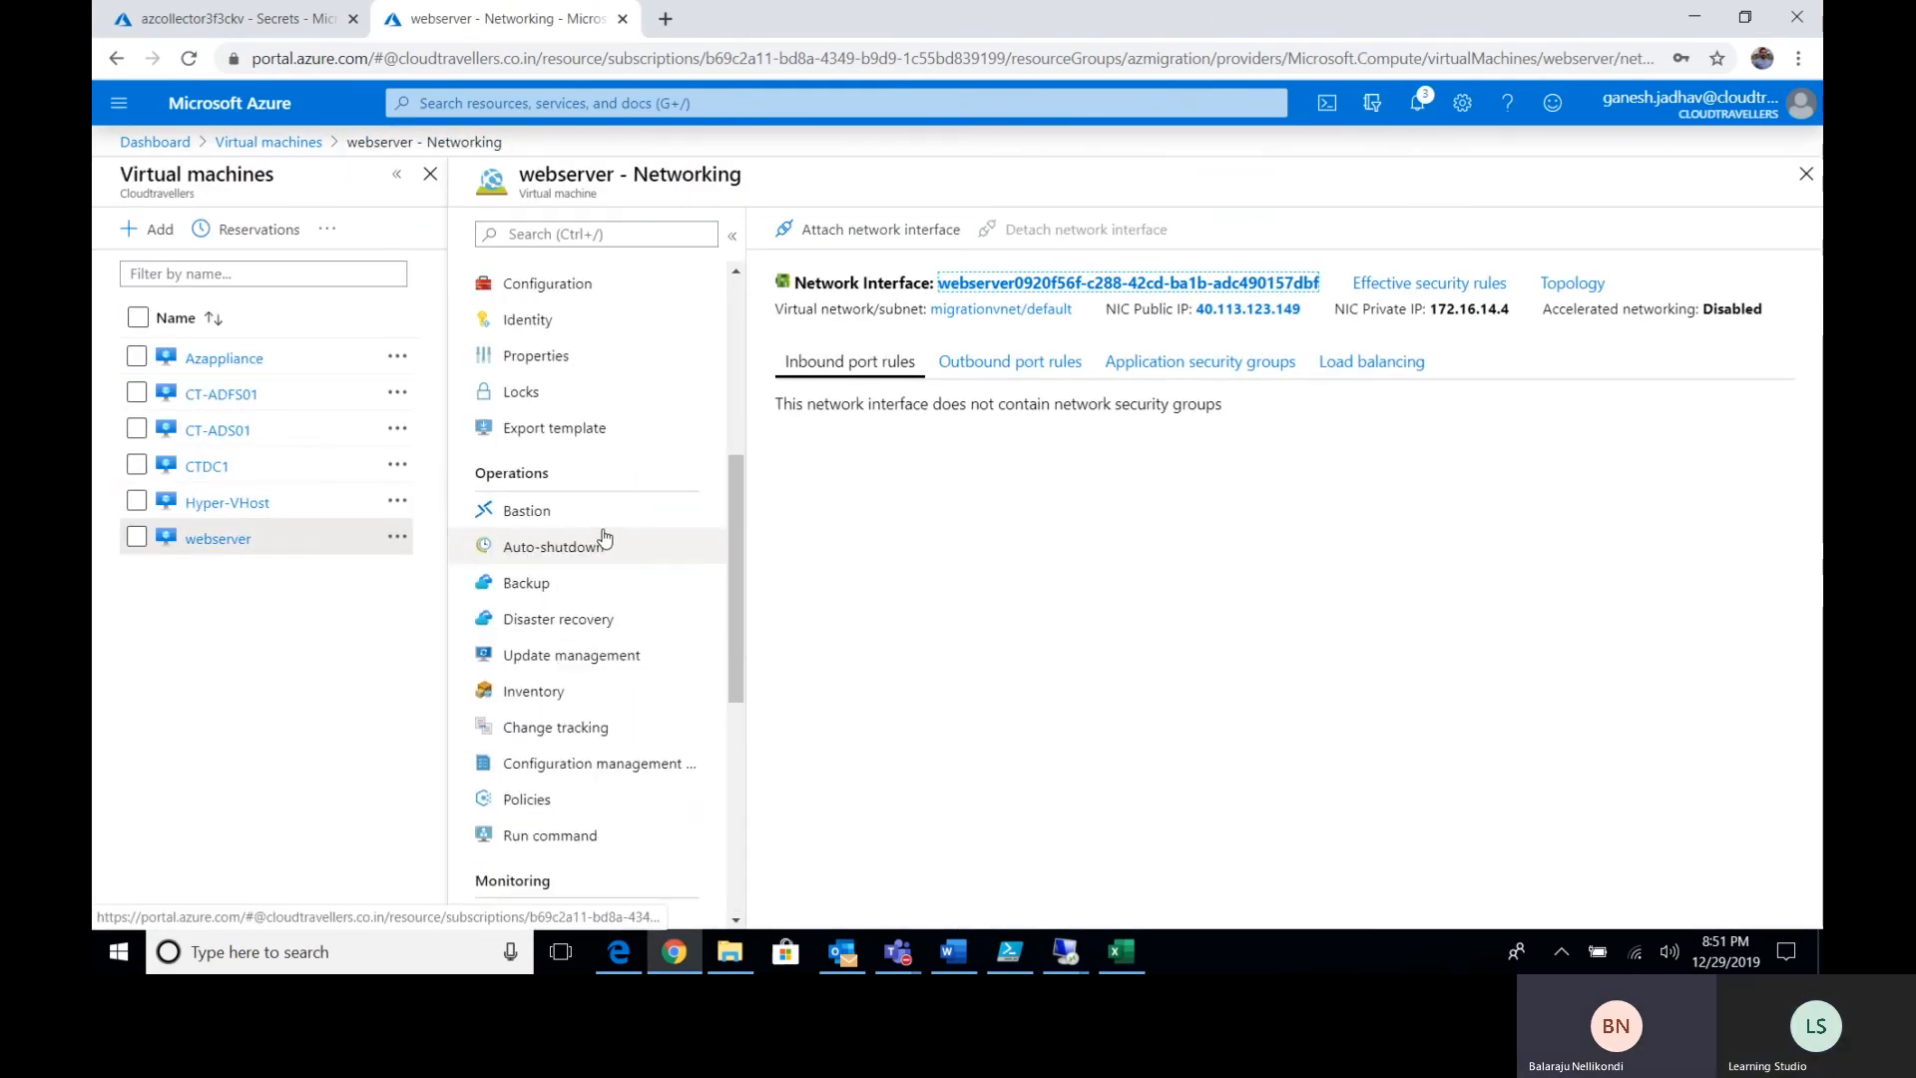
scroll(603, 548, "down", 8)
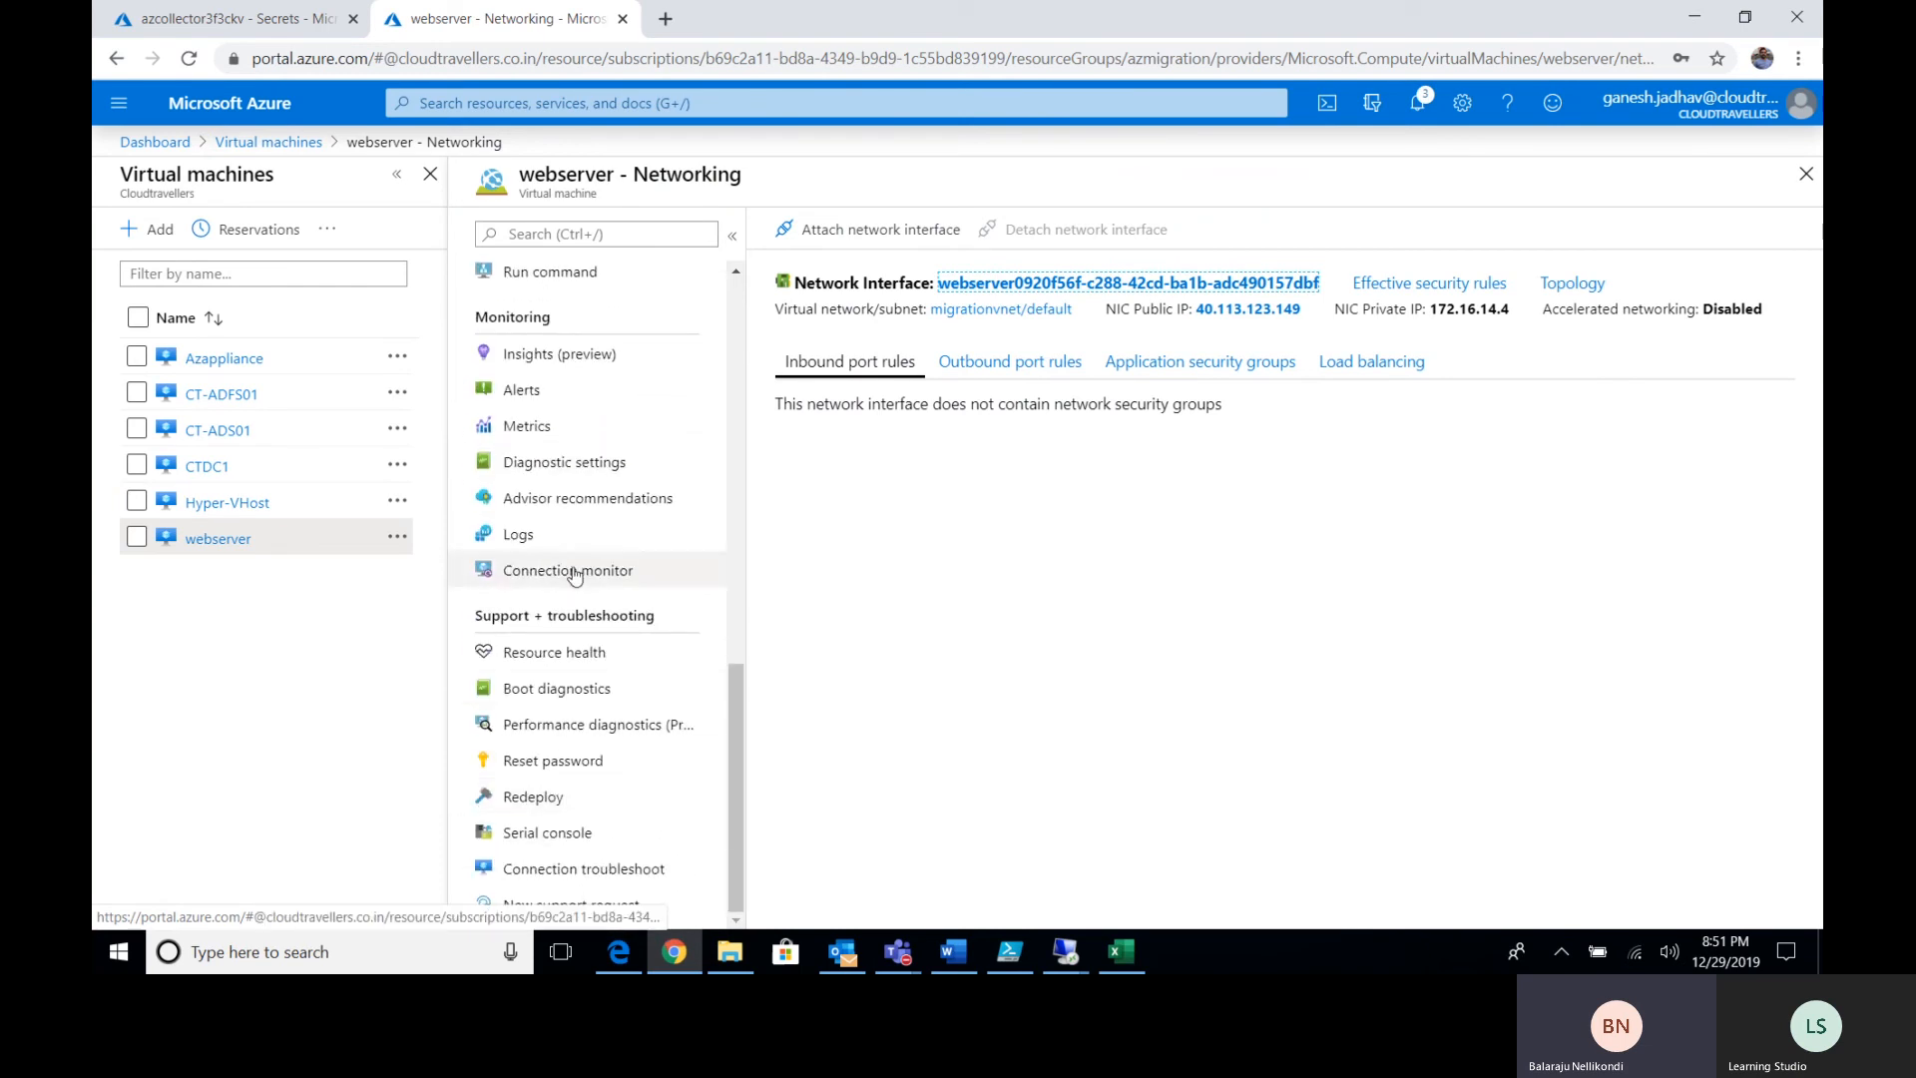
scroll(577, 414, "up", 8)
scroll(577, 414, "up", 3)
left_click(589, 515)
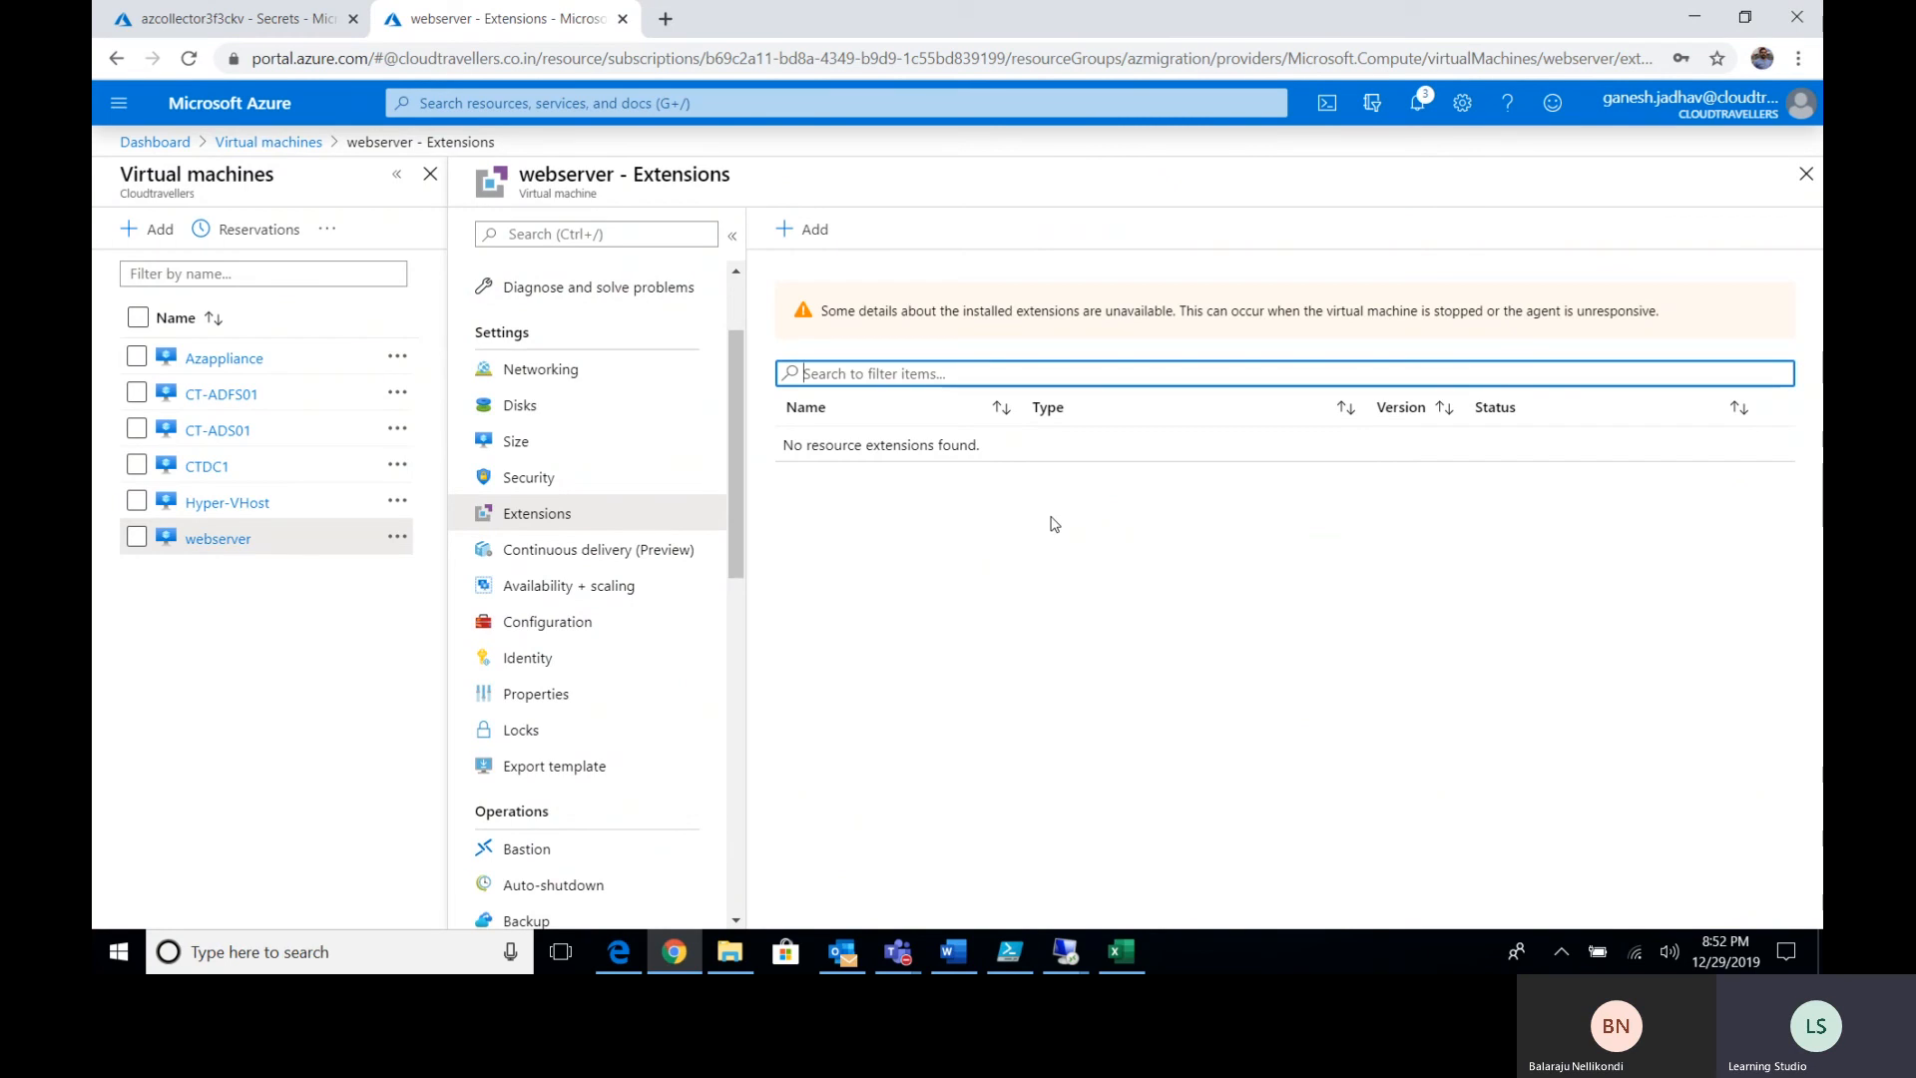
Open the webserver's serial console in the Azure portal and inspect its connection output.
scroll(599, 644, "down", 5)
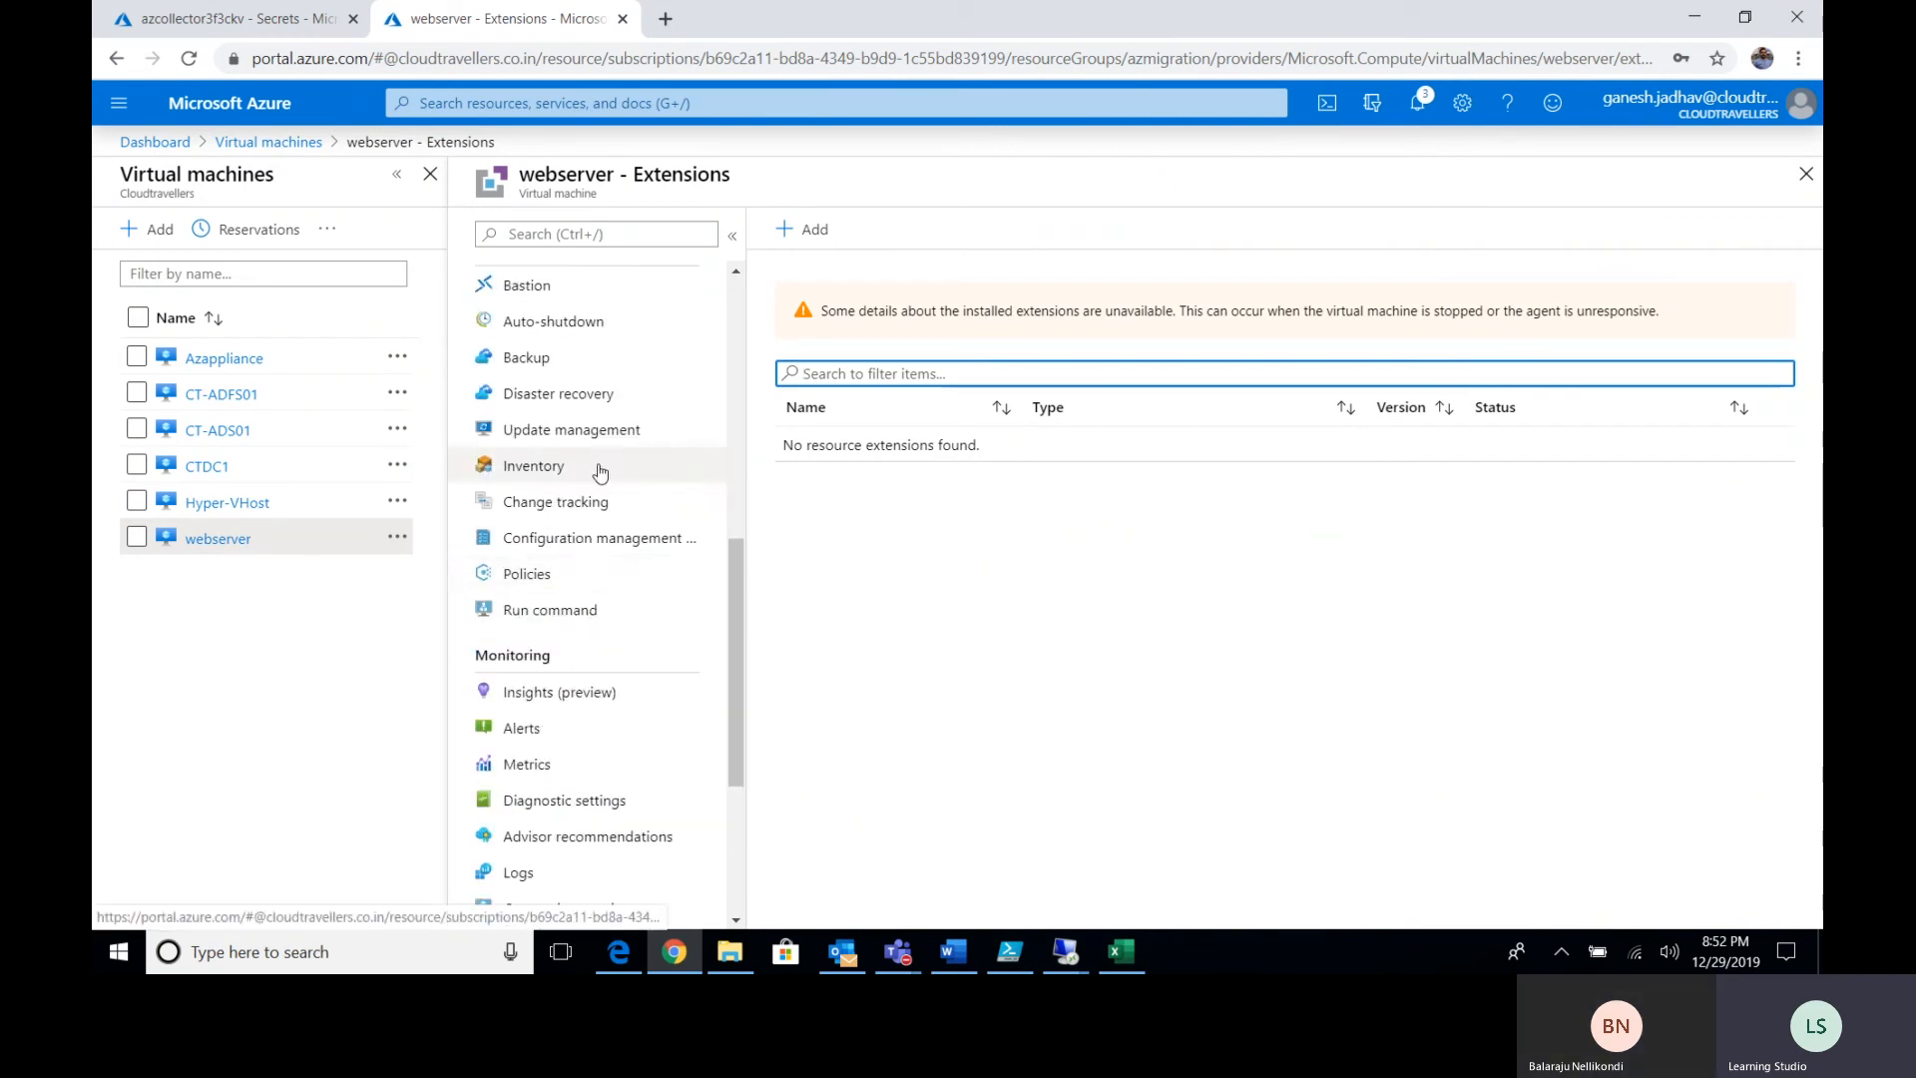
scroll(574, 499, "down", 2)
scroll(596, 599, "down", 1)
left_click(584, 836)
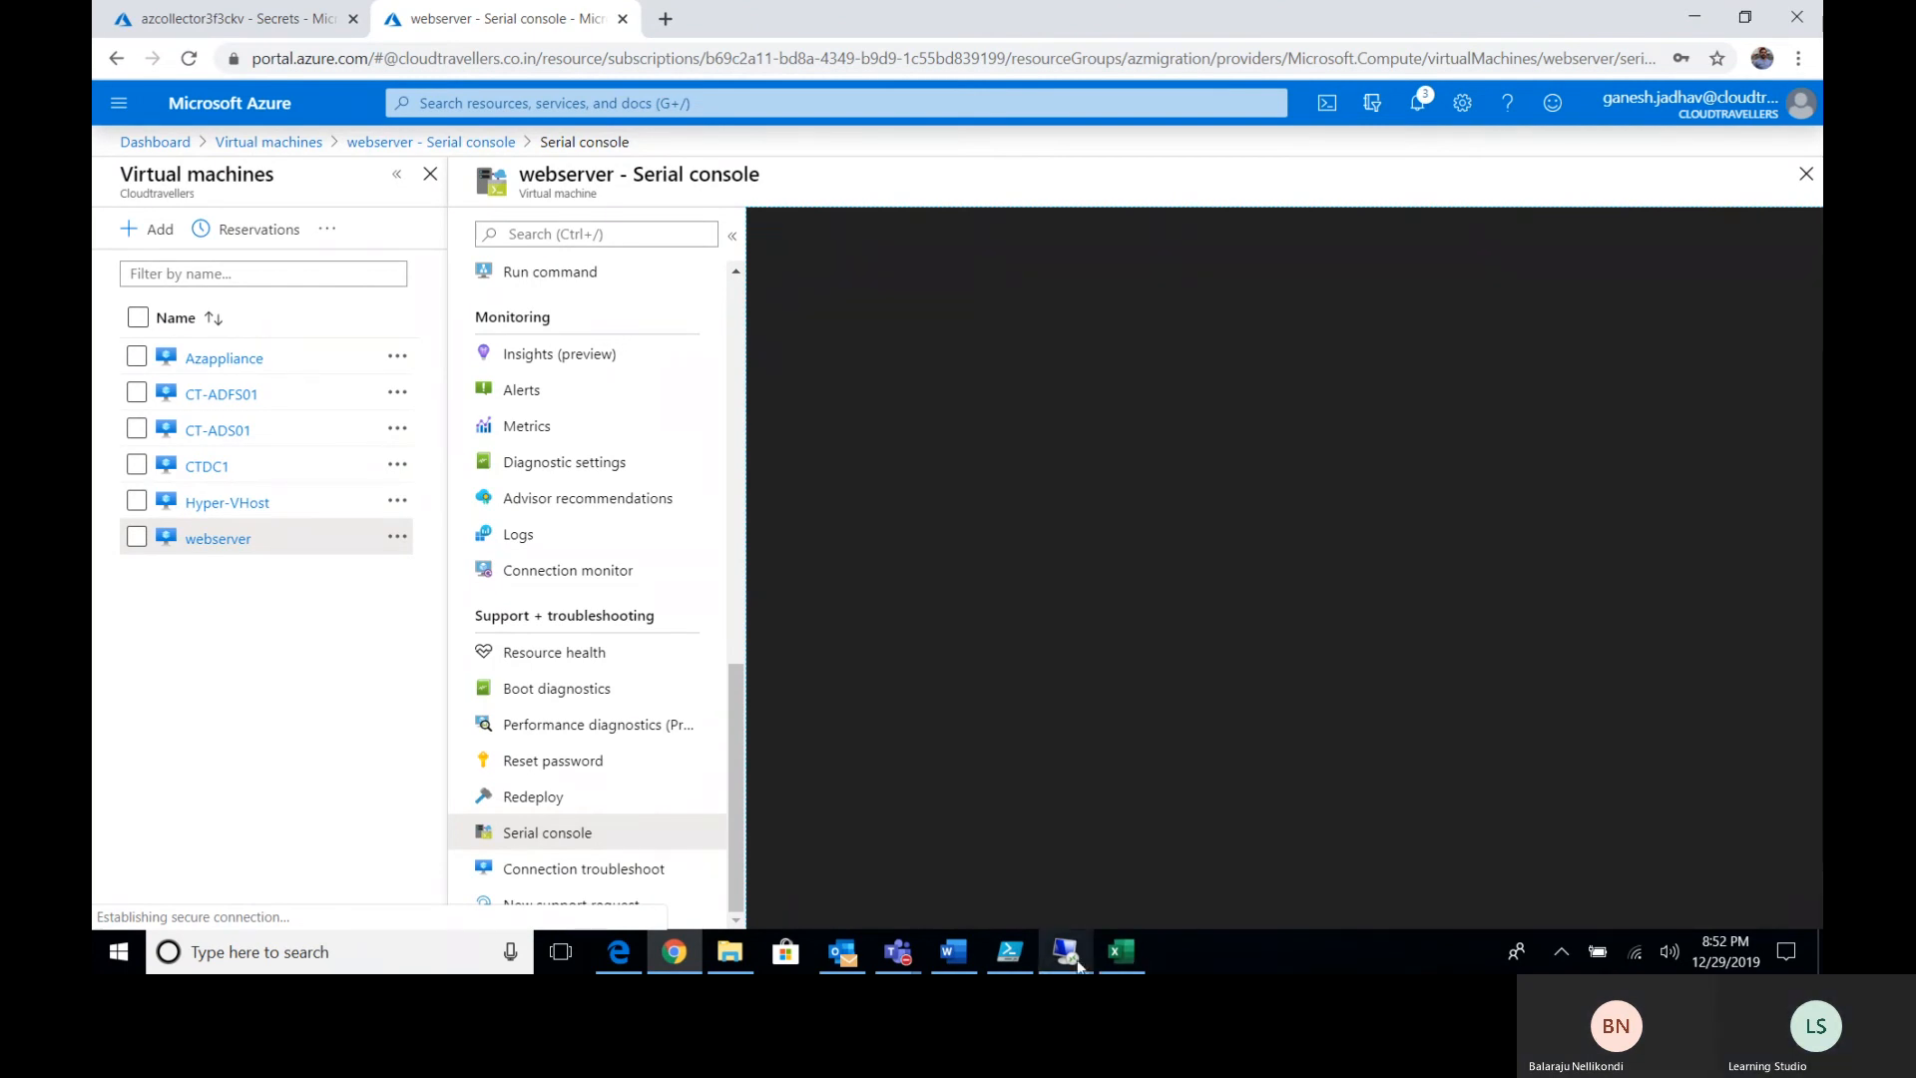
left_click(1009, 951)
left_click(1050, 964)
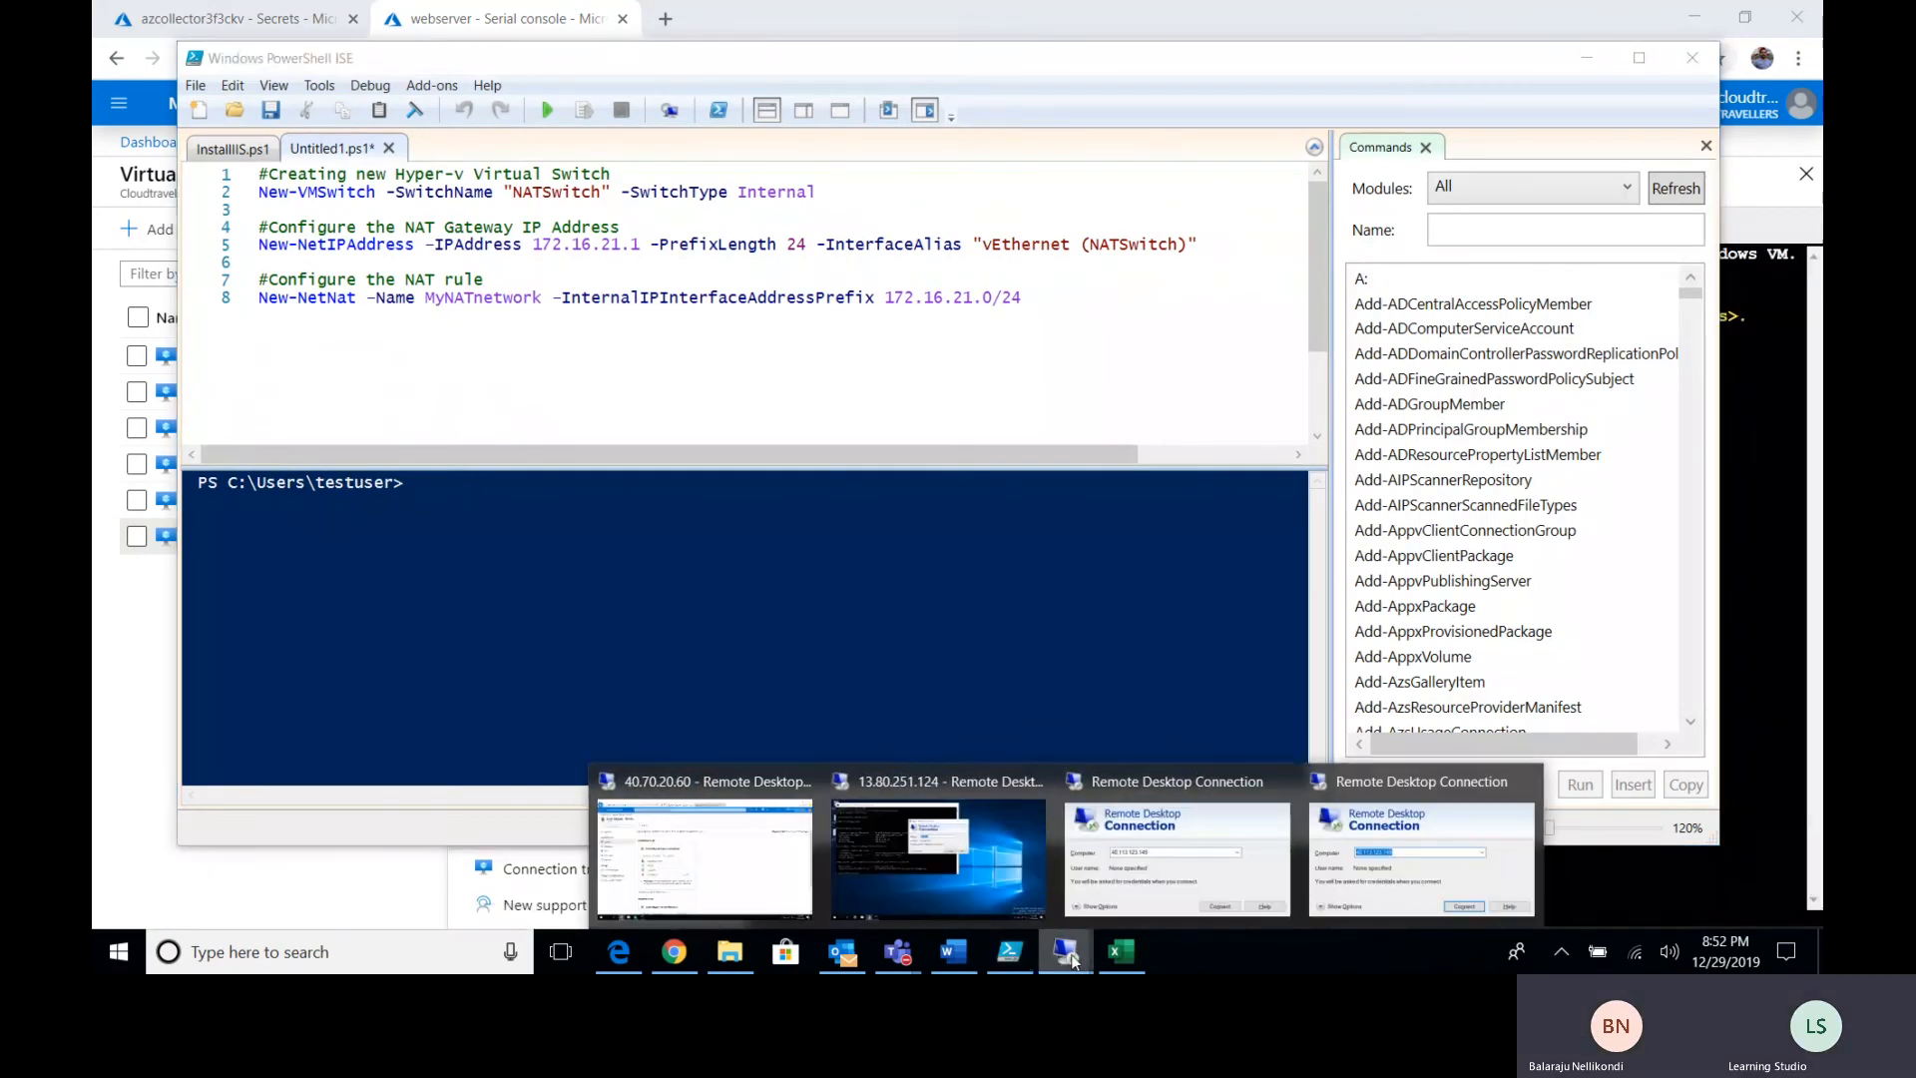
left_click(1762, 354)
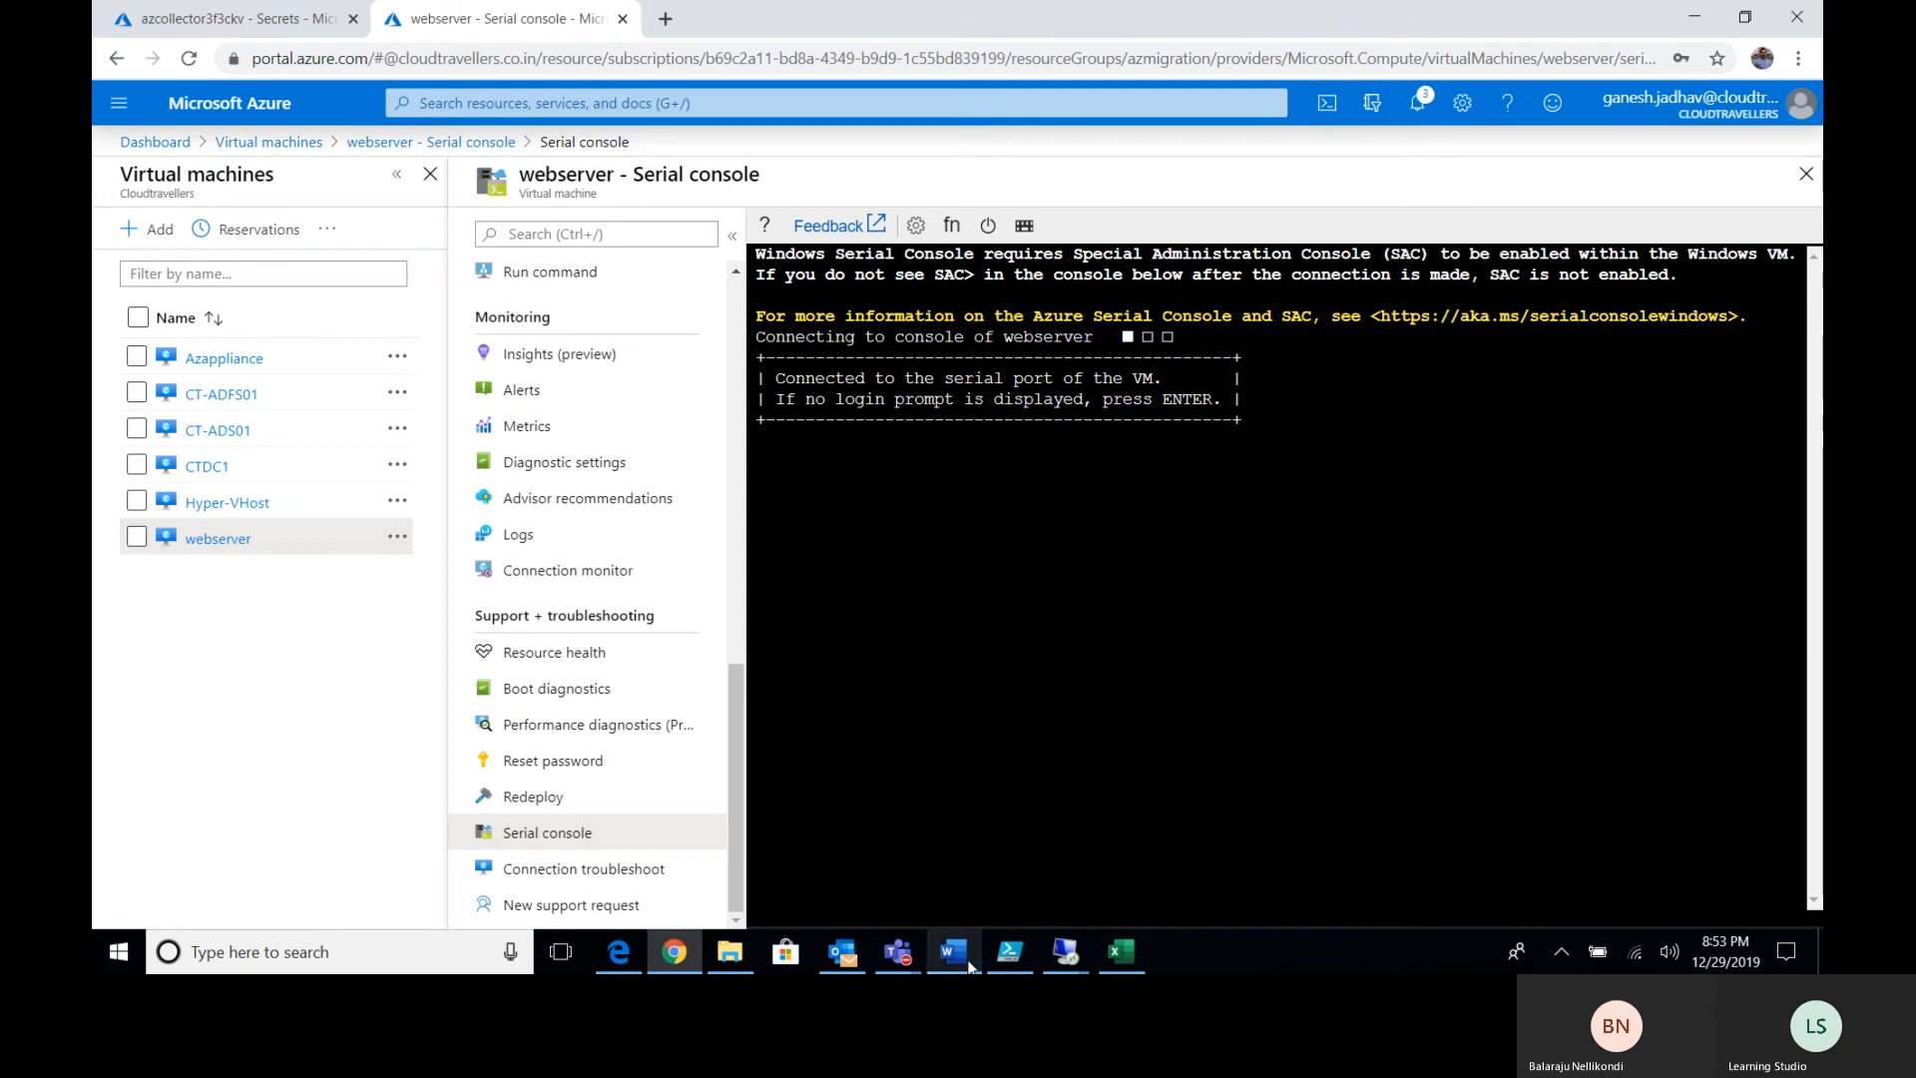
Switch to the 13.80.251.124 session and start a continuous ping to 172.16.14.4 in the Command Prompt.
mouse_move(1069, 963)
left_click(933, 859)
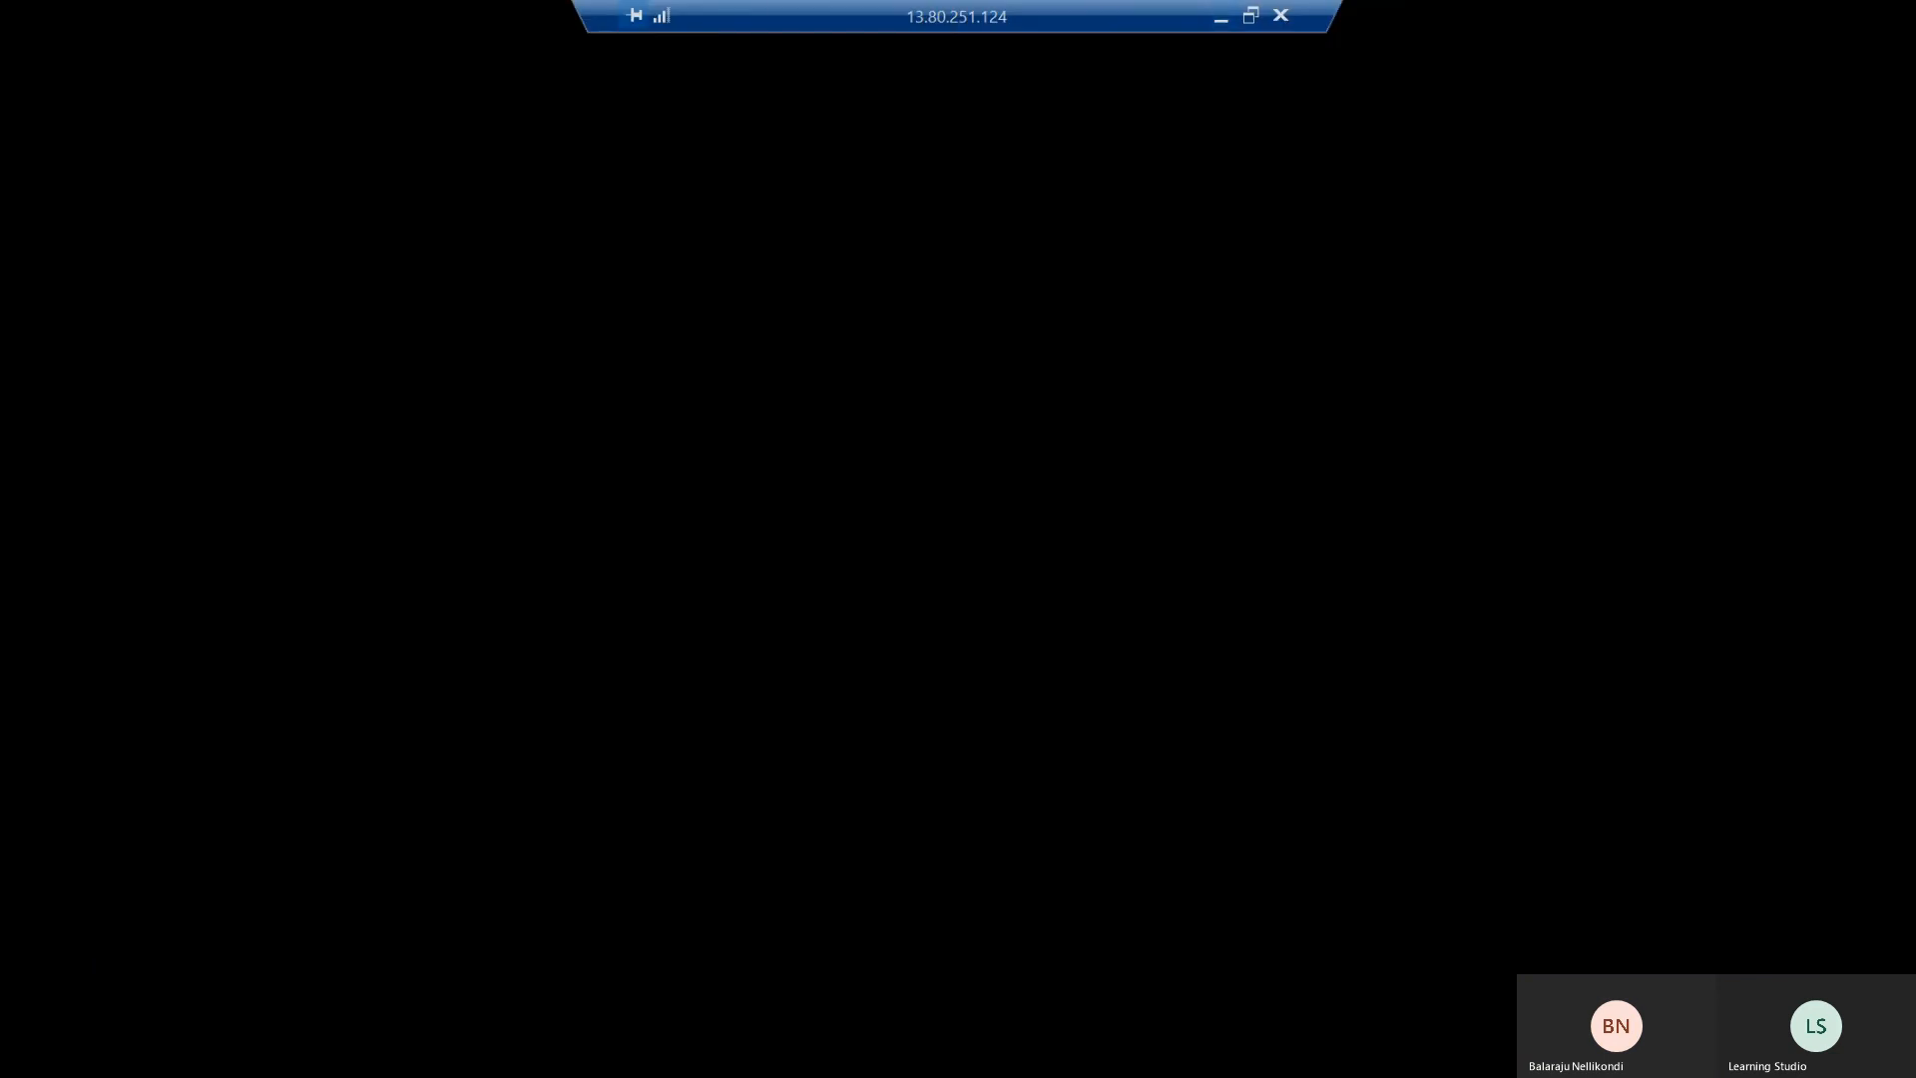
left_click(416, 529)
type("ping 172.16.4")
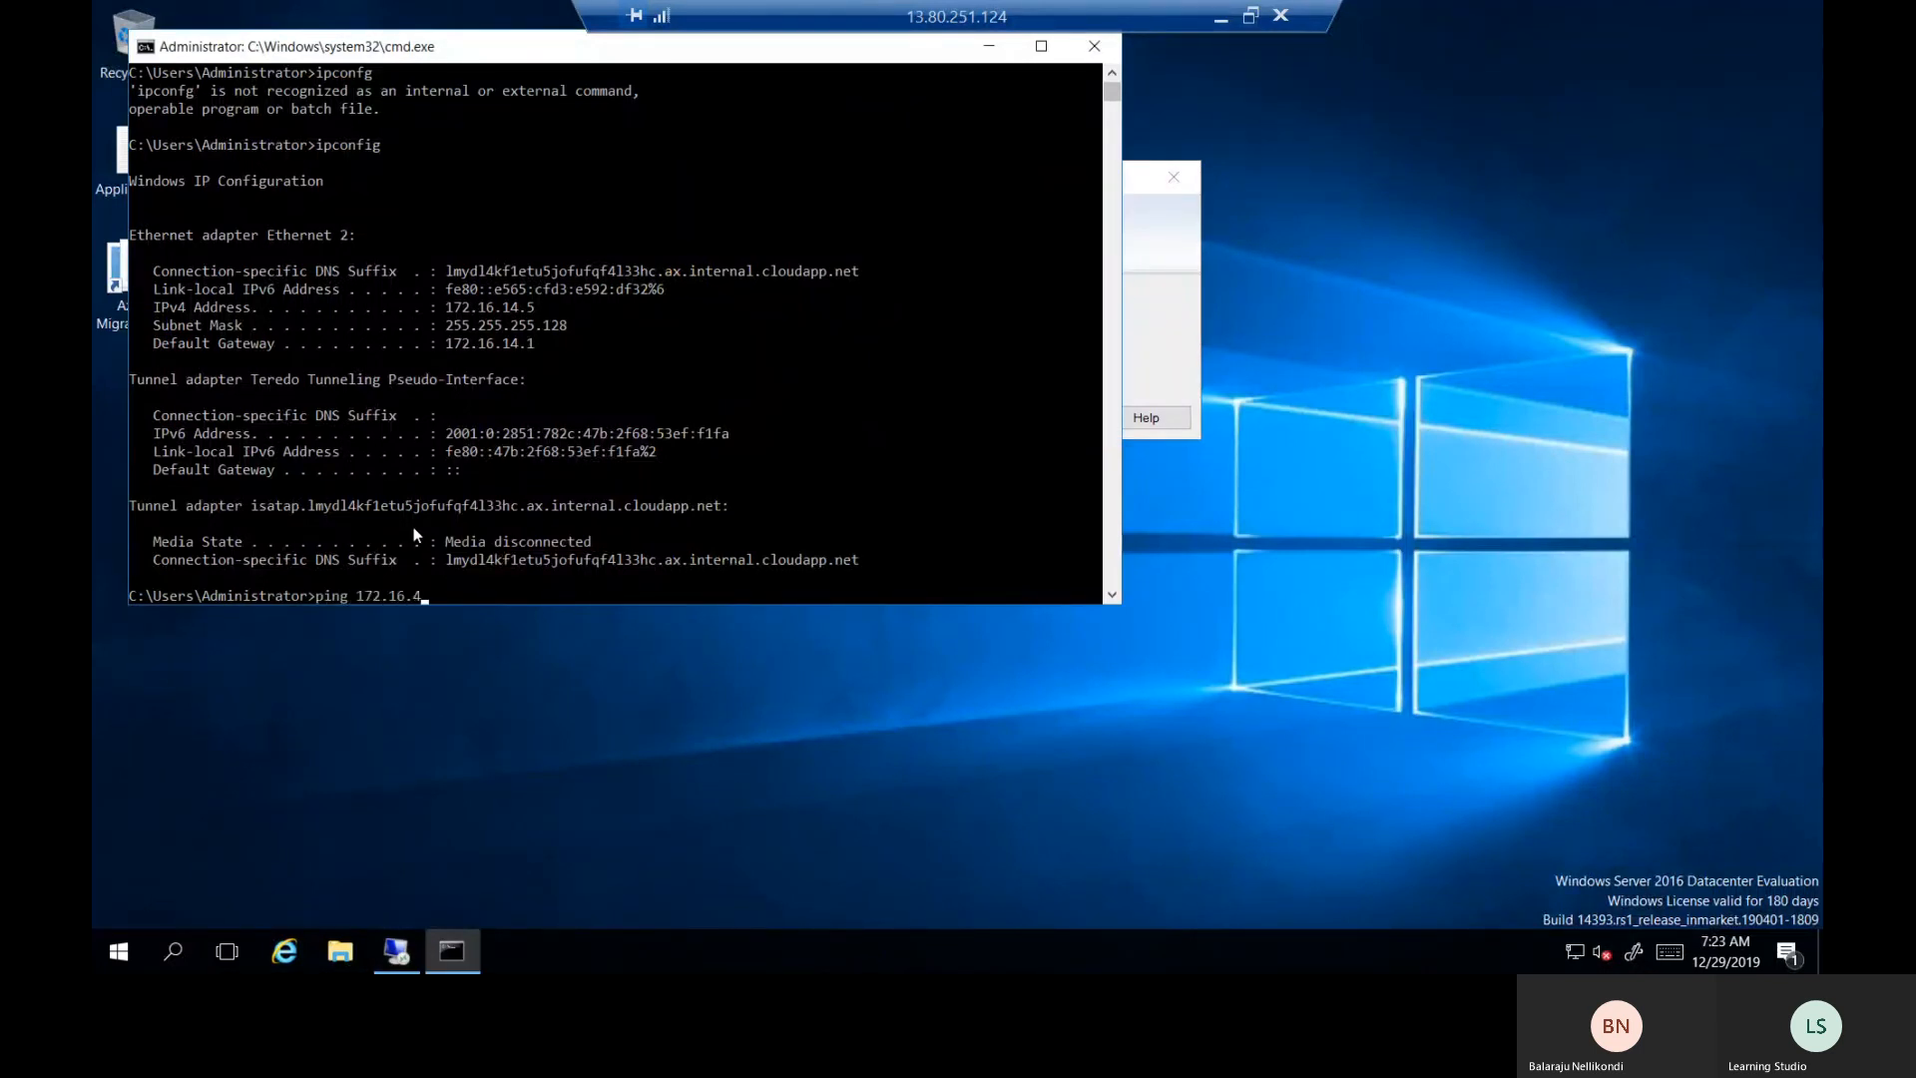
key("BackSpace")
type("1")
type("4.4 -t")
key("Return")
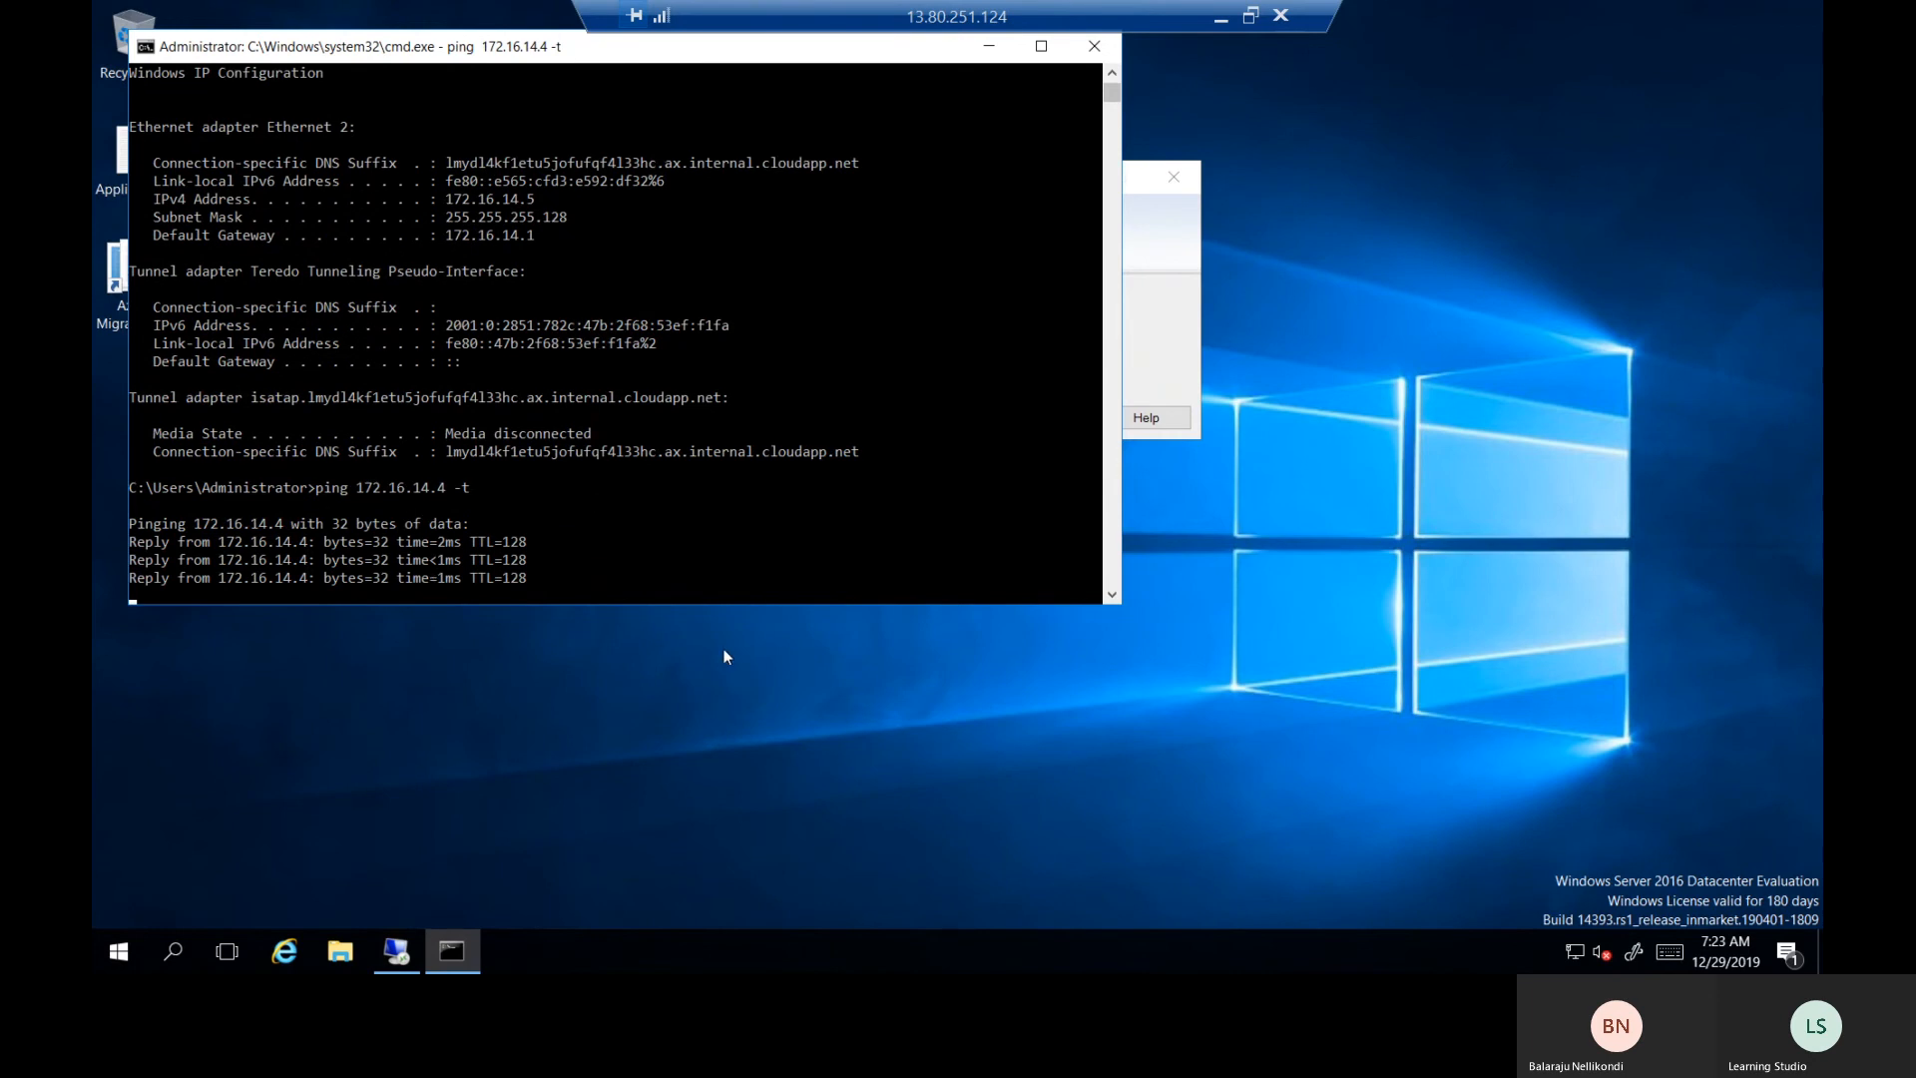
Try a Remote Desktop connection to 172.16.14.4, cancel the attempt and return to the Azure portal.
left_click(1196, 378)
left_click(1043, 417)
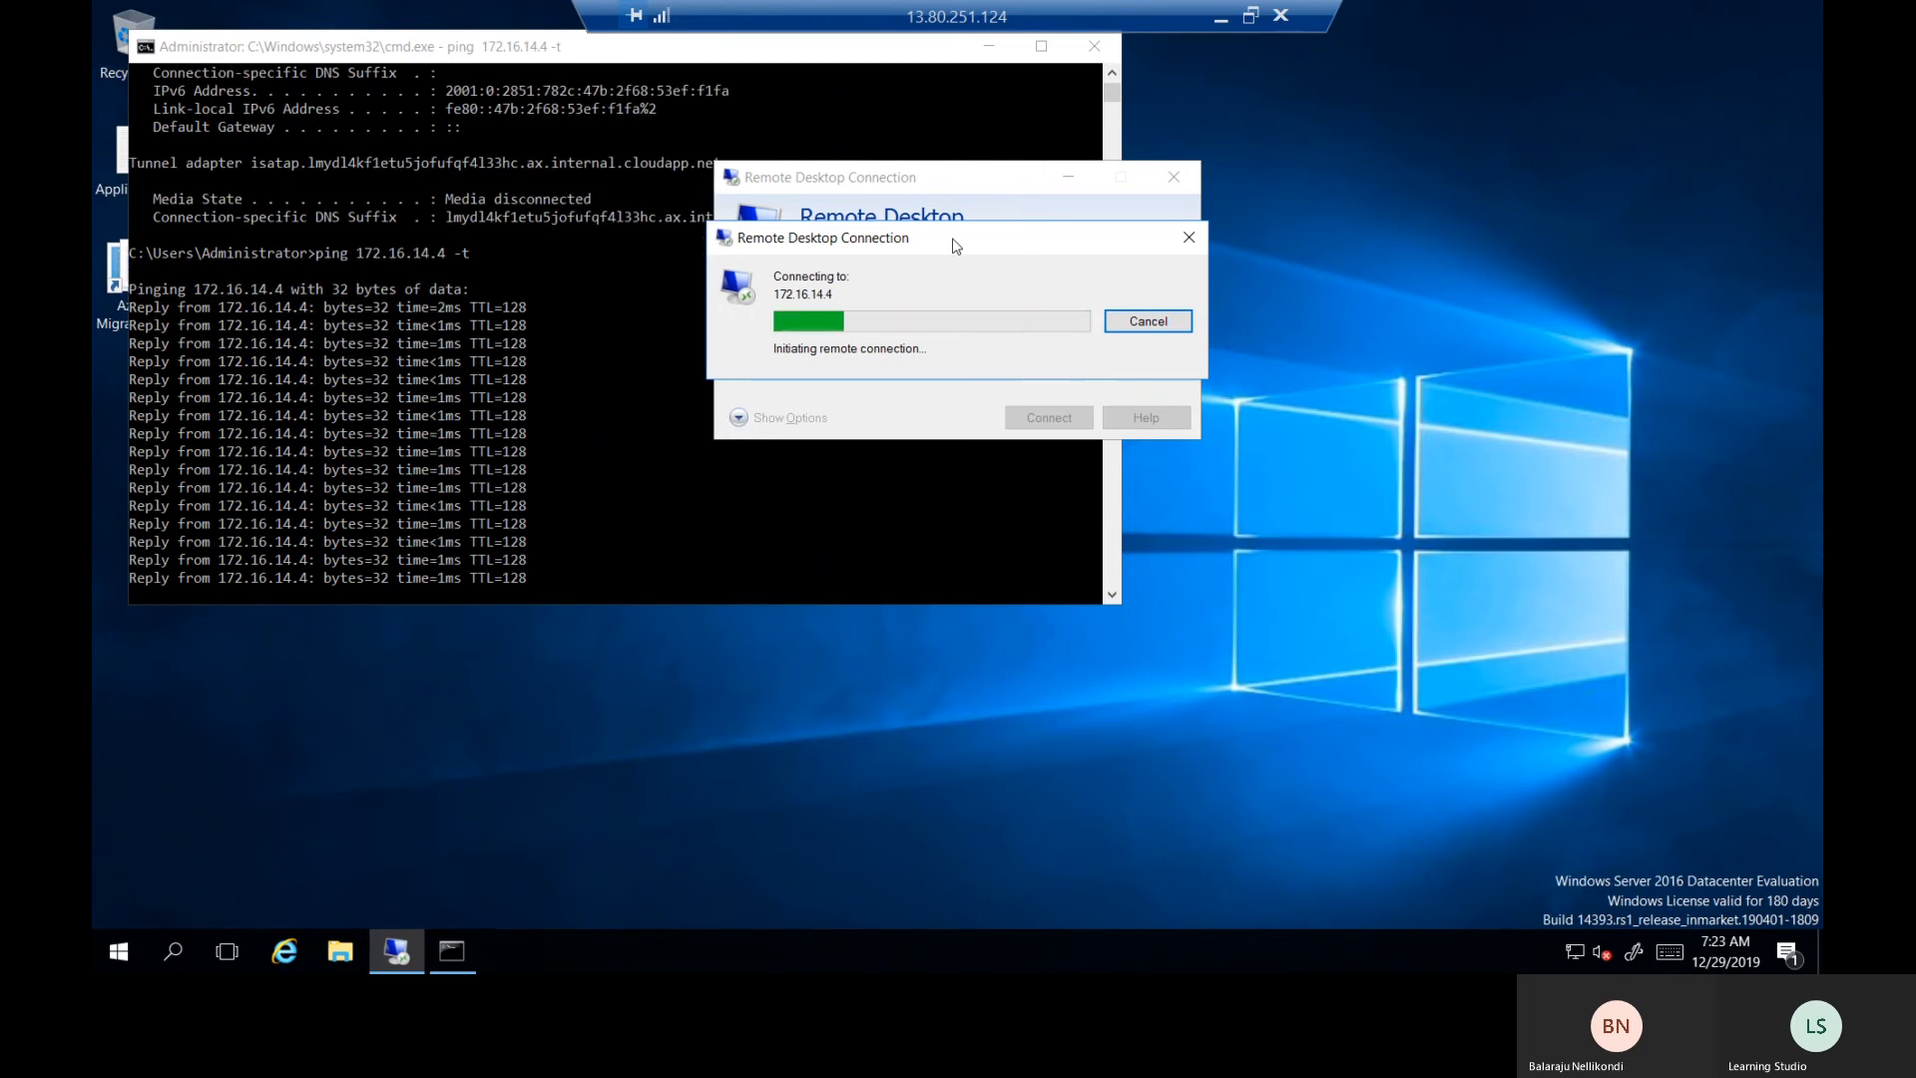
left_click(1146, 327)
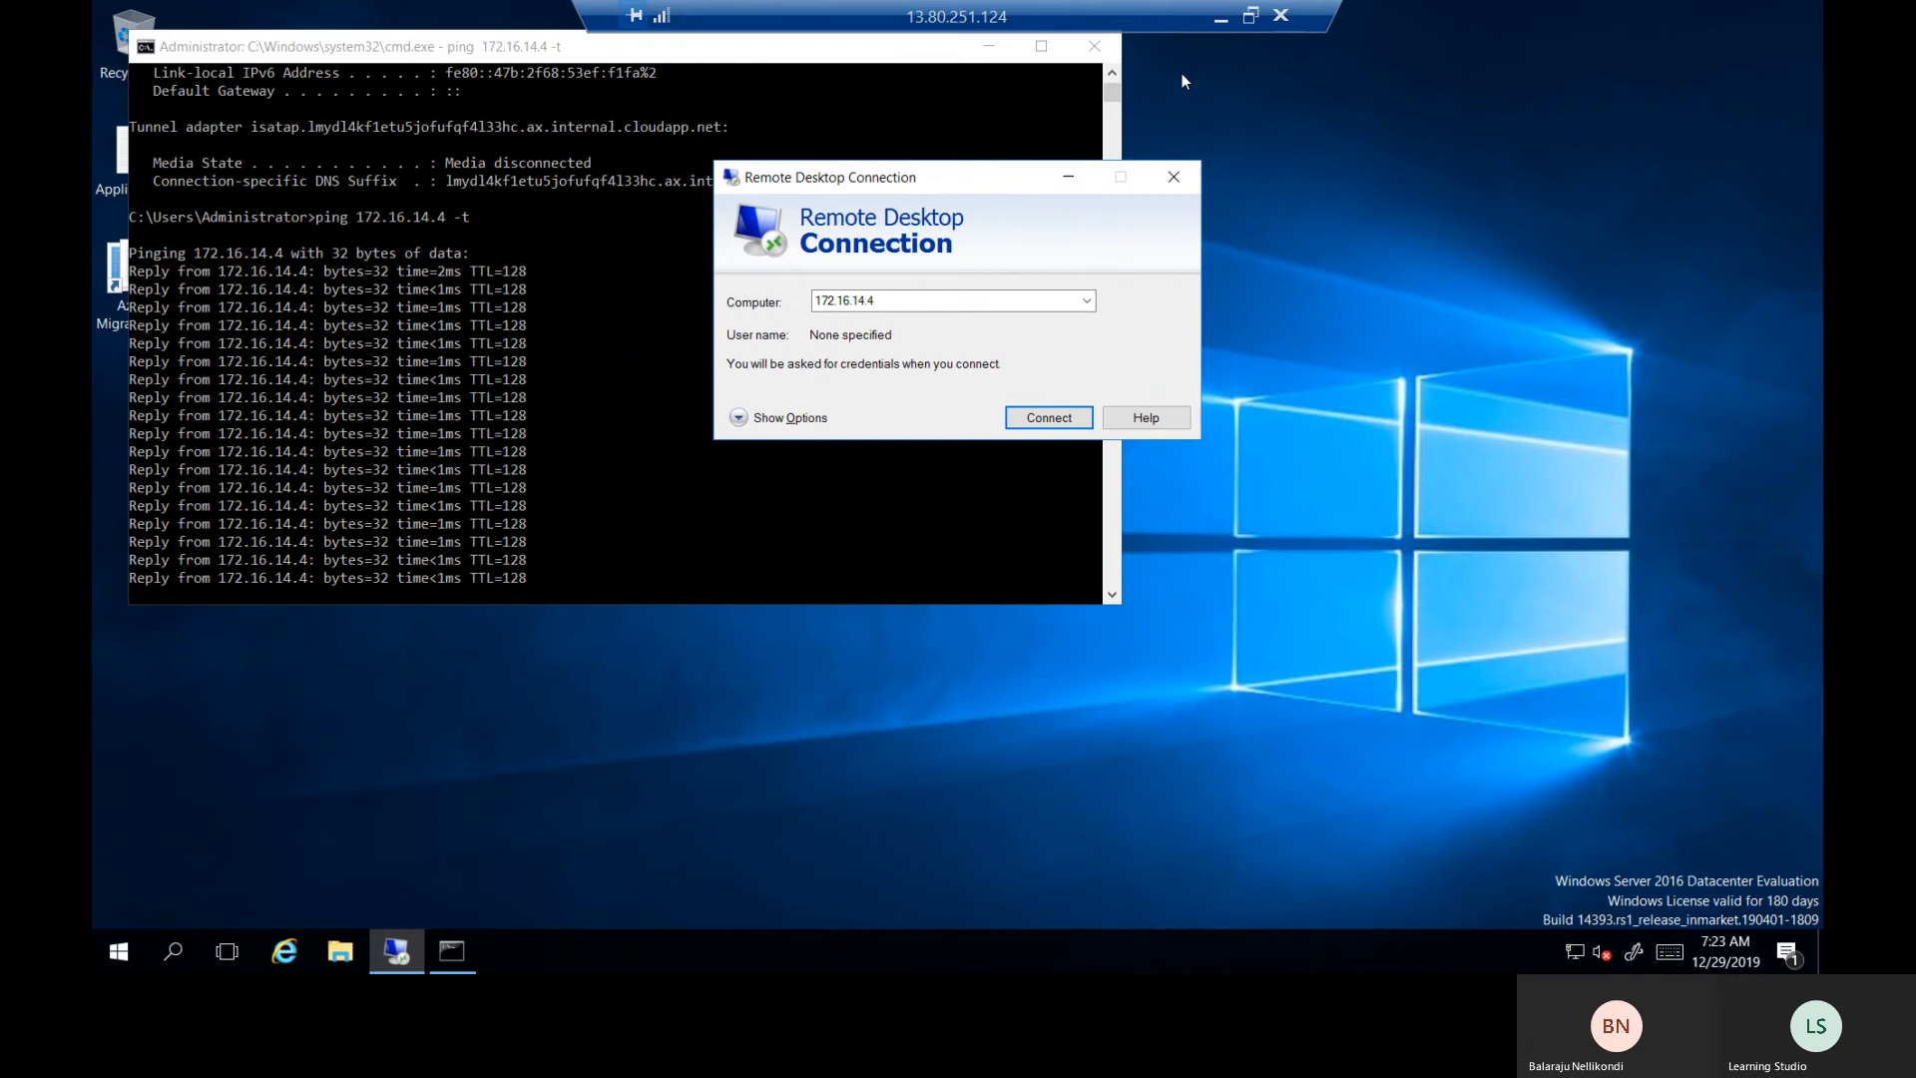
left_click(1221, 17)
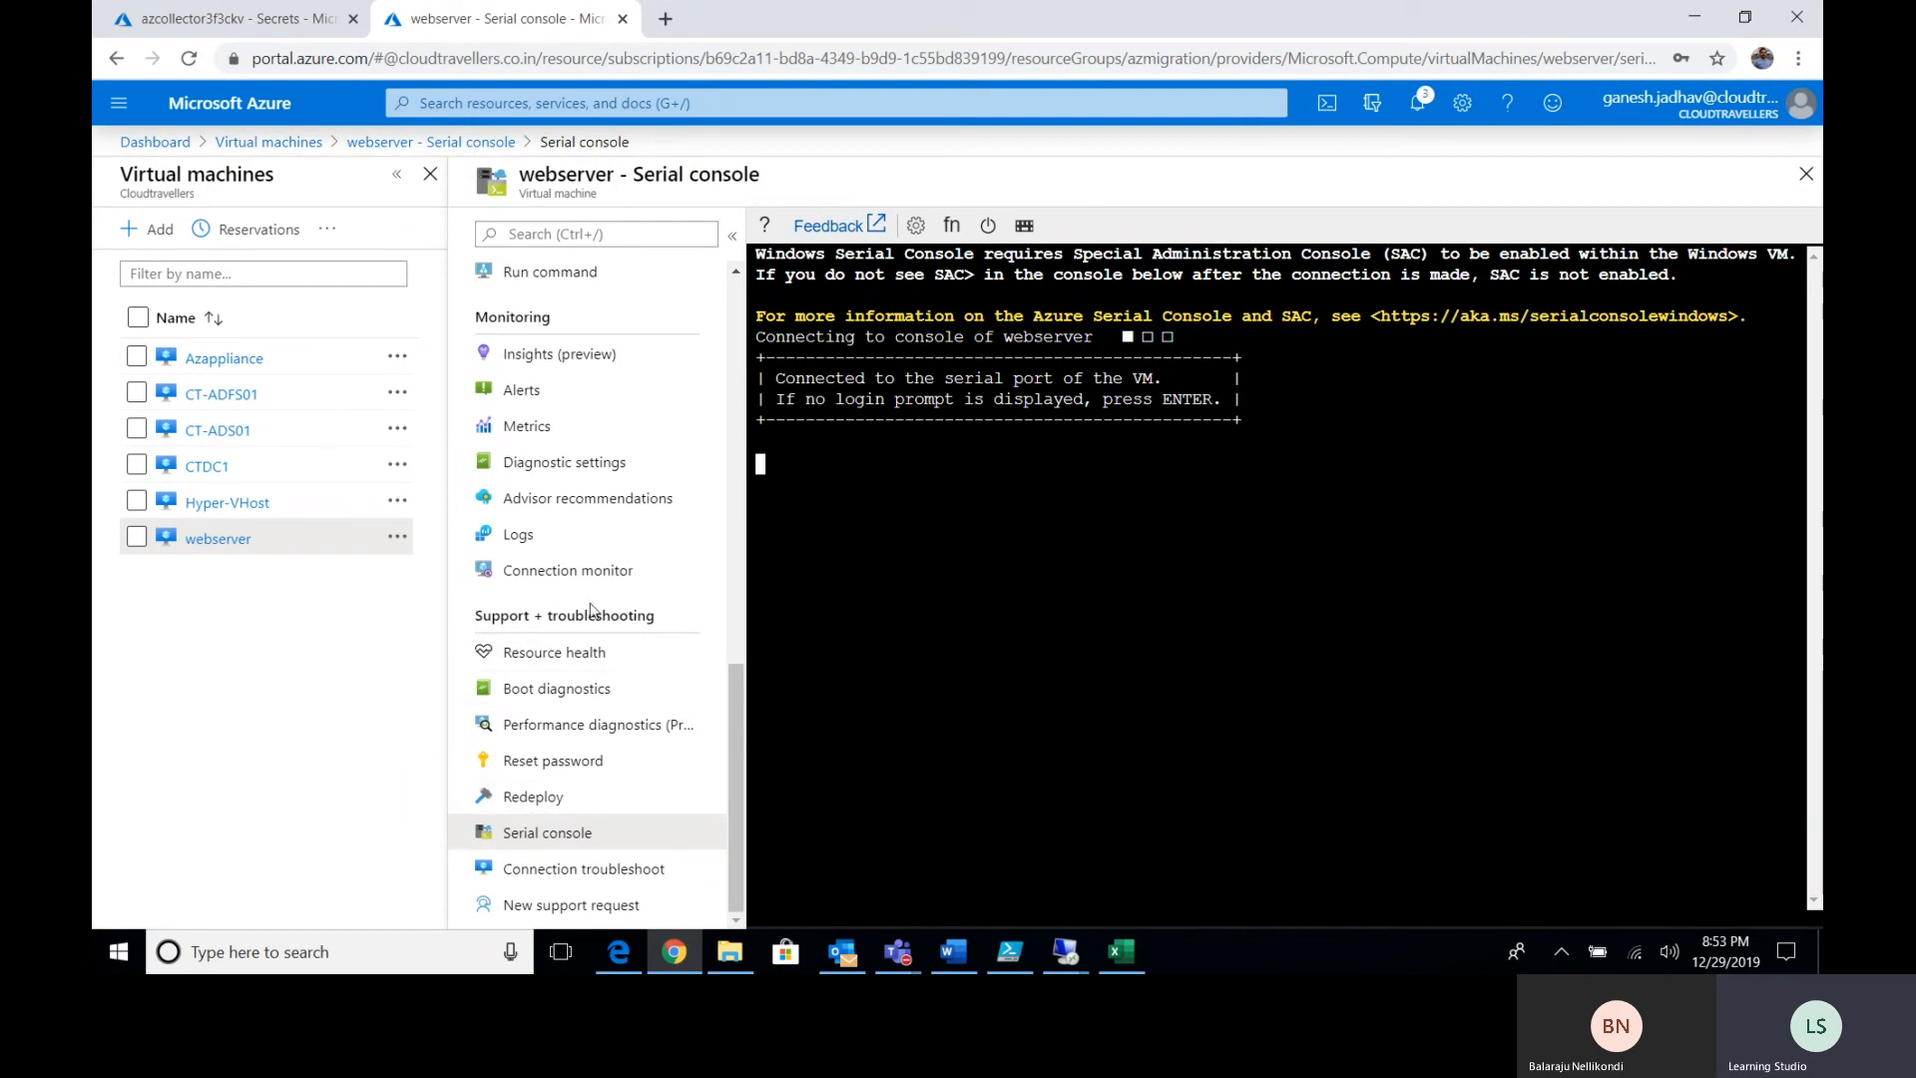
Open the webserver's Run command page and view the RunPowerShellScript editor, closing it without running anything.
scroll(728, 679, "up", 2)
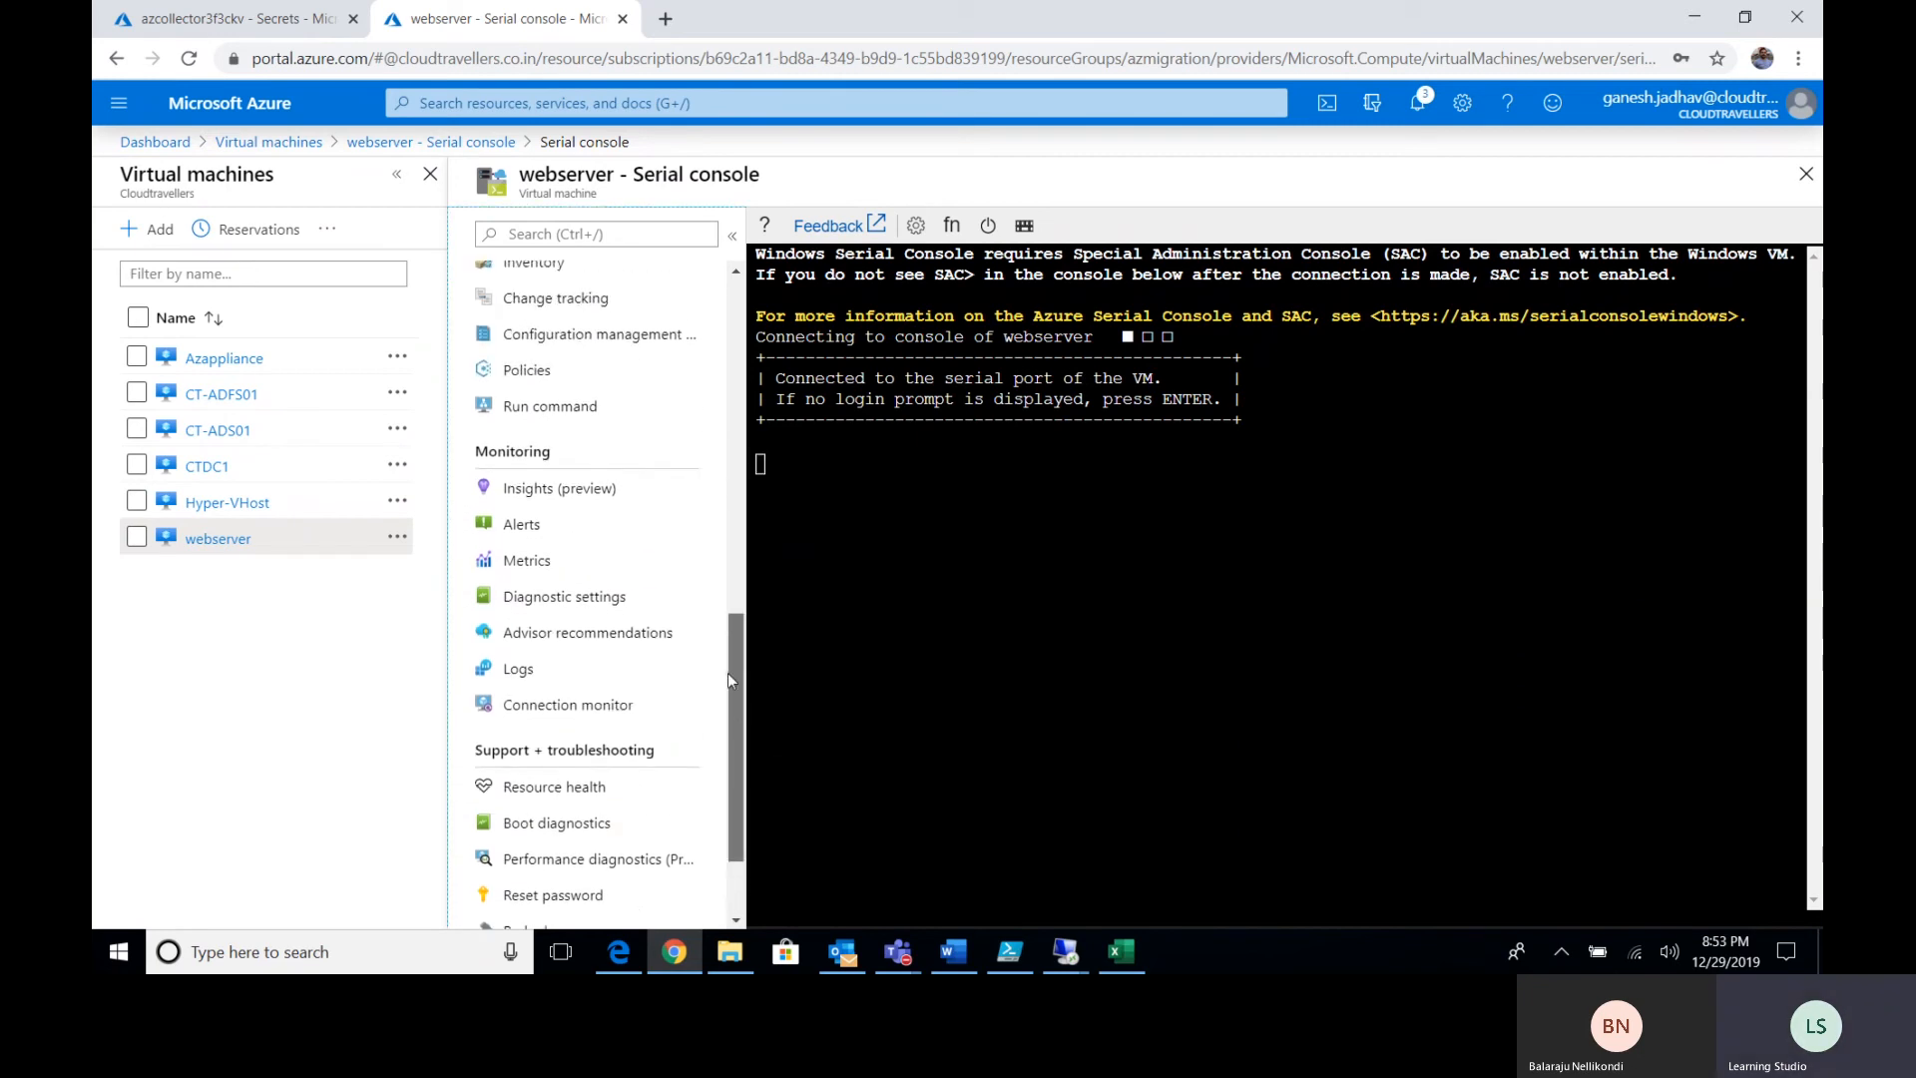
left_click(579, 474)
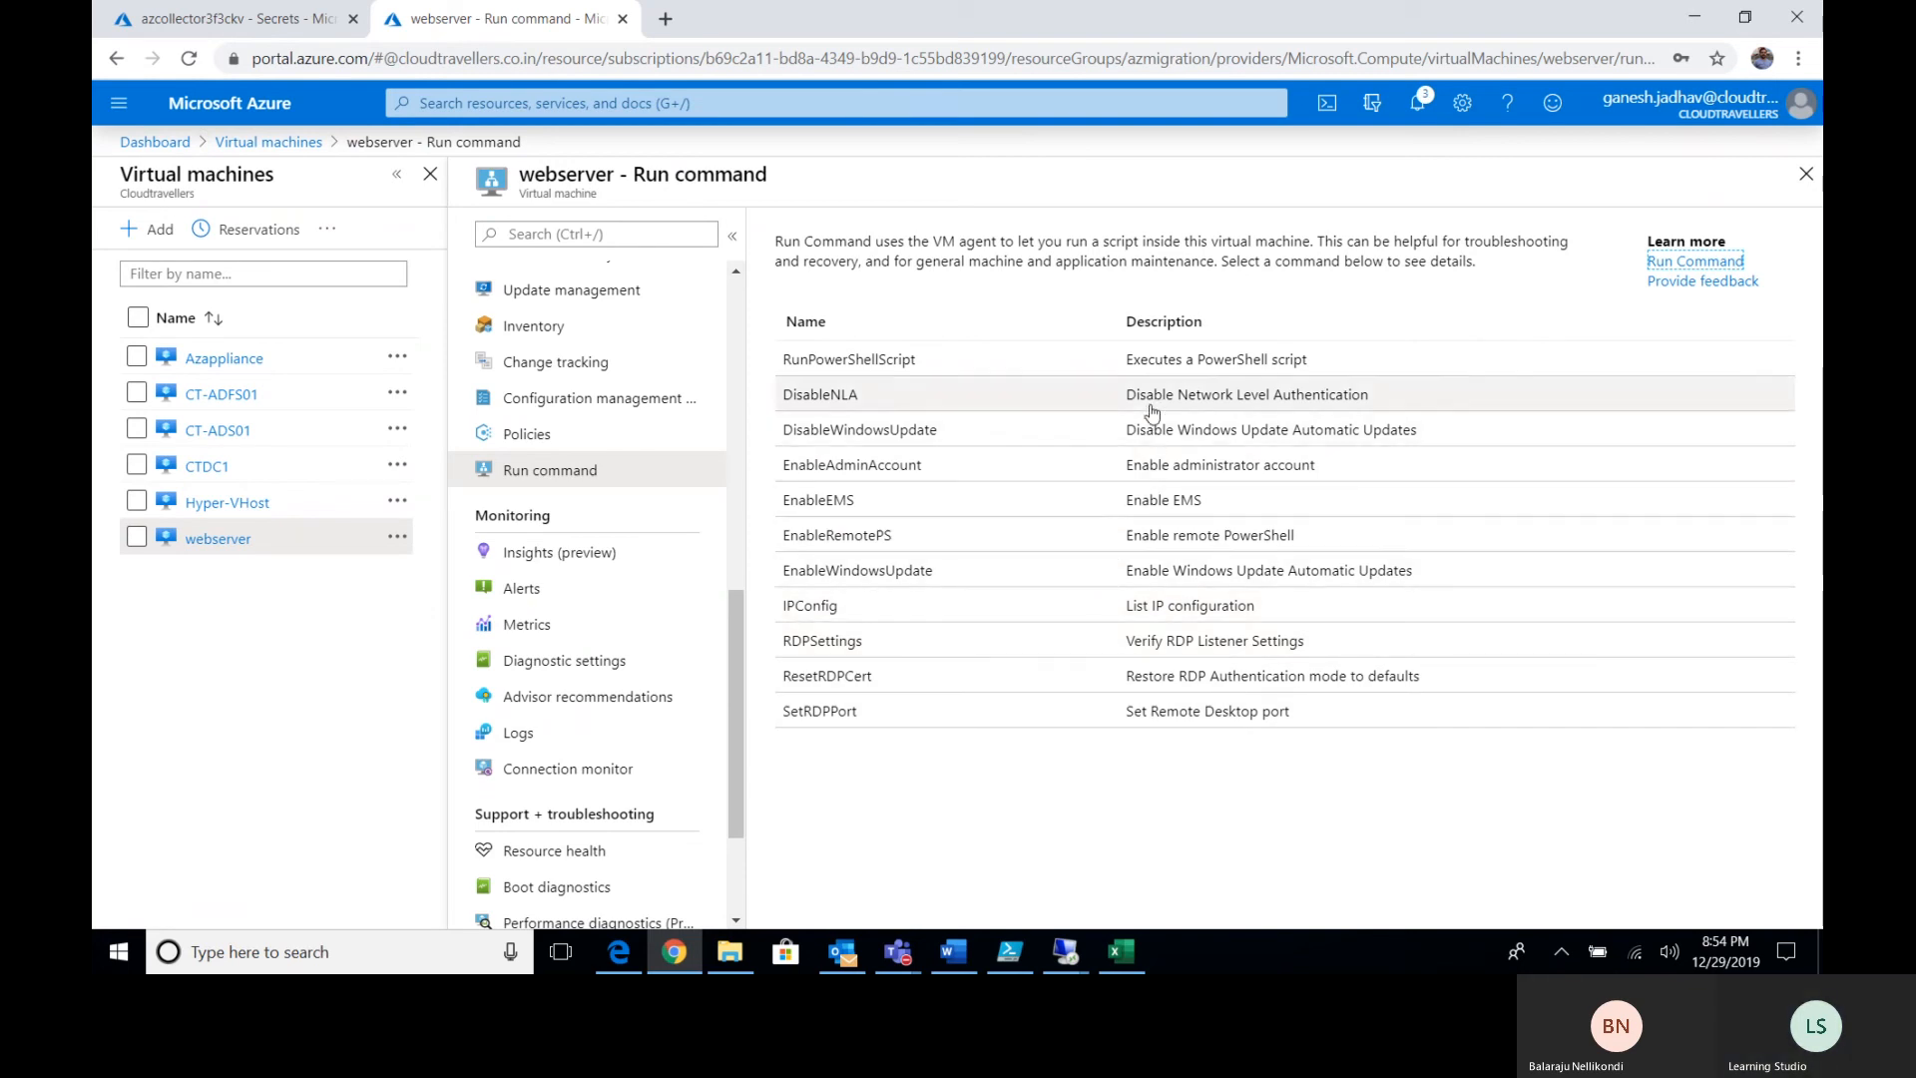
left_click(1406, 364)
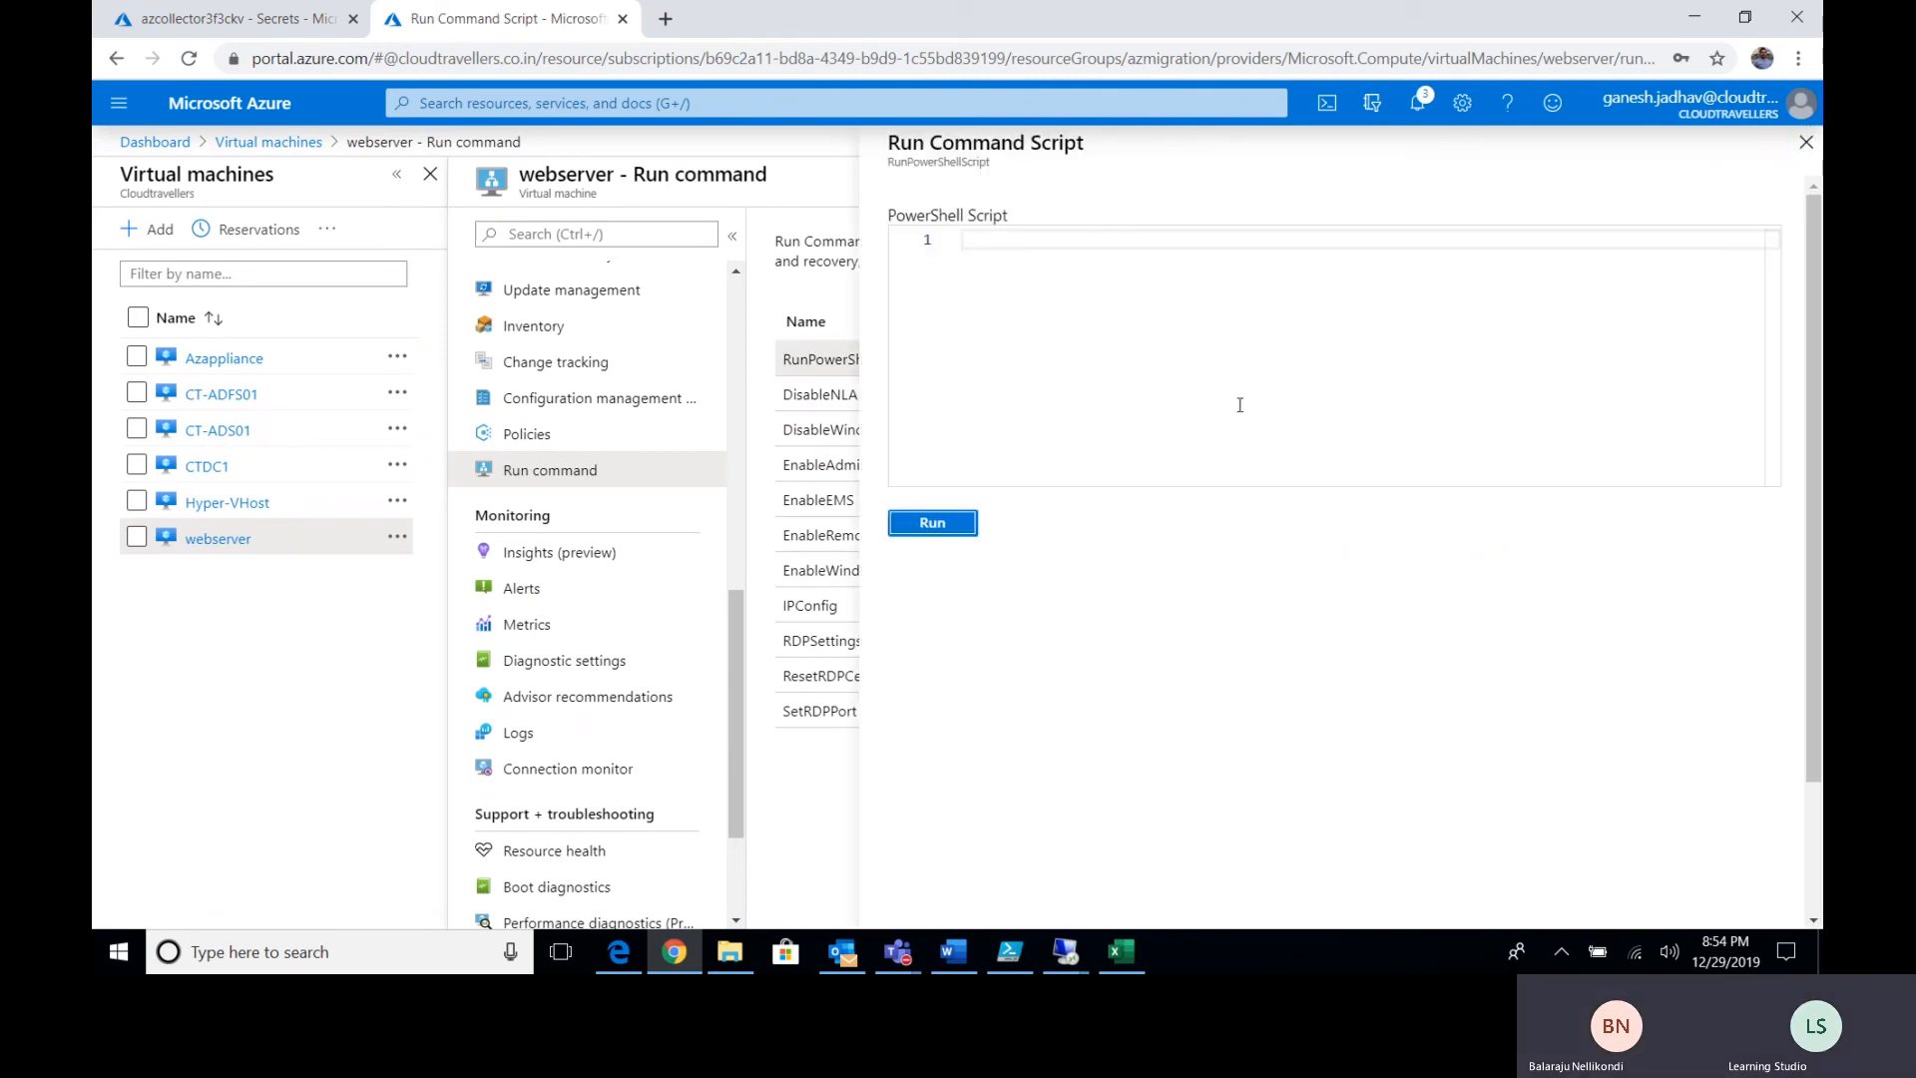
left_click(1805, 141)
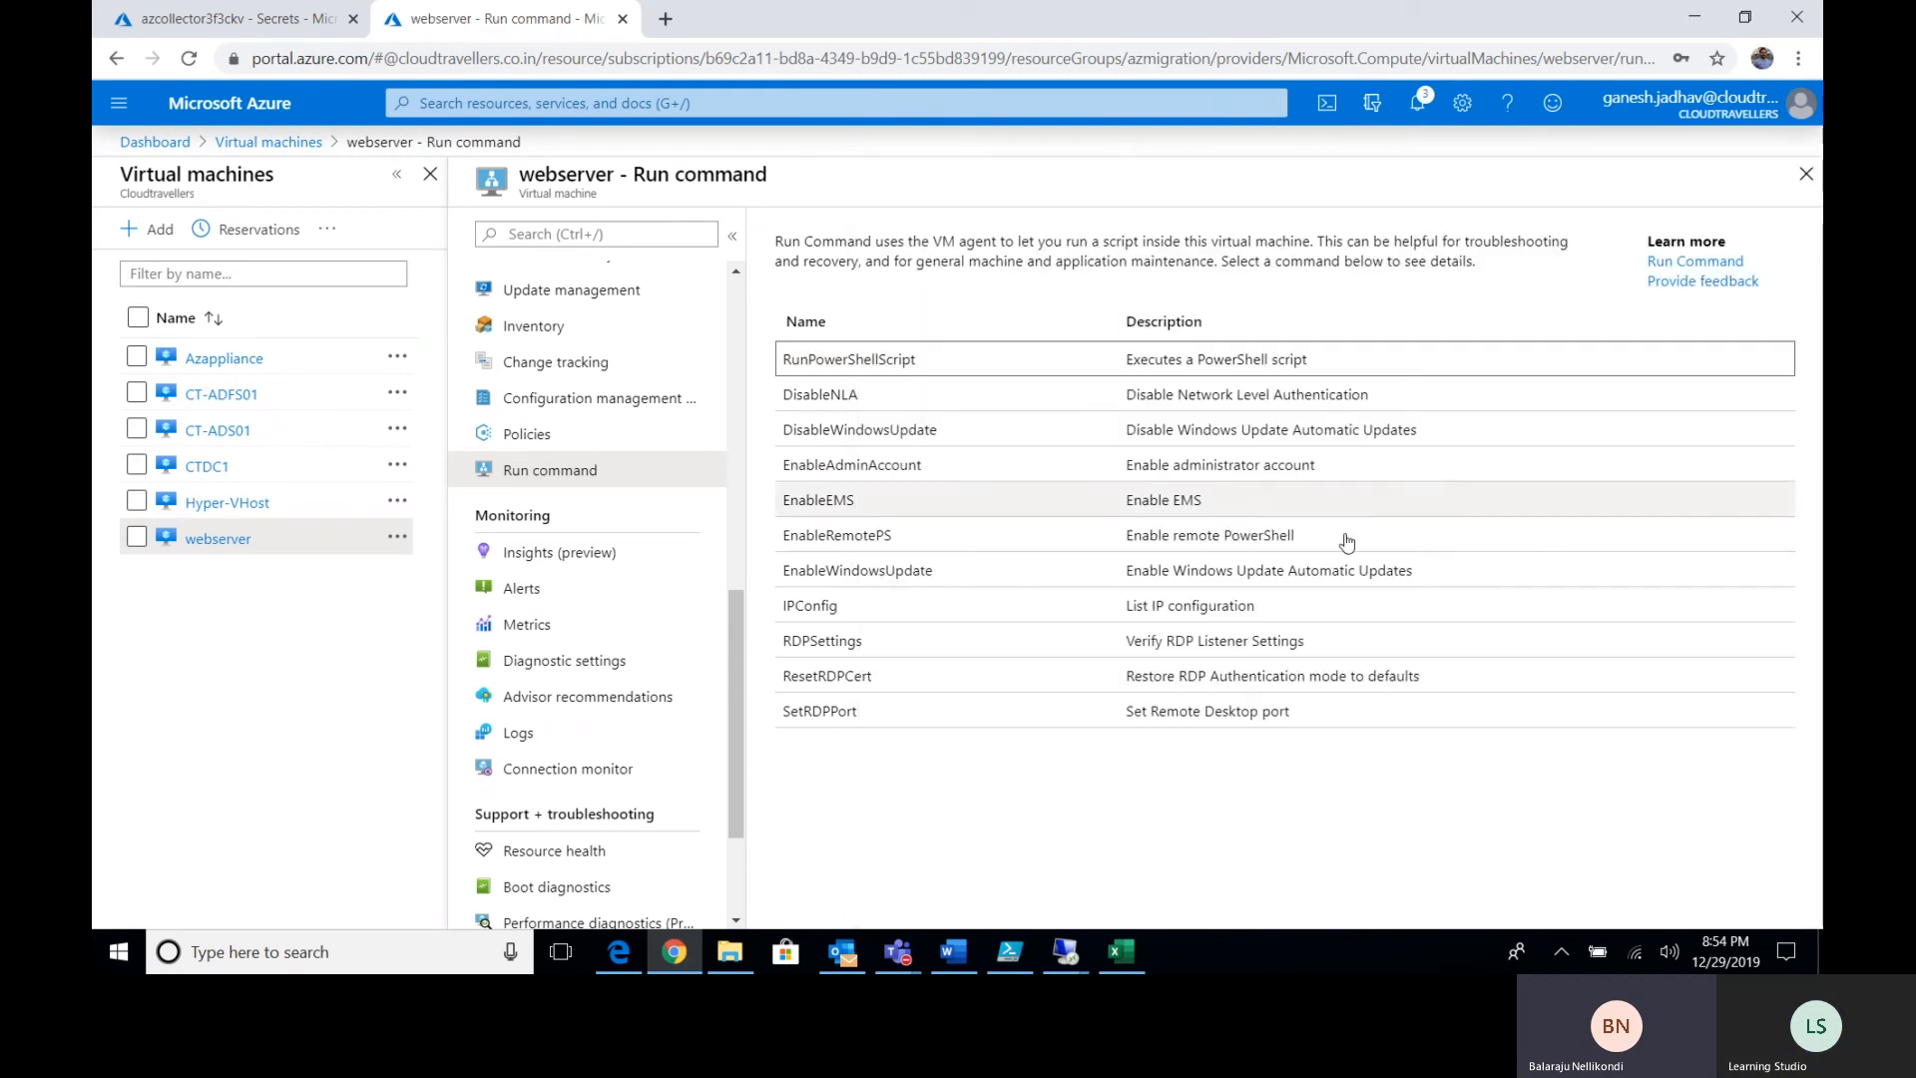
Run the SetRDPPort command on the webserver with the RDP port set to 3389.
left_click(1045, 711)
left_click(931, 380)
type("3389")
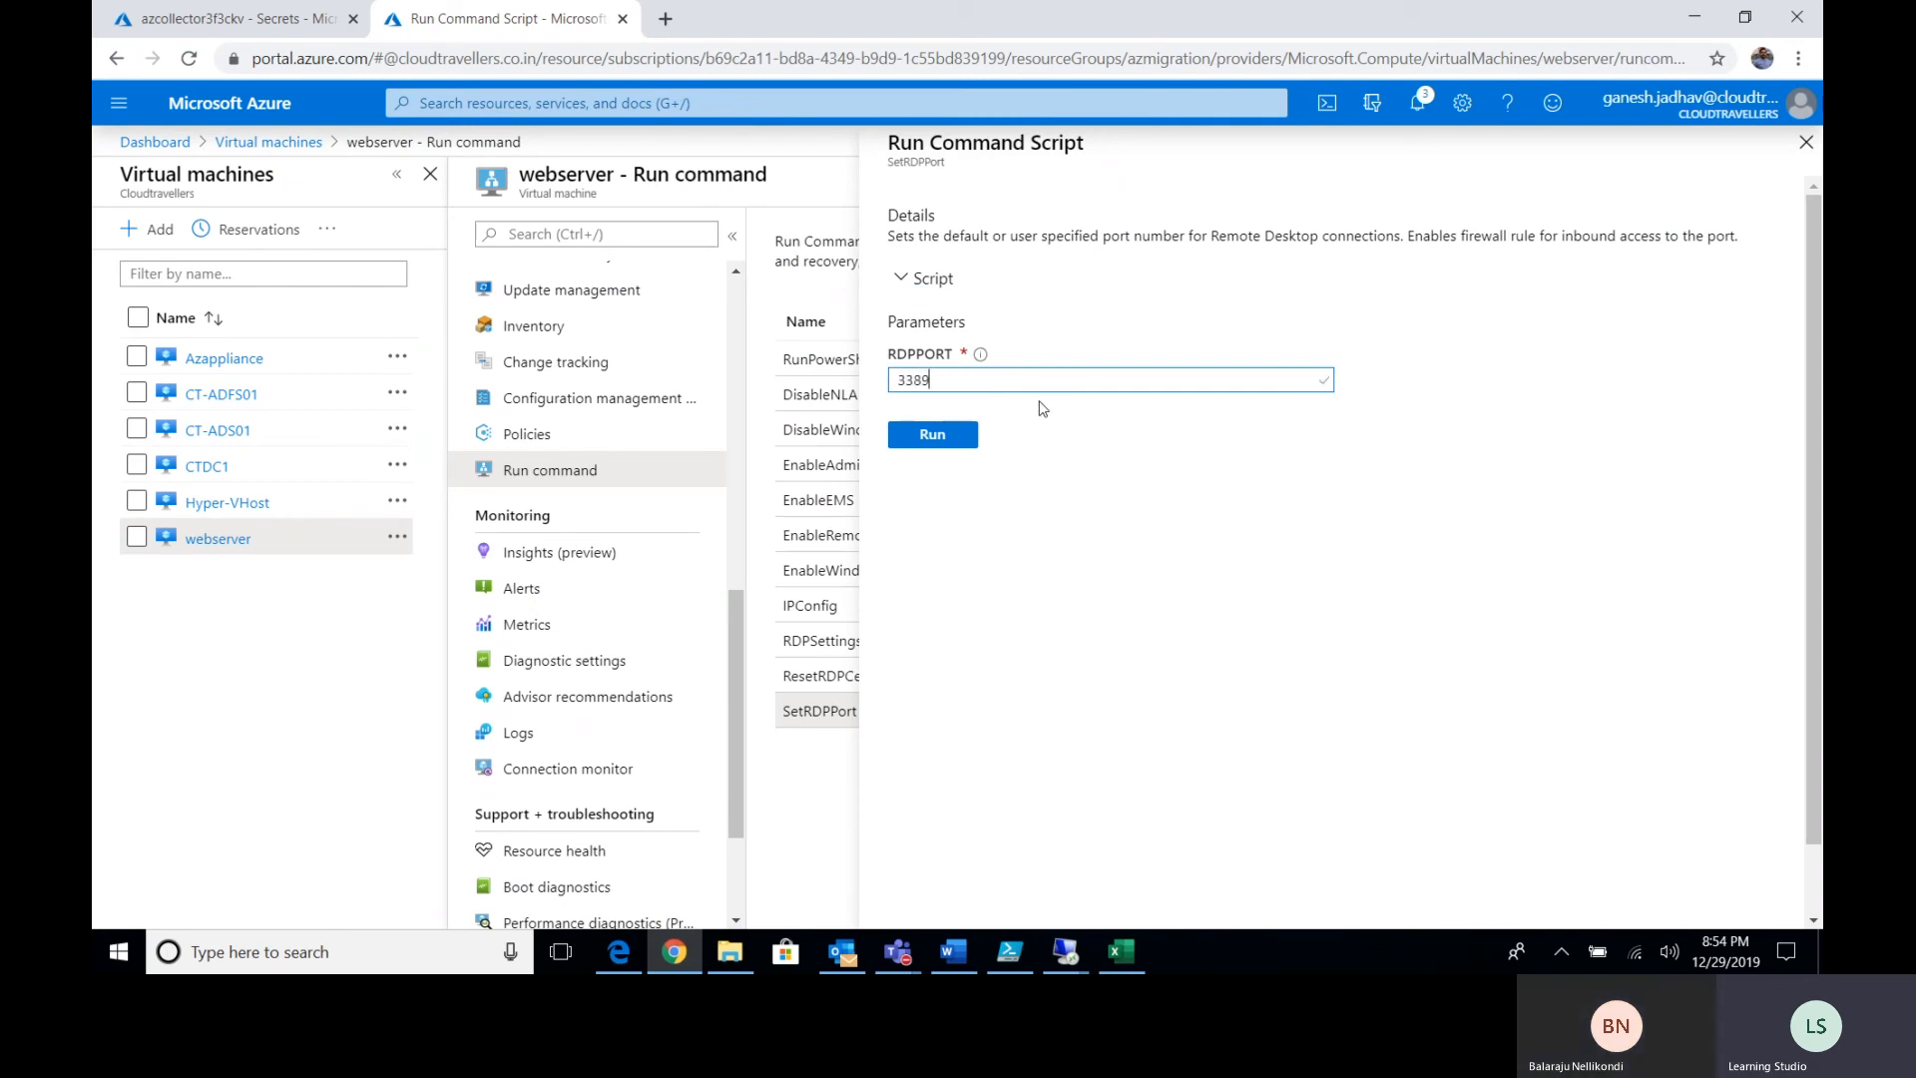
left_click(949, 436)
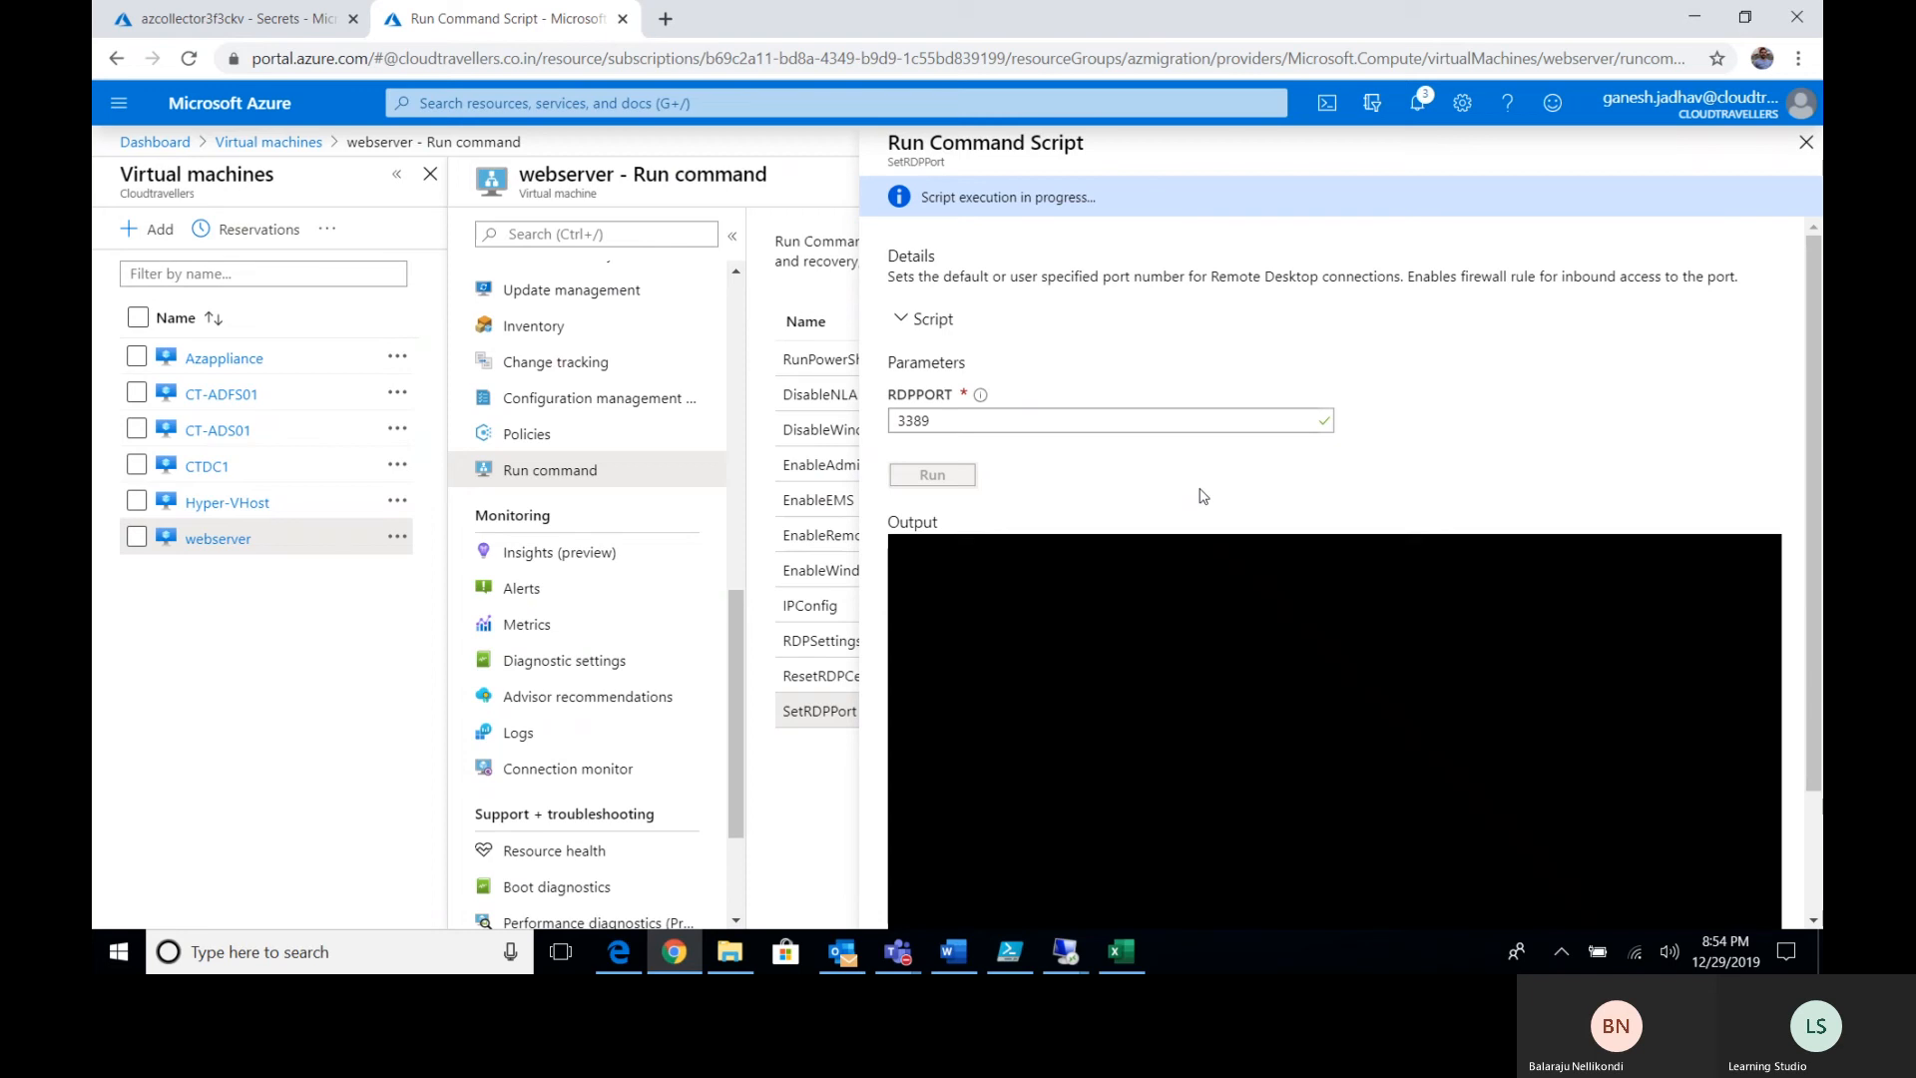
Retry the Remote Desktop connection to 172.16.14.4 from the 13.80.251.124 session and go back to the portal.
mouse_move(1065, 948)
left_click(948, 814)
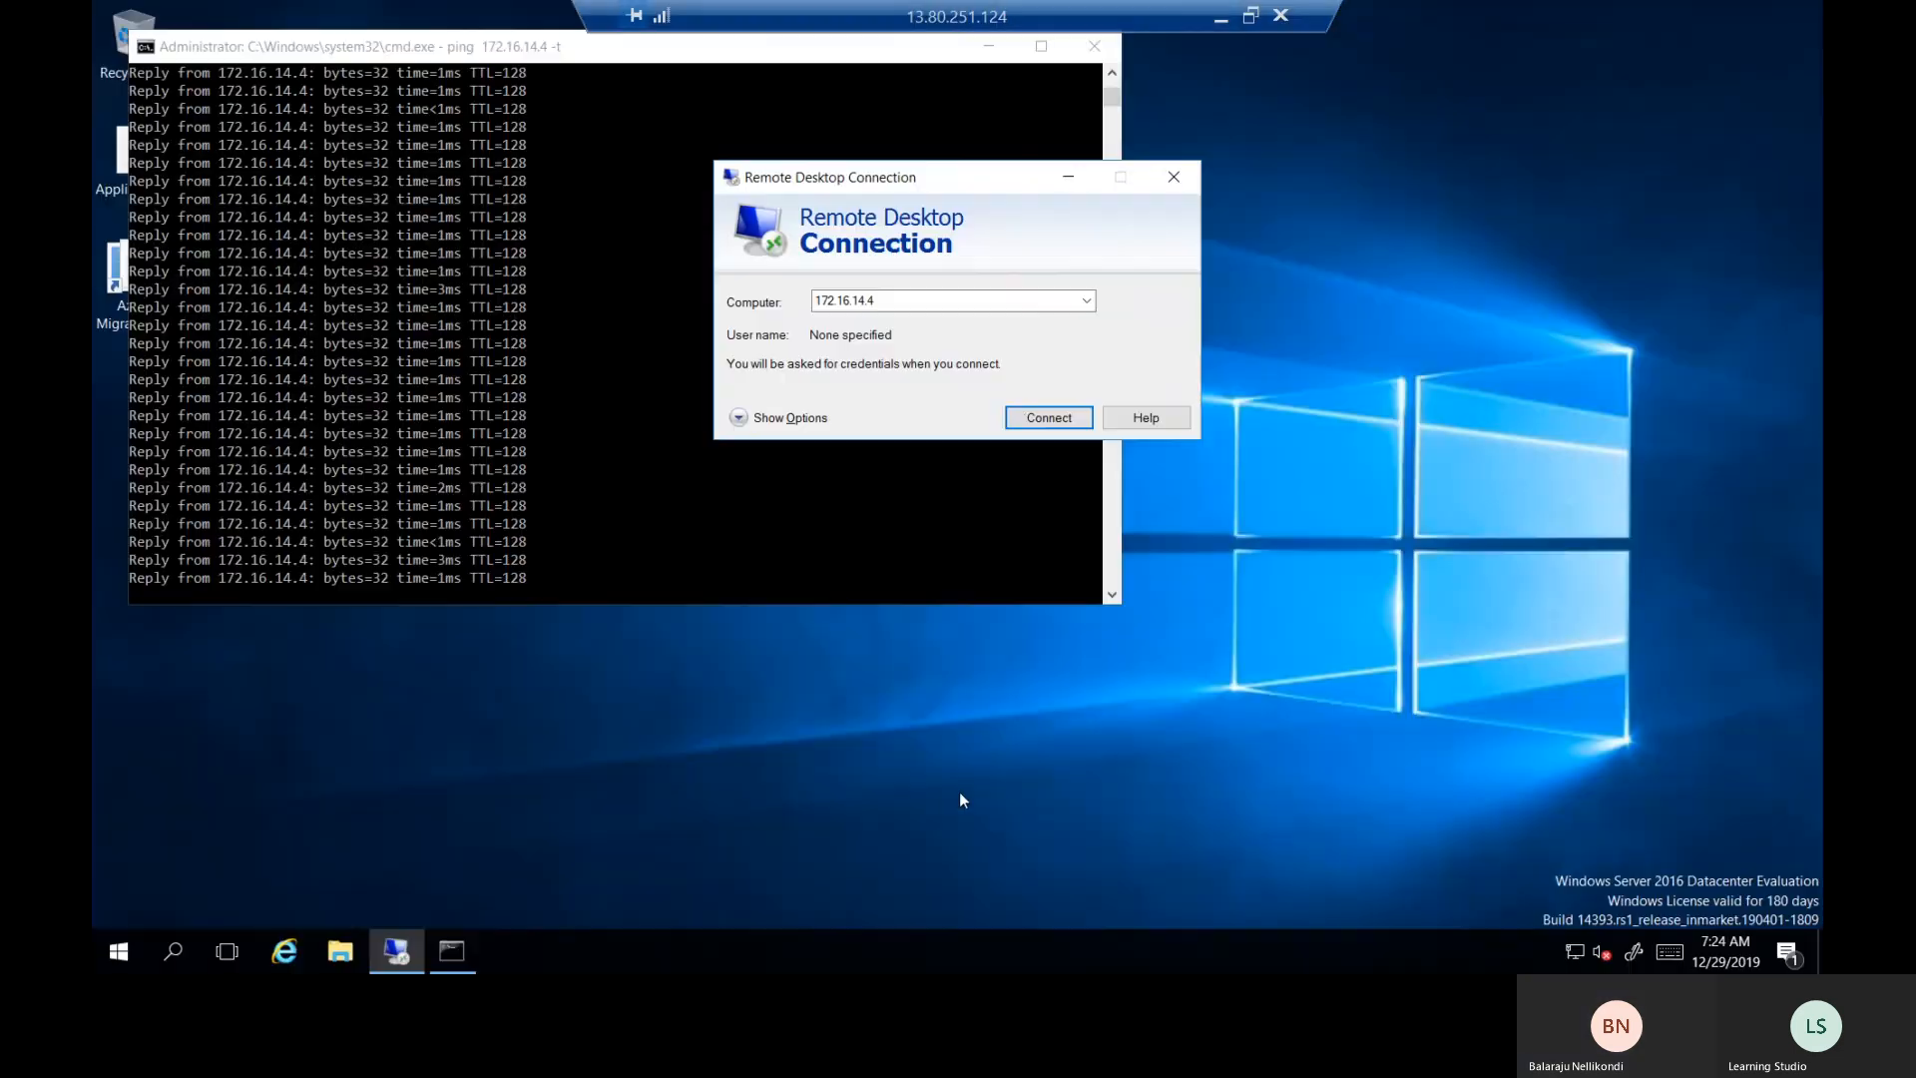
left_click(1018, 423)
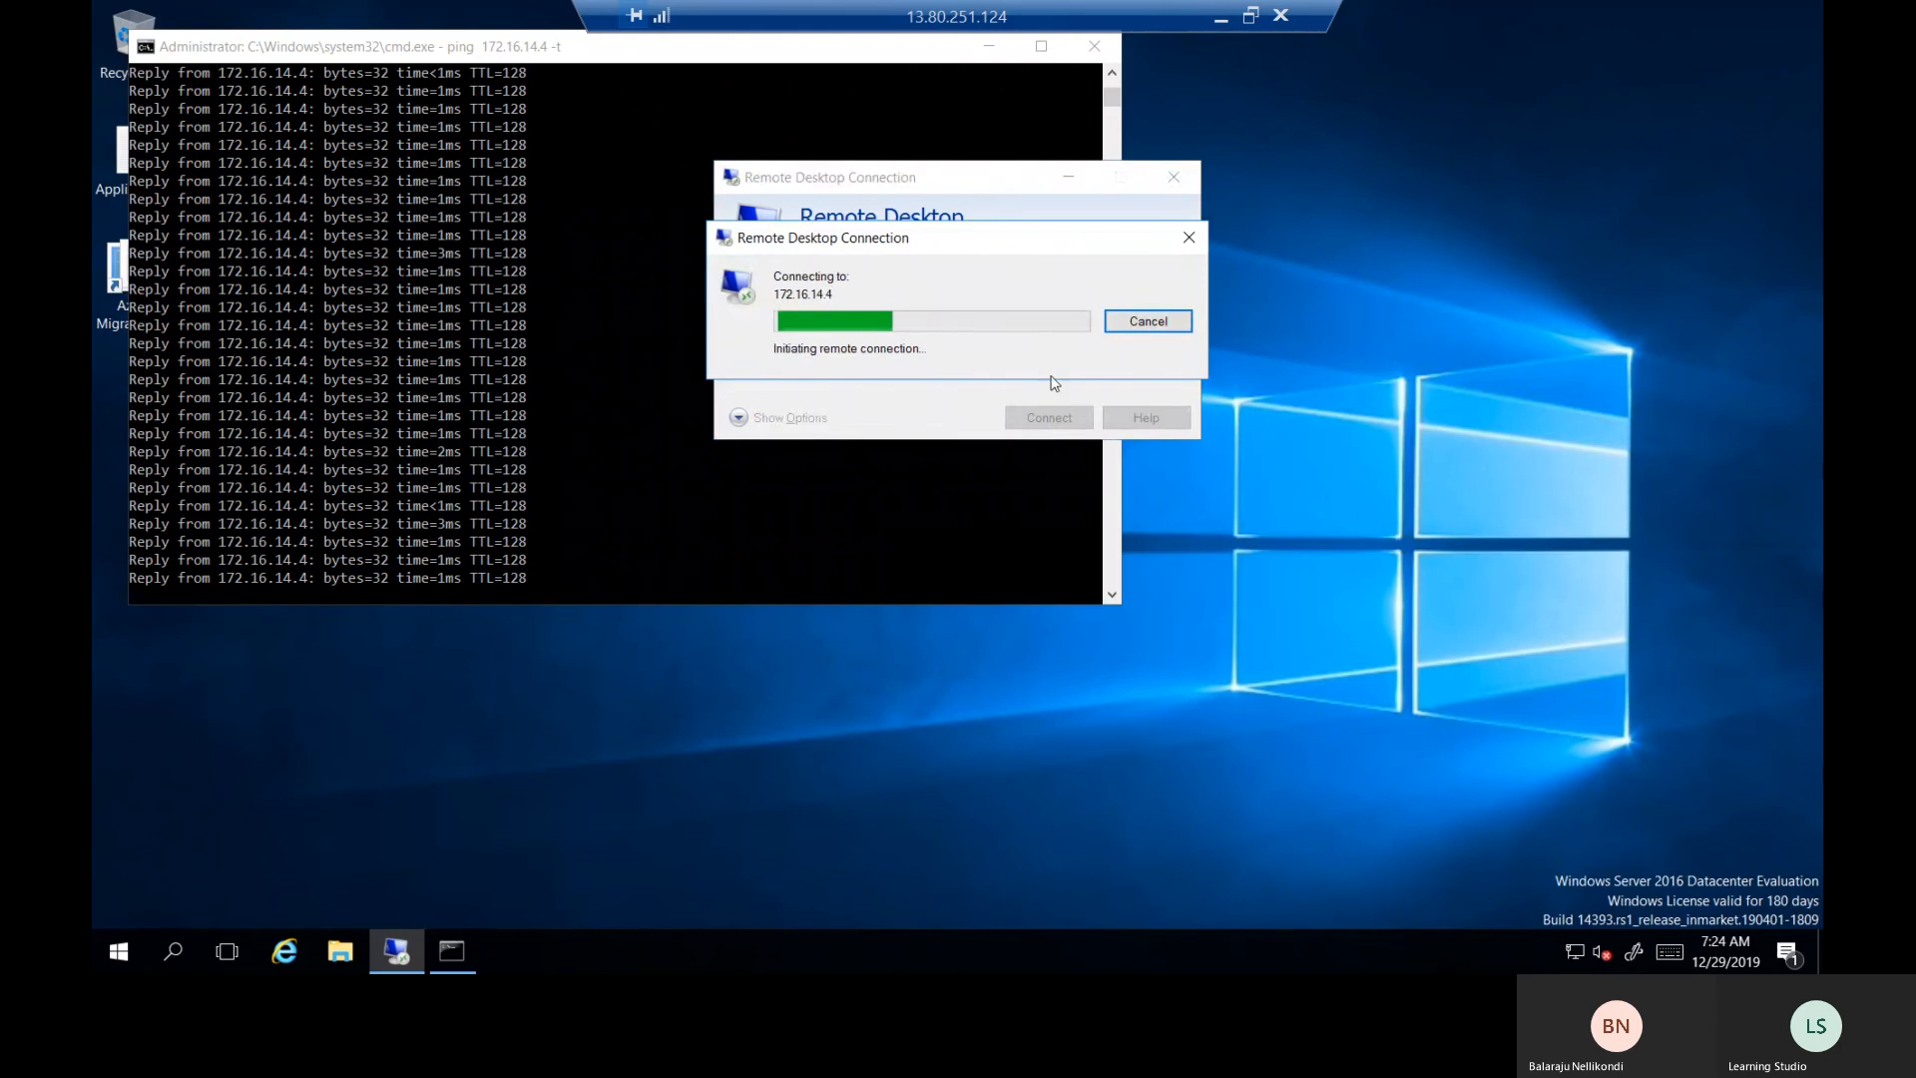
left_click_drag(958, 249, 1016, 483)
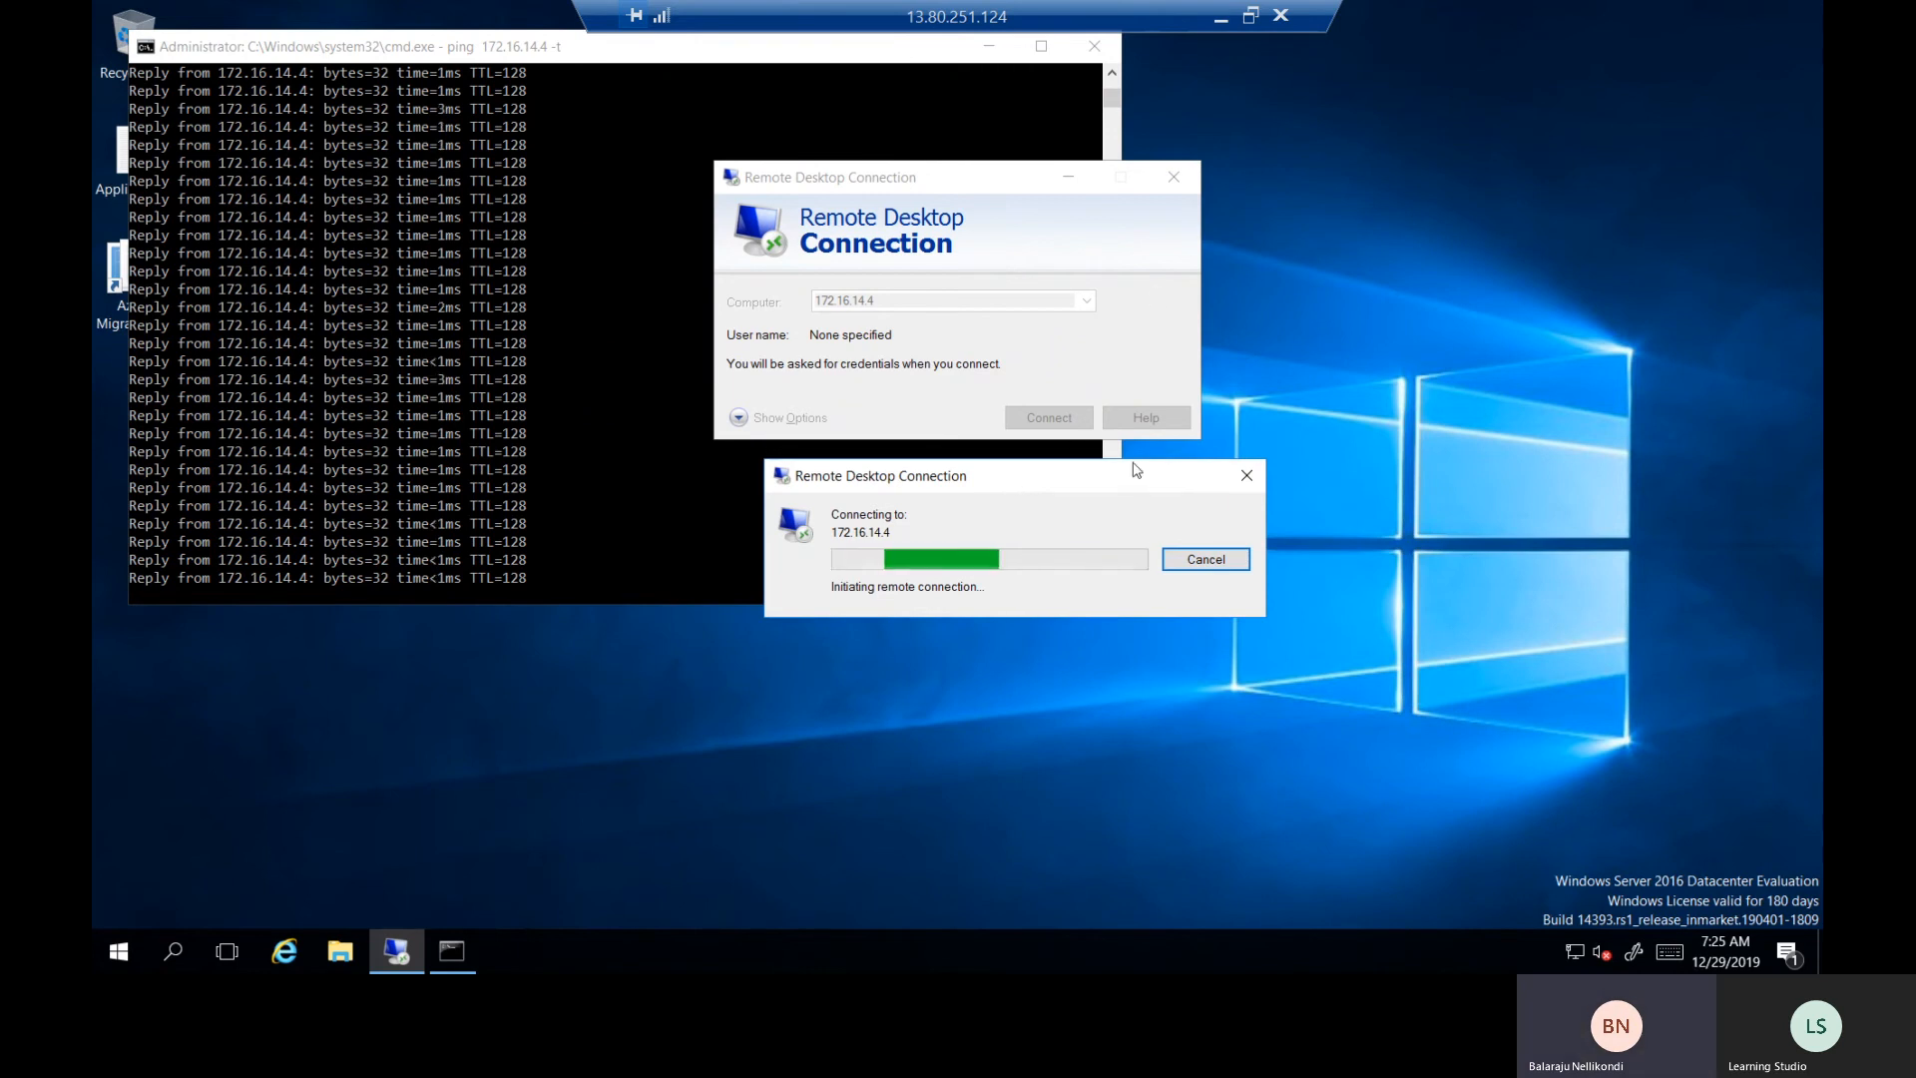
left_click(1220, 22)
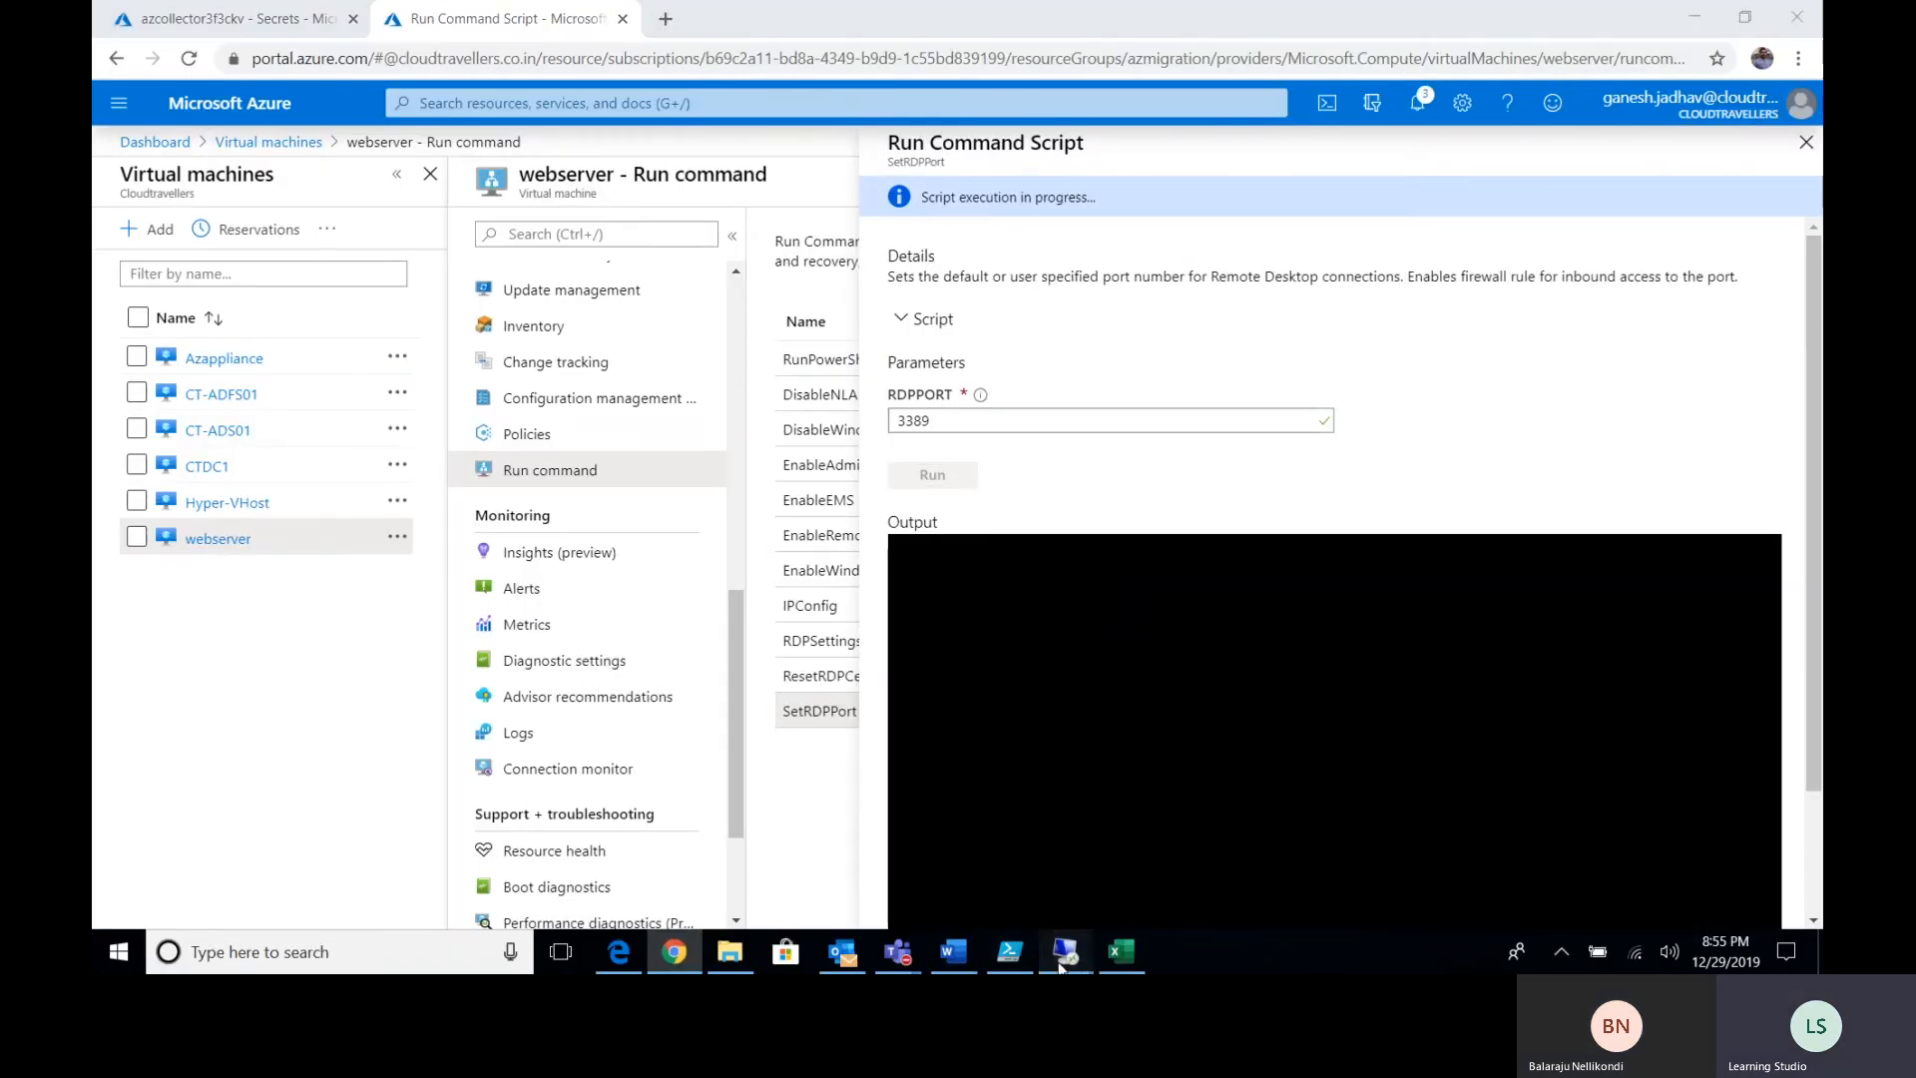
Dismiss the connection error in the 13.80.251.124 session, restart the connection to 172.16.14.4 and cancel it.
mouse_move(1064, 953)
left_click(967, 836)
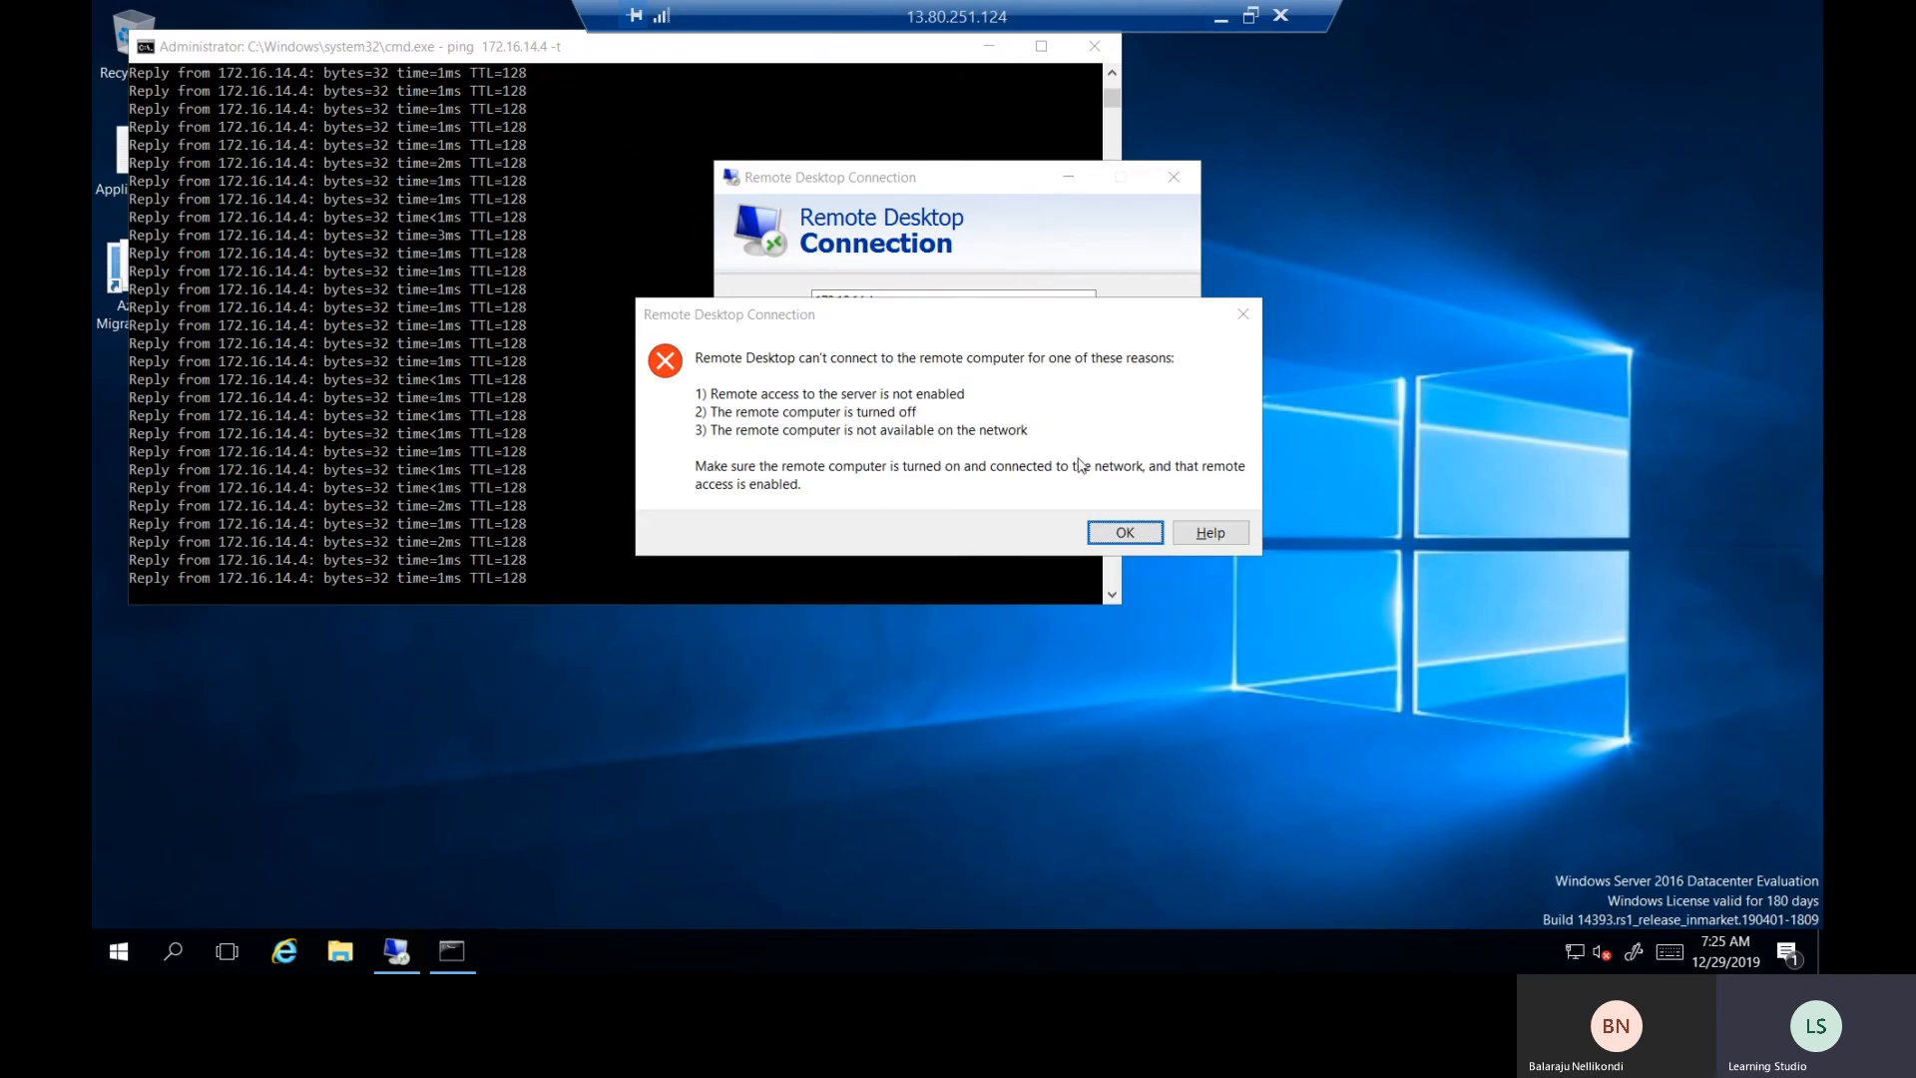
left_click(1134, 526)
left_click(1038, 425)
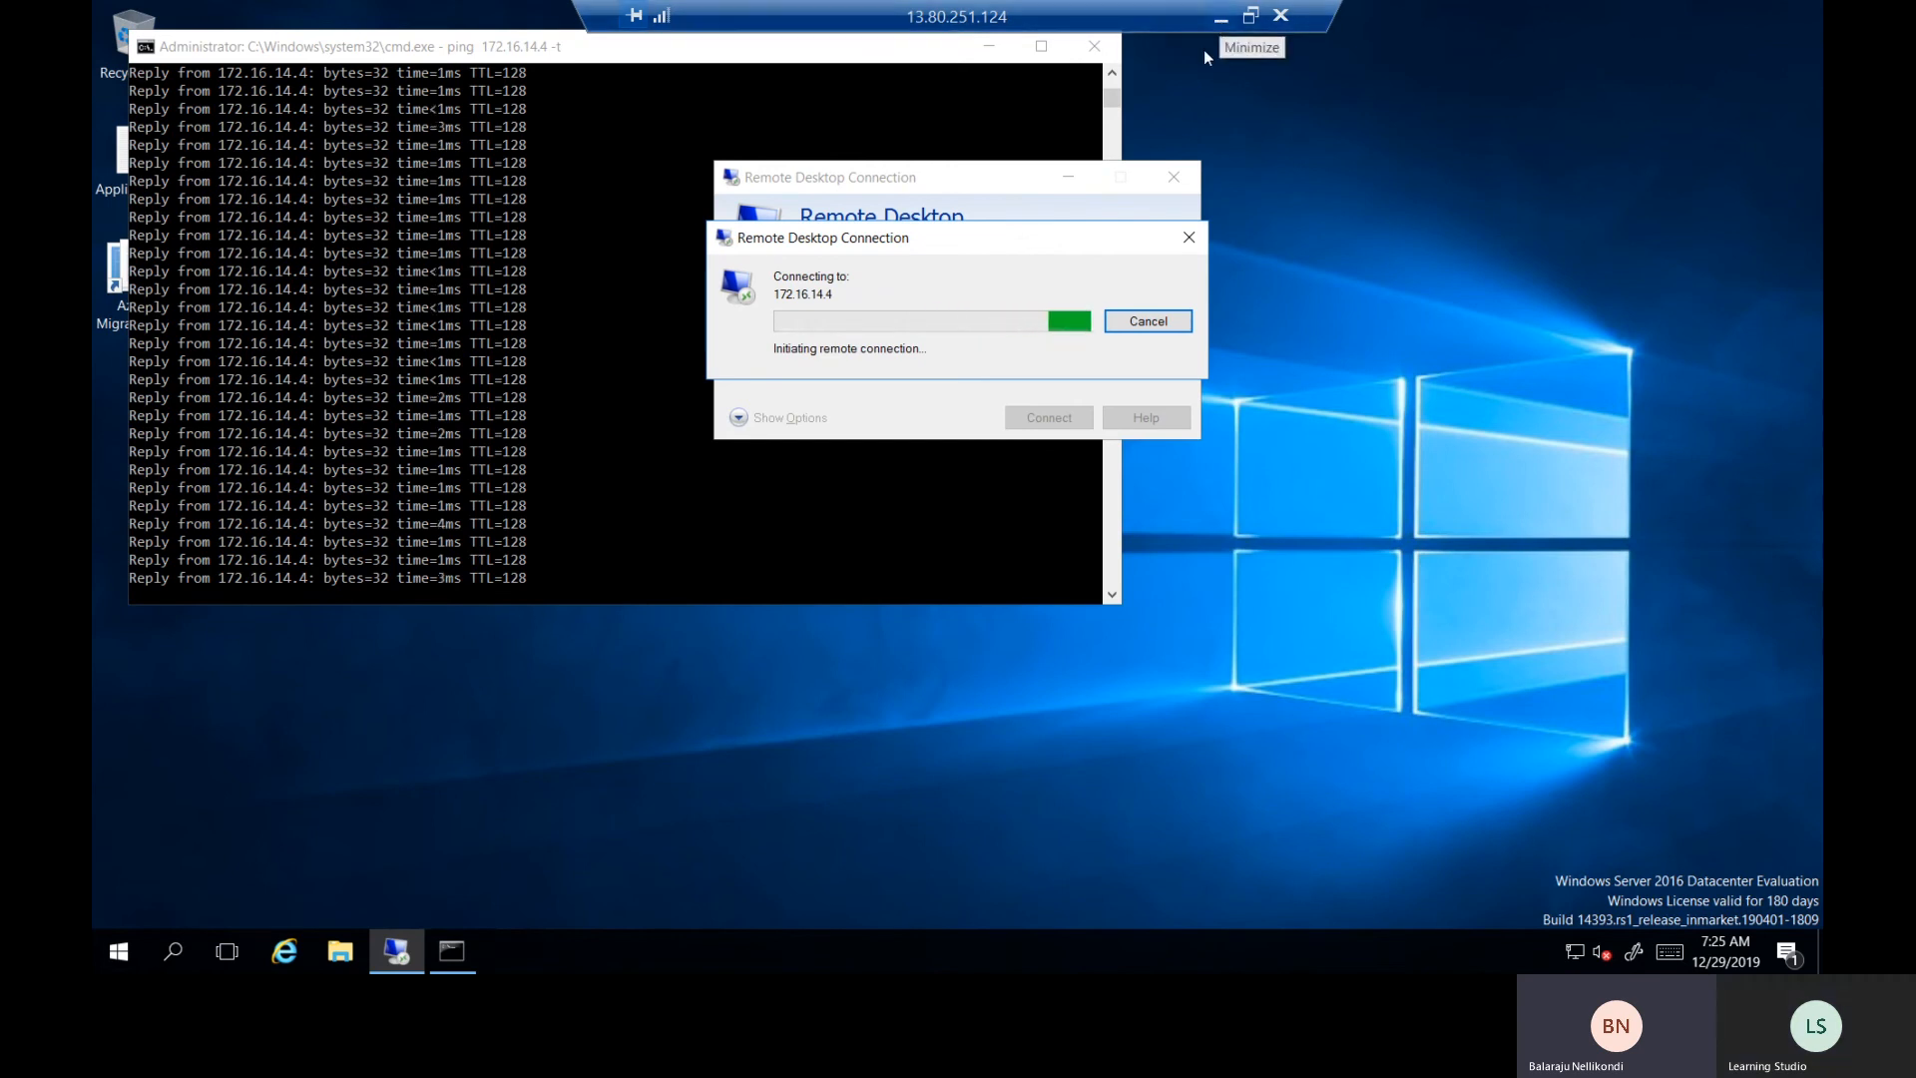
left_click_drag(990, 254, 972, 464)
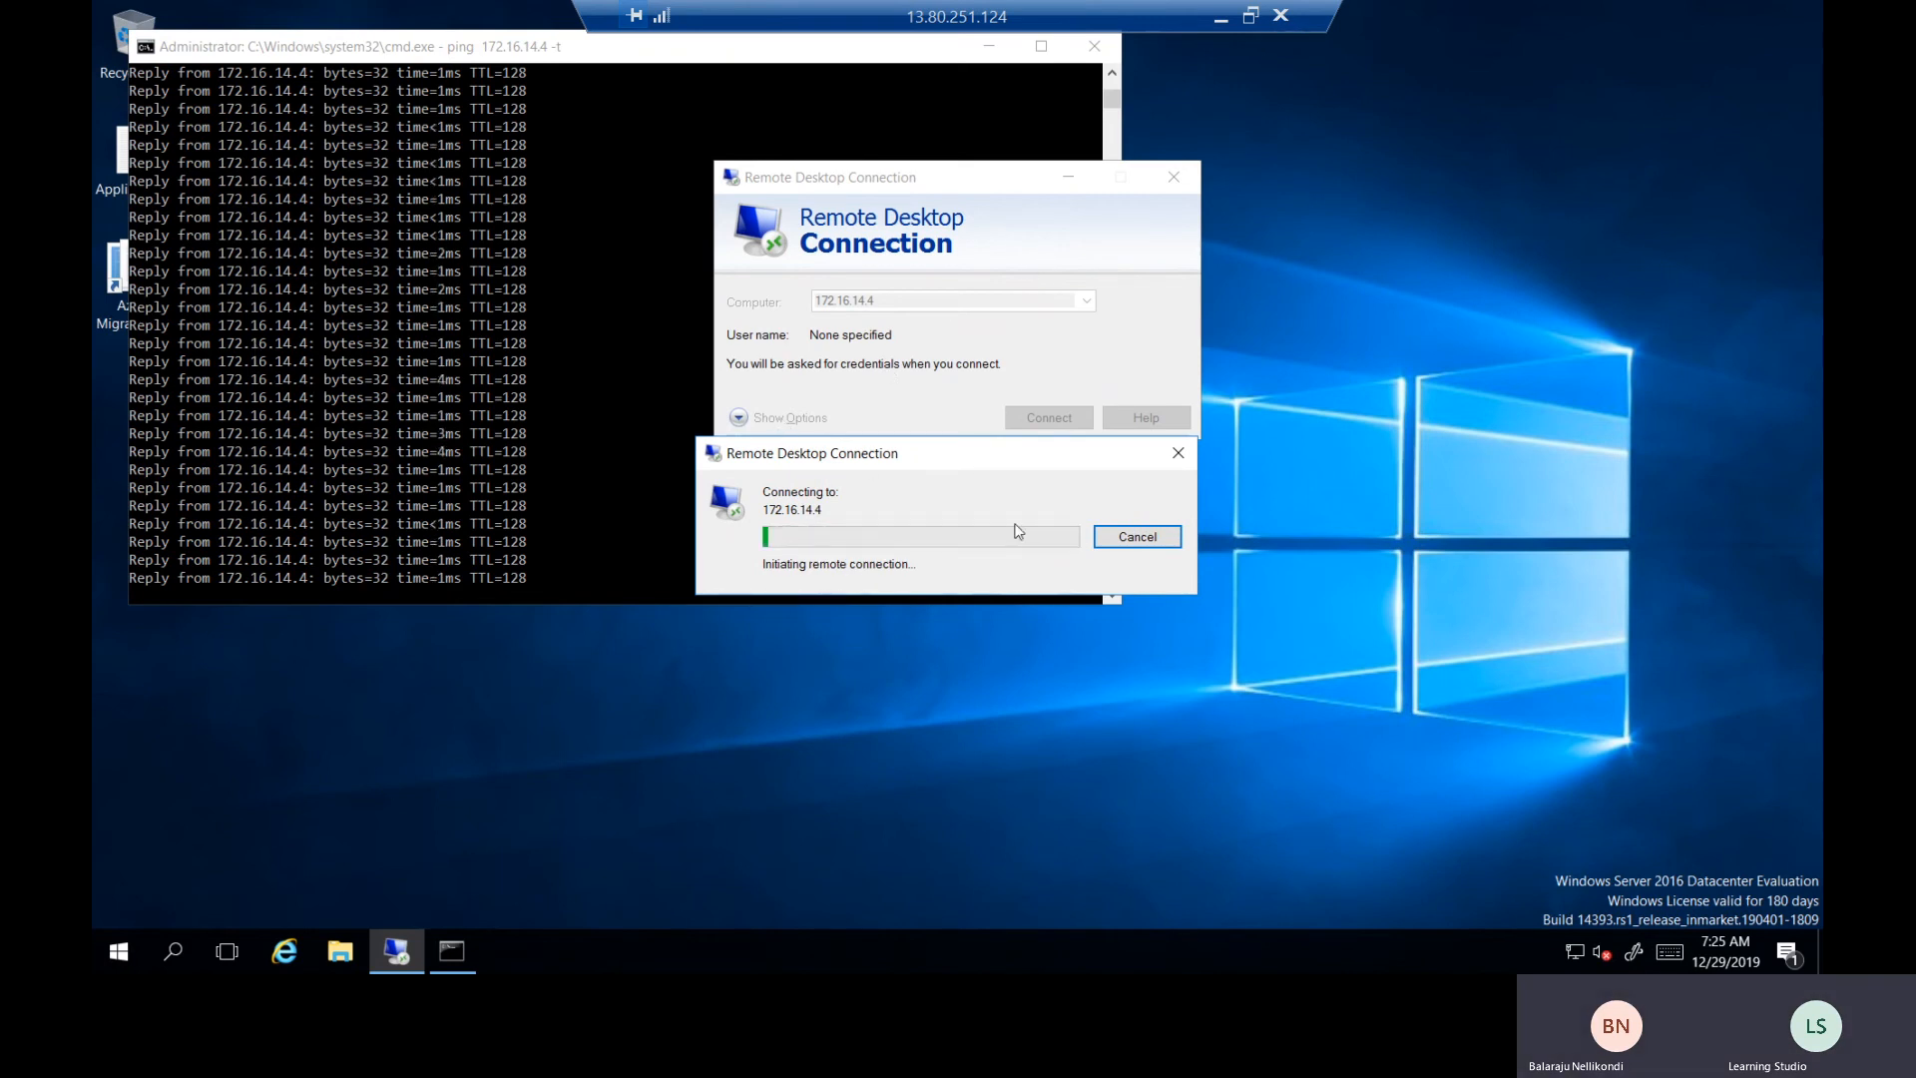
left_click(1135, 539)
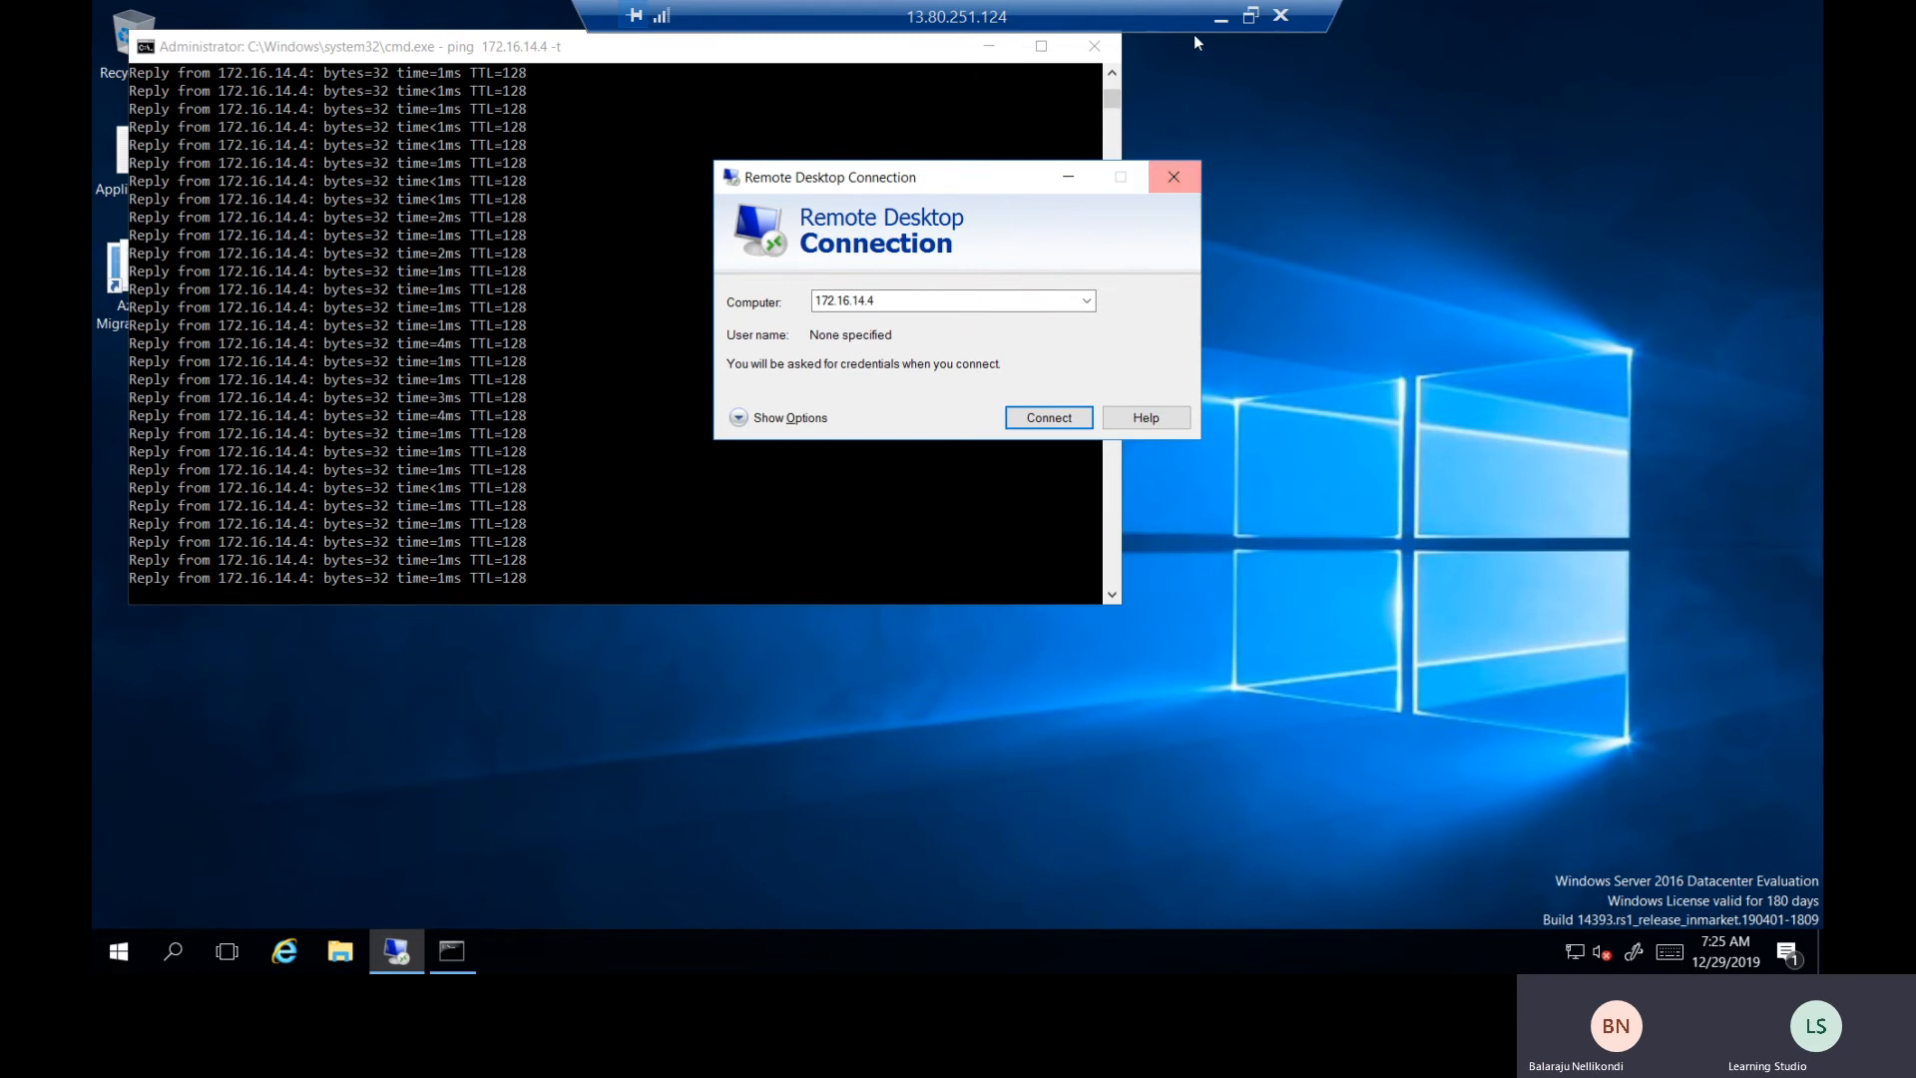
left_click(1219, 17)
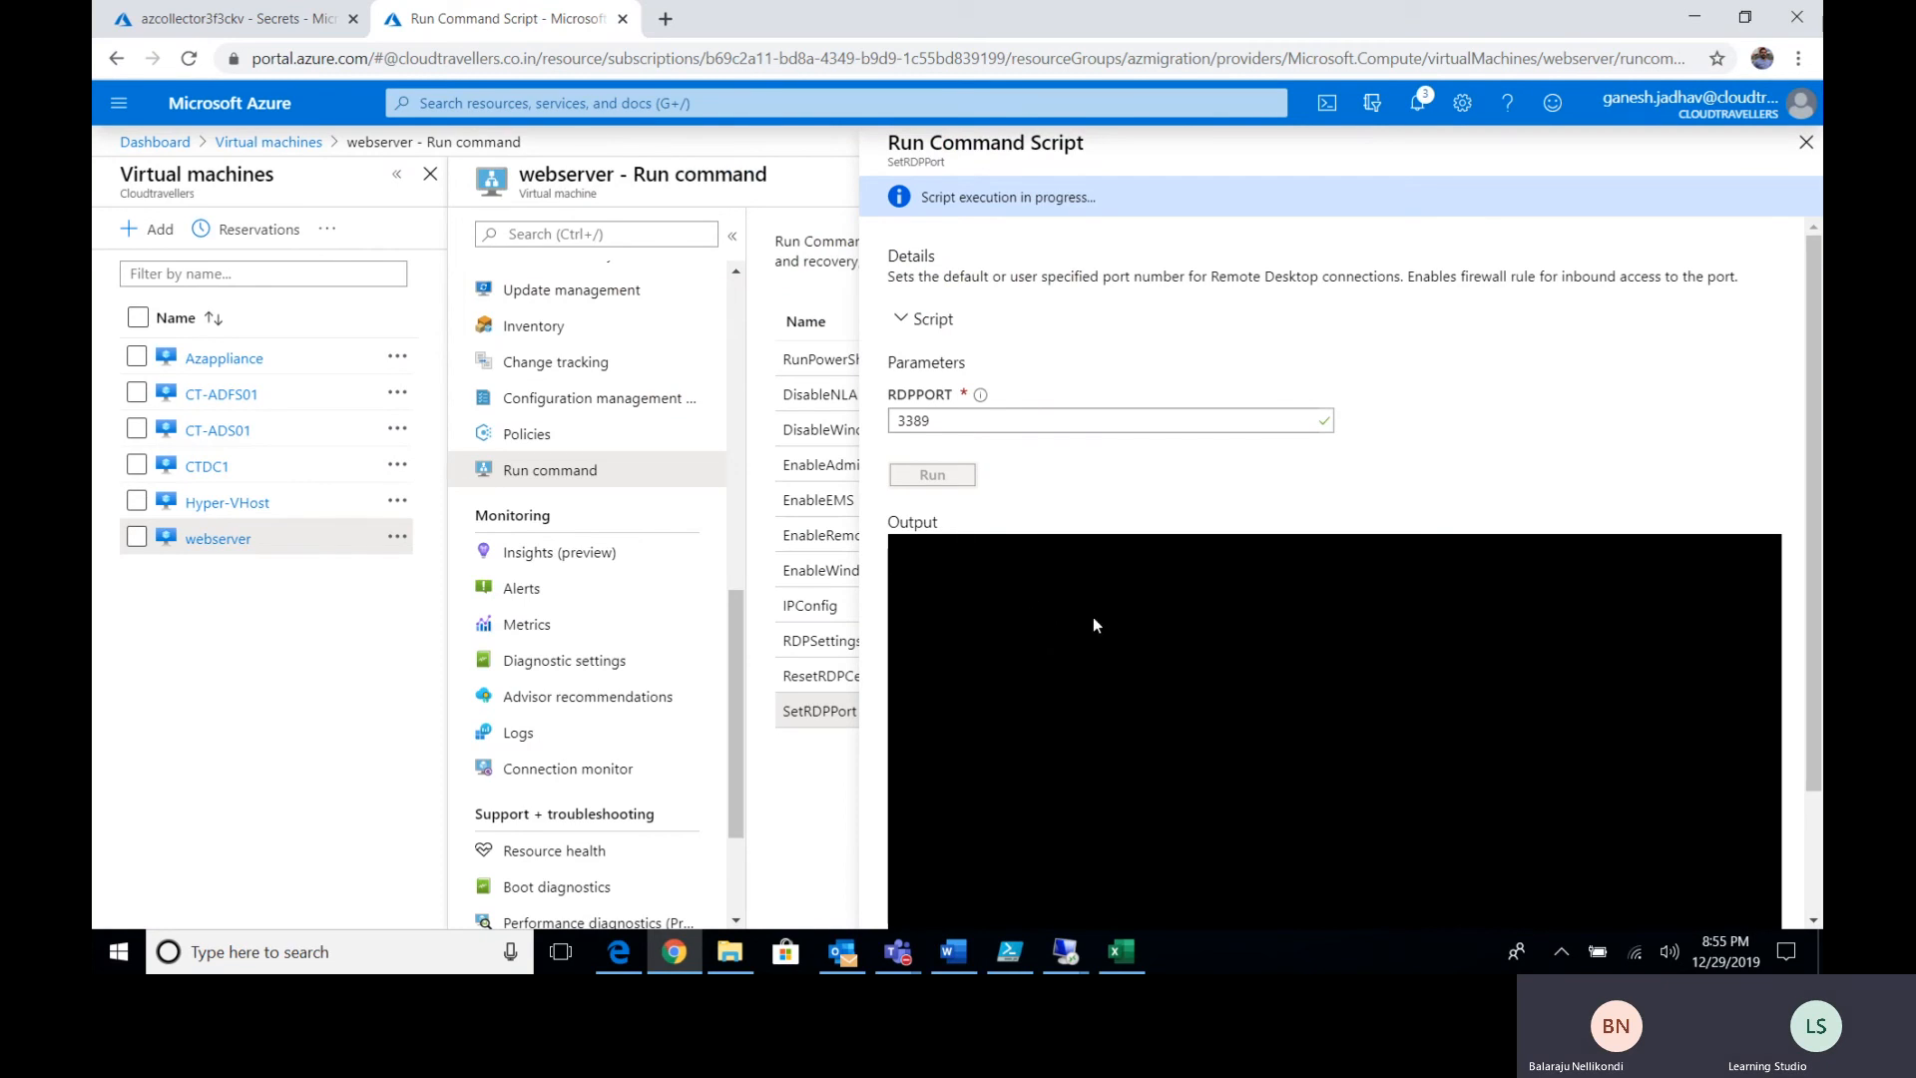
Check the SetRDPPort script output, and start another Remote Desktop attempt to 172.16.14.4 from the 13.80.251.124 session.
scroll(1777, 599, "down", 2)
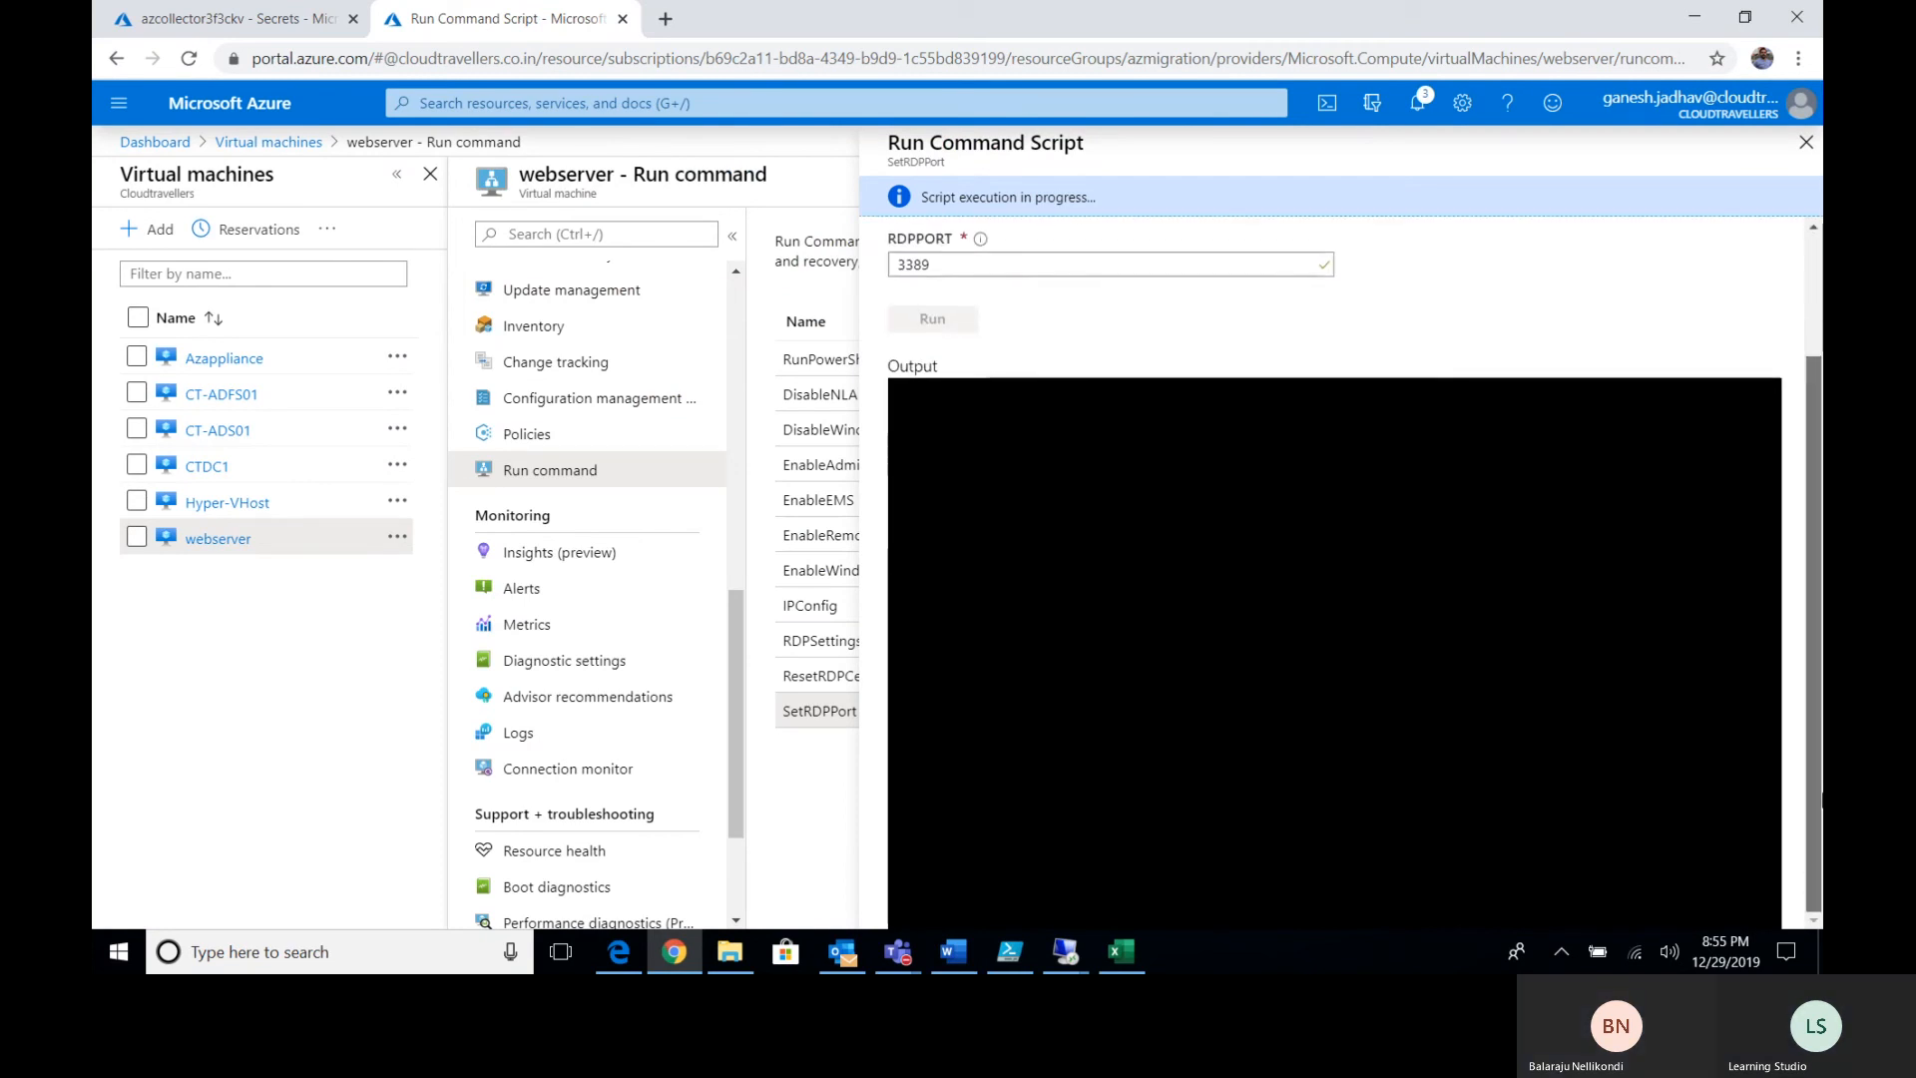
scroll(1784, 537, "up", 2)
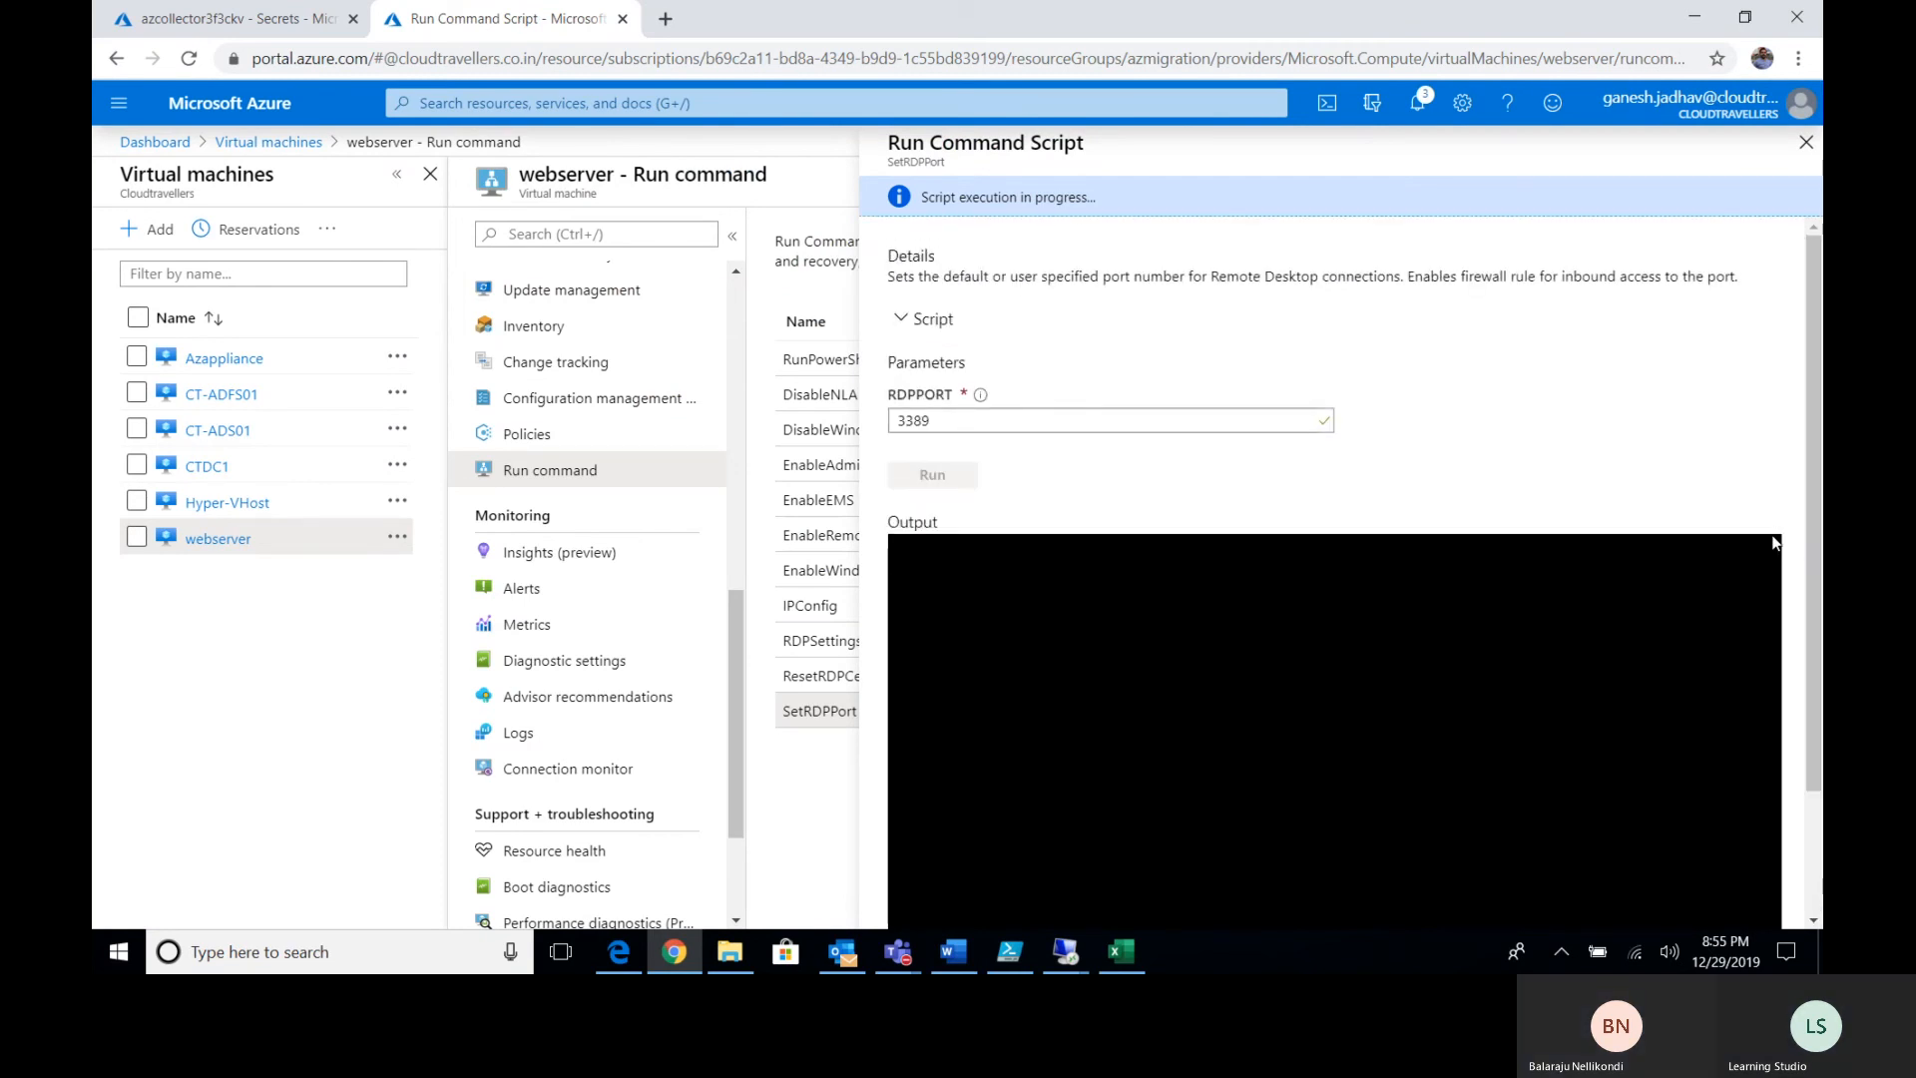
mouse_move(1066, 951)
left_click(910, 835)
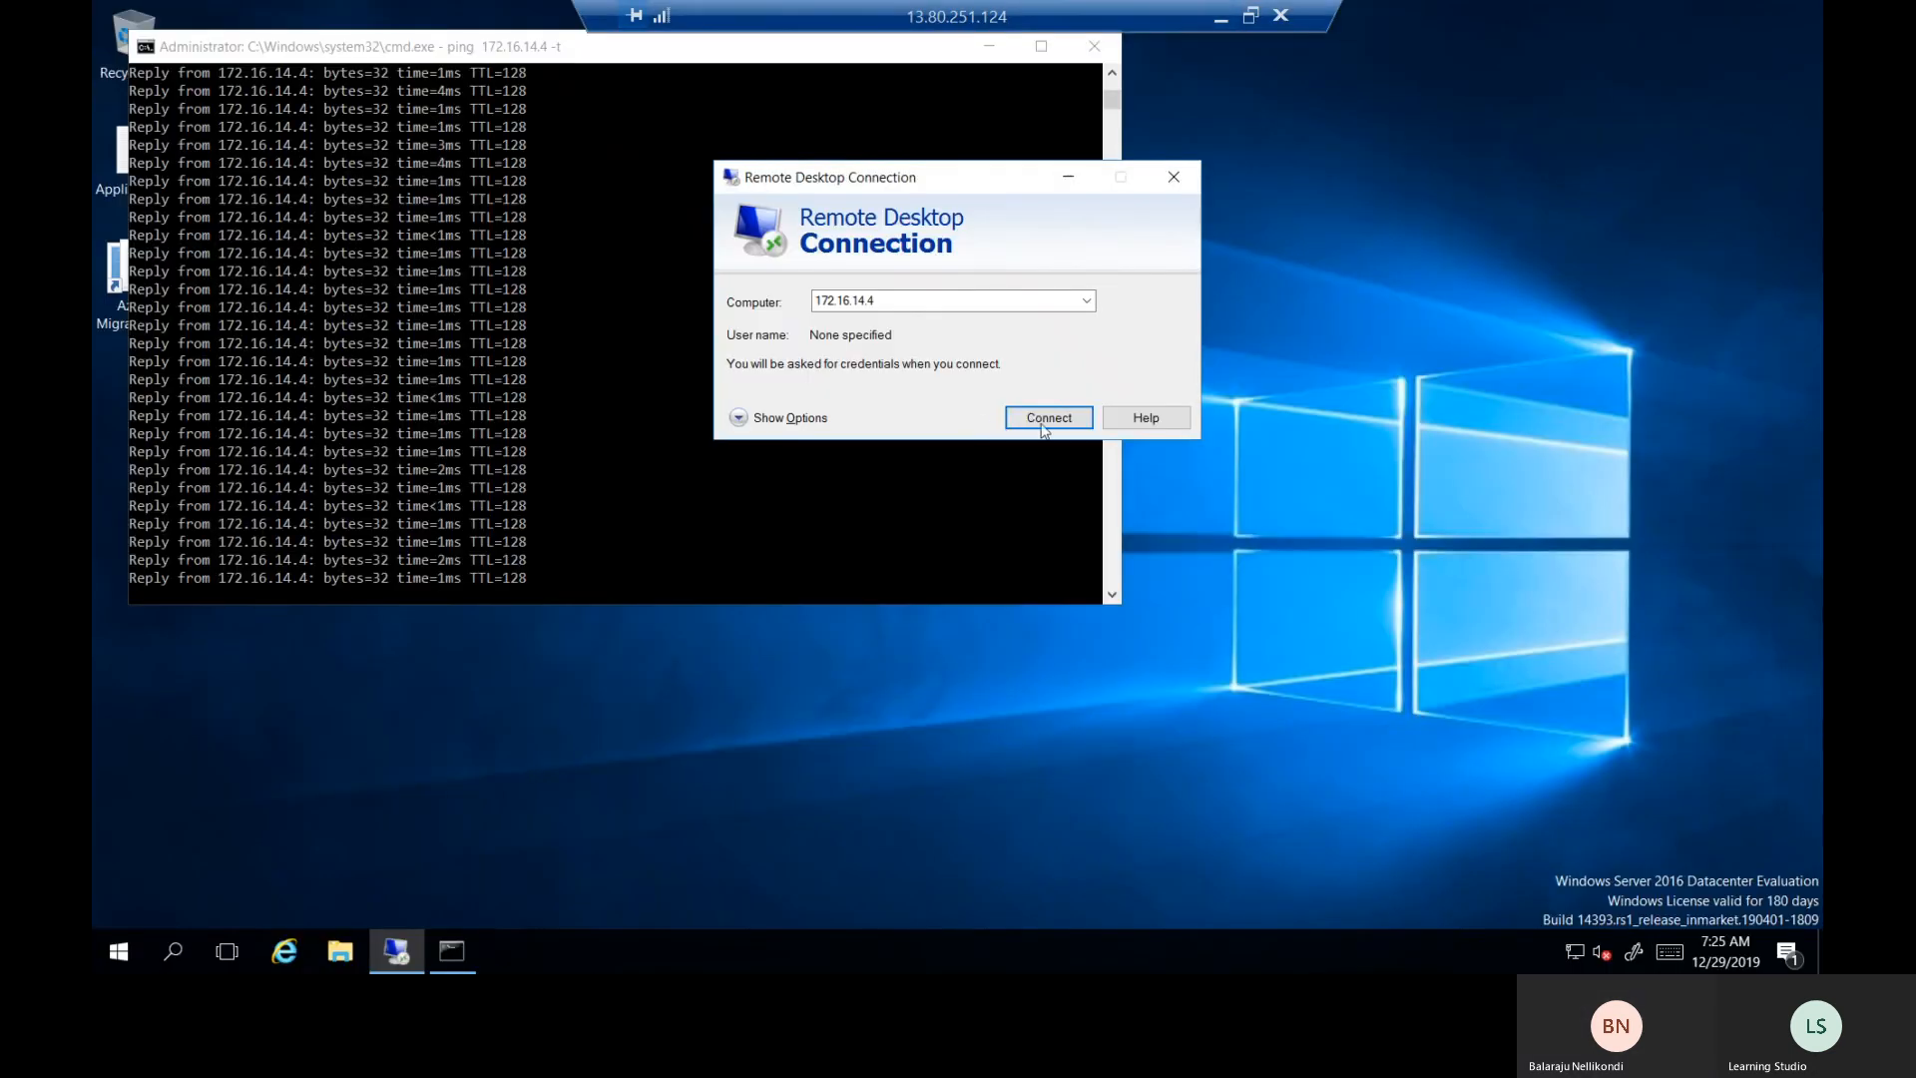
left_click(1044, 419)
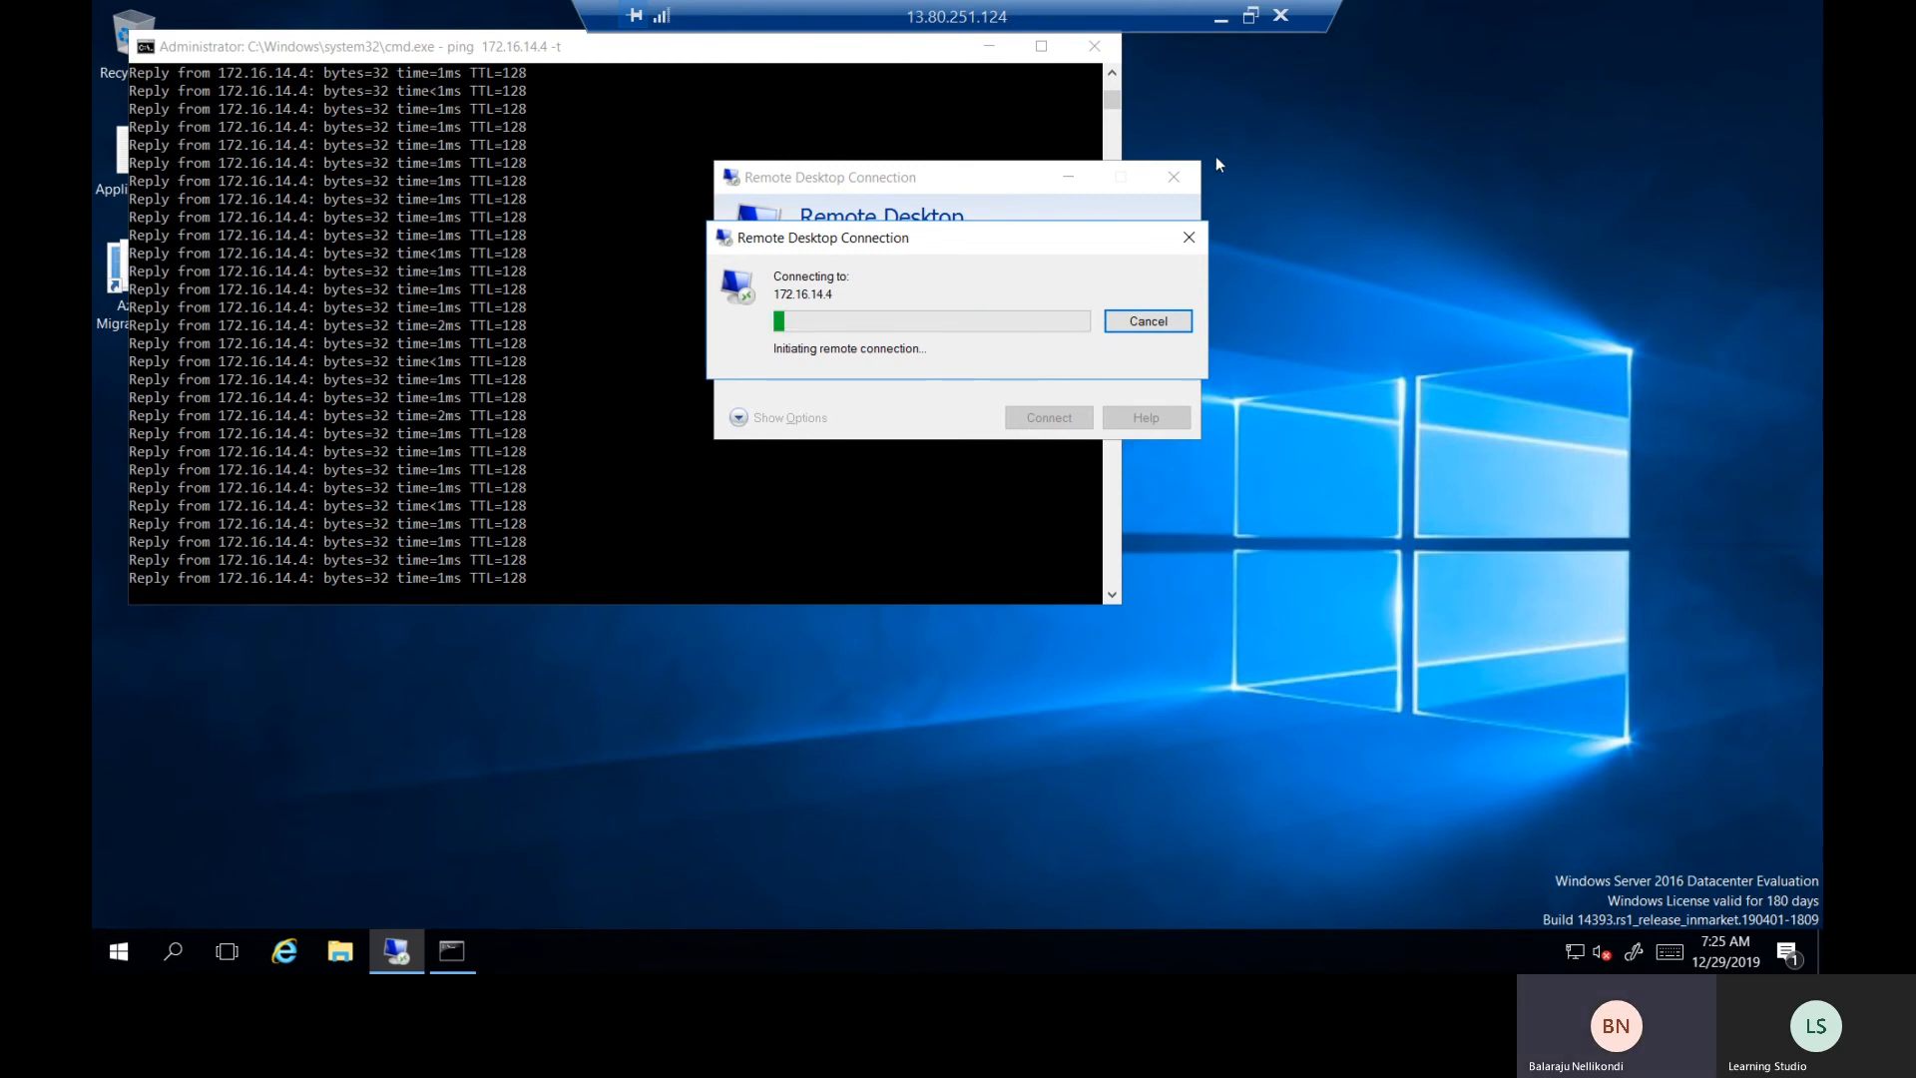
left_click(1220, 24)
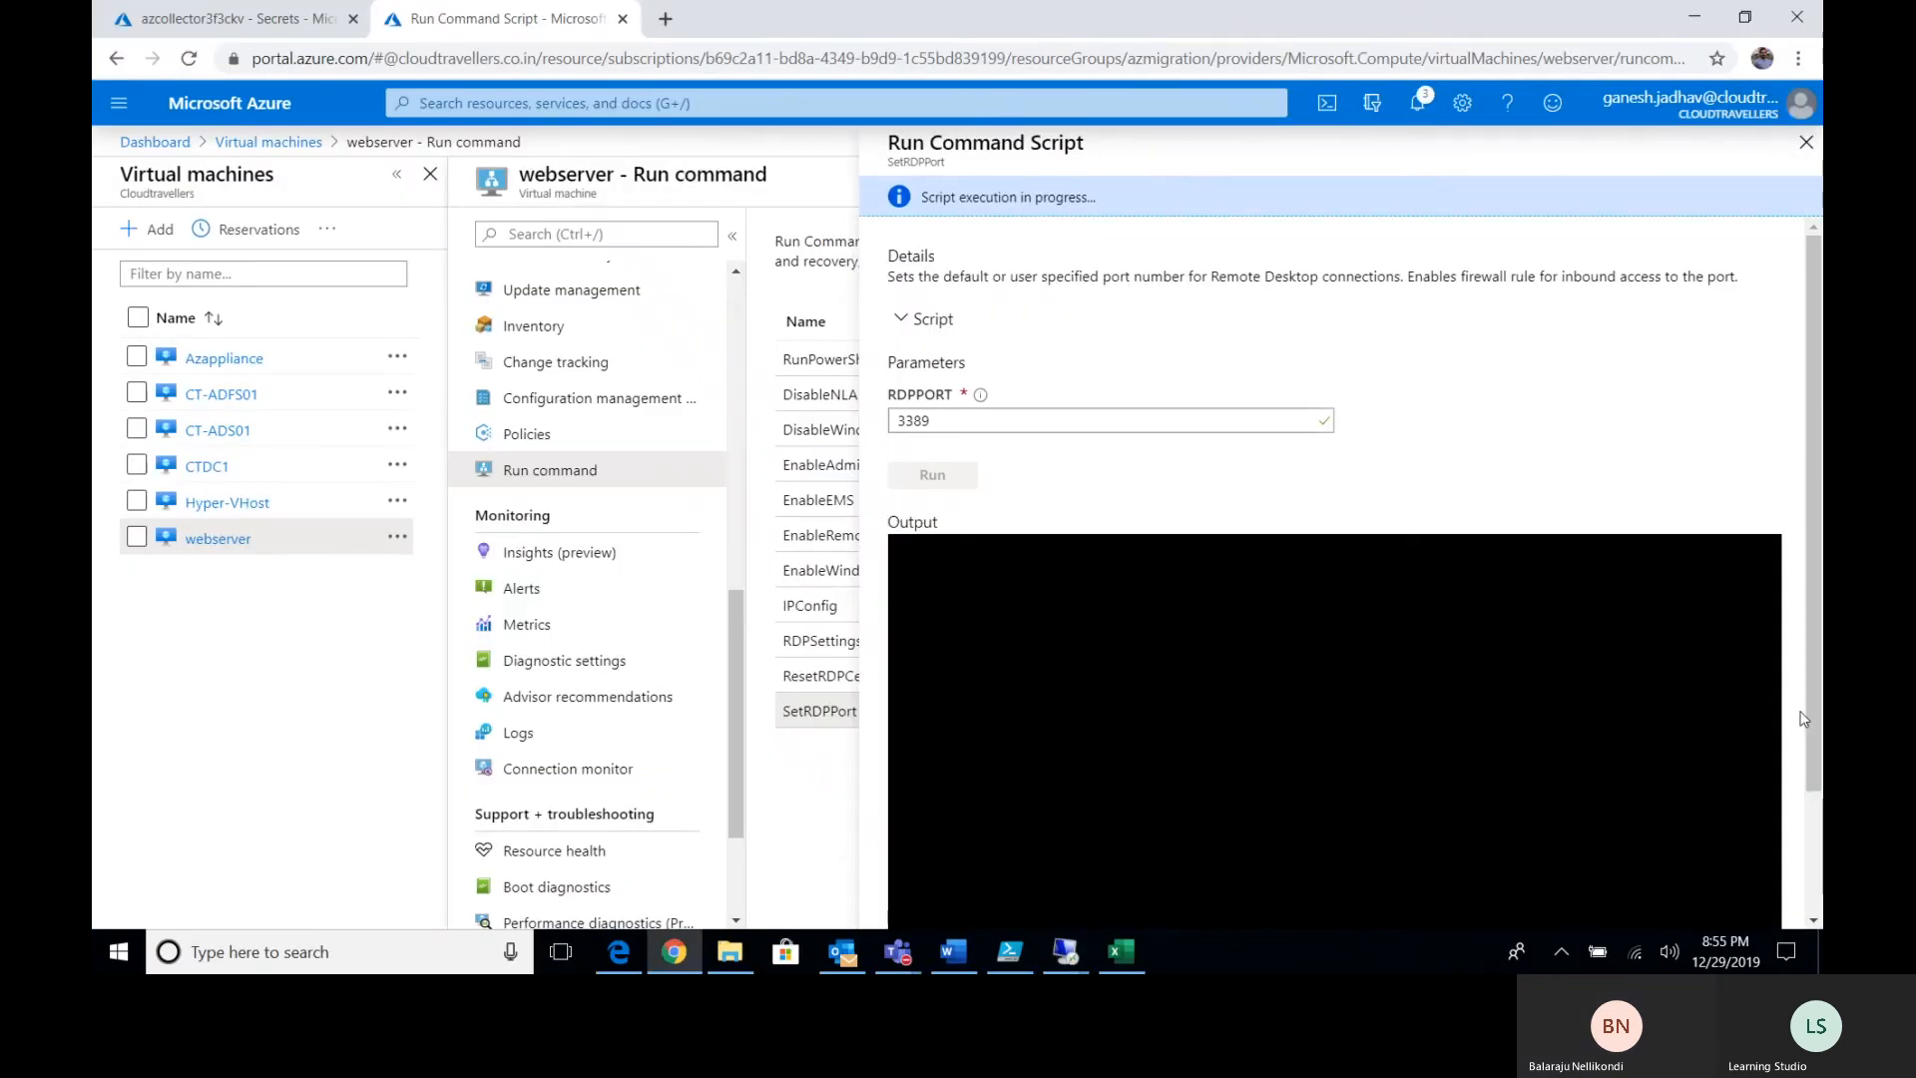
Recheck the SetRDPPort script output in the portal and close the script details.
scroll(1805, 718, "down", 2)
scroll(1769, 637, "up", 2)
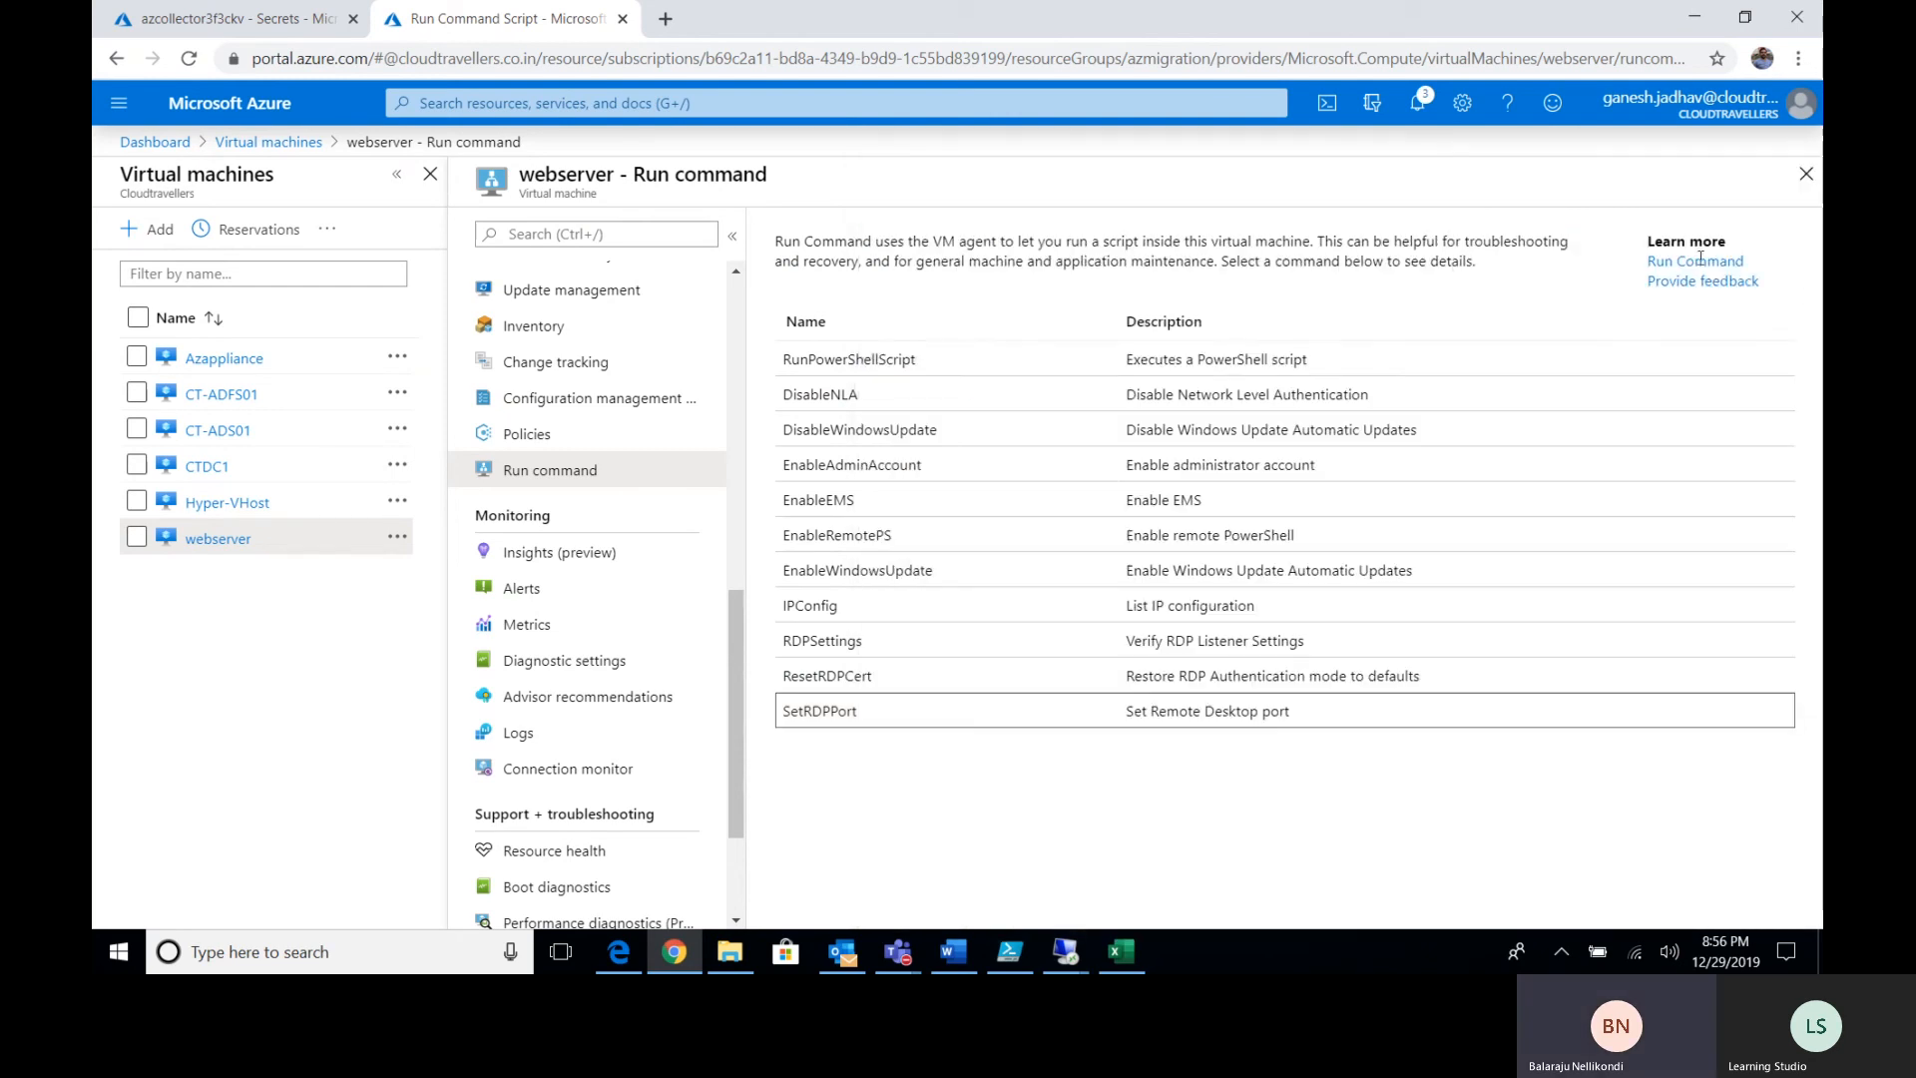
left_click(1806, 142)
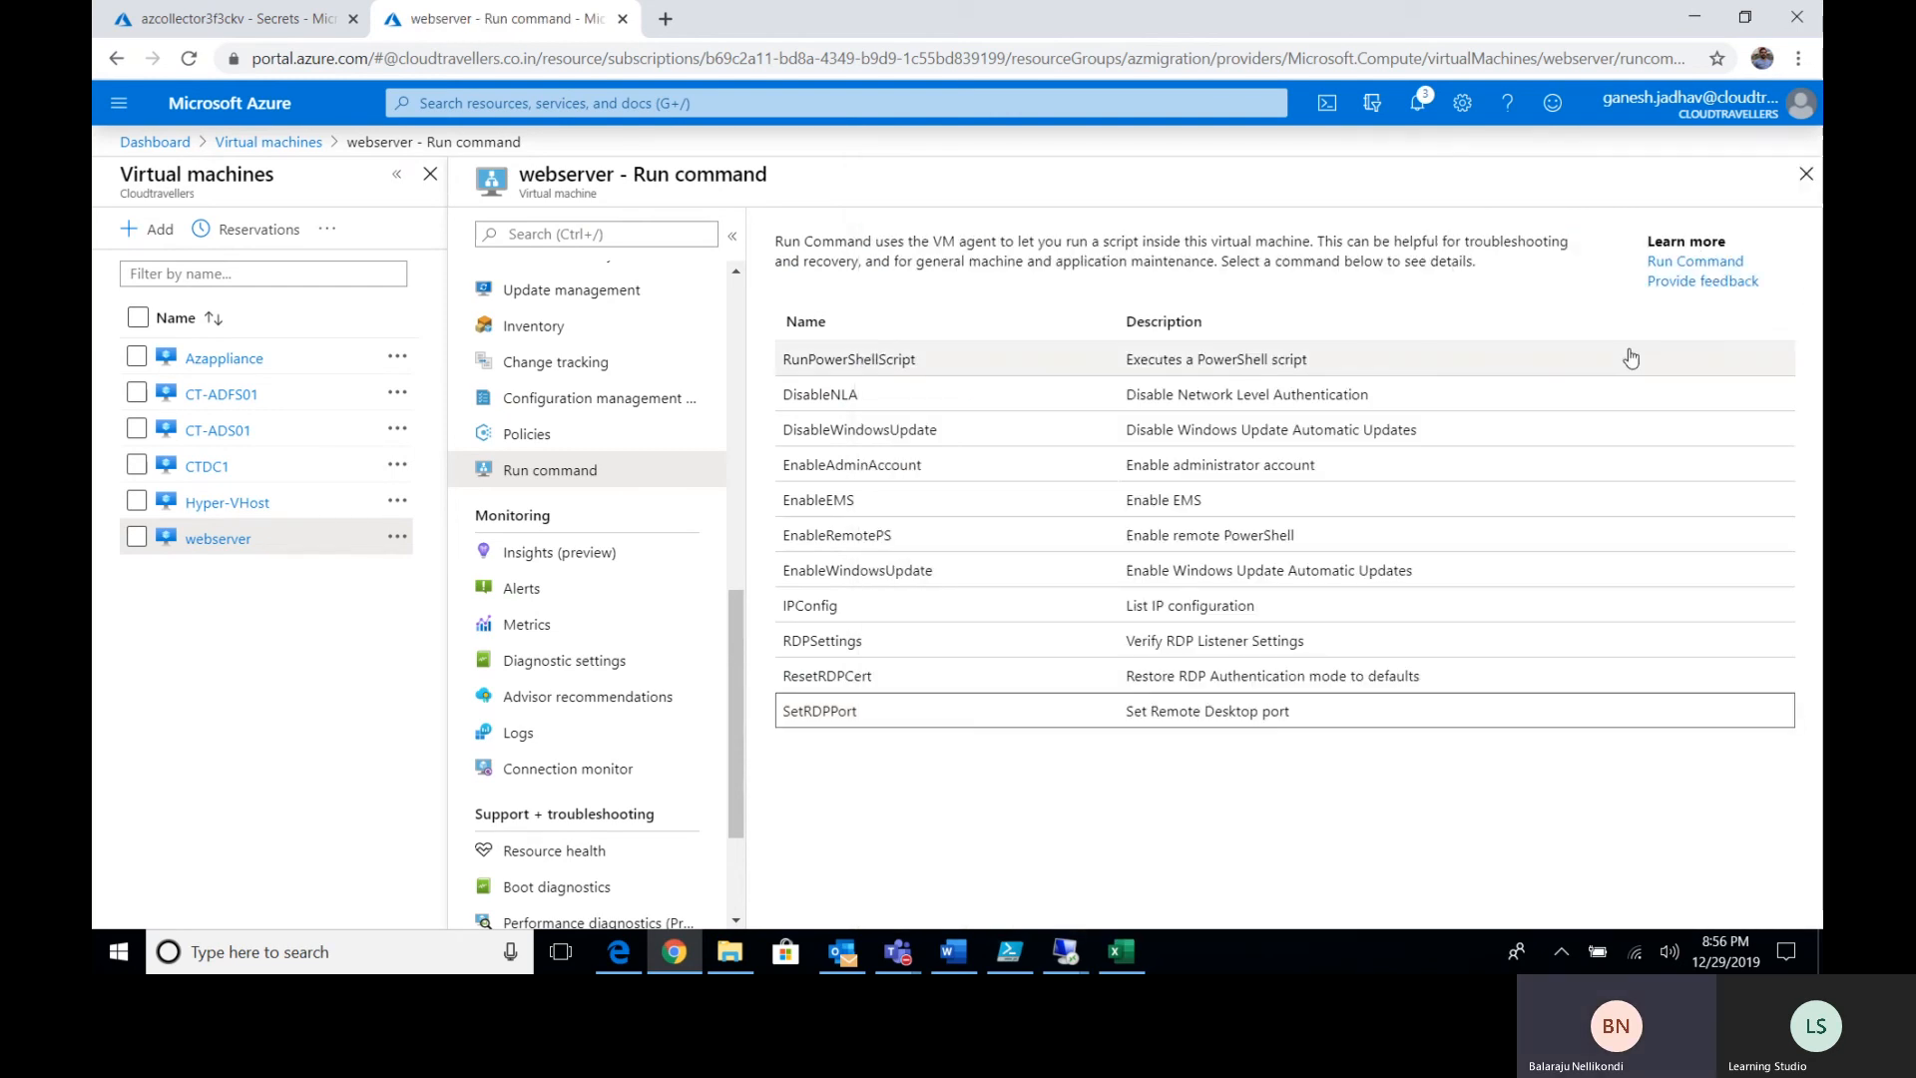
Expand and run the RDPSettings script on the webserver, and check the SetRDPPort command's execution status.
left_click(1091, 643)
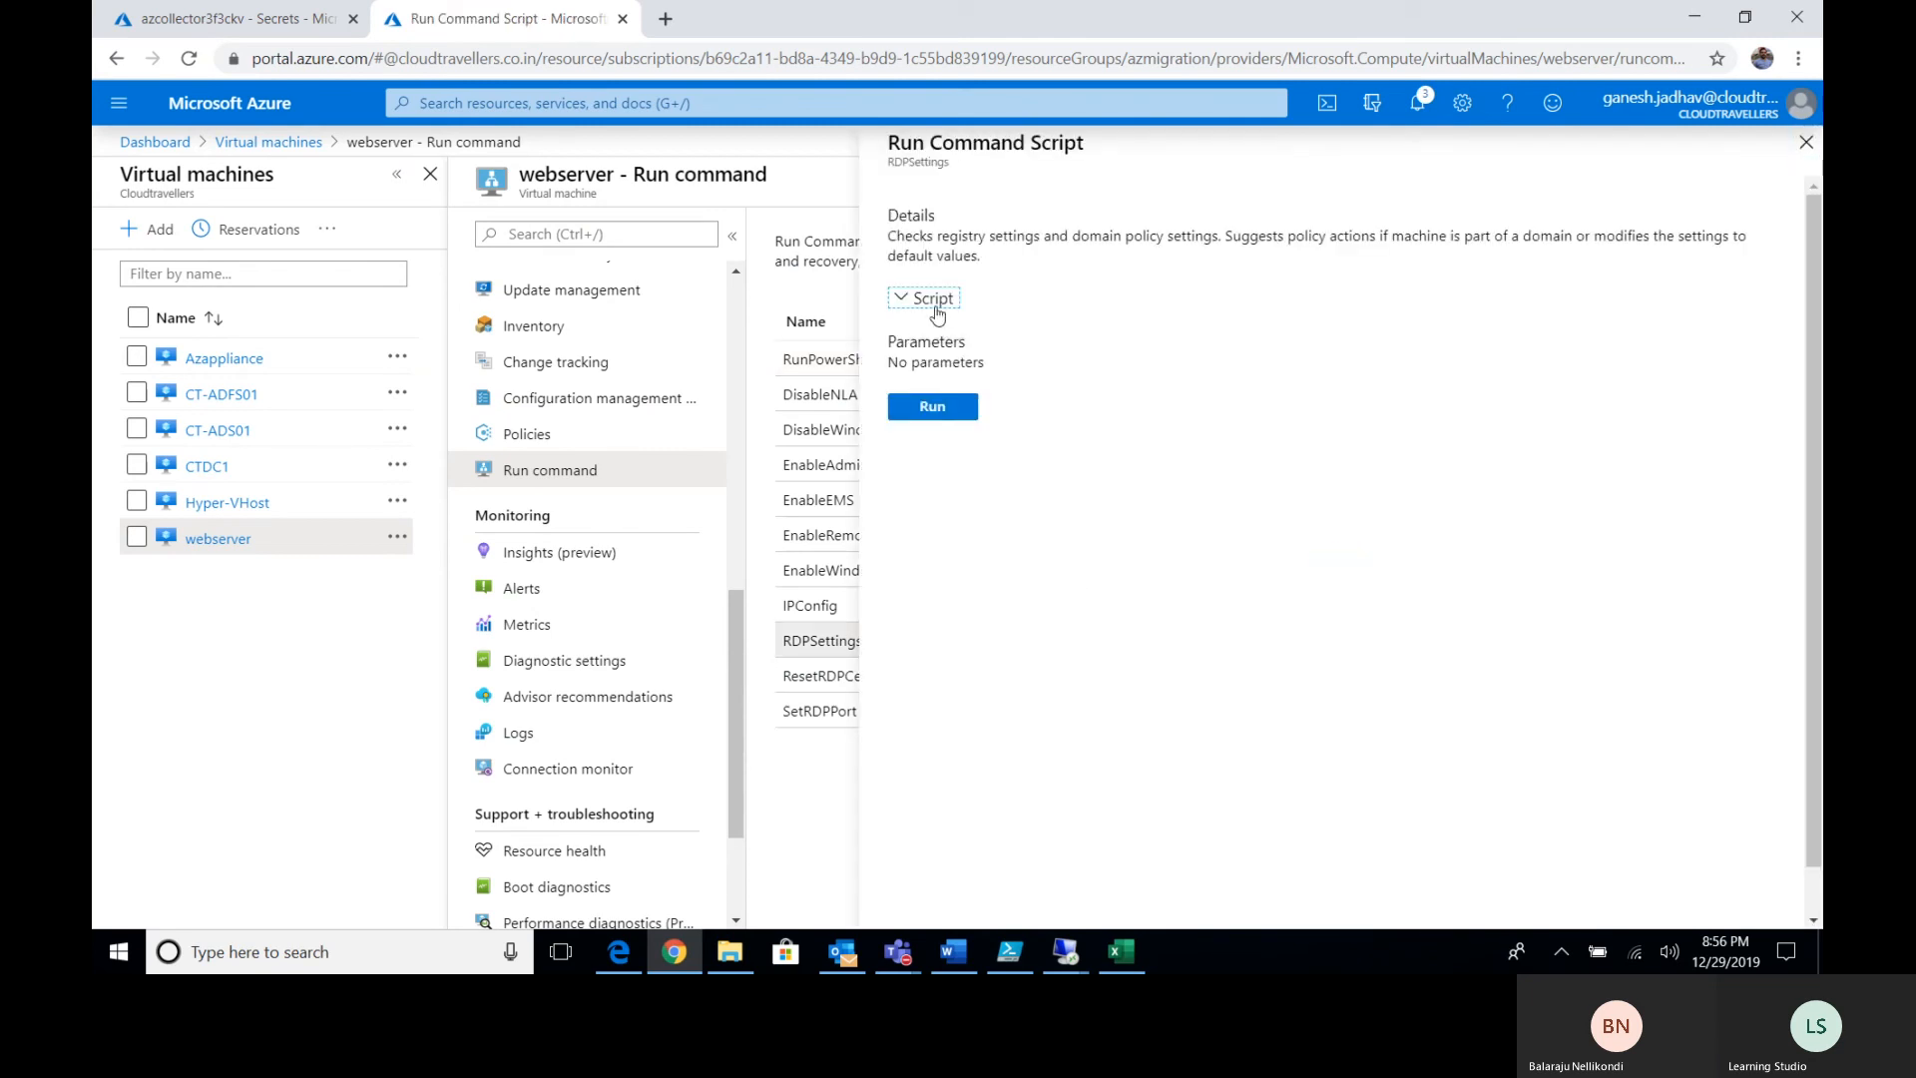
left_click(935, 301)
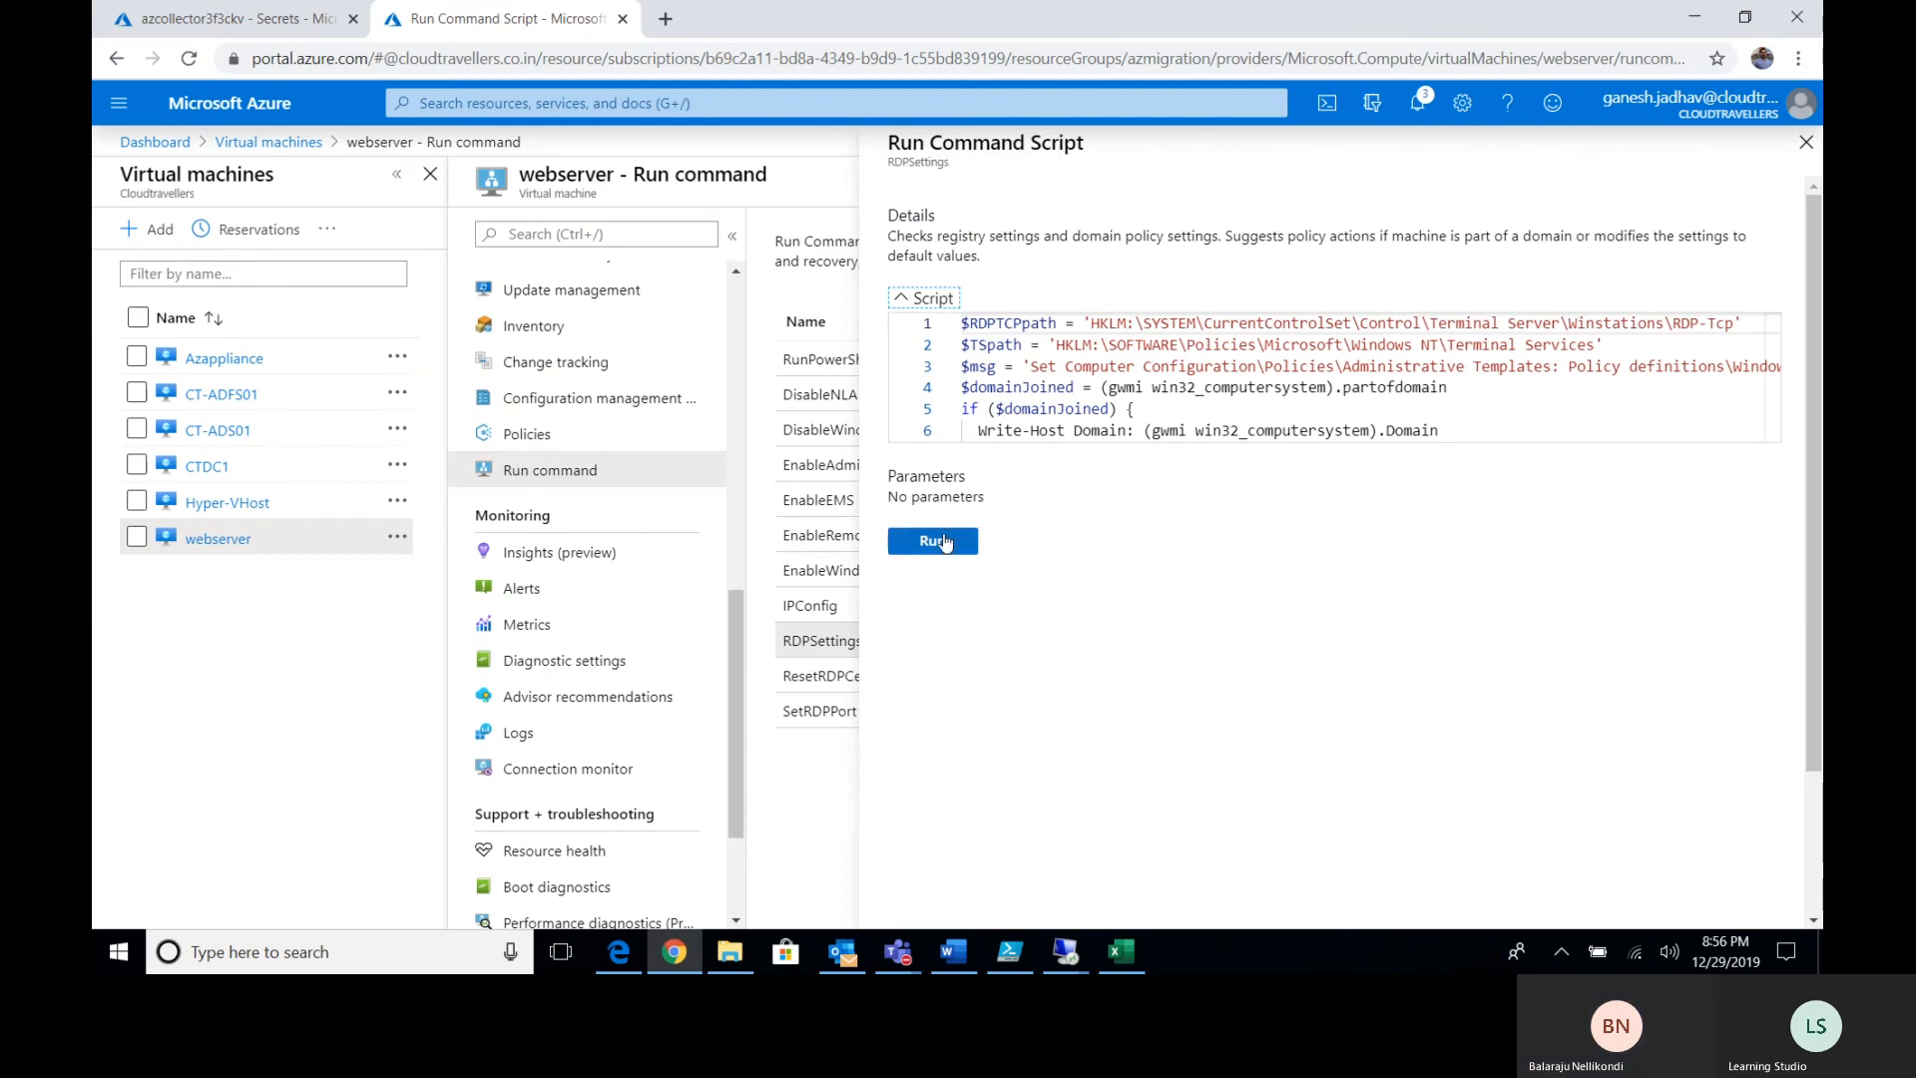
left_click(943, 540)
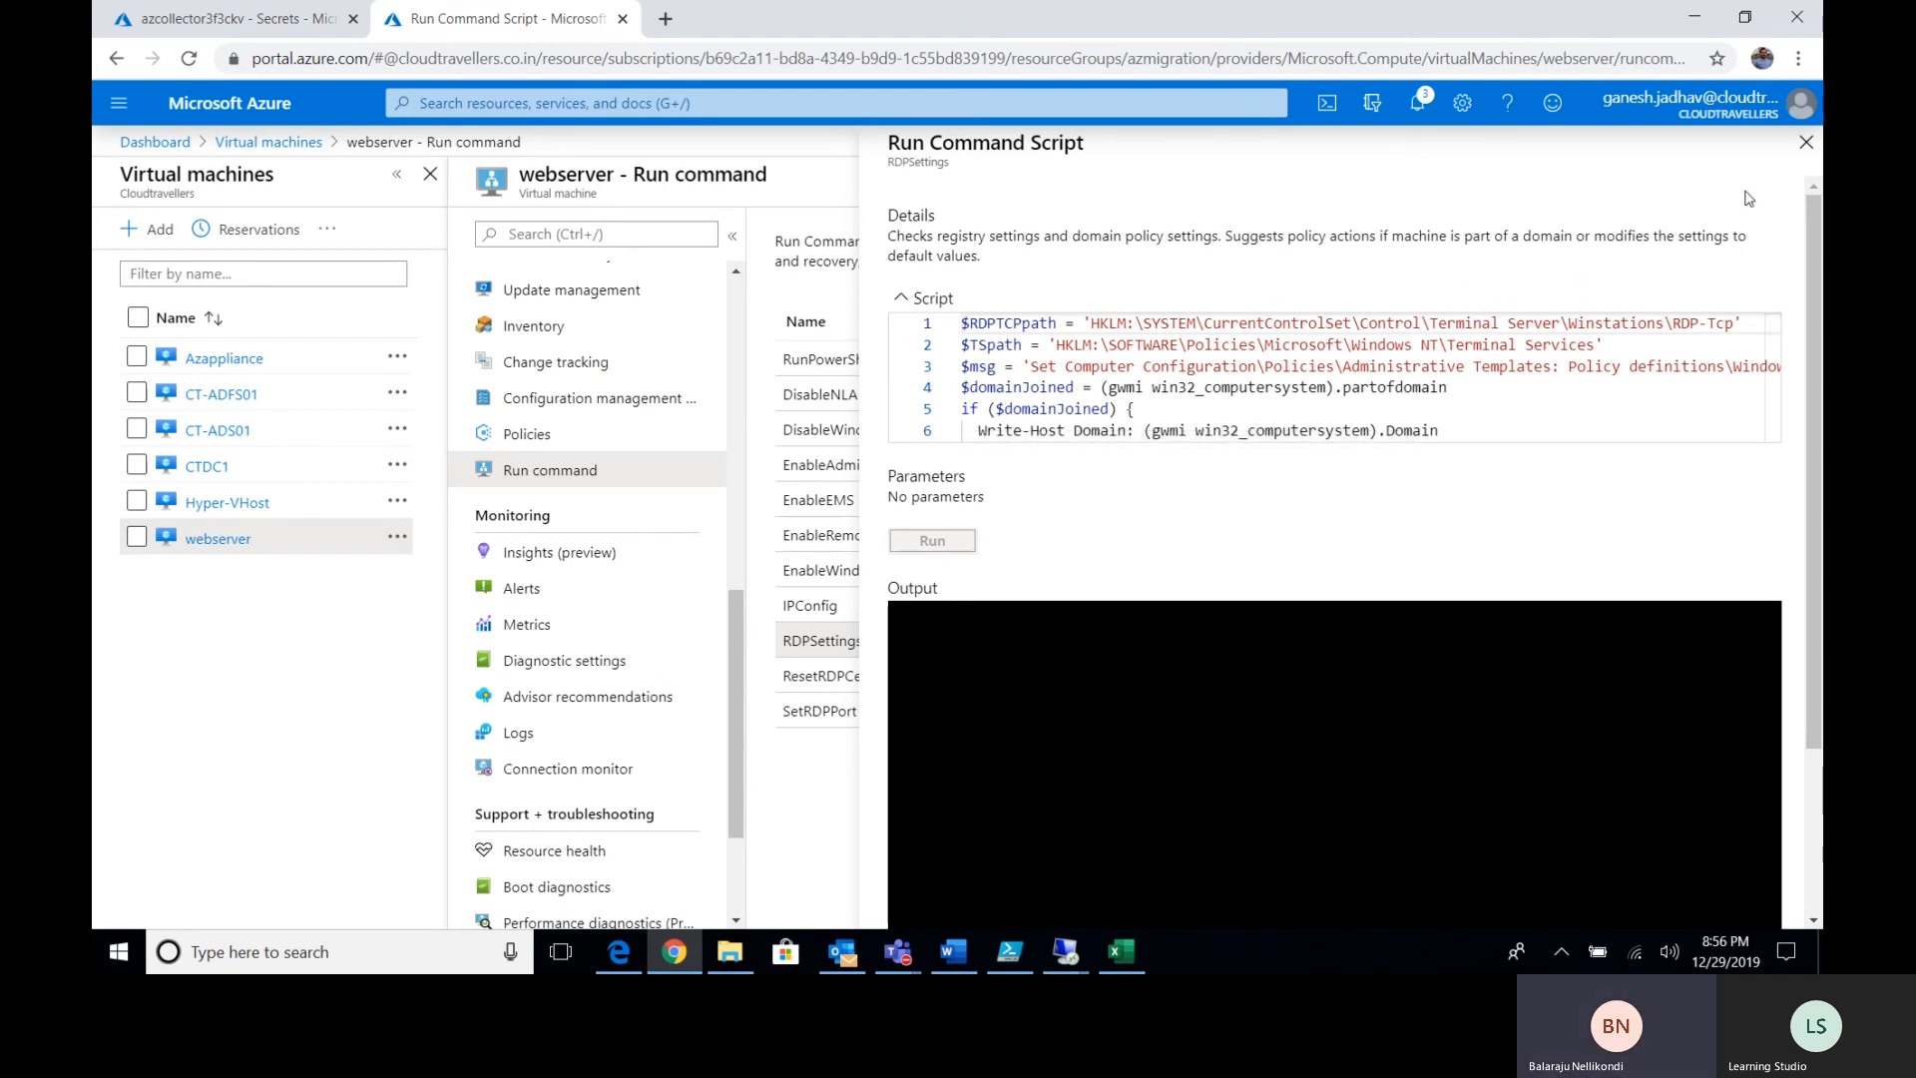
left_click(1806, 141)
left_click(1025, 711)
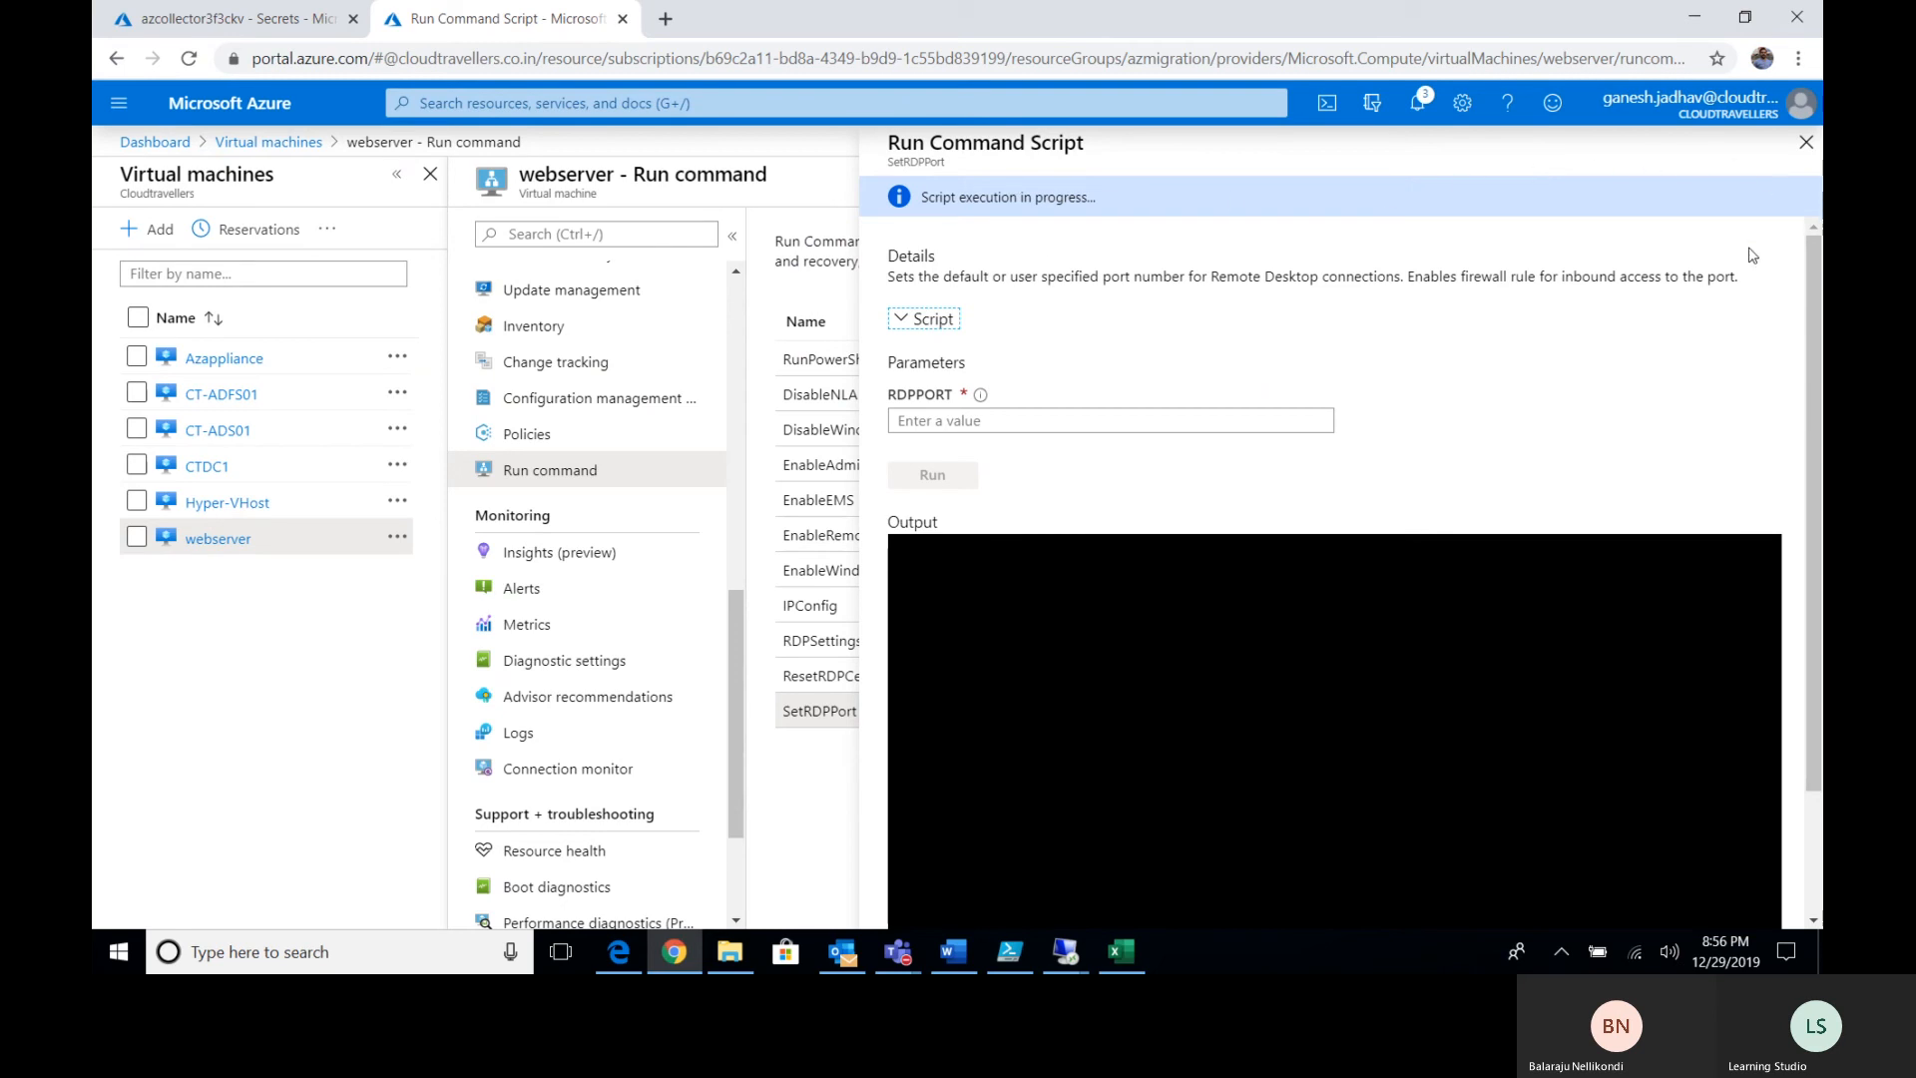
left_click(1806, 142)
Return to the 13.80.251.124 session, dismiss the connection error and retry Remote Desktop to 172.16.14.4.
left_click(1068, 953)
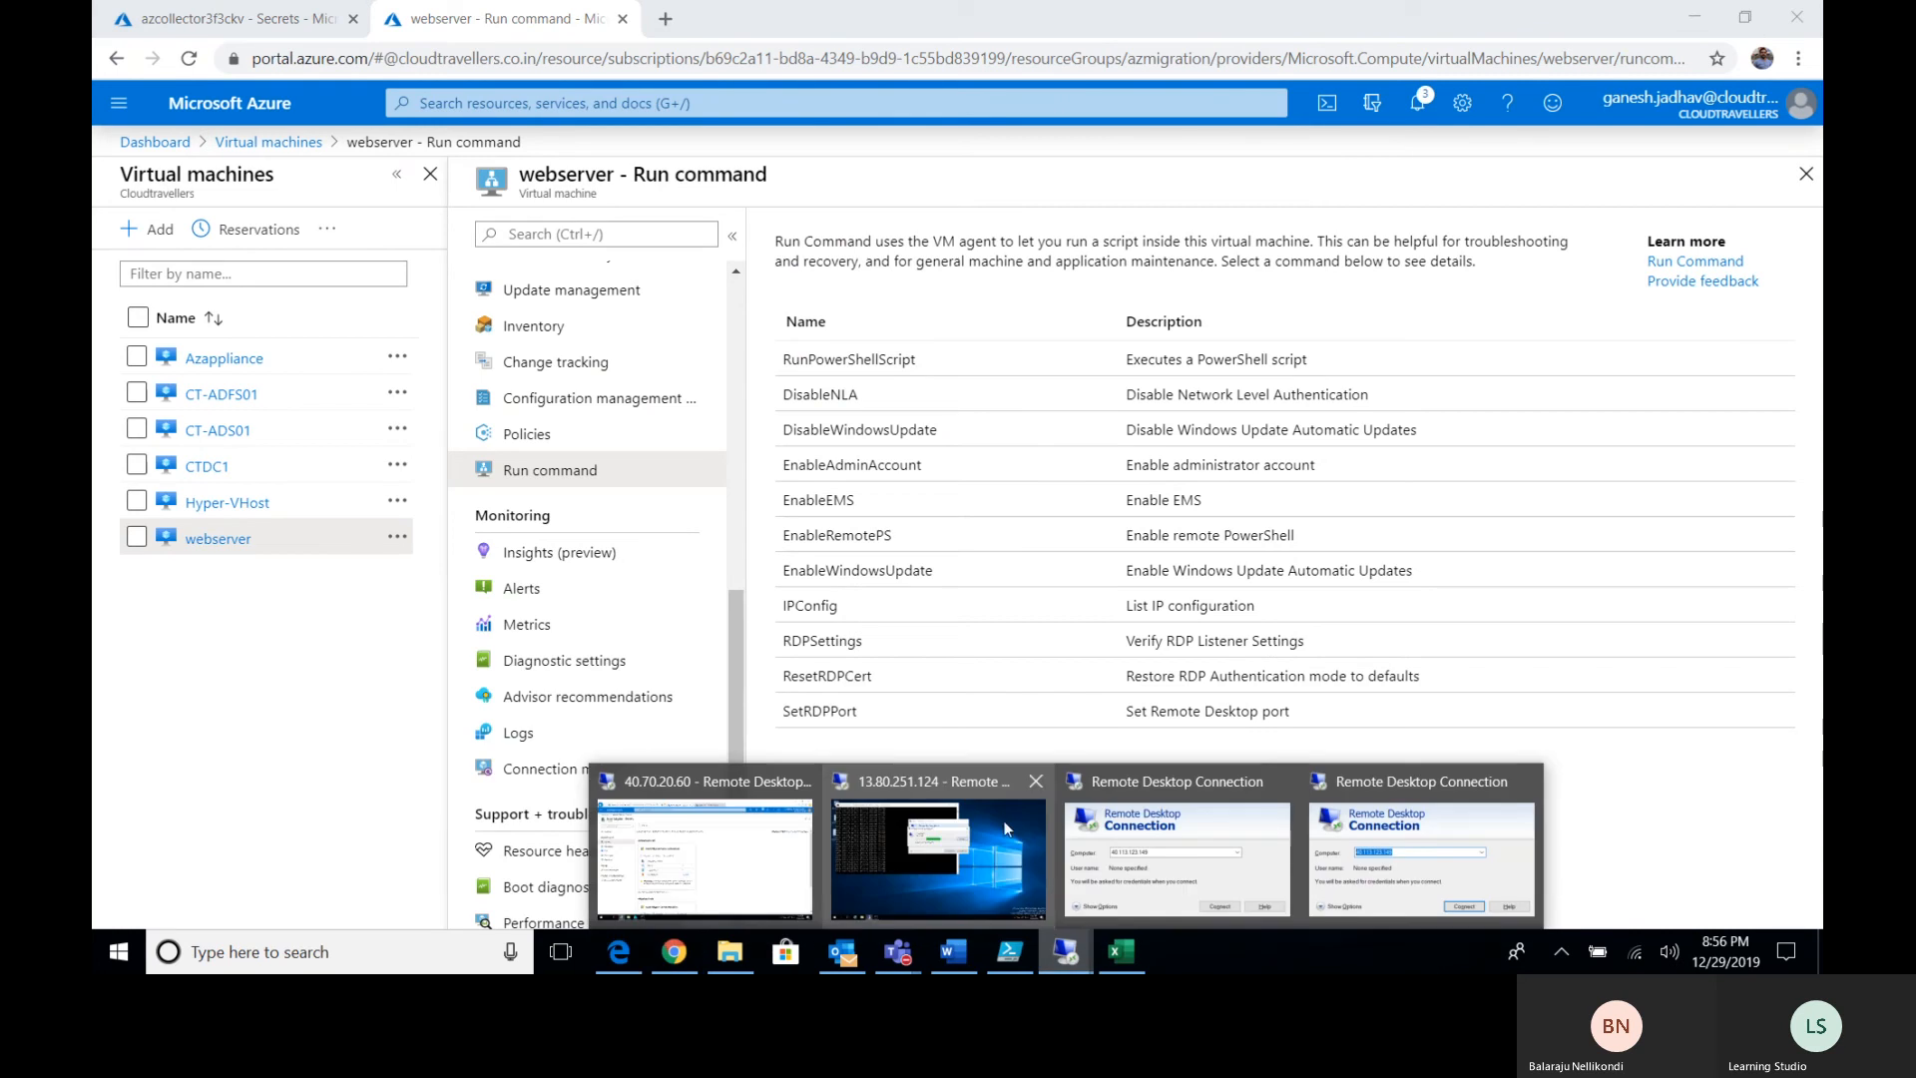
left_click(908, 799)
left_click(1125, 531)
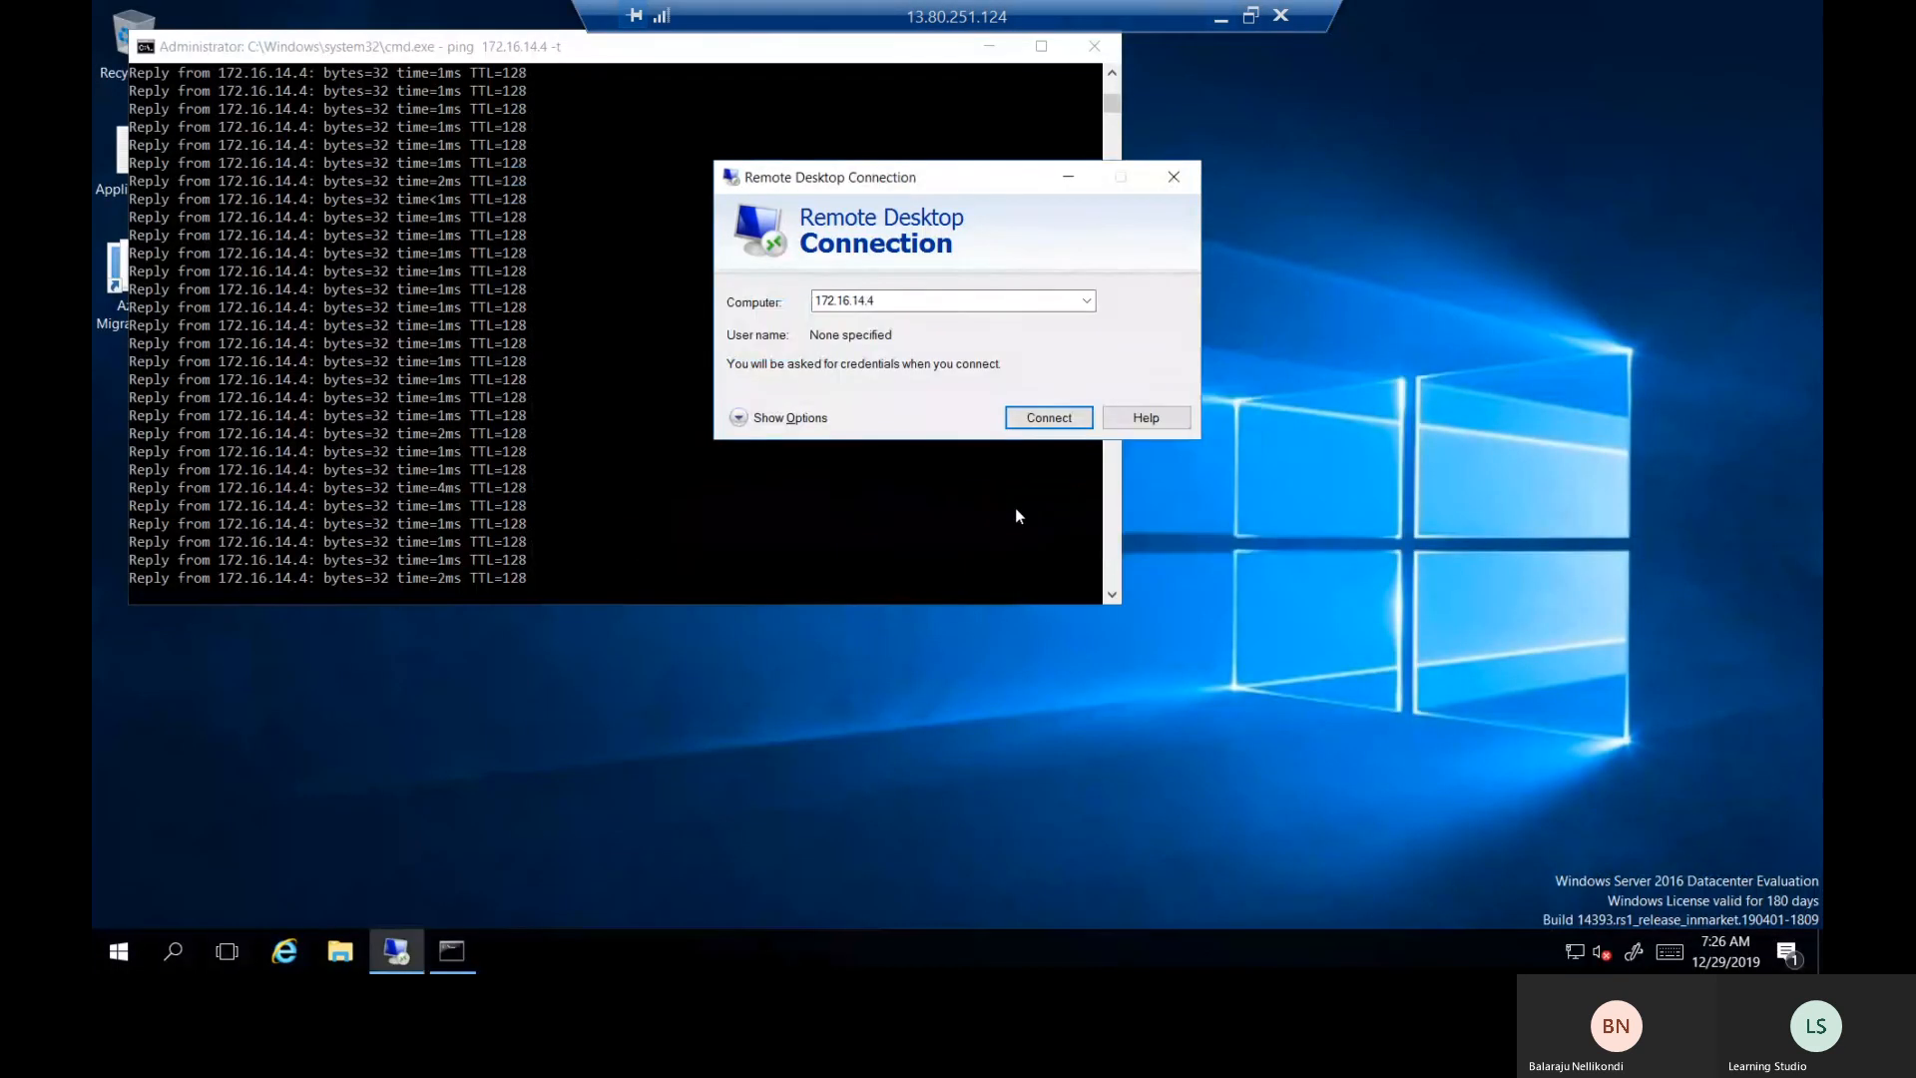
left_click(1011, 424)
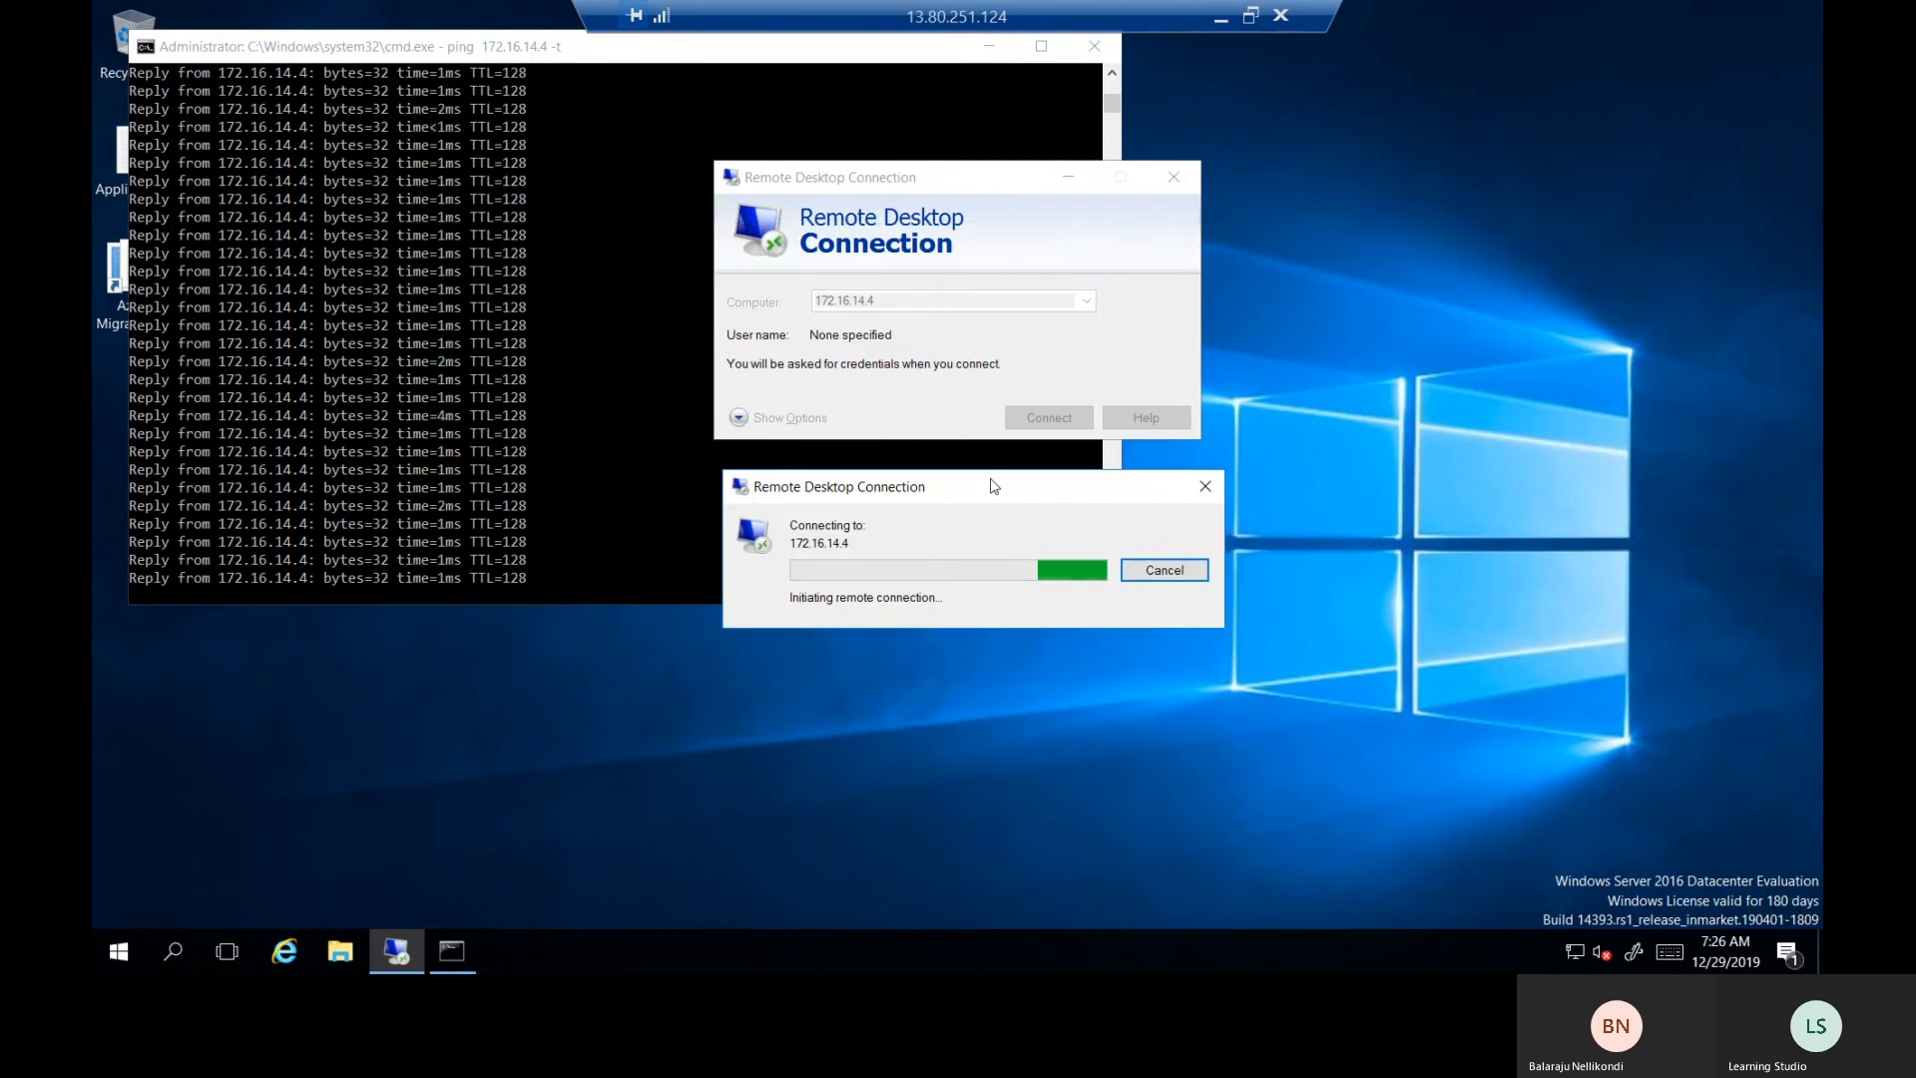
Return to the Azure portal, check the webserver's installed extensions and go back to its overview.
left_click(1220, 26)
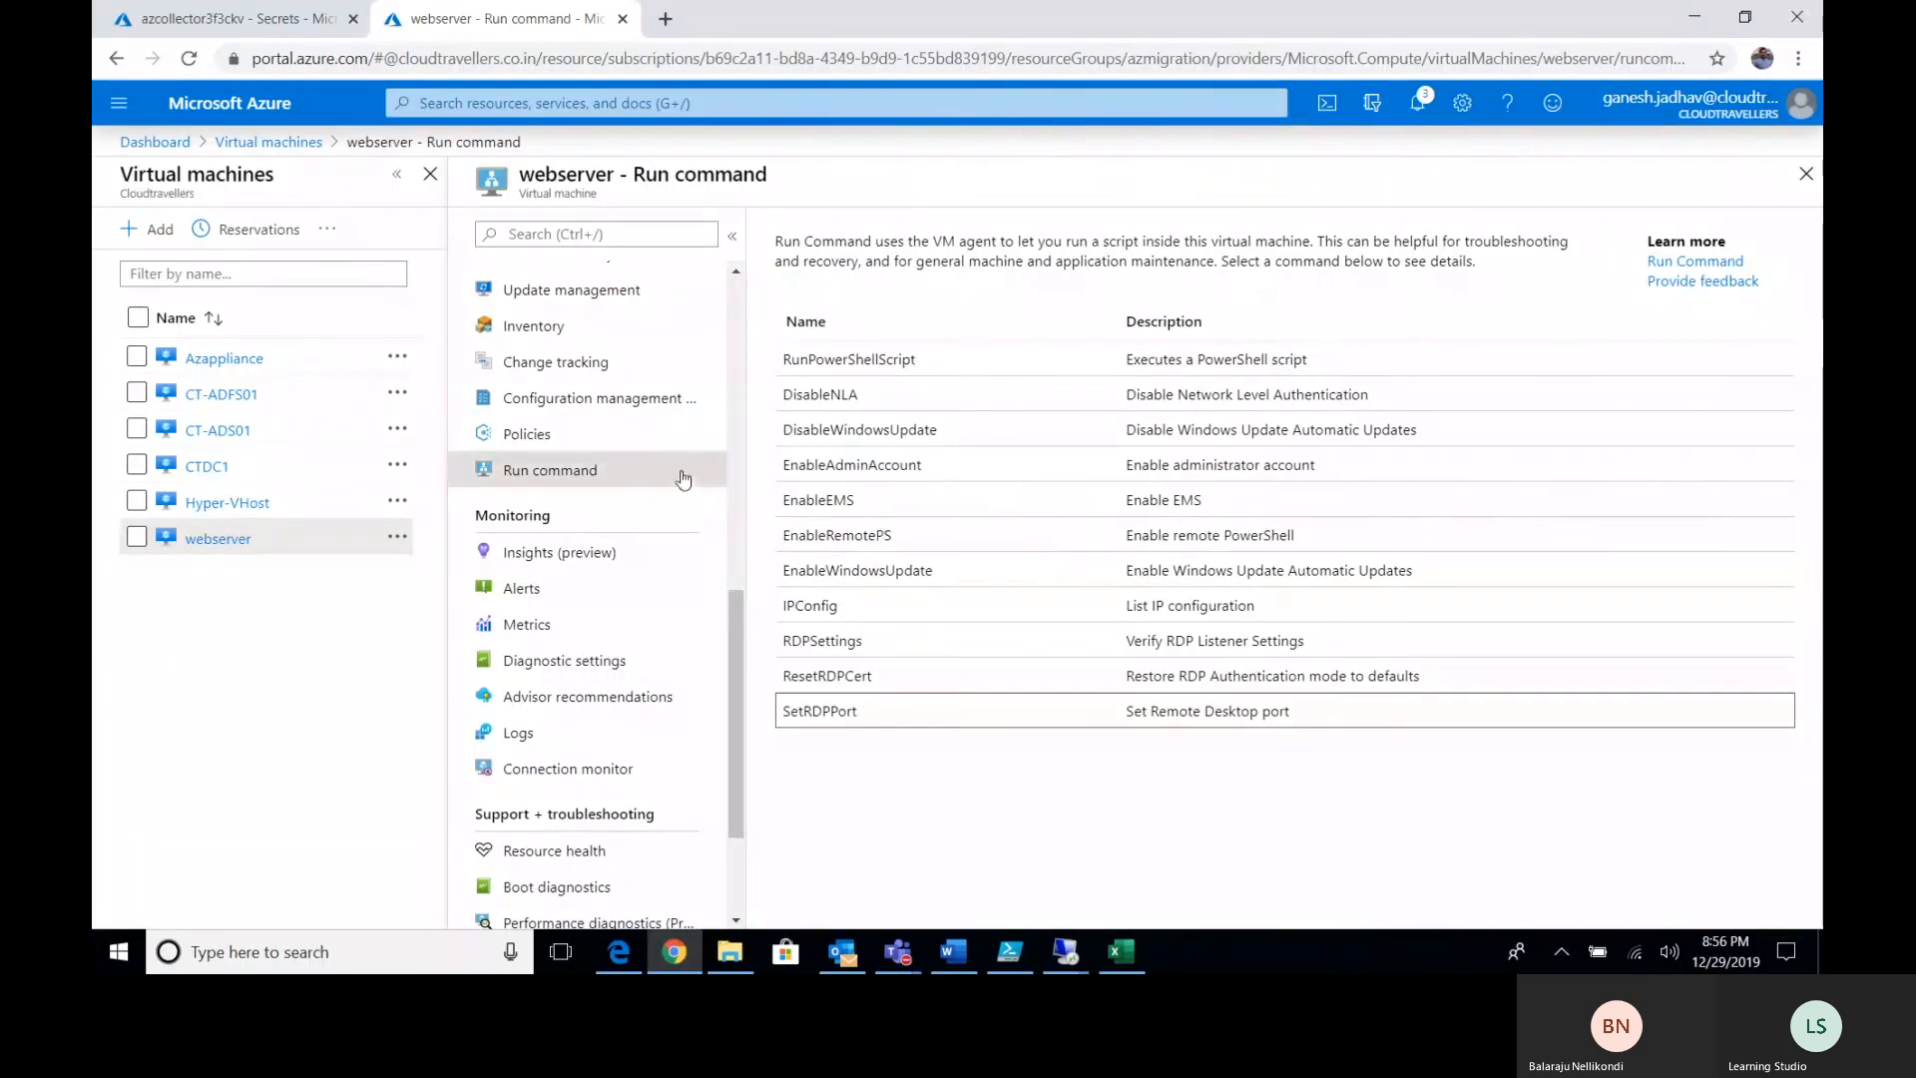
scroll(653, 449, "up", 2)
left_click(571, 375)
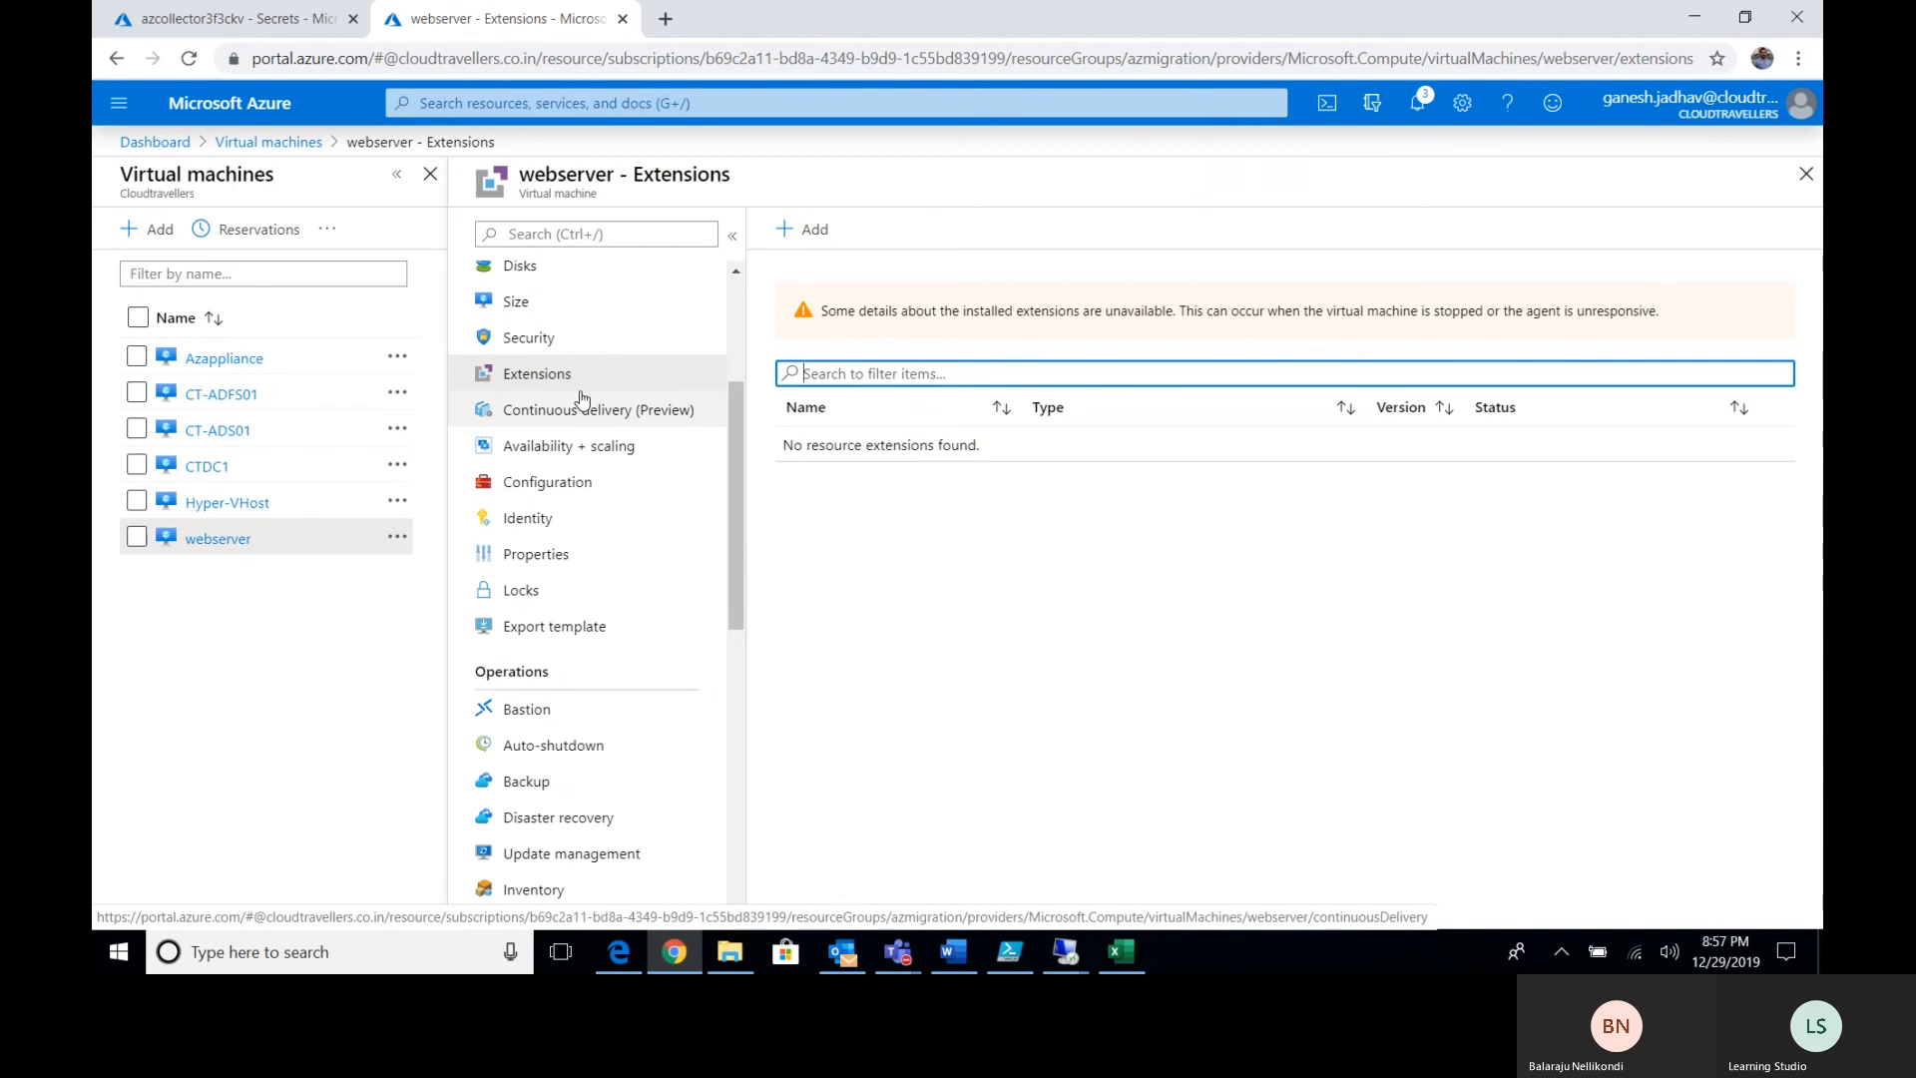
scroll(670, 446, "up", 2)
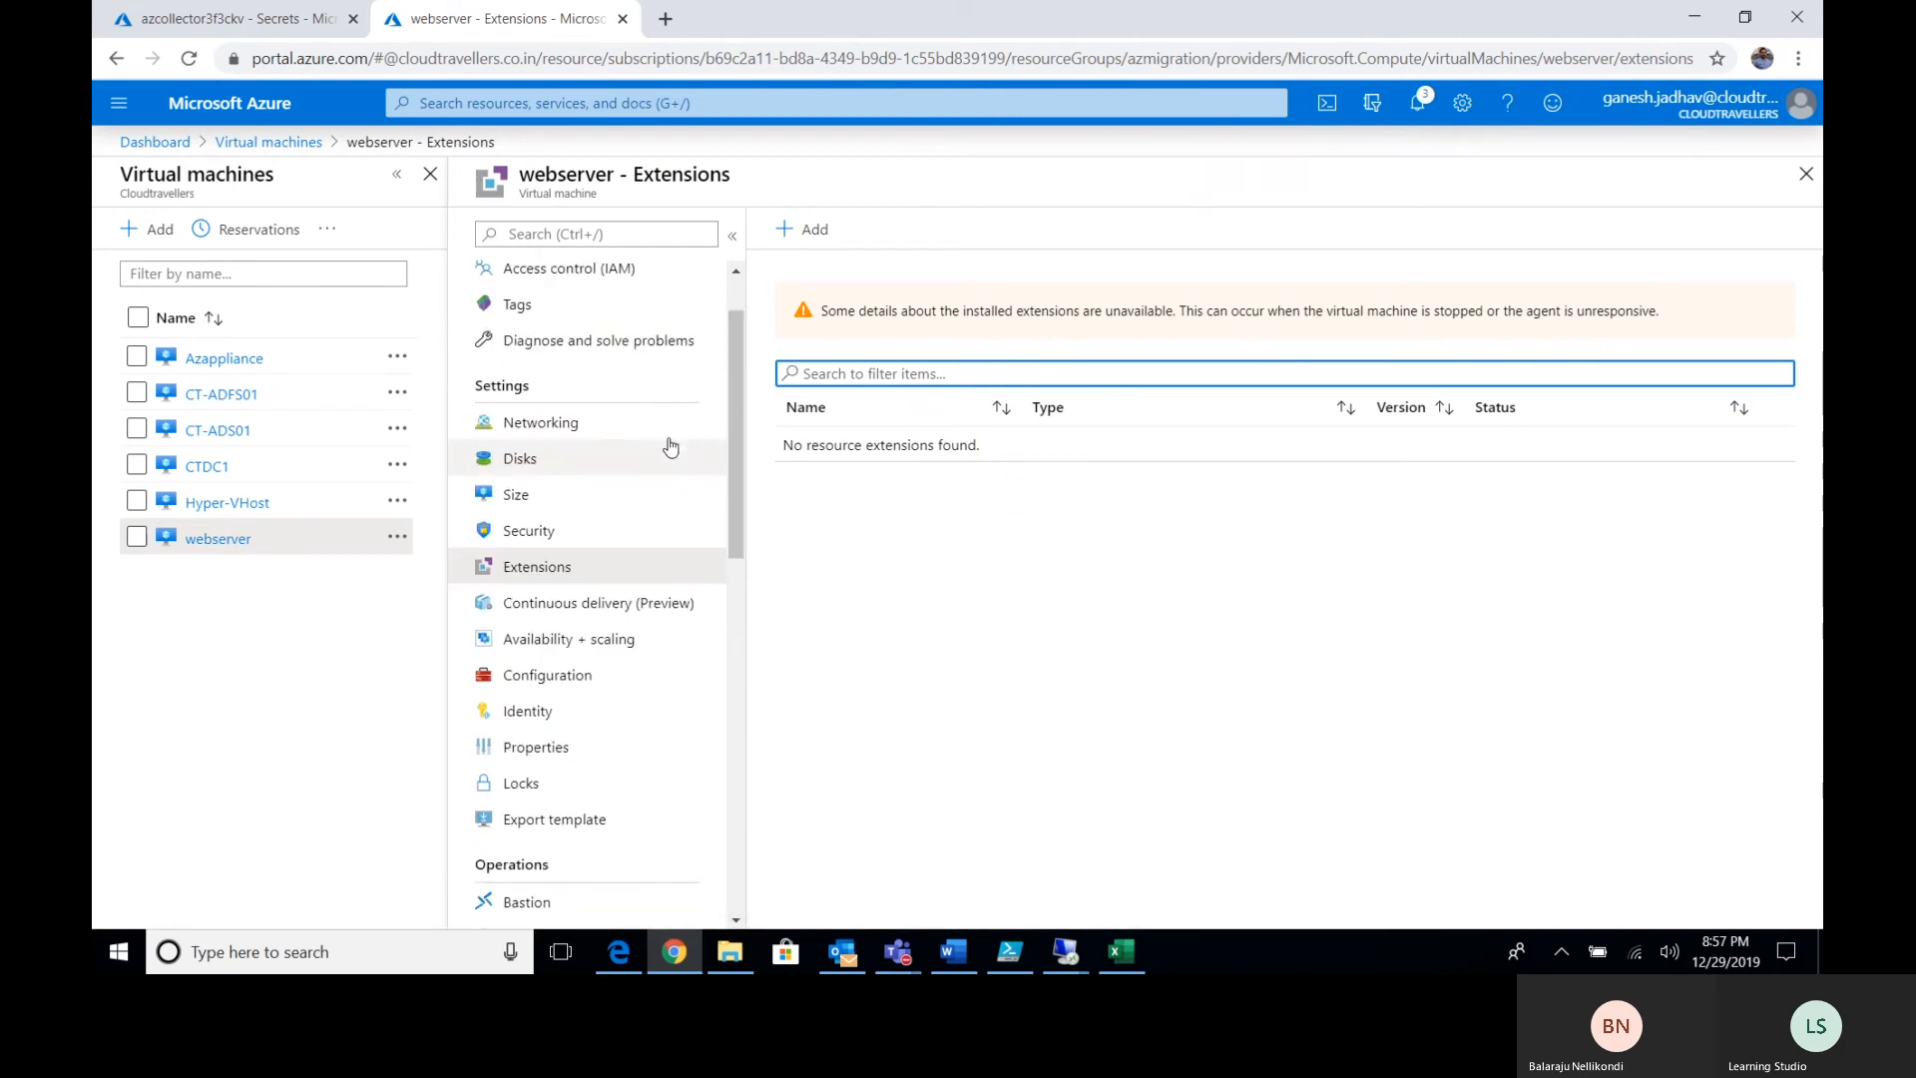
scroll(670, 446, "up", 1)
left_click(609, 284)
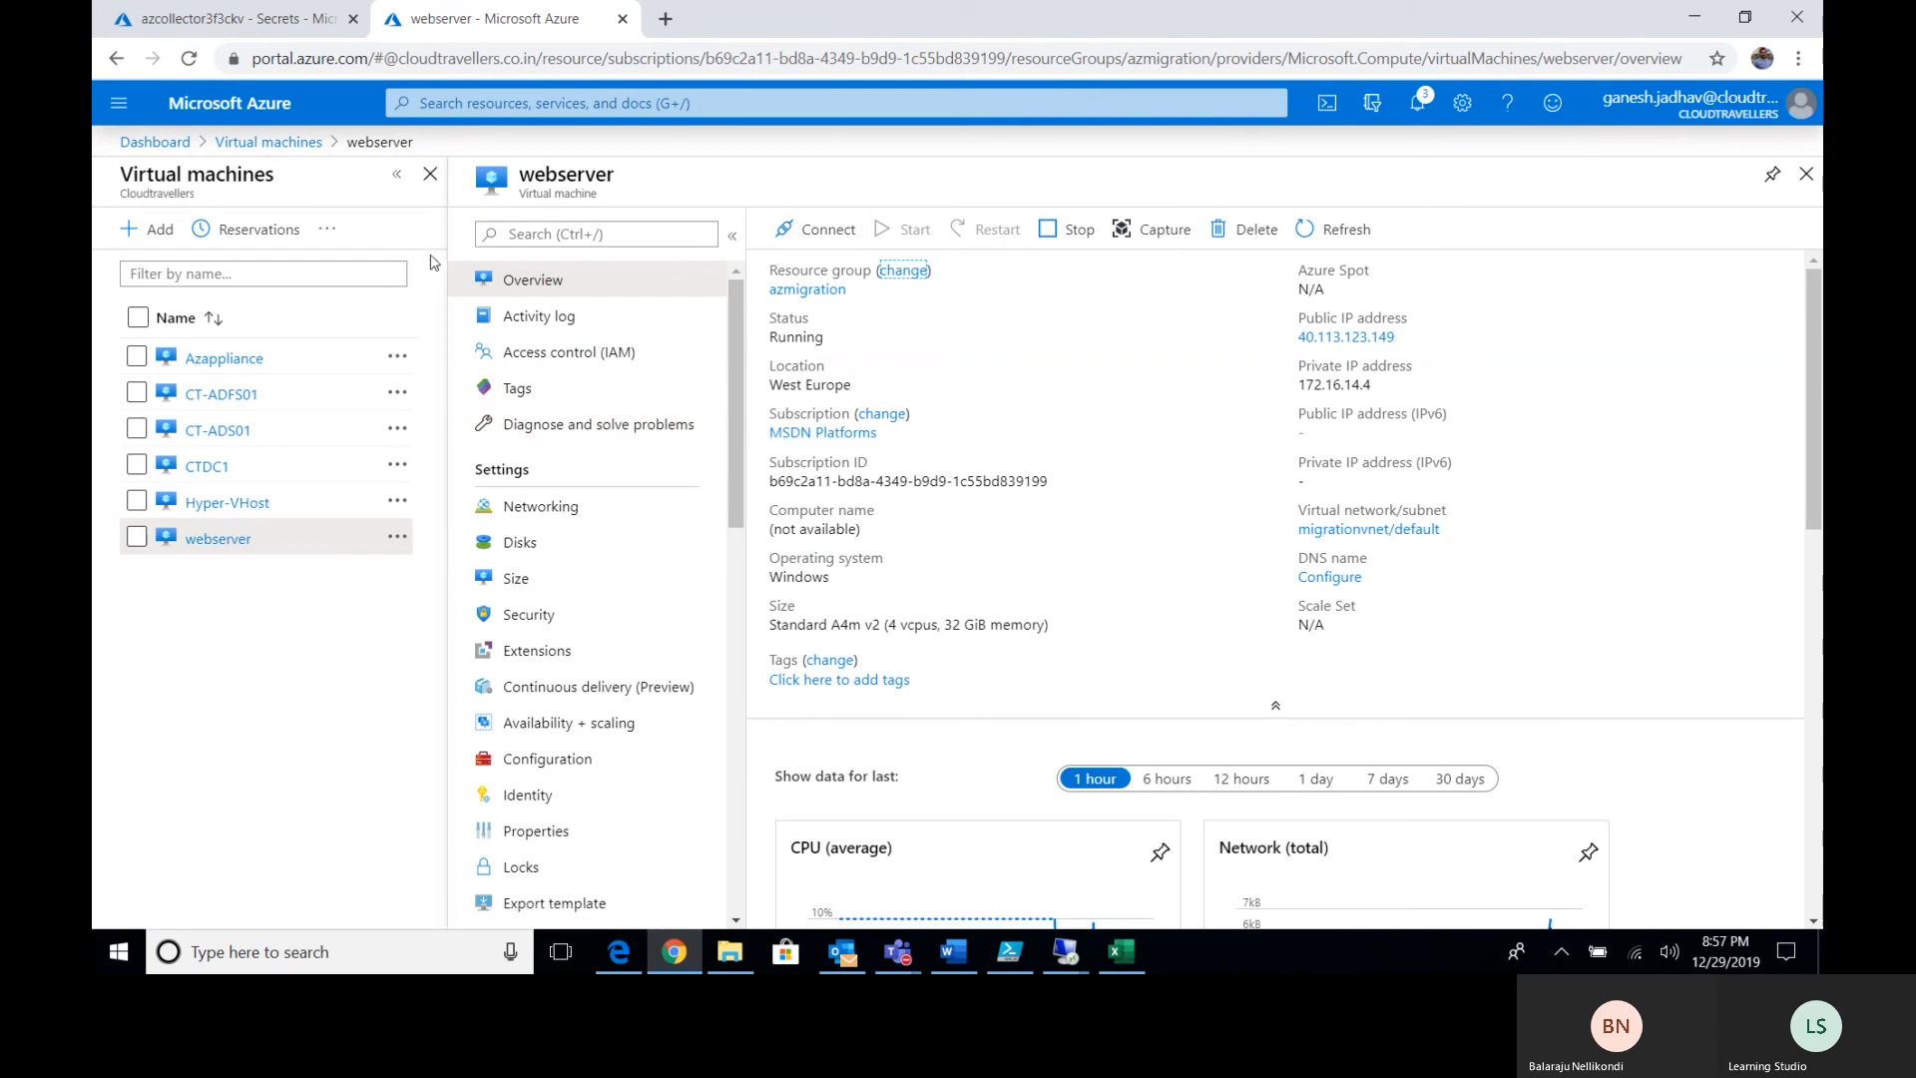
Reload the webserver page in the portal, recheck its extensions and reopen the Run command list.
left_click(189, 57)
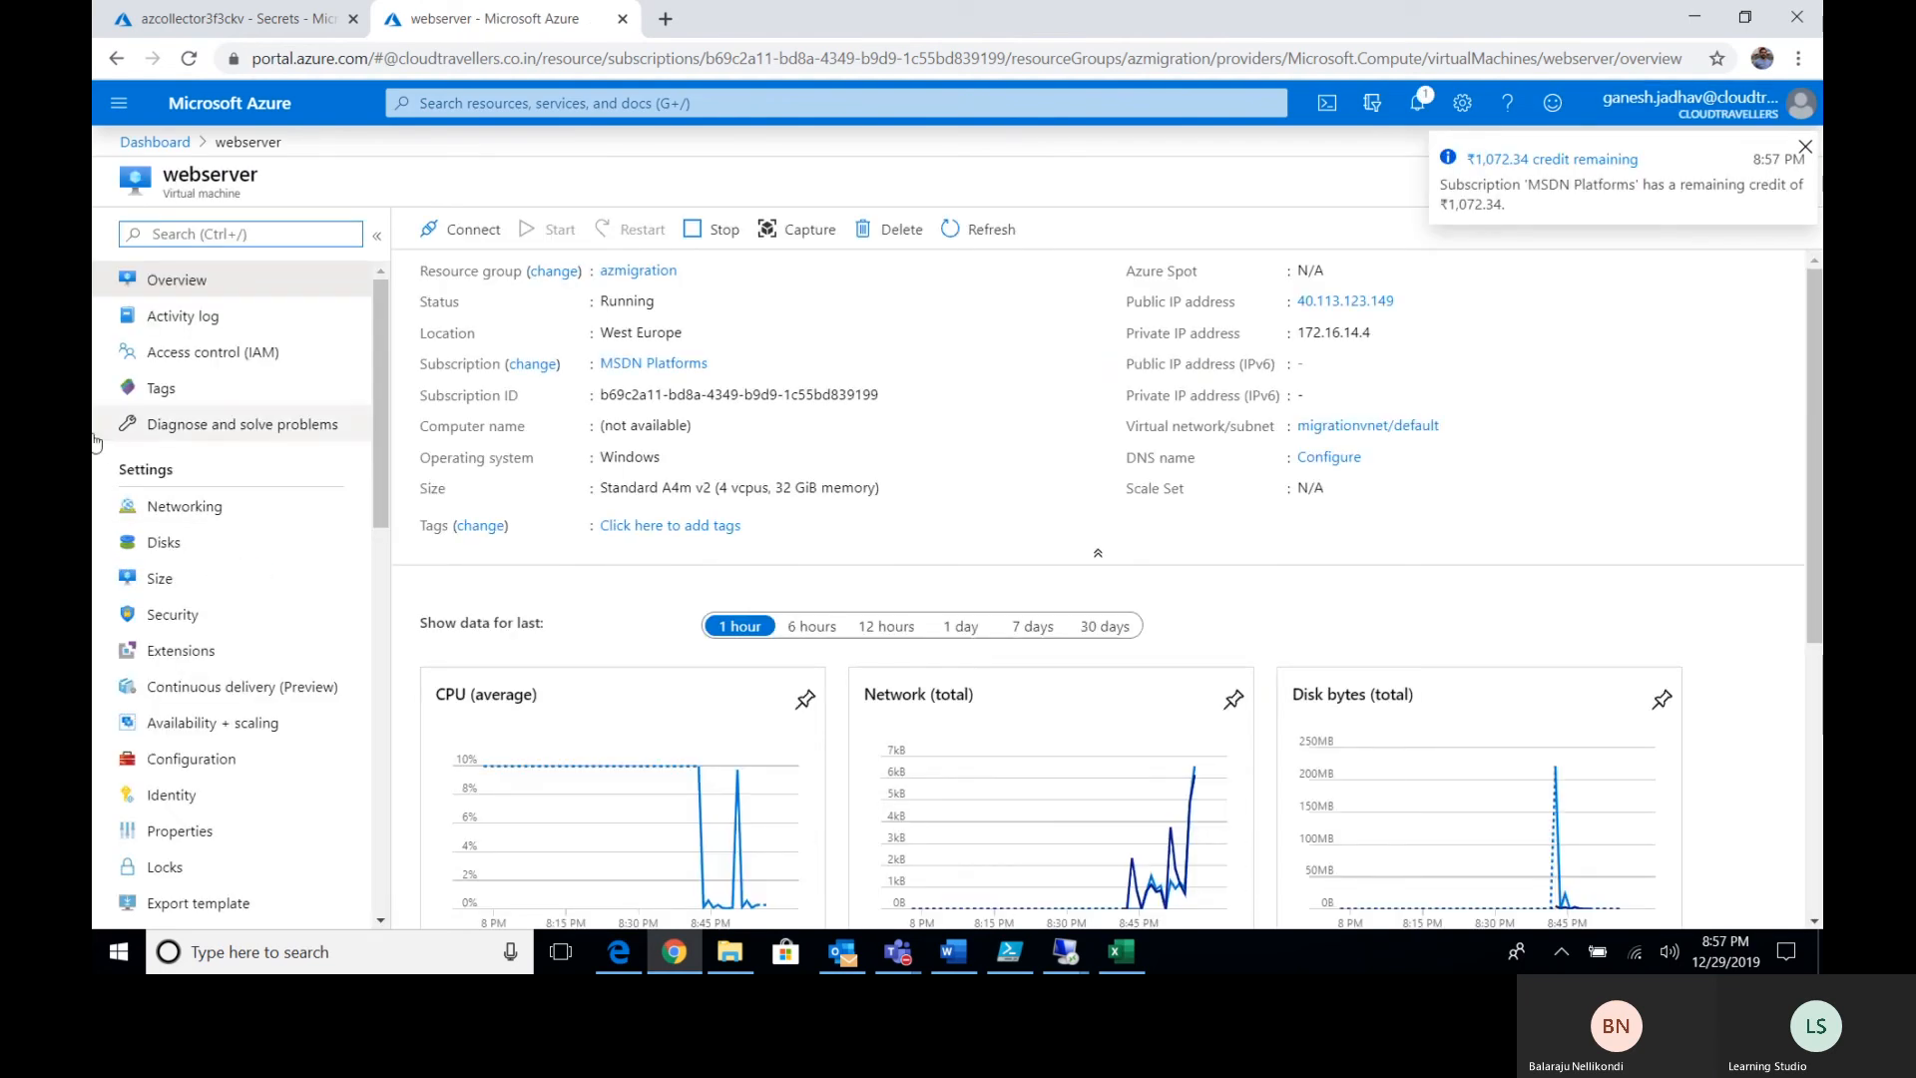
left_click(254, 651)
scroll(254, 651, "down", 6)
left_click(261, 411)
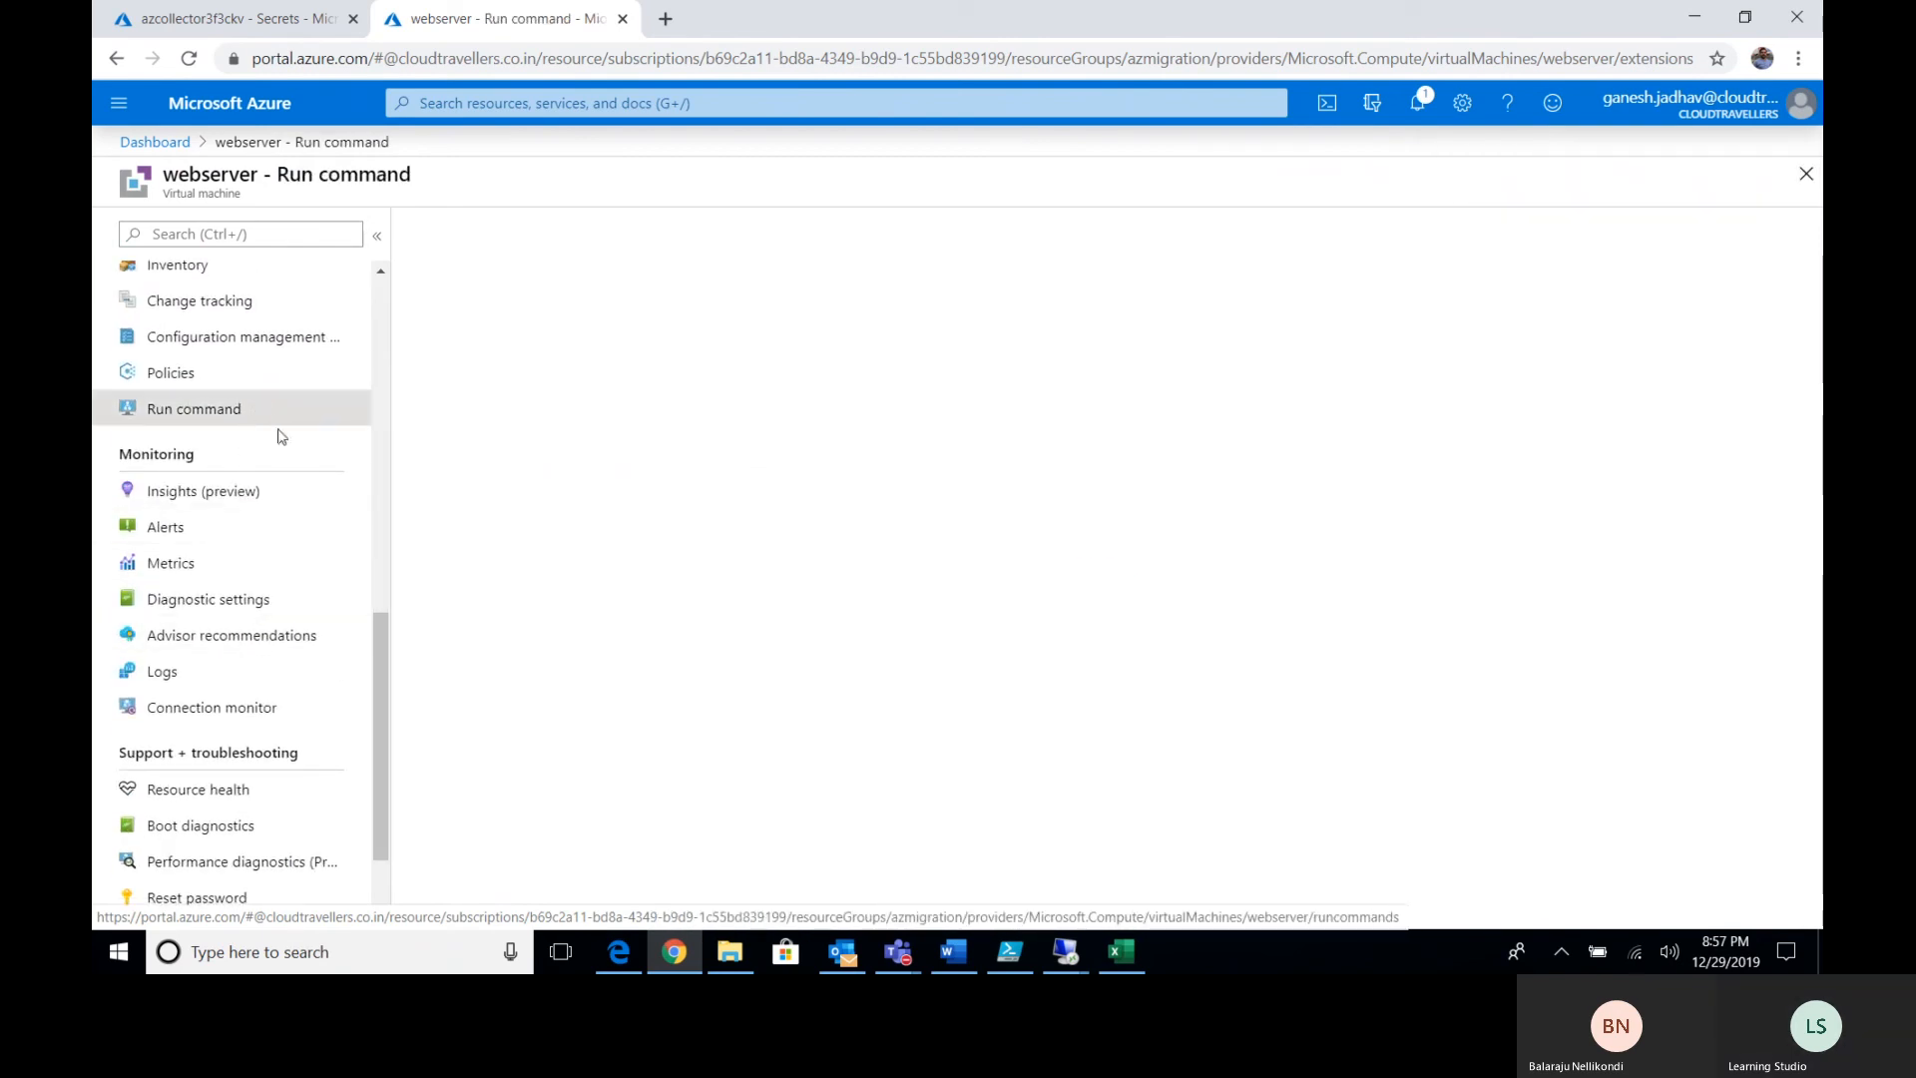
Try a Remote Desktop connection from the local computer to 40.113.123.149 and cancel the attempt.
left_click(1070, 955)
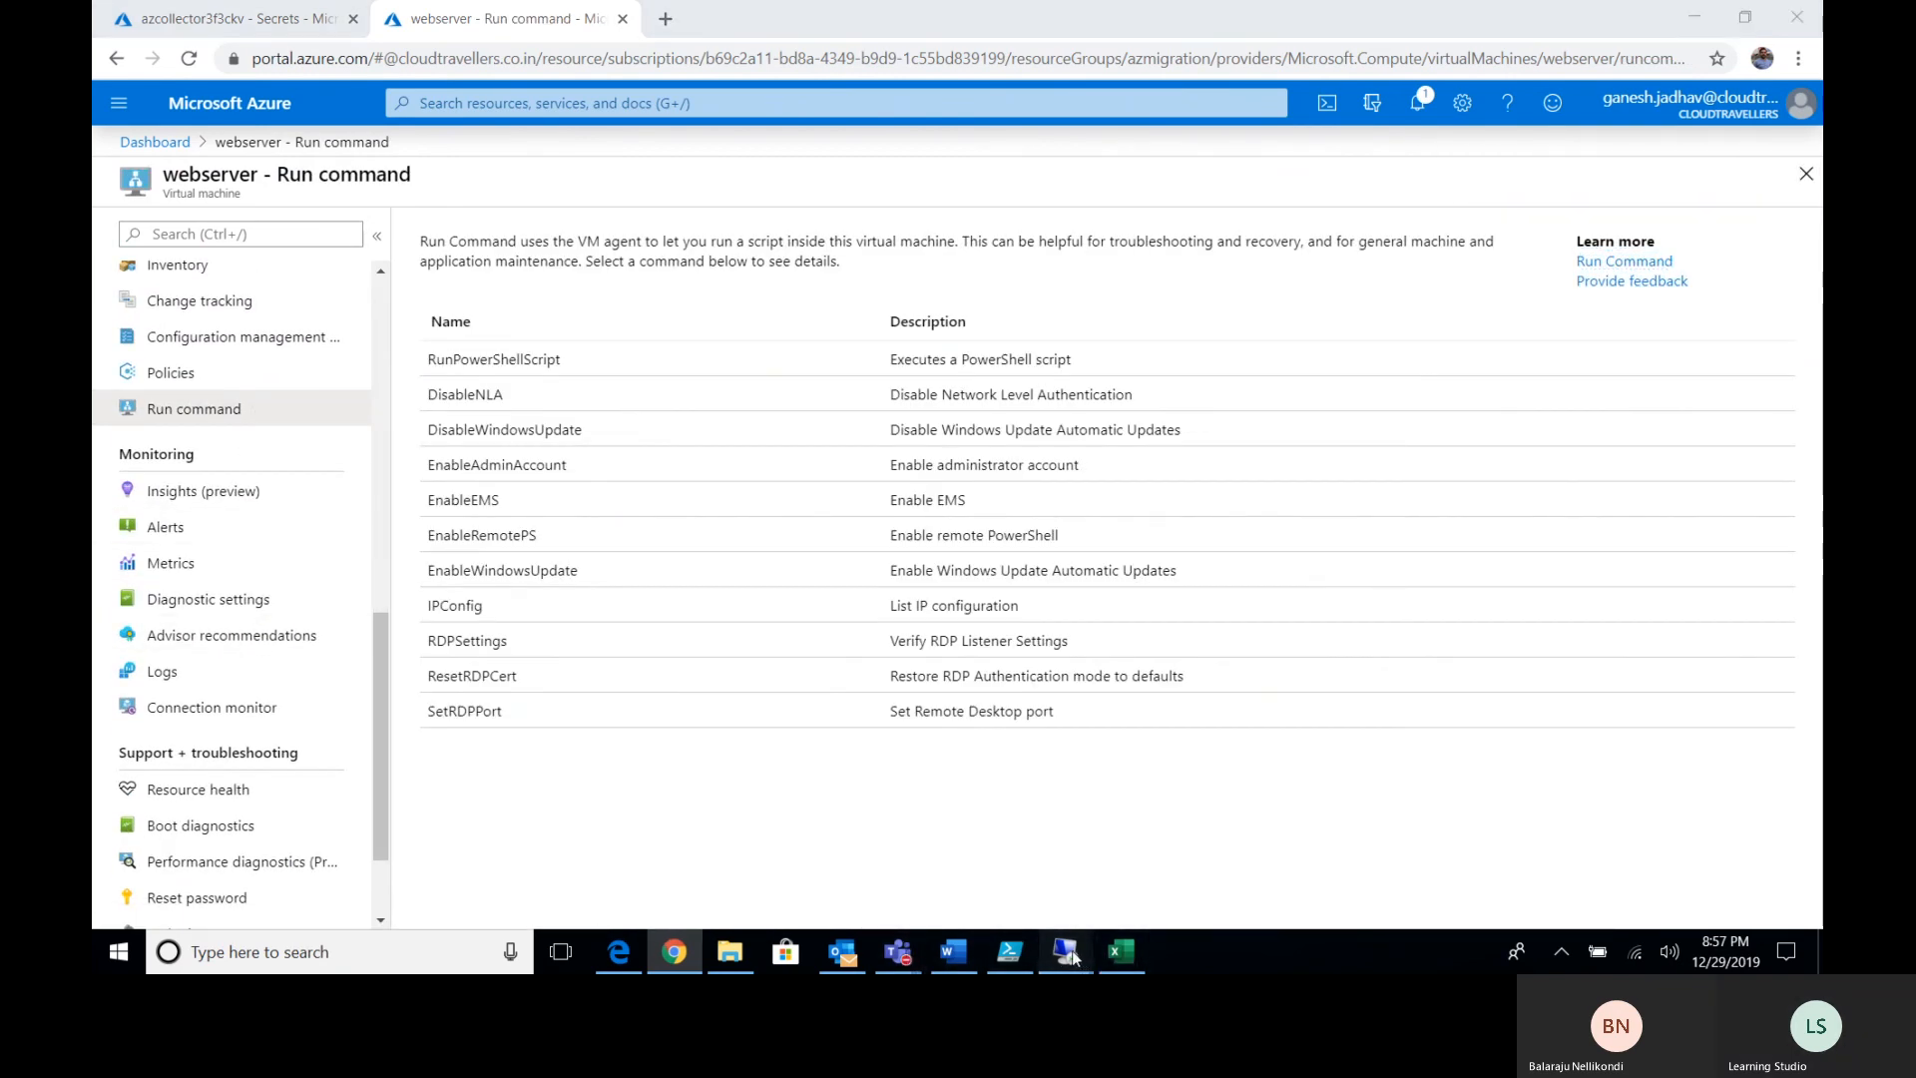
left_click(1148, 849)
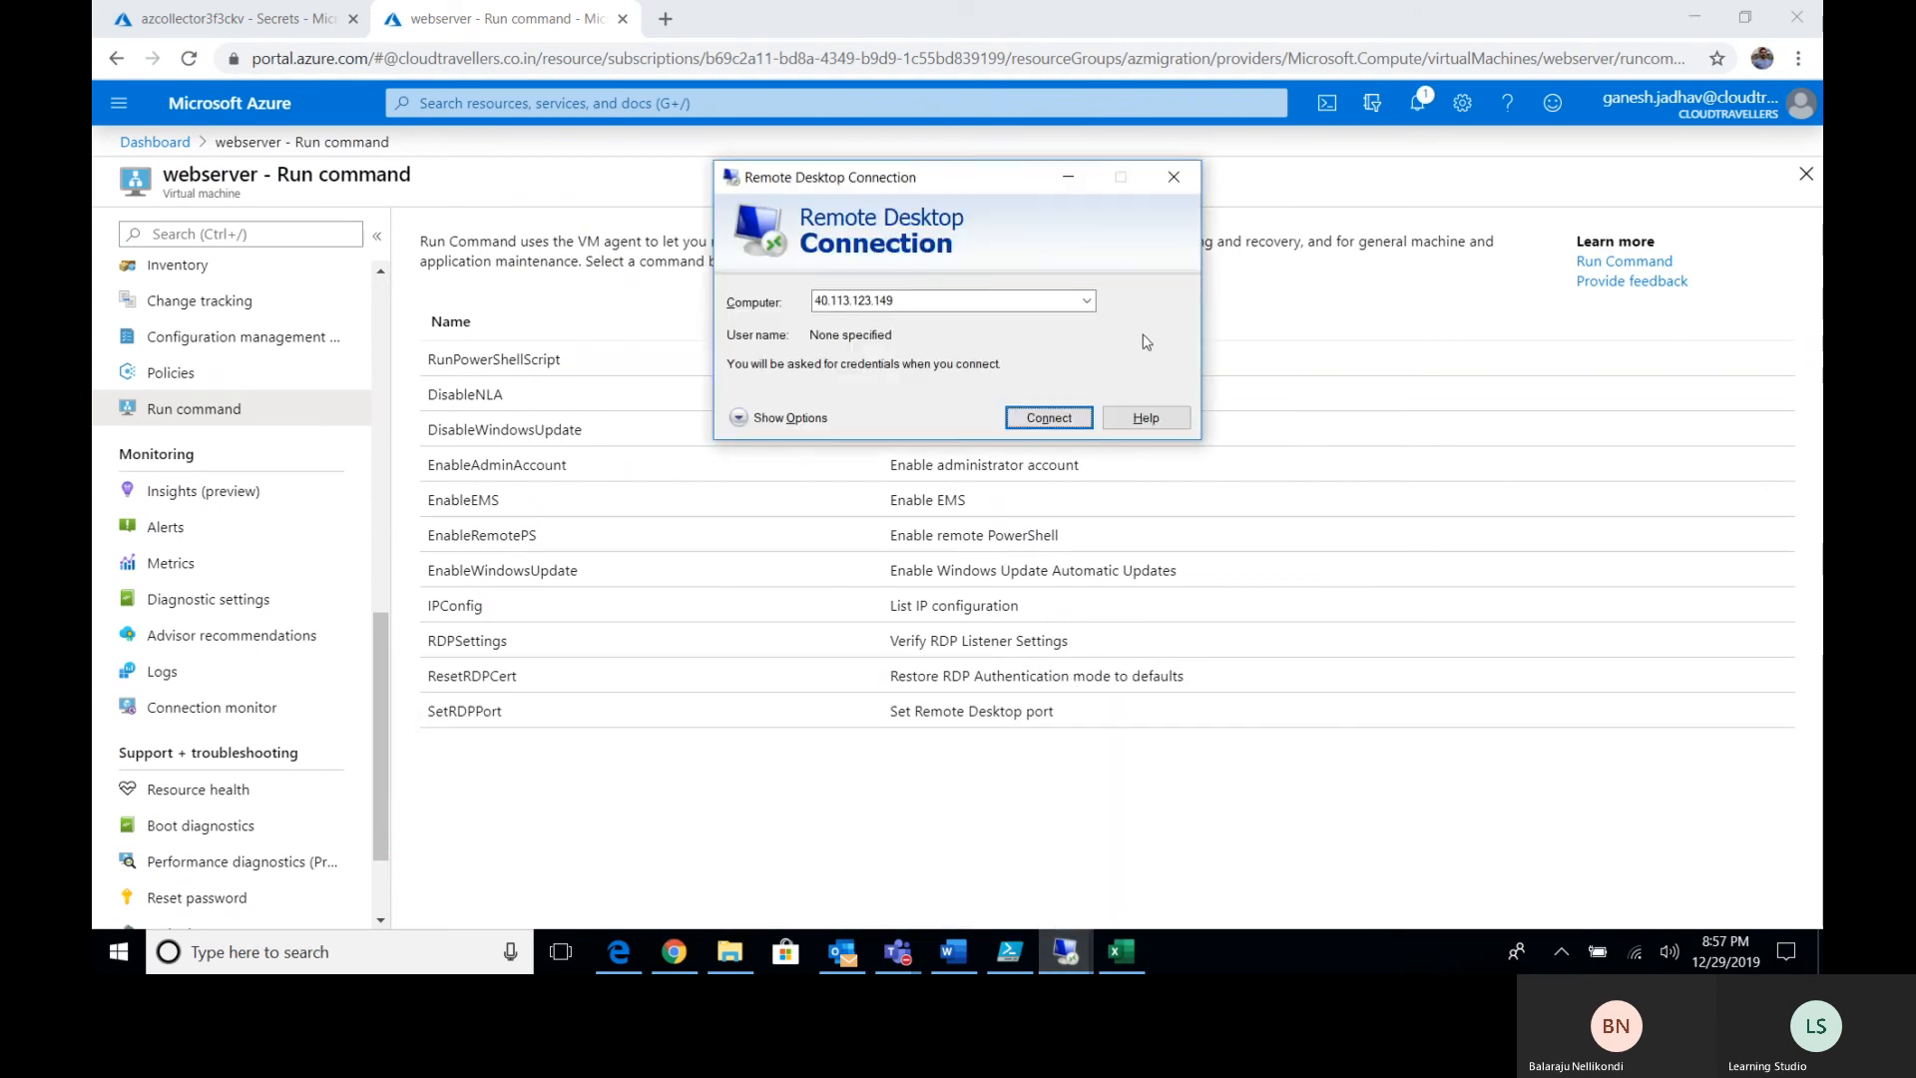
left_click(1069, 415)
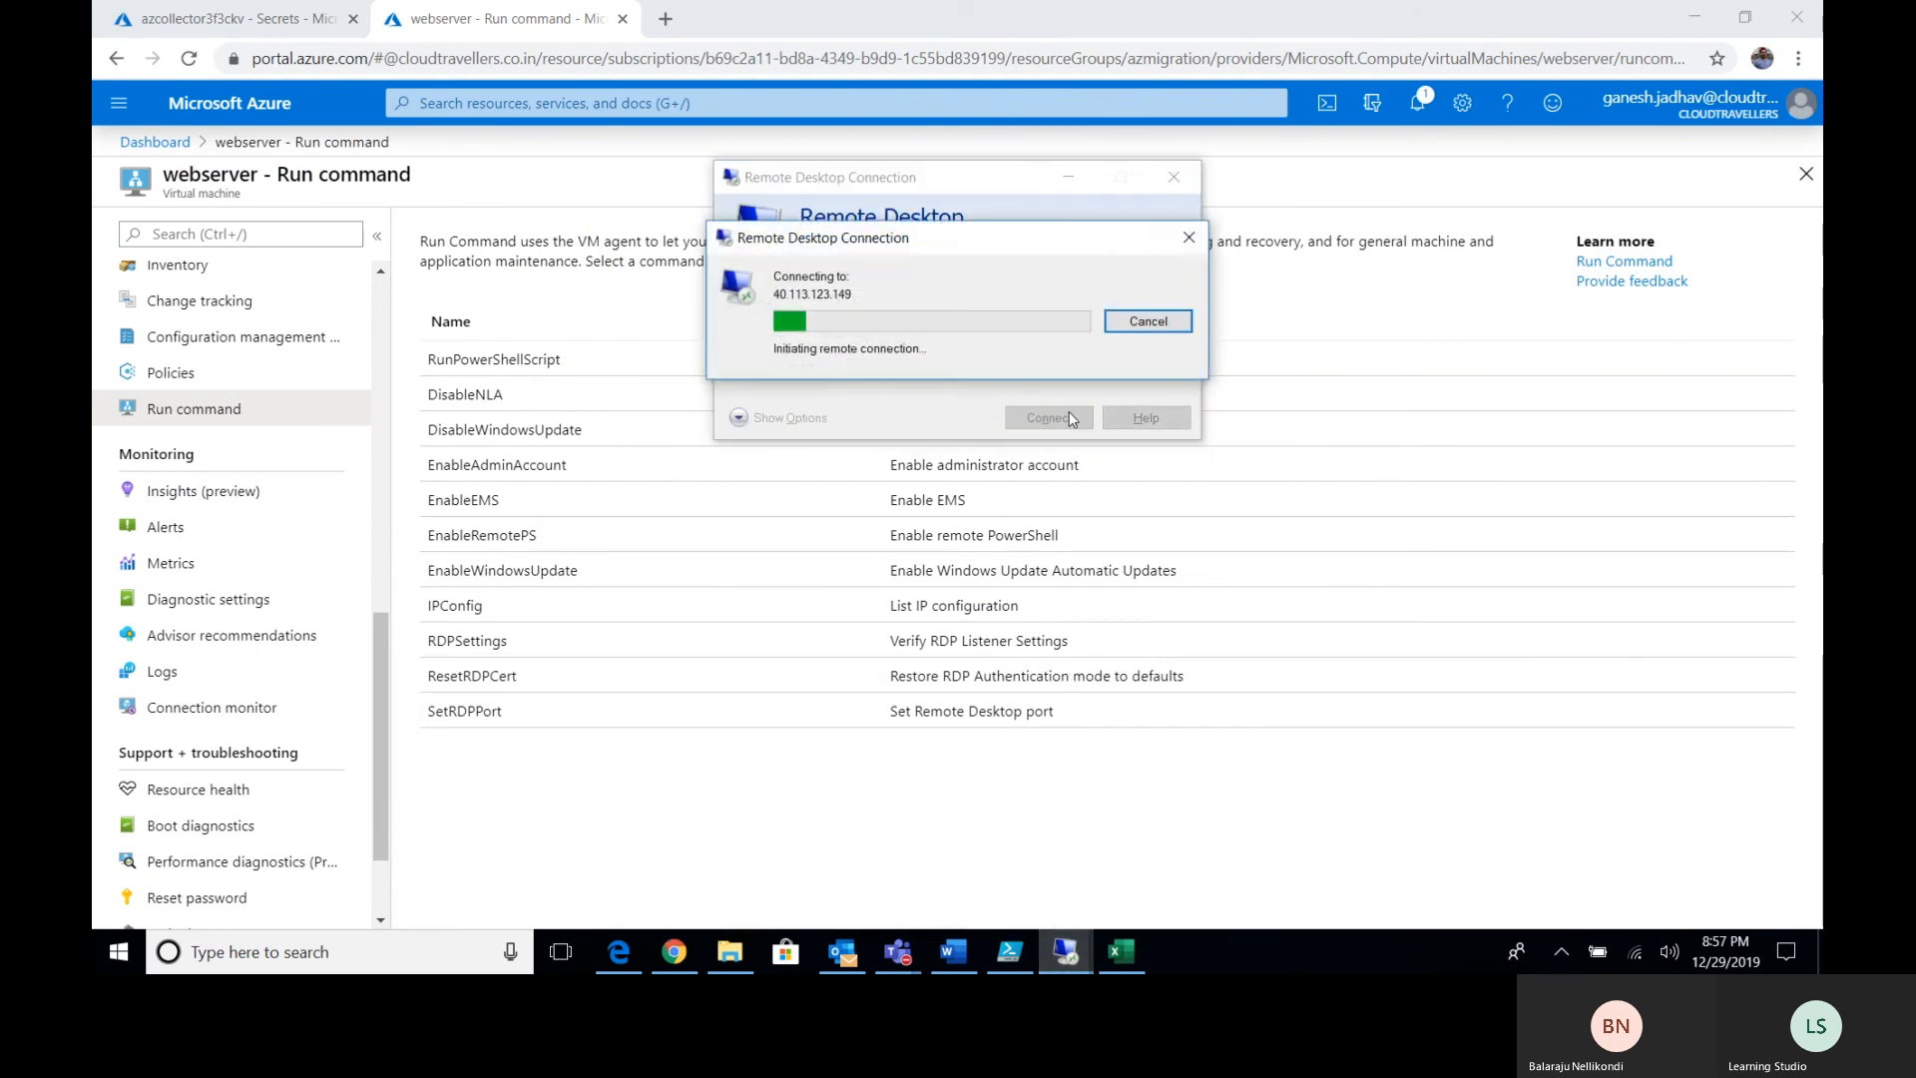
left_click(1148, 321)
Check the host, webserver and appliance details in the Book1 Excel workbook and put it away.
left_click(1122, 951)
left_click(1103, 623)
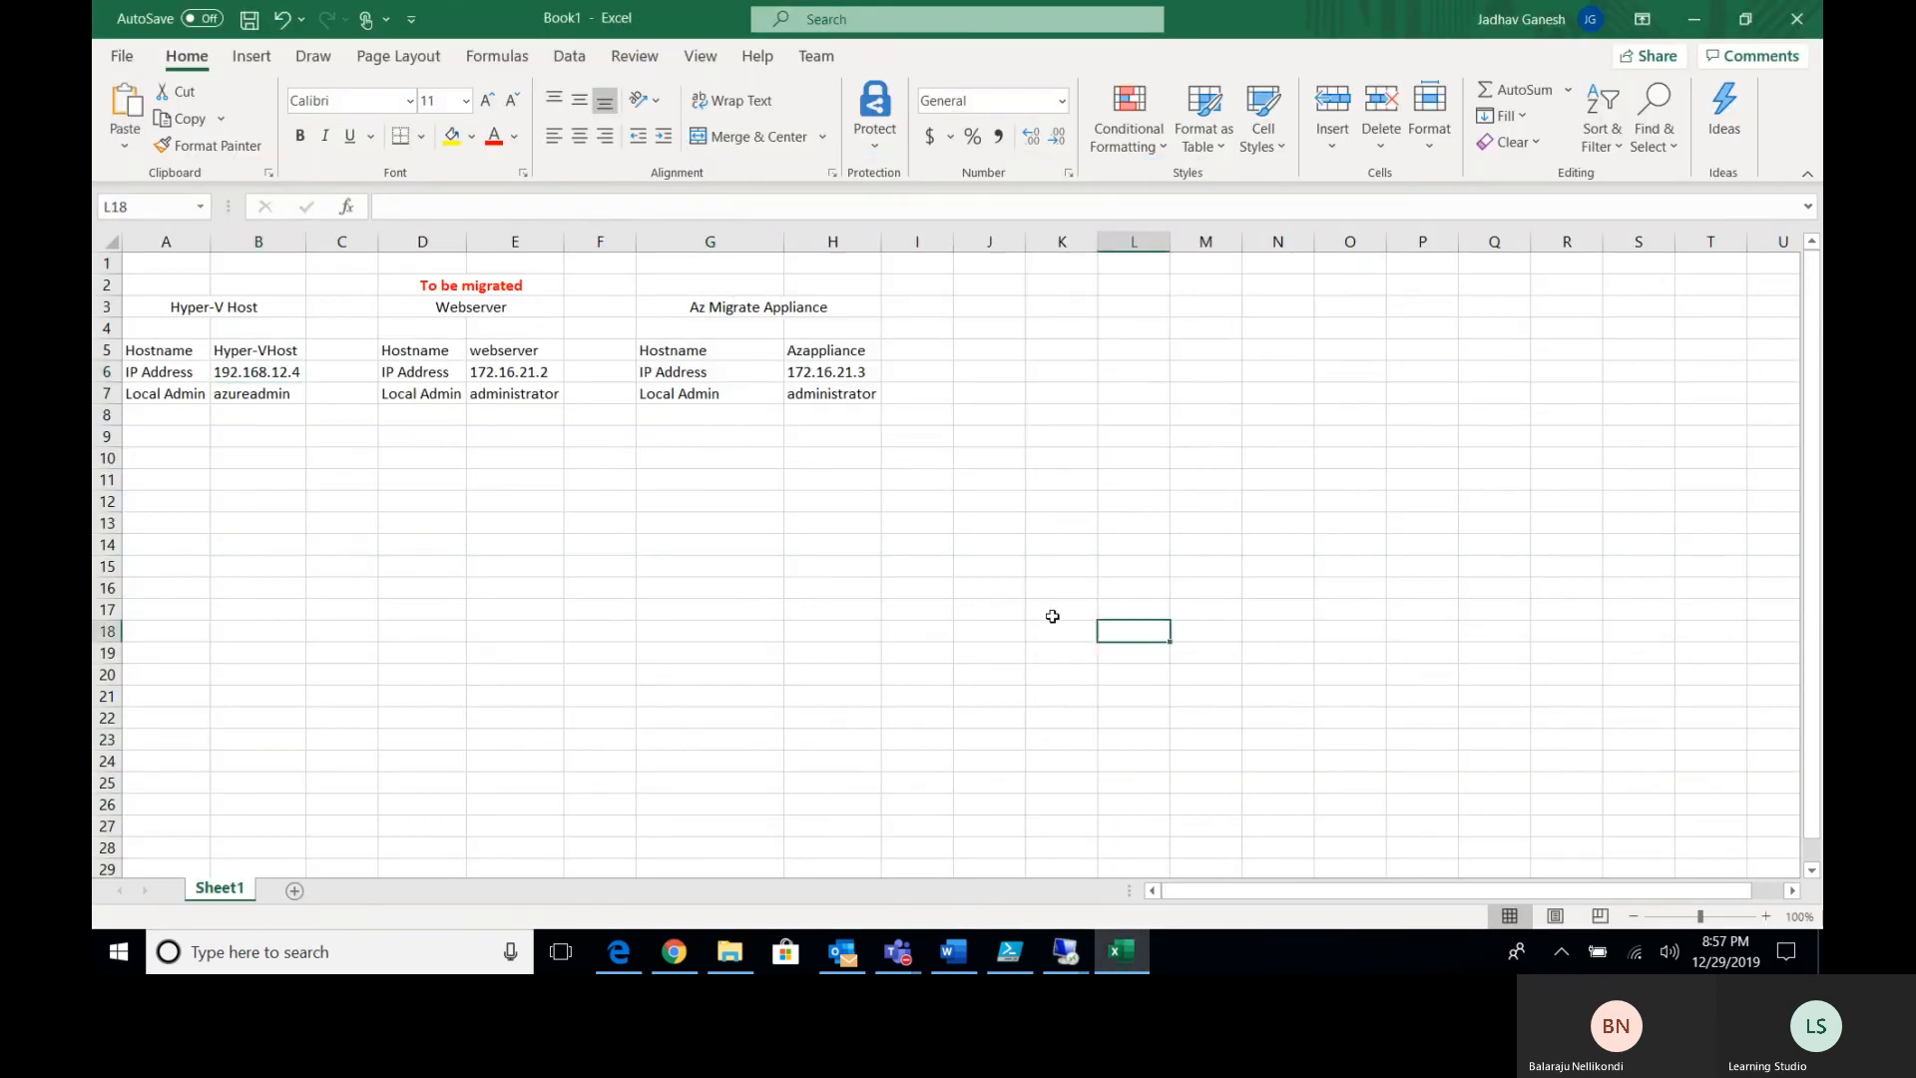
left_click(1694, 18)
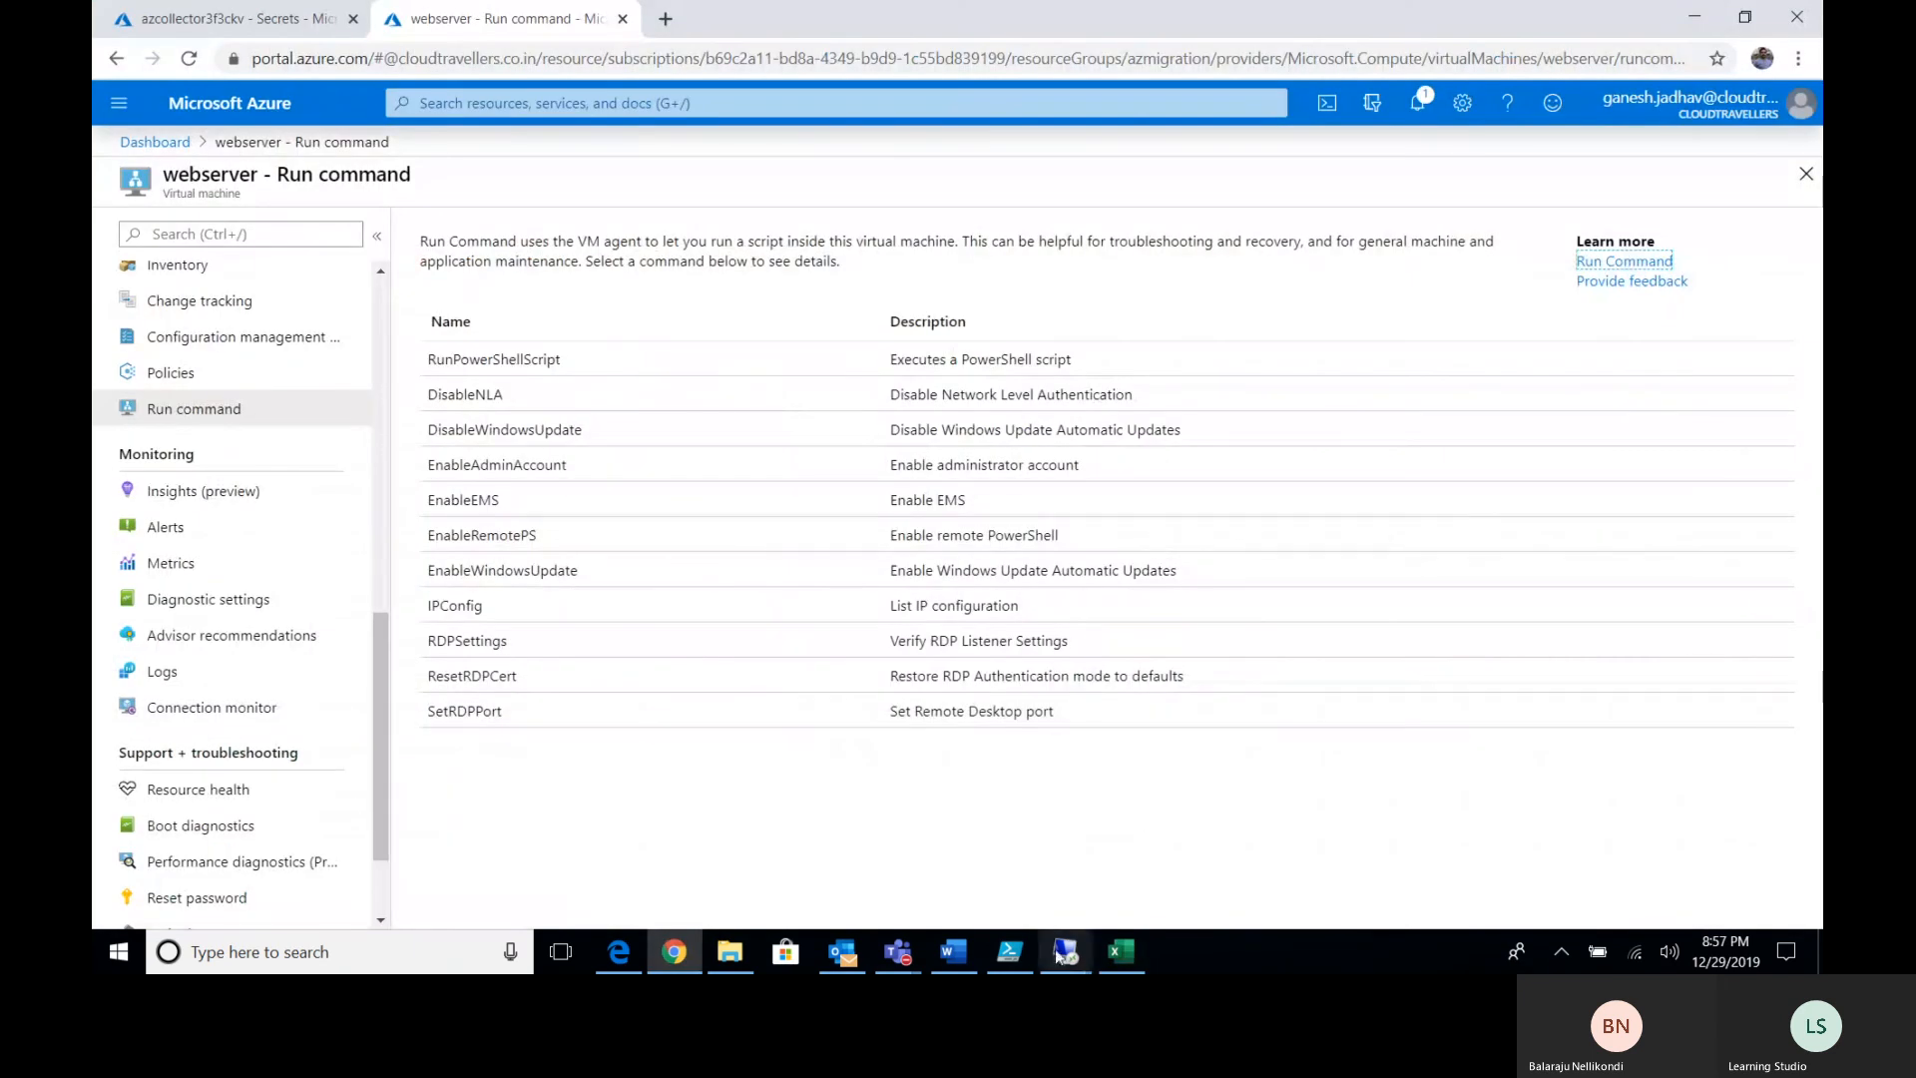
Return to the 13.80.251.124 session, dismiss the connection error, then retry and cancel Remote Desktop to 172.16.14.4.
mouse_move(1061, 955)
left_click(1033, 814)
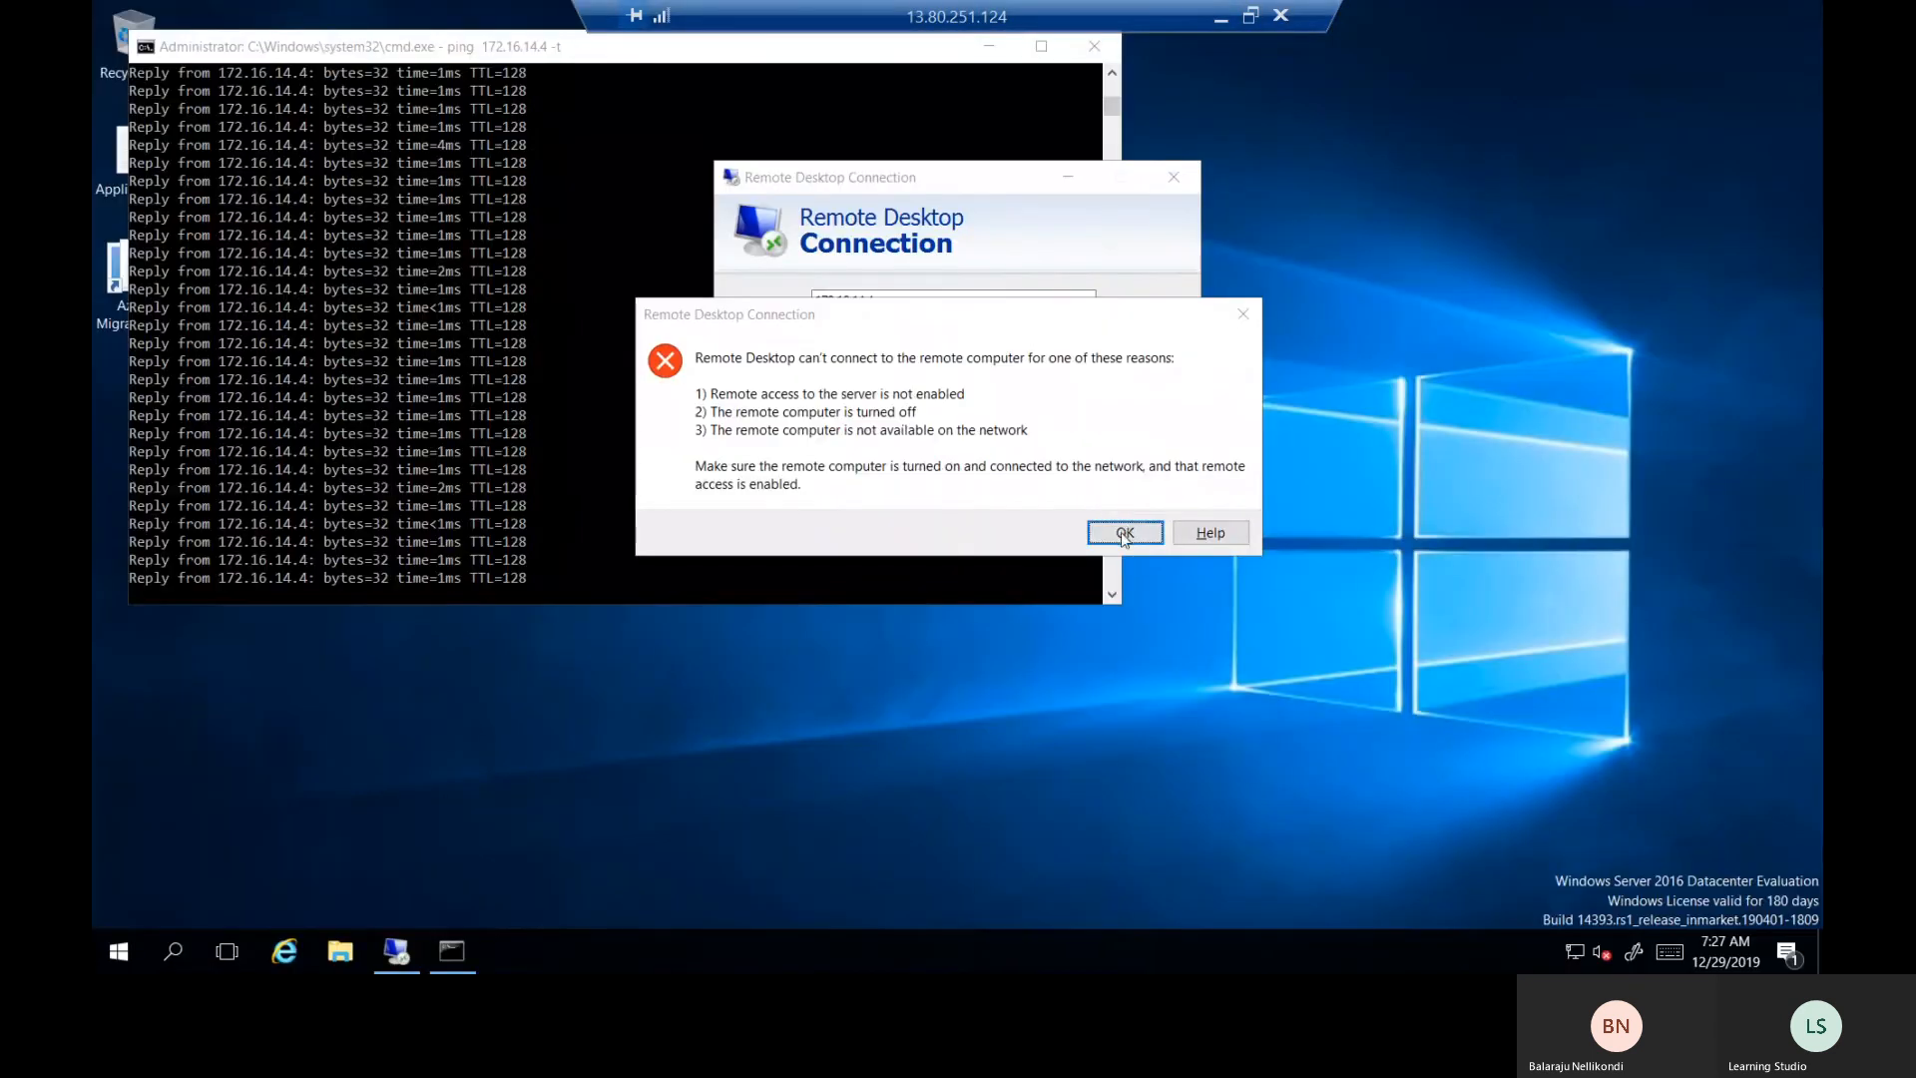
left_click(1125, 534)
left_click(1023, 422)
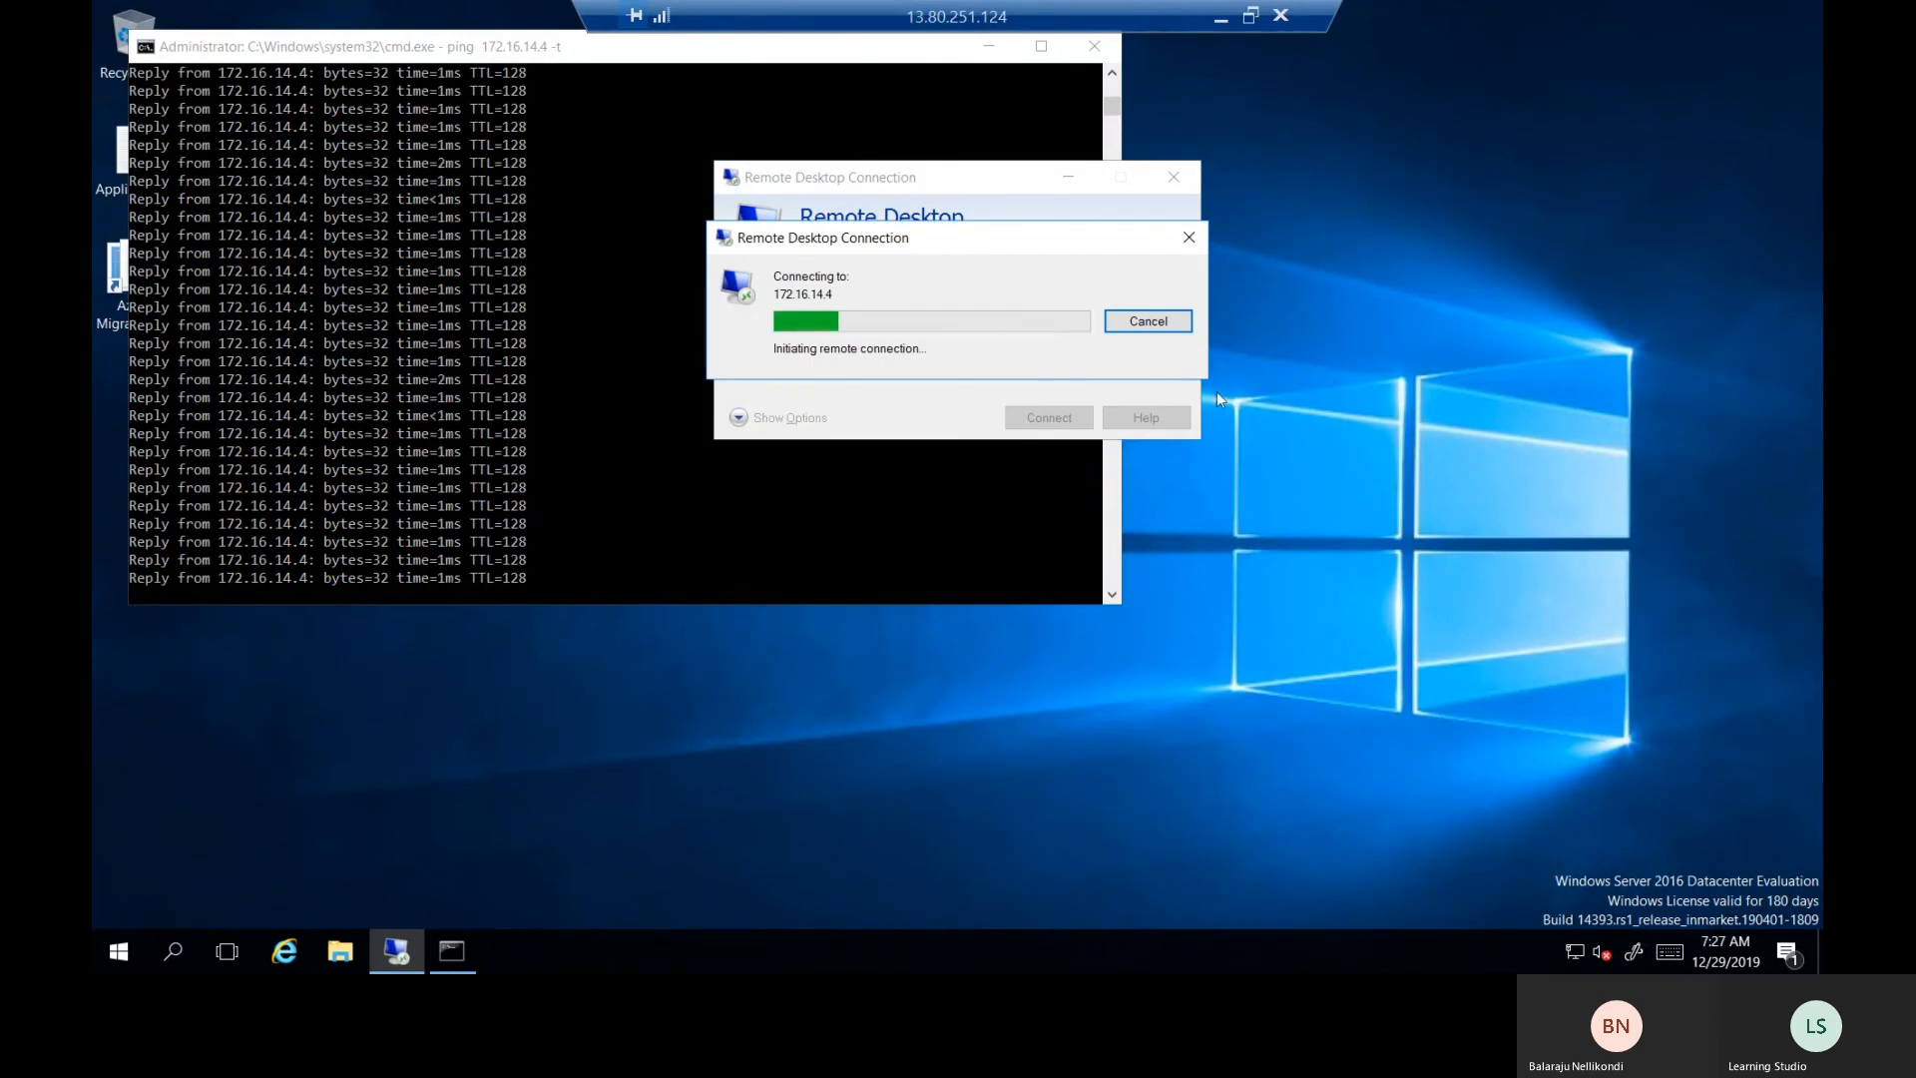
left_click(1148, 320)
Open the administrative share \\172.16.14.4\c$ to check access, close it and try Remote Desktop to 172.16.14.4 again.
right_click(128, 953)
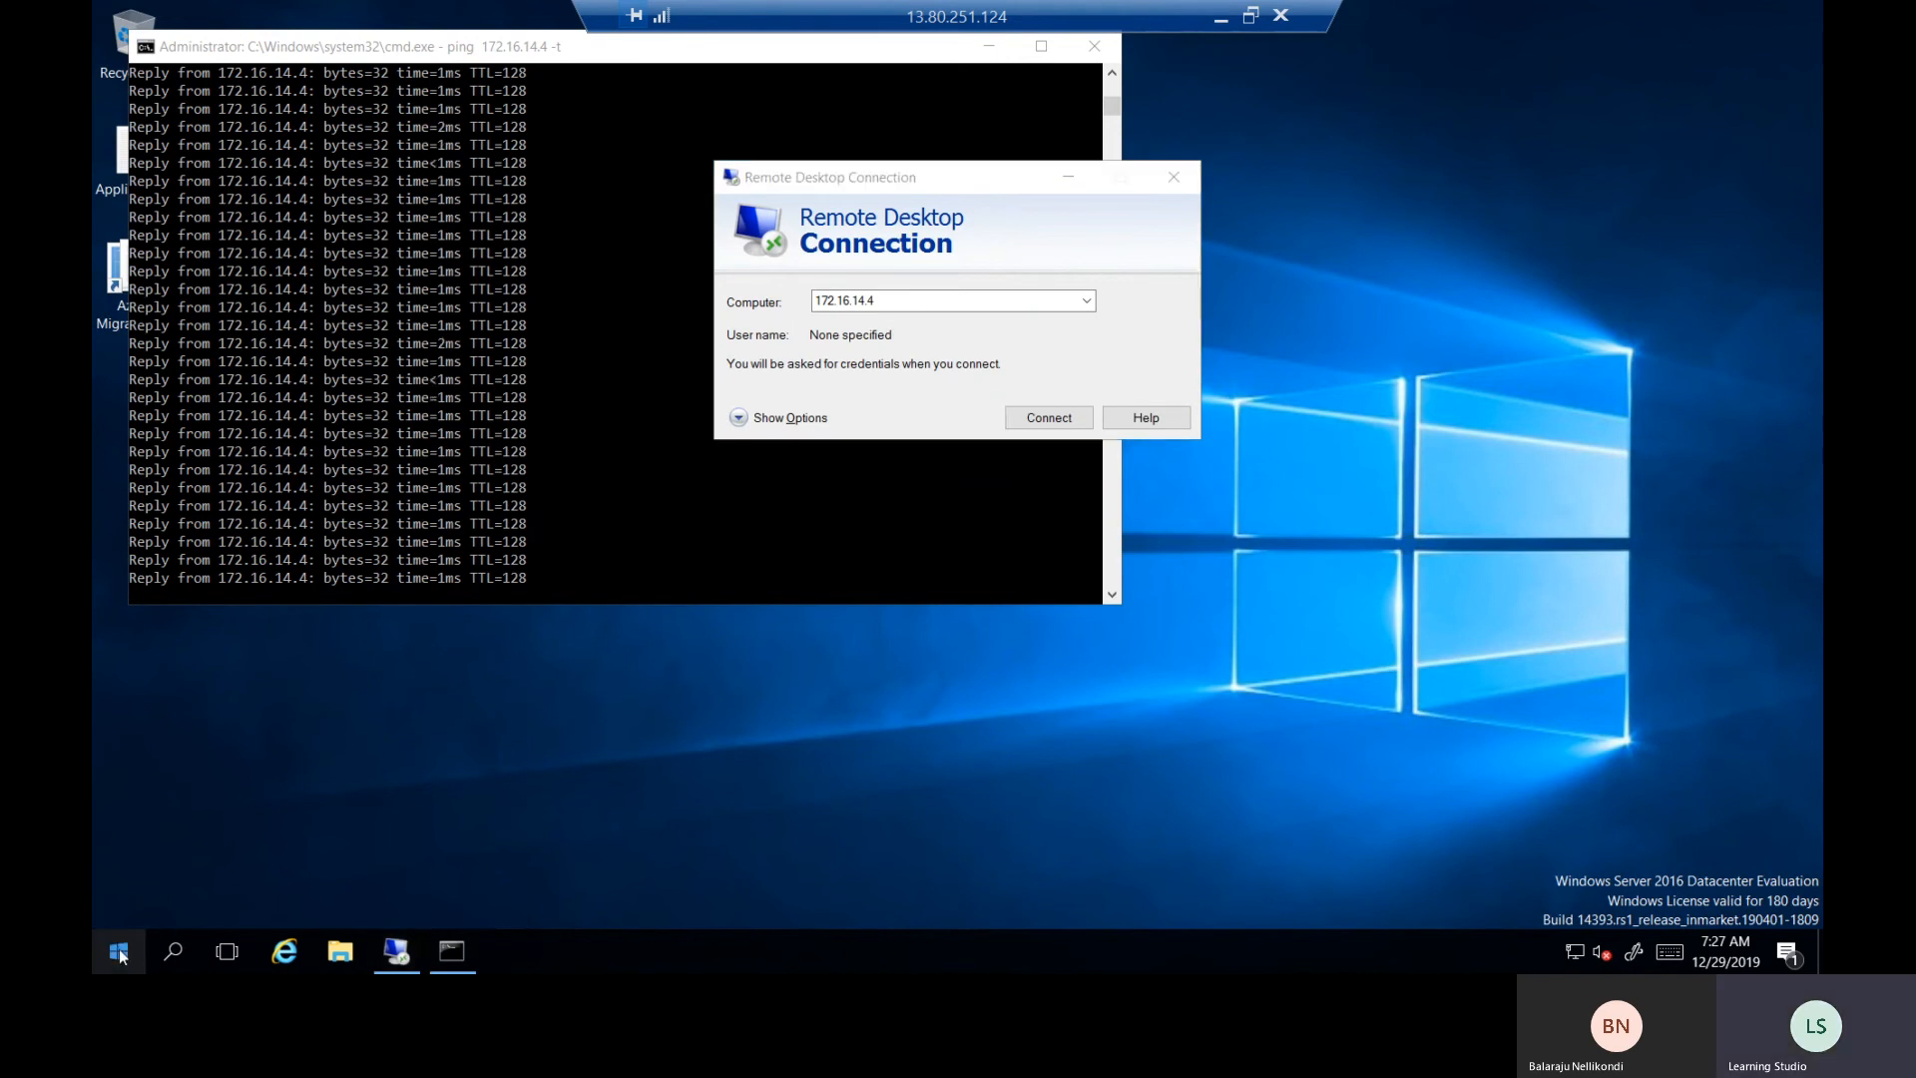
left_click(234, 838)
type("\\\\172.16.14.4\\c$")
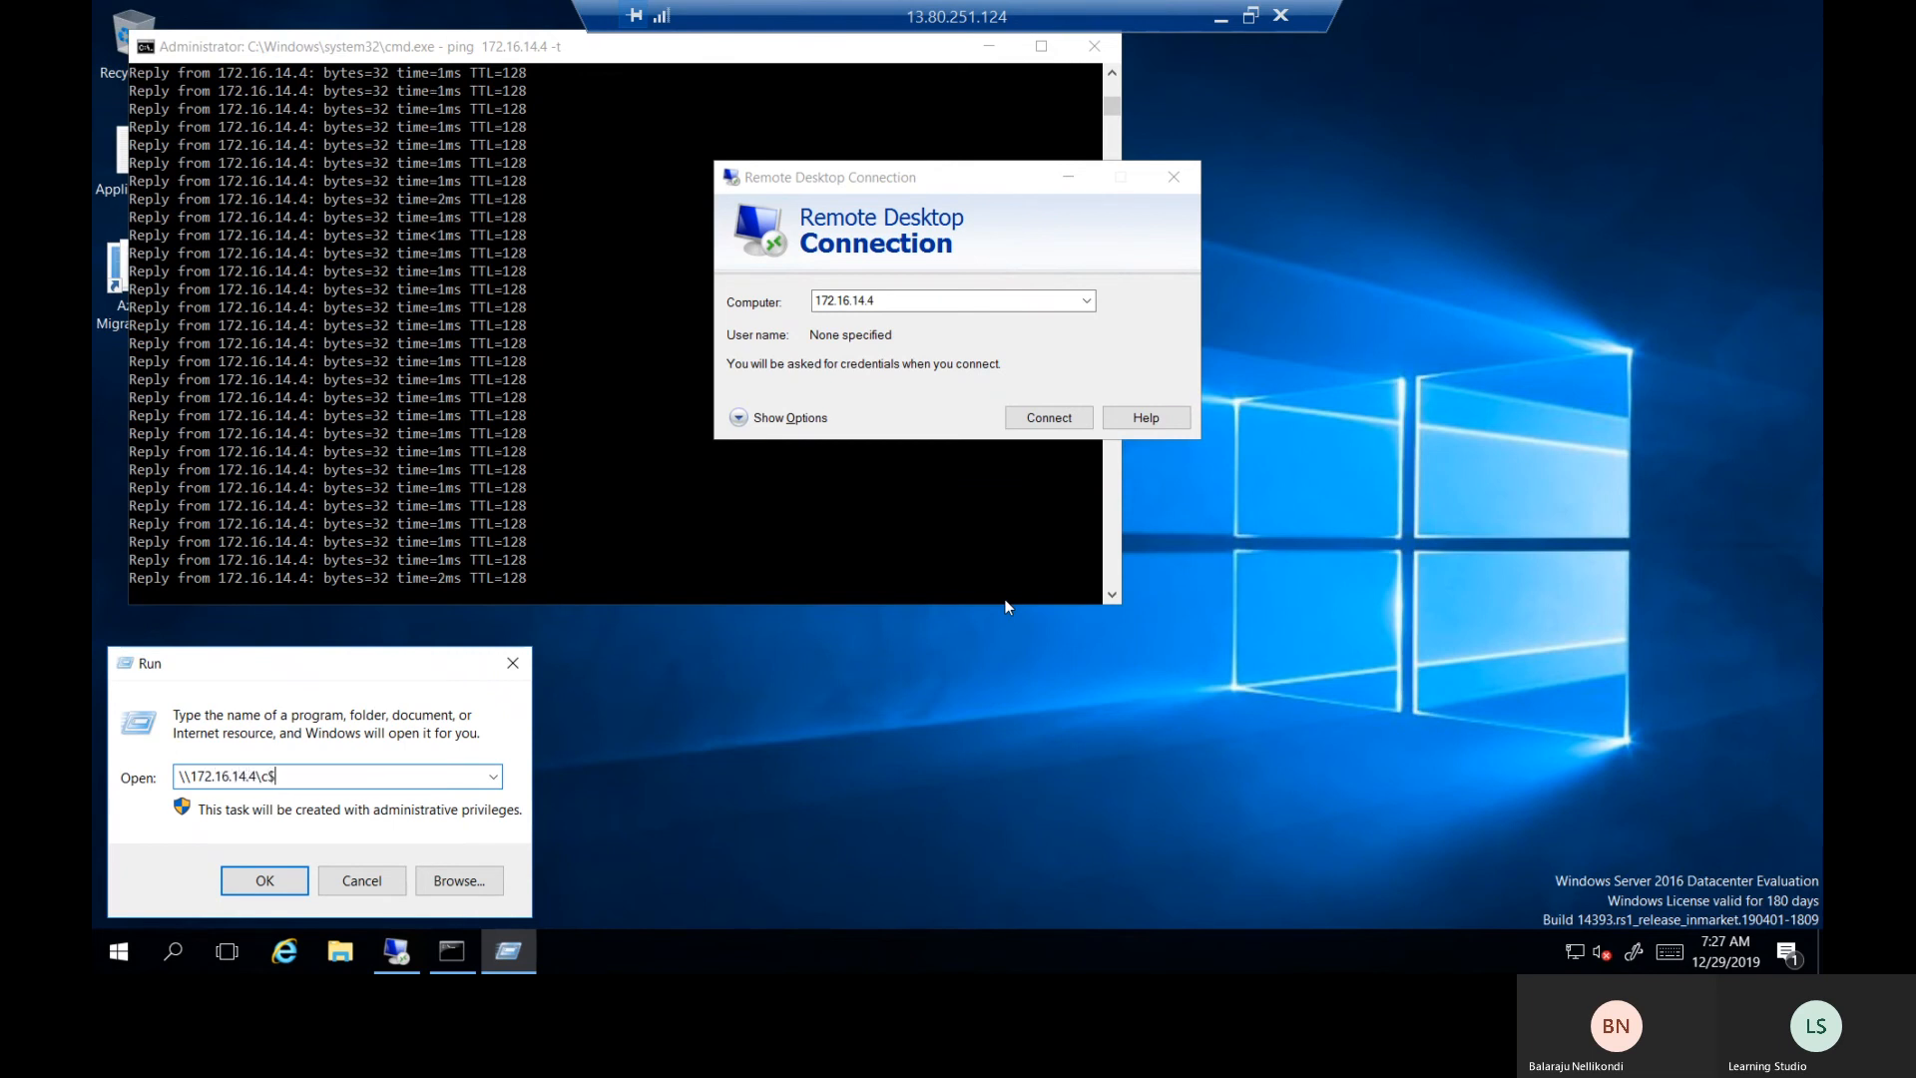
key("Return")
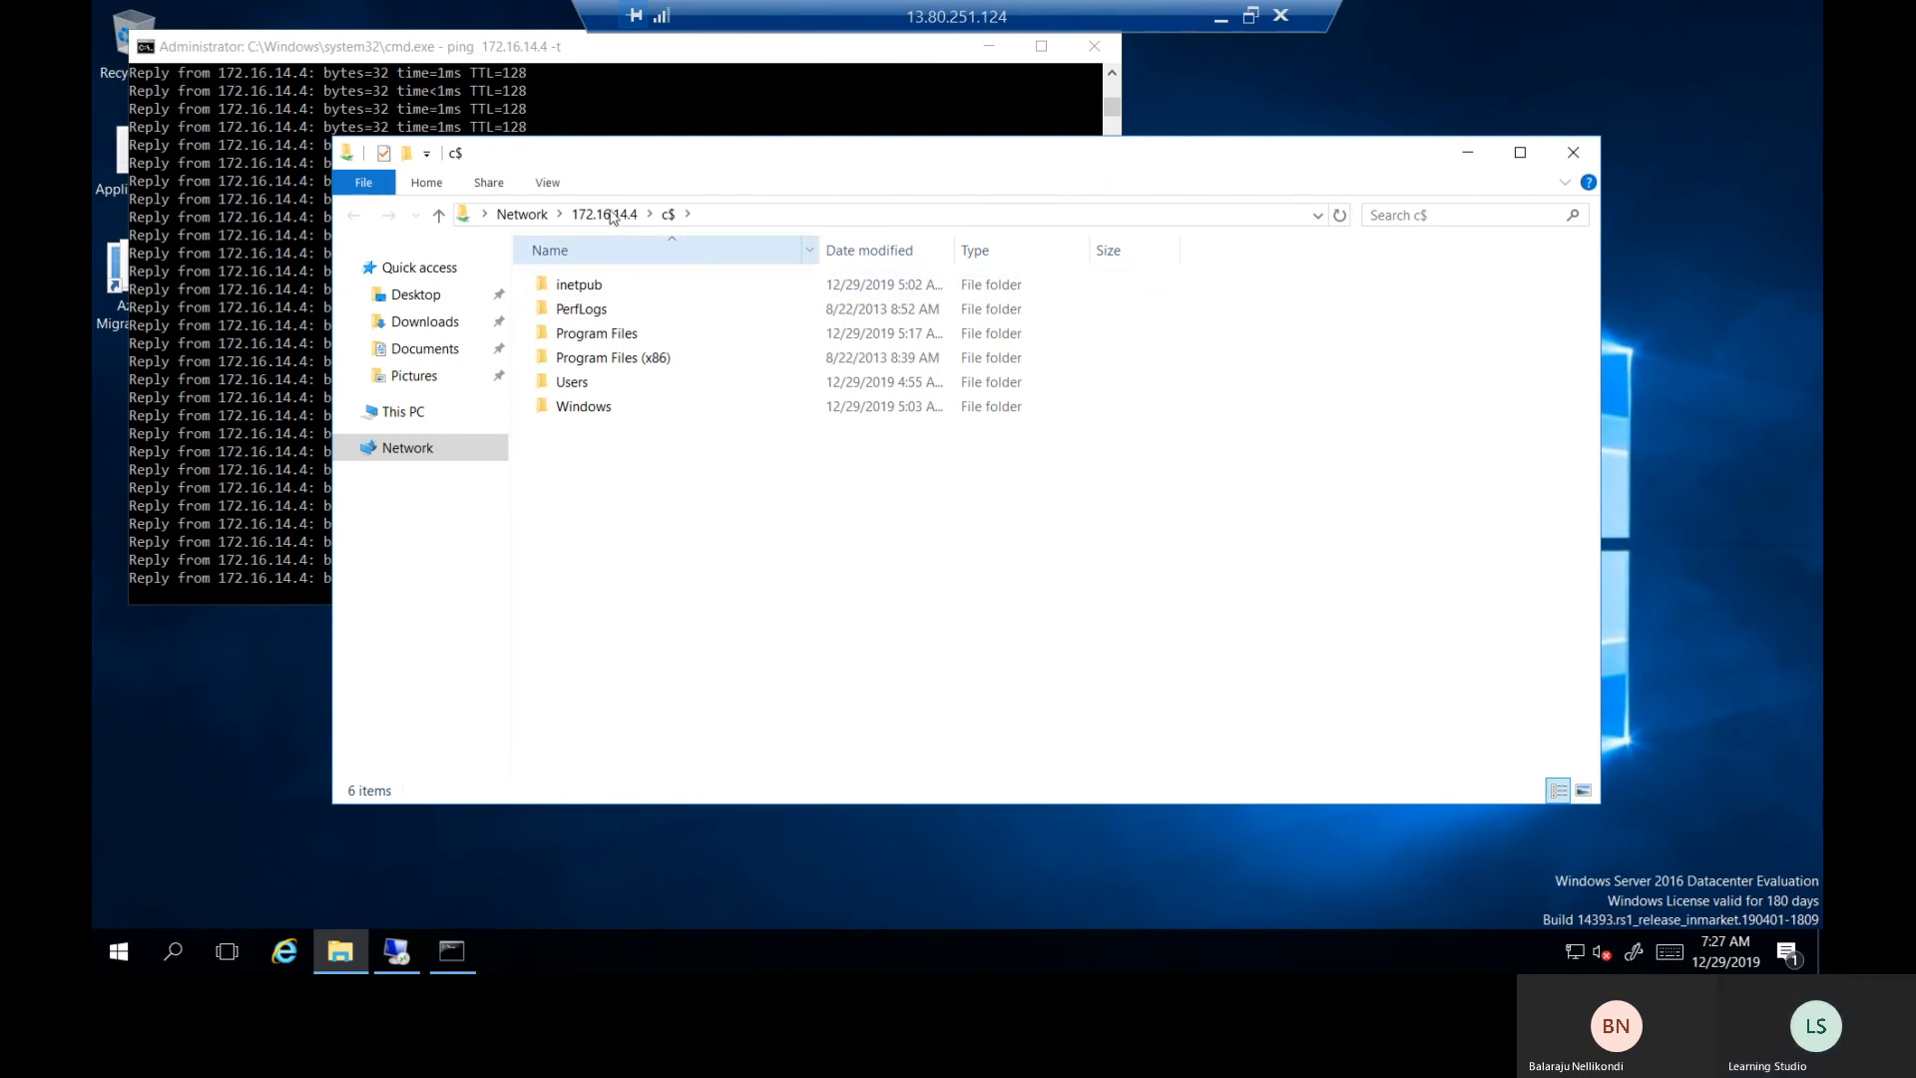
left_click(724, 221)
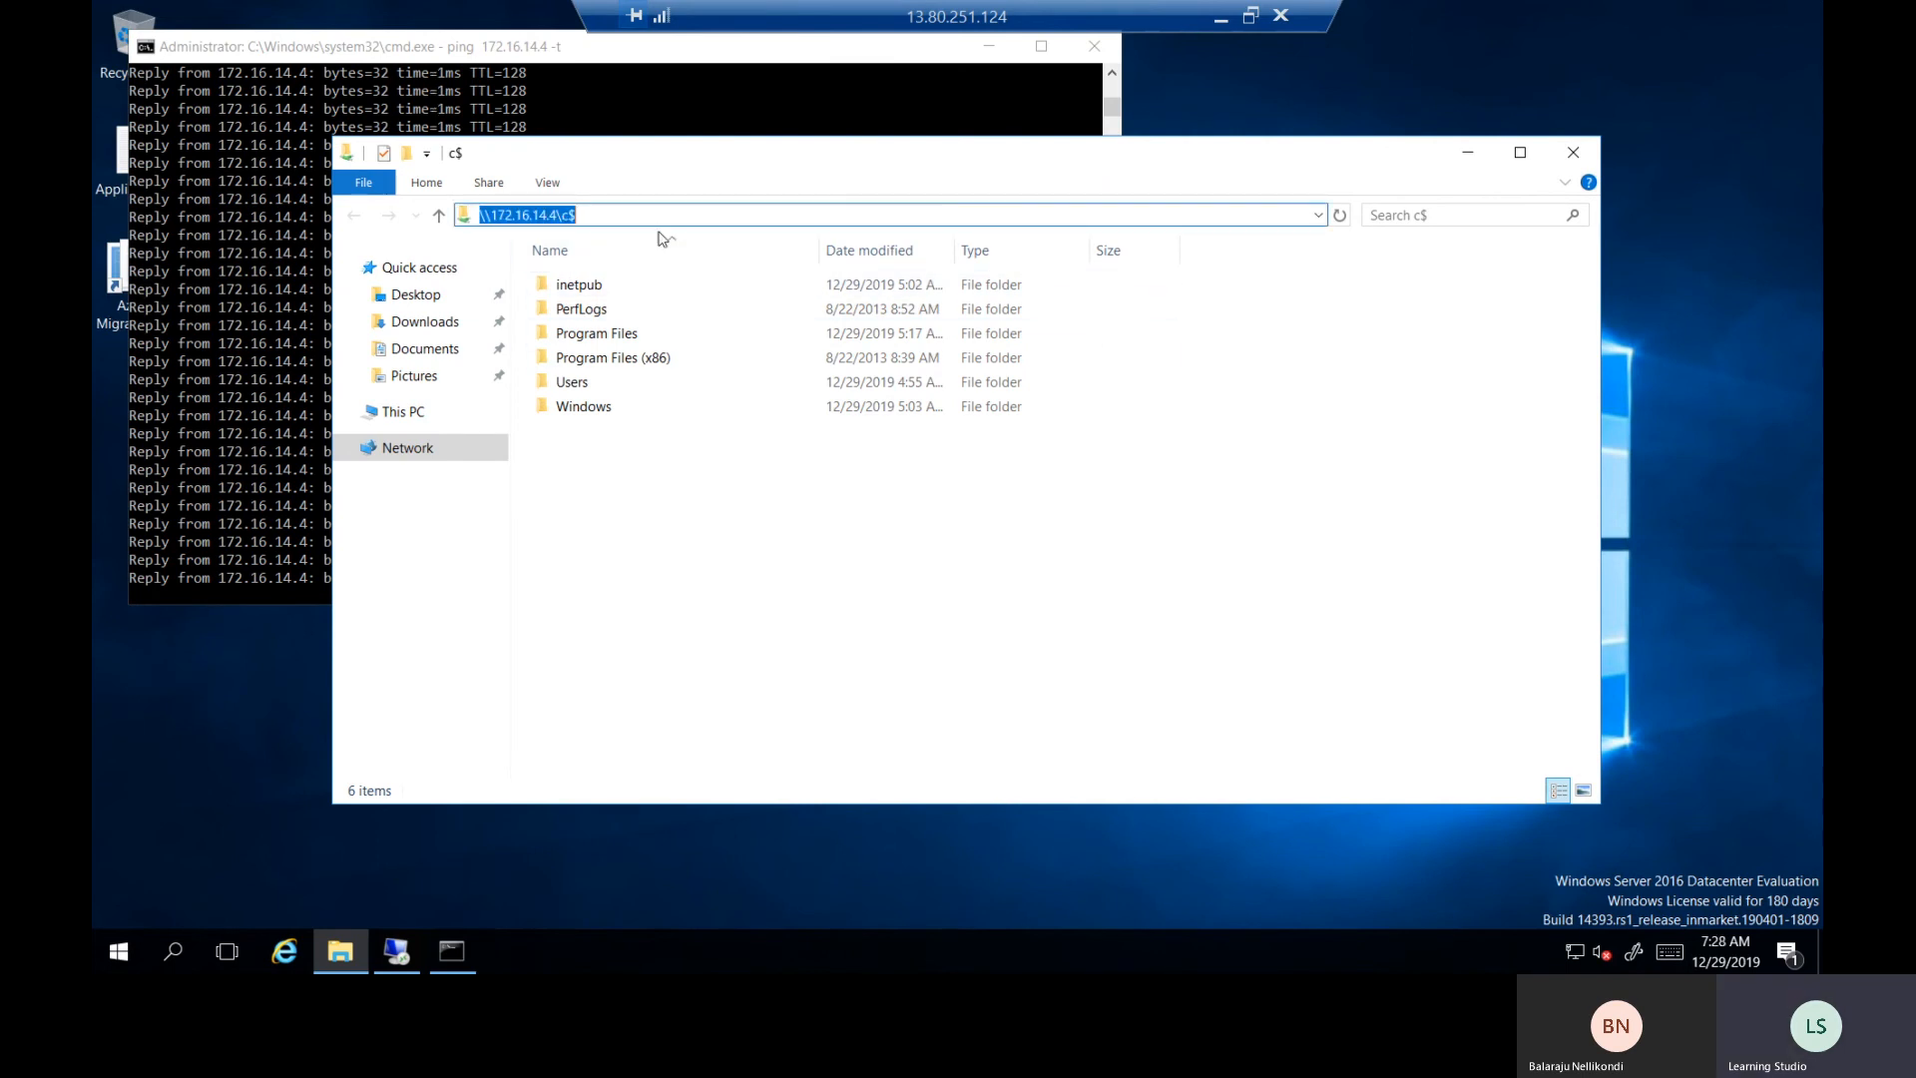
left_click(745, 548)
left_click(1574, 154)
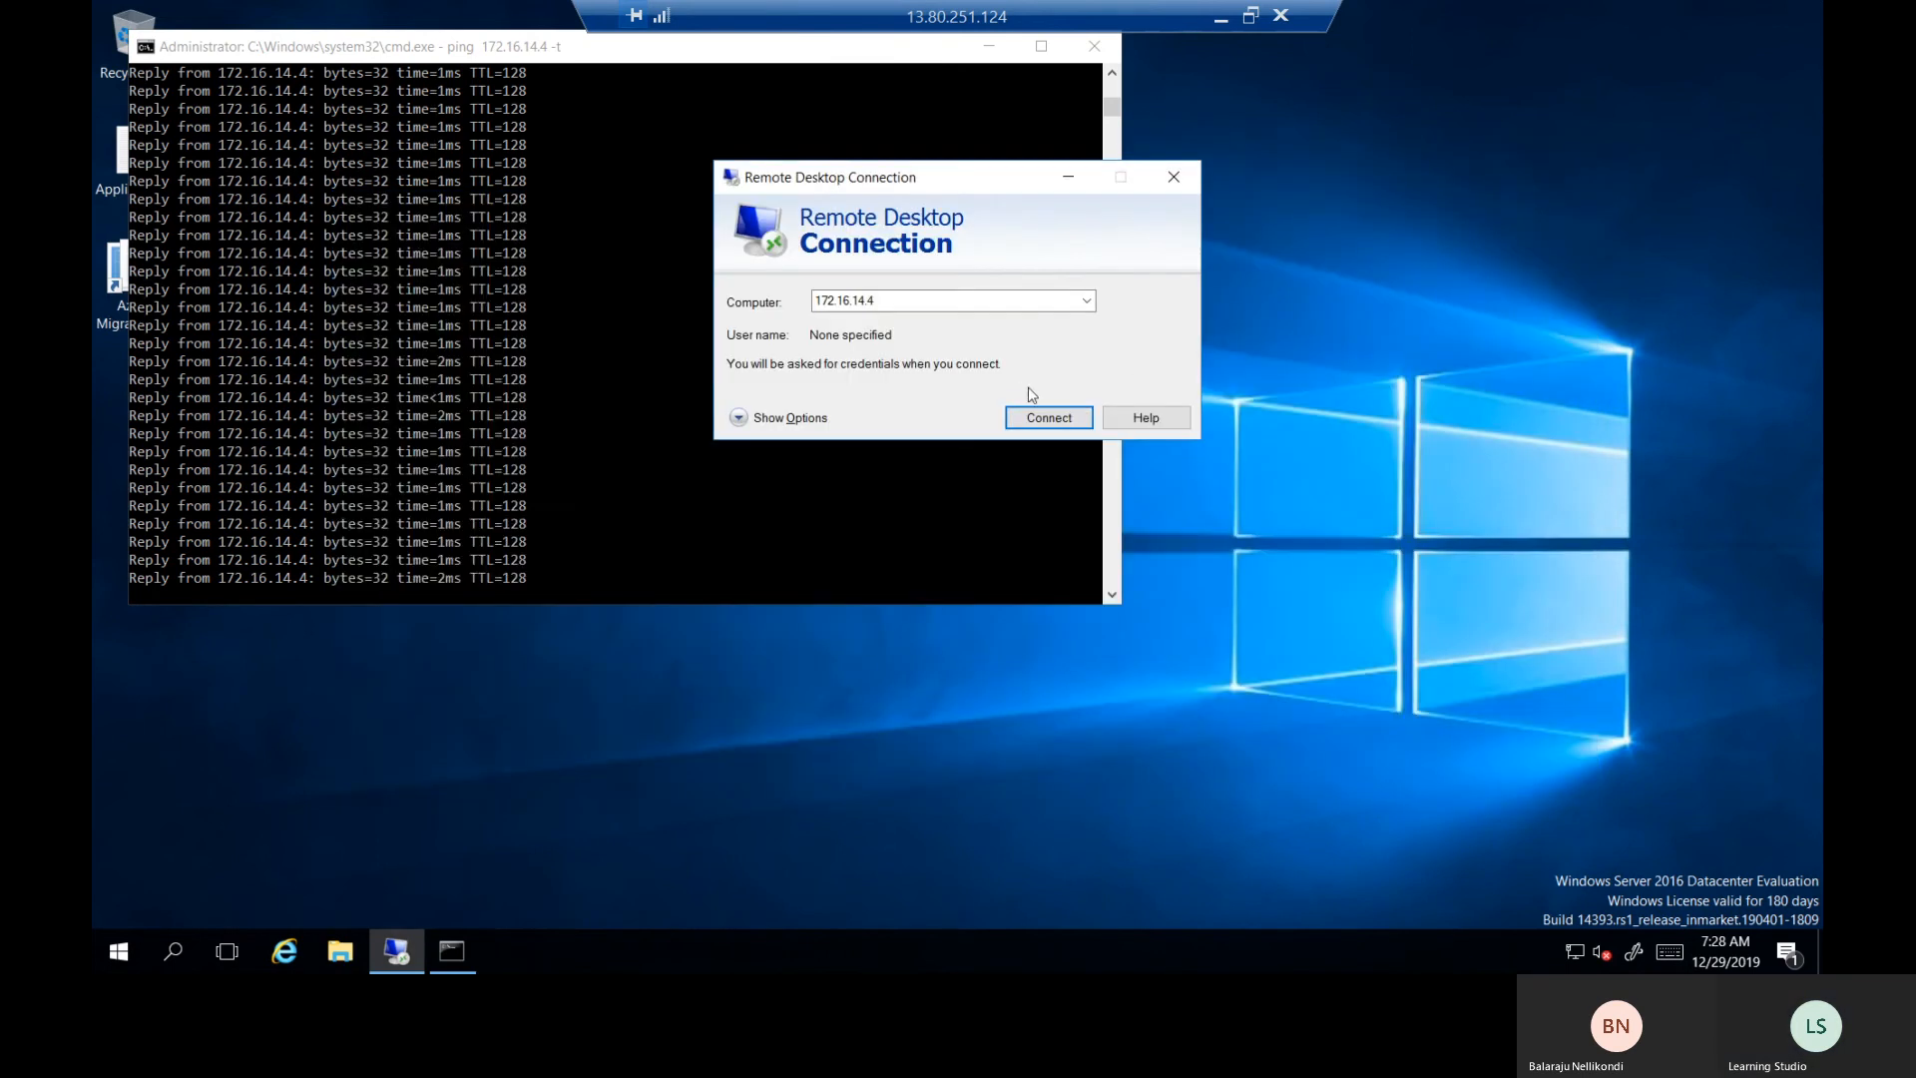
left_click(1046, 415)
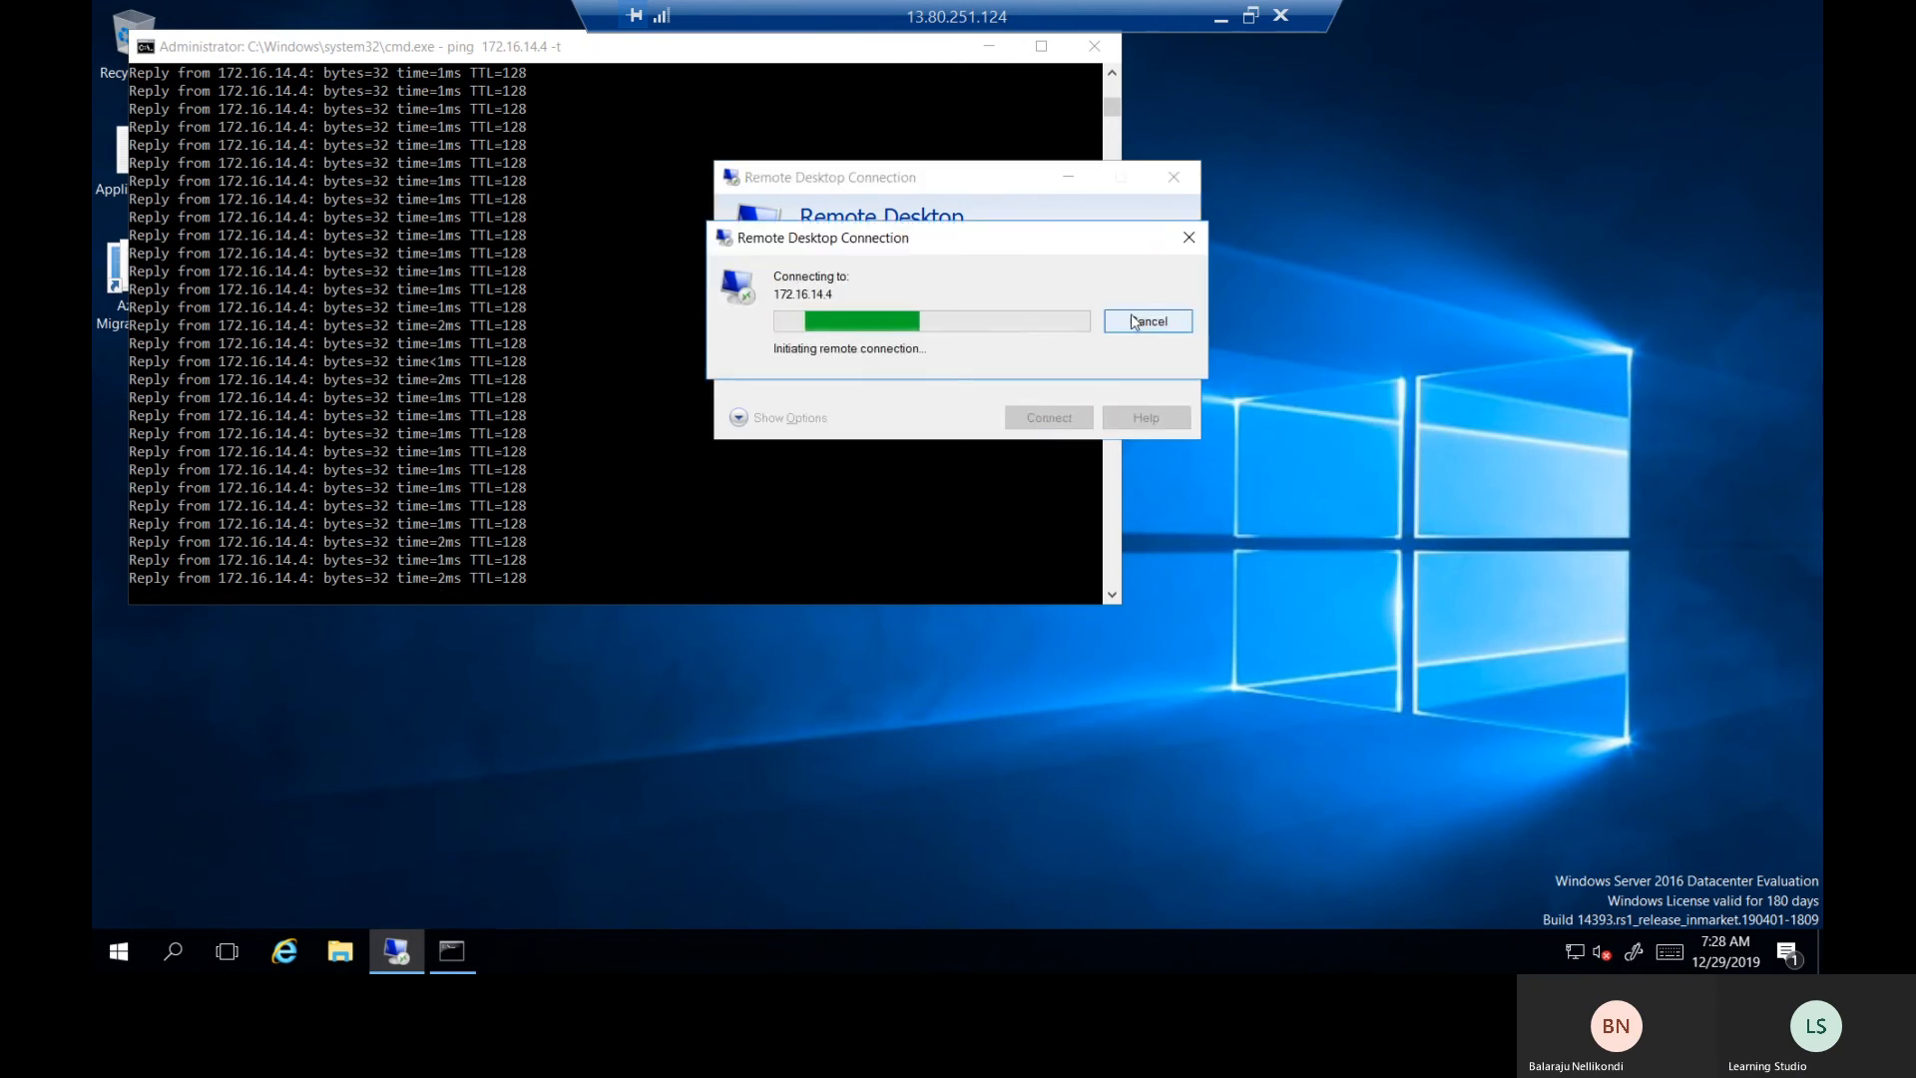
Launch Computer Management in the 13.80.251.124 session by running compmgmt.
right_click(119, 951)
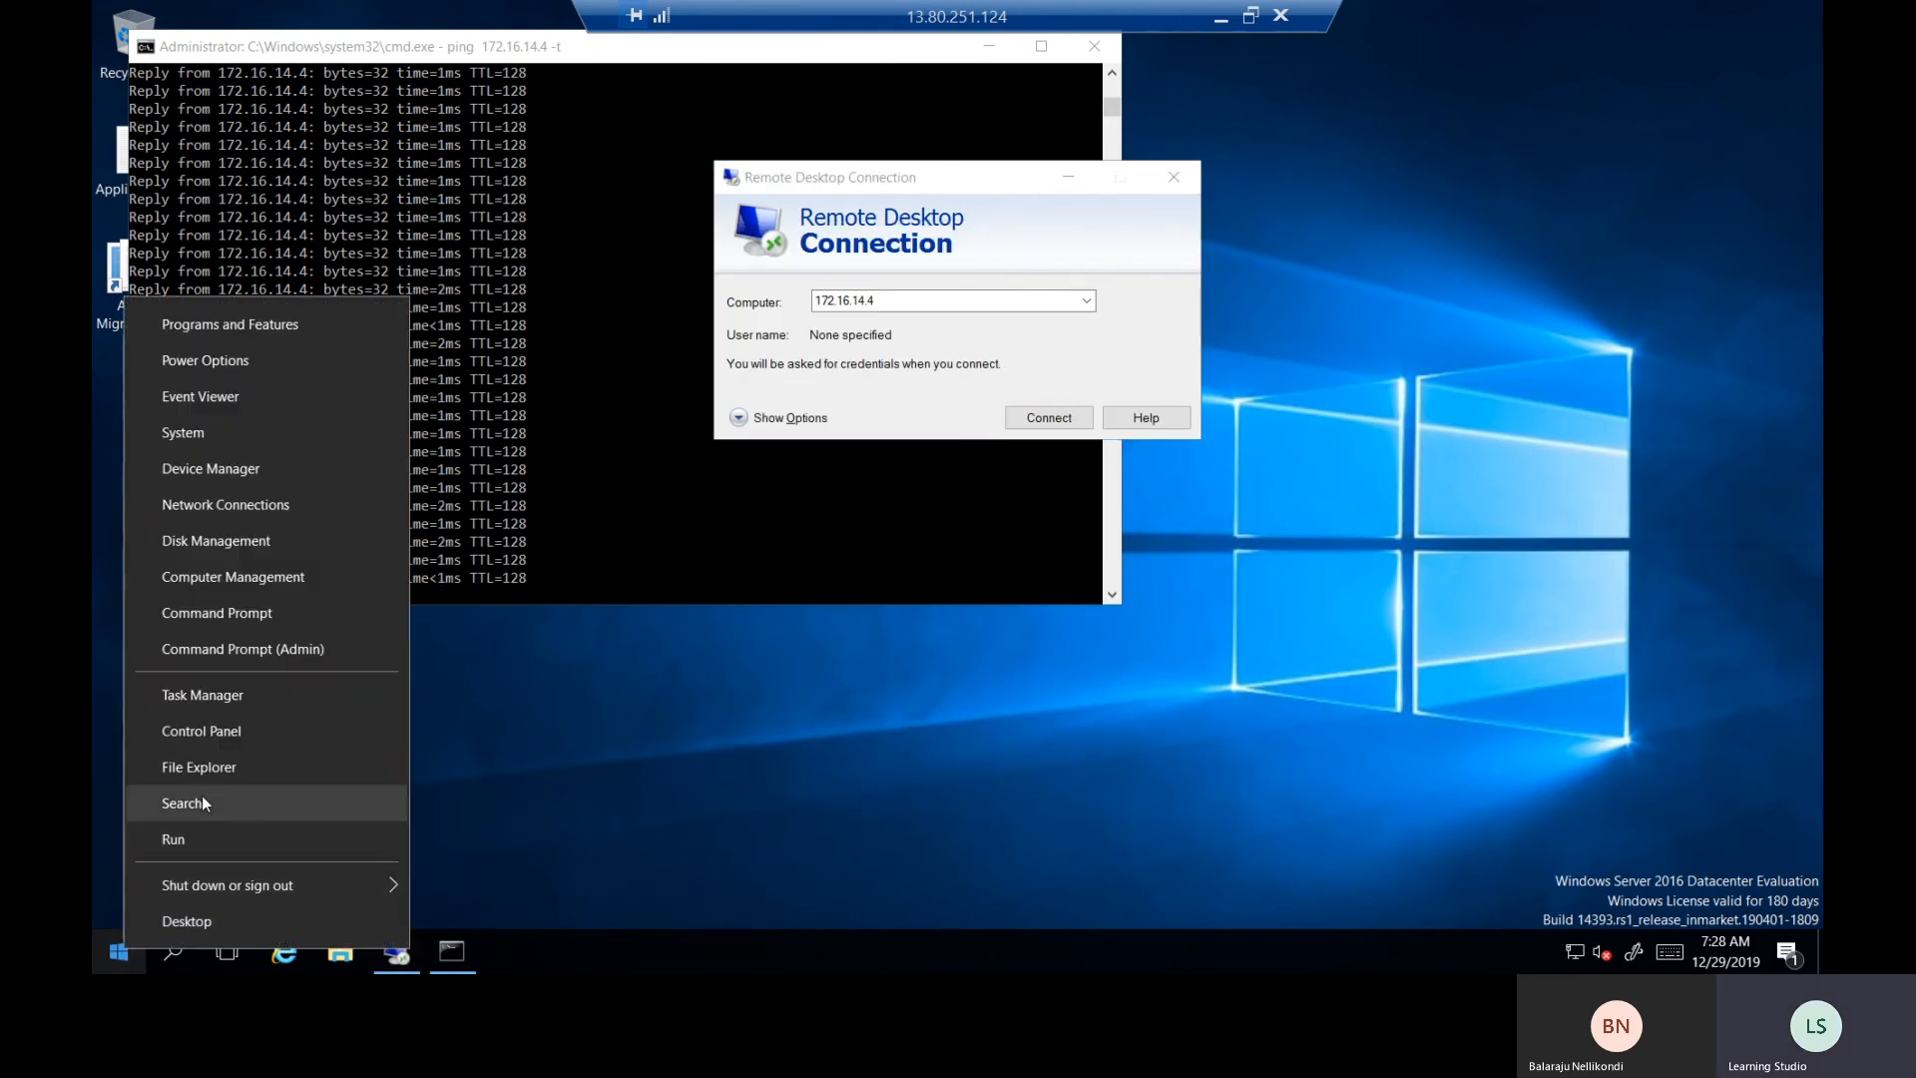
left_click(208, 838)
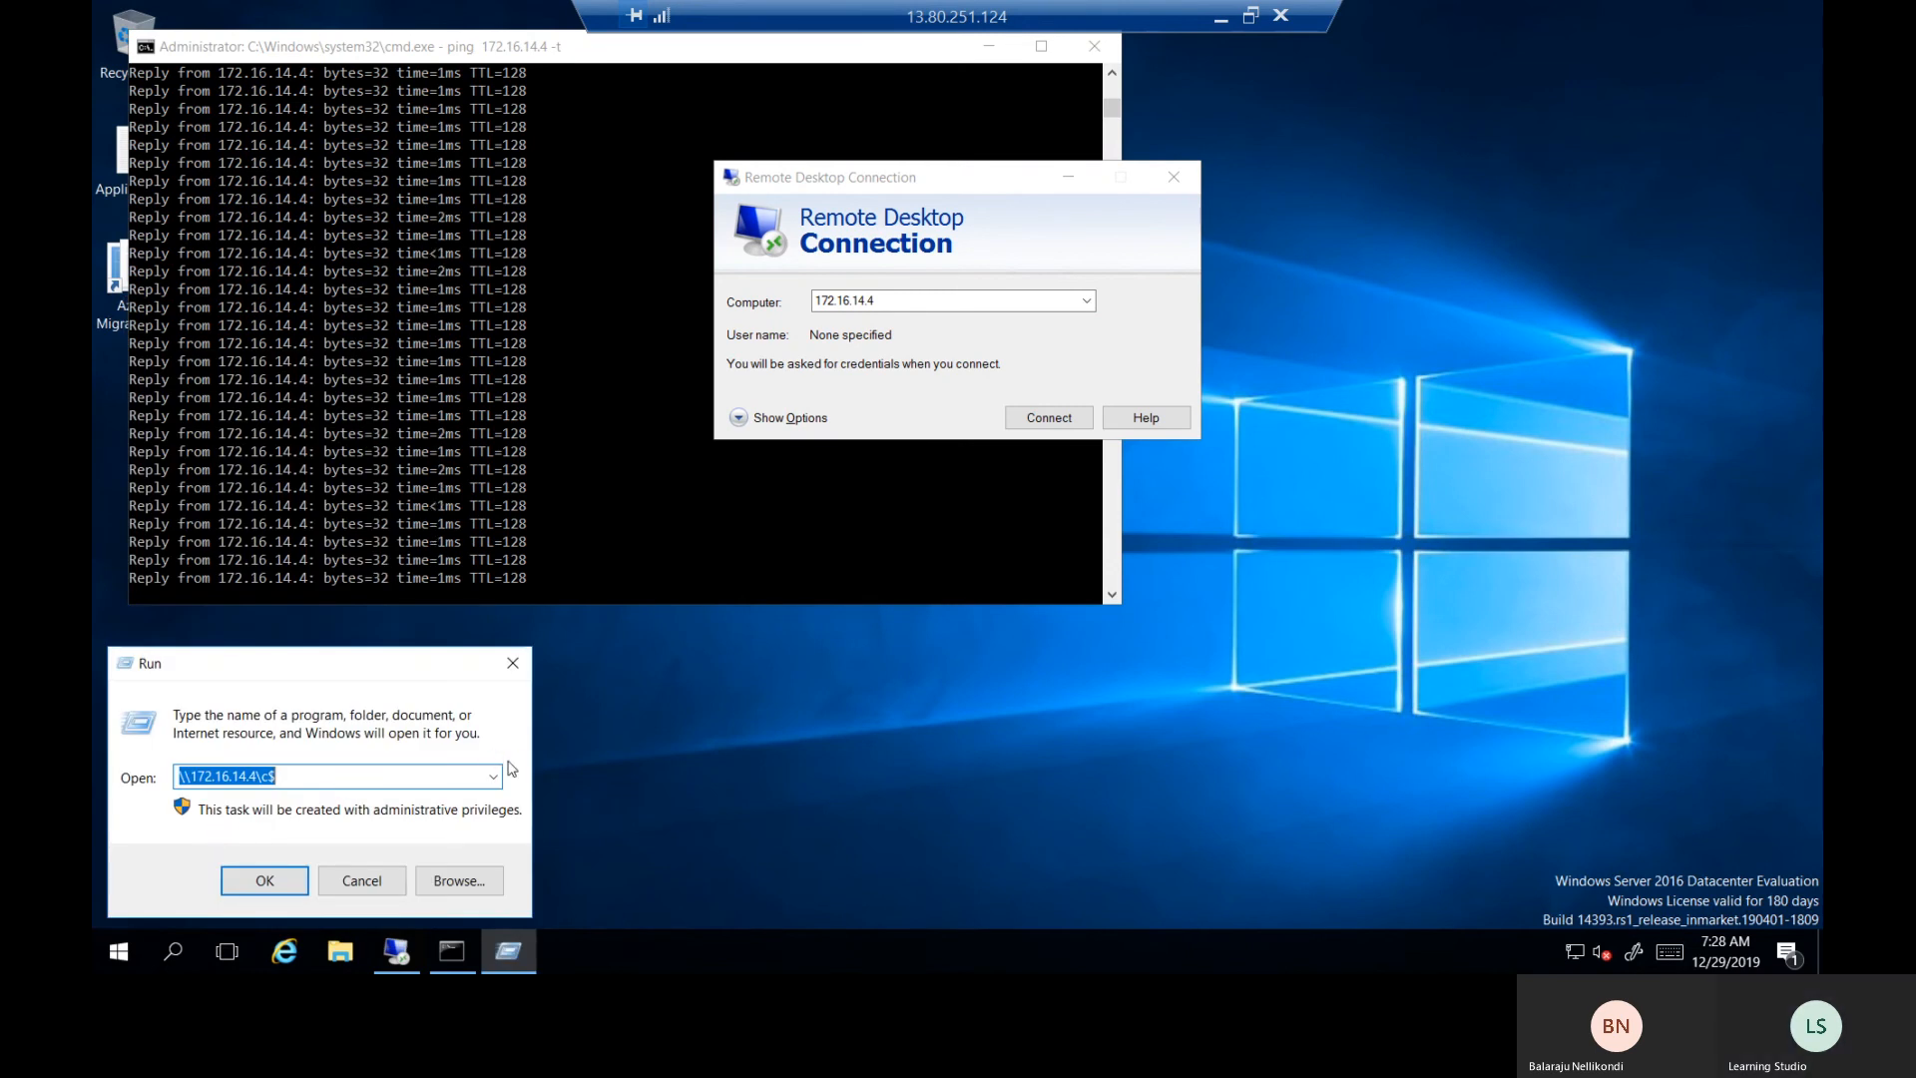
type("compmgmt")
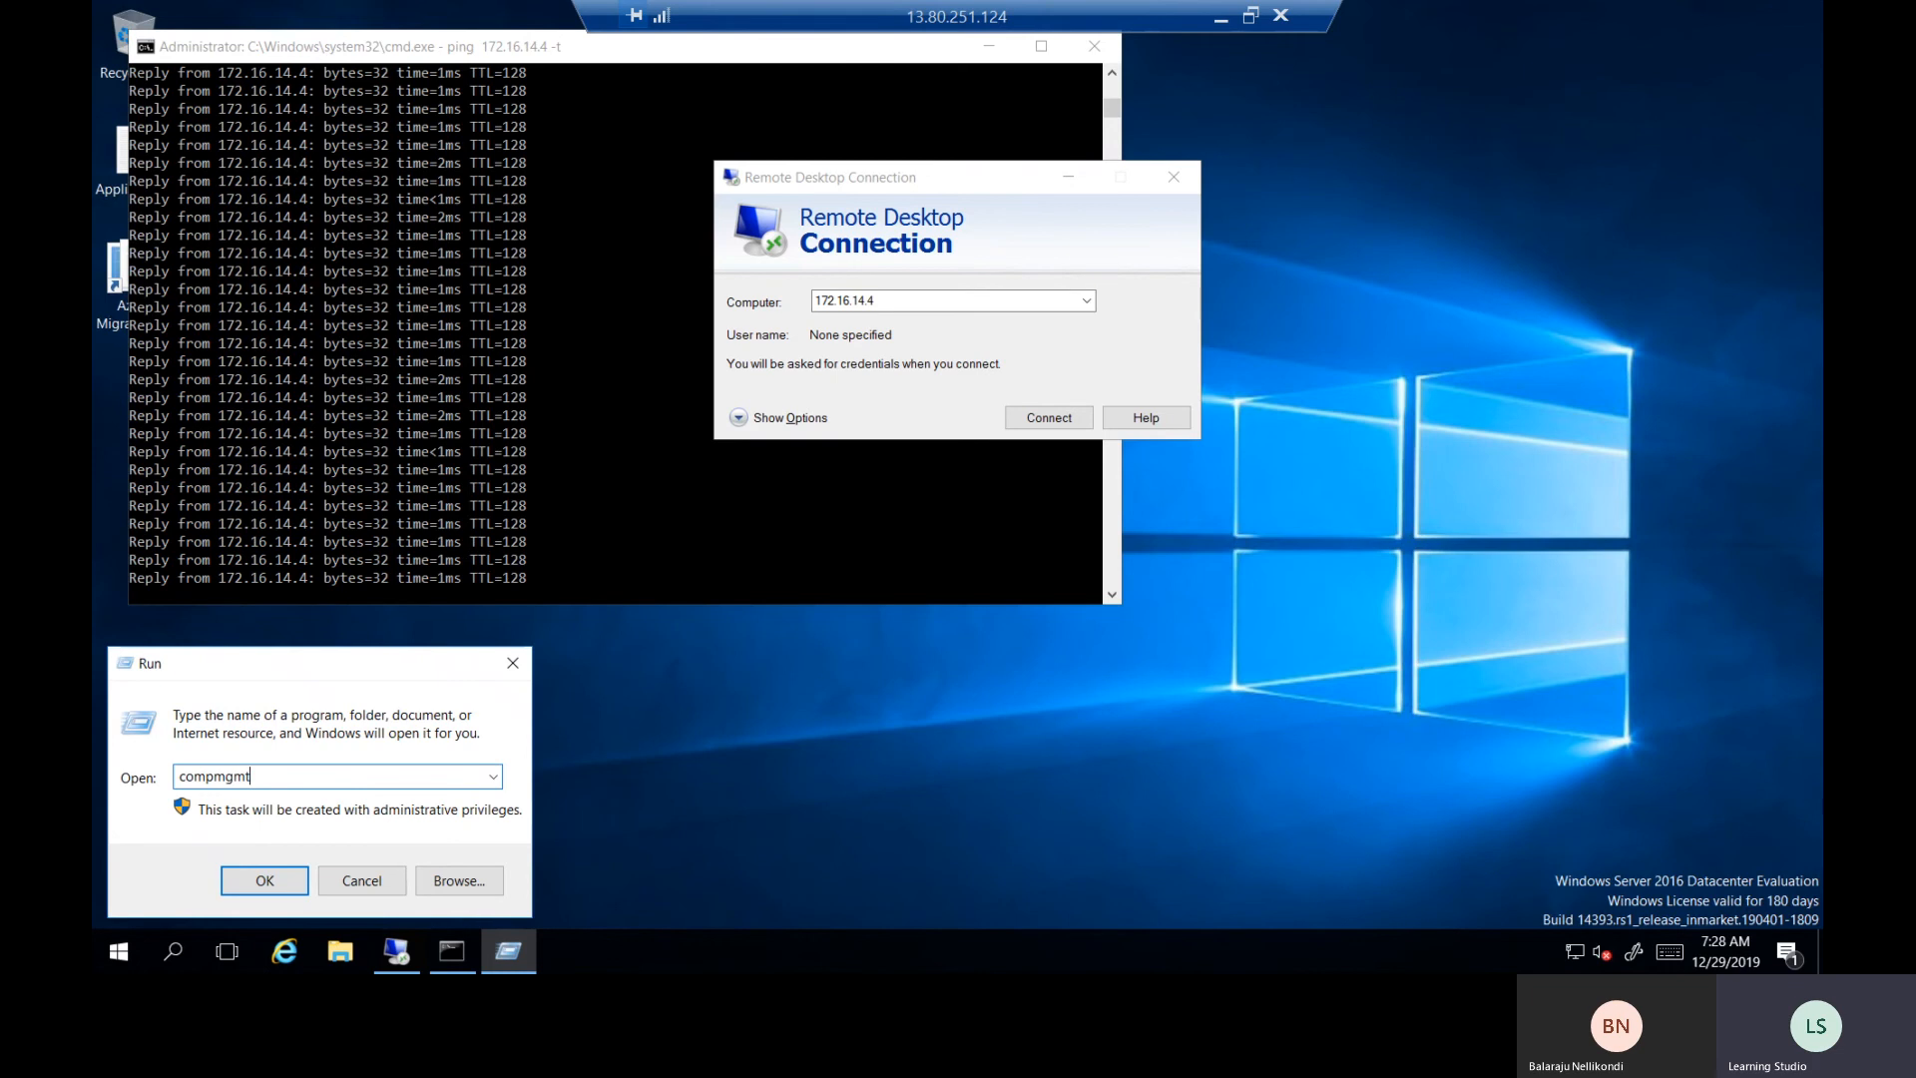
key("Return")
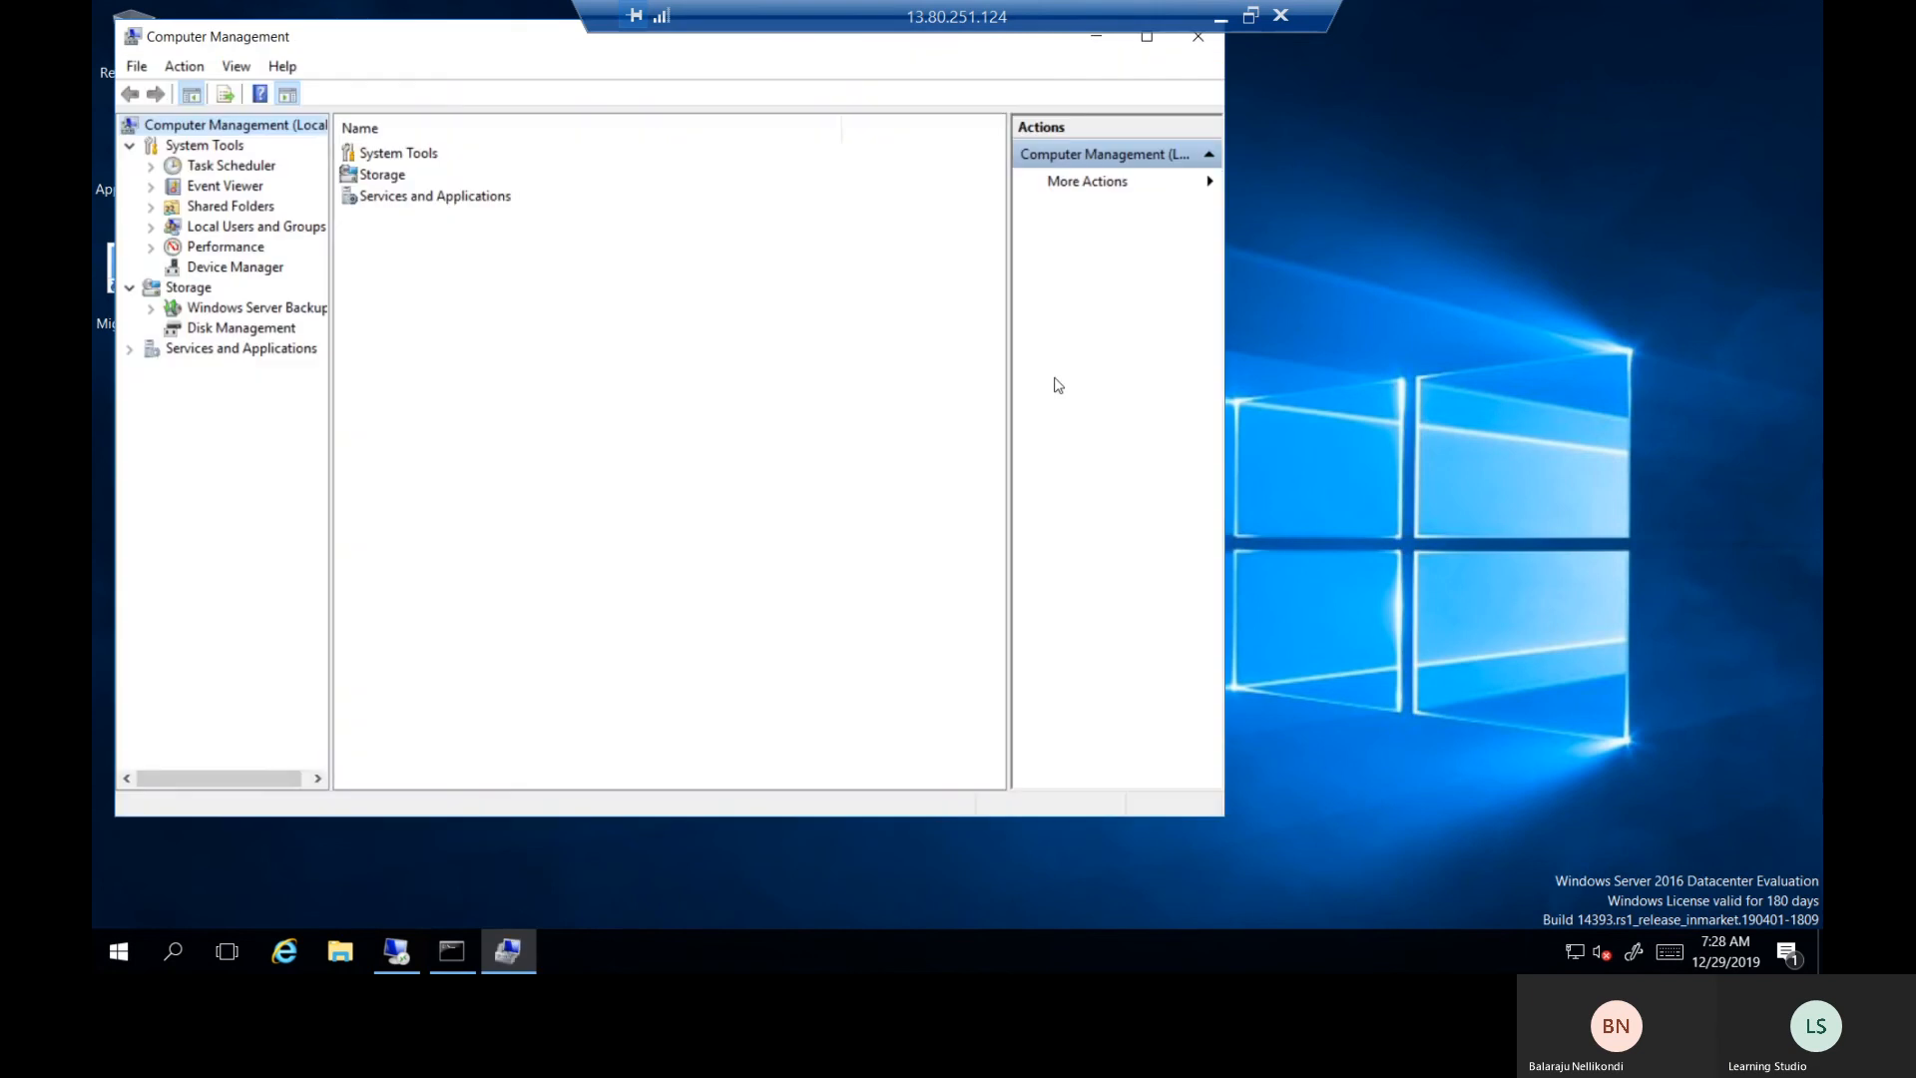
Connect Computer Management to the other computer 172.16.14.4.
right_click(249, 127)
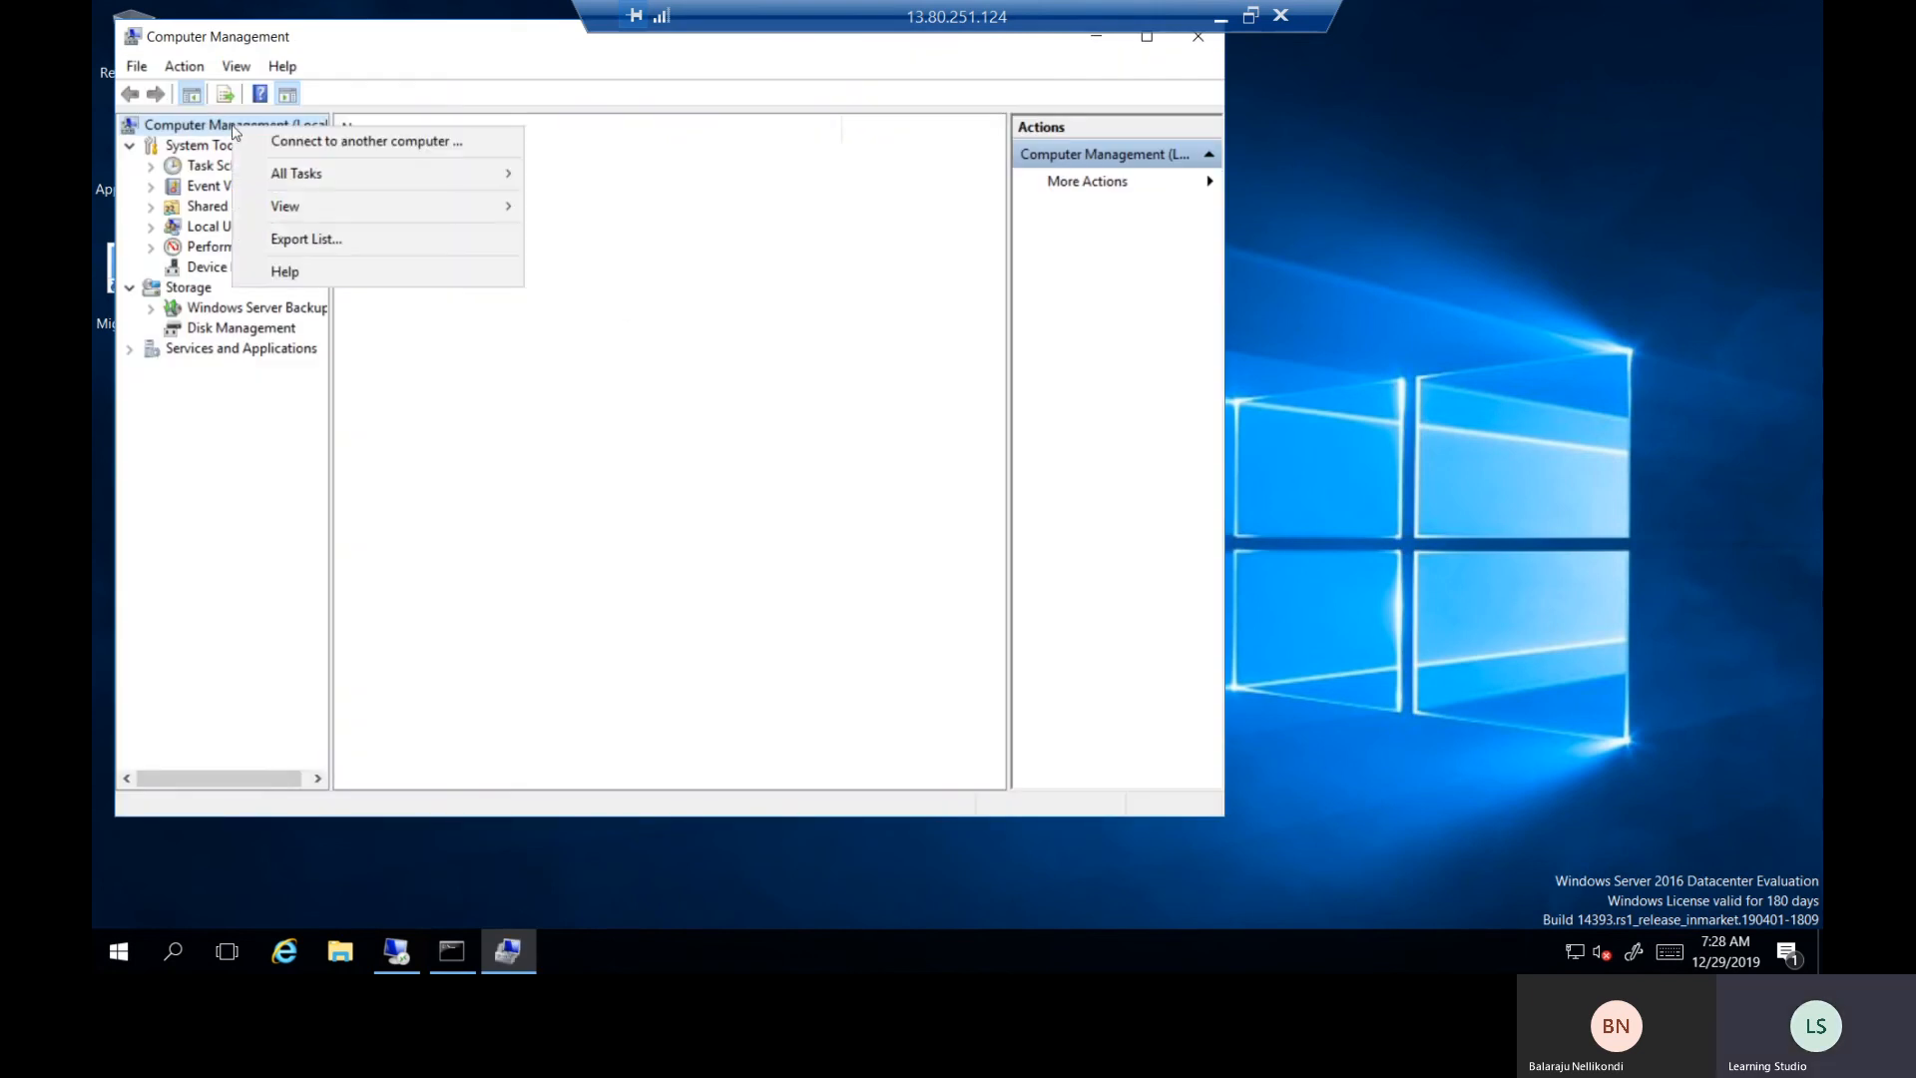
left_click(279, 146)
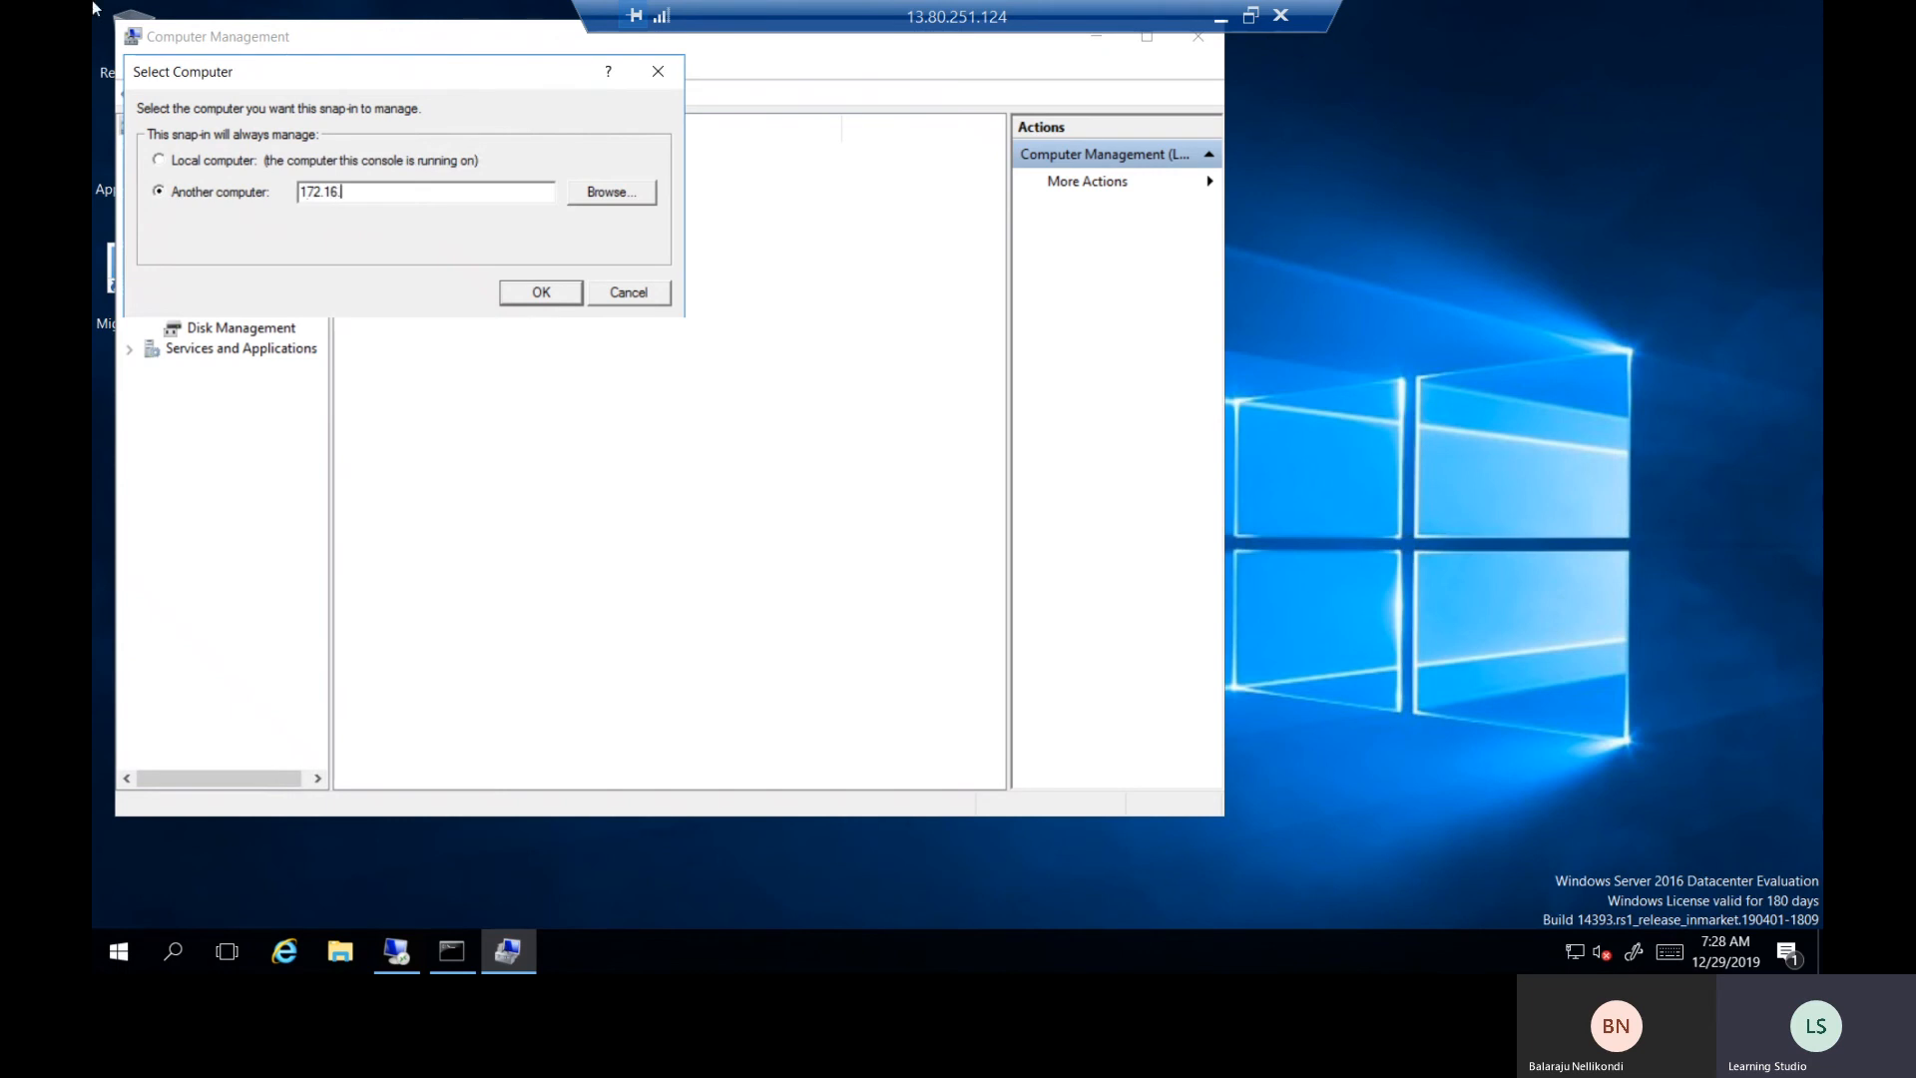
left_click(451, 964)
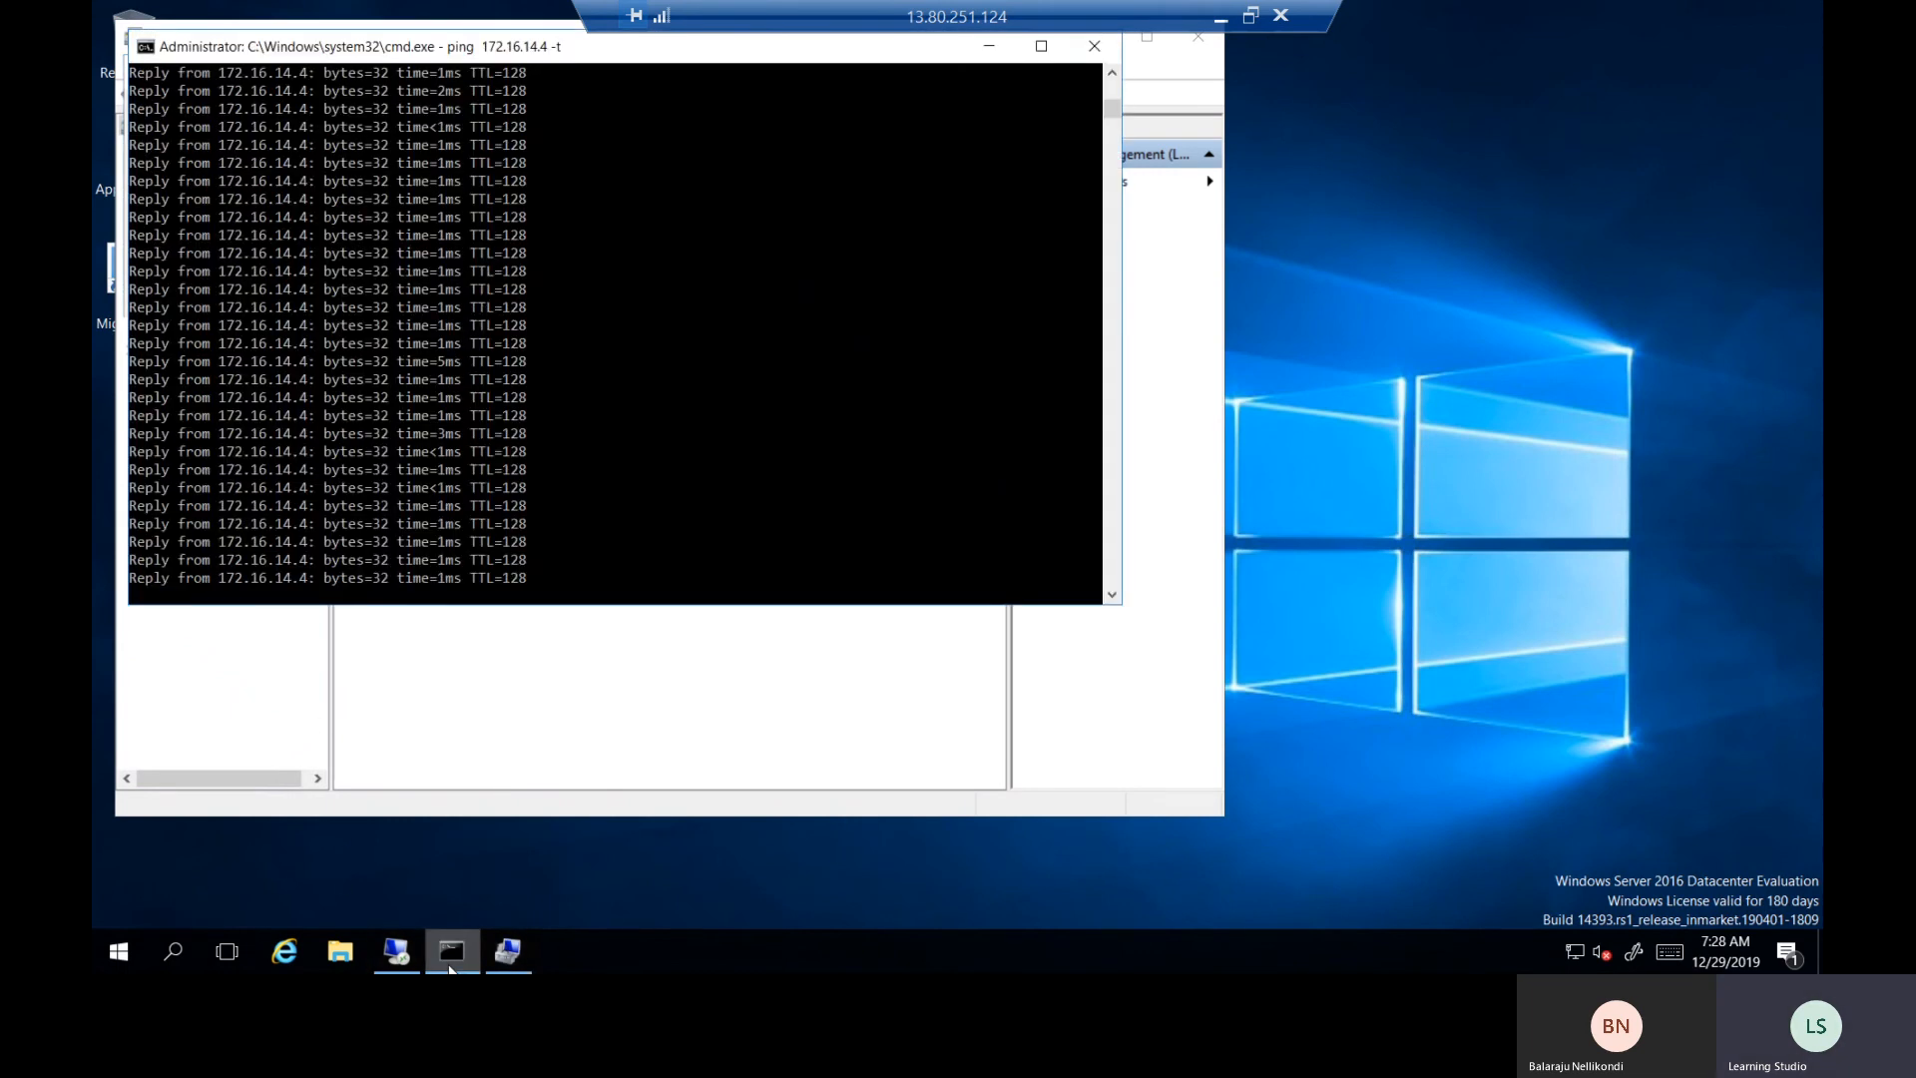
left_click(450, 969)
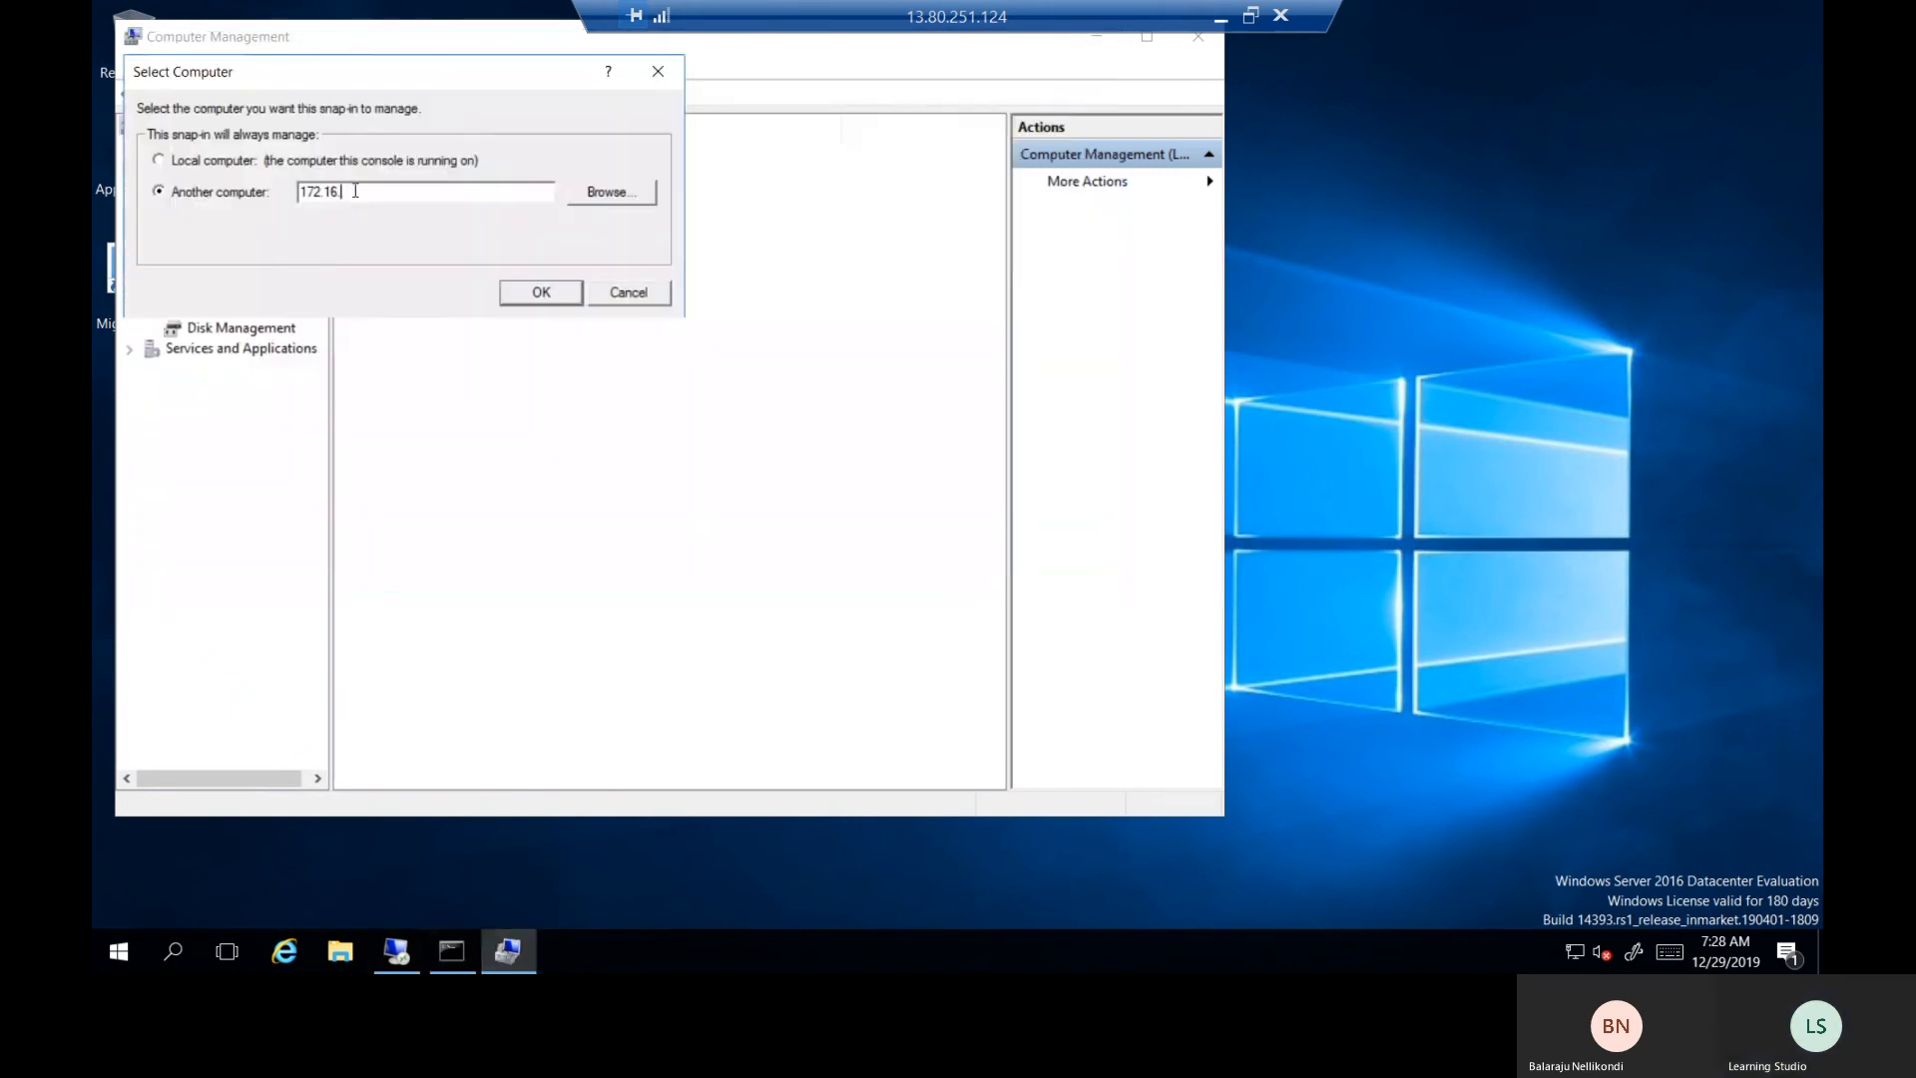
type("14.4")
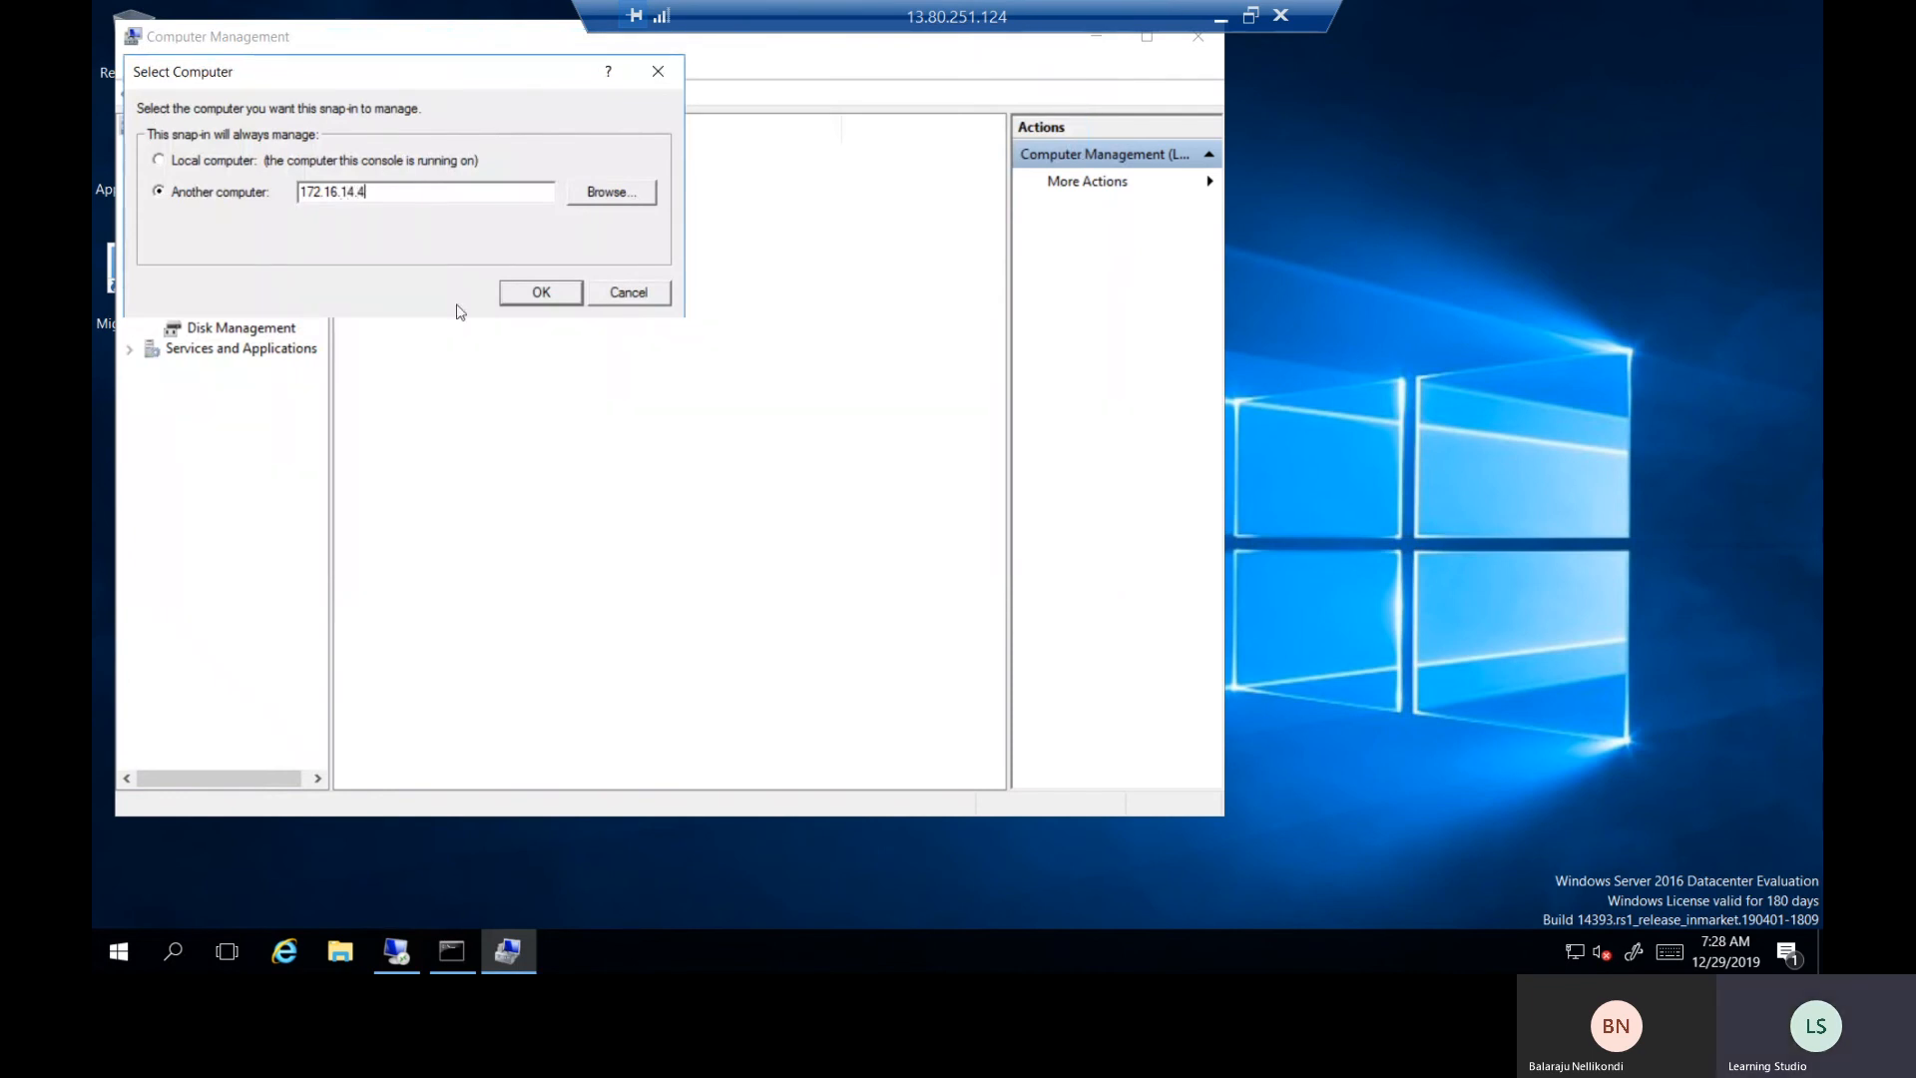
left_click(543, 293)
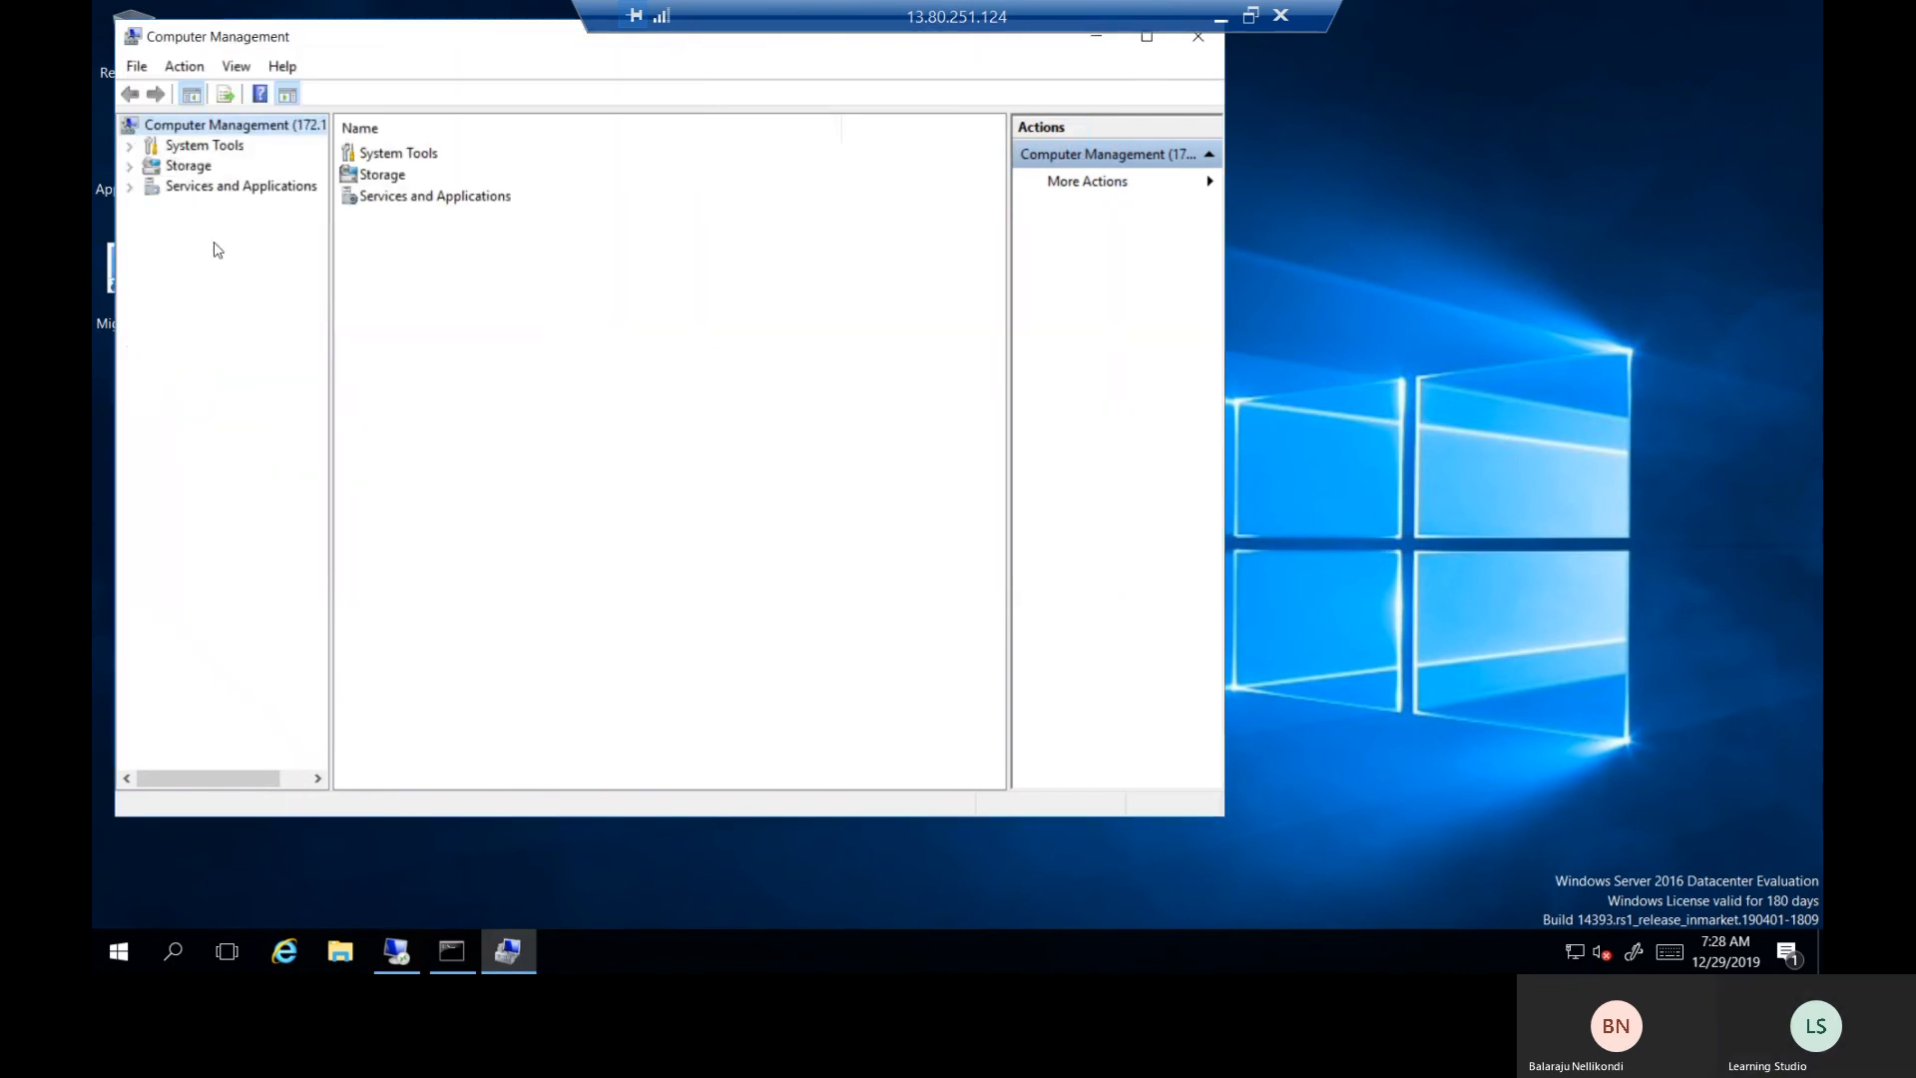
Widen the console tree, expand System Tools and Services and Applications, and open the remote computer's Services.
left_click_drag(330, 223, 405, 223)
left_click(131, 147)
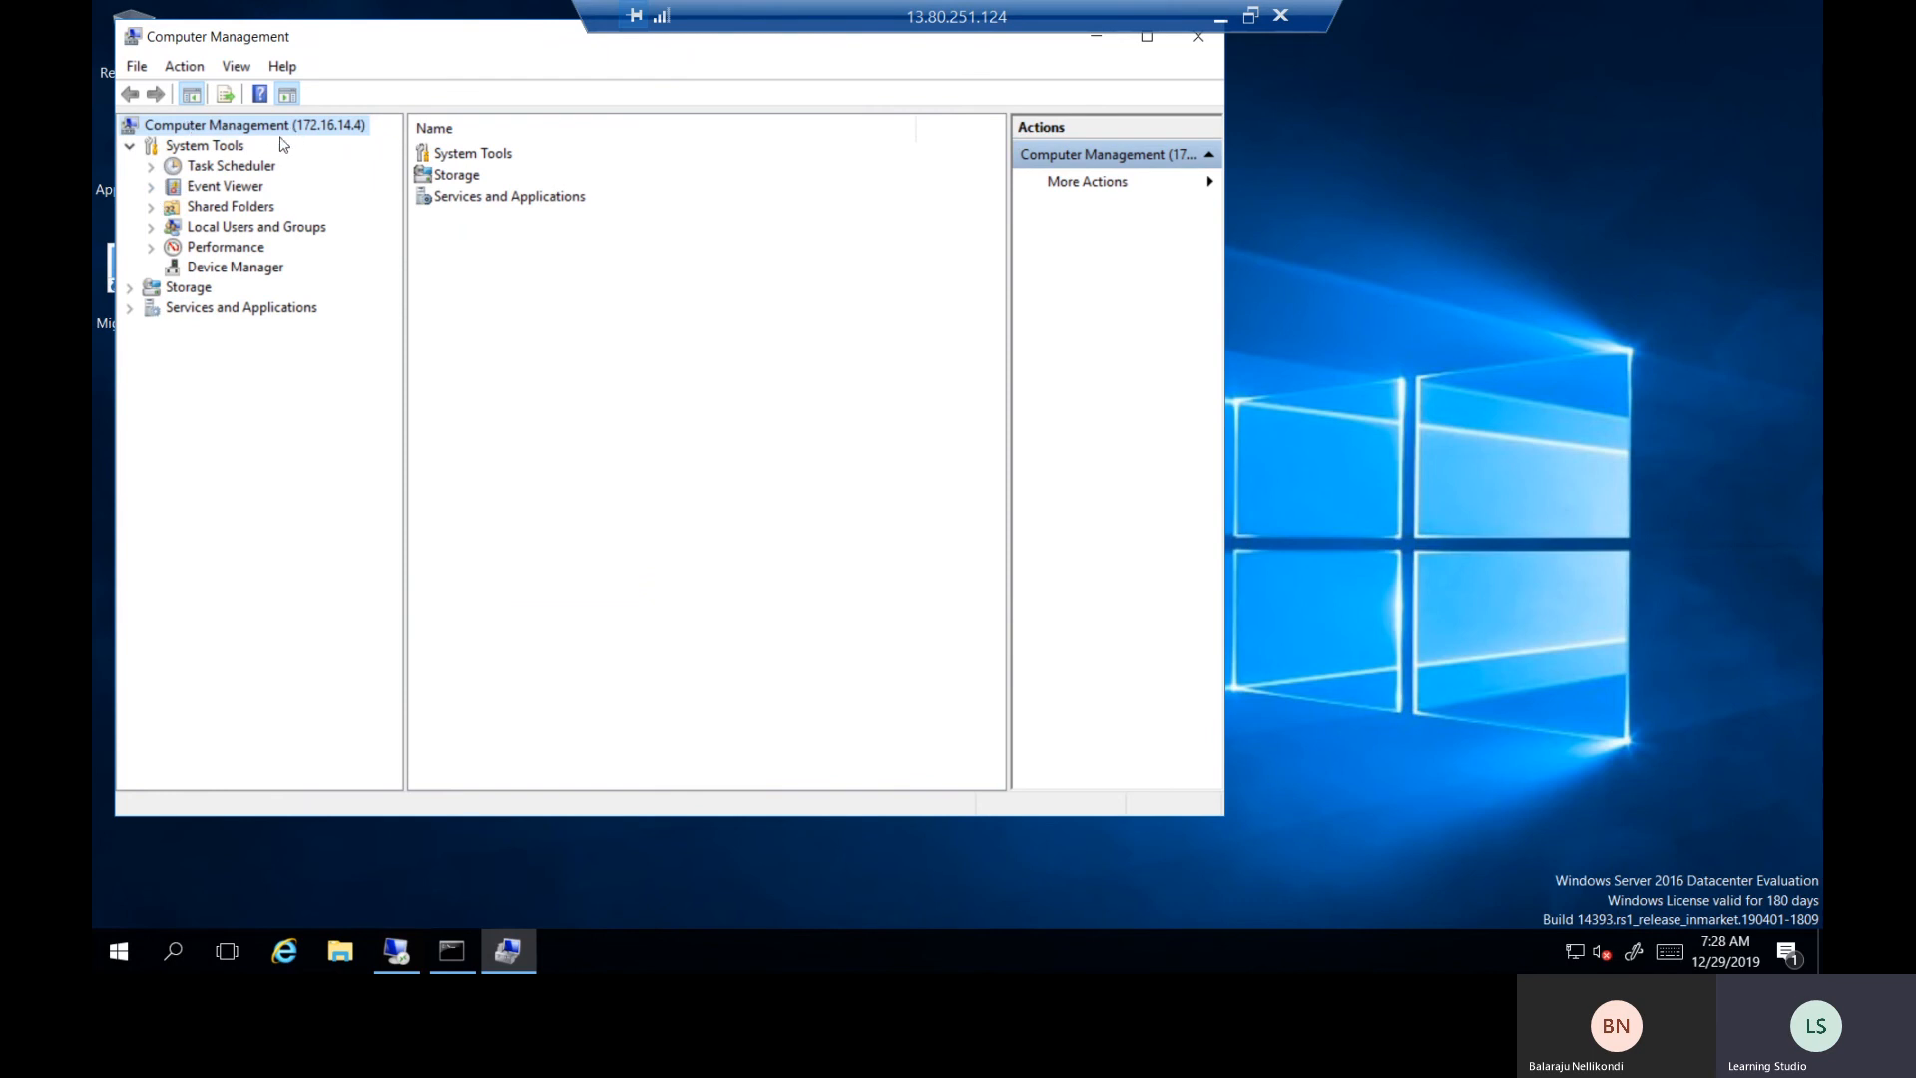
left_click(130, 309)
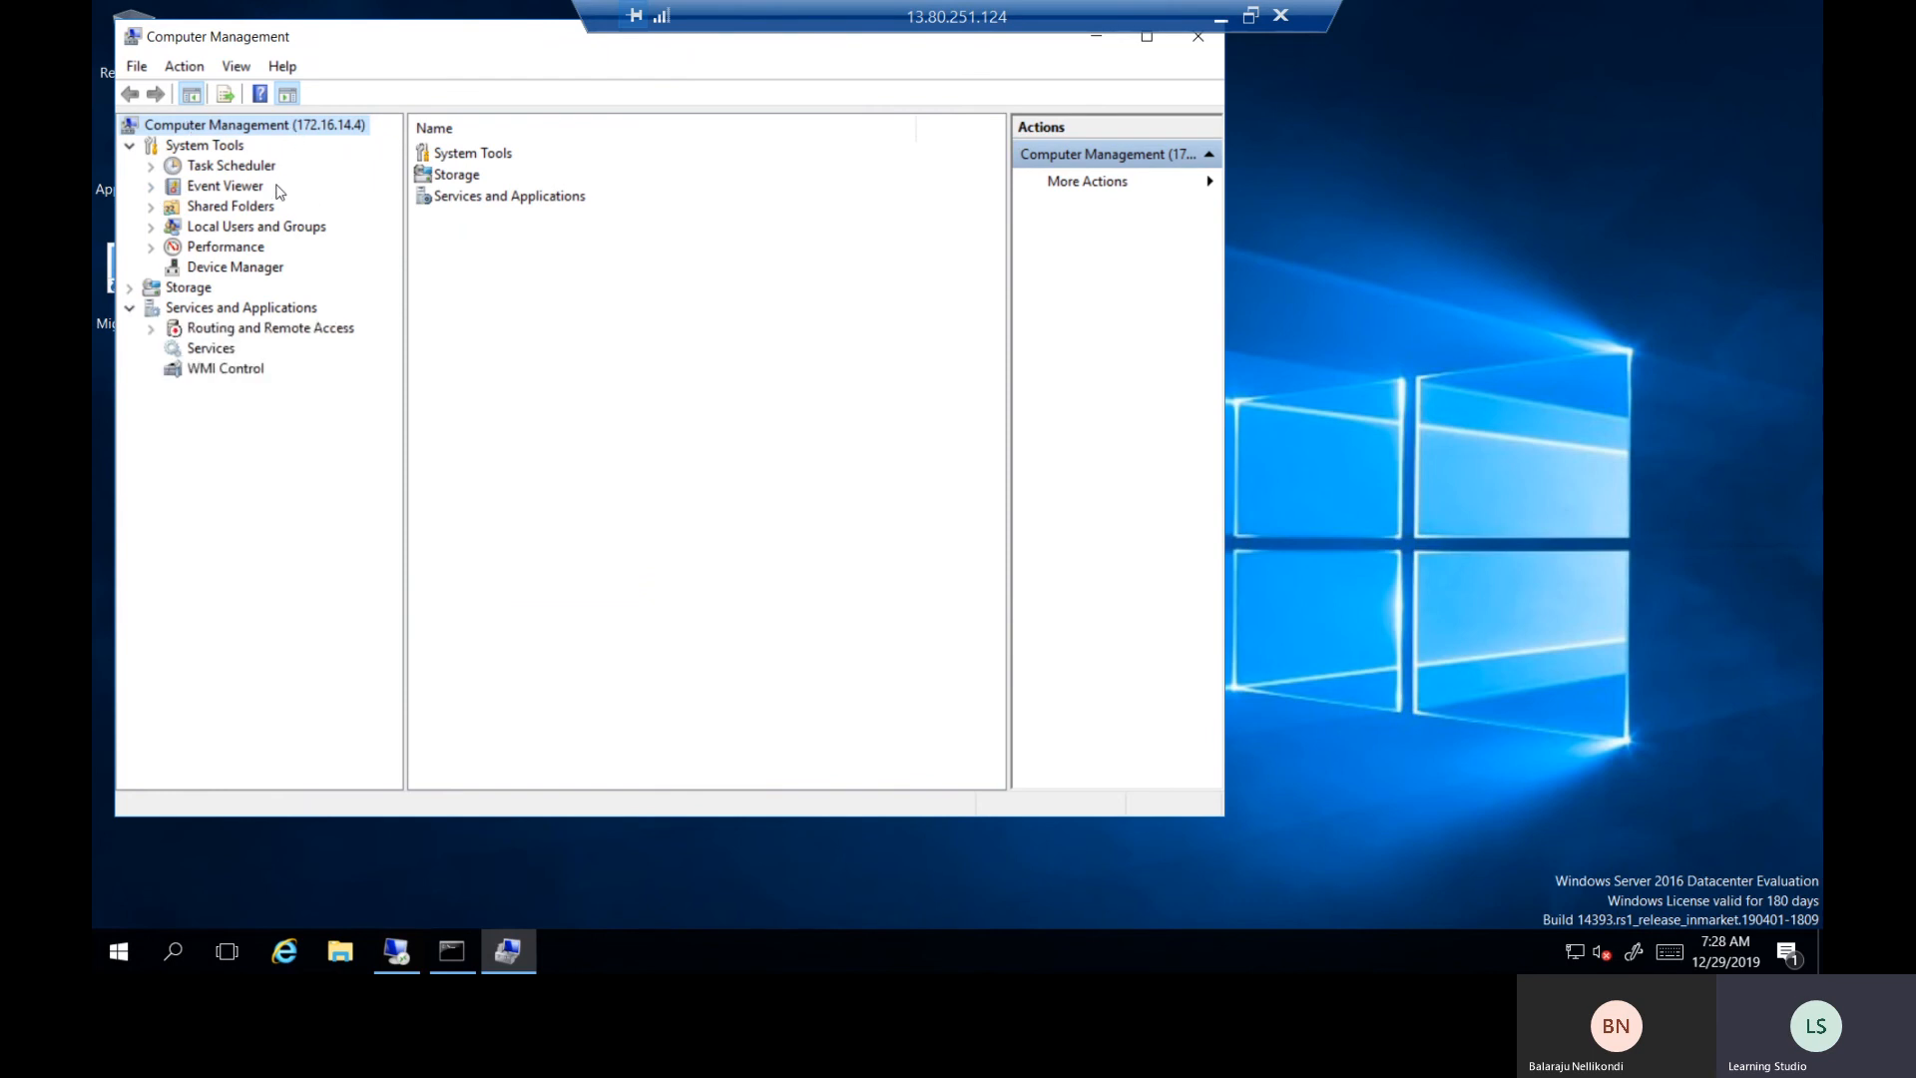
left_click(233, 355)
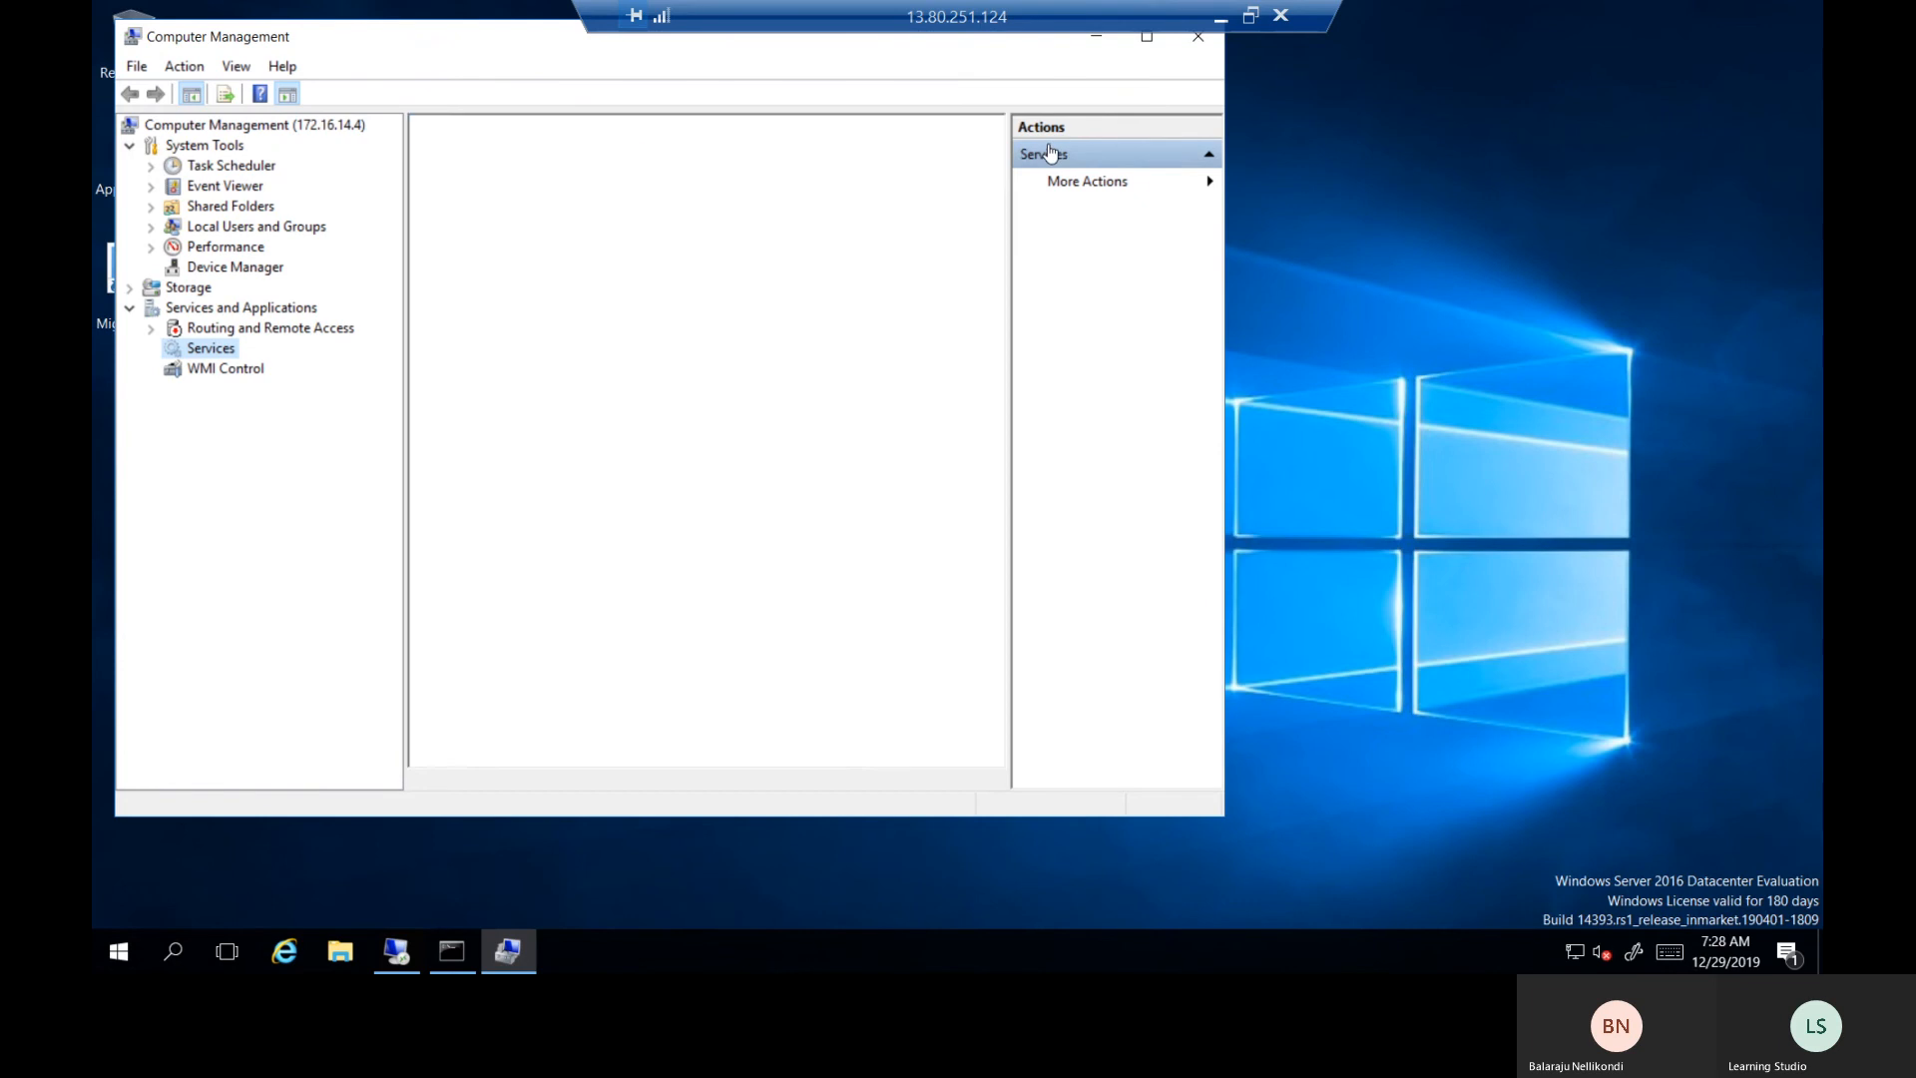
Maximize Computer Management, browse down the services list and widen its Name column to show full service names.
left_click(1148, 37)
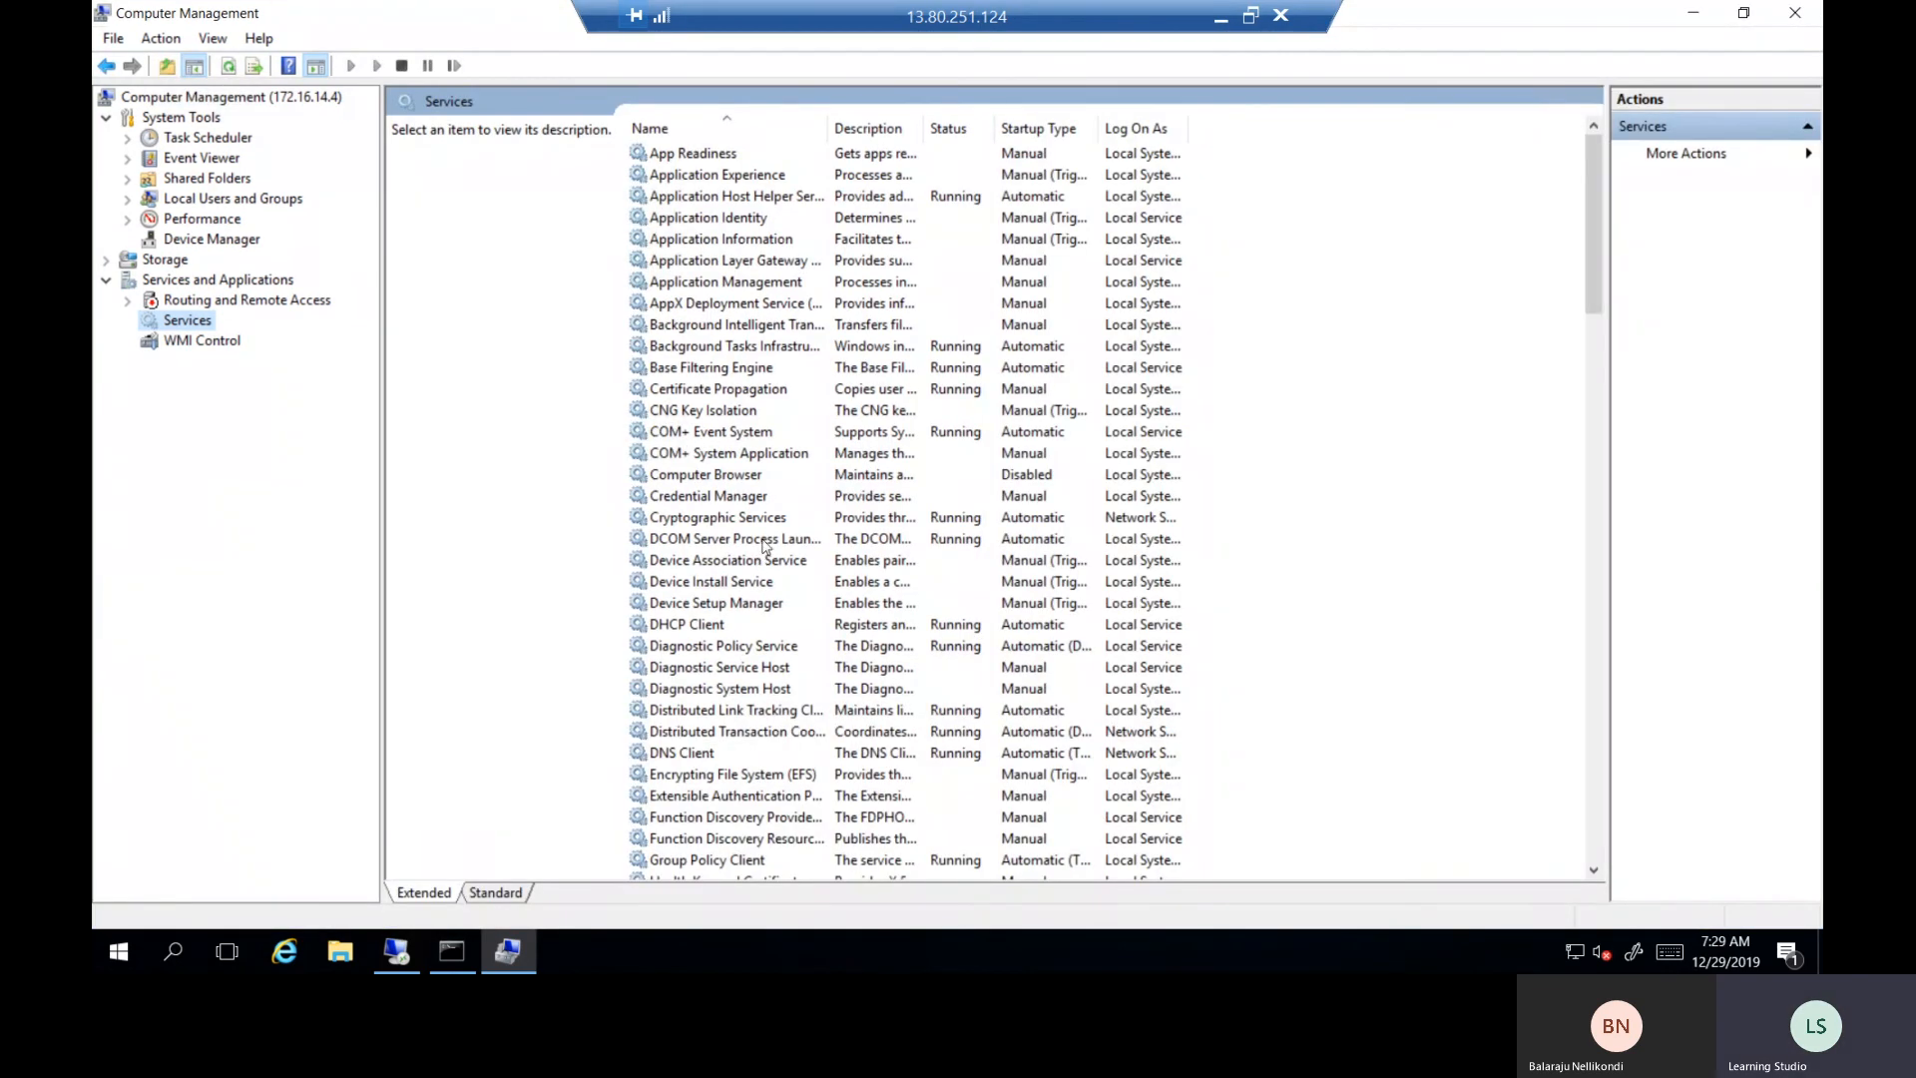
left_click_drag(1590, 261, 1597, 439)
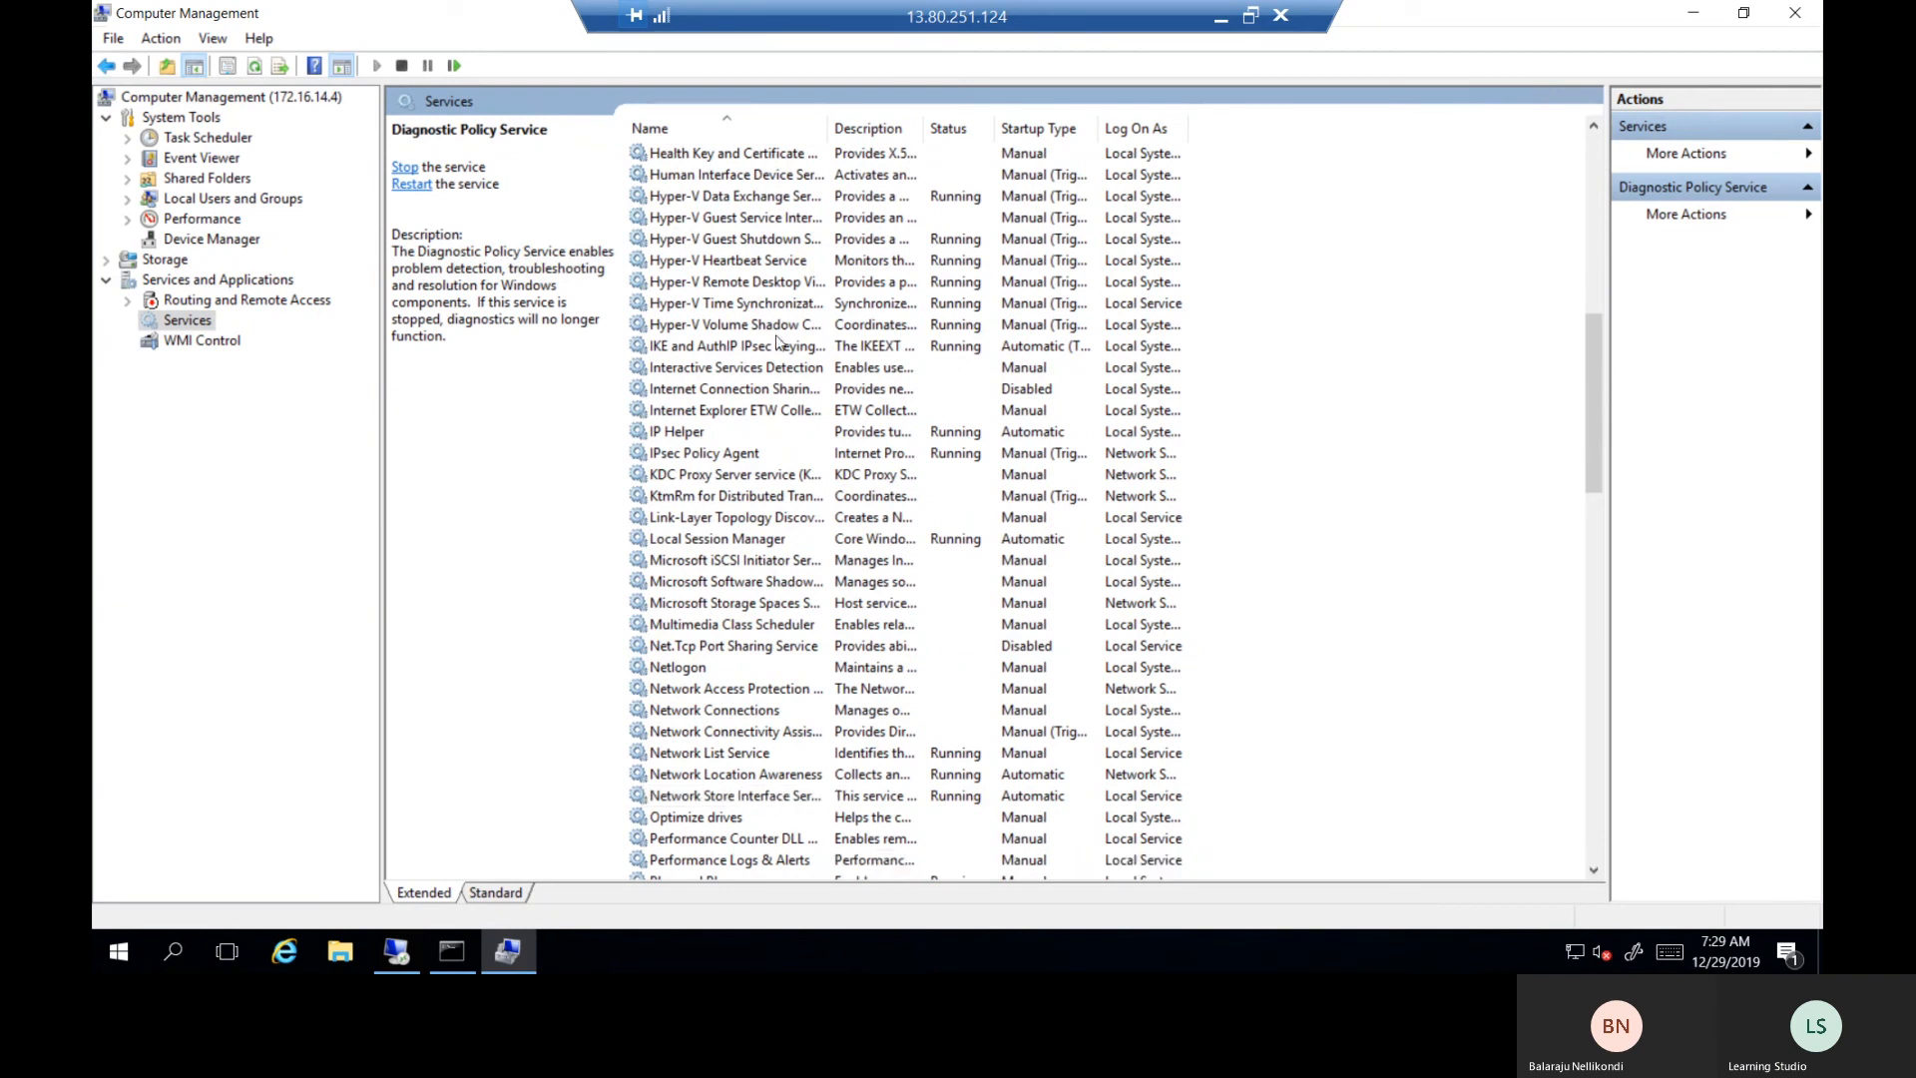
left_click_drag(831, 127, 1004, 127)
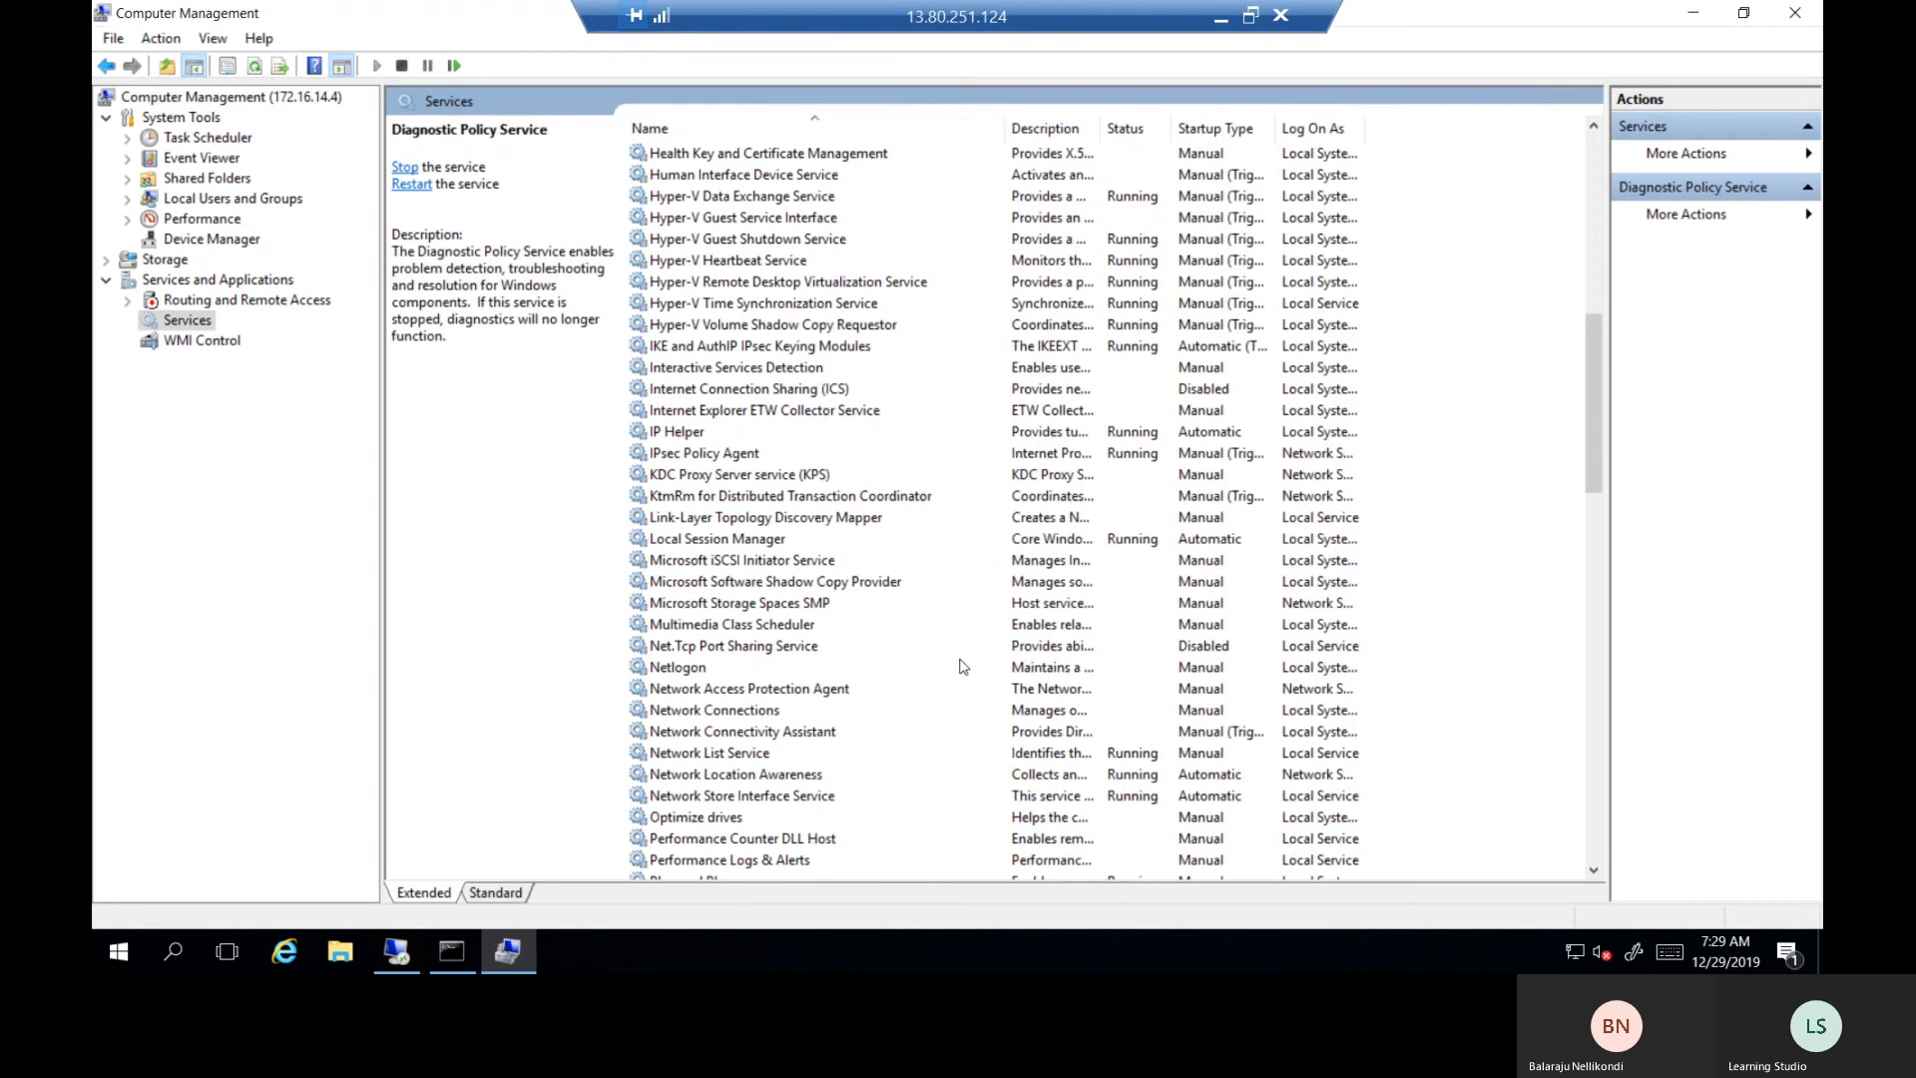
Check the status and startup type of the network services, from Network Connectivity Assistant to Network Store Interface Service.
left_click(849, 733)
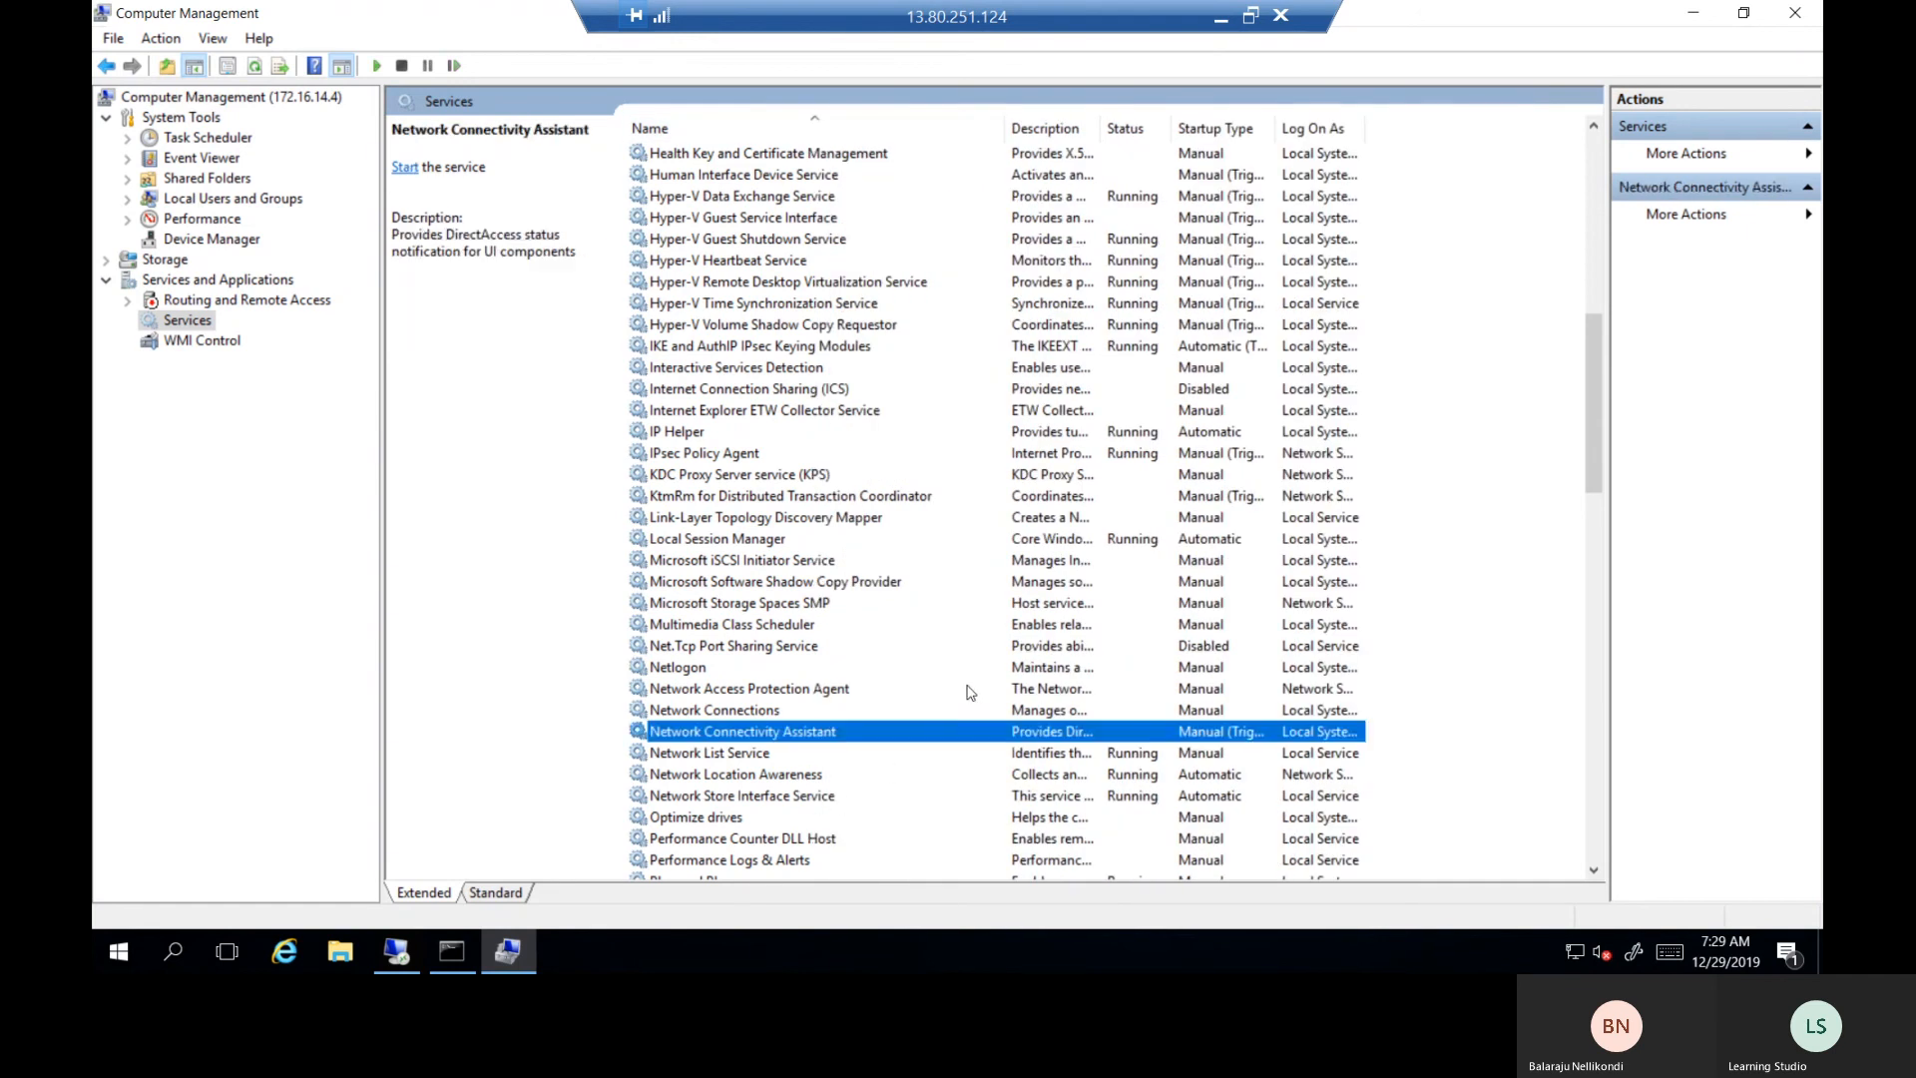
scroll(967, 692, "down", 1)
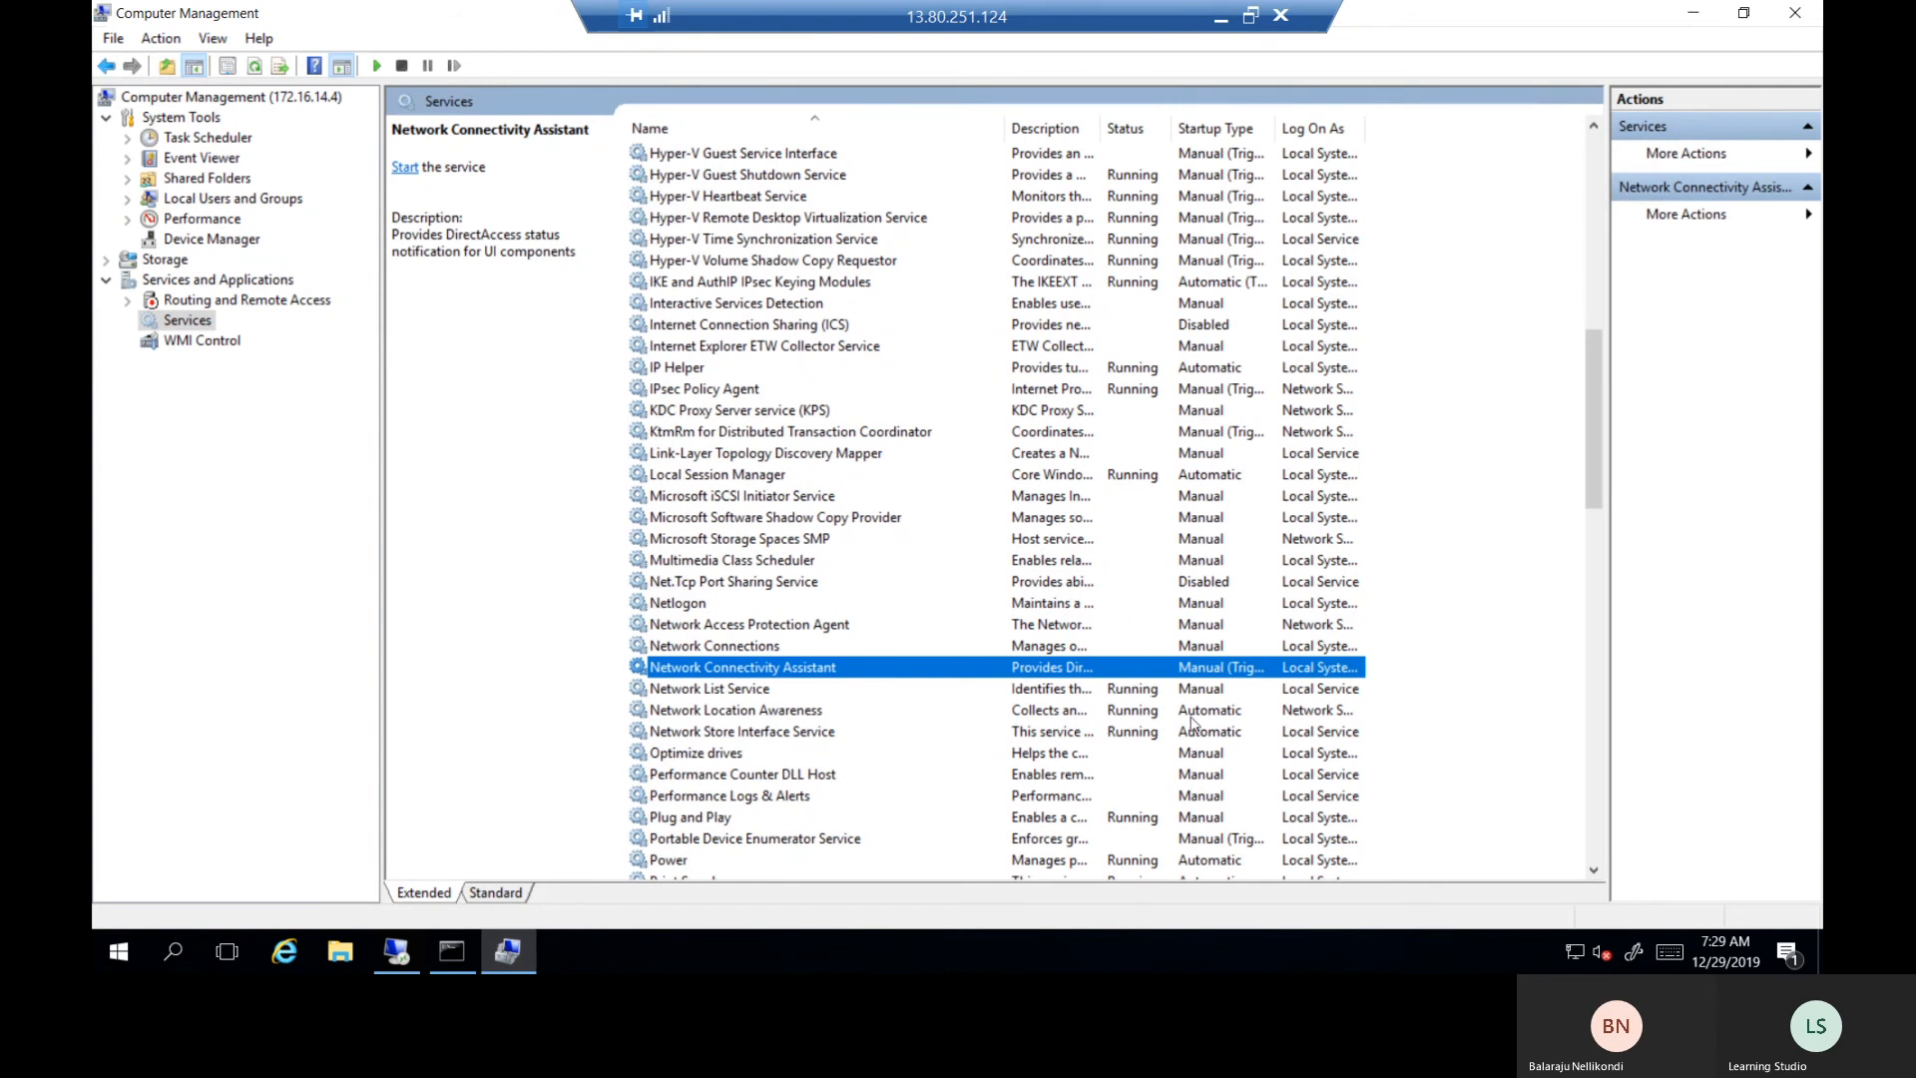
key("Down")
key("Down")
scroll(904, 746, "down", 2)
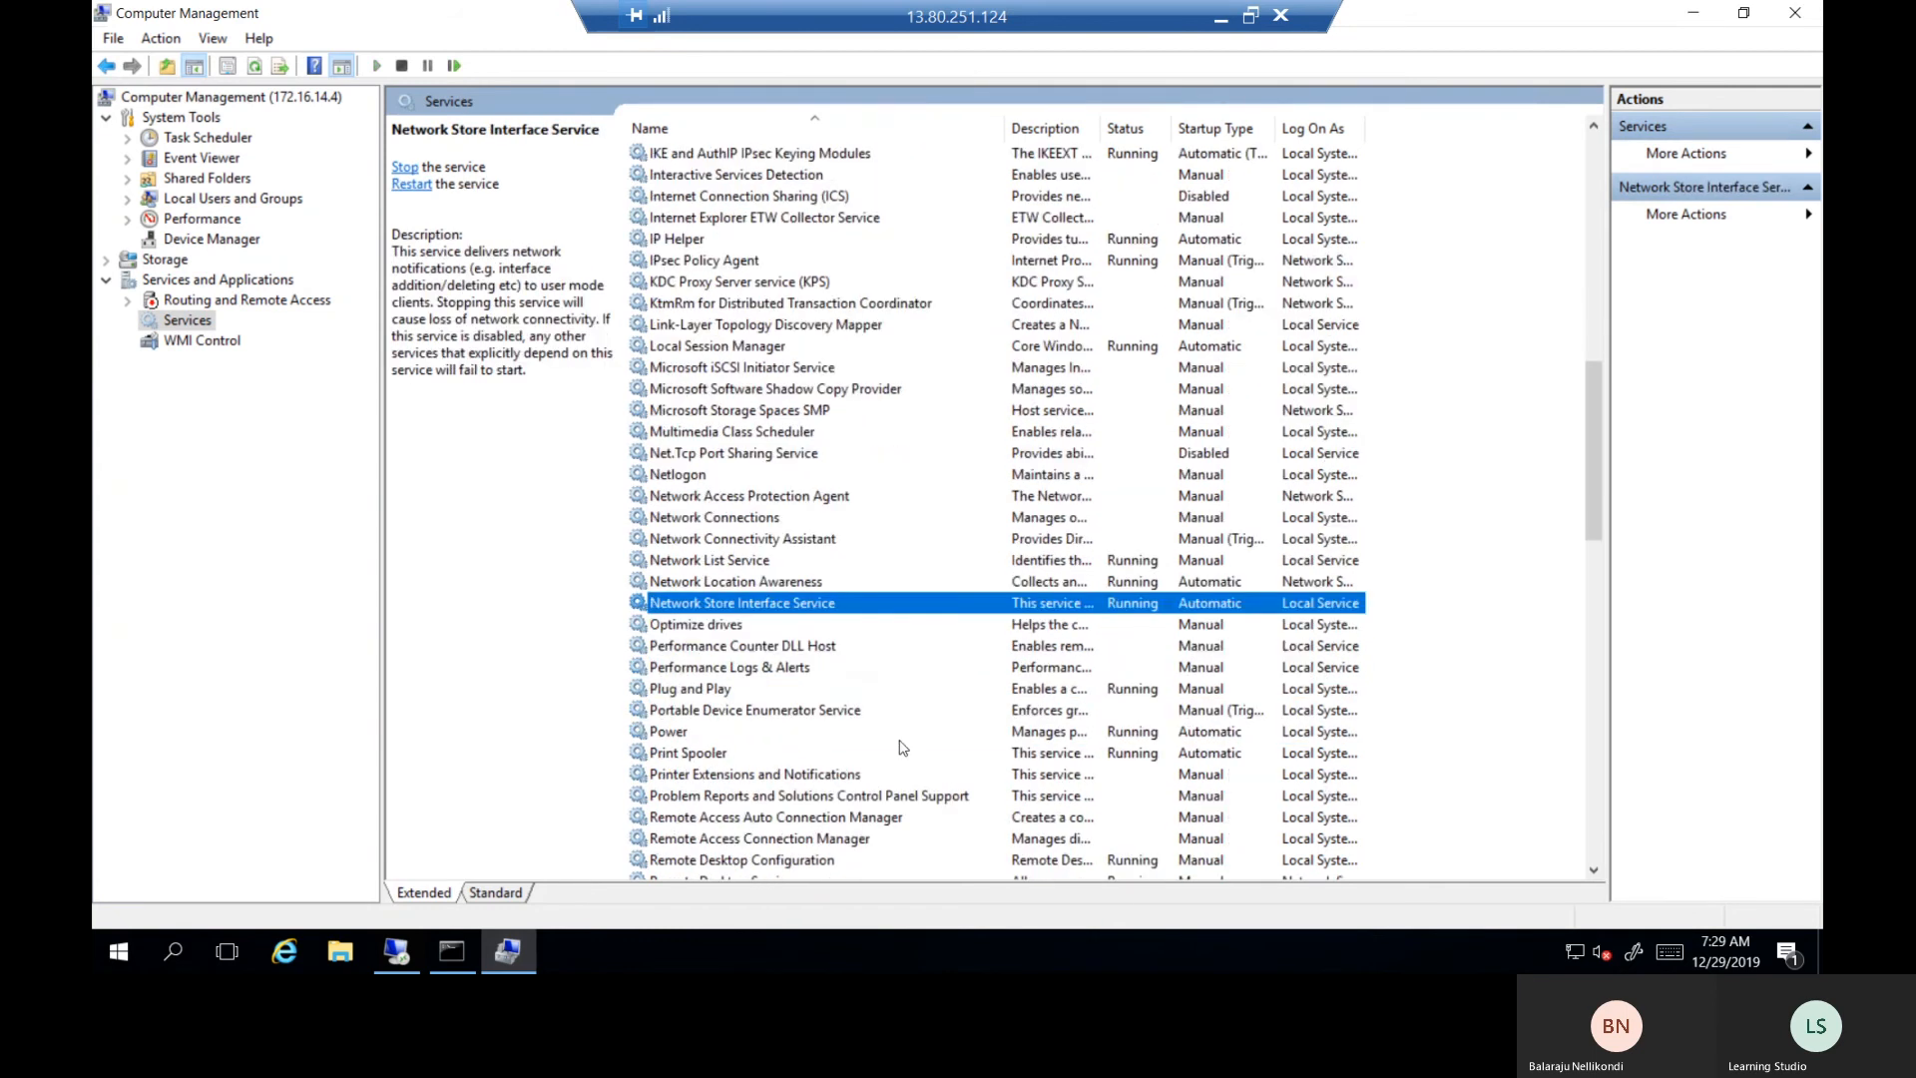
scroll(904, 747, "down", 2)
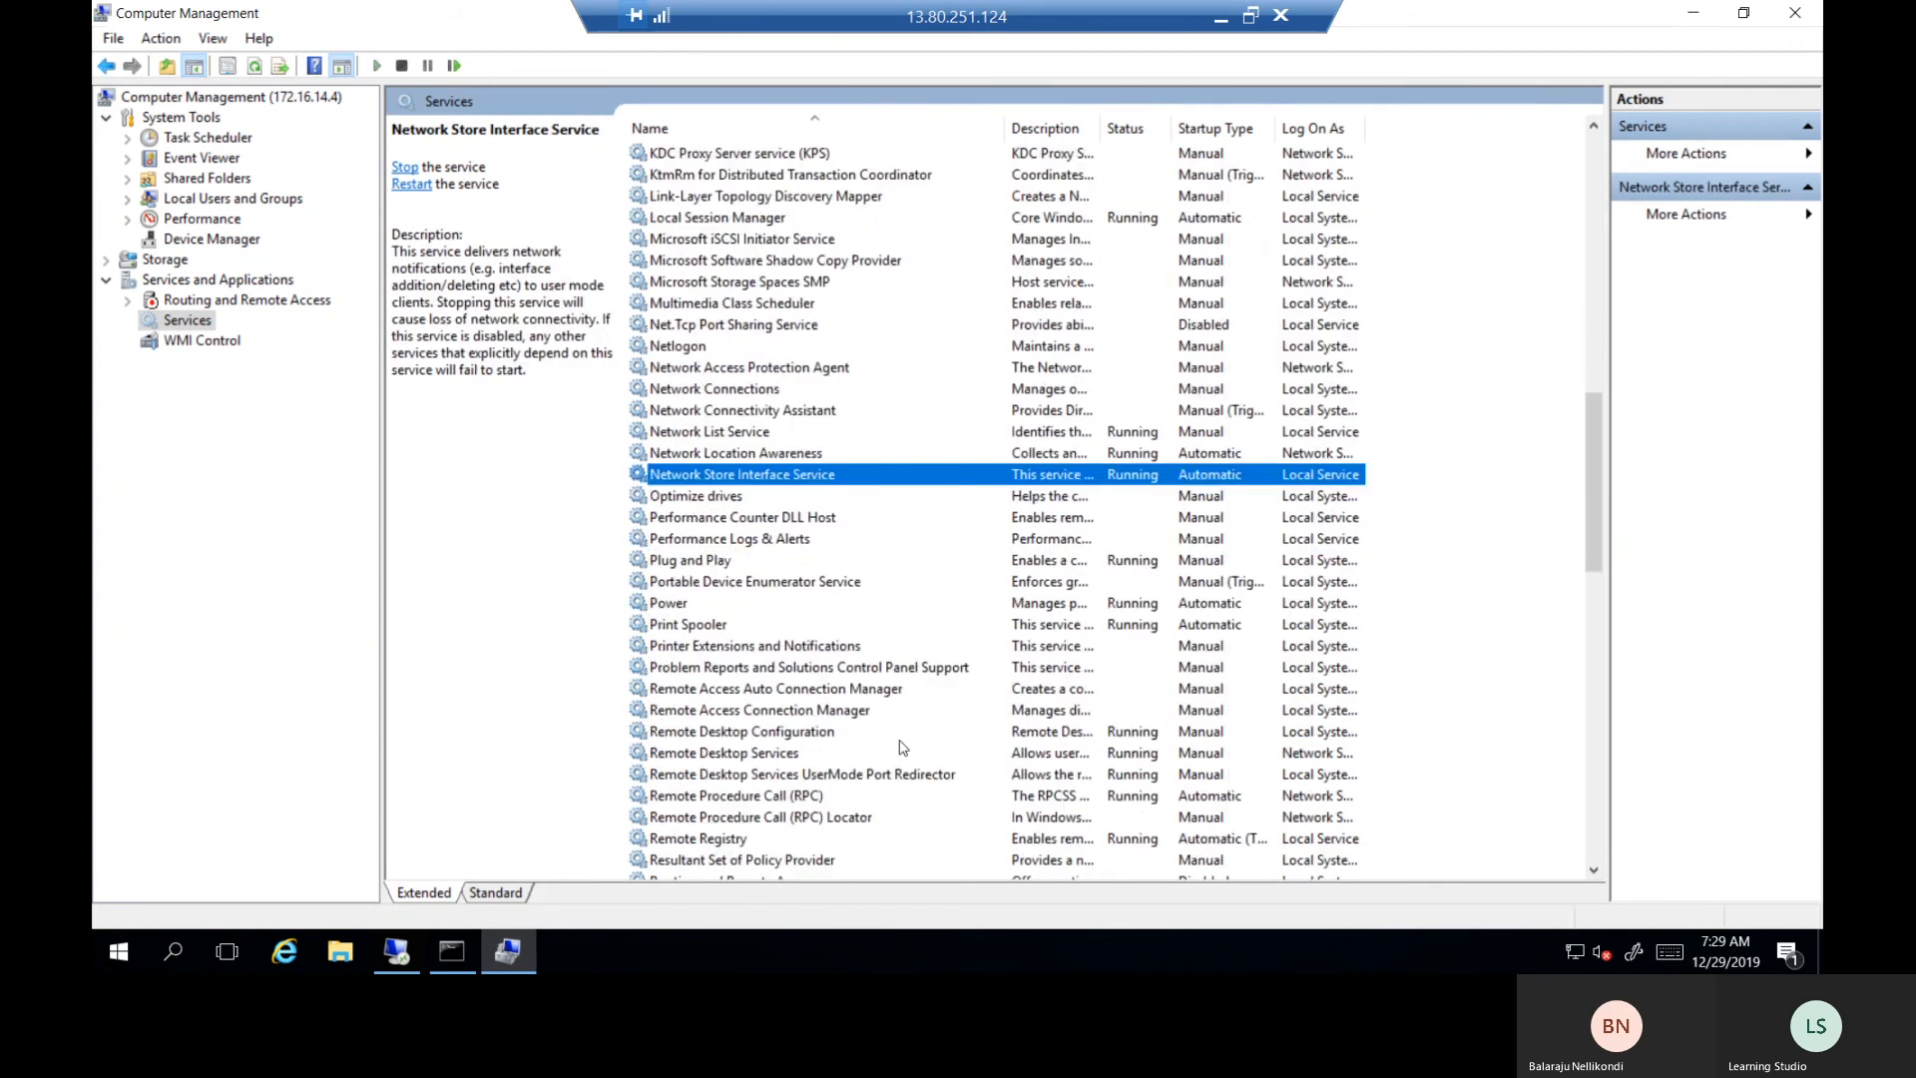
Check the status and startup type of Remote Desktop Services, Remote Procedure Call (RPC), Resultant Set of Policy Provider and RPC Endpoint Mapper.
left_click(763, 755)
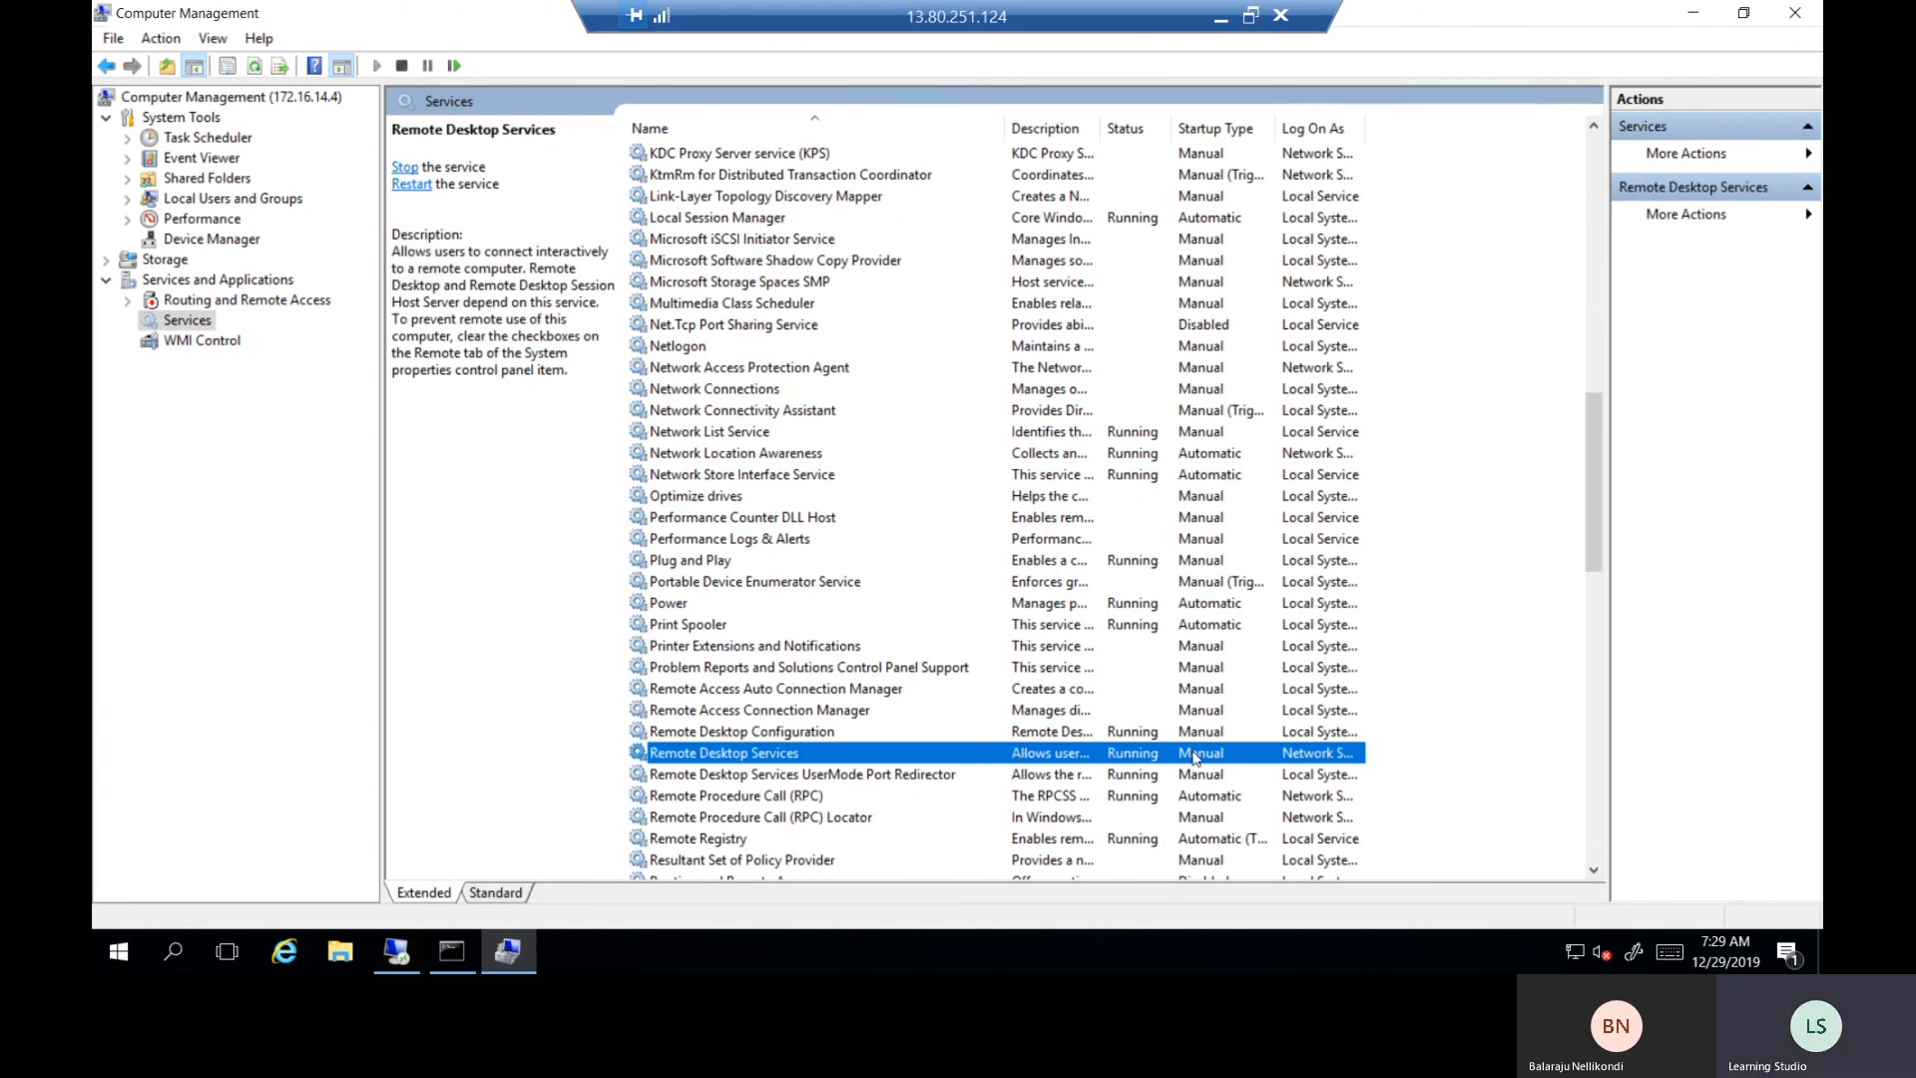
left_click(854, 733)
scroll(903, 740, "down", 1)
left_click(841, 735)
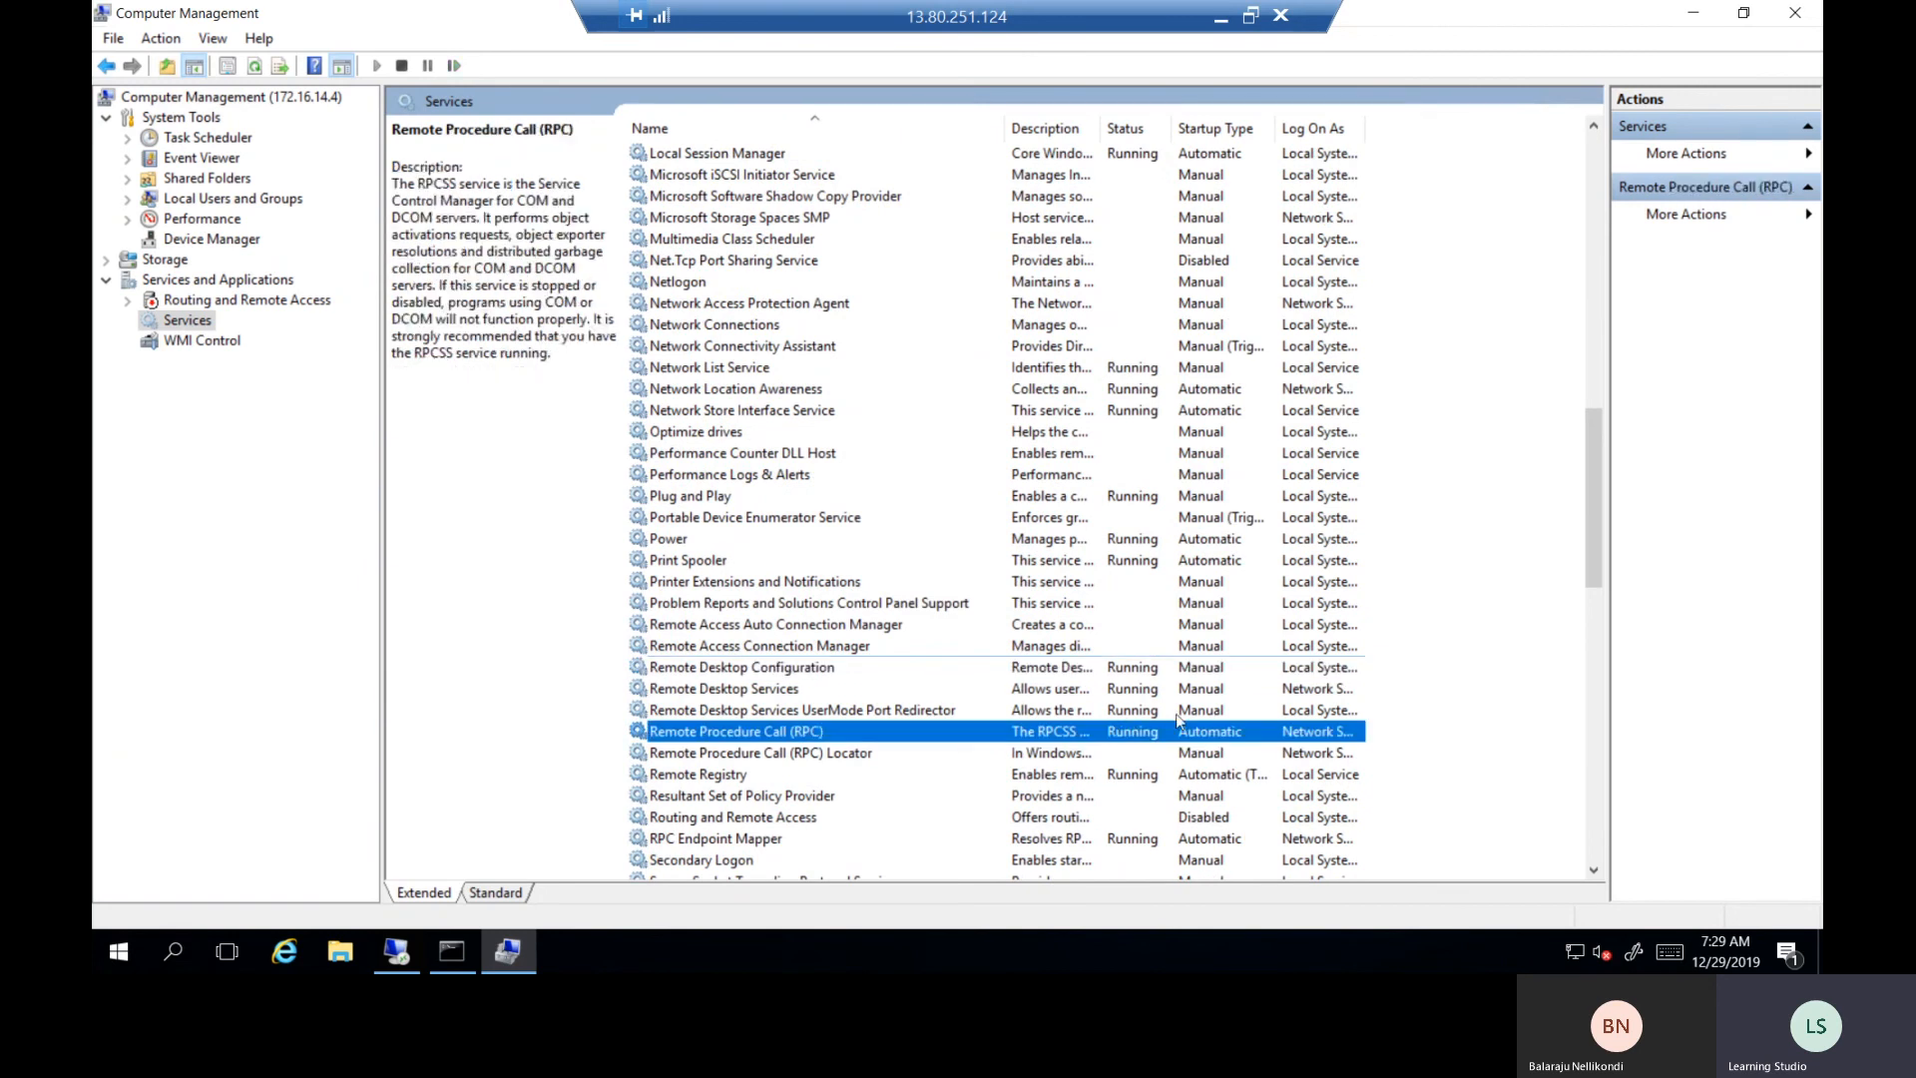
left_click(824, 796)
scroll(1131, 757, "down", 2)
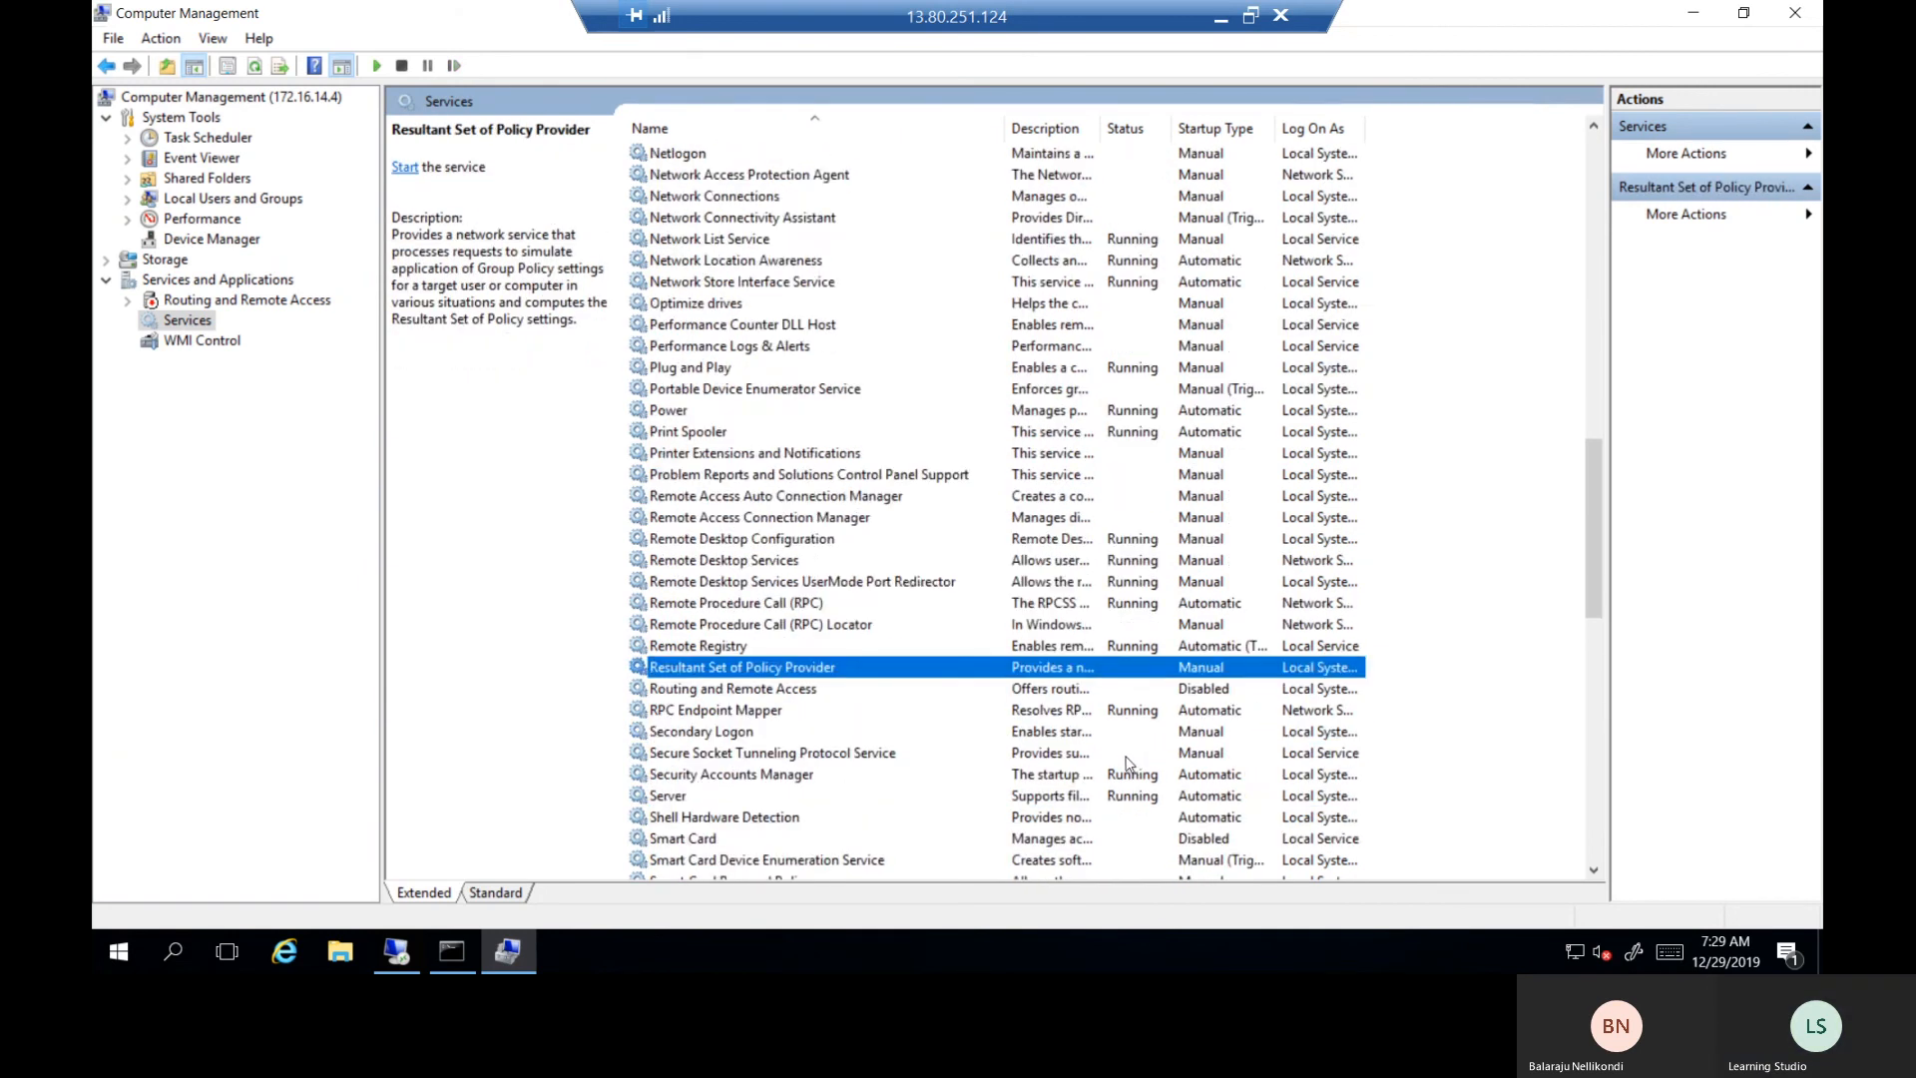
left_click(848, 716)
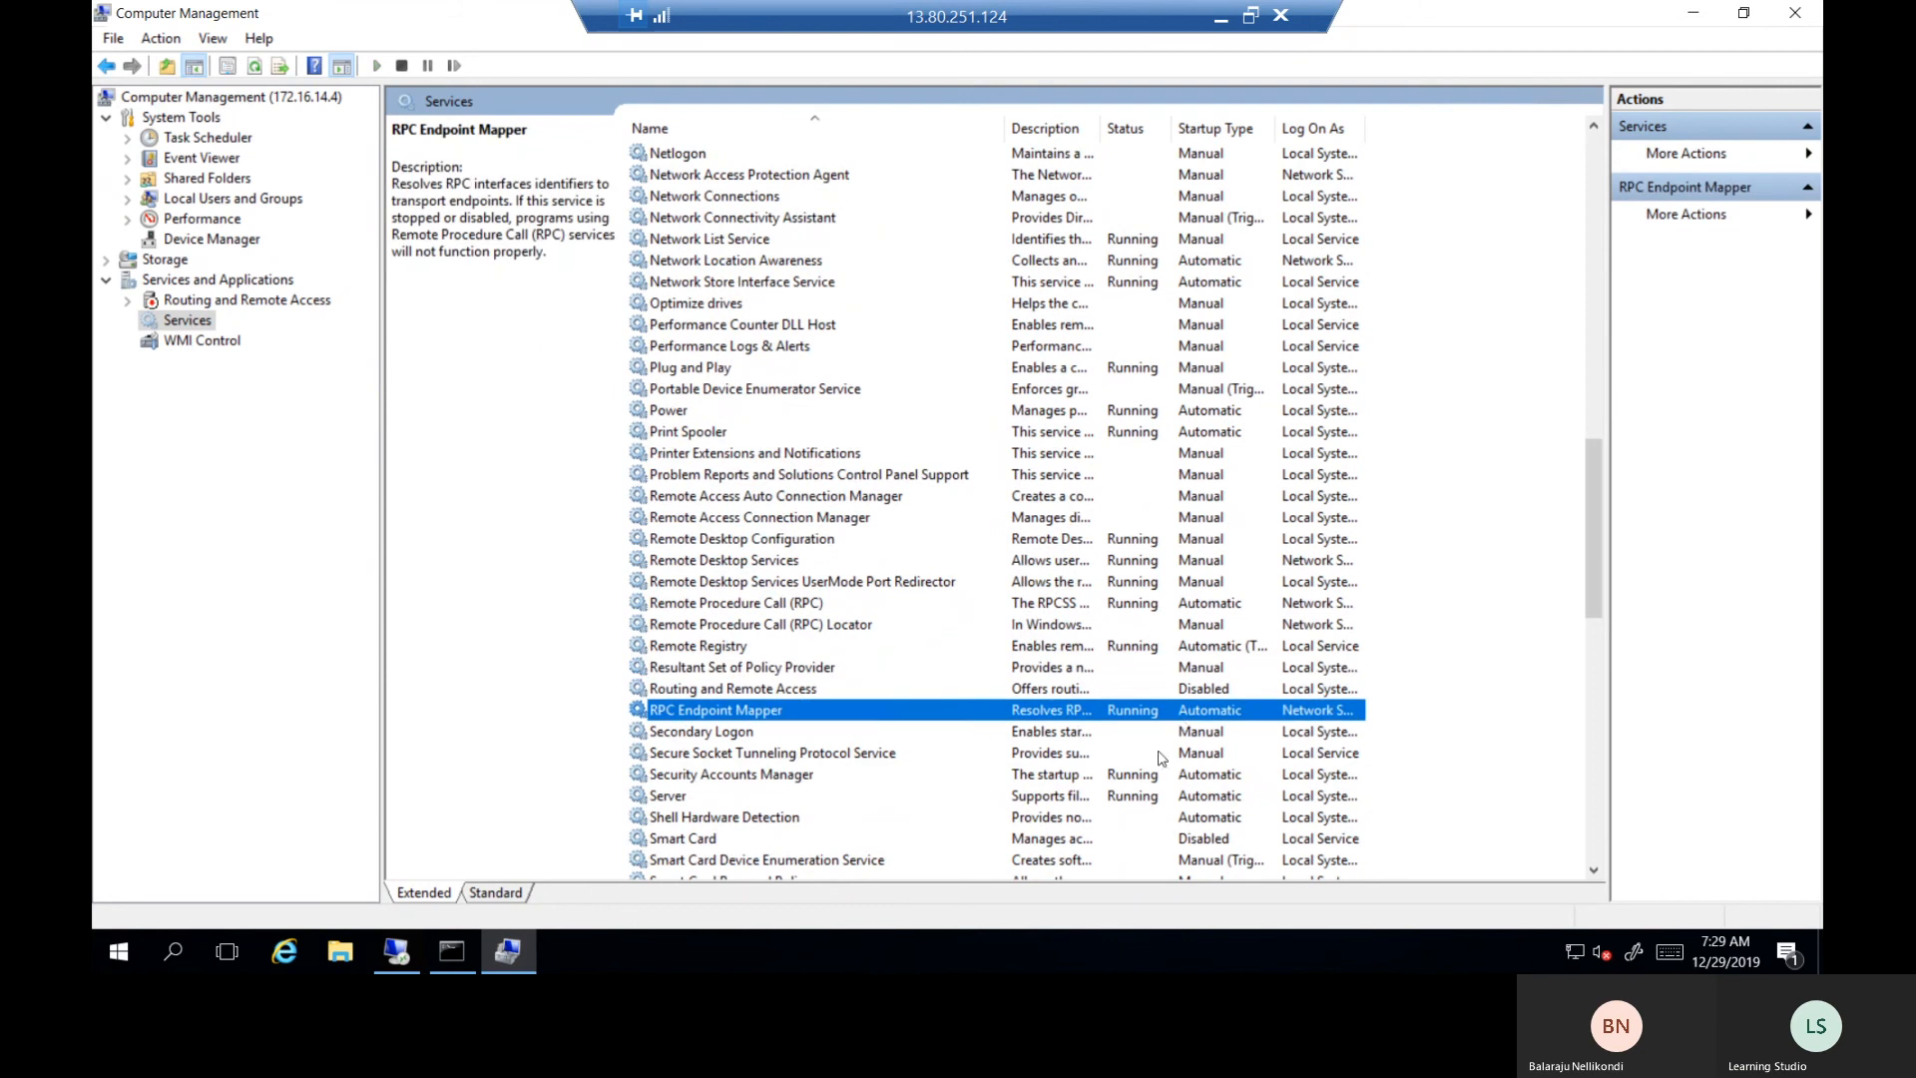
scroll(1161, 757, "down", 3)
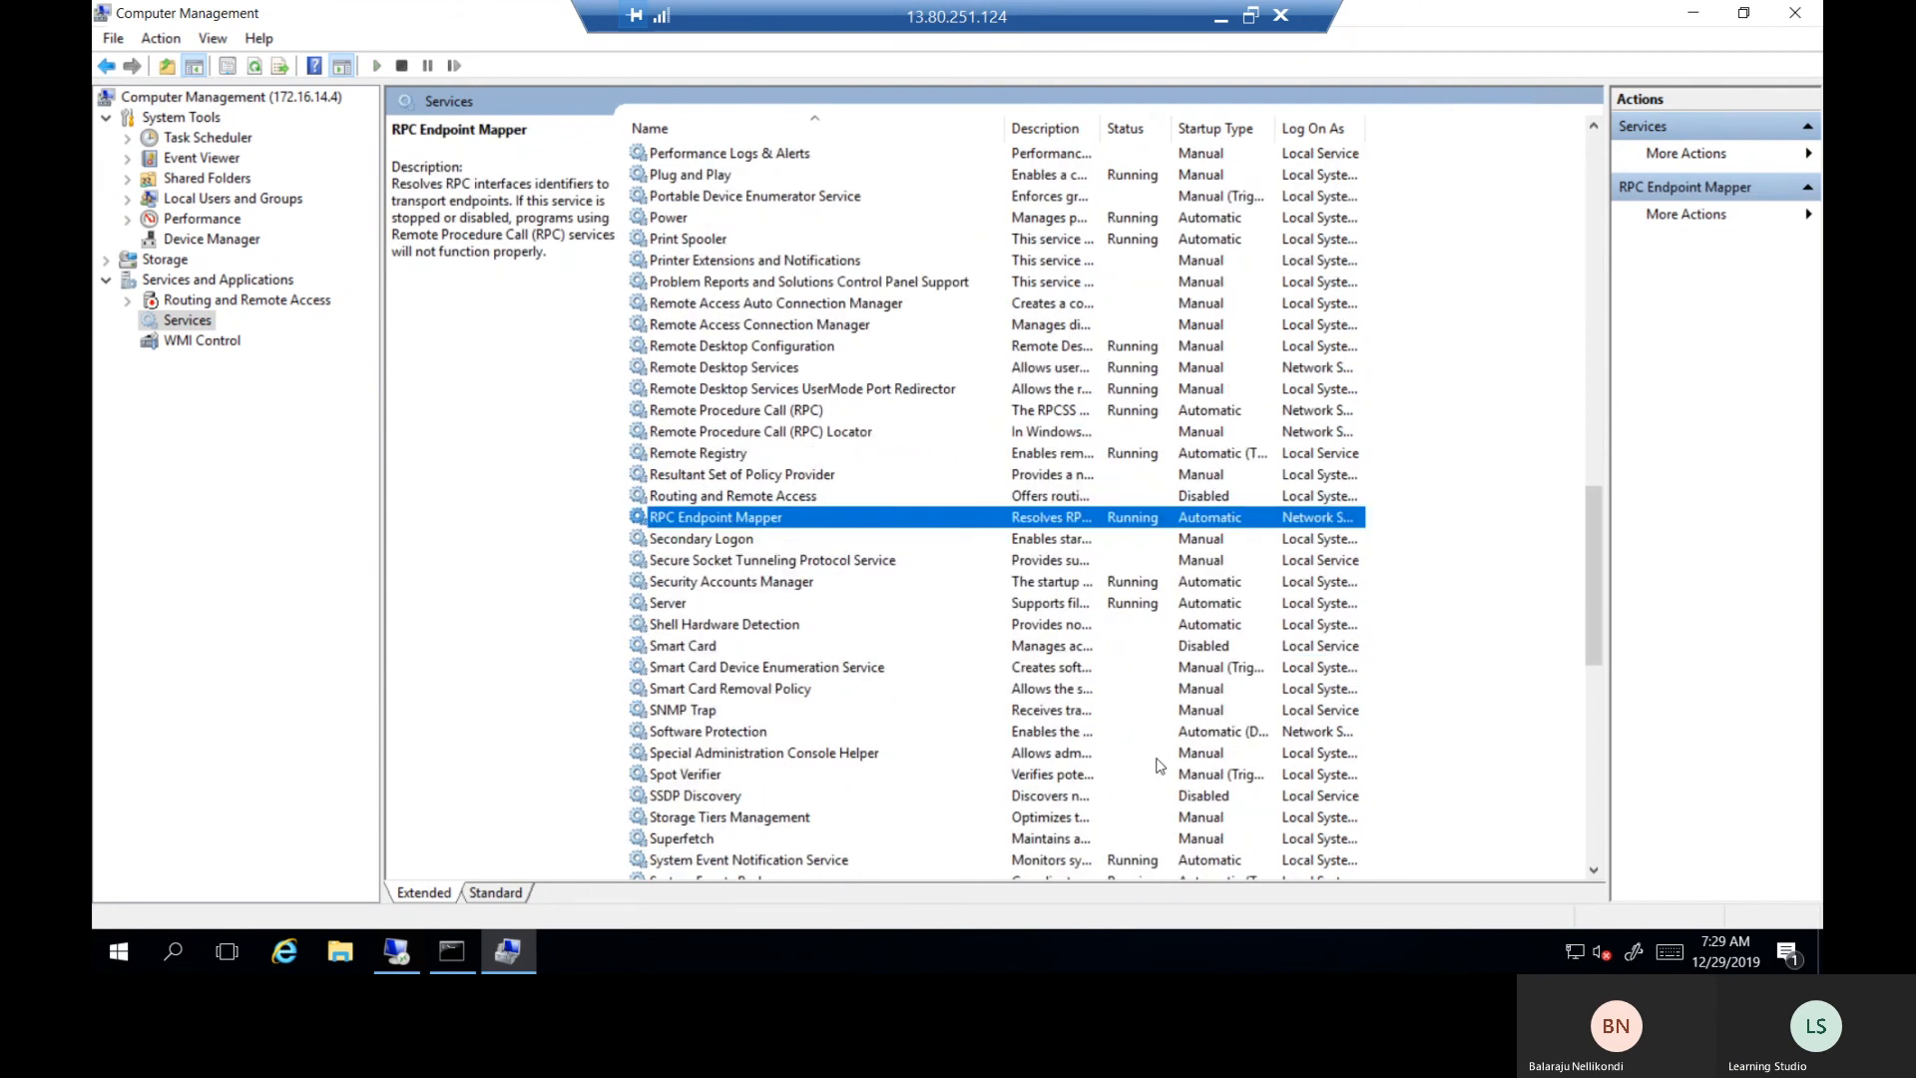
scroll(1161, 766, "down", 2)
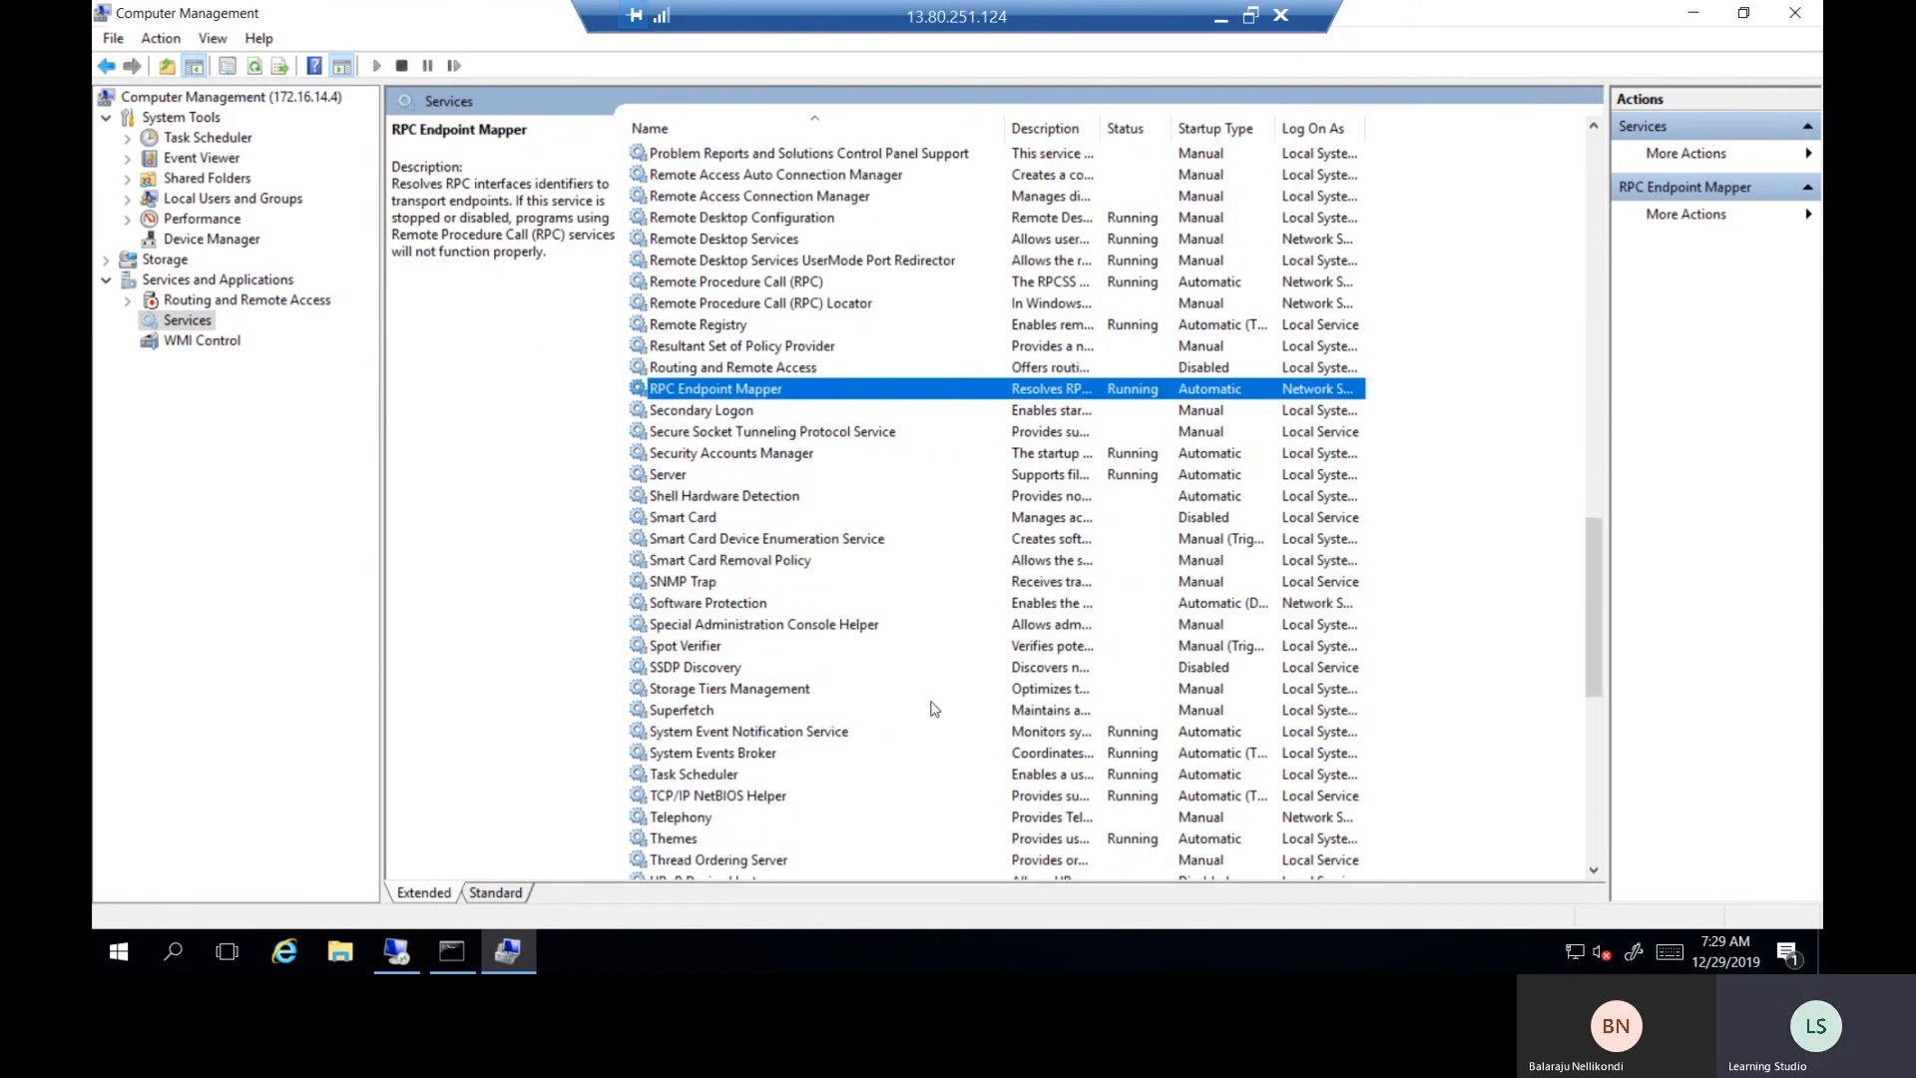
scroll(939, 704, "down", 10)
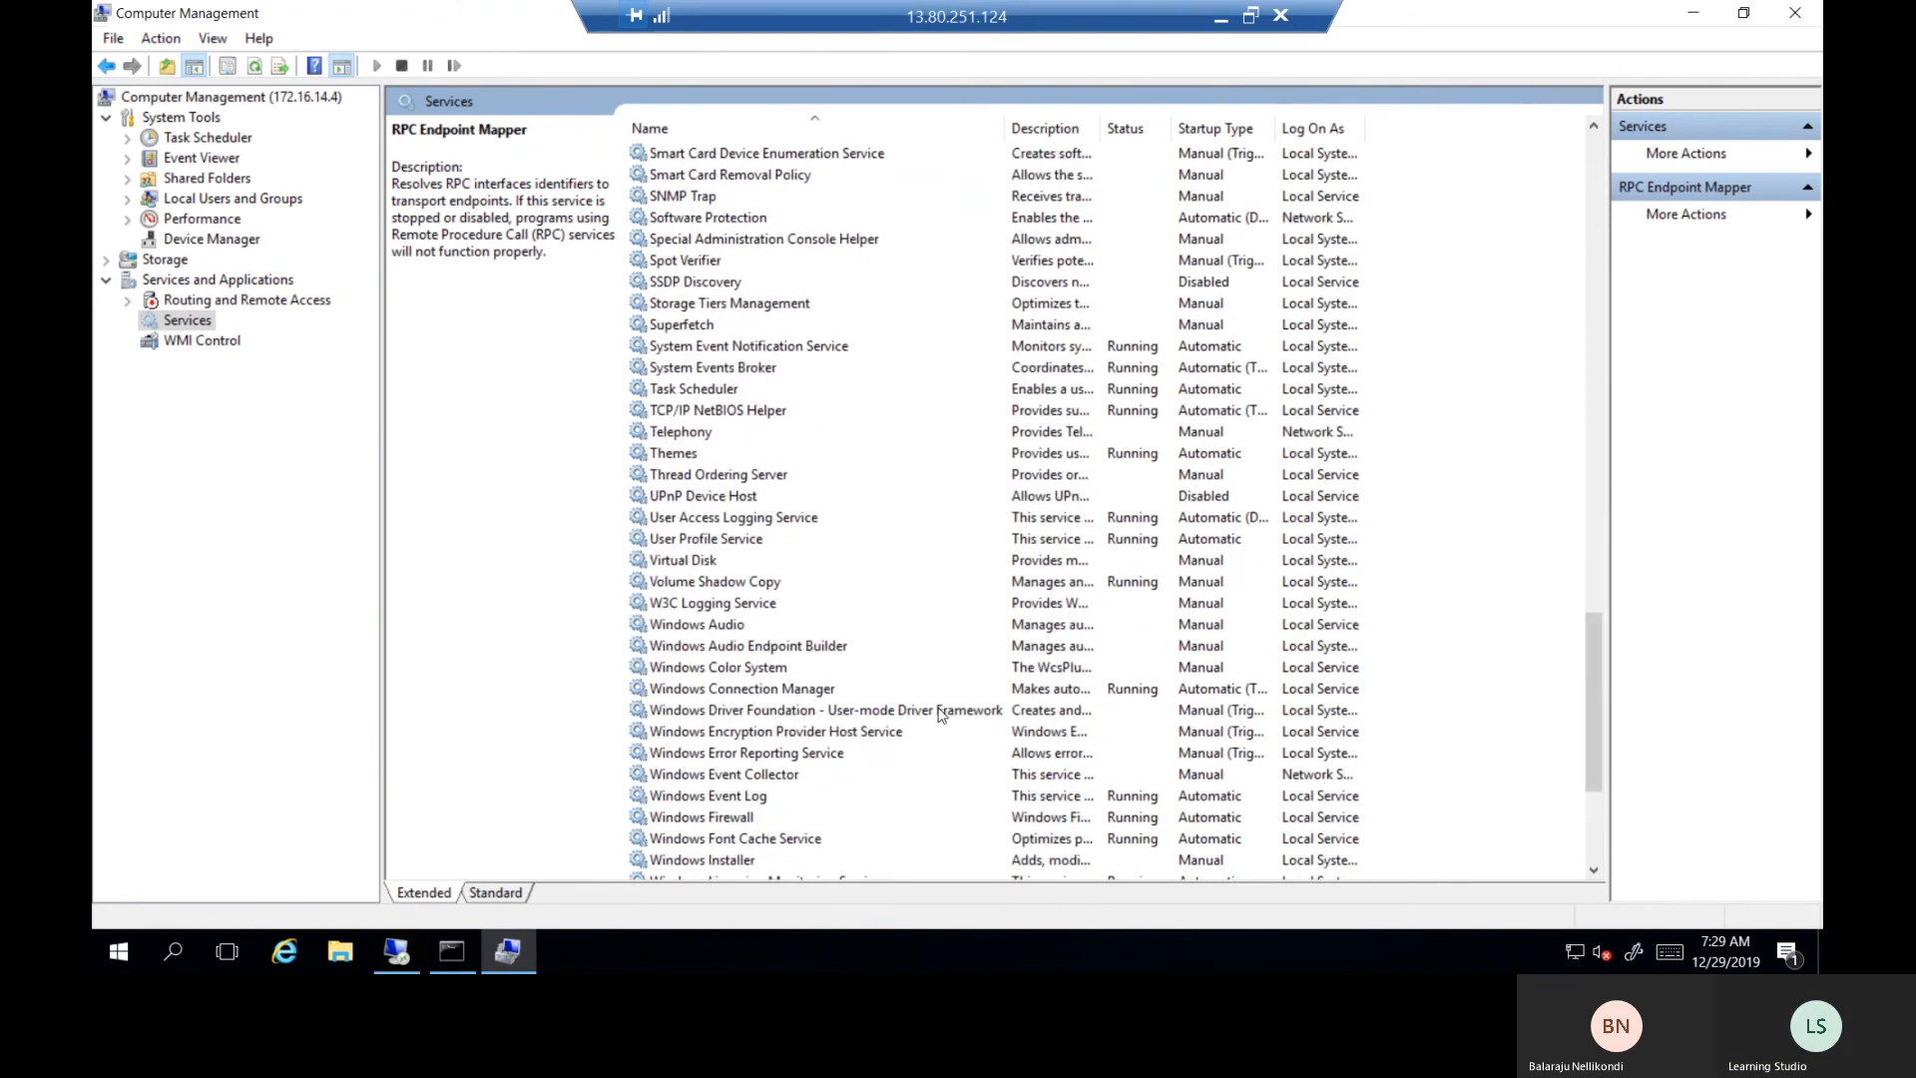
Review the last services in the list from World Wide Web Publishing Service up to Windows Event Log, including Windows Remote Management and Windows Firewall.
left_click(863, 864)
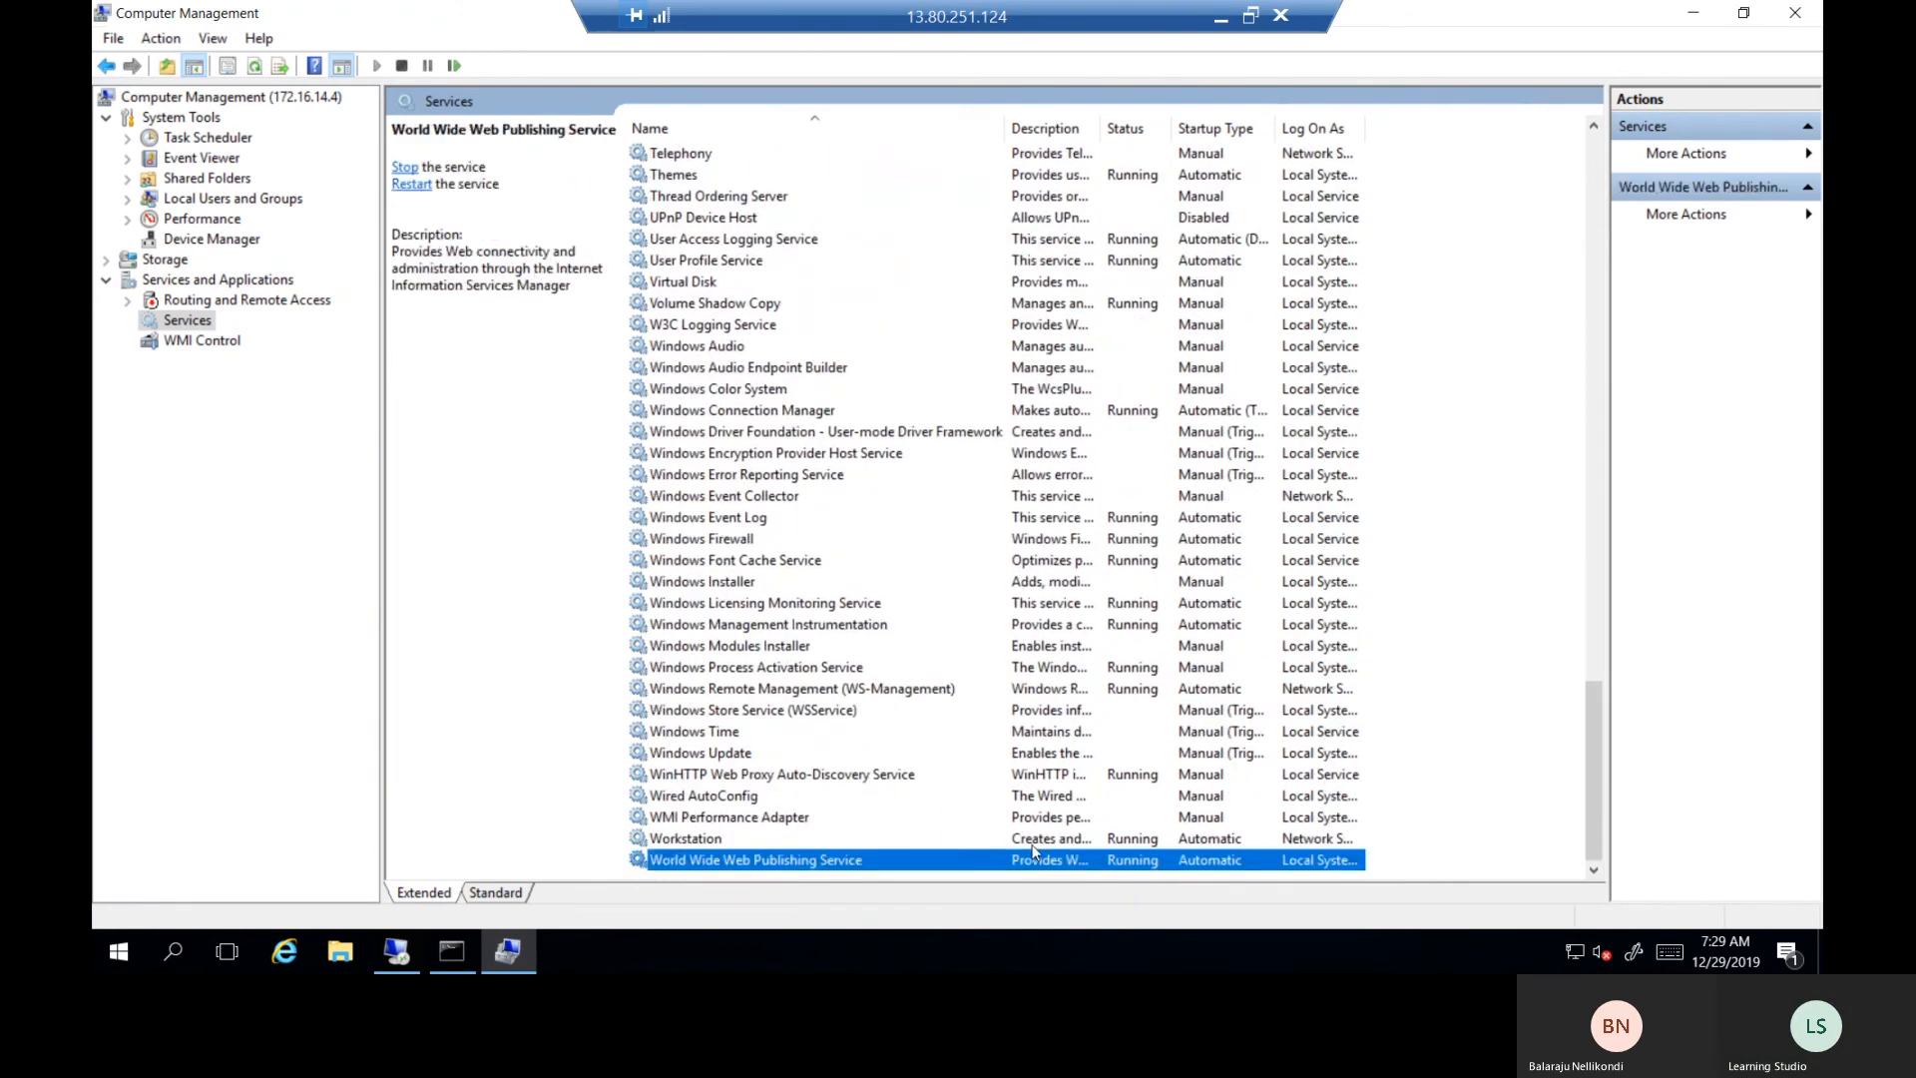
left_click(977, 836)
left_click(982, 776)
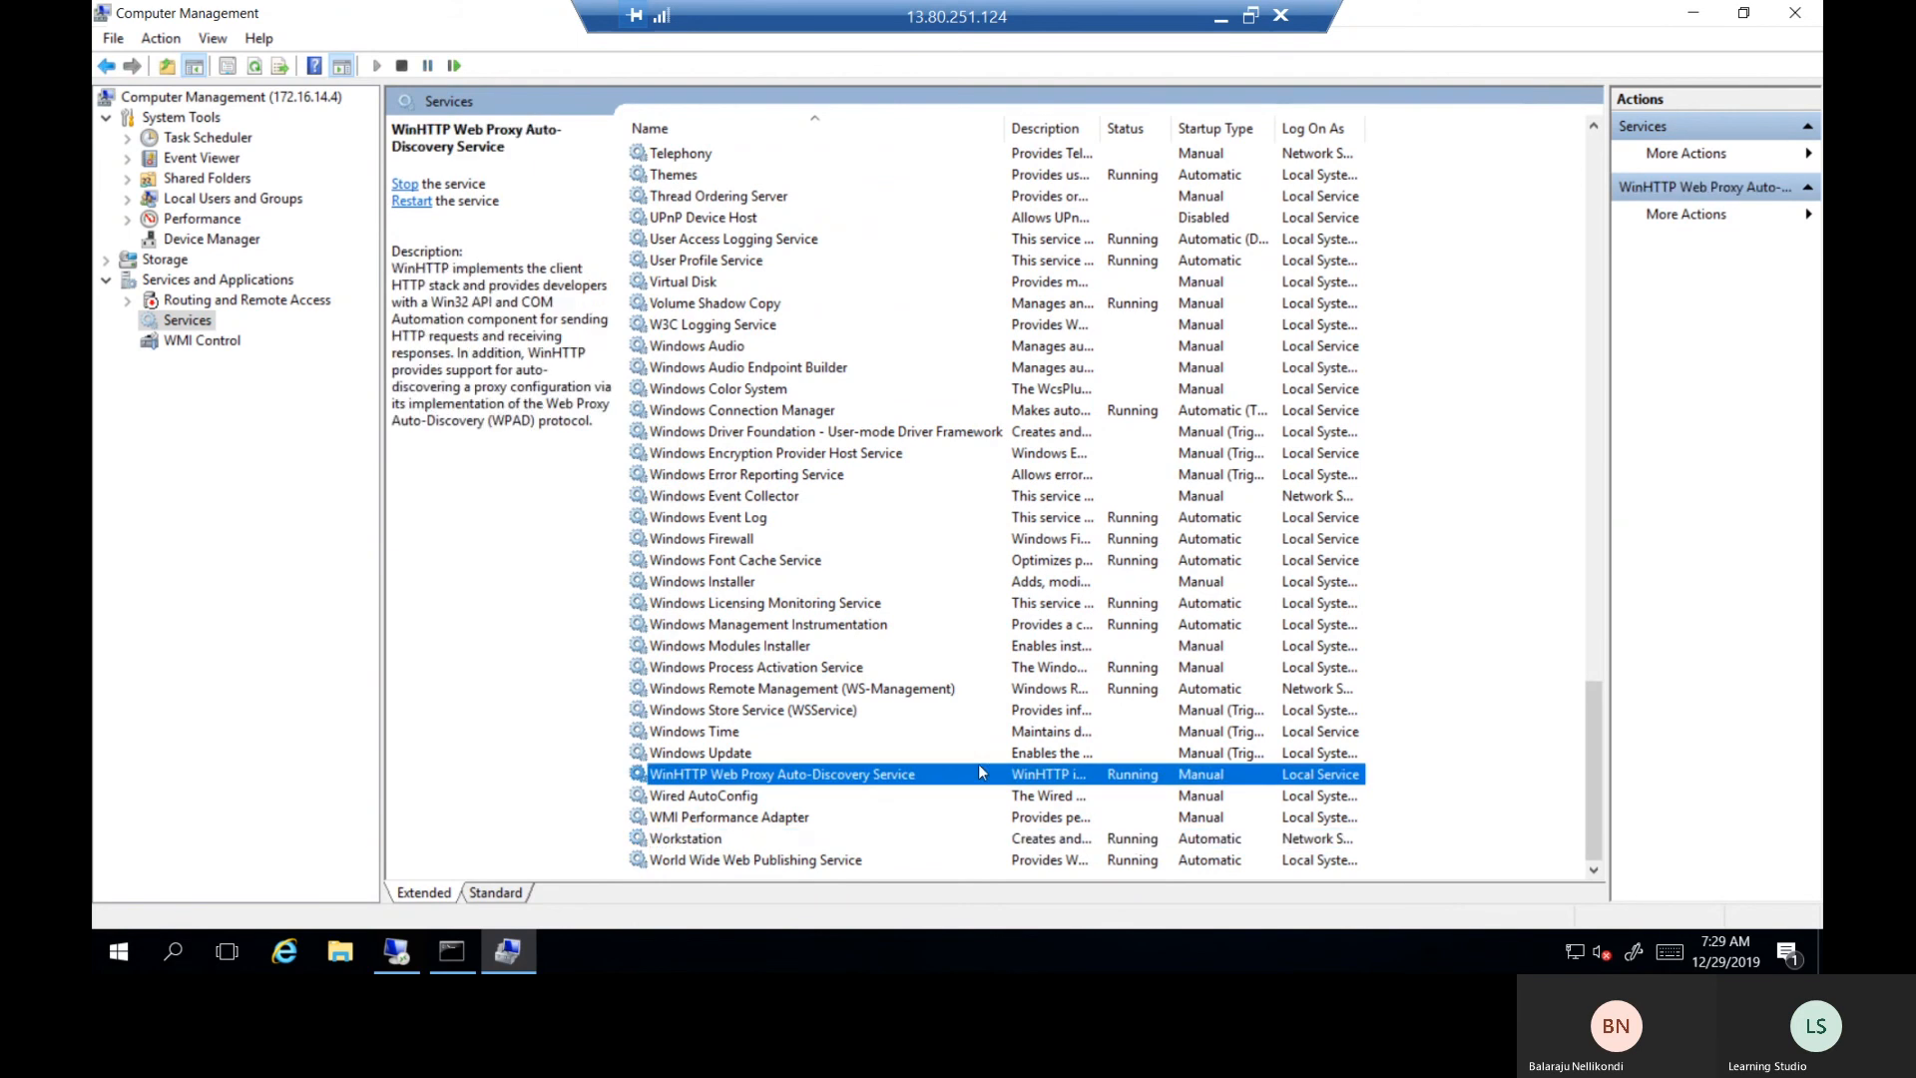
left_click(985, 711)
left_click(992, 690)
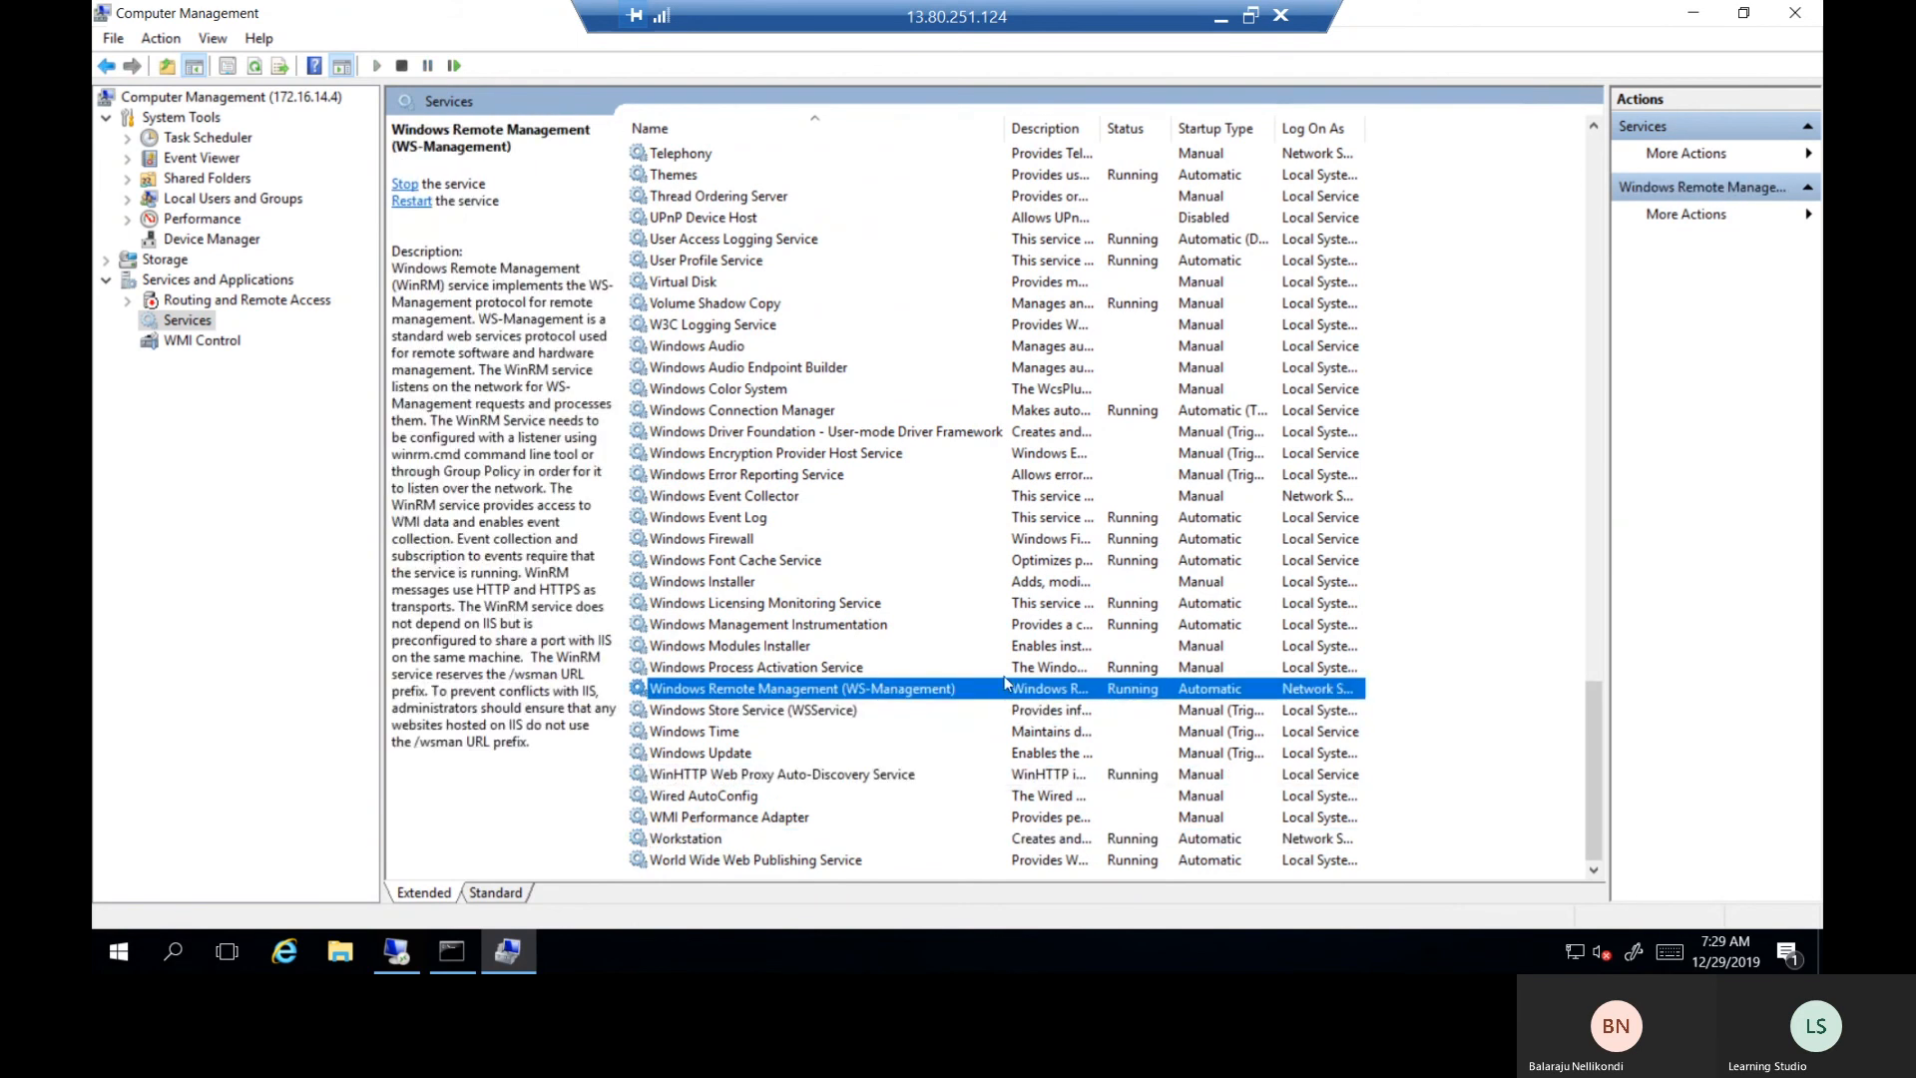
left_click(1005, 677)
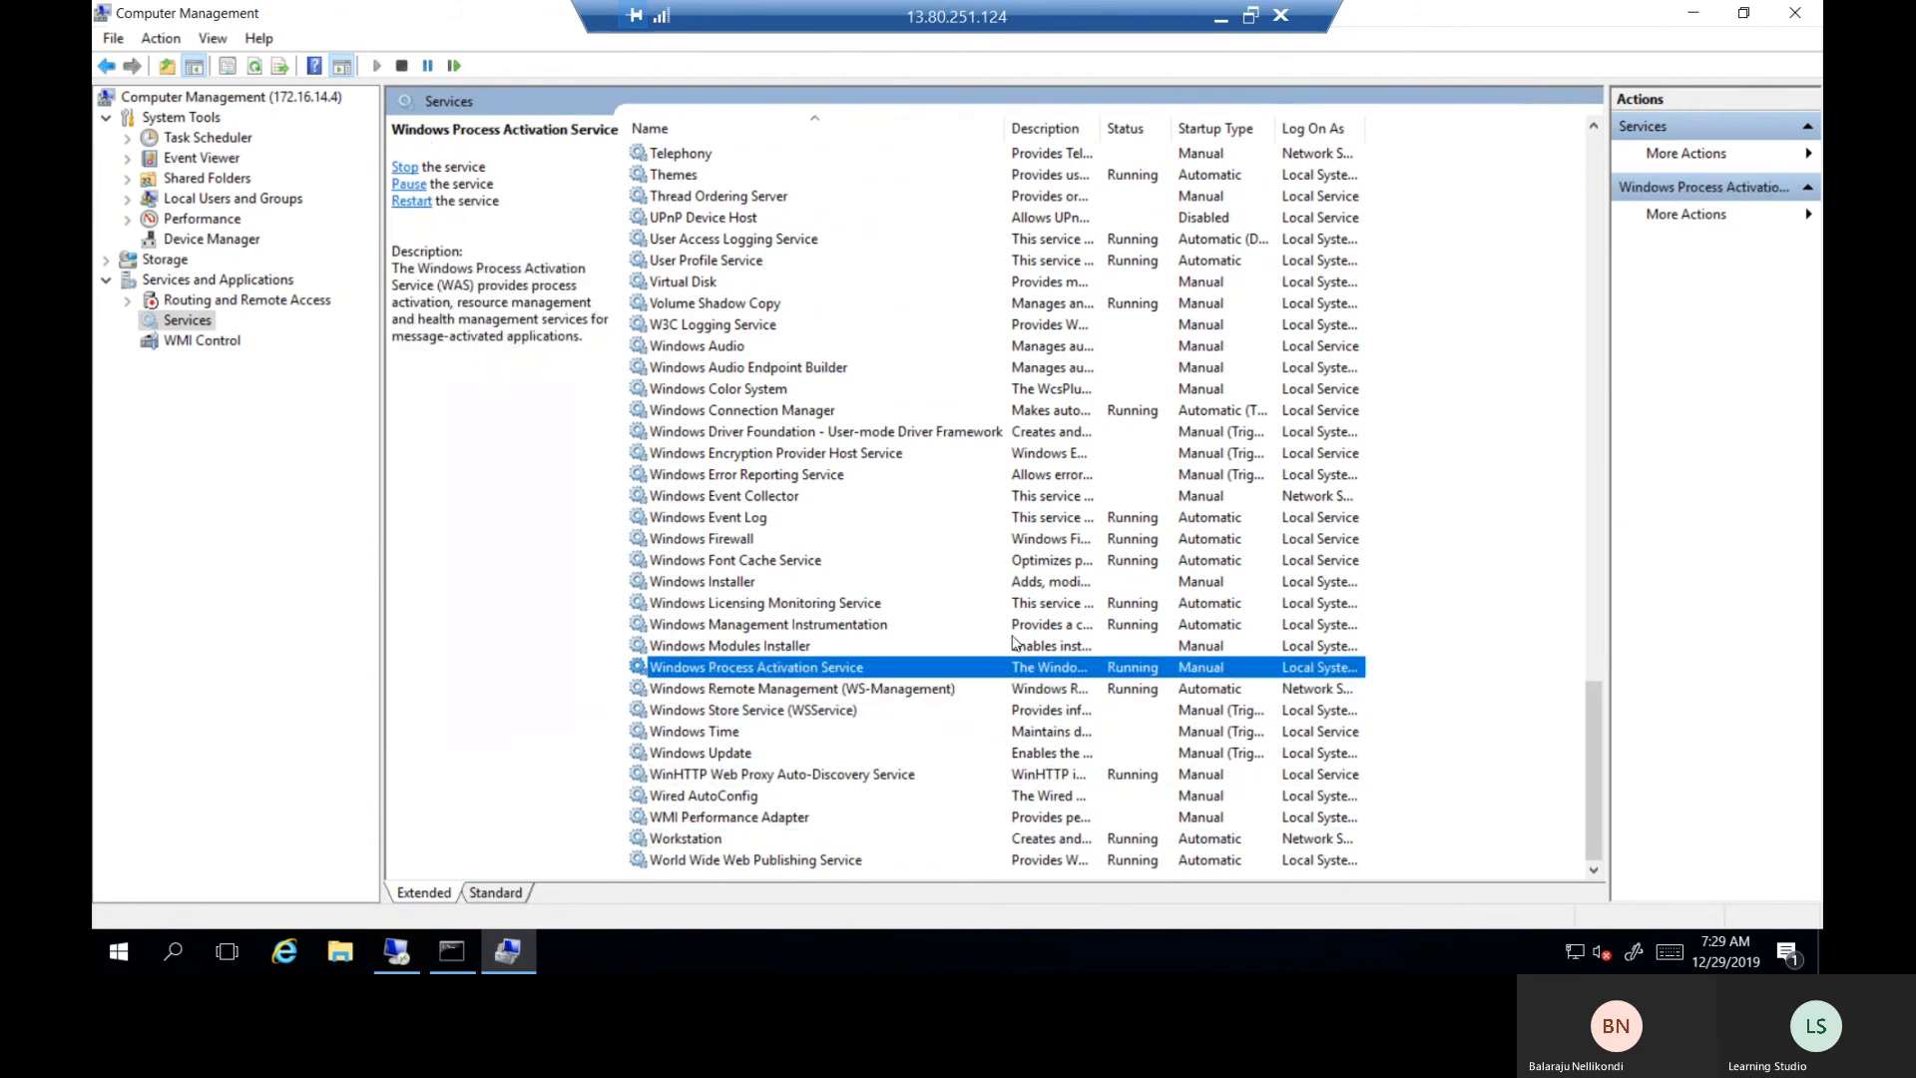
left_click(1018, 627)
left_click(1020, 604)
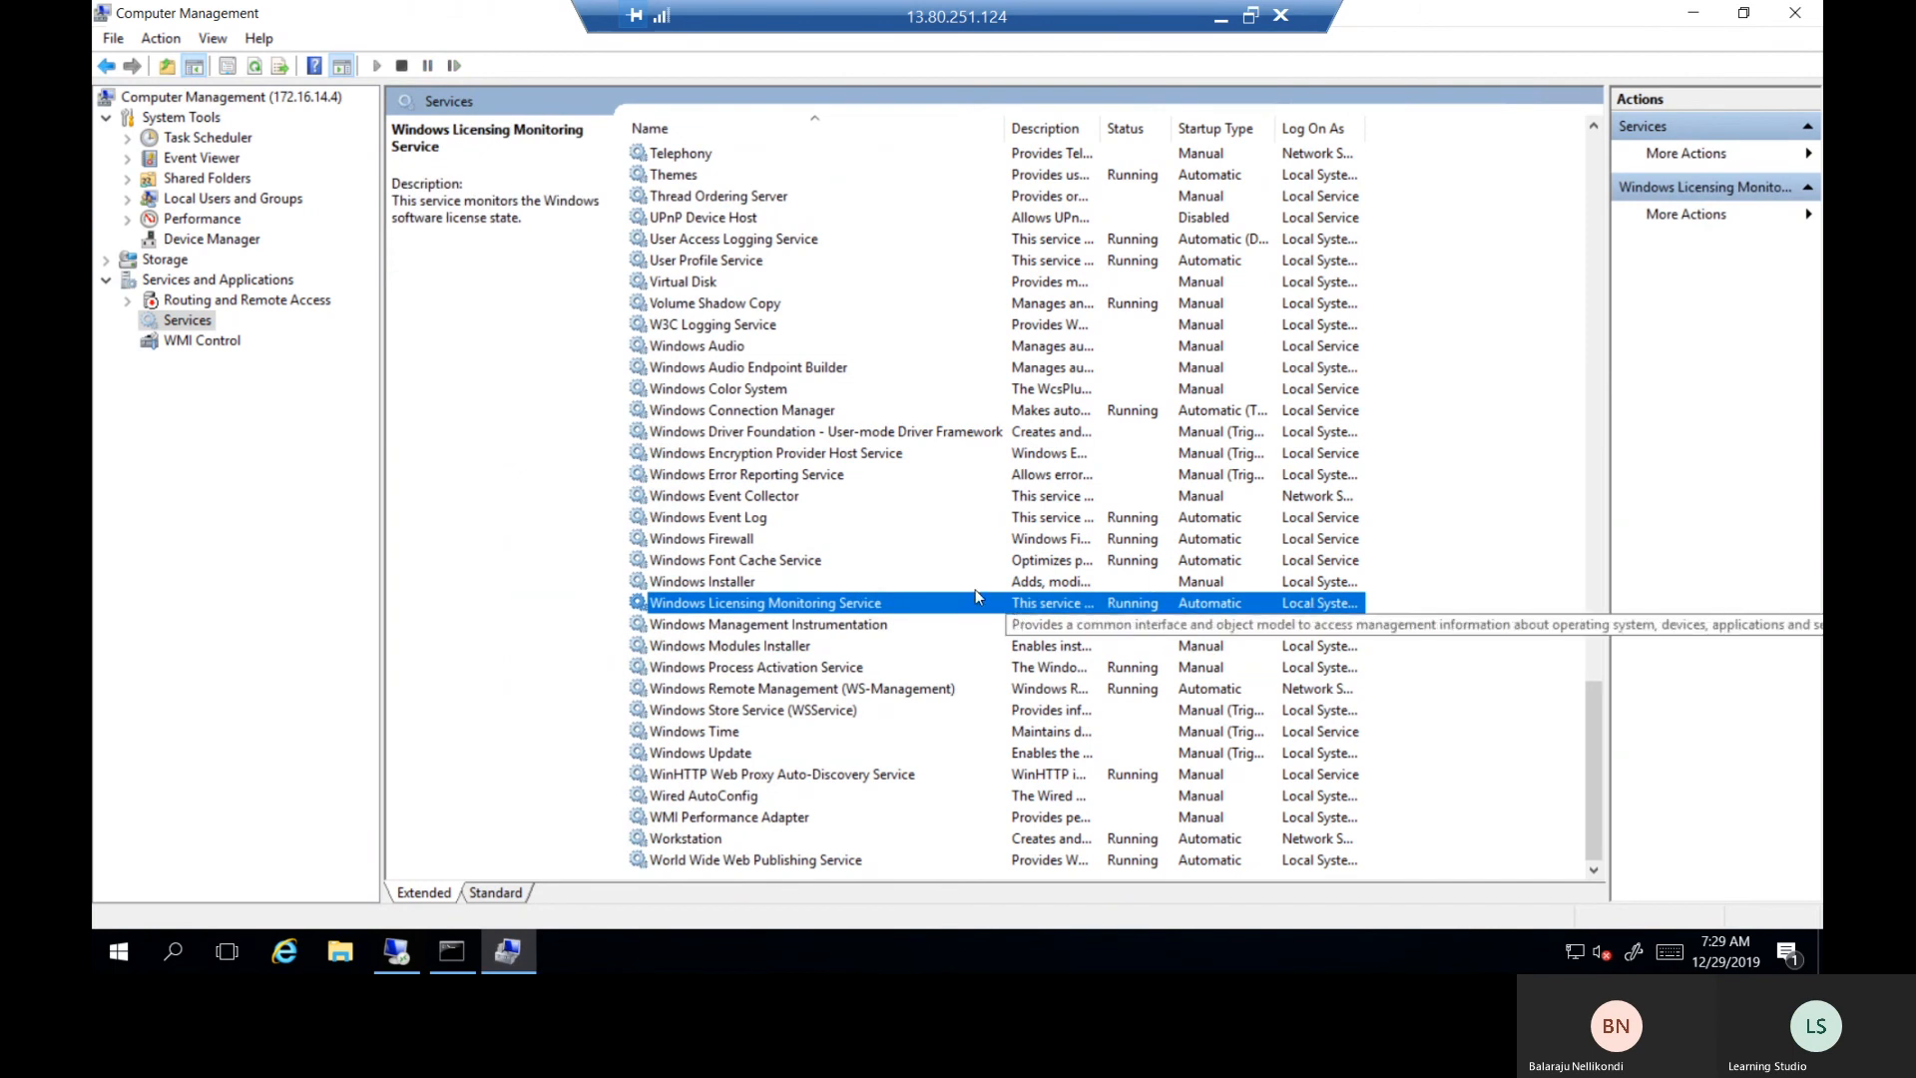
left_click(938, 560)
left_click(939, 539)
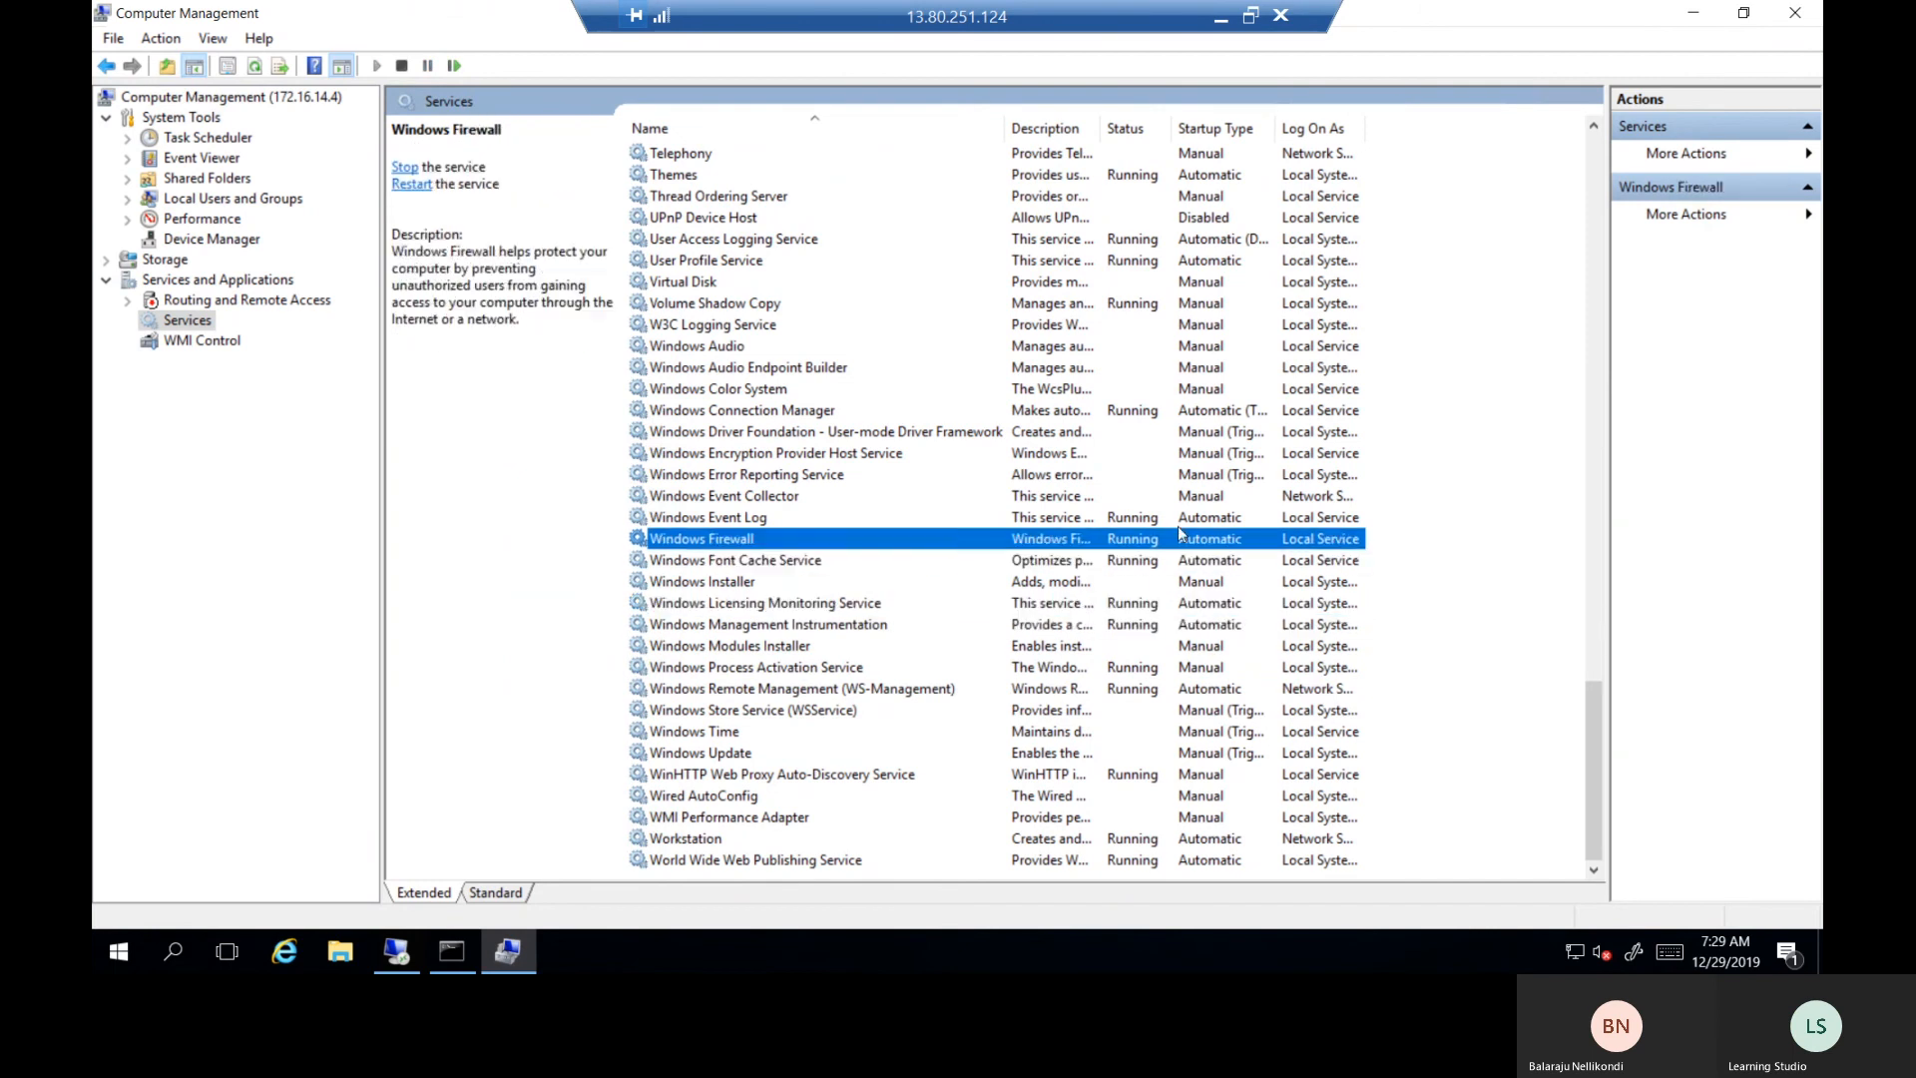
left_click(1083, 517)
scroll(1195, 136, "up", 4)
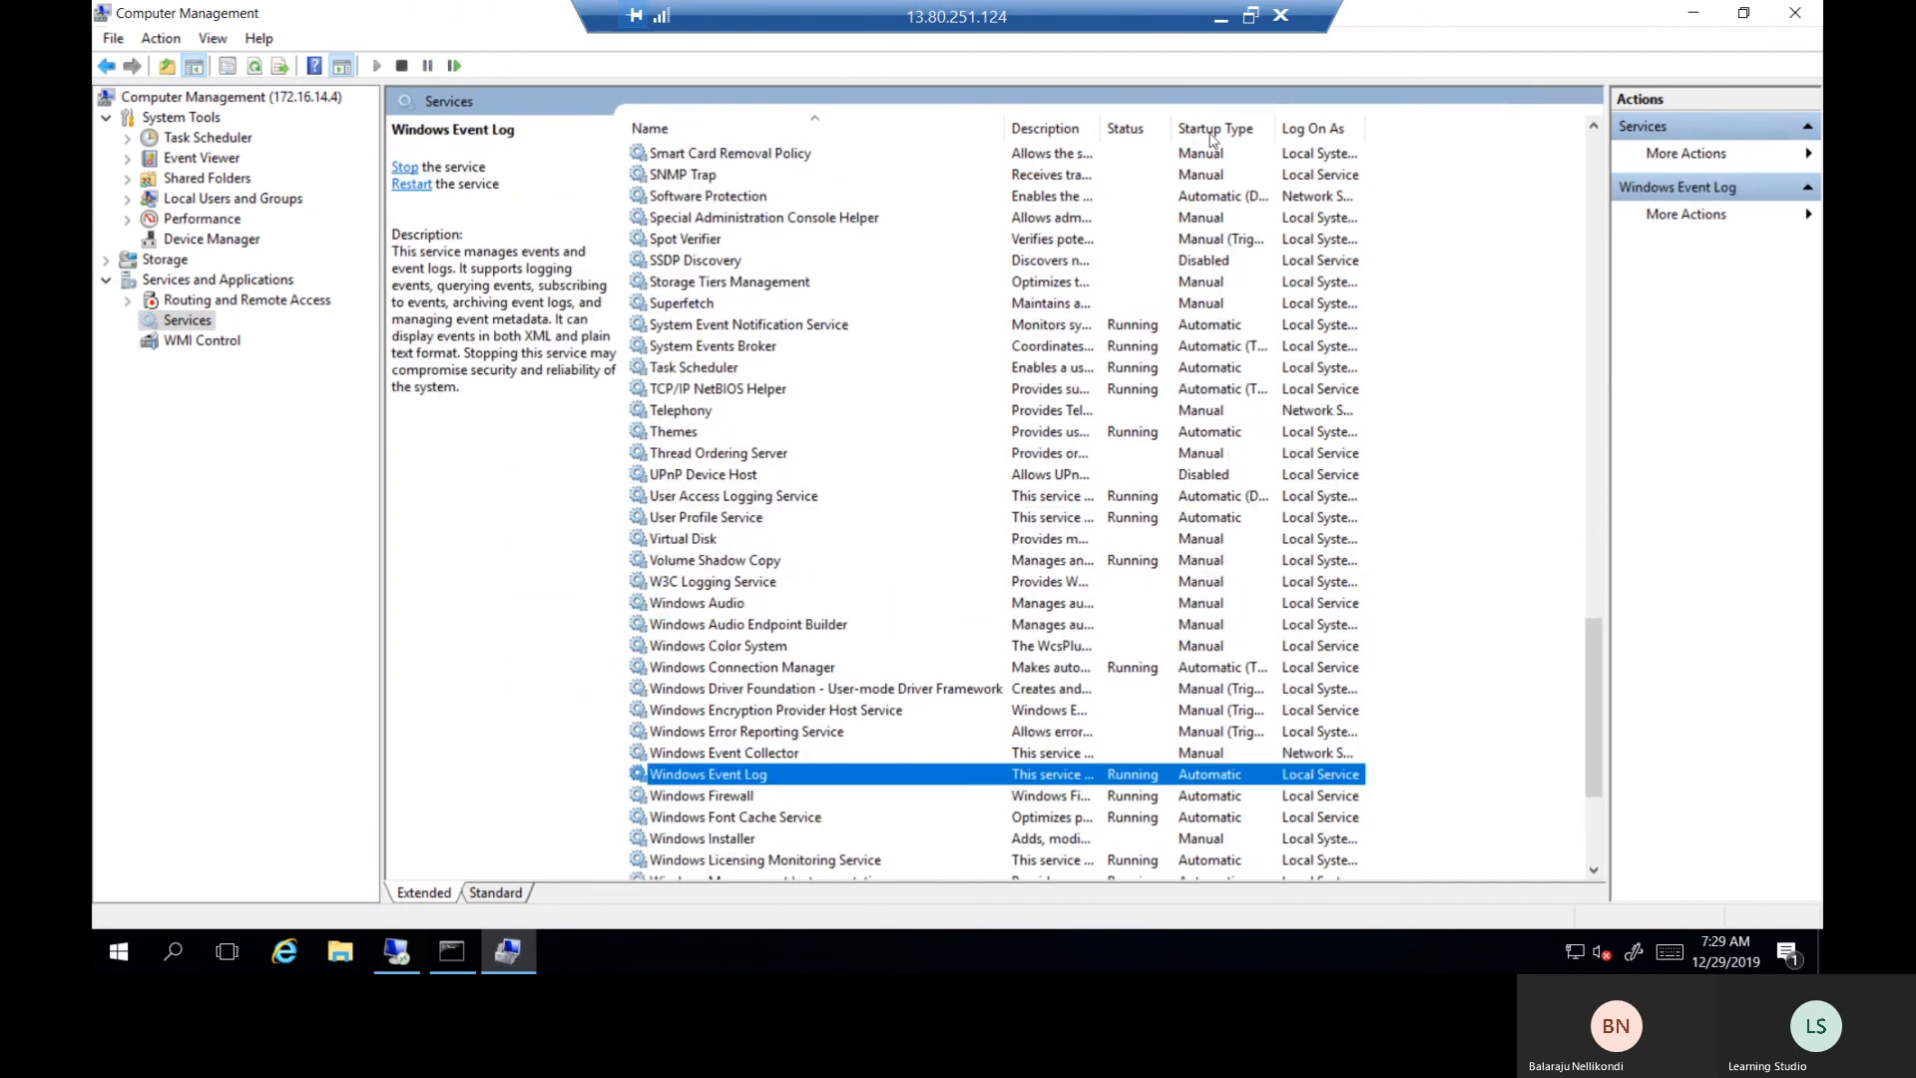
Sort the services by Startup Type and examine which automatic, disabled and manual services are running.
left_click(1196, 137)
scroll(1219, 164, "up", 10)
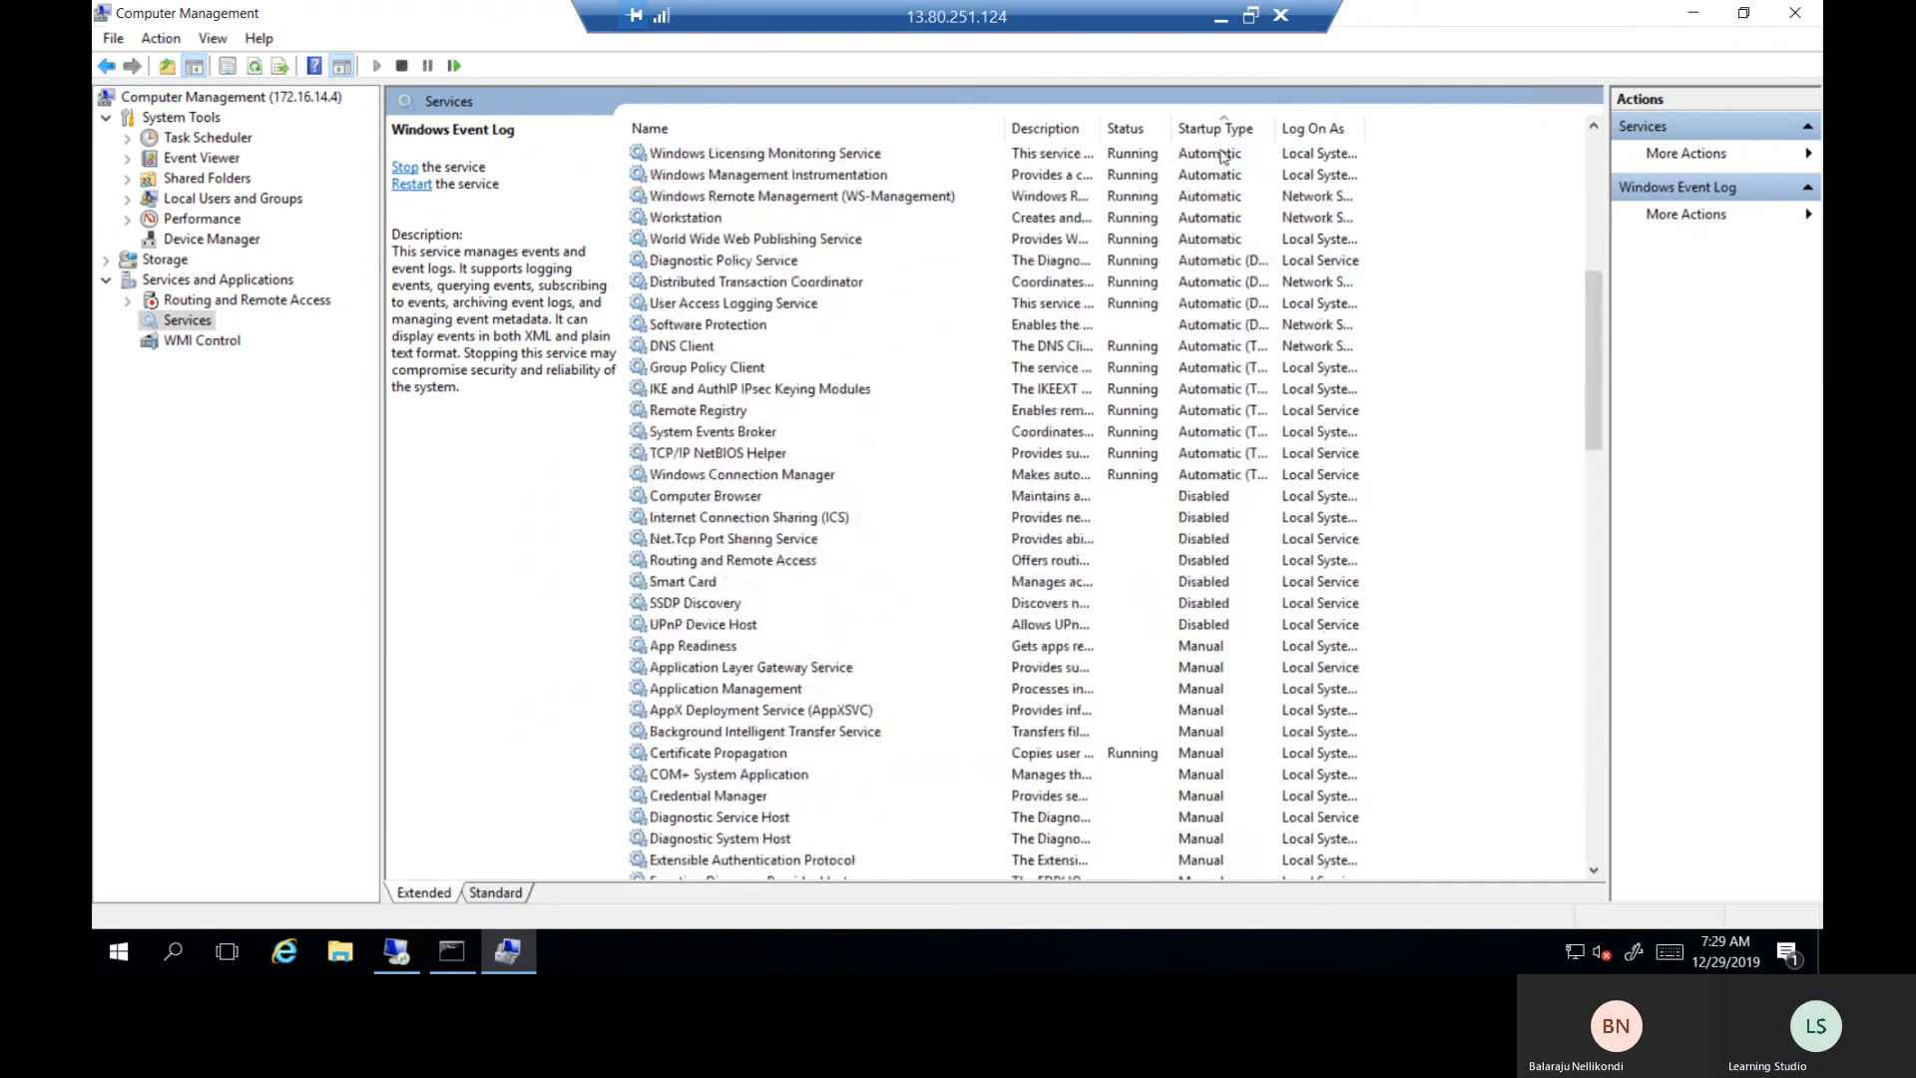
scroll(1220, 165, "up", 9)
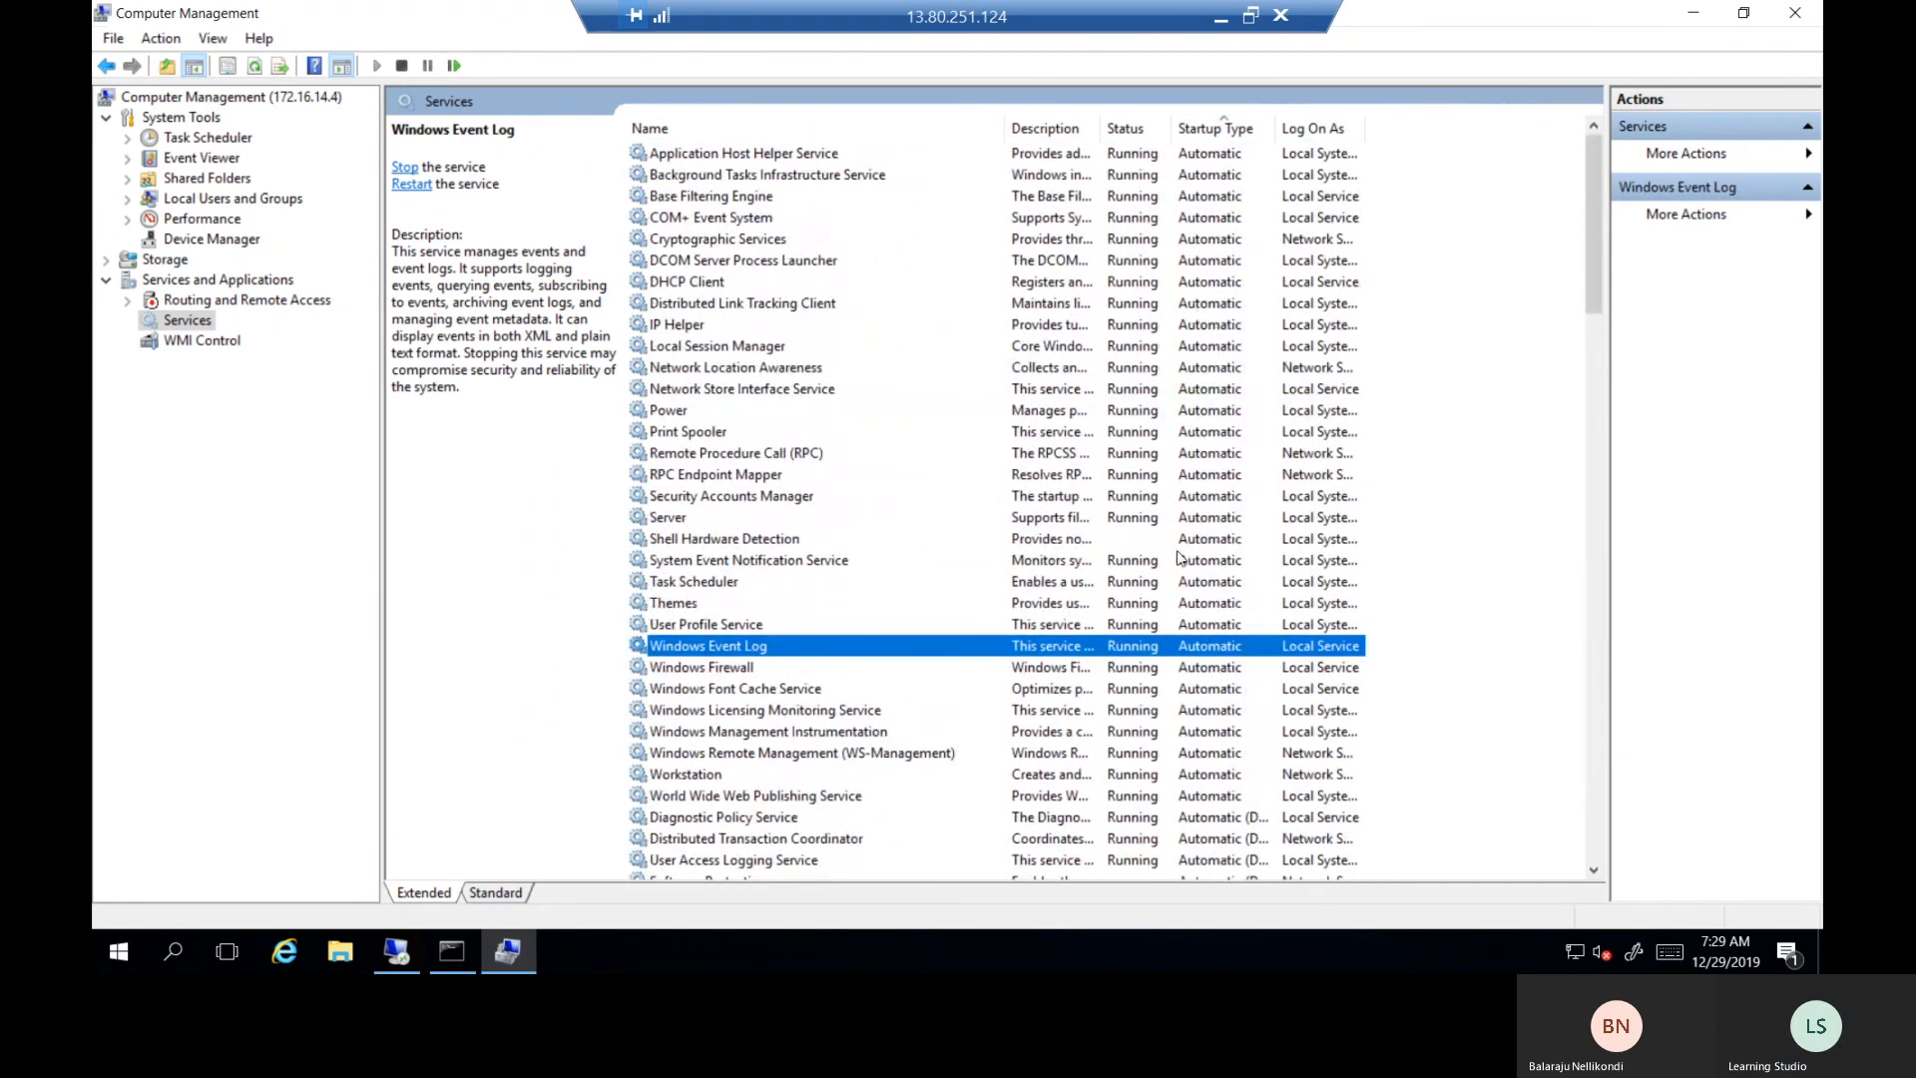
left_click(1154, 542)
scroll(1208, 542, "down", 5)
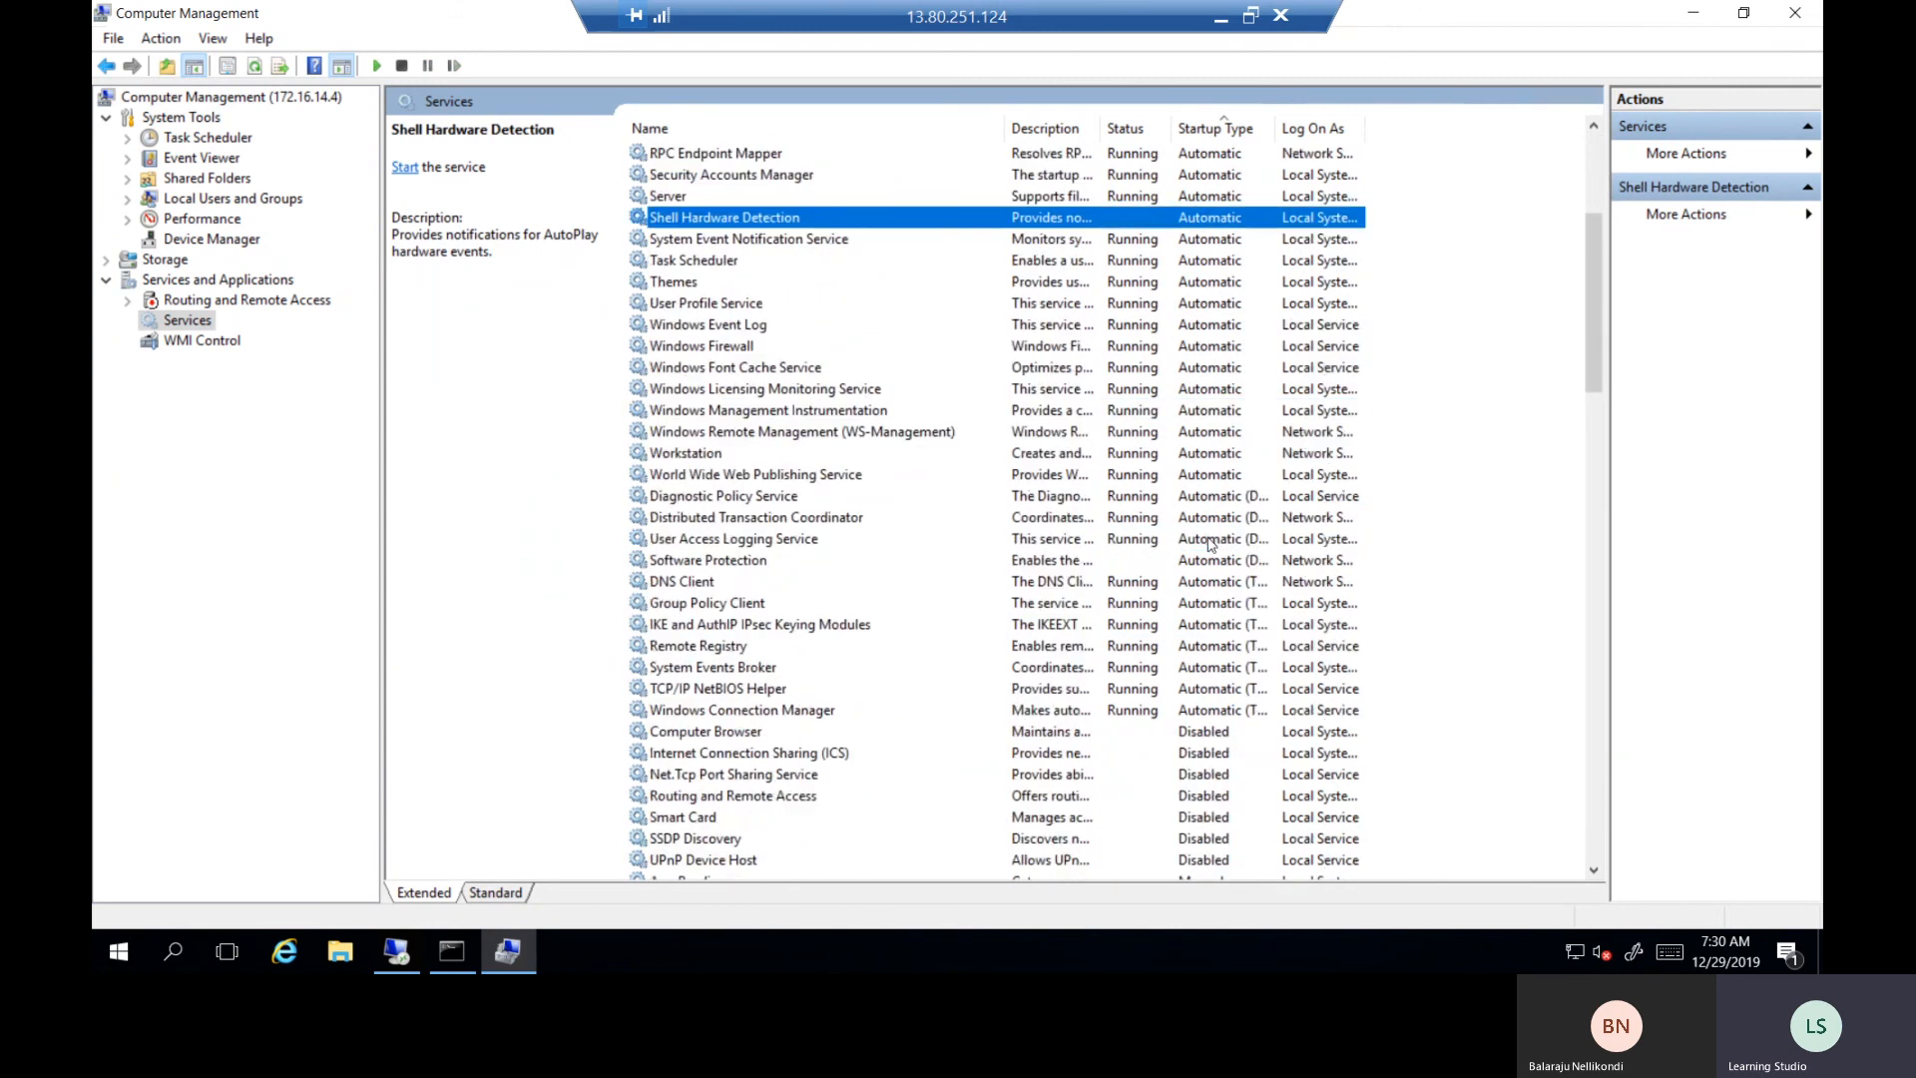
left_click(1103, 567)
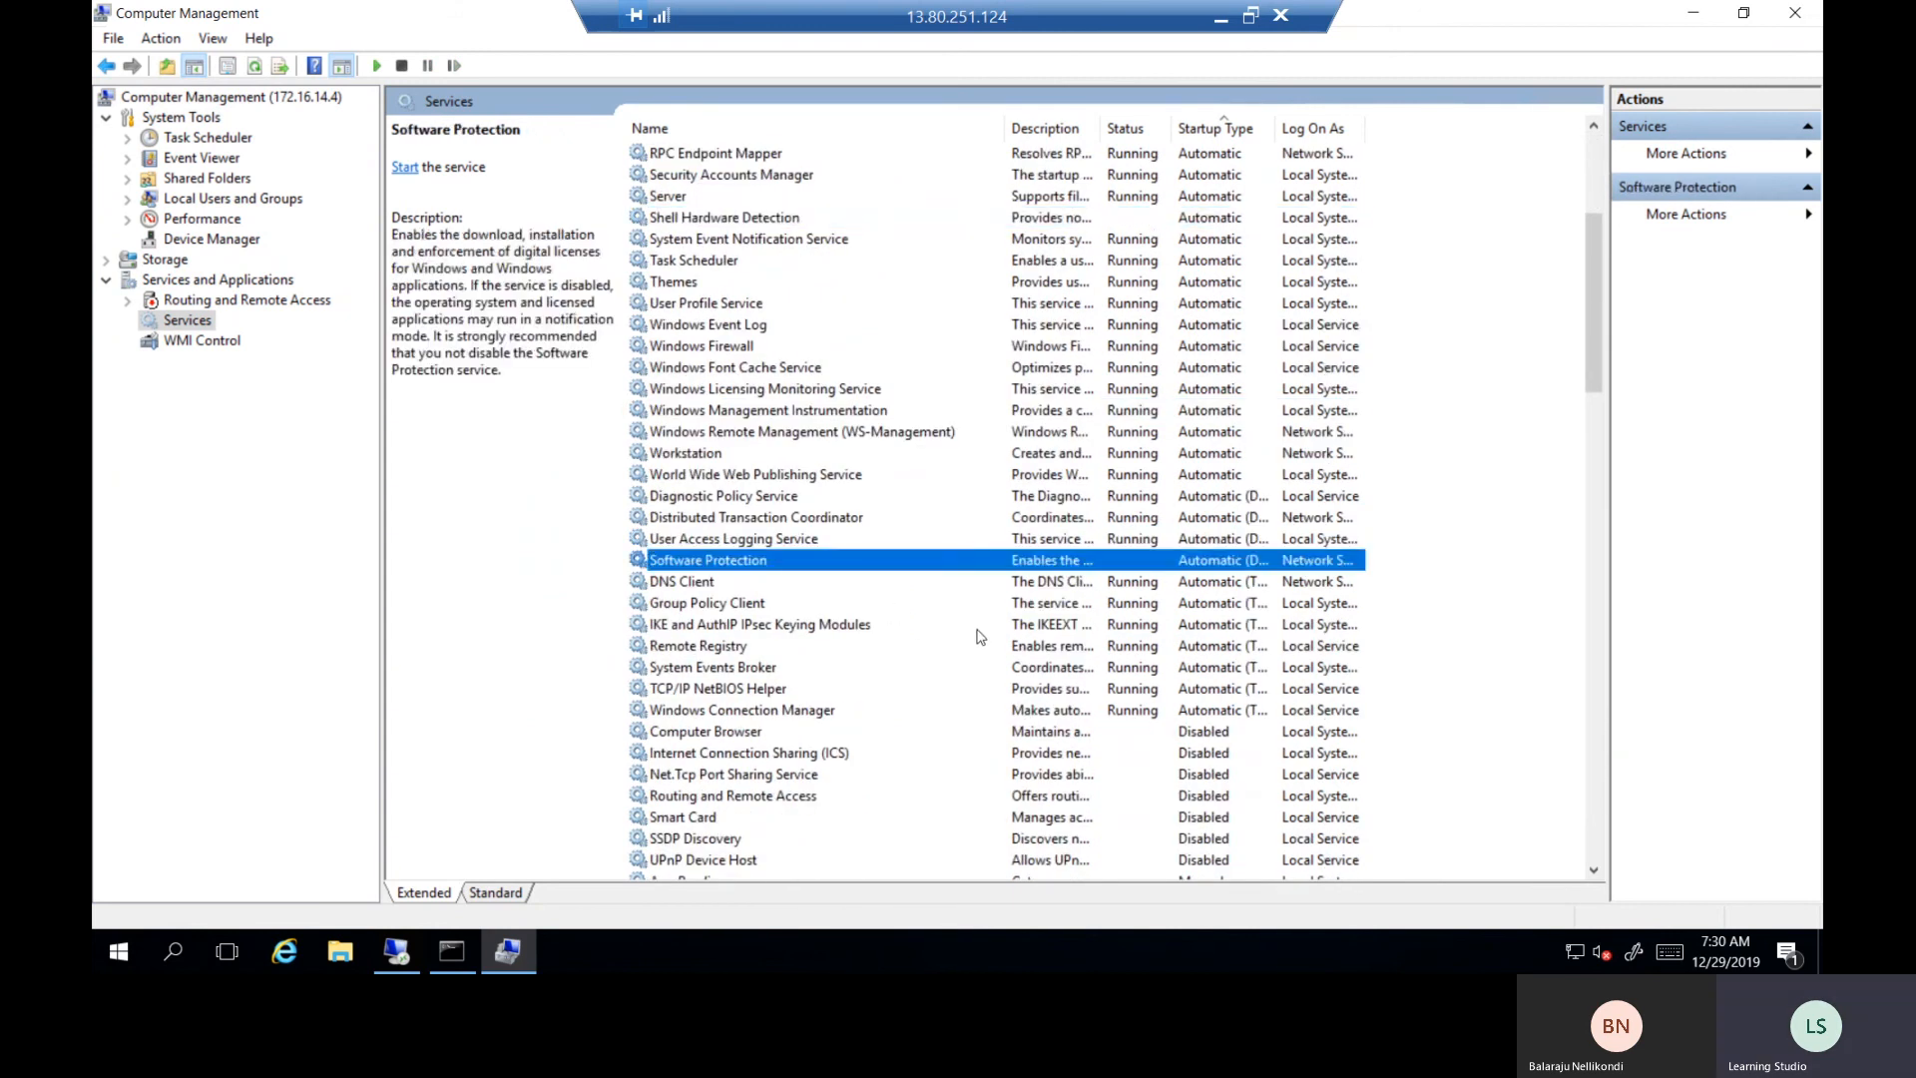
scroll(965, 621, "down", 4)
left_click(851, 735)
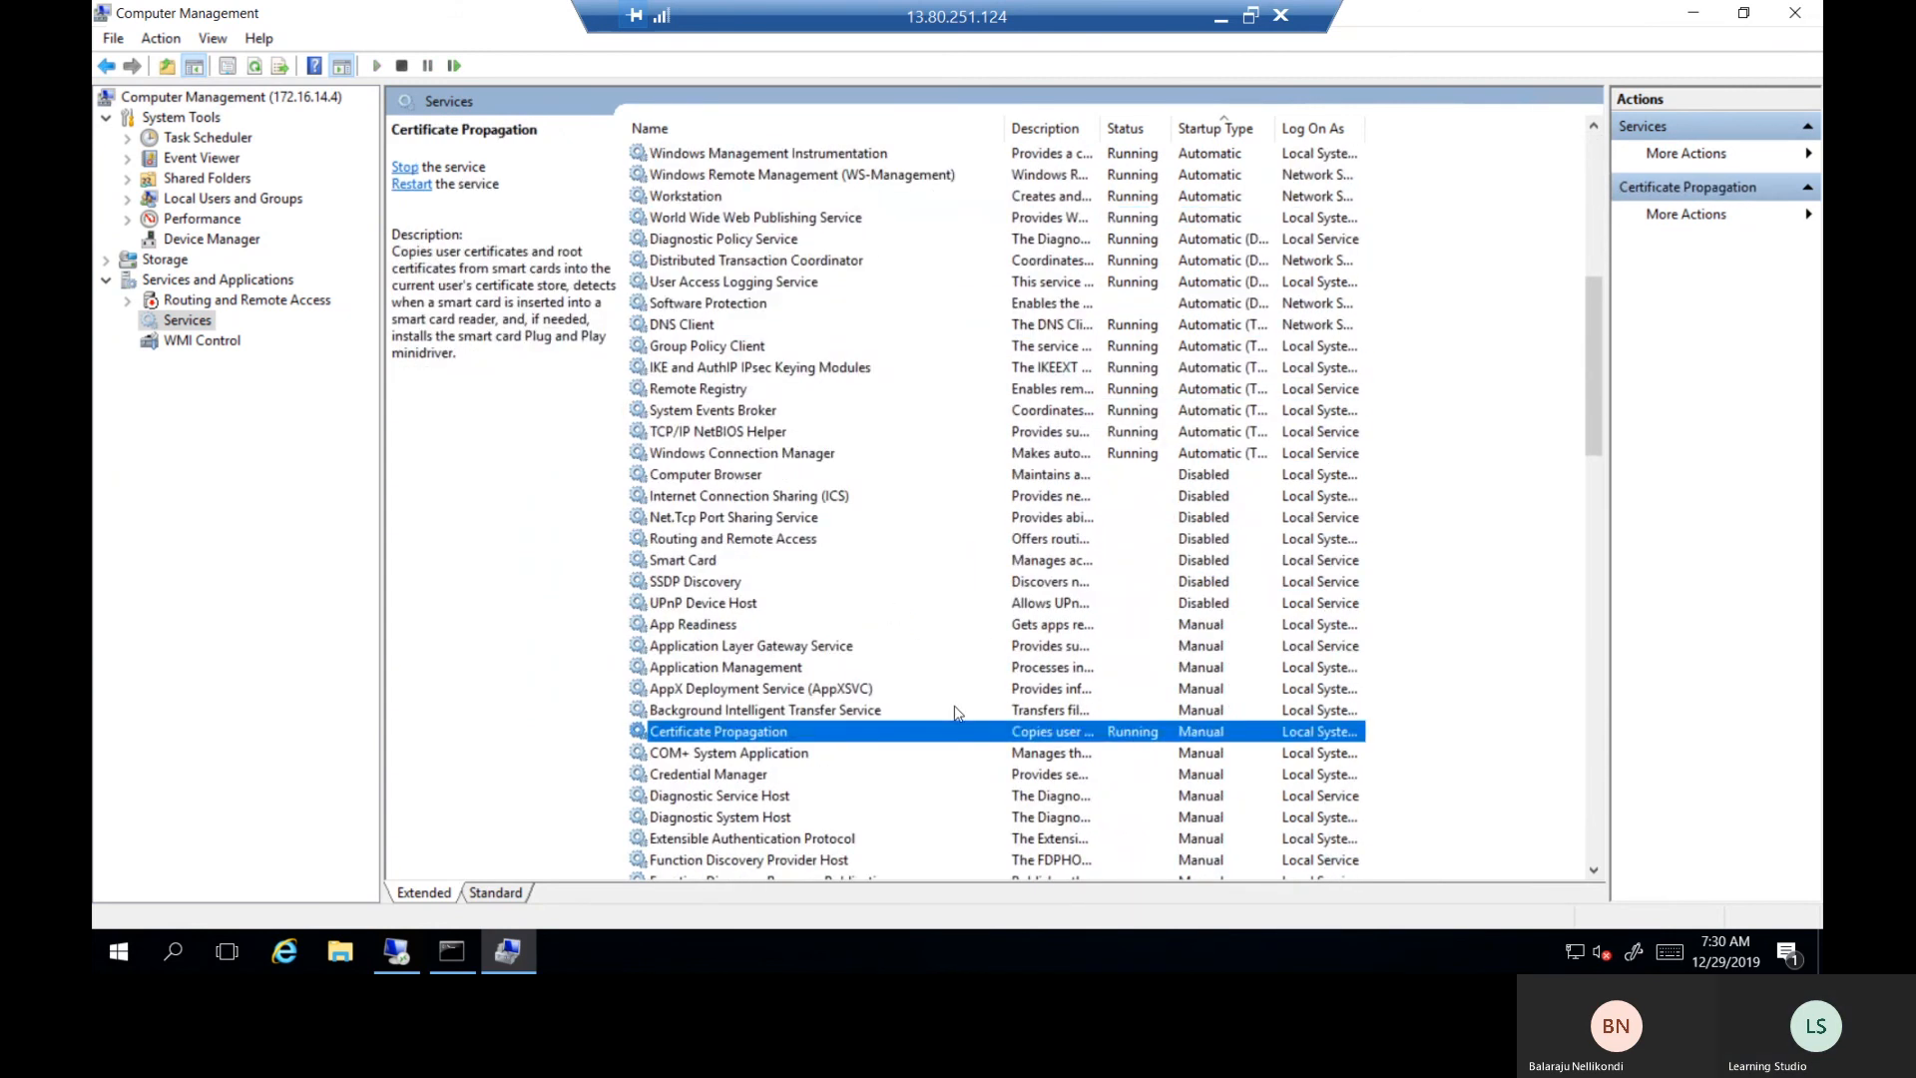
scroll(898, 724, "down", 15)
scroll(957, 713, "down", 10)
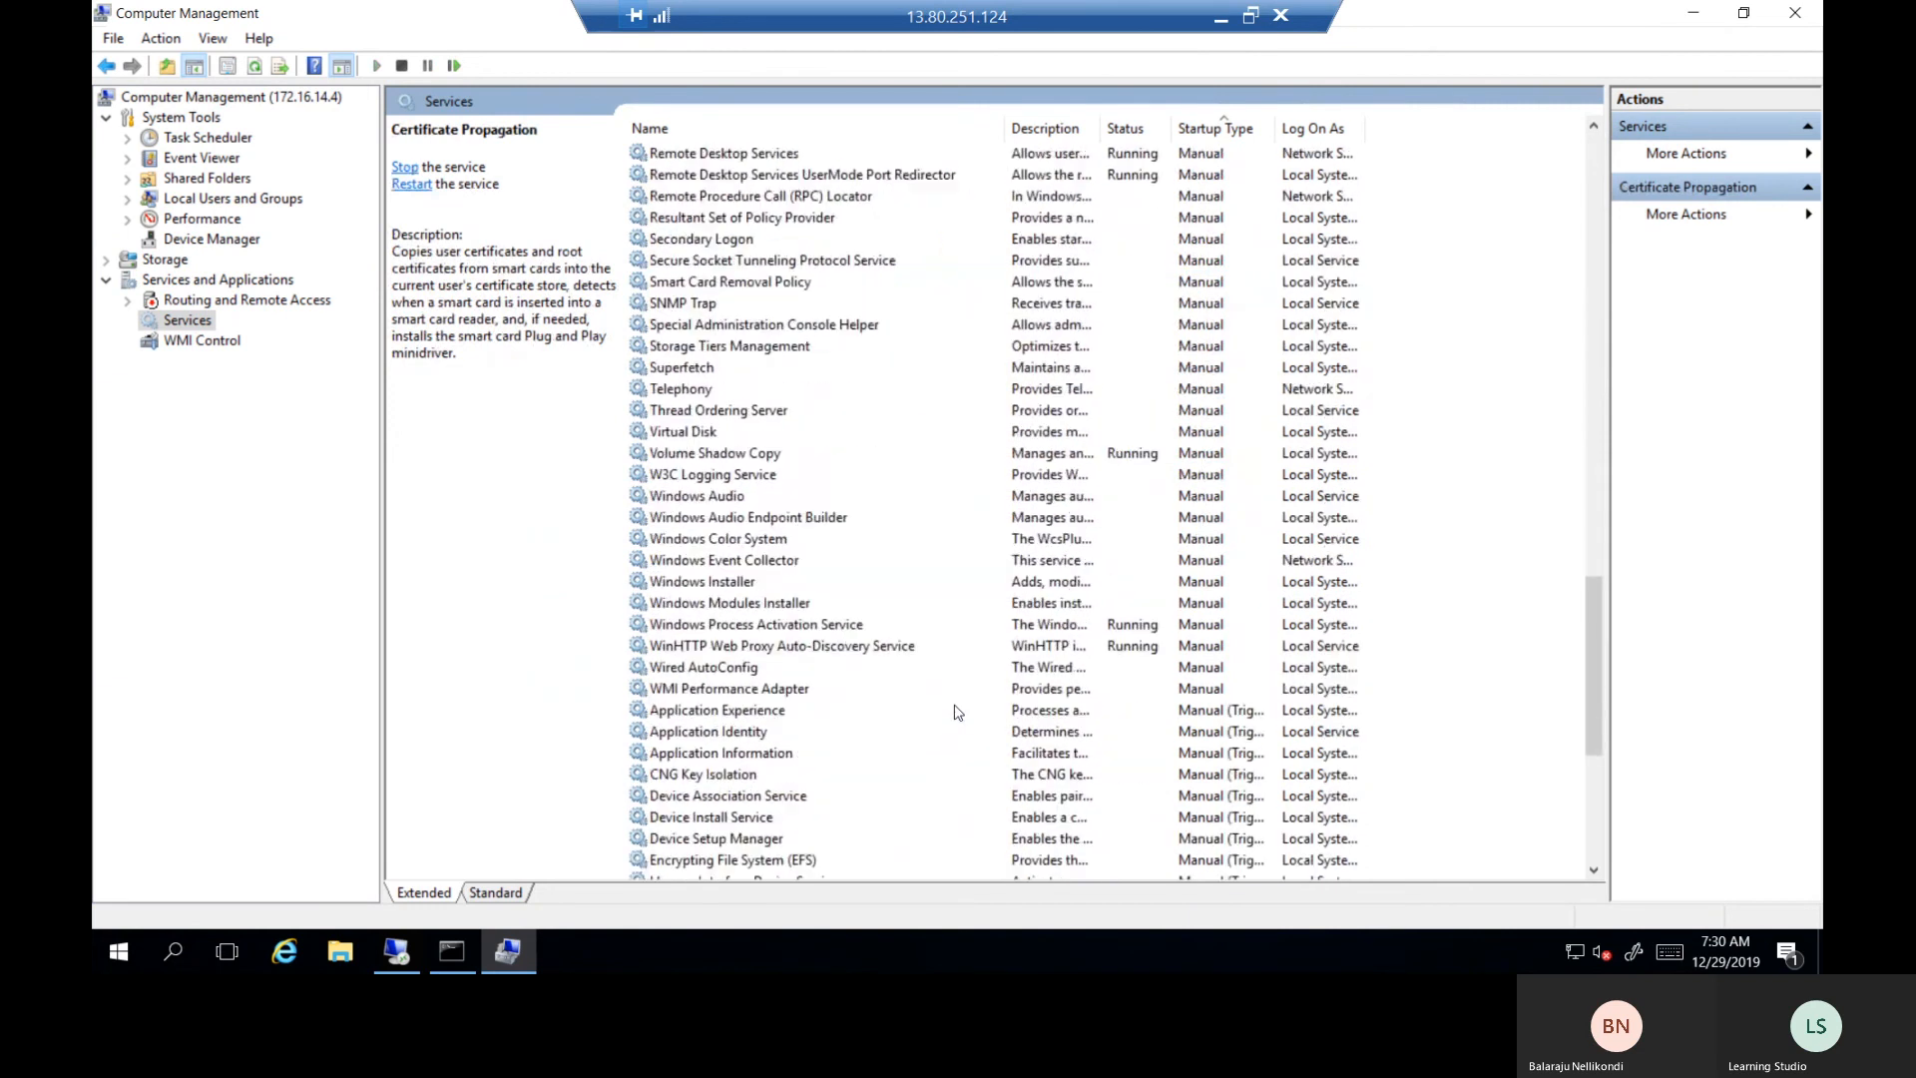
scroll(957, 713, "down", 1)
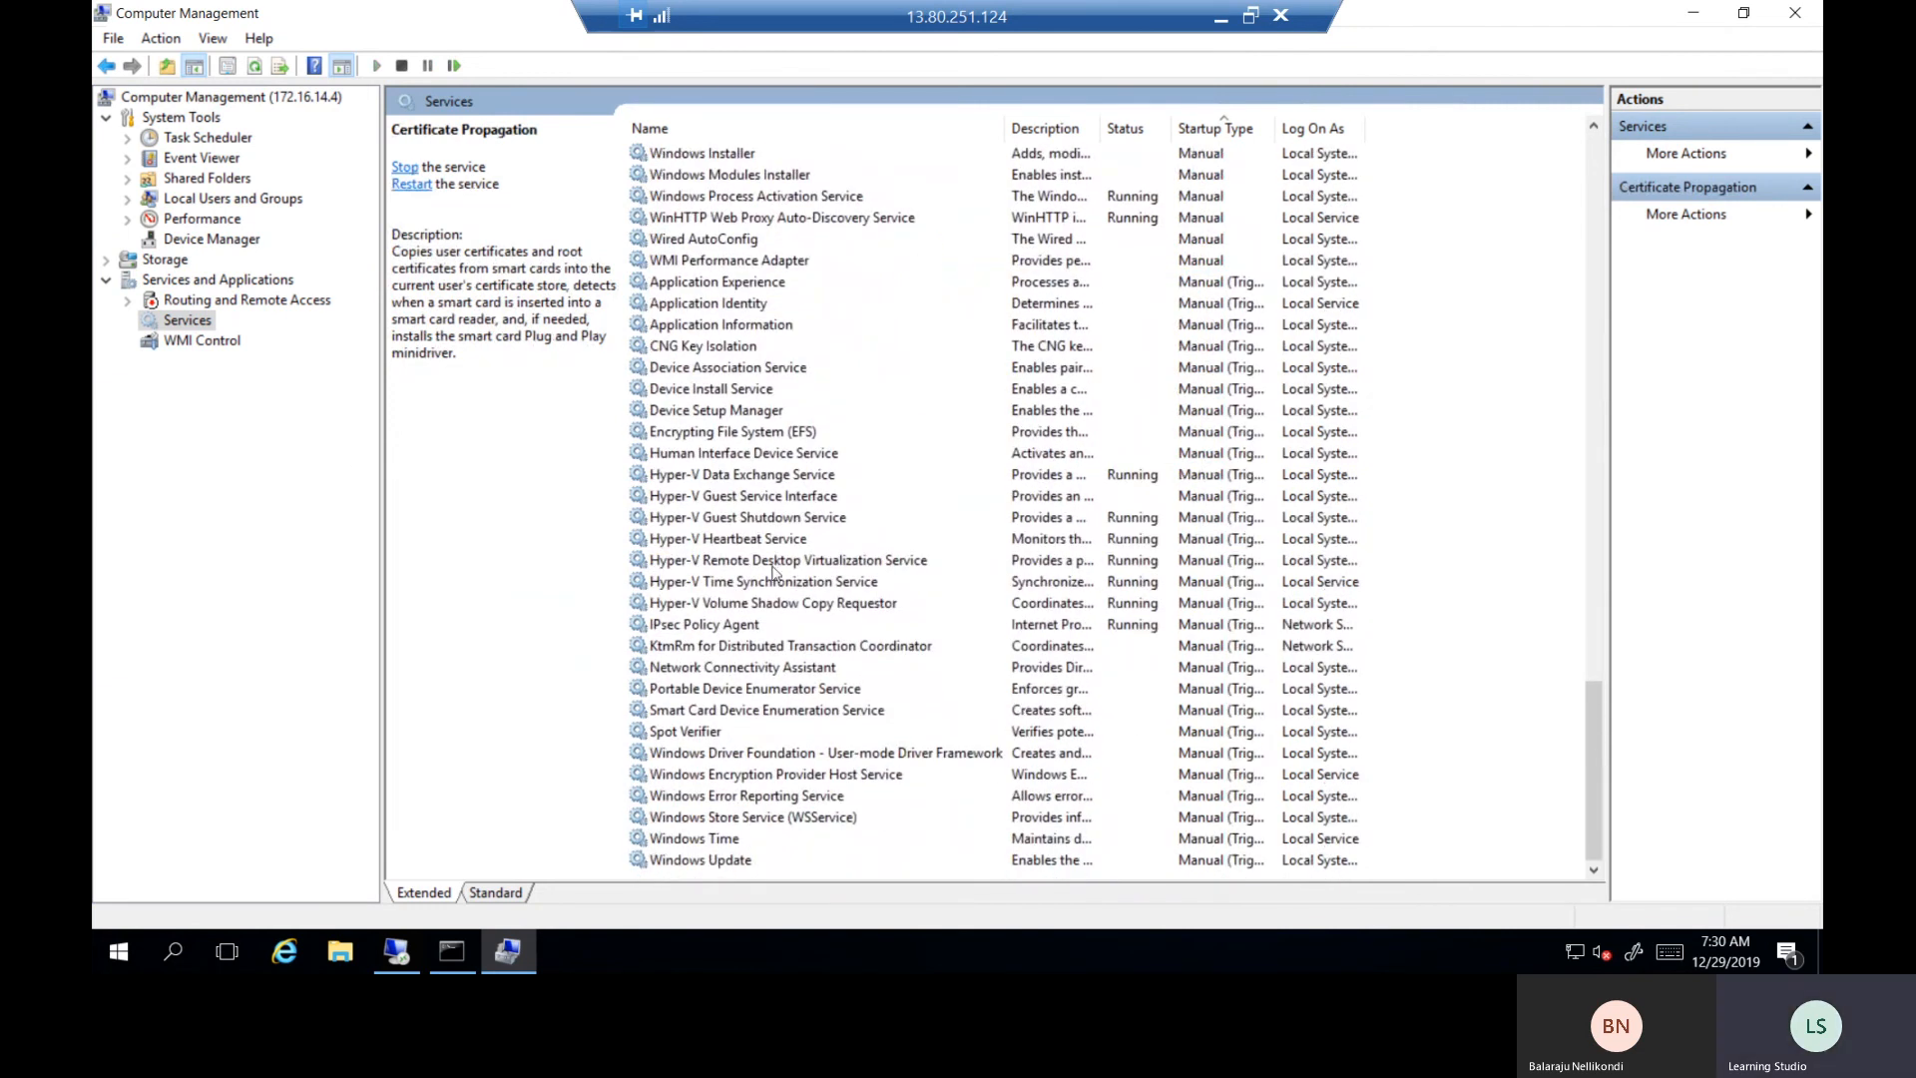
Minimize Computer Management and try the Remote Desktop connection to 172.16.14.4.
left_click(508, 952)
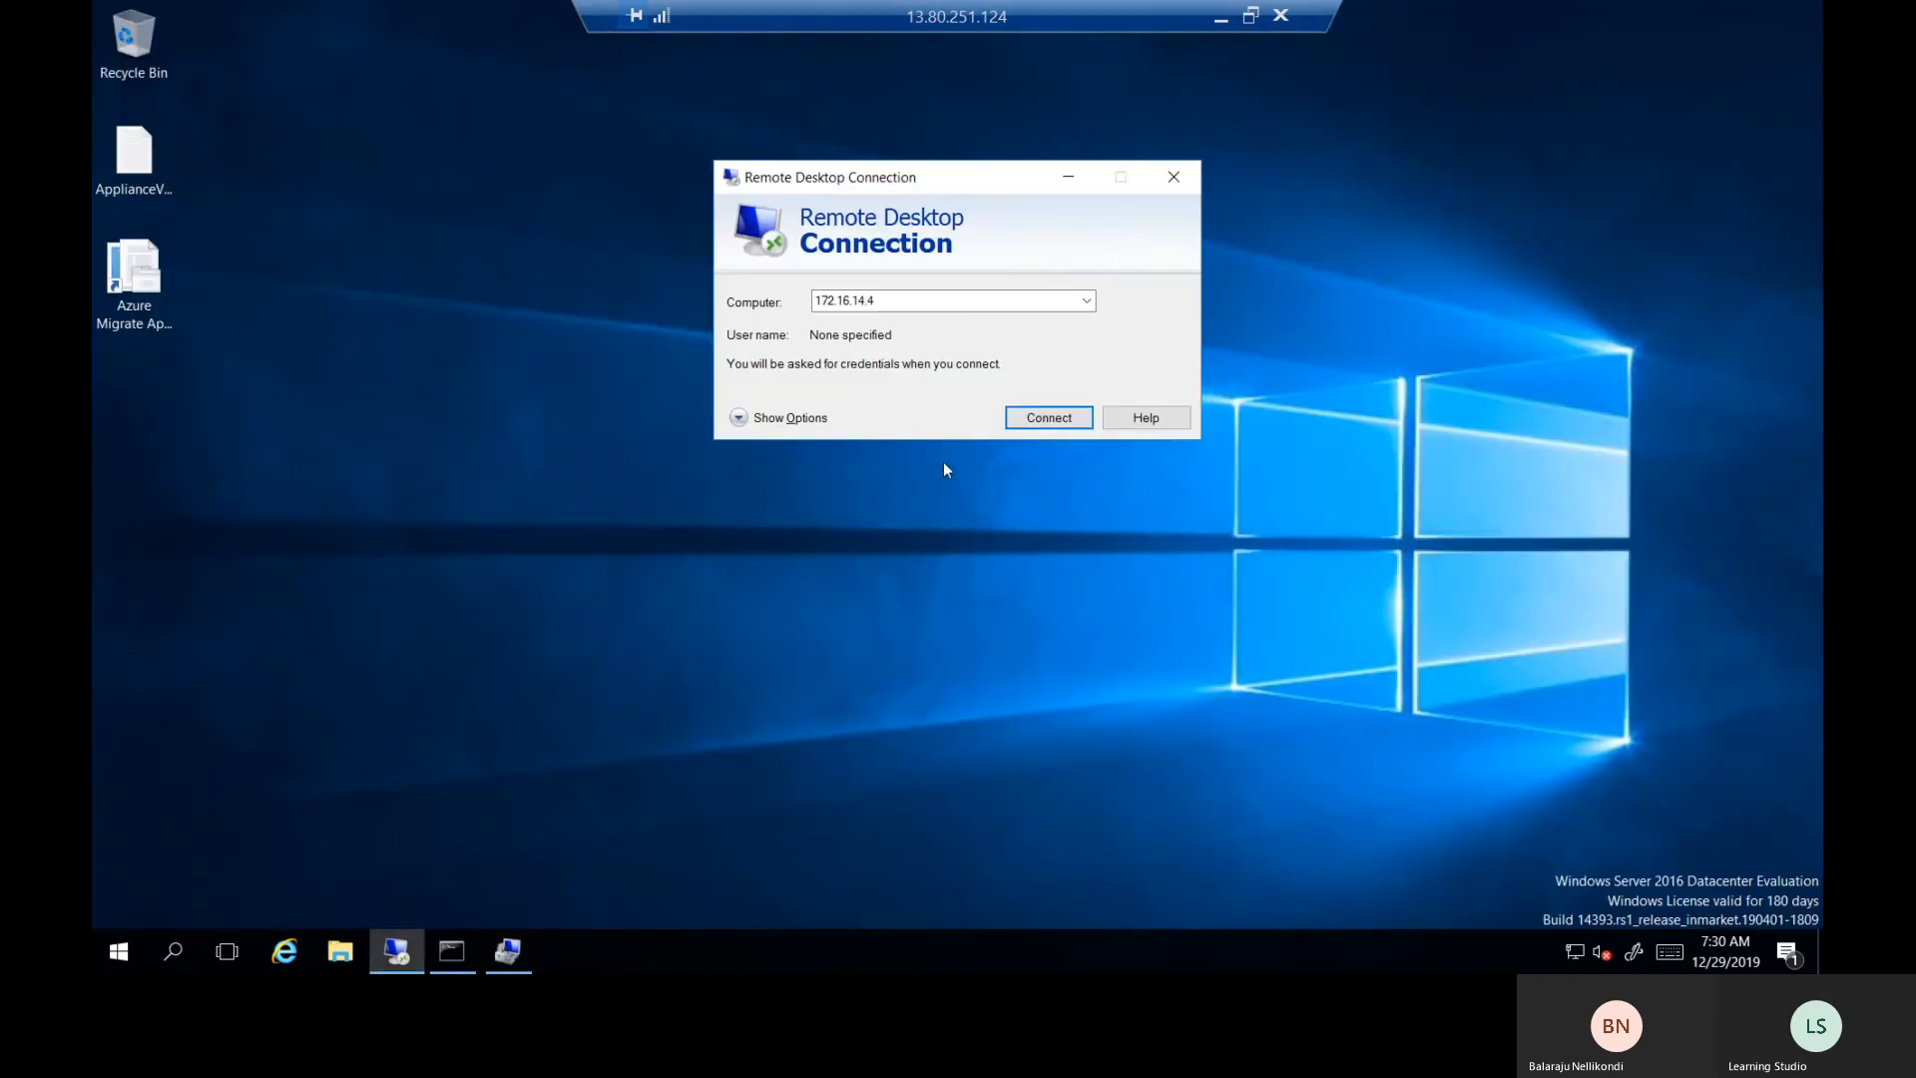
left_click(1050, 420)
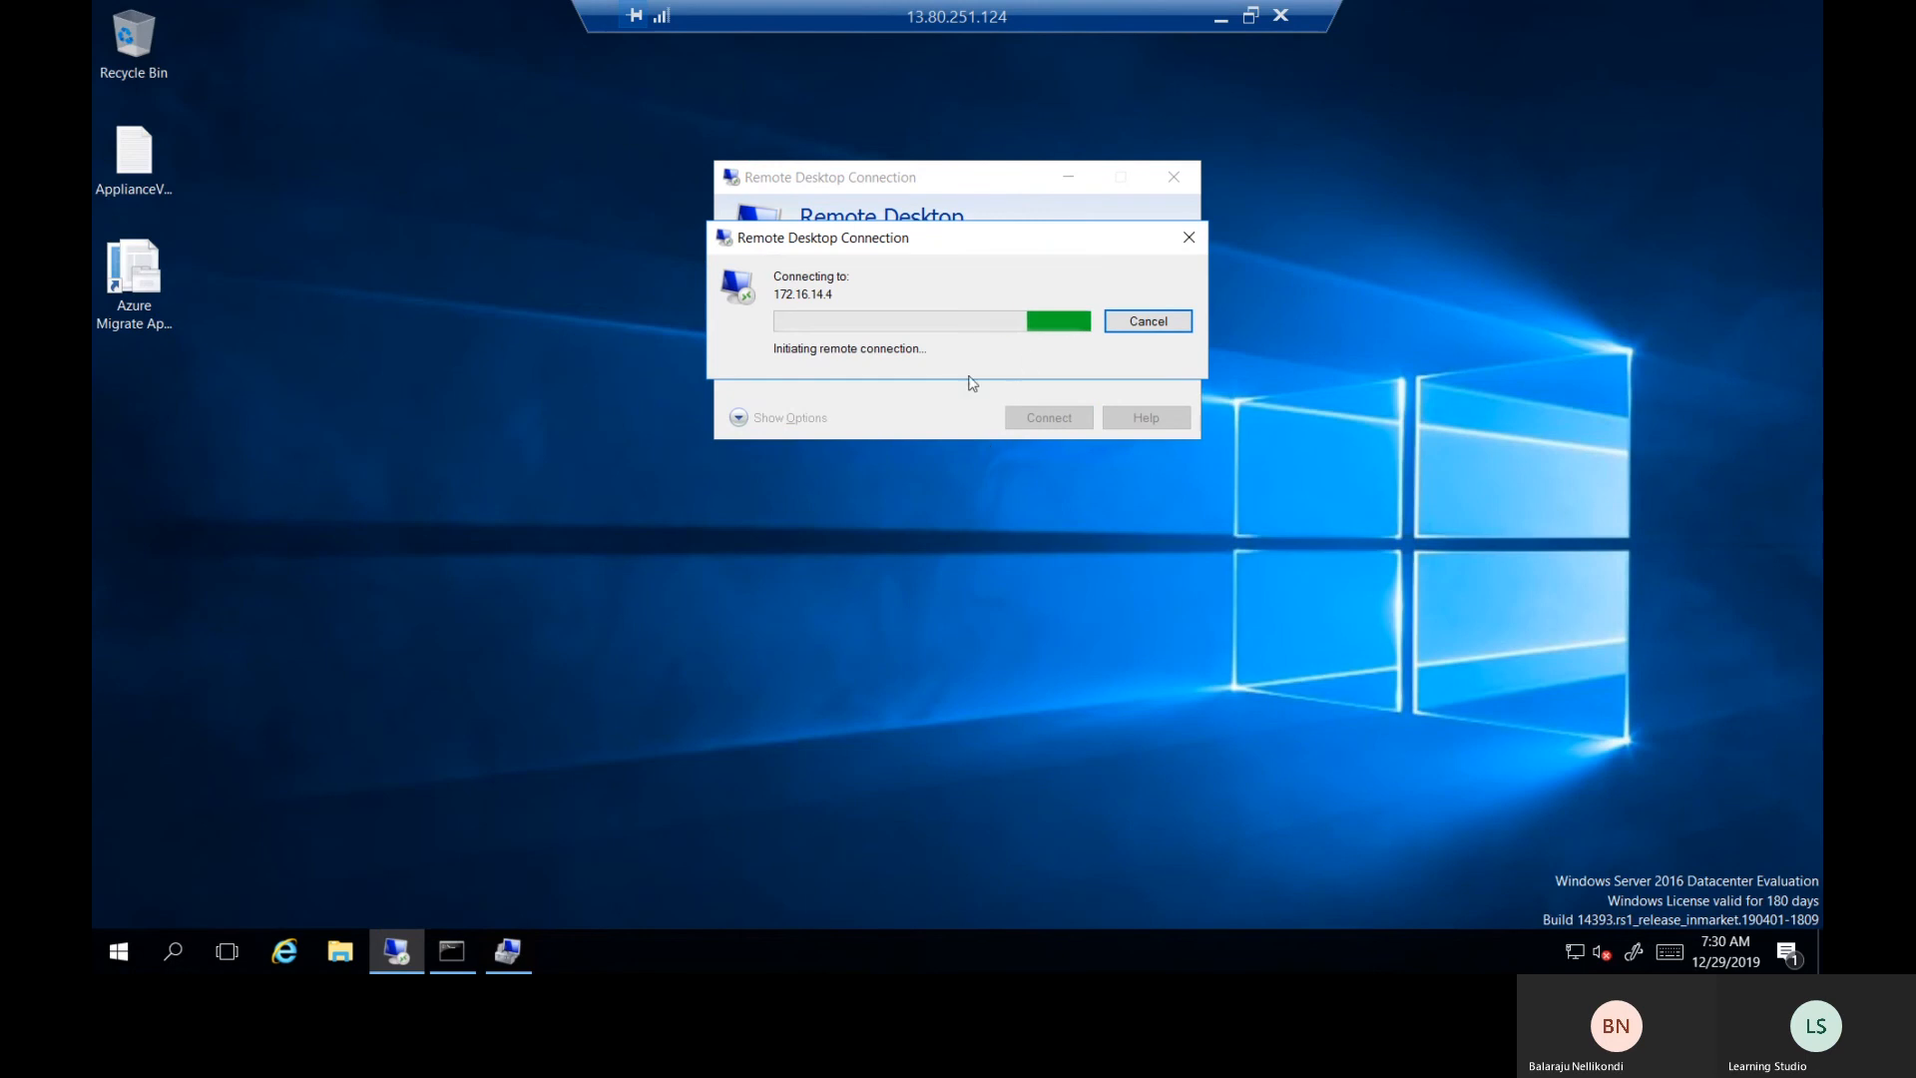
left_click(1148, 321)
left_click_drag(937, 178, 1090, 205)
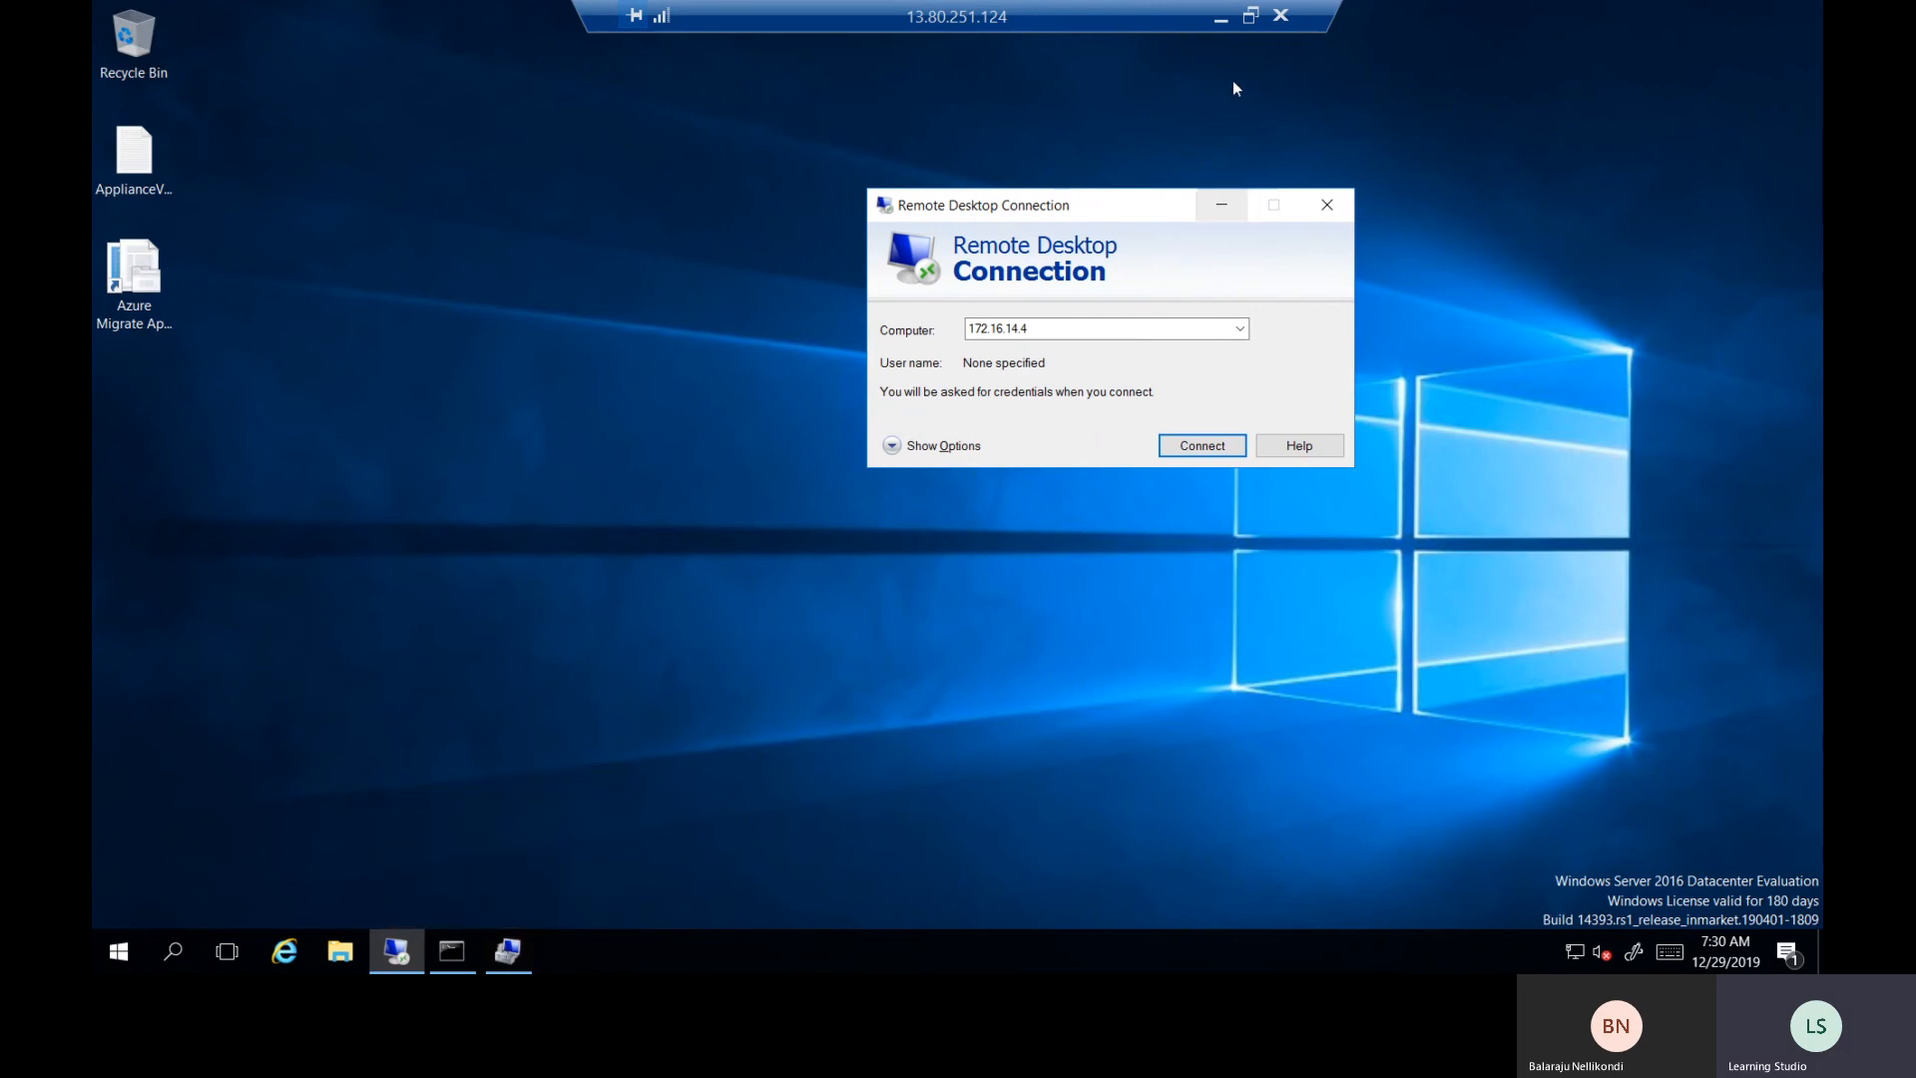
Minimize the 13.80.251.124 session and open webserver's Serial console in the Azure portal.
left_click(1220, 20)
scroll(262, 649, "down", 2)
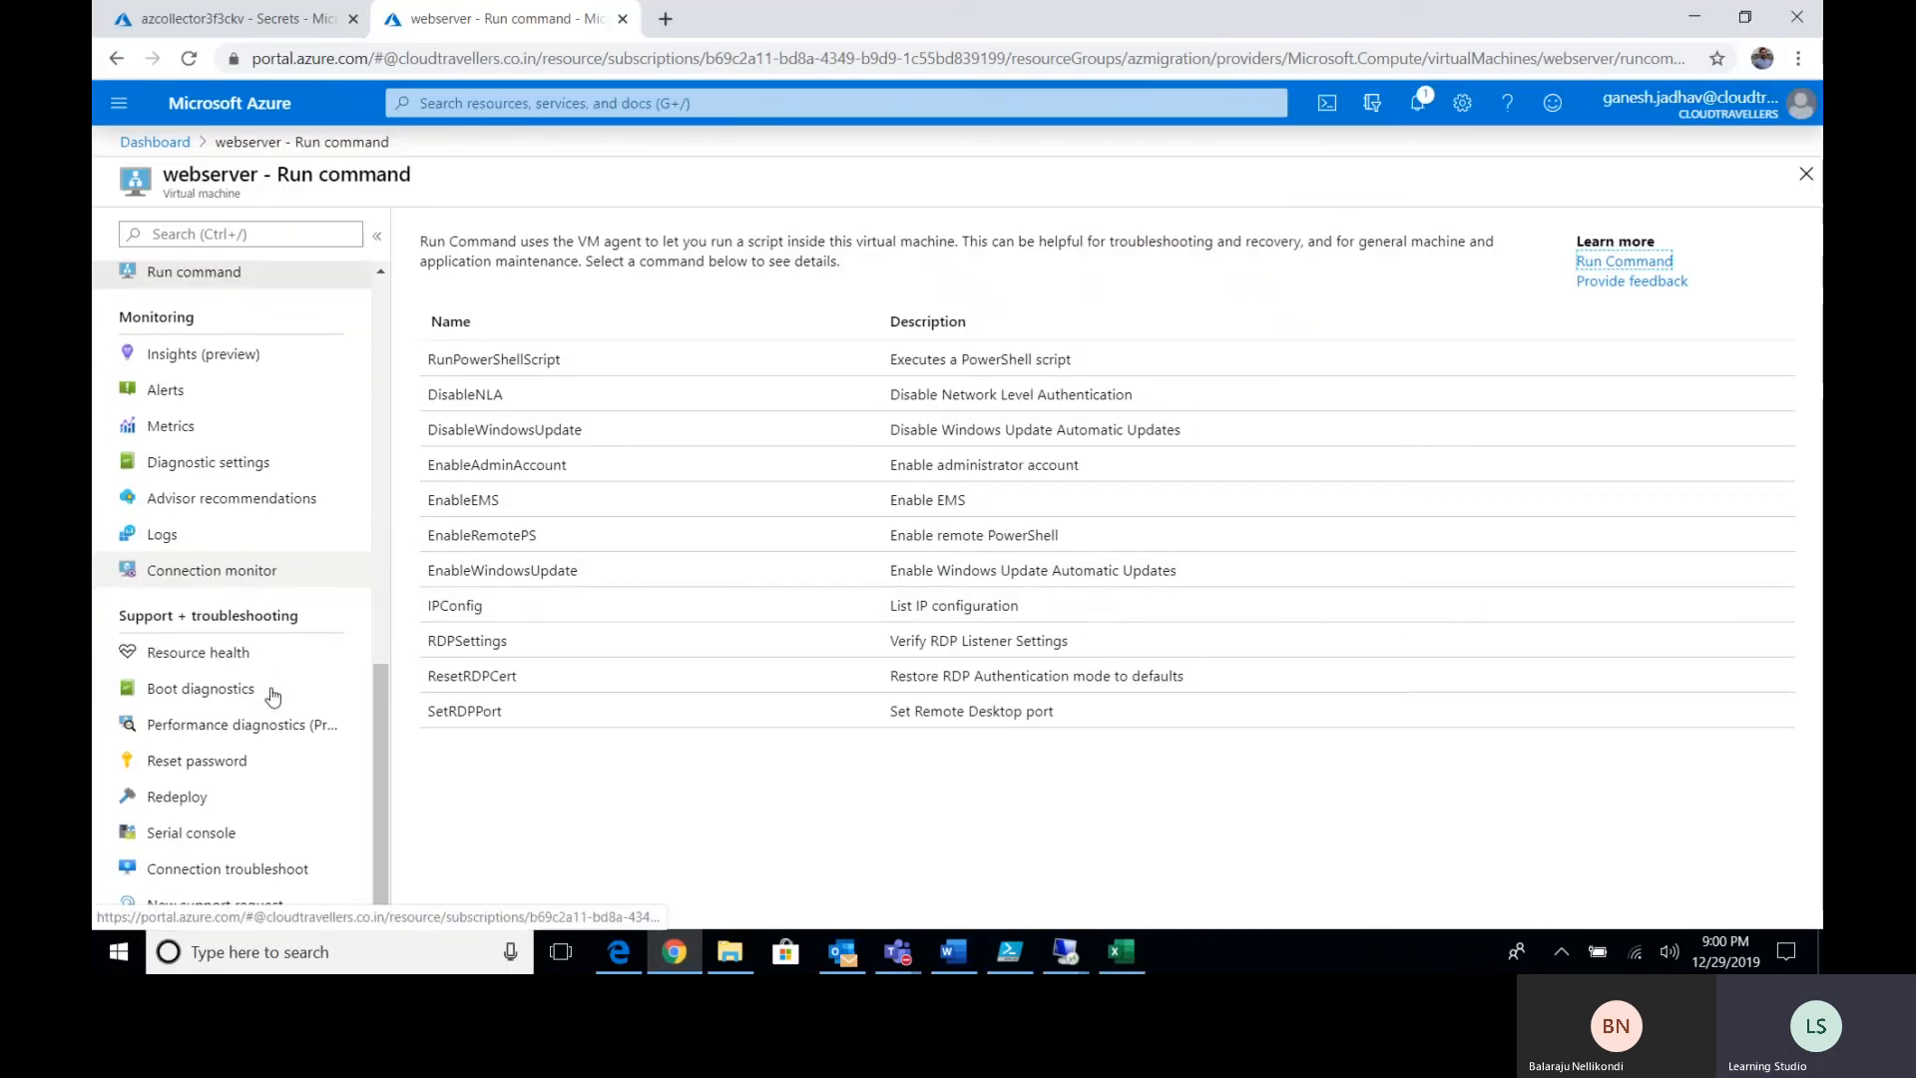
left_click(234, 836)
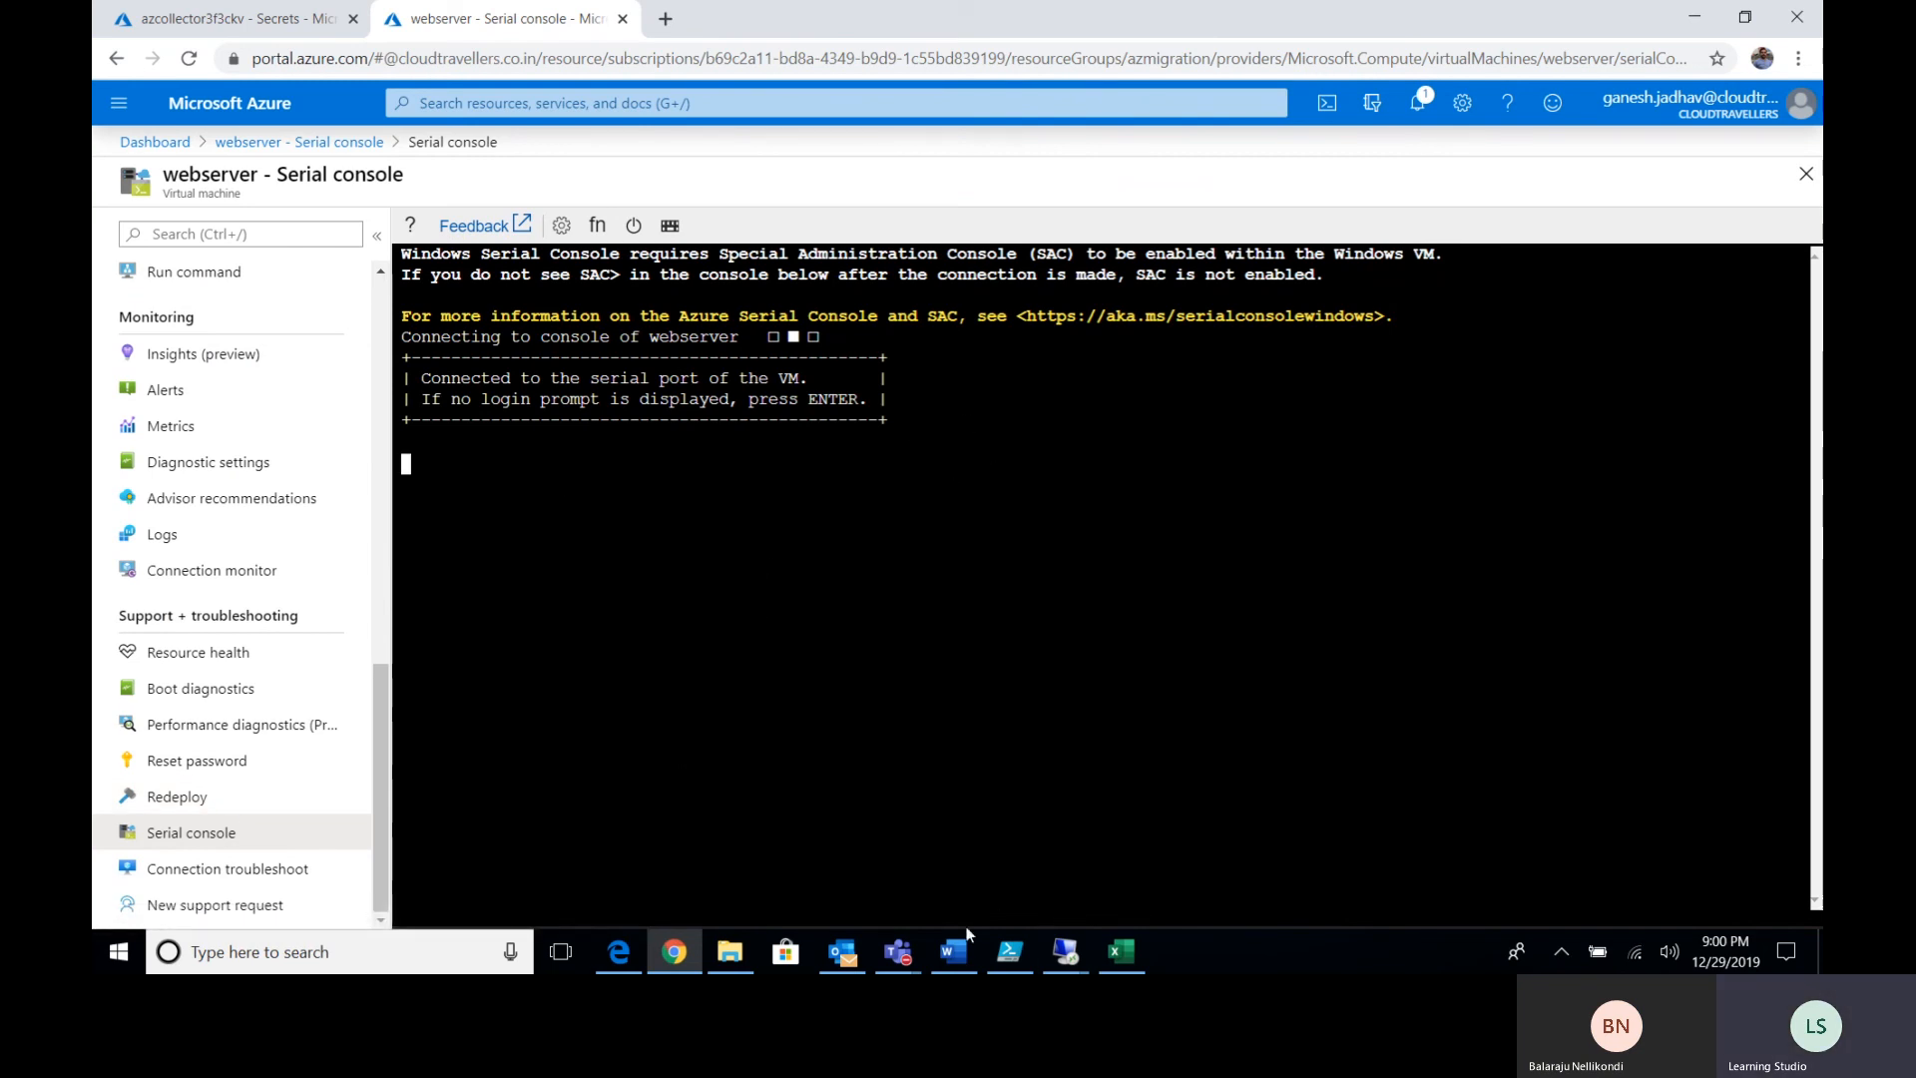
Return to the 13.80.251.124 session and try connecting to 172.16.14.4 by Remote Desktop again.
left_click(1065, 951)
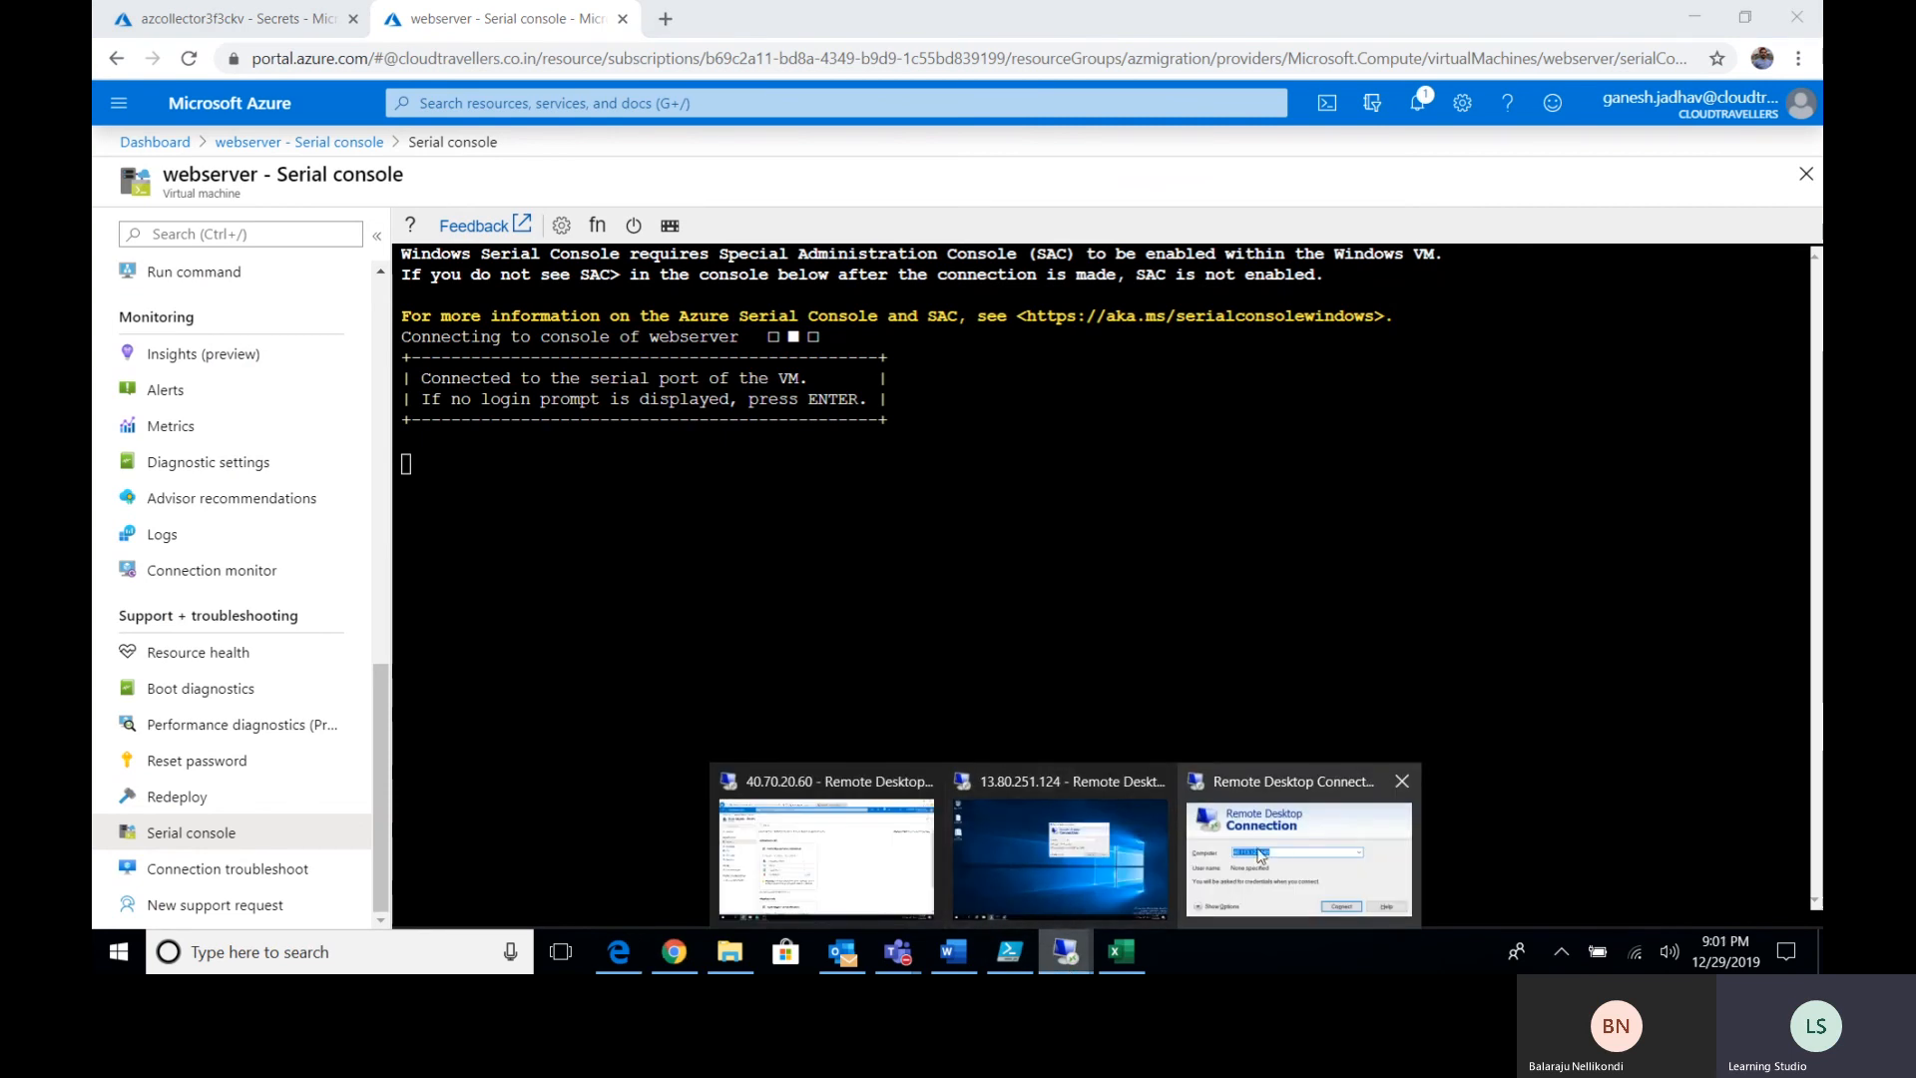
left_click(1082, 848)
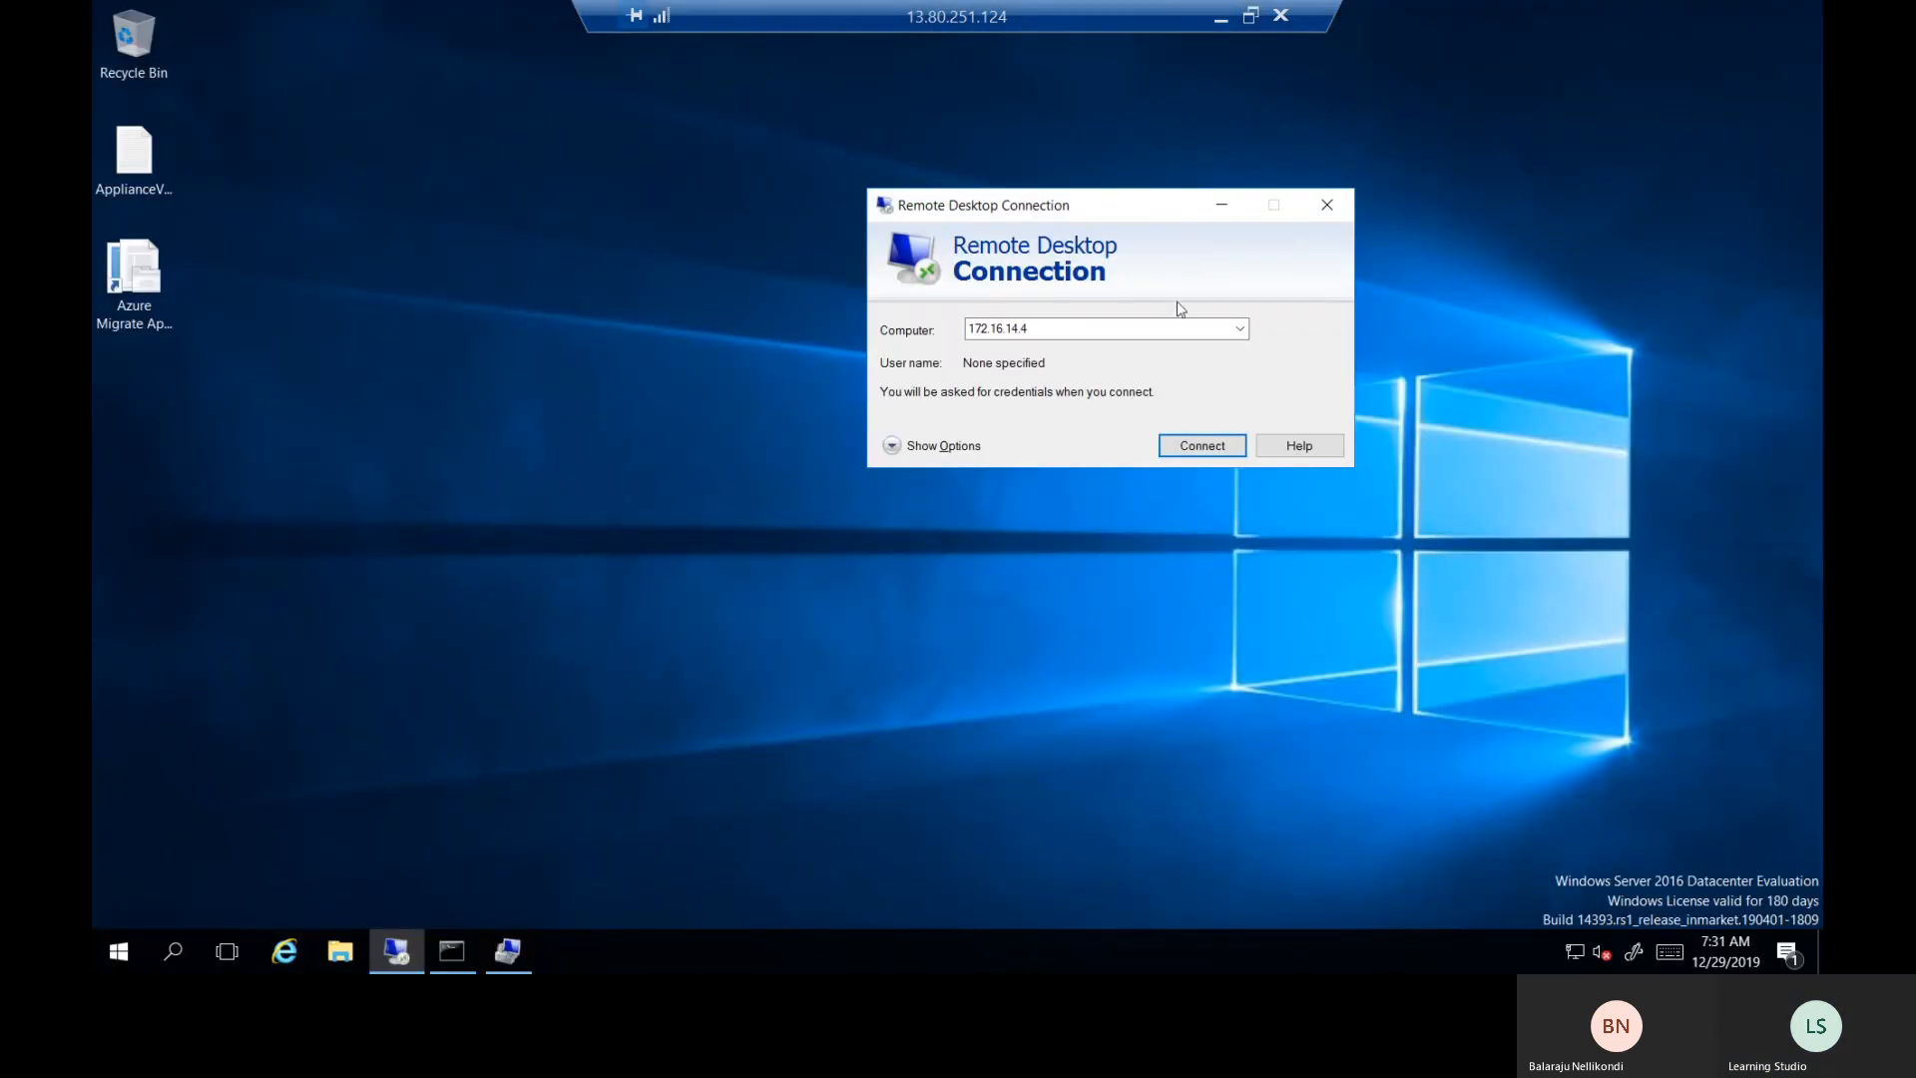
left_click(1206, 441)
left_click(1317, 355)
Redeploy the webserver virtual machine from the Azure portal and open its Overview page.
left_click(1217, 18)
left_click(235, 798)
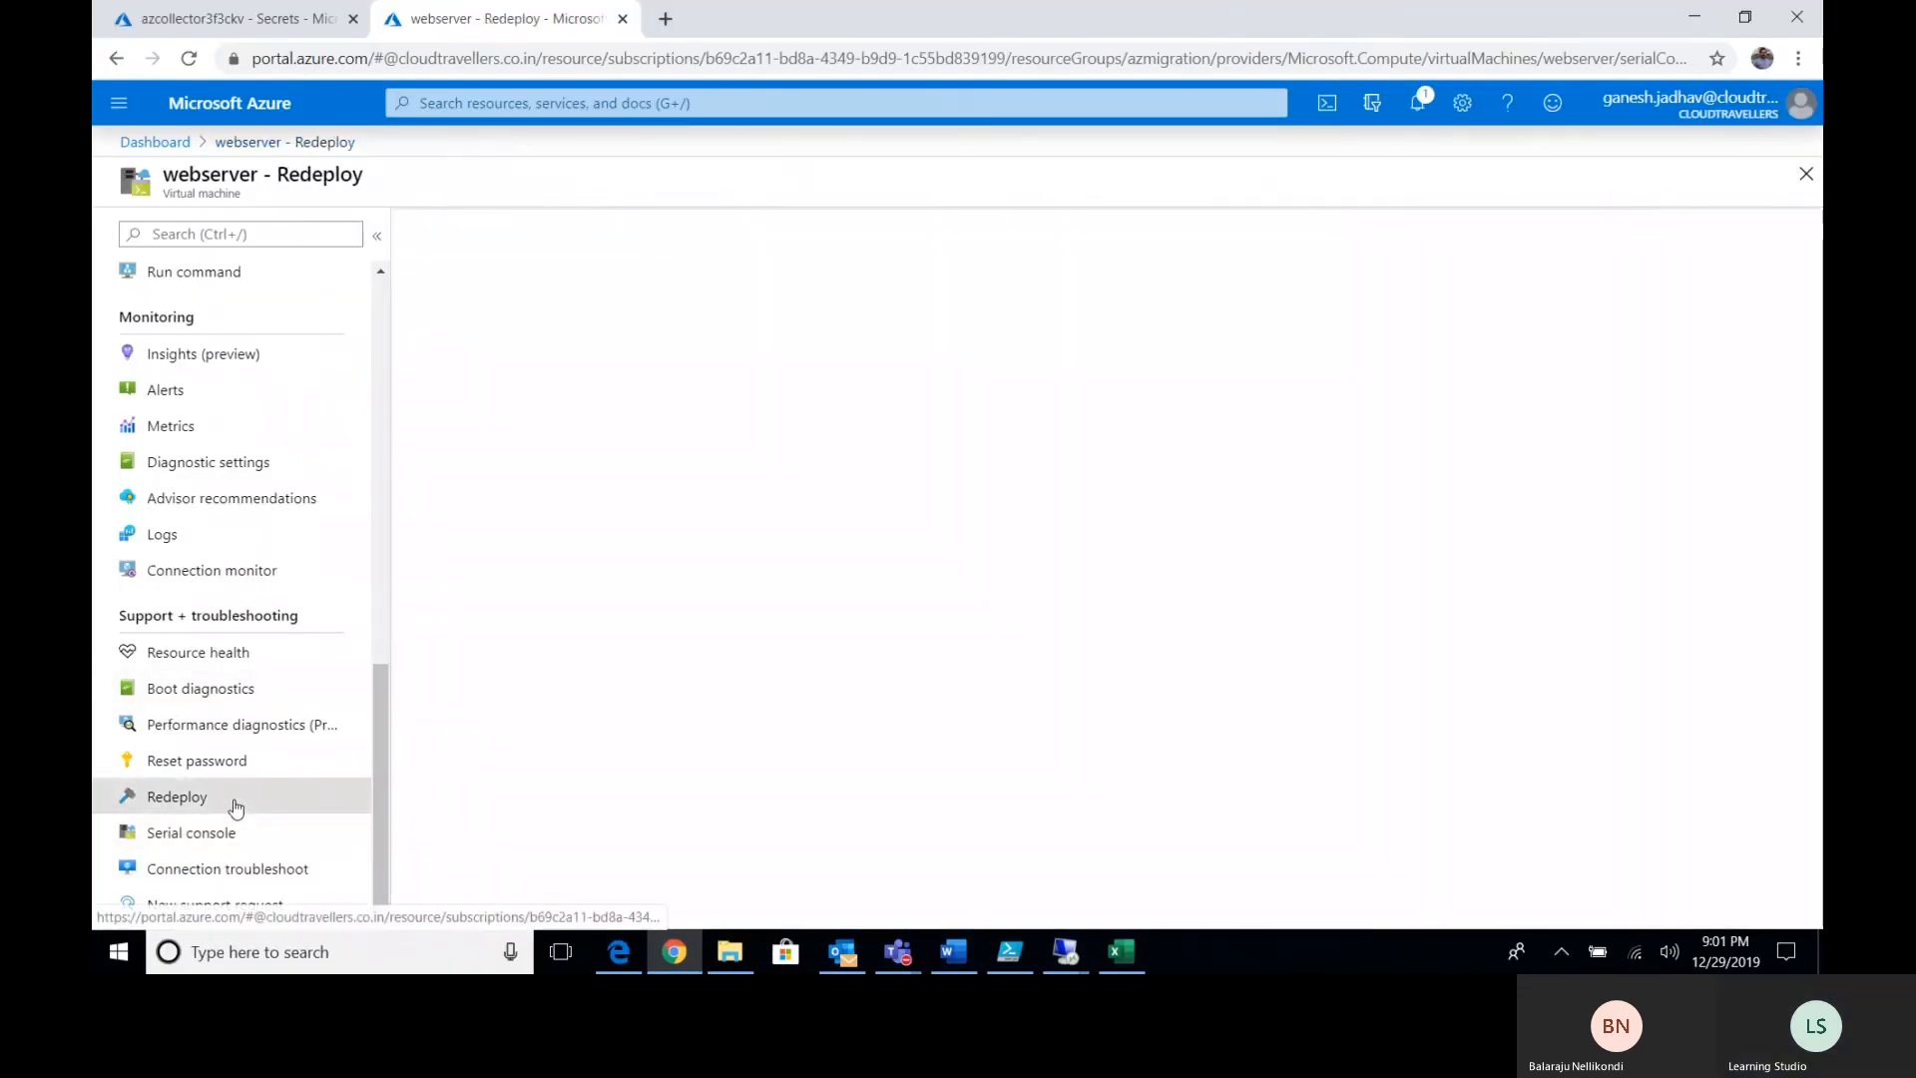
left_click(502, 889)
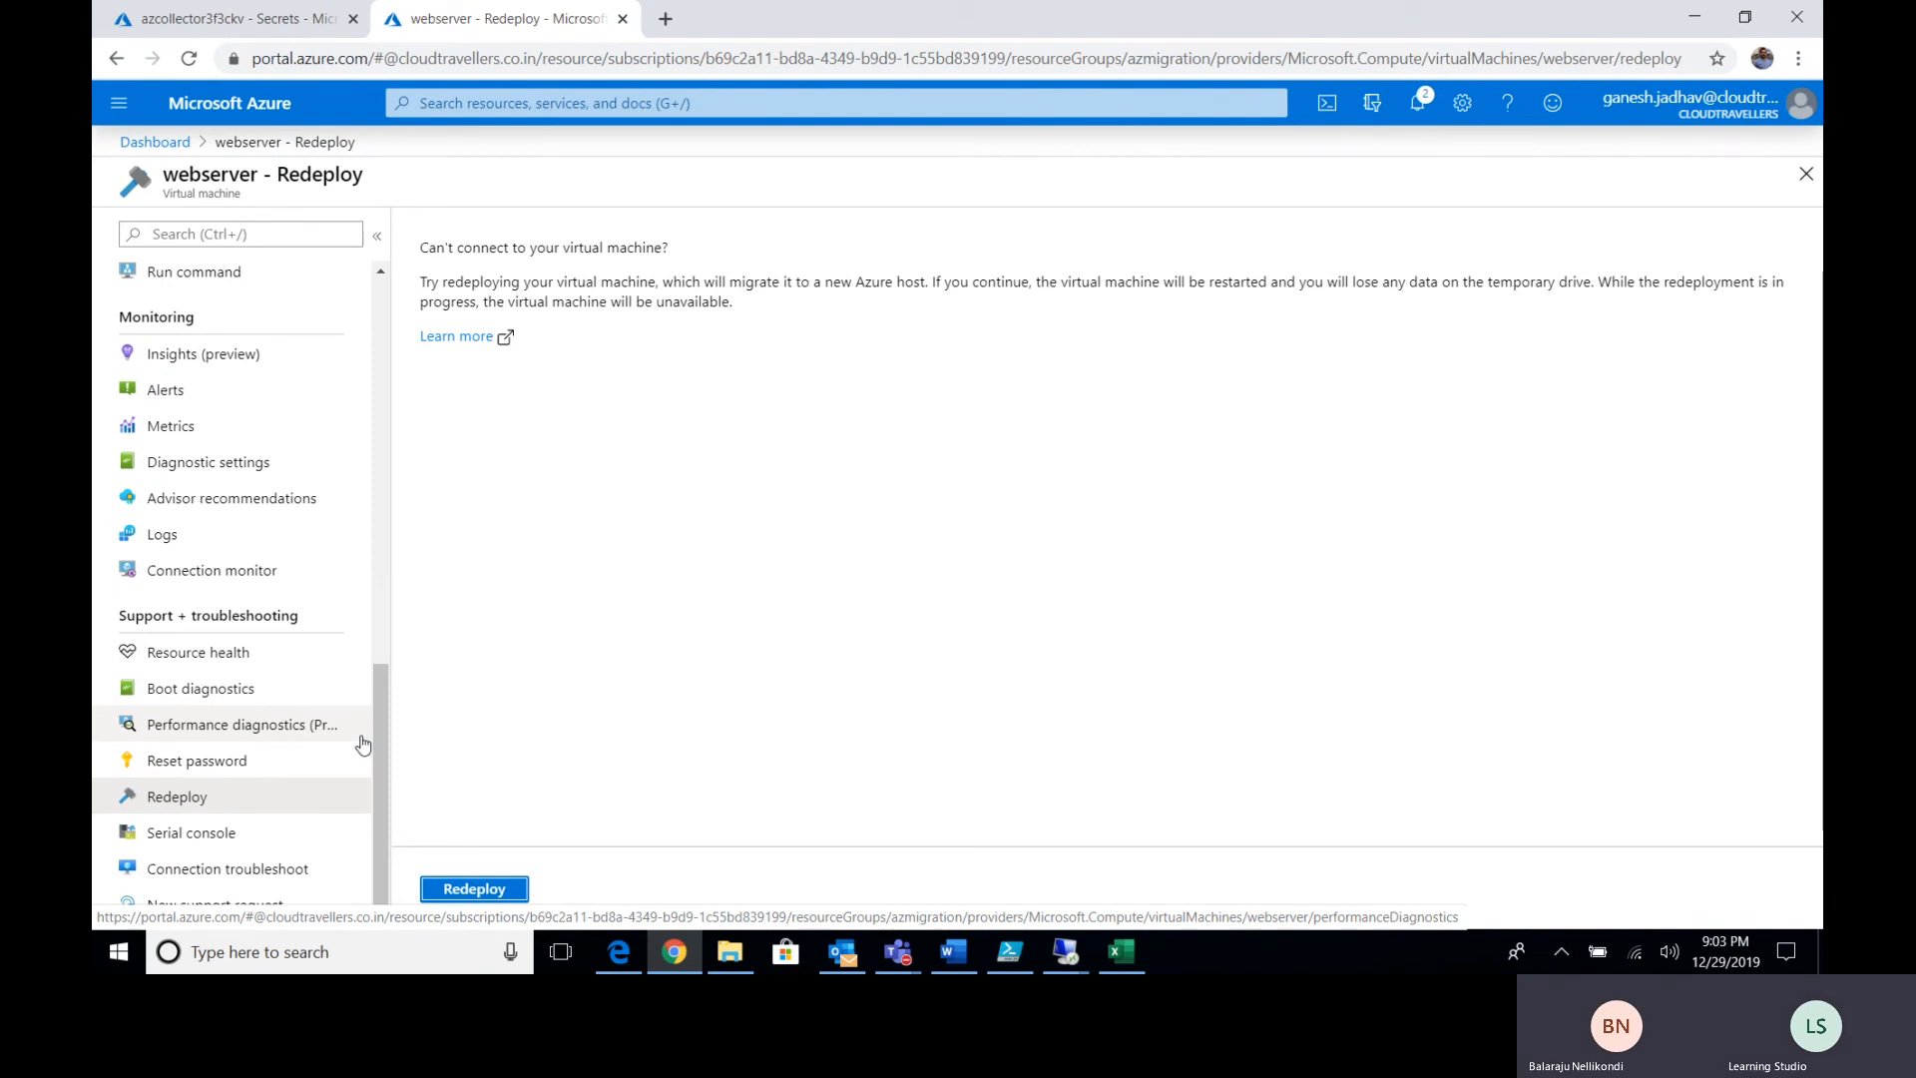
scroll(379, 617, "up", 10)
left_click(237, 289)
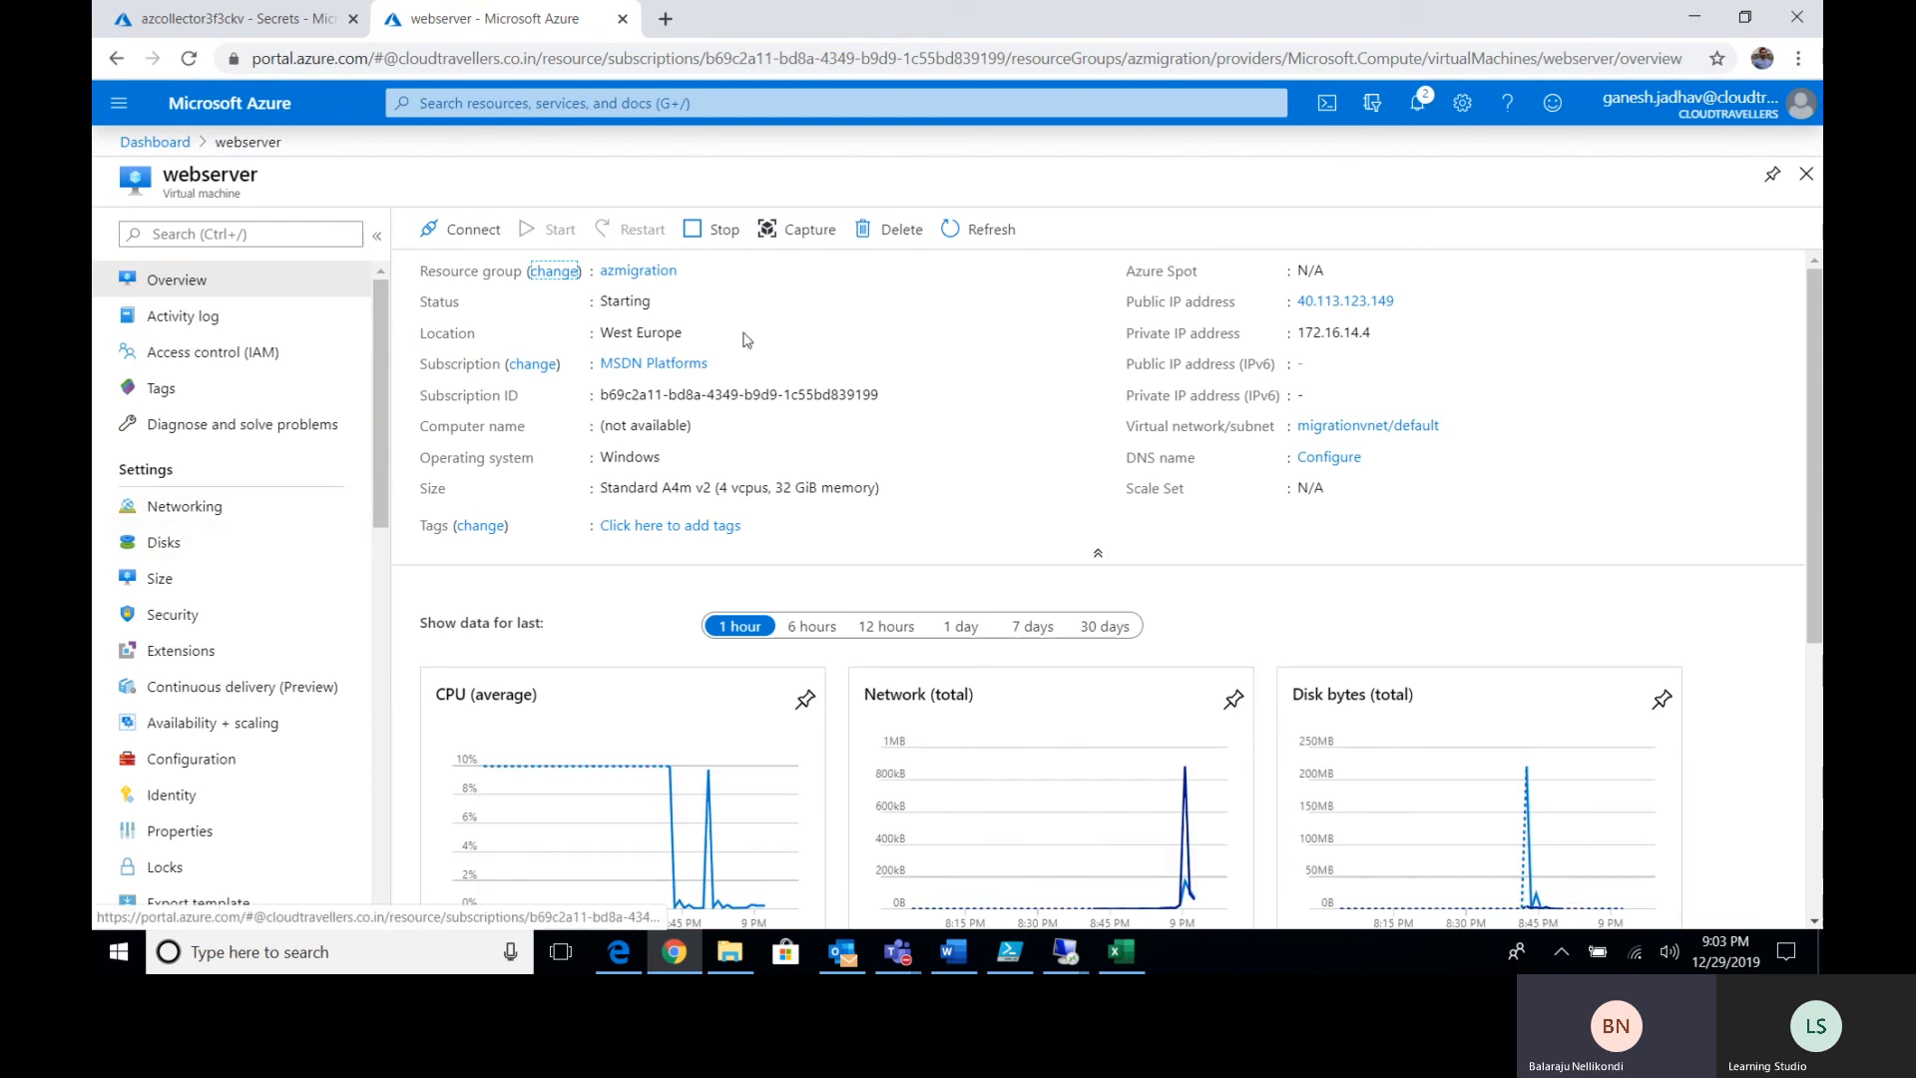
Examine the Test migrated servers and Migrated servers entries under Azure Migrate: Server Migration in the 40.70.20.60 session, and minimize it.
left_click(979, 243)
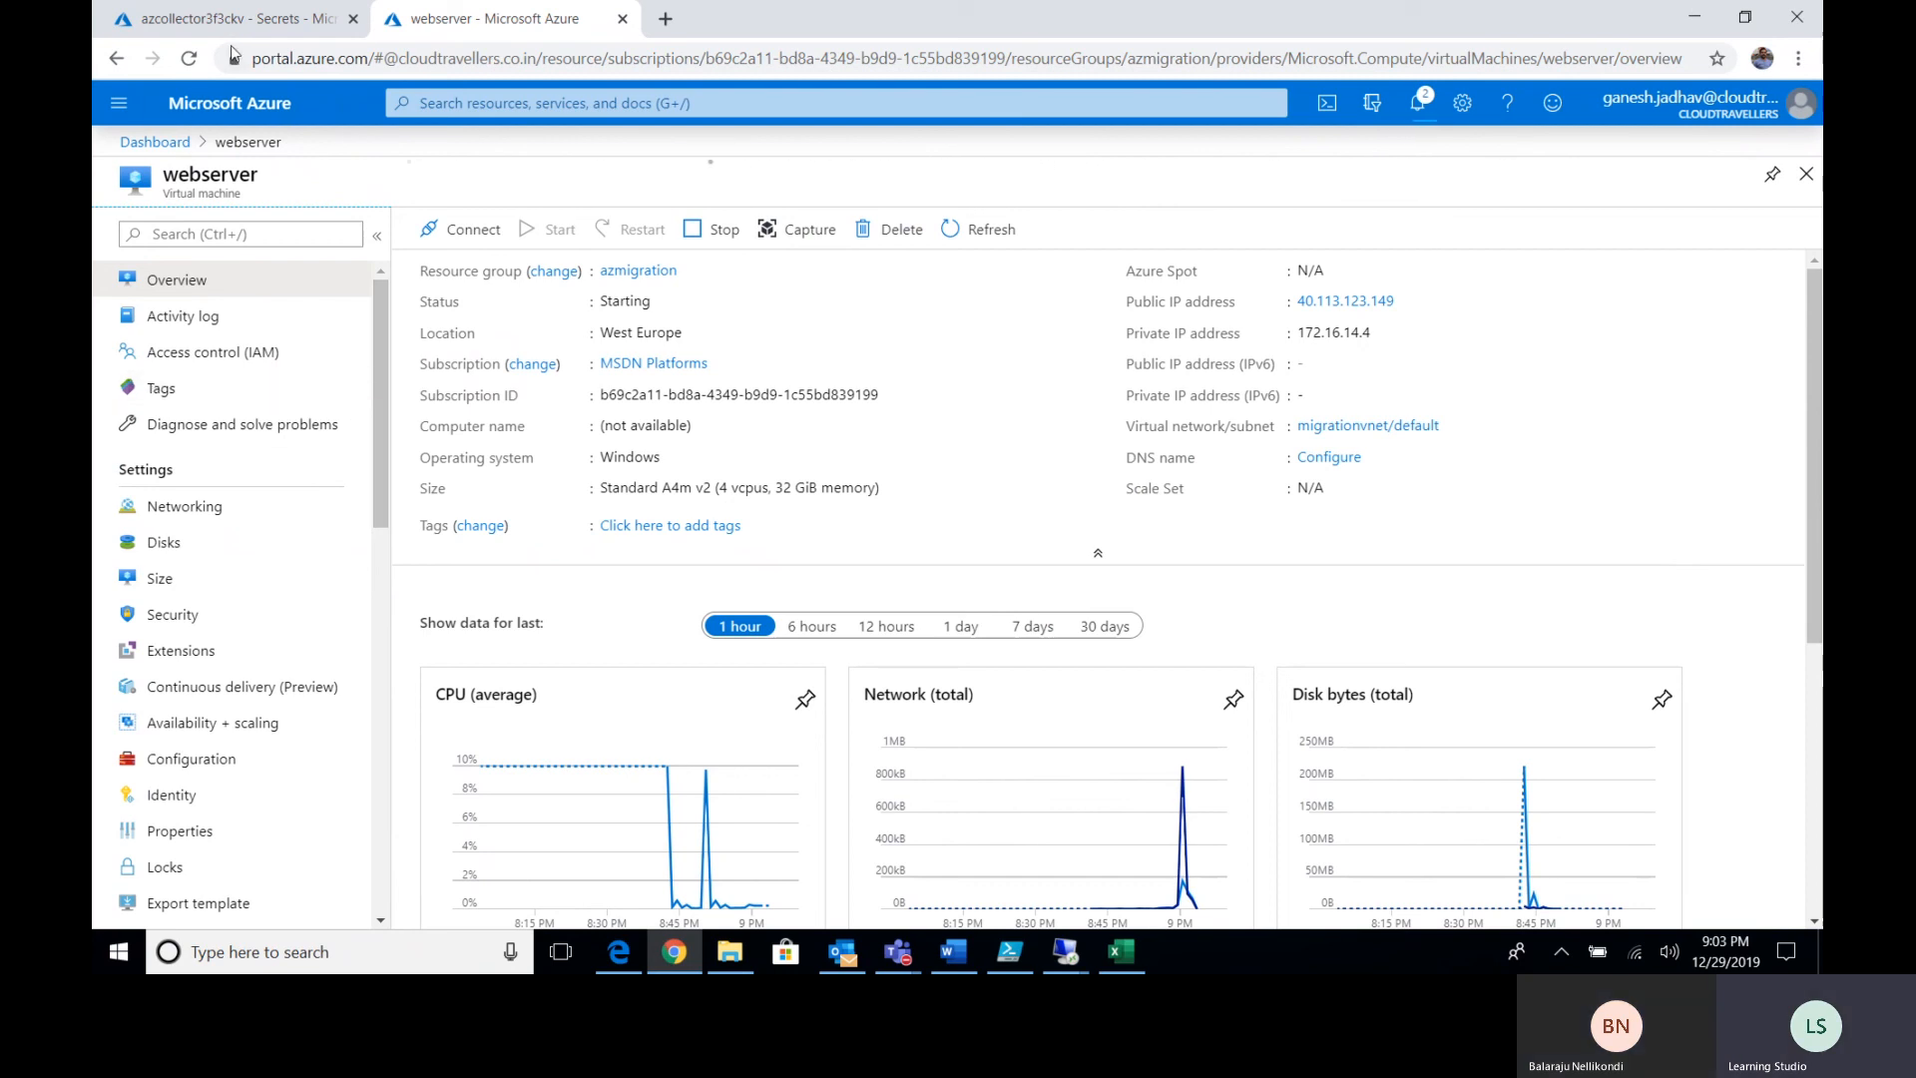
mouse_move(1053, 956)
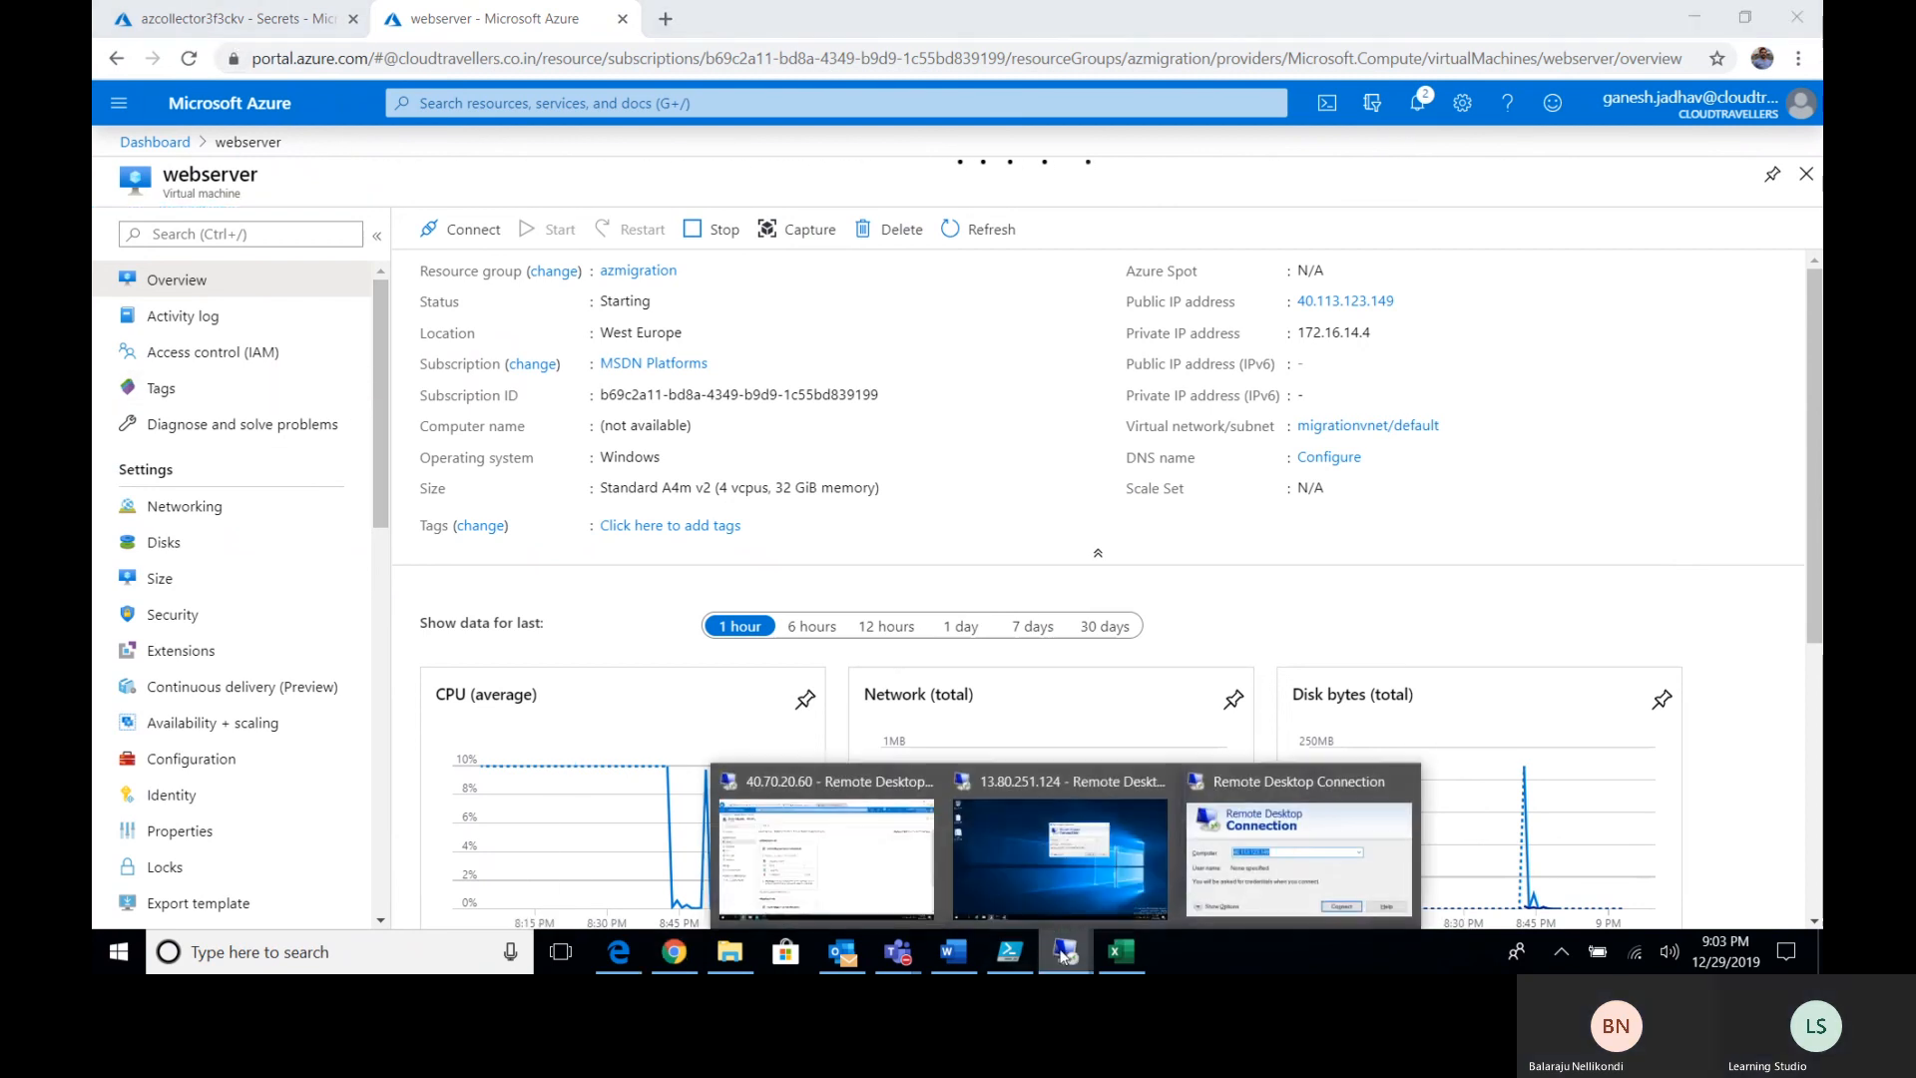
left_click(836, 851)
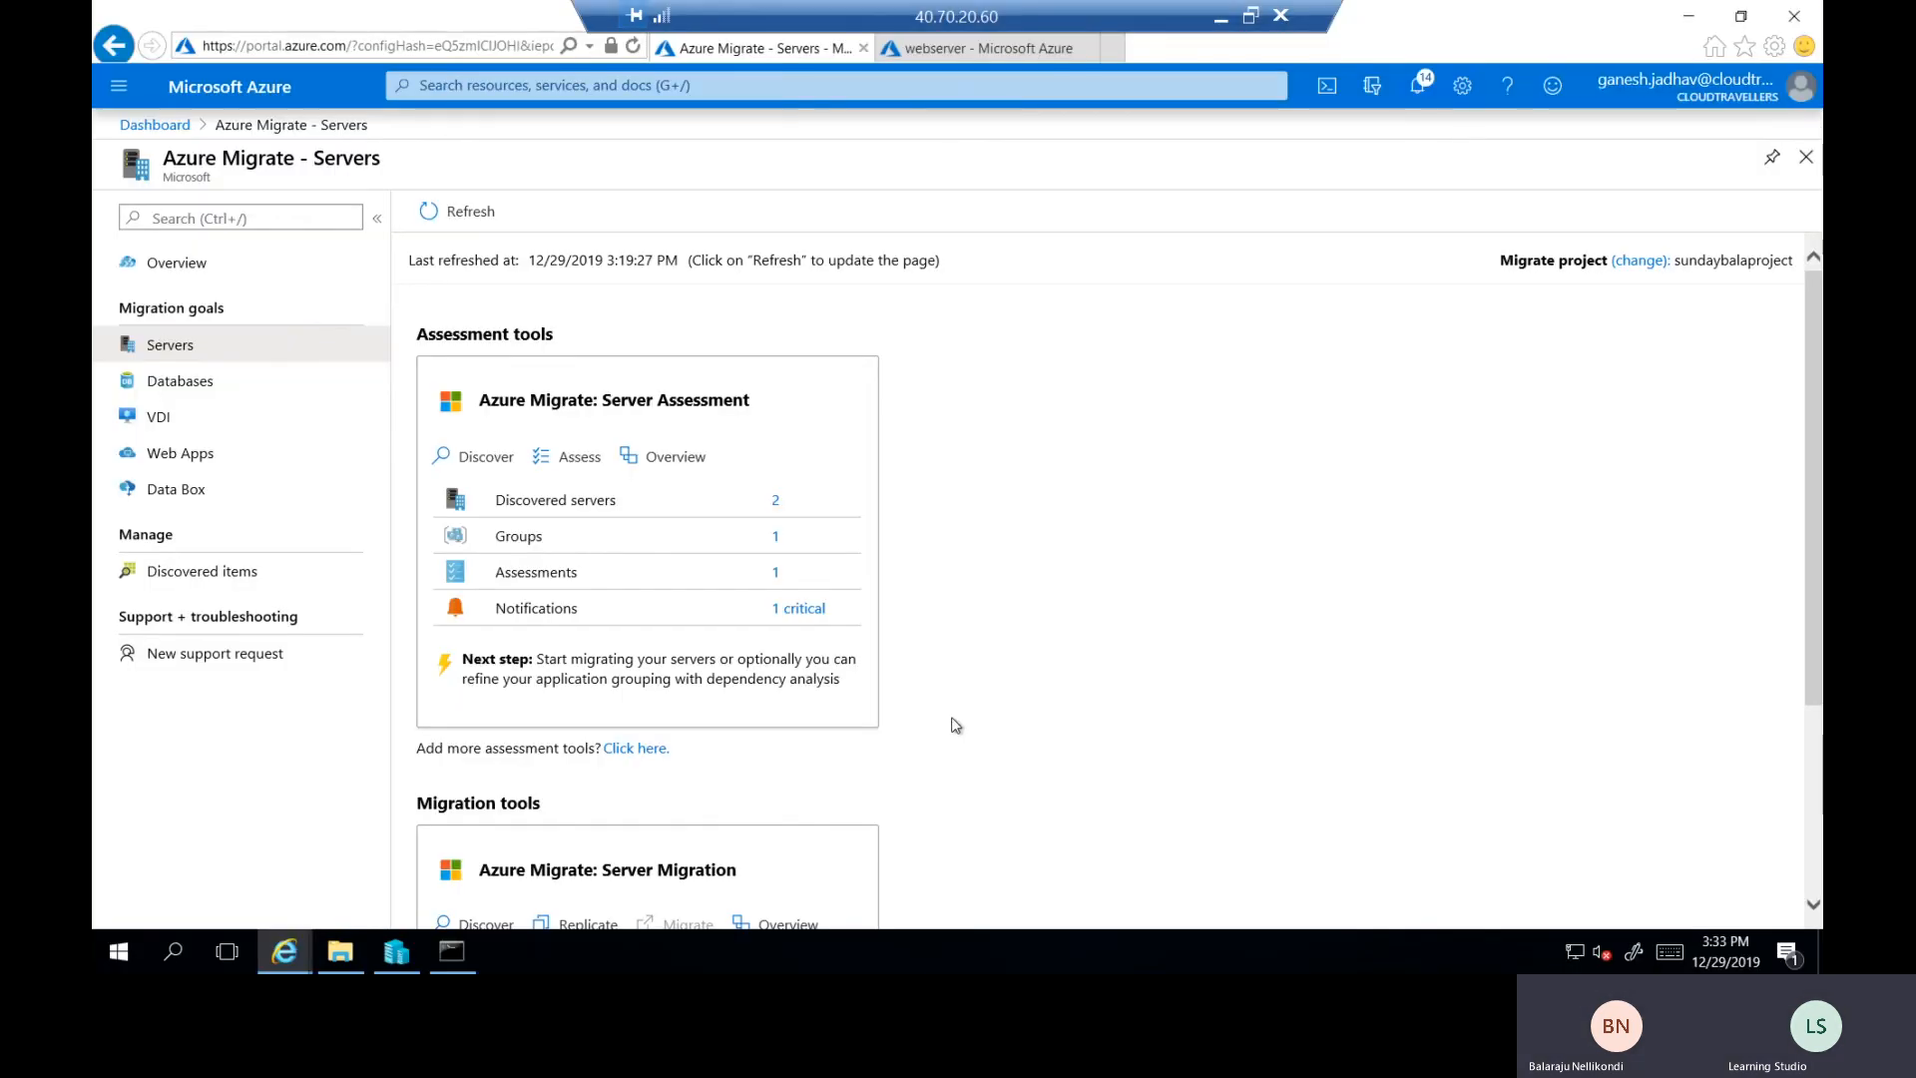
scroll(910, 678, "down", 3)
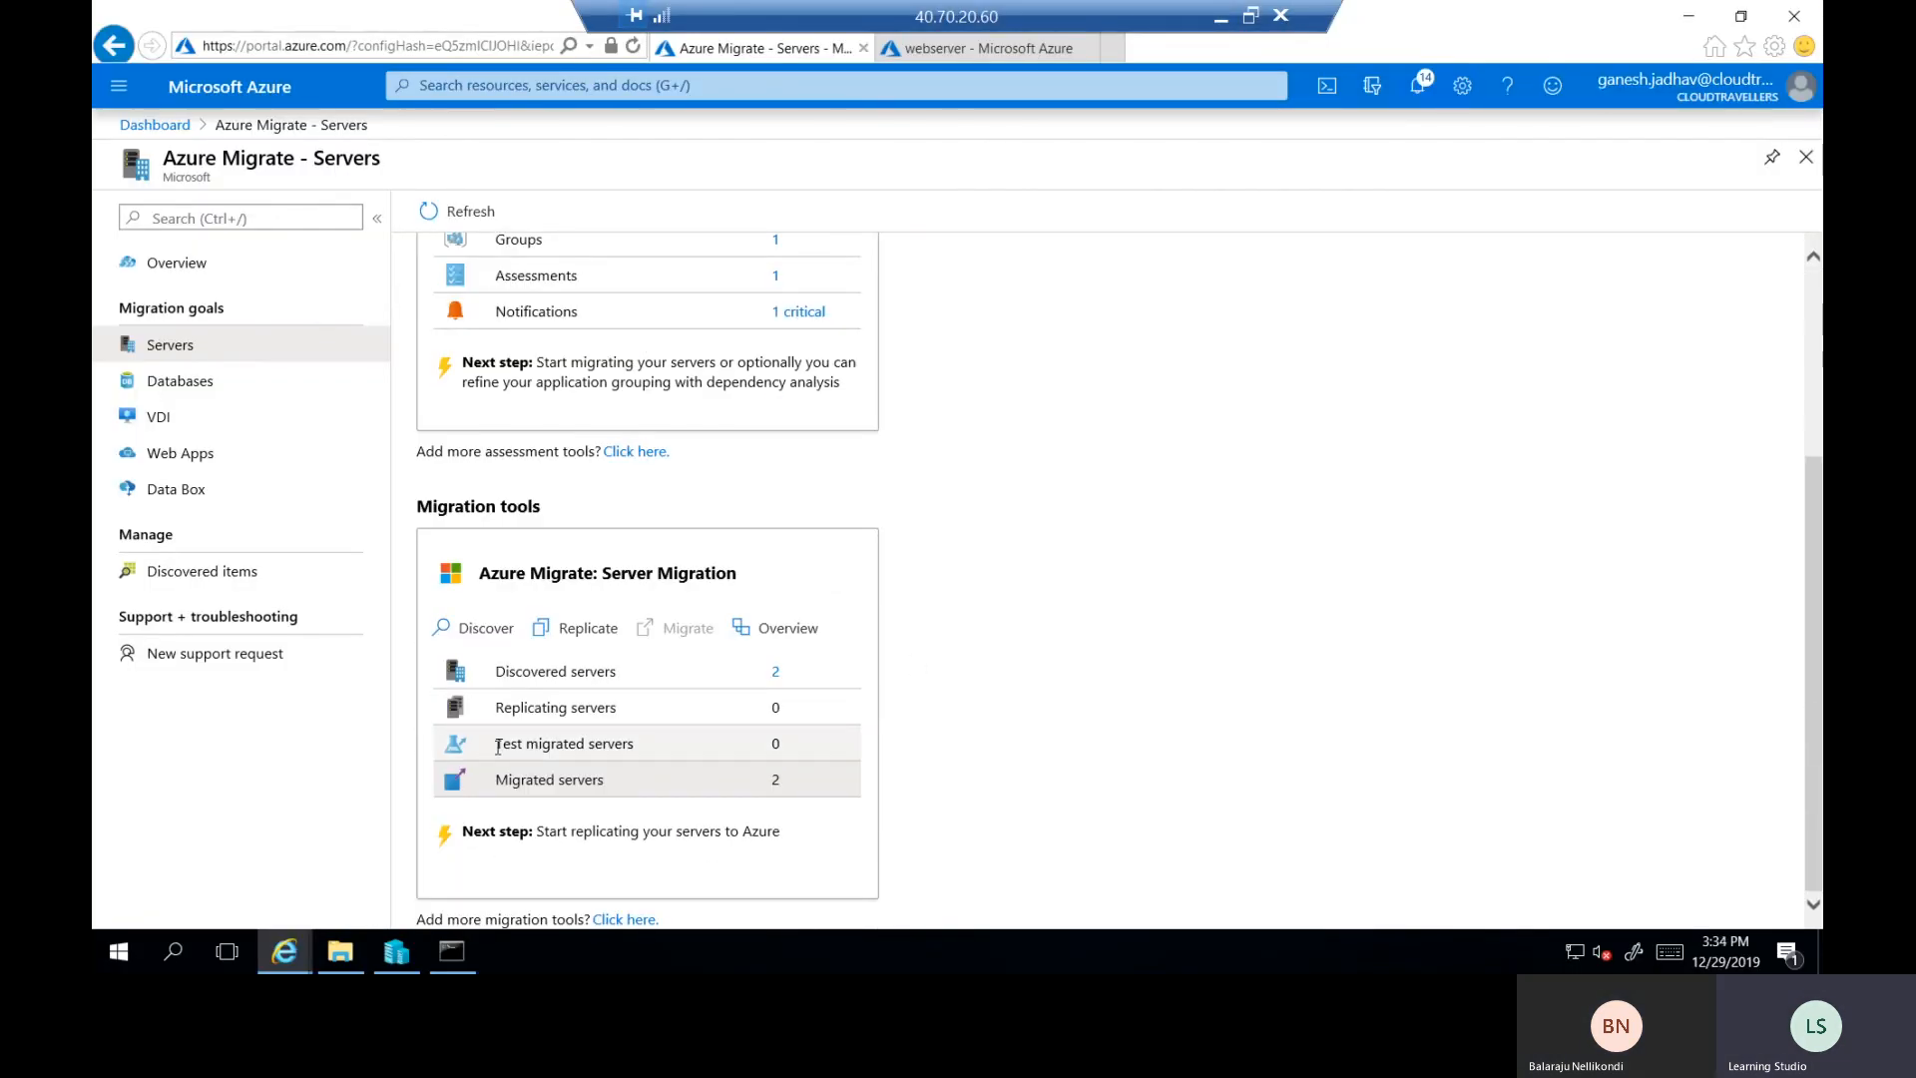
left_click_drag(496, 745, 639, 745)
left_click(719, 747)
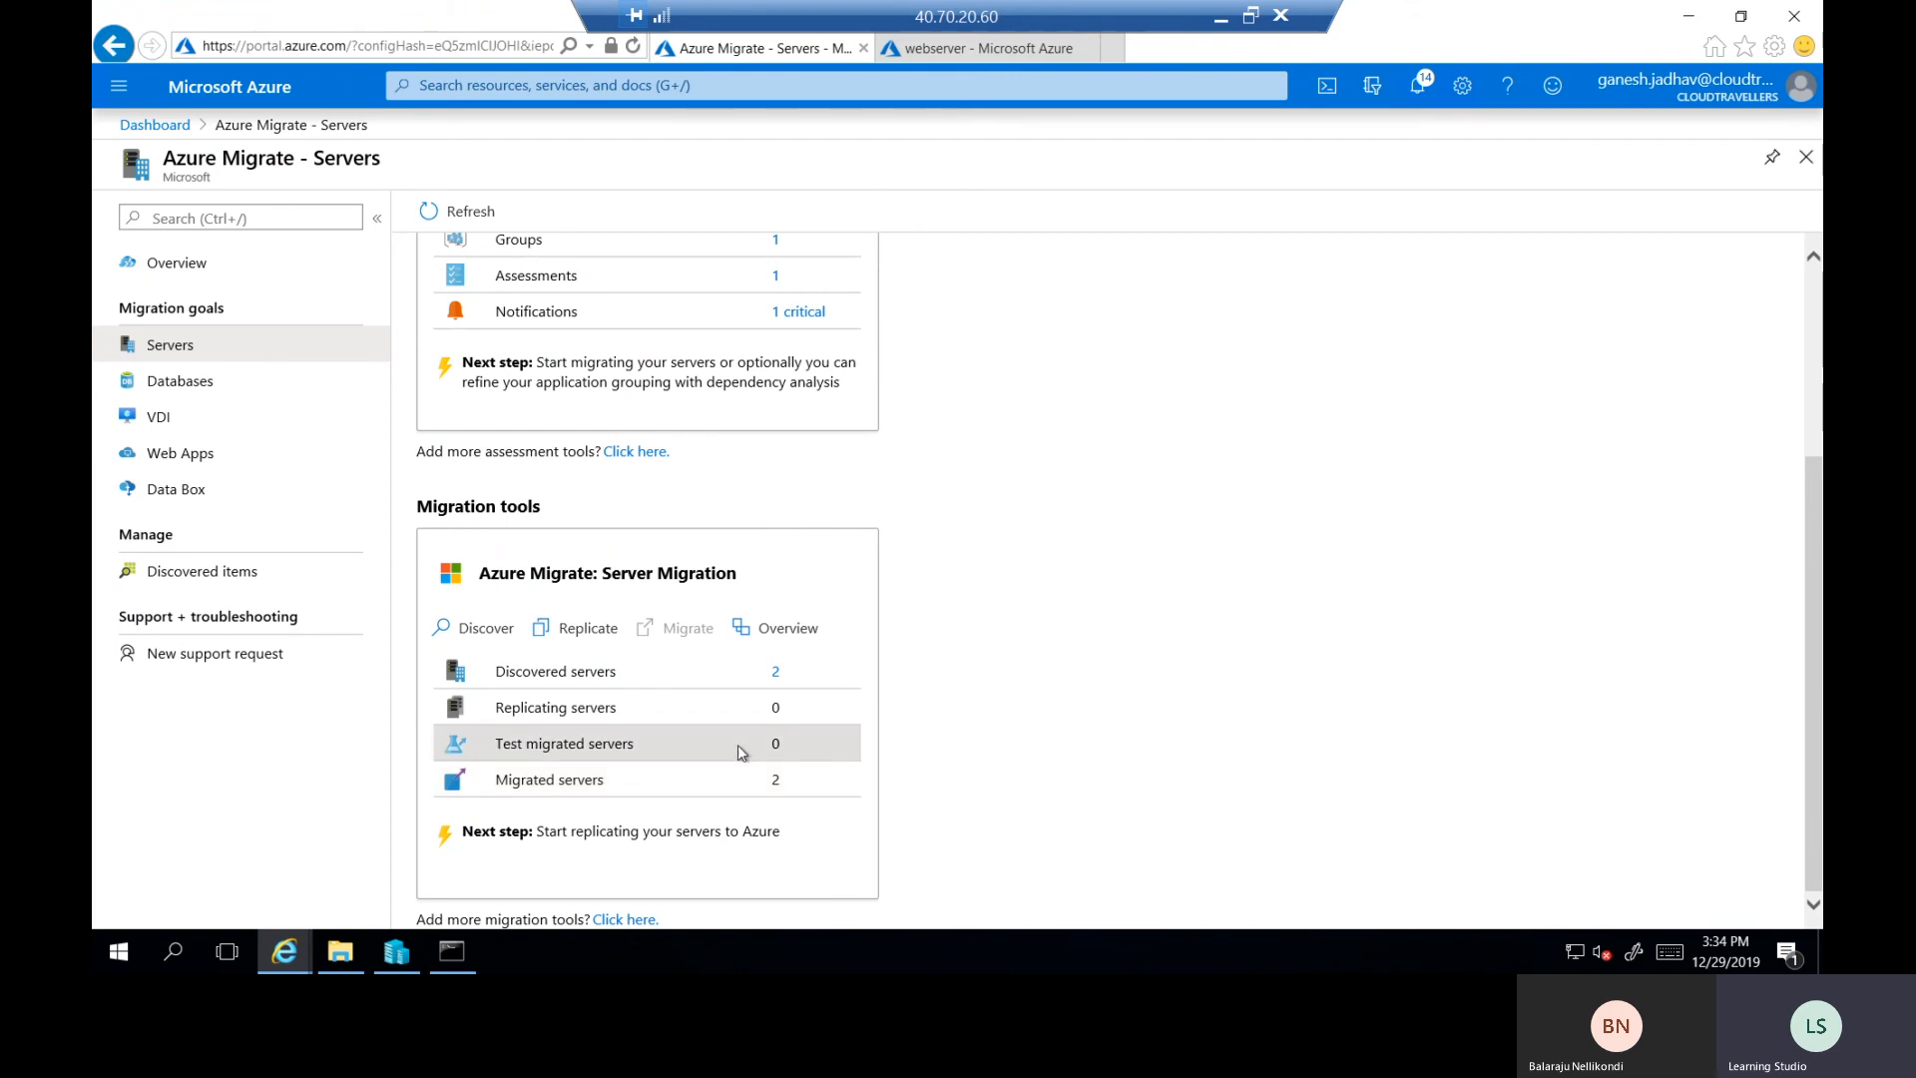
mouse_move(788, 746)
left_mouse_down()
mouse_move(491, 749)
mouse_move(757, 744)
left_mouse_up()
double_click(539, 747)
left_click(810, 746)
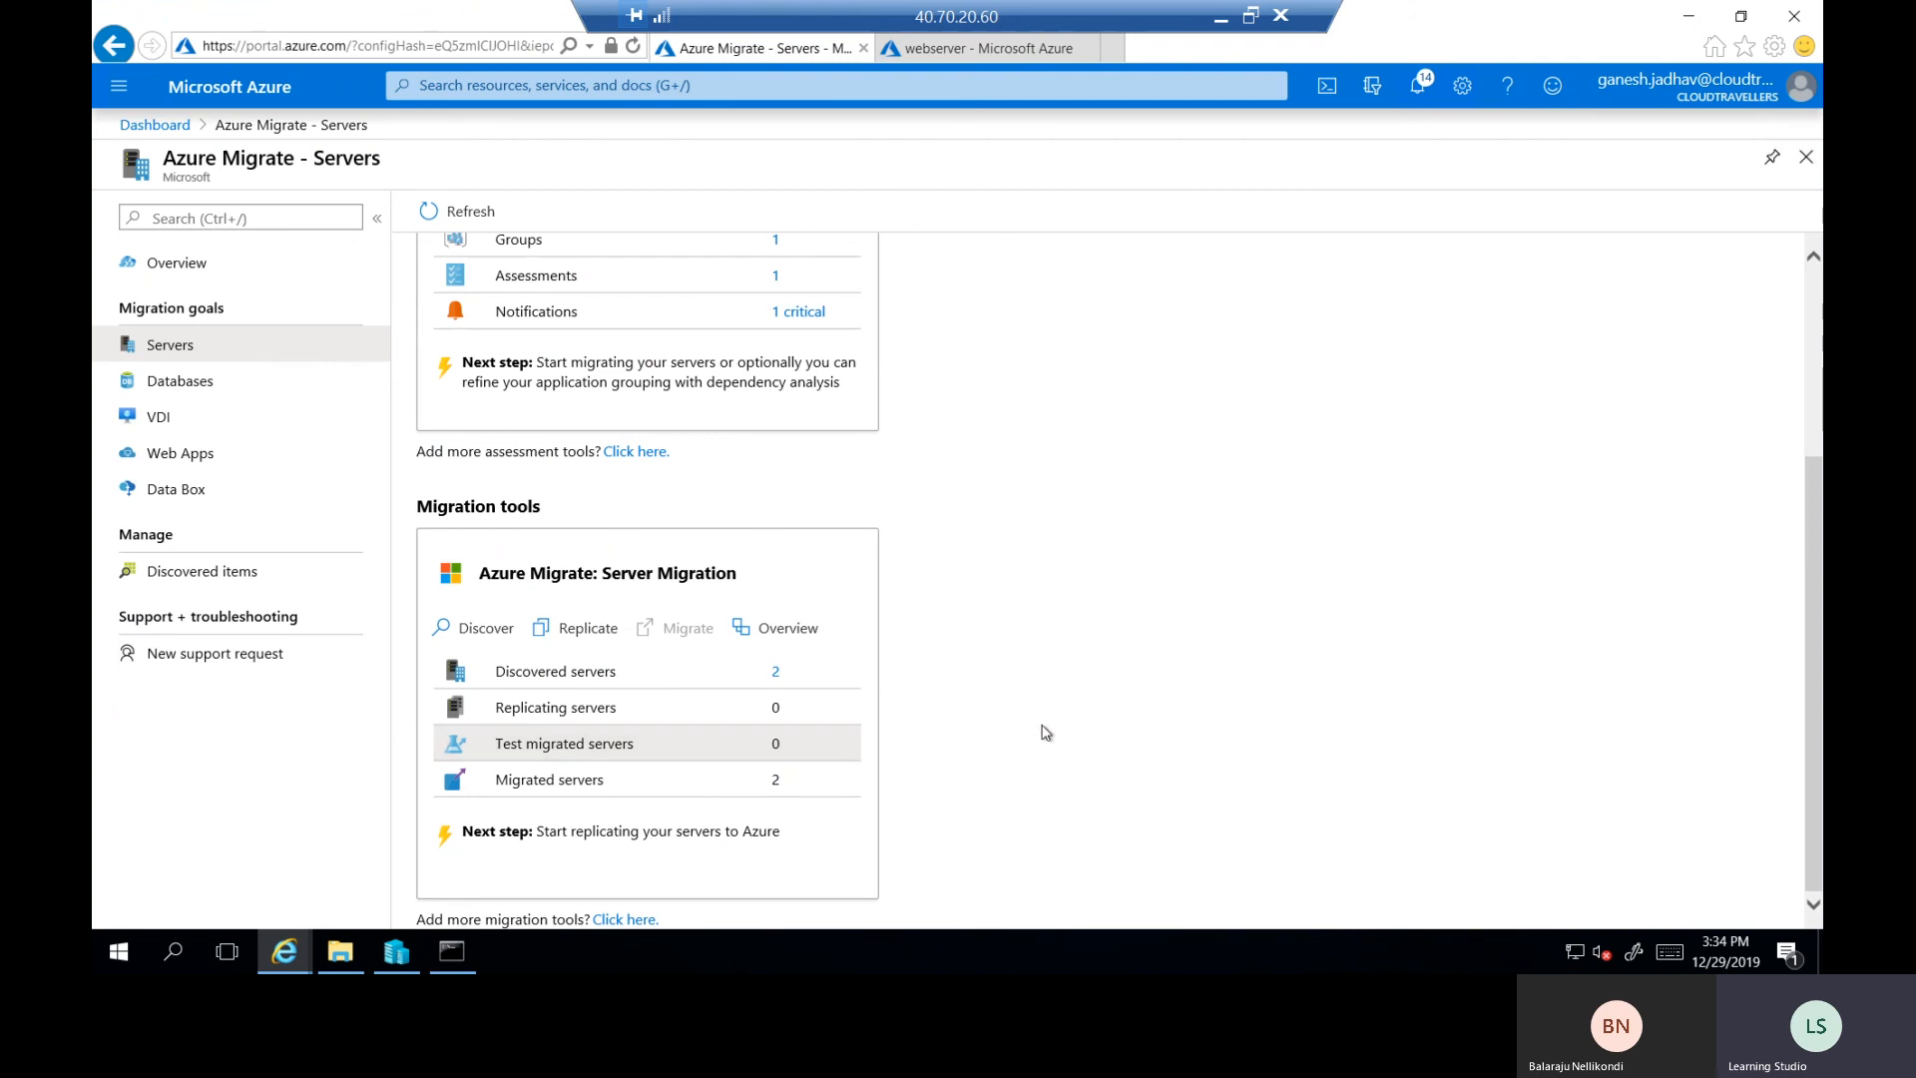
left_click_drag(496, 785, 866, 789)
left_click(912, 770)
left_click(1220, 17)
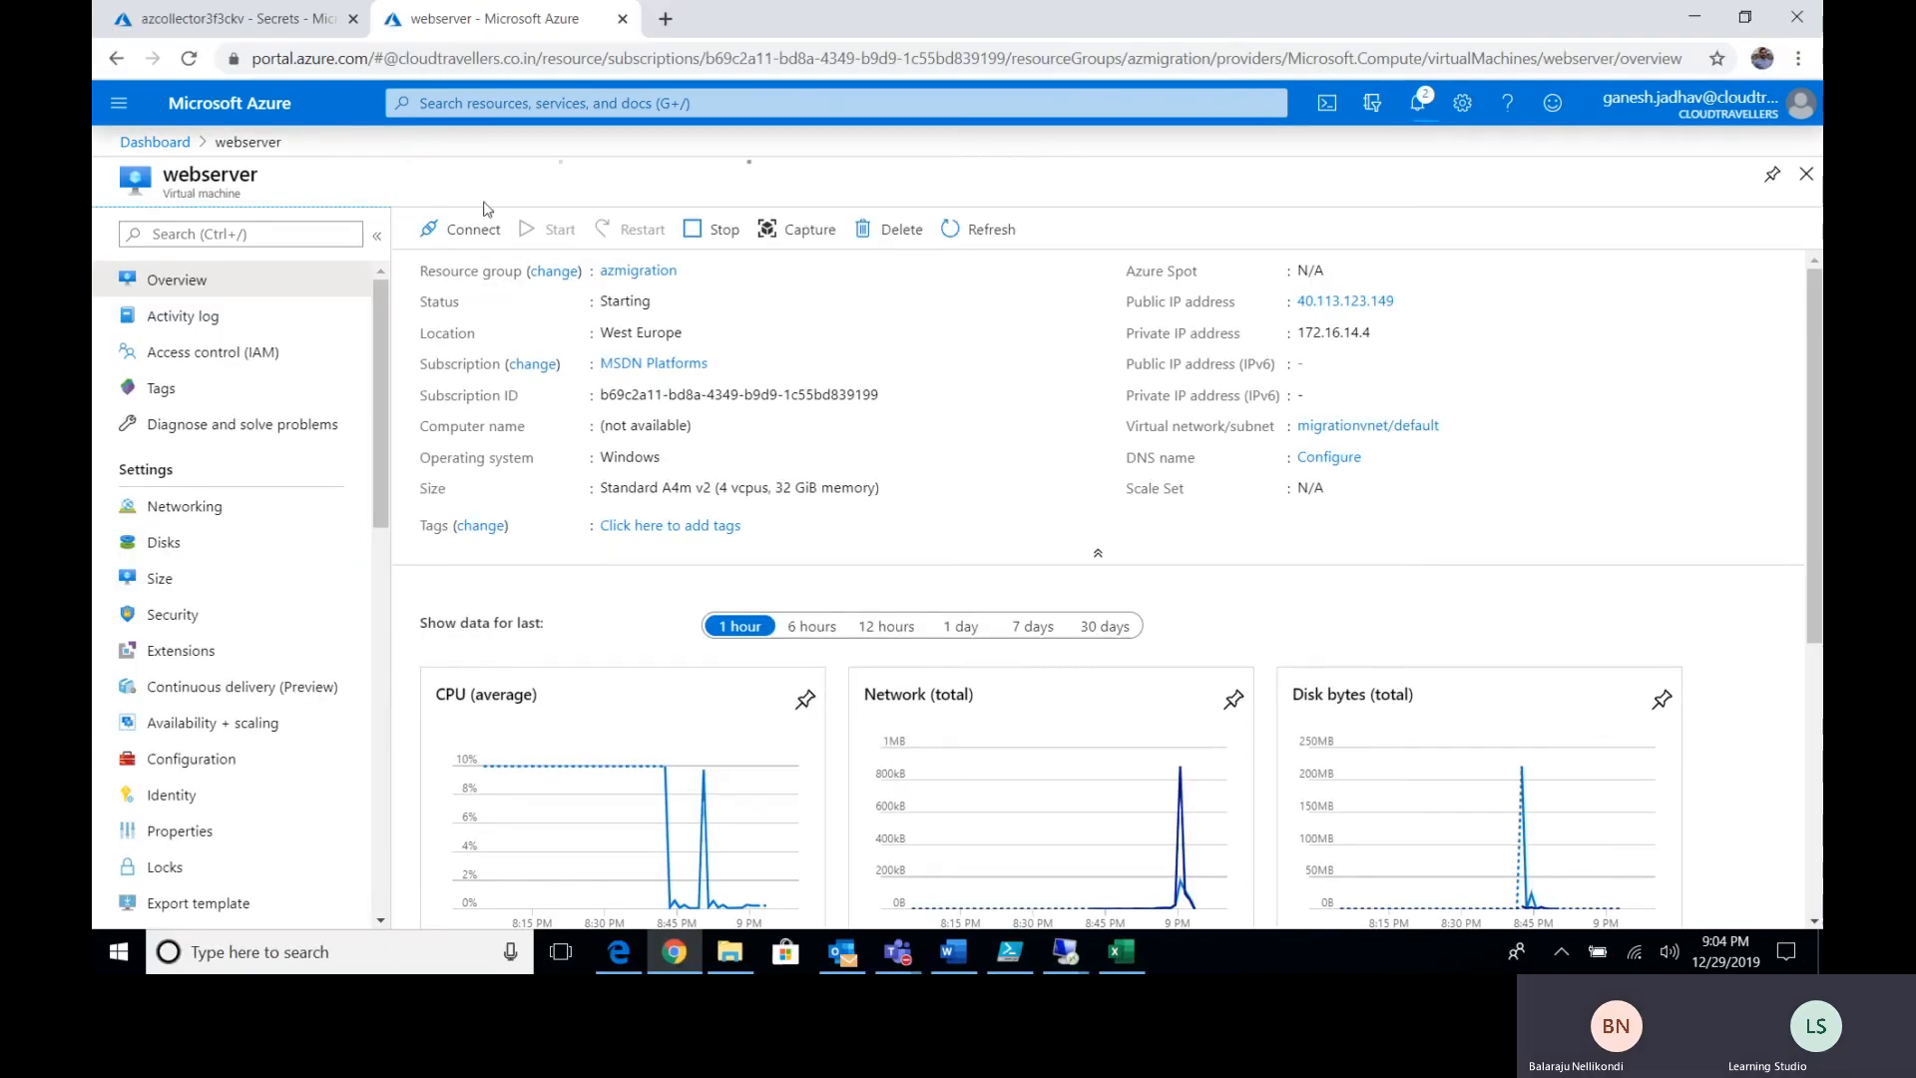
Refresh webserver's Overview, copy its public IP address, and try a Remote Desktop connection to 40.113.123.149.
left_click(979, 230)
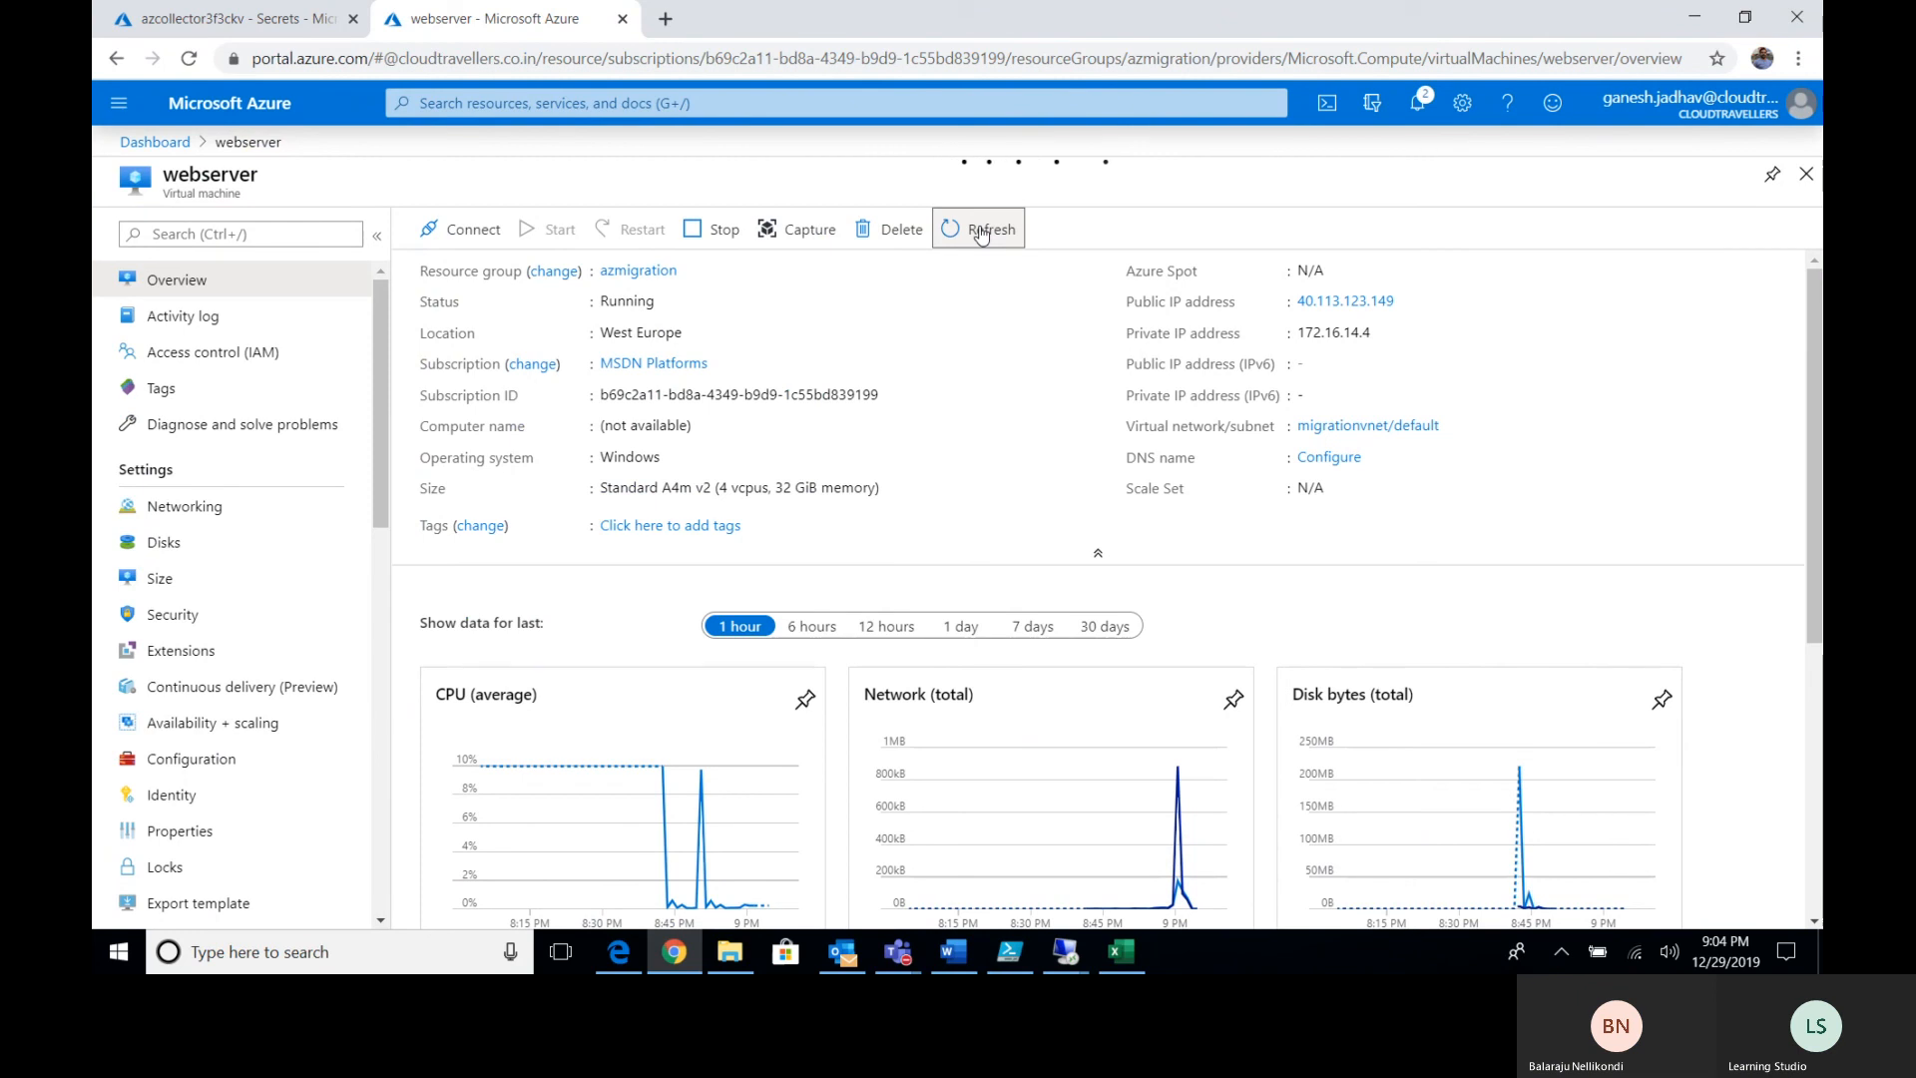
left_click(1408, 302)
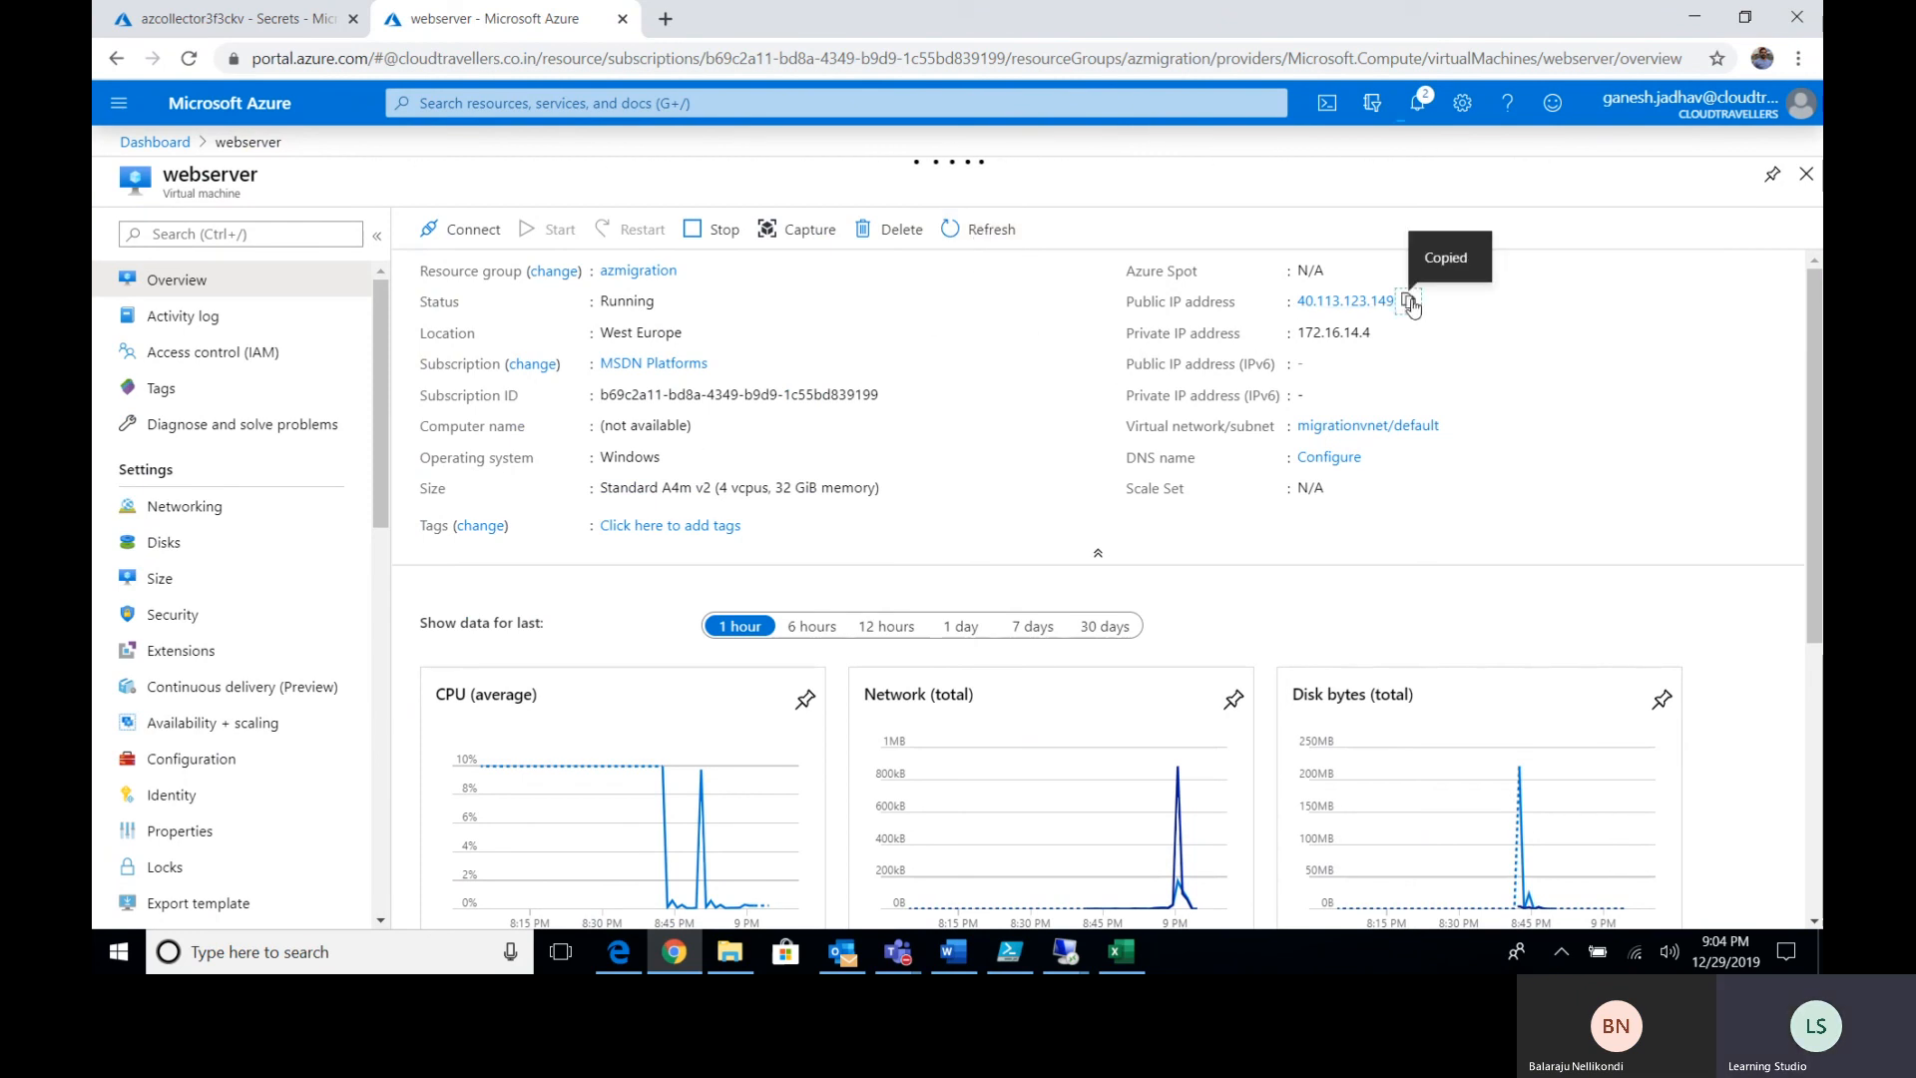
mouse_move(1066, 953)
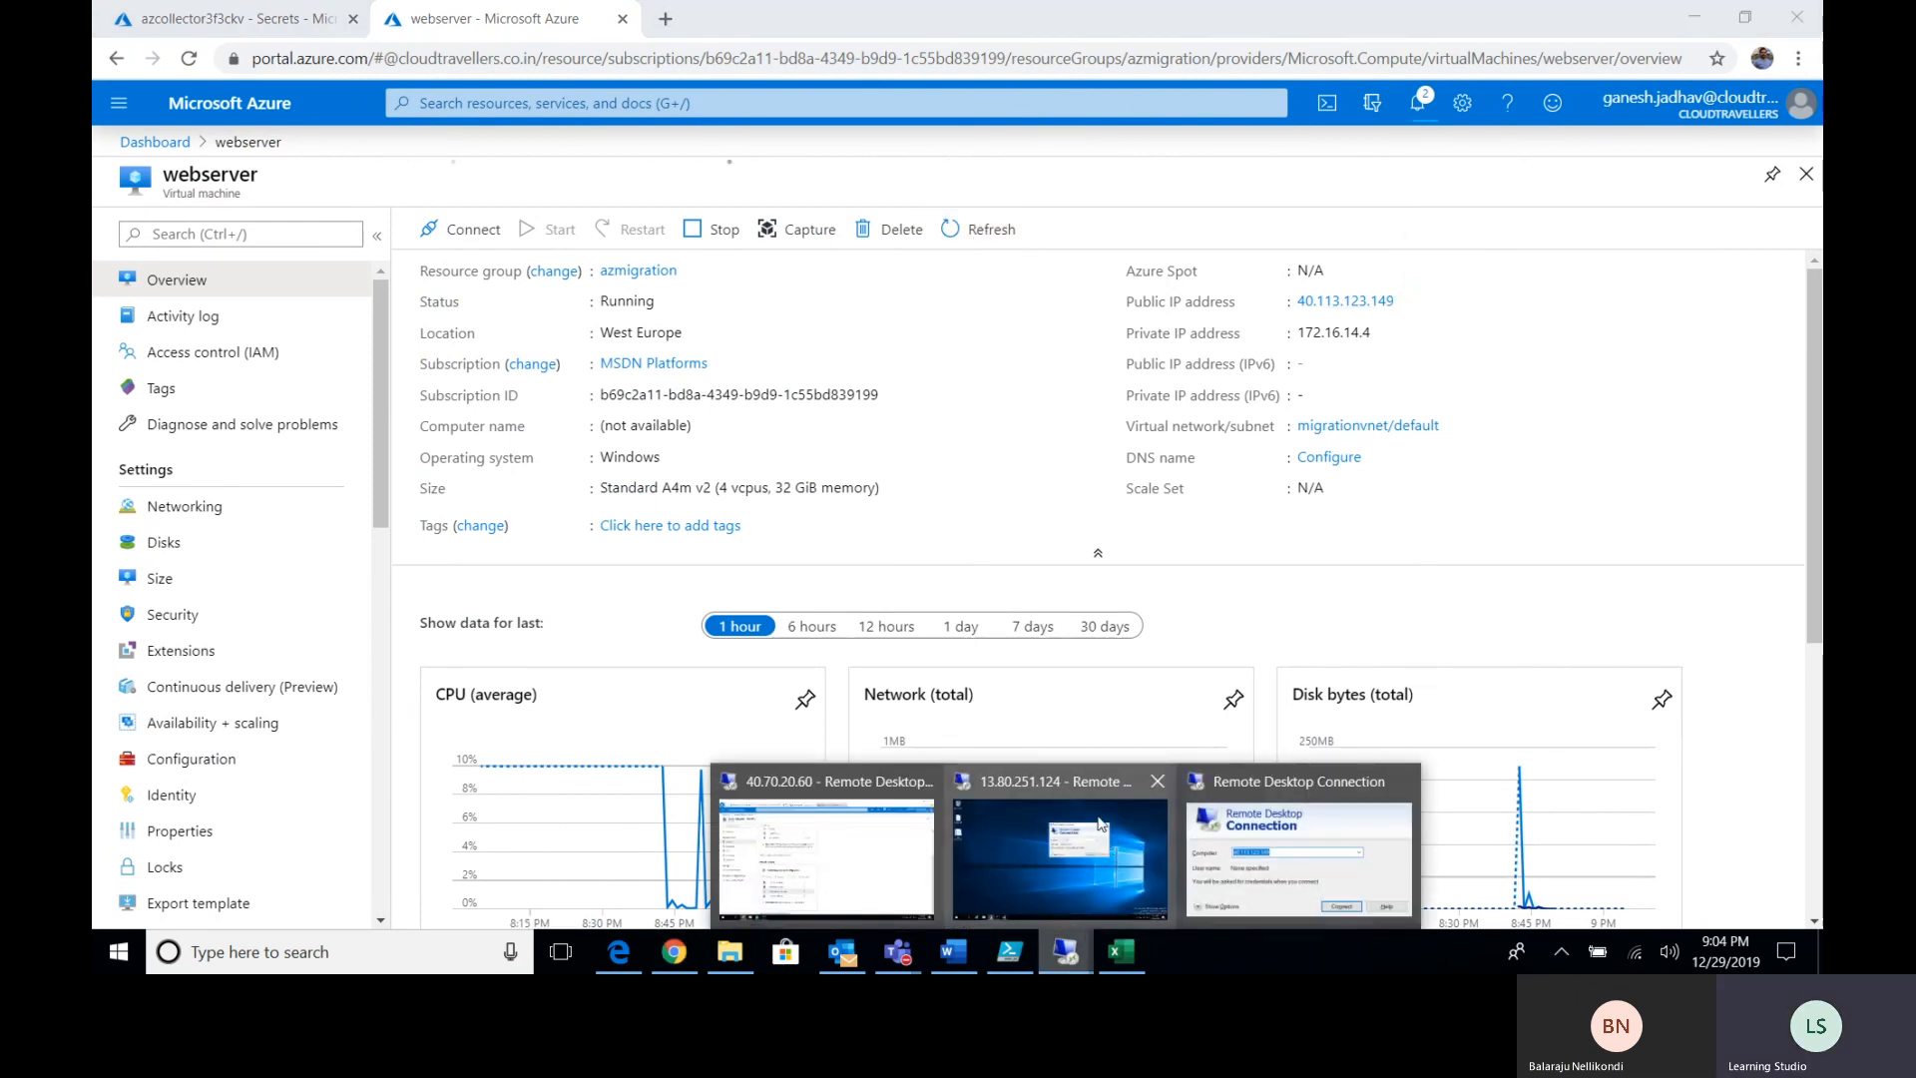
left_click(1297, 859)
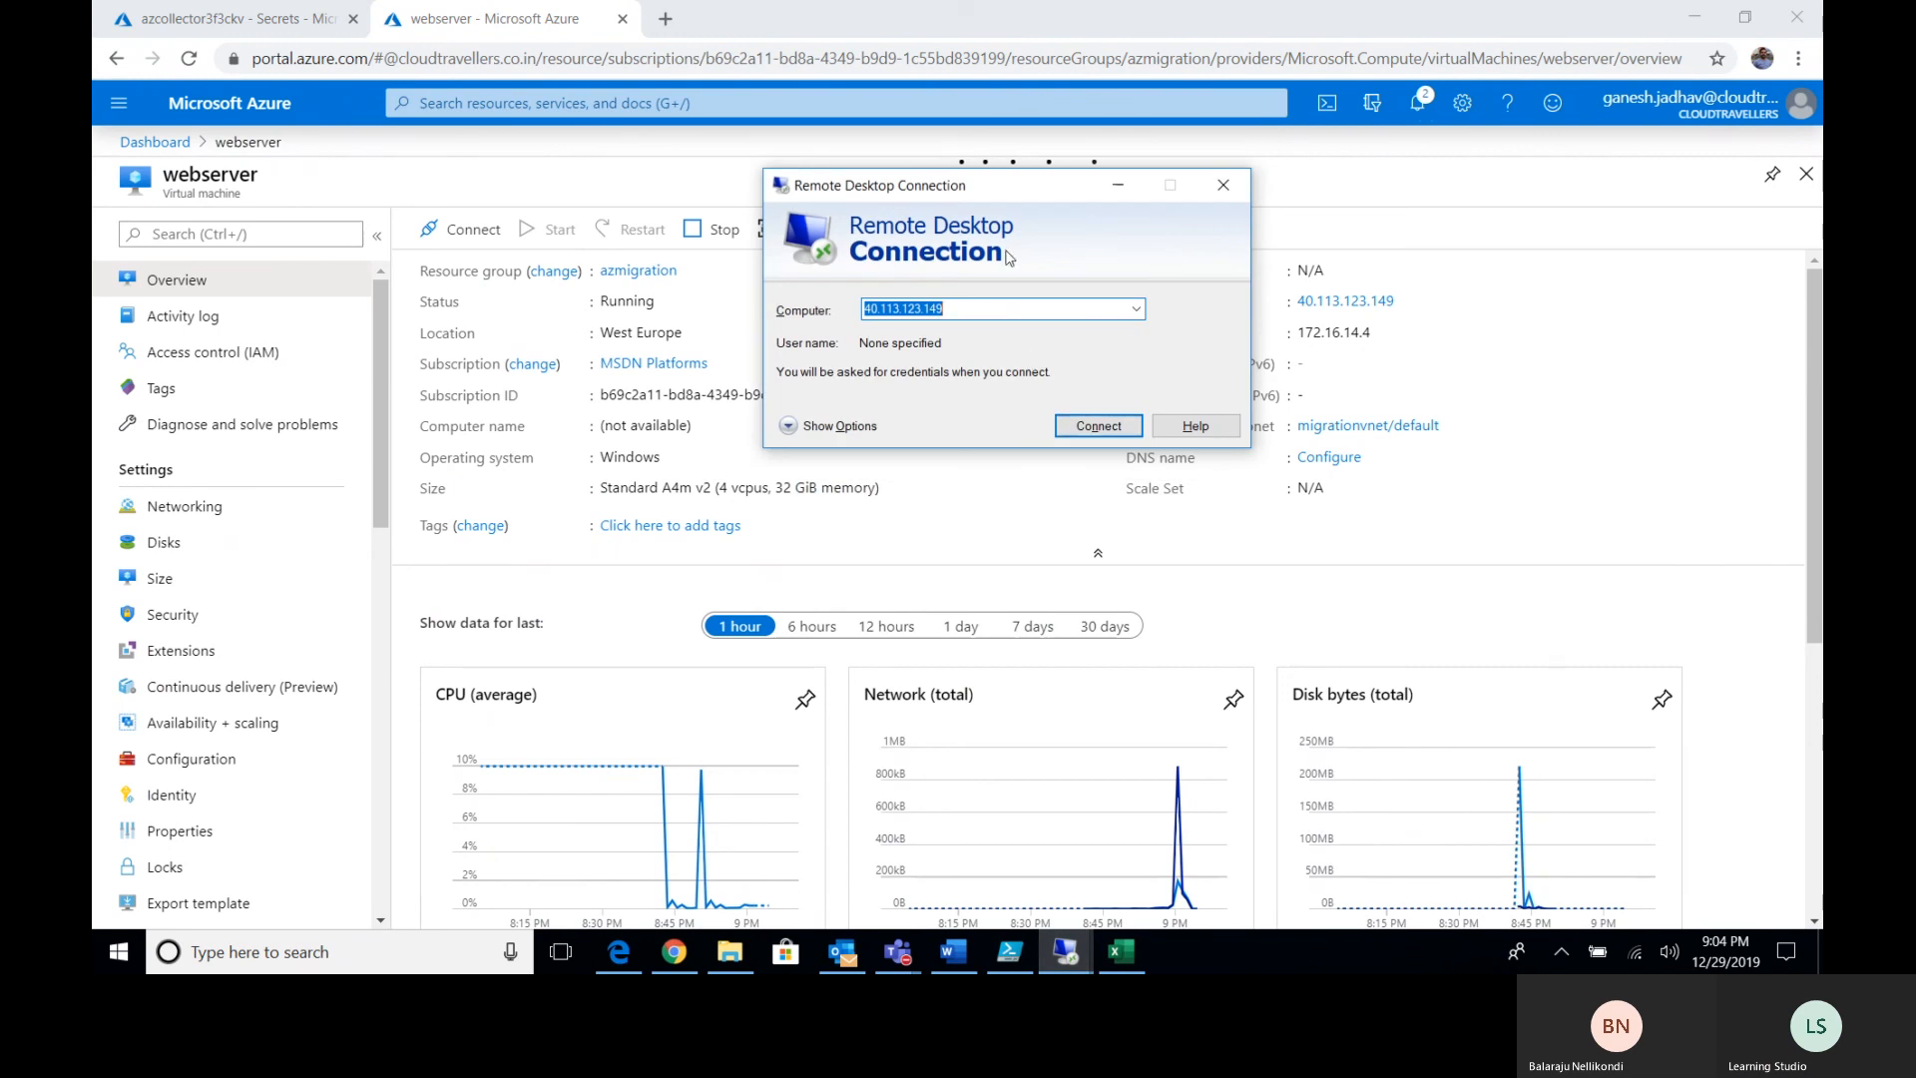
left_click_drag(1009, 192, 1094, 385)
left_click(1174, 620)
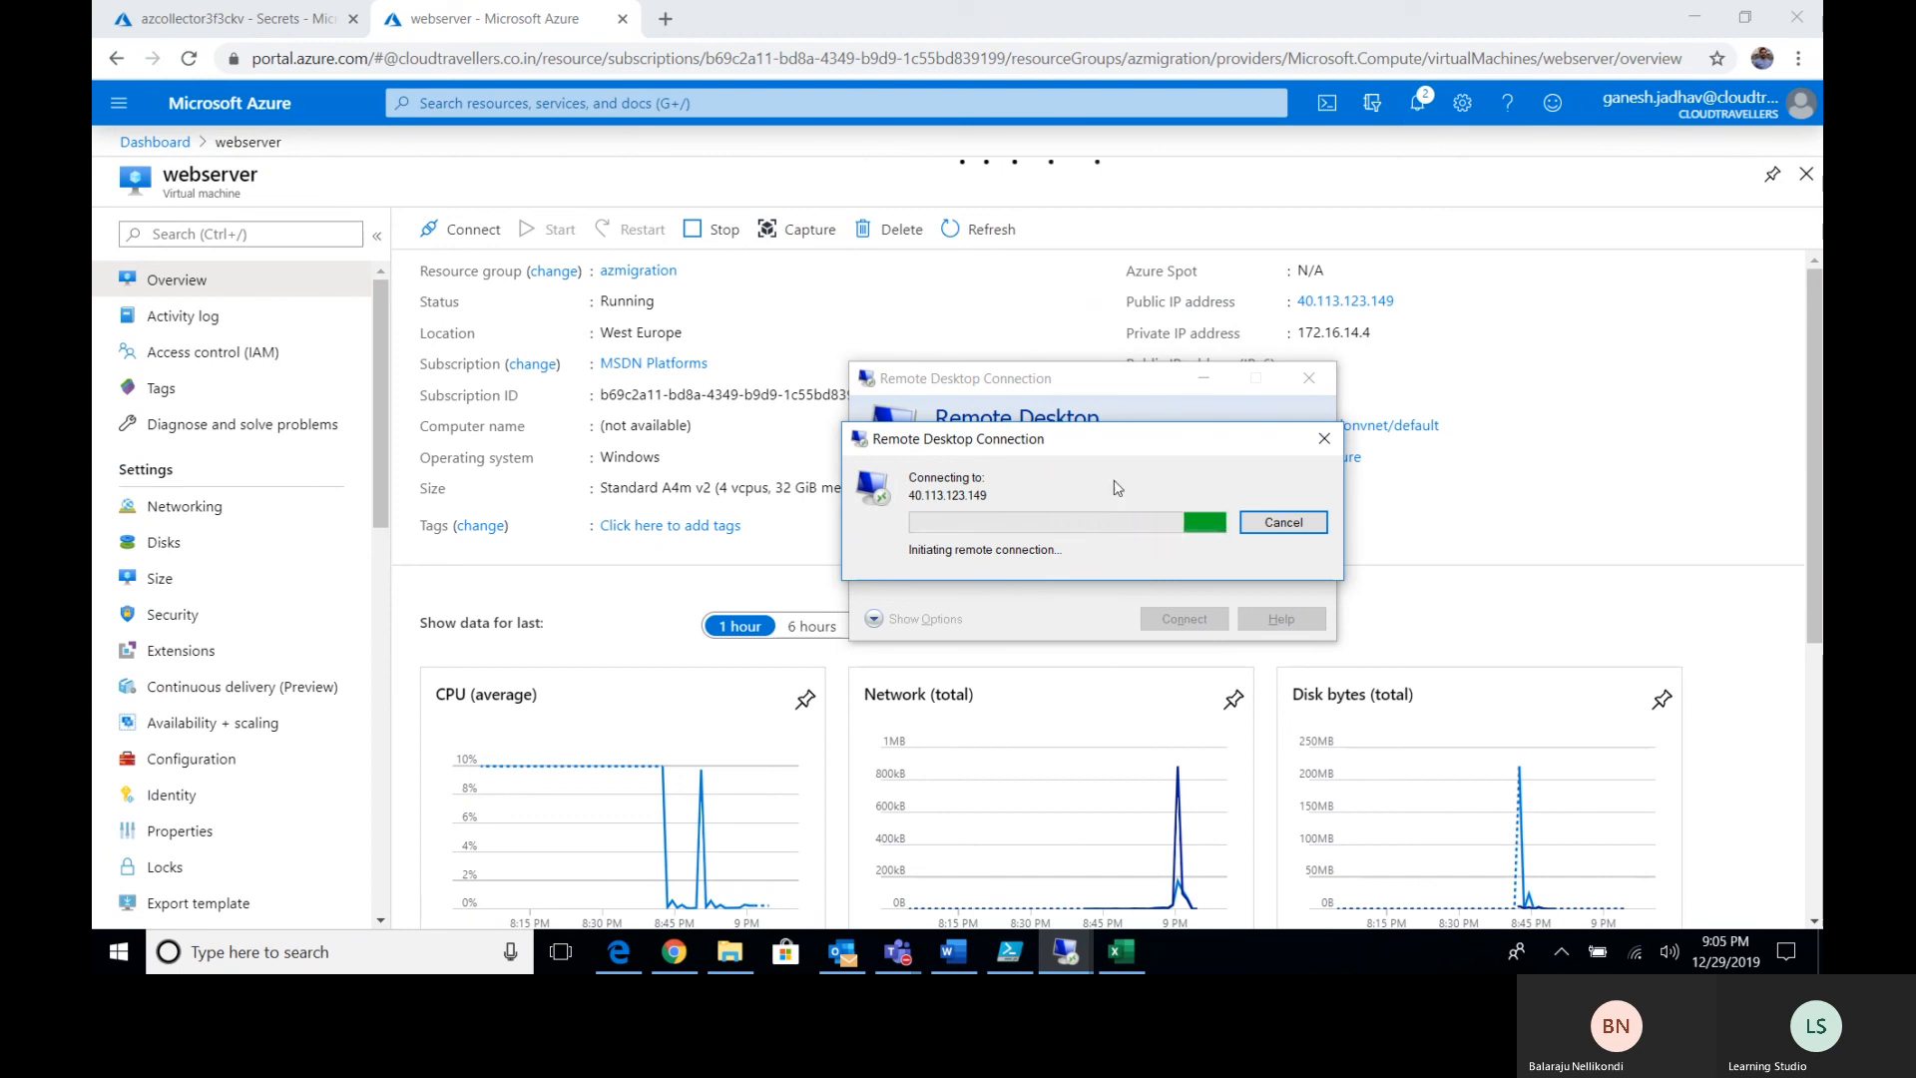
left_click_drag(1084, 448, 1083, 545)
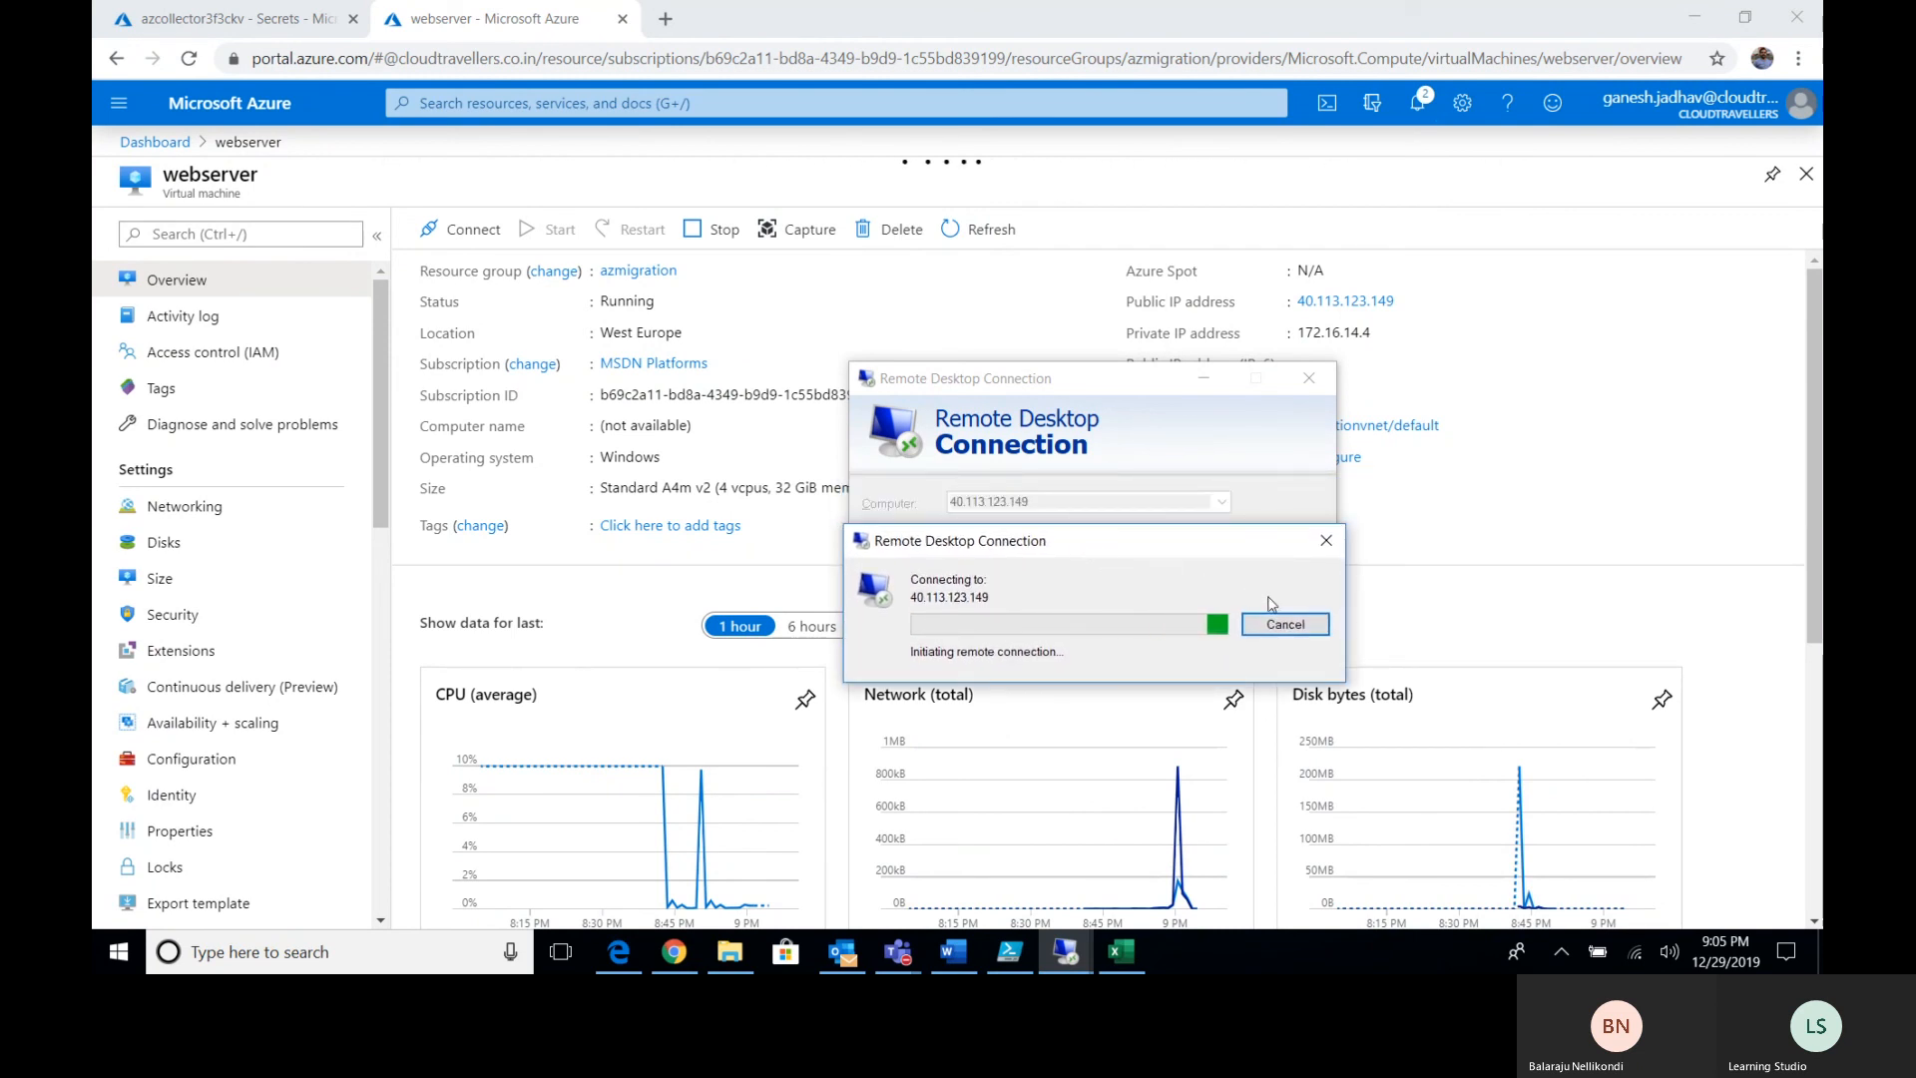
left_click(1285, 624)
Open webserver's Boot diagnostics and refresh the boot screenshot to check how far the virtual machine has started.
left_click(255, 391)
scroll(185, 574, "down", 10)
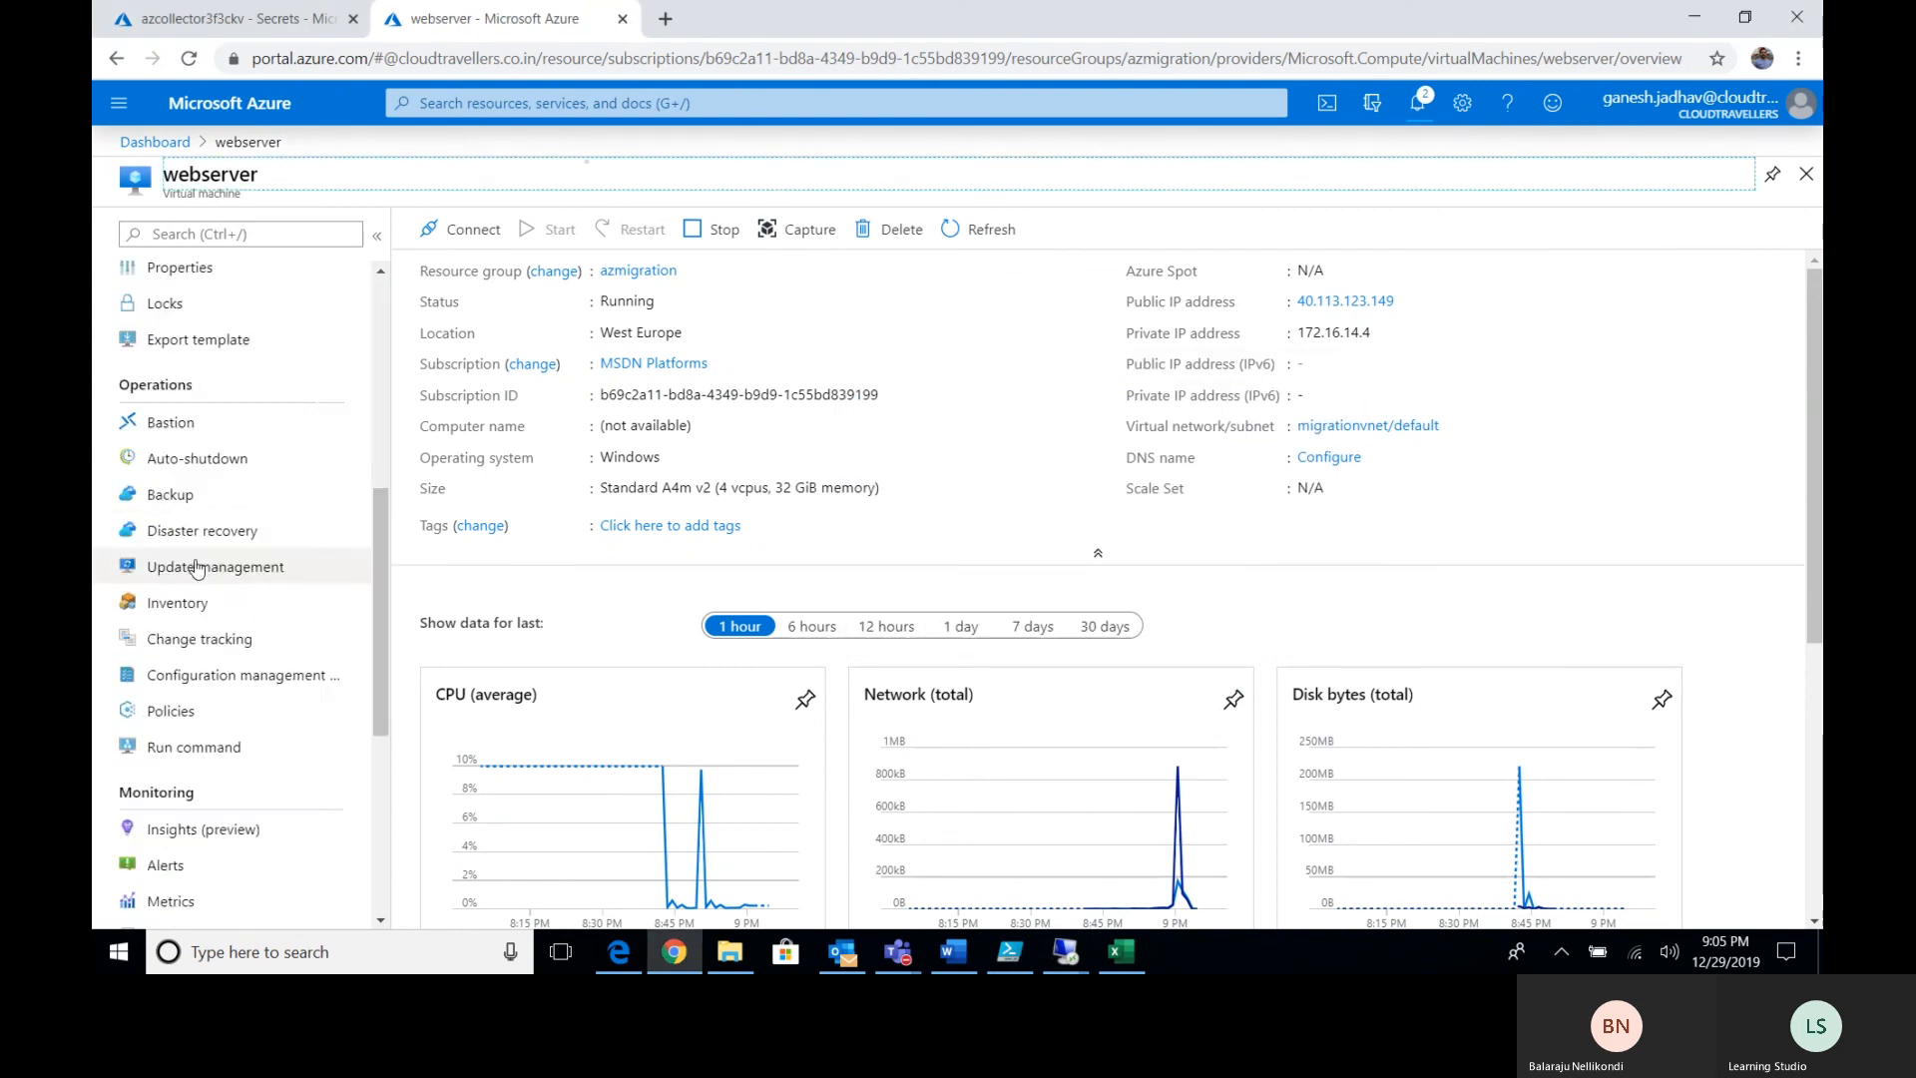
left_click(184, 688)
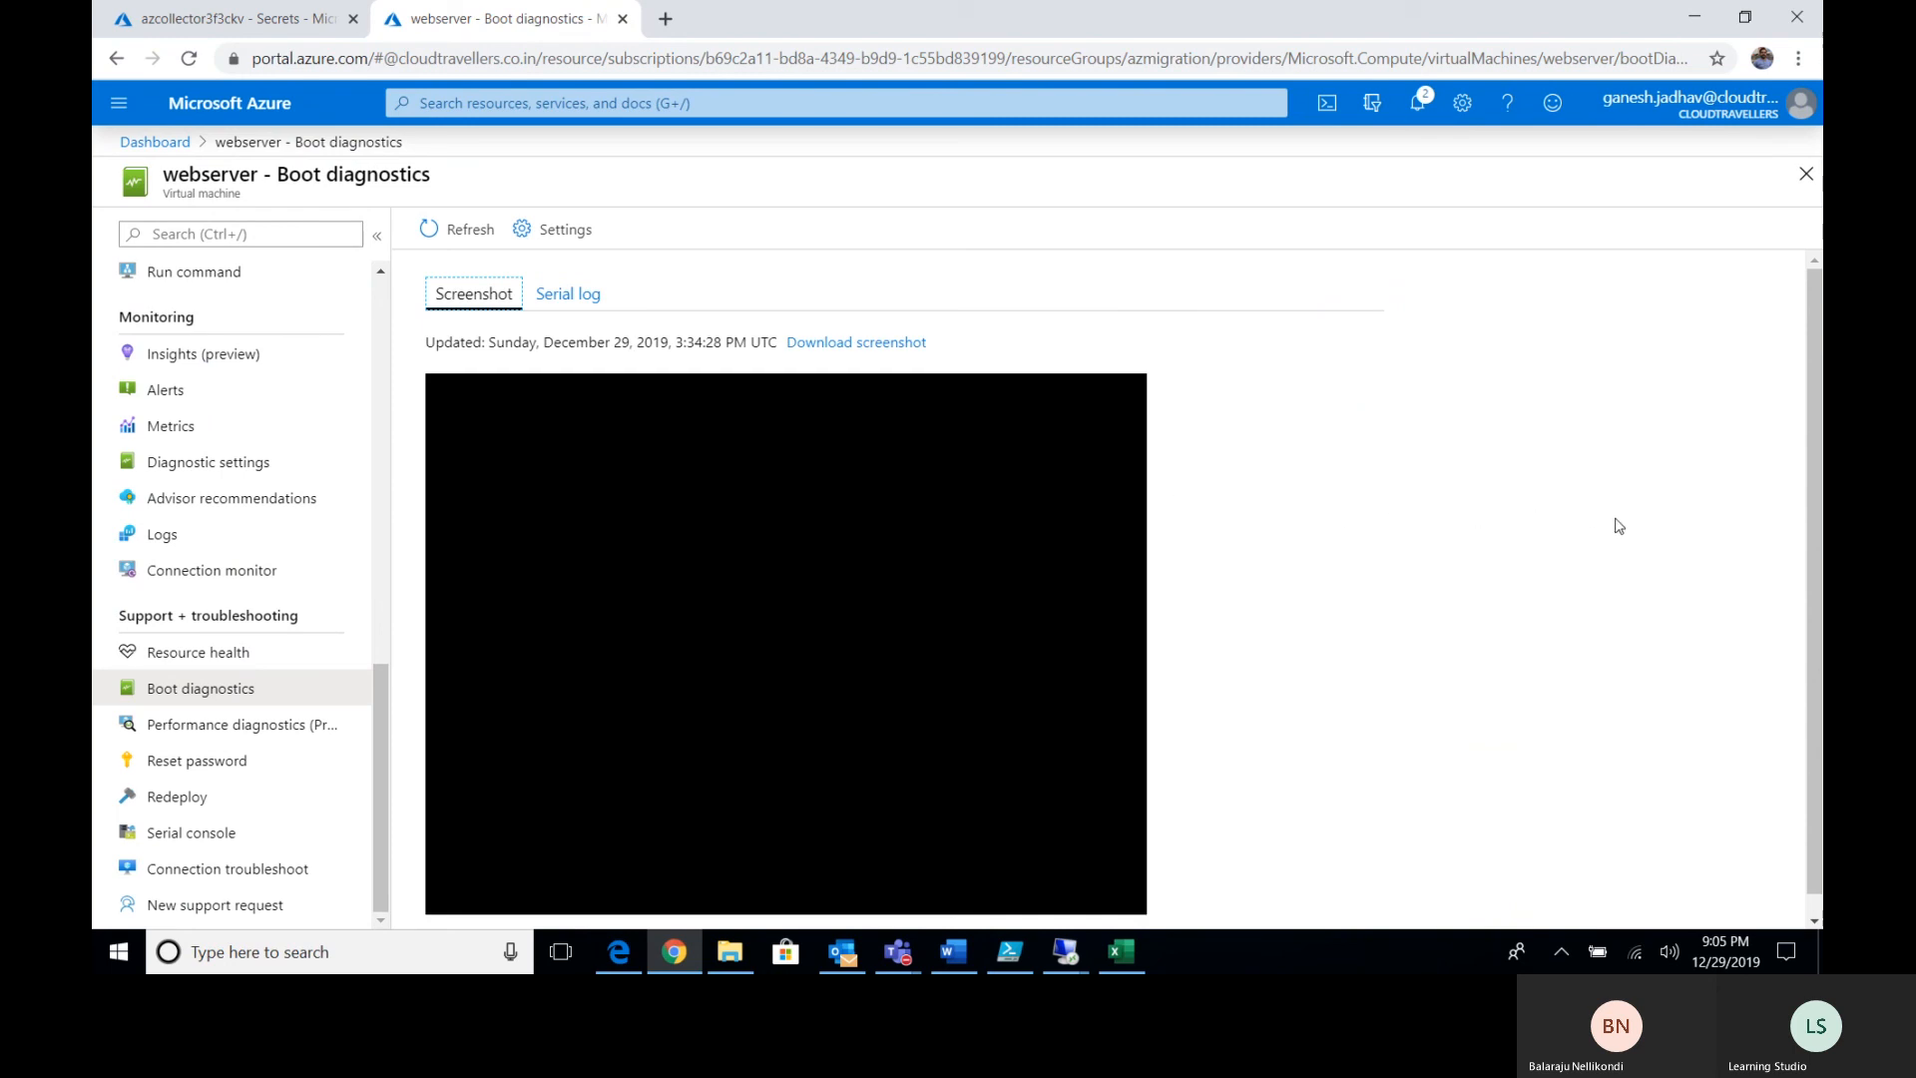
scroll(1587, 513, "down", 1)
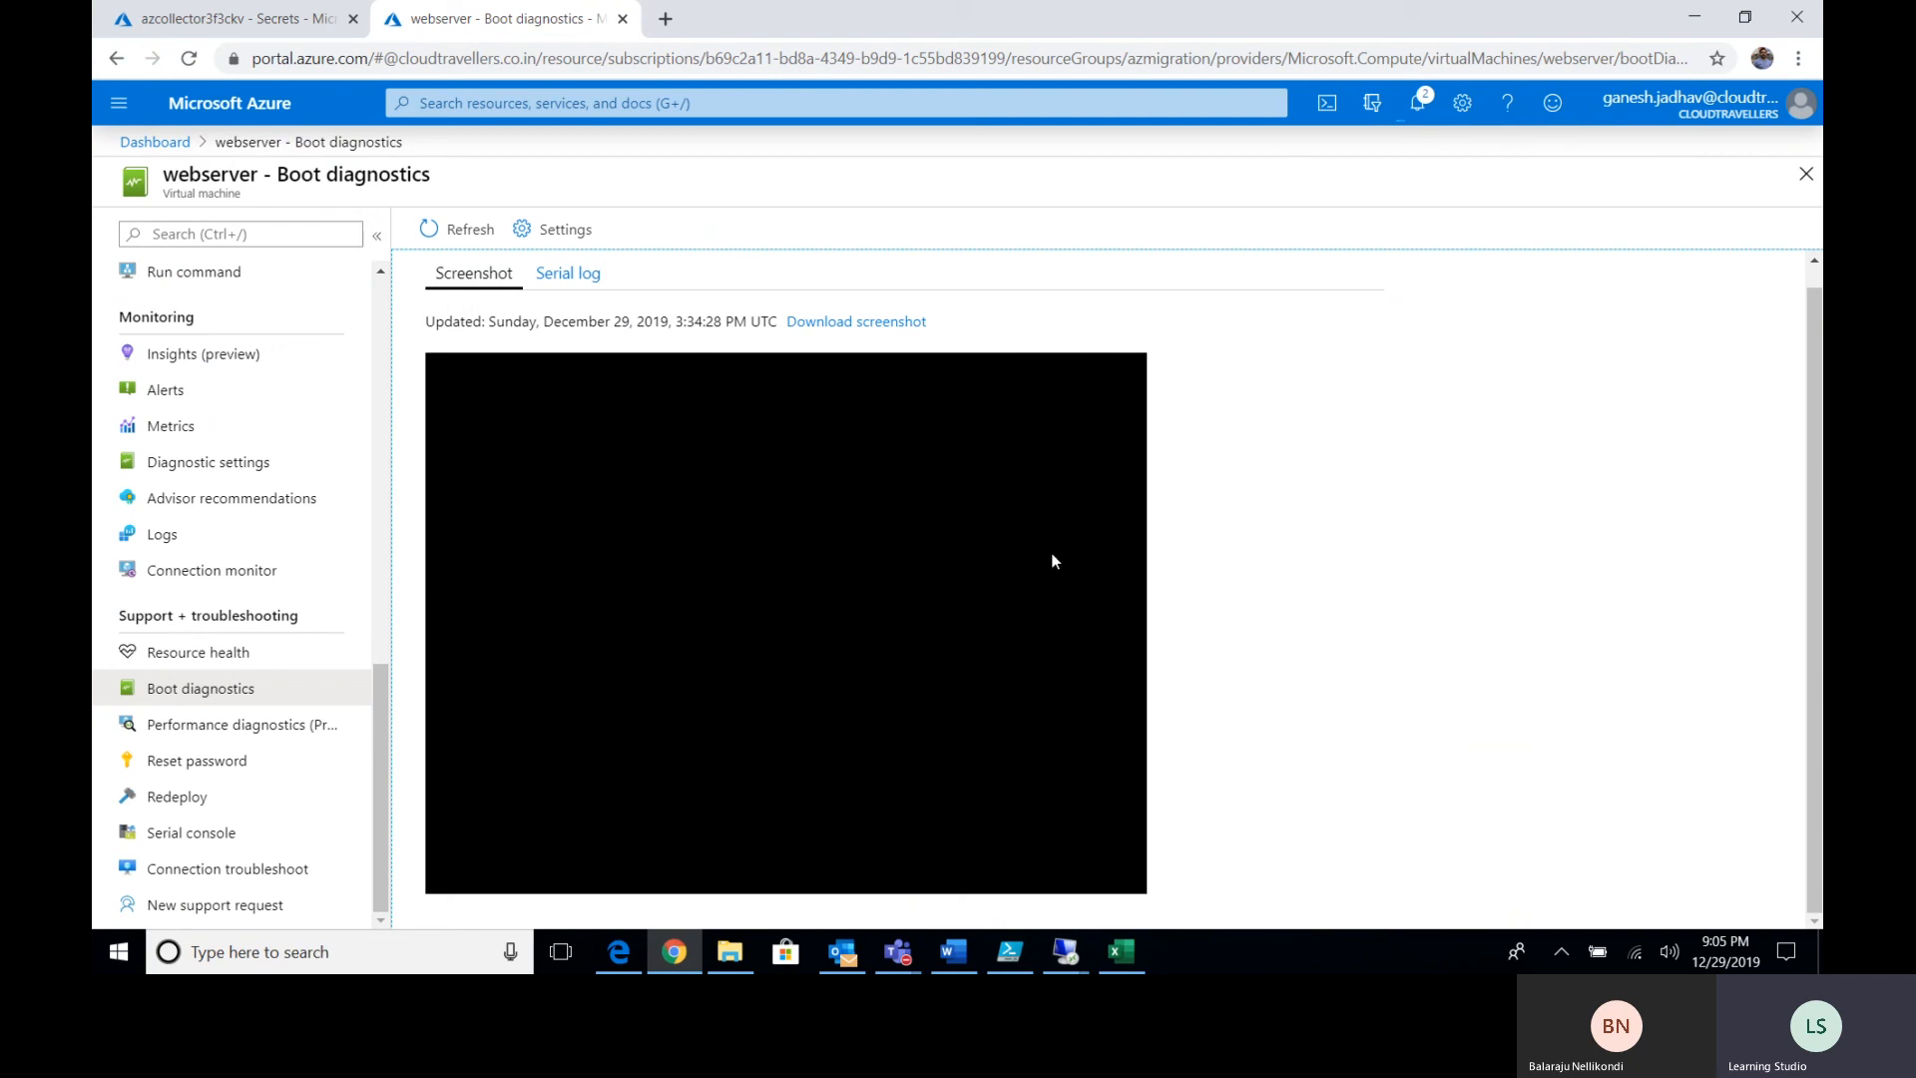
left_click(477, 229)
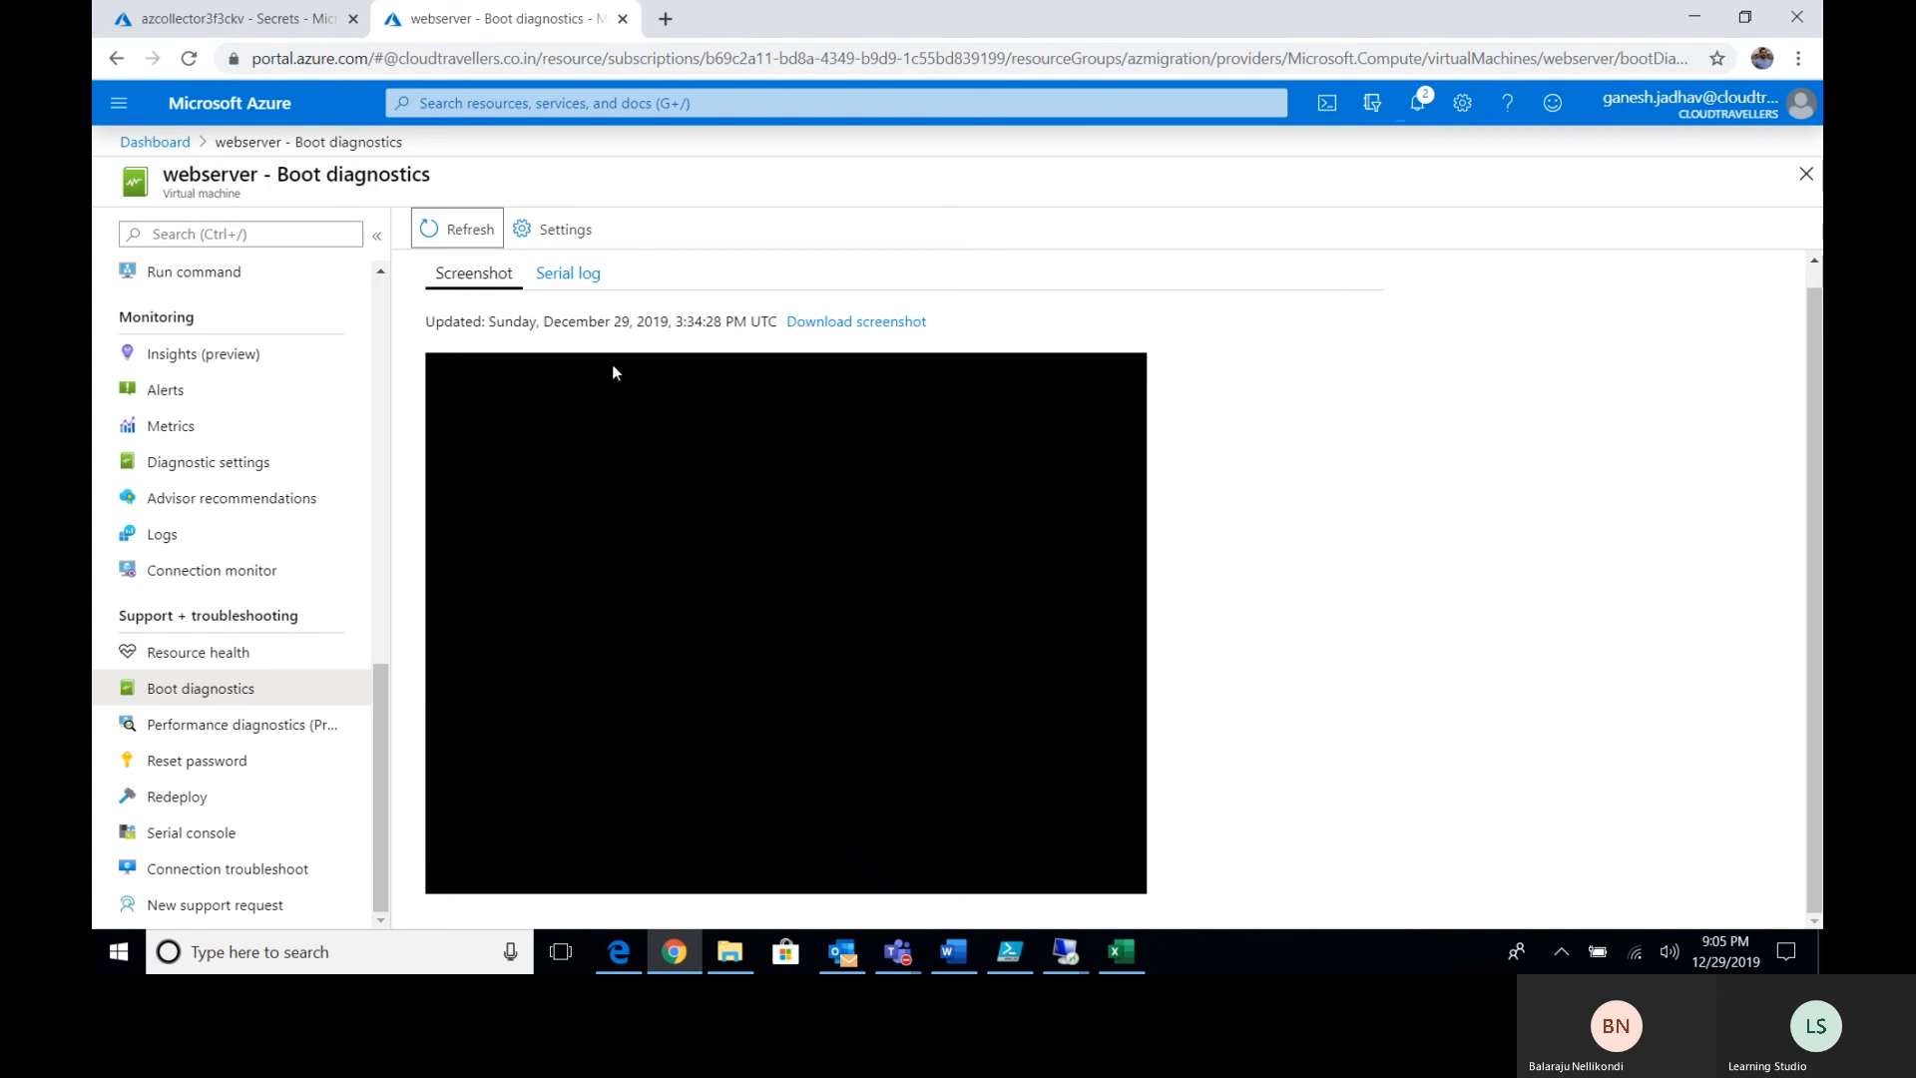
left_click(460, 239)
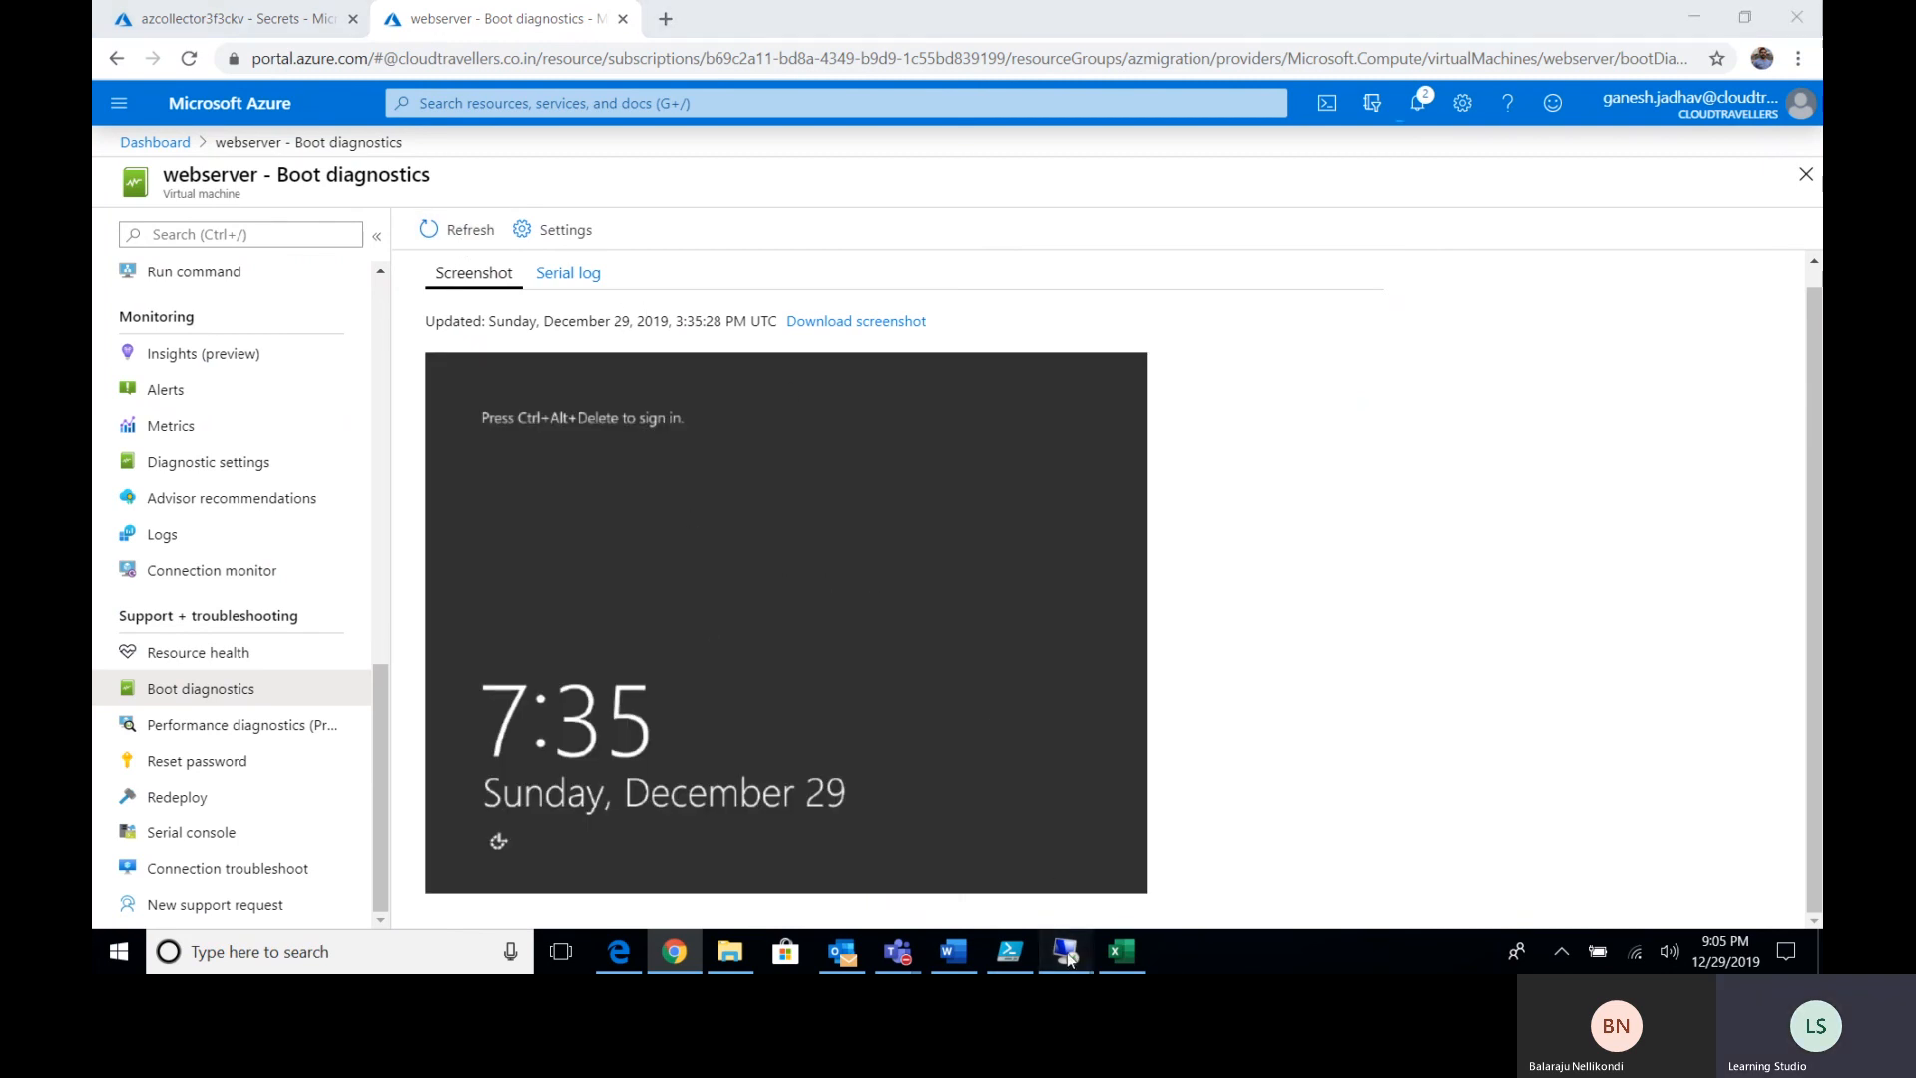
Retry the Remote Desktop connection to 40.113.123.149, first without a port and again with port 3389 appended.
mouse_move(1066, 951)
left_click(1304, 853)
left_click(1197, 630)
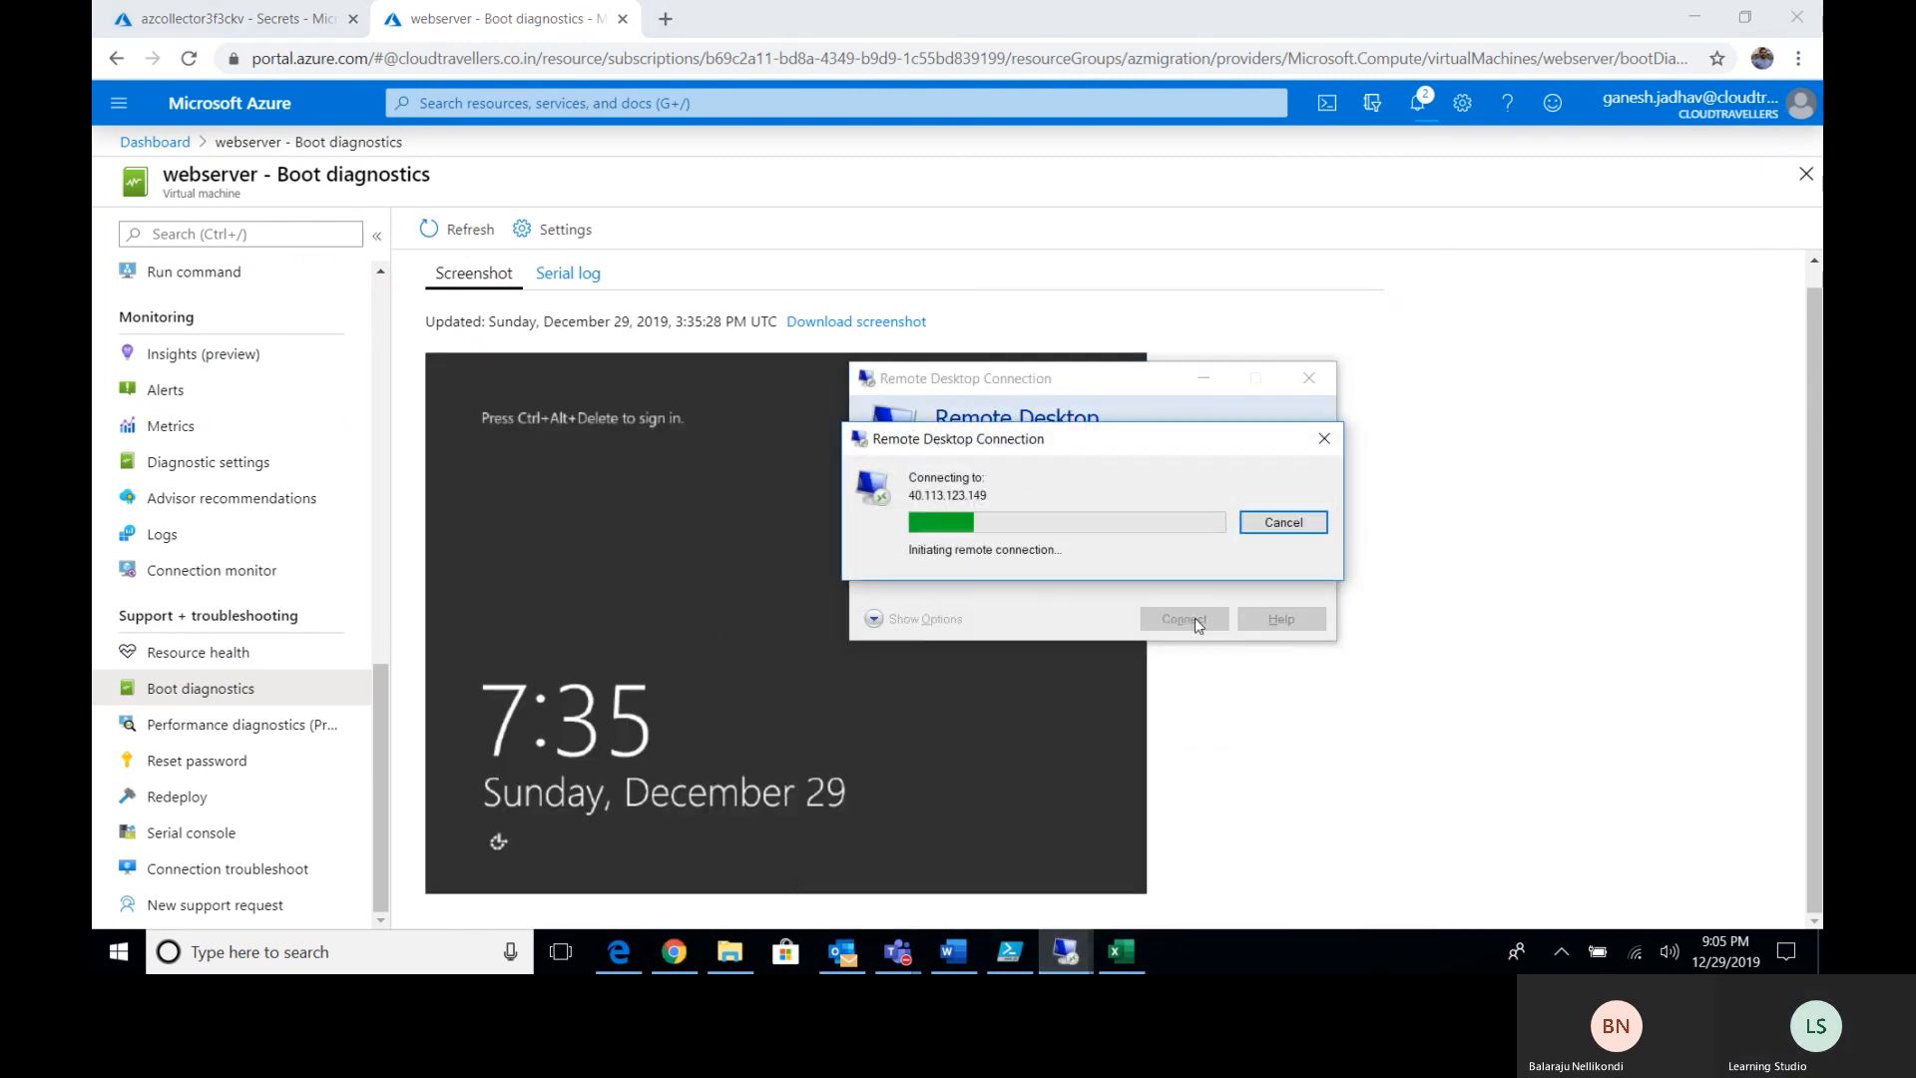
left_click(1273, 526)
left_click(1086, 501)
type(":3389")
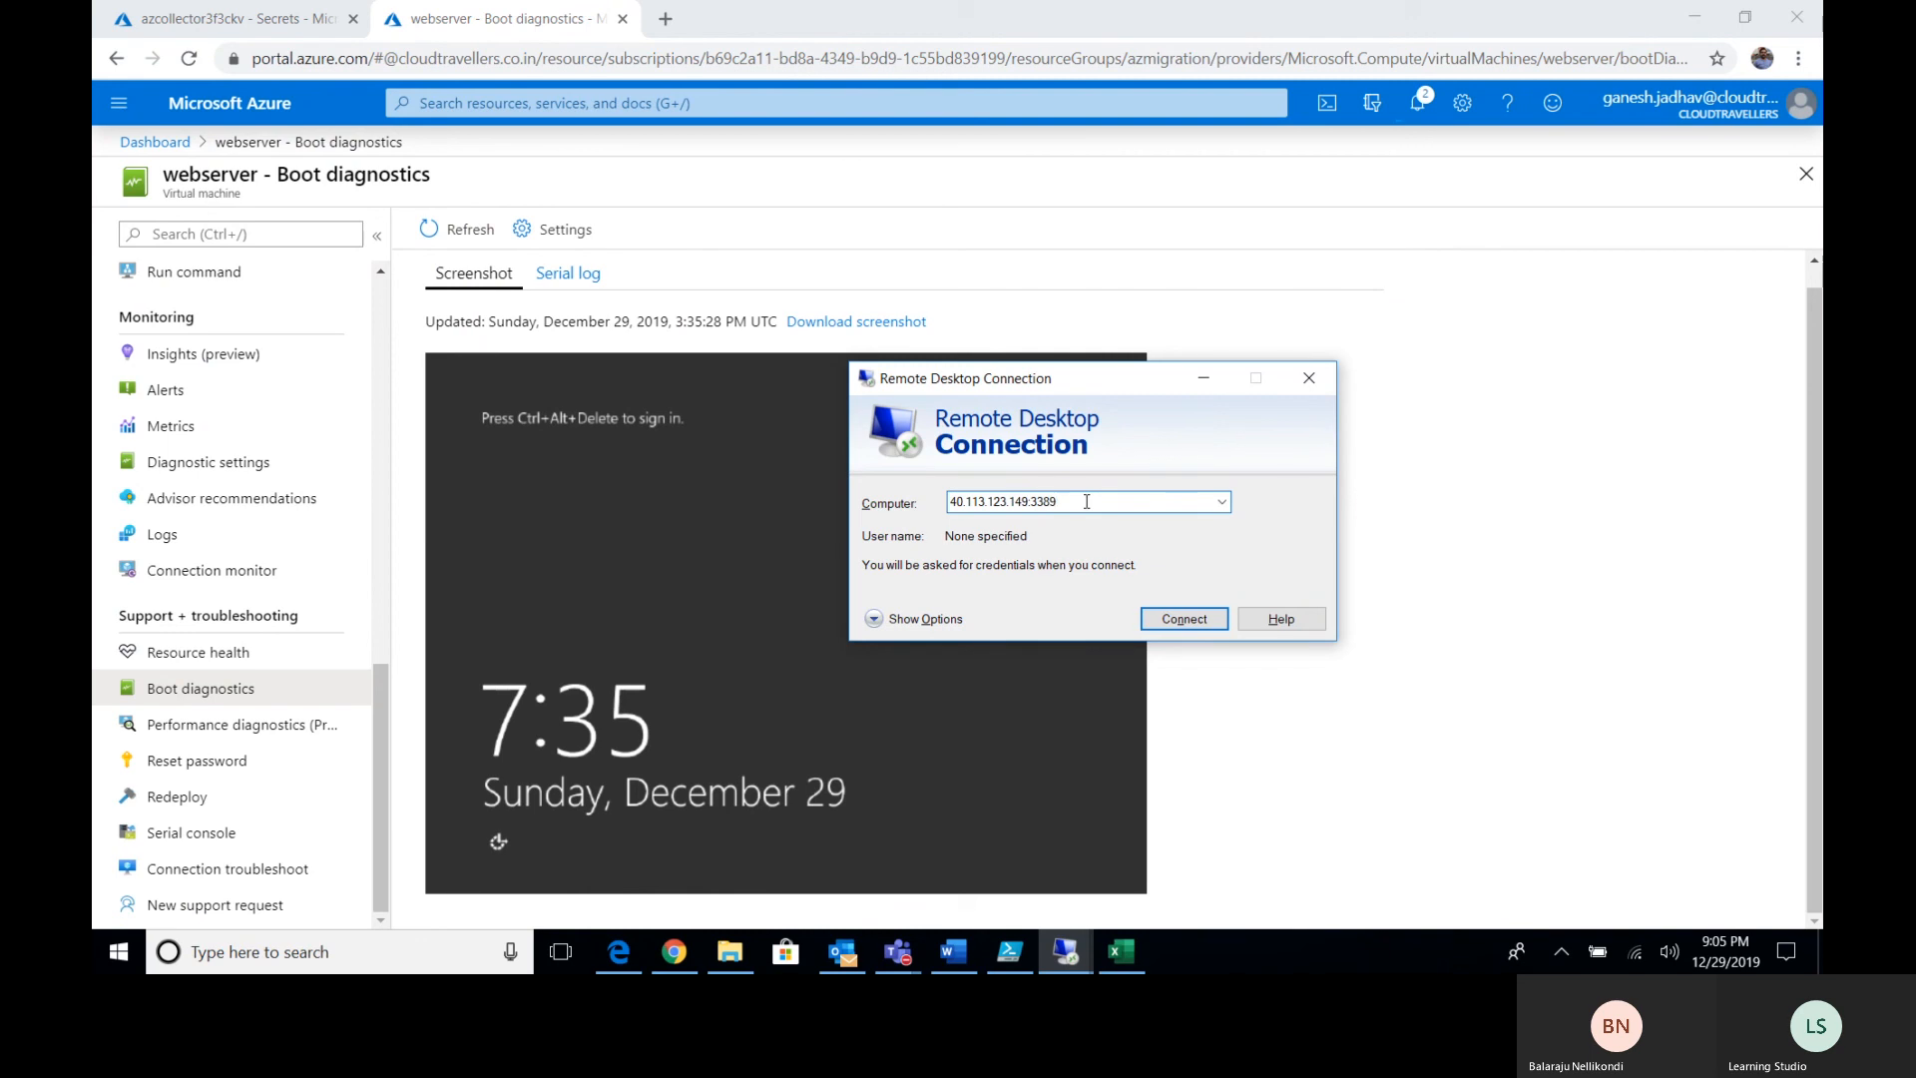
key("Return")
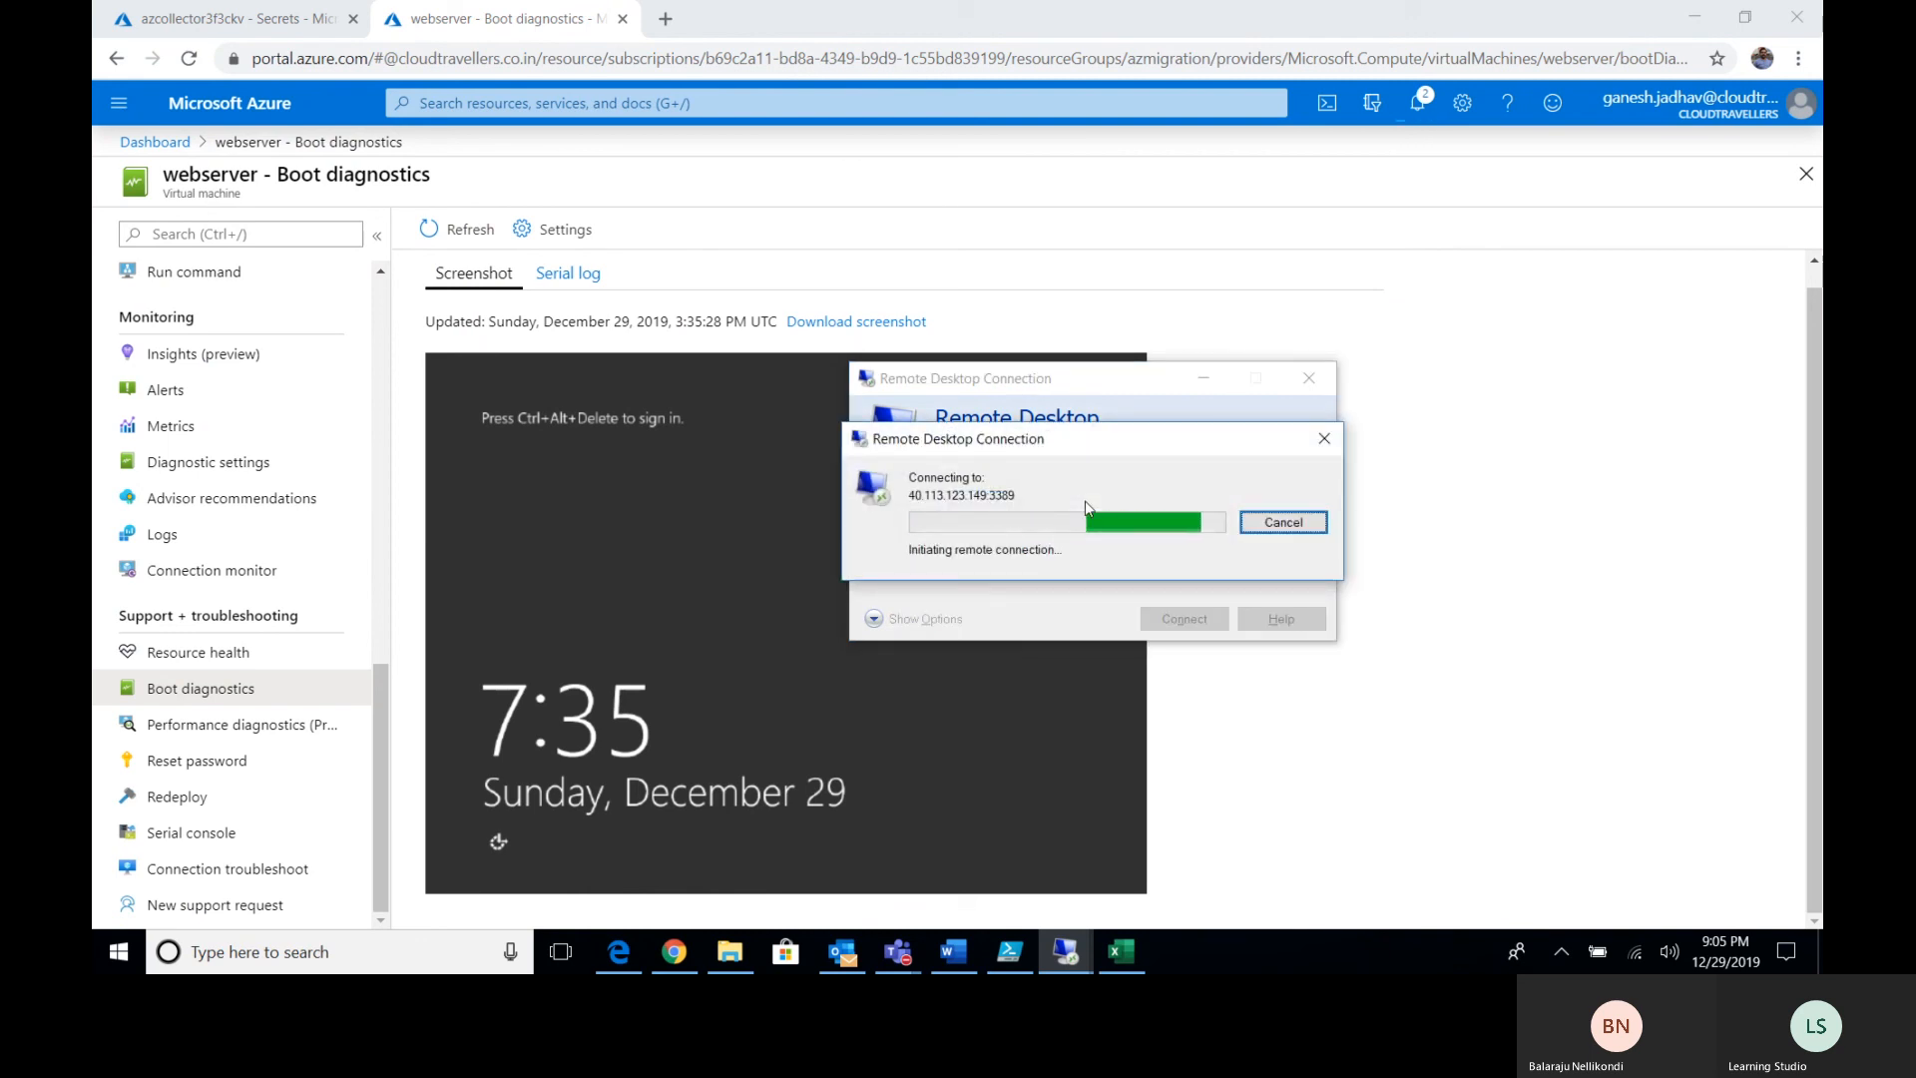
Remove the port from the computer address and try connecting to 40.113.123.149 once more.
left_click(1087, 502)
key("BackSpace")
key("BackSpace")
key("BackSpace")
key("BackSpace")
key("BackSpace")
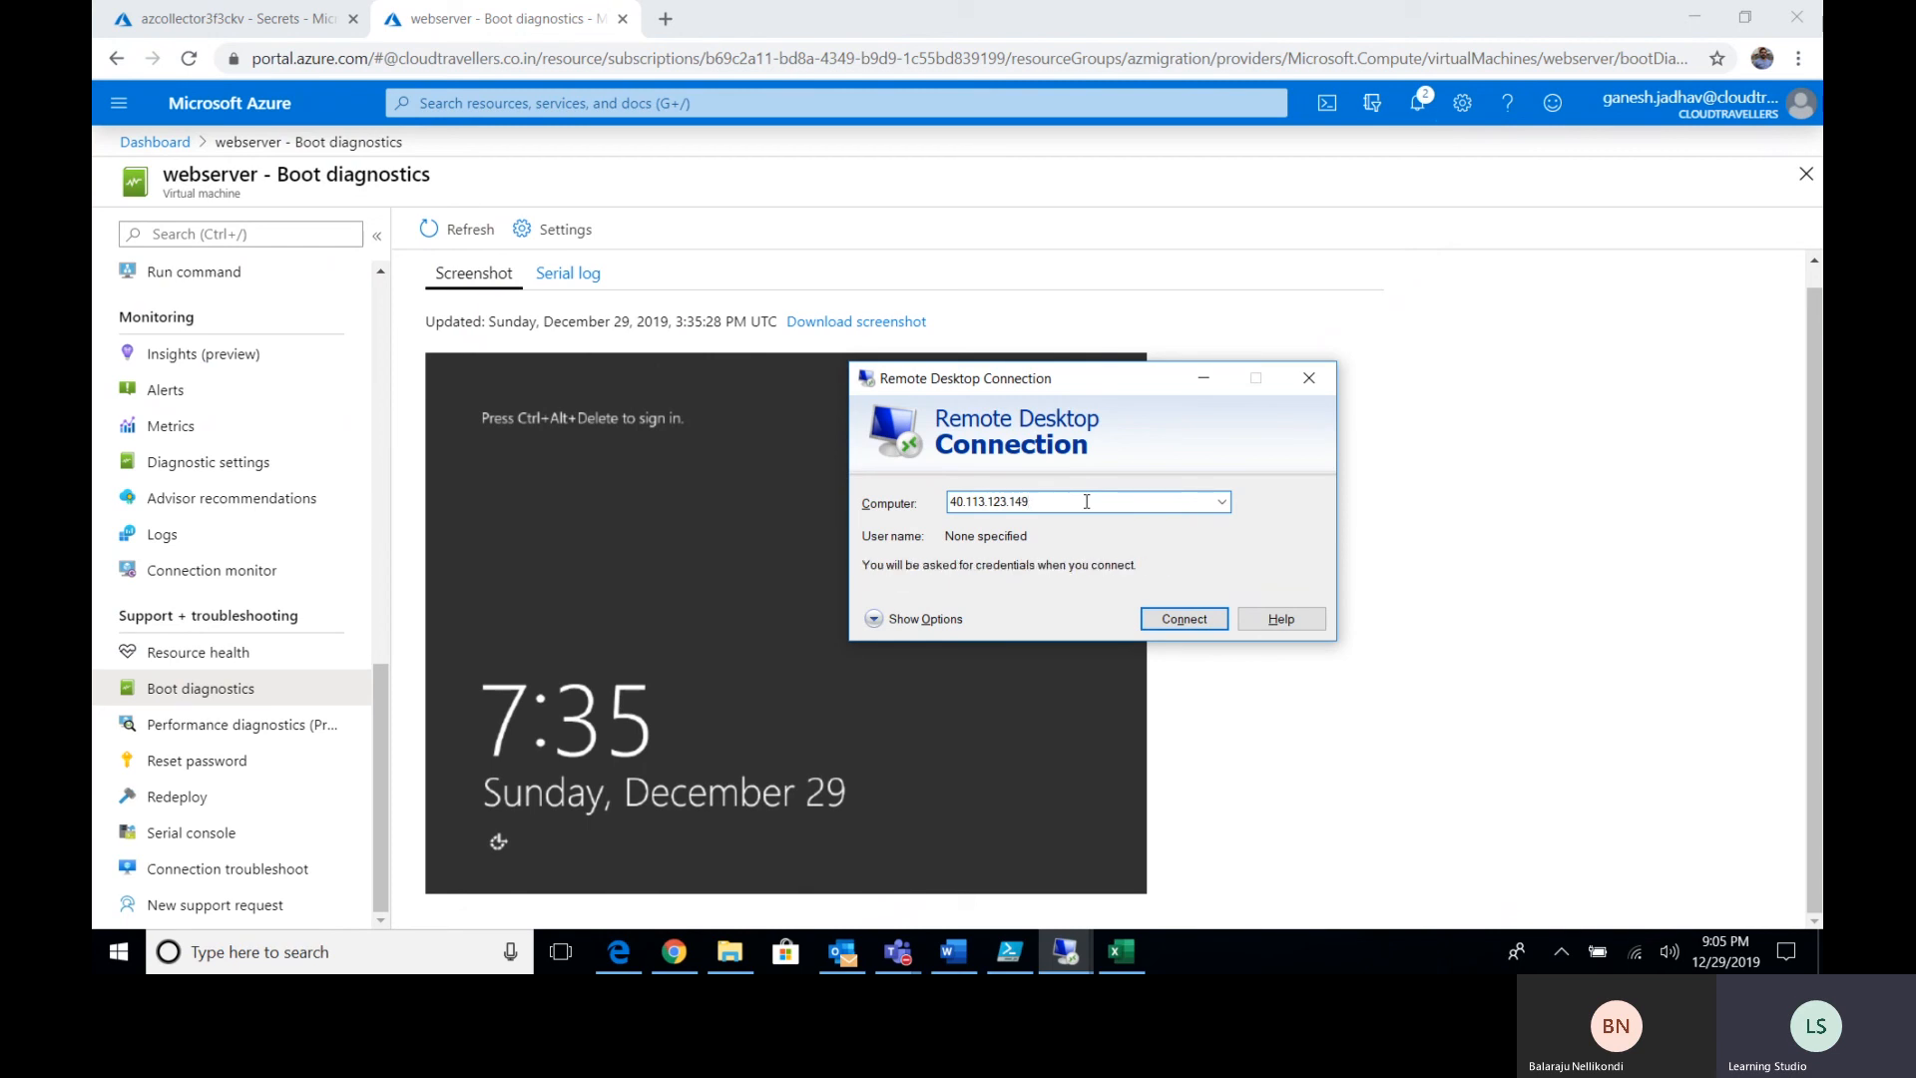
key("Return")
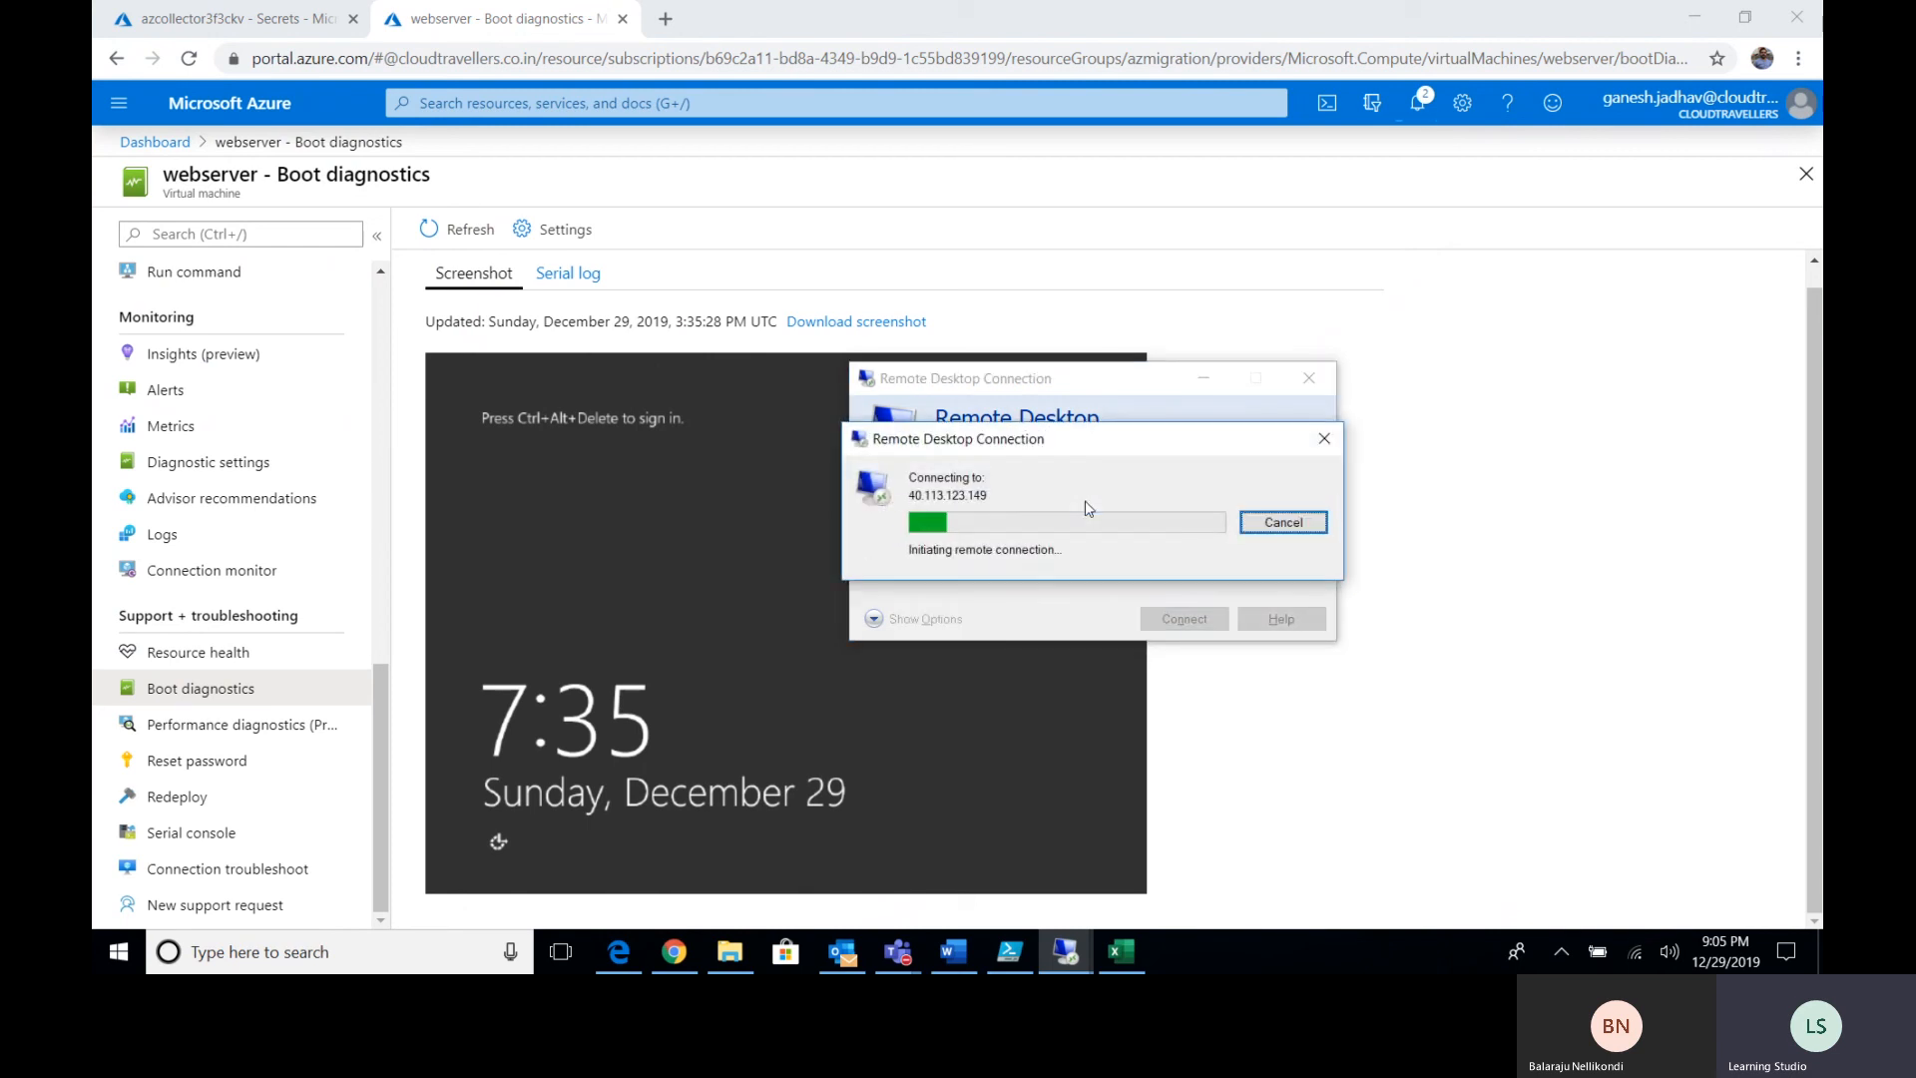
left_click(1247, 524)
Close Remote Desktop Connection and the Downloads folder window, and return to webserver's Overview page in the Azure portal.
left_click_drag(1071, 389, 1391, 246)
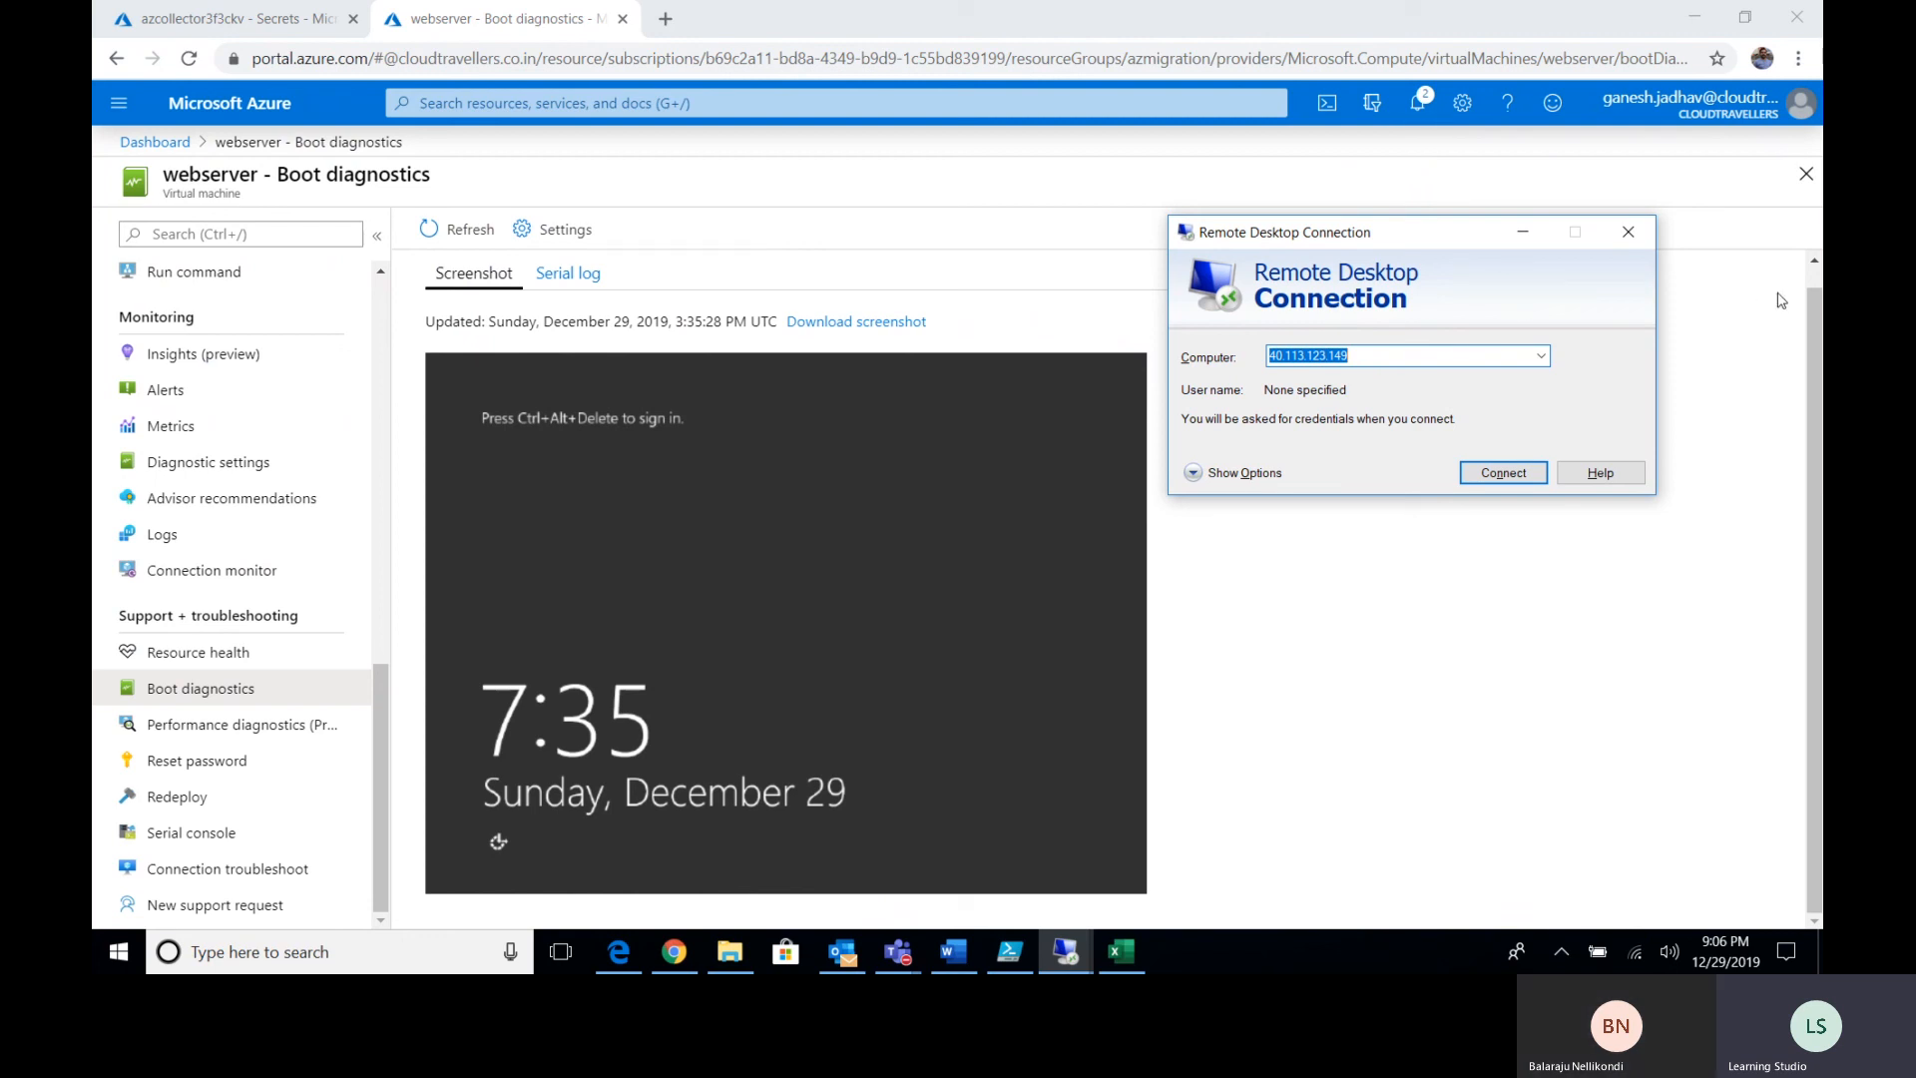
left_click(1633, 235)
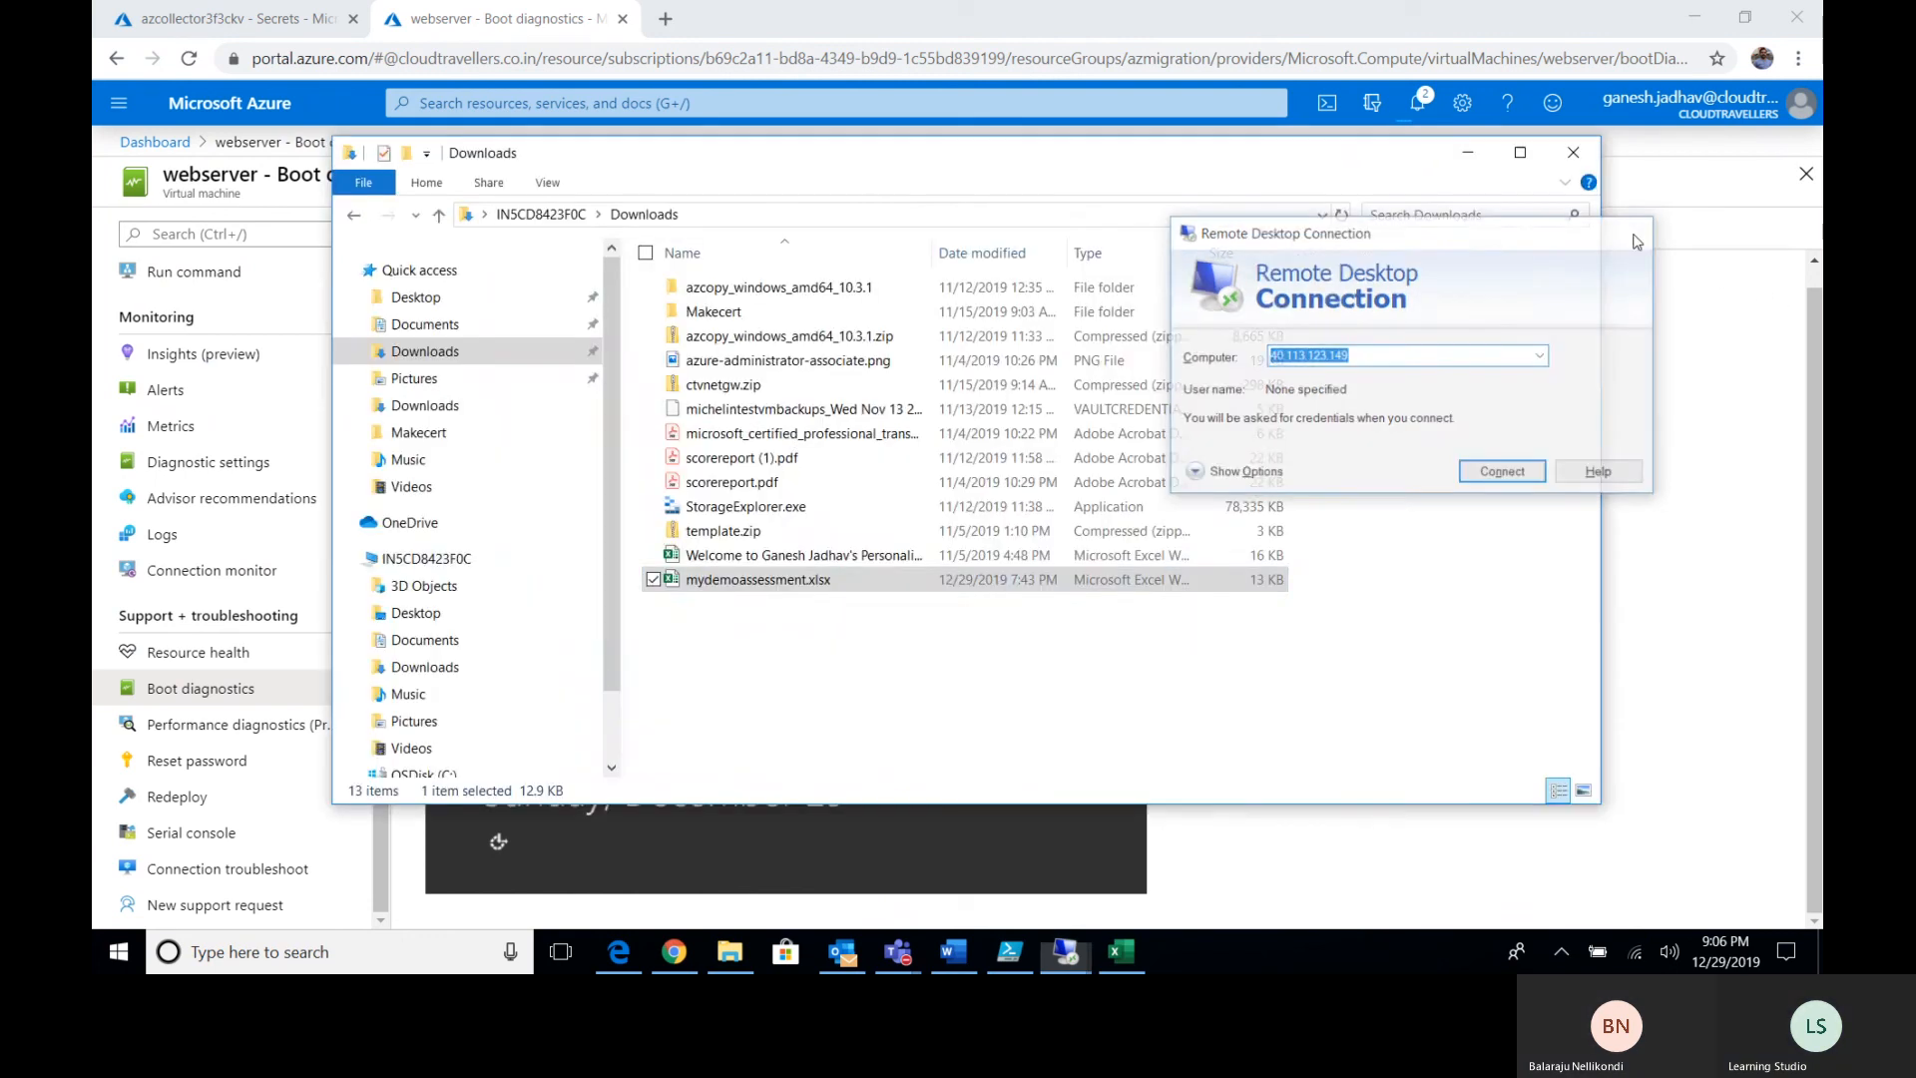
left_click(1574, 153)
left_click_drag(380, 787, 380, 403)
left_click(218, 286)
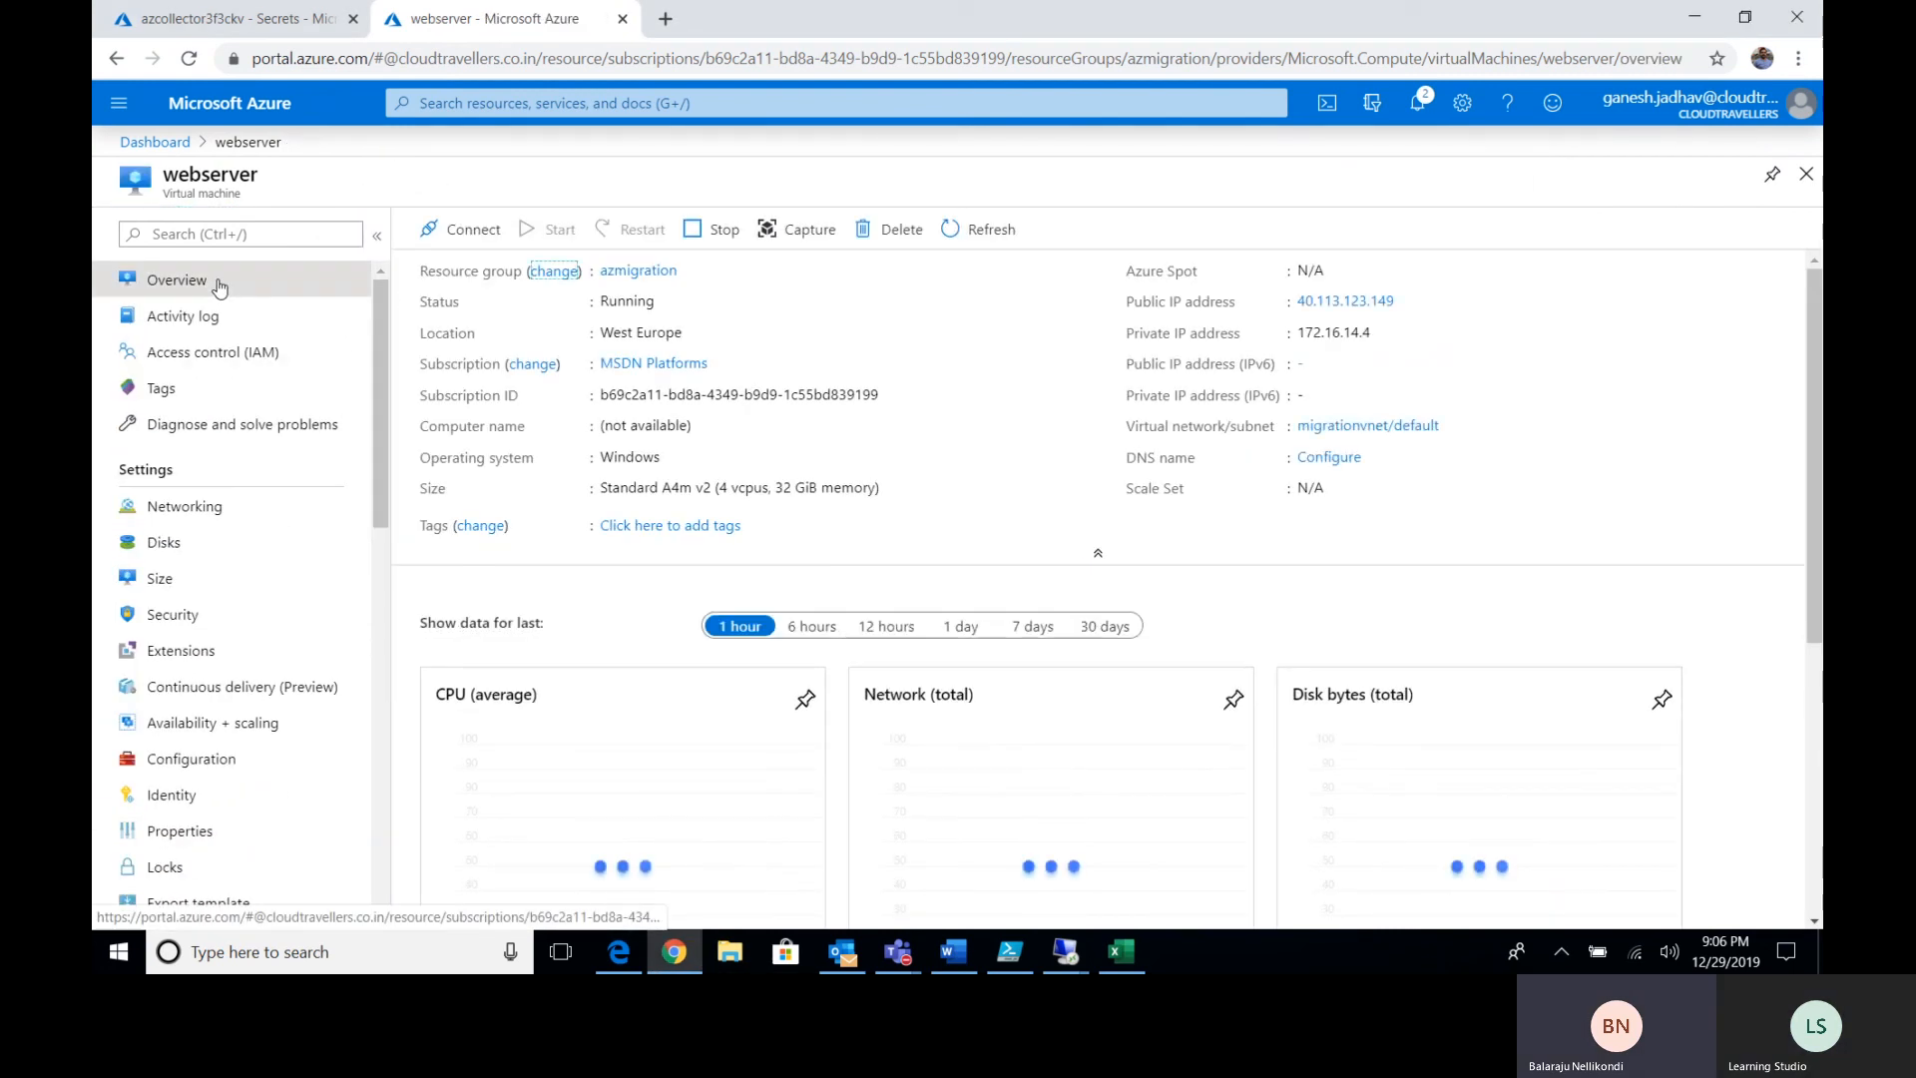
left_click(1215, 185)
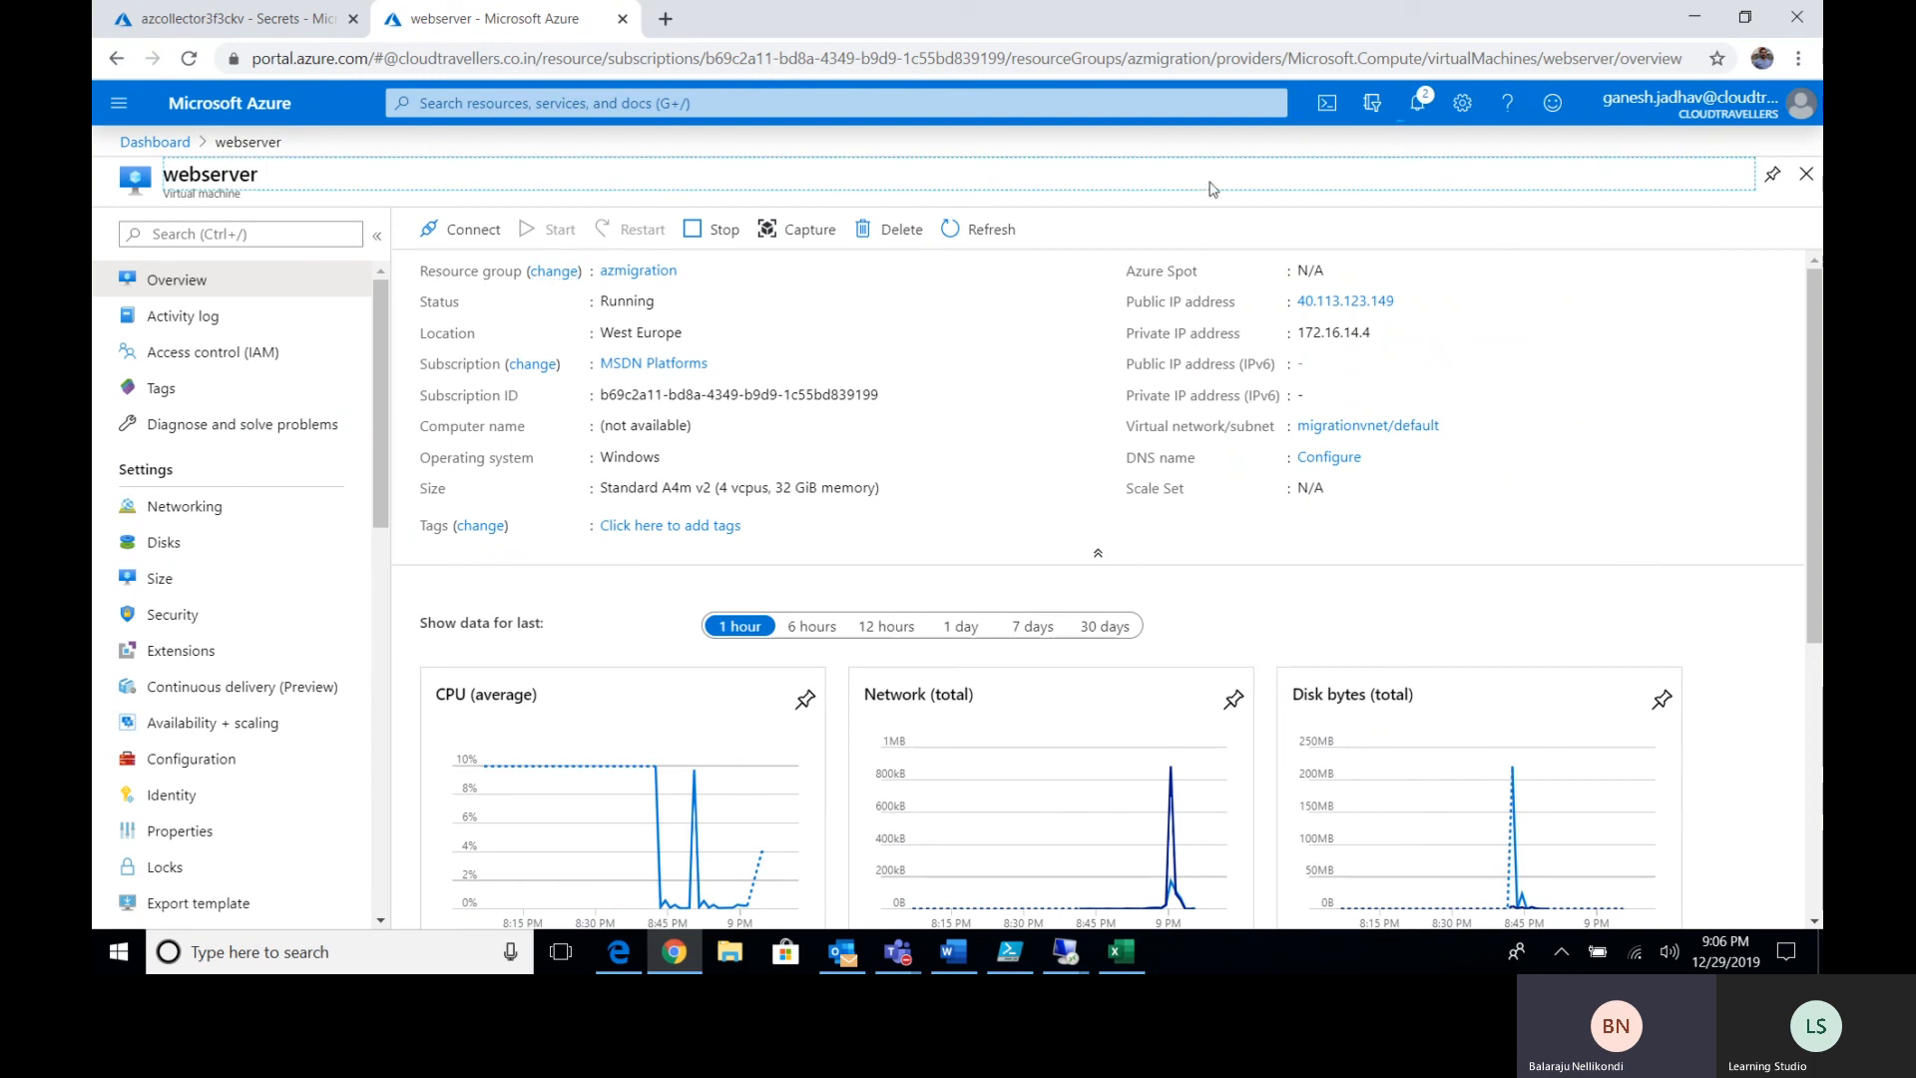
Review the Azure Migrate Servers page in the 40.70.20.60 session again and minimize the session.
left_click(1064, 953)
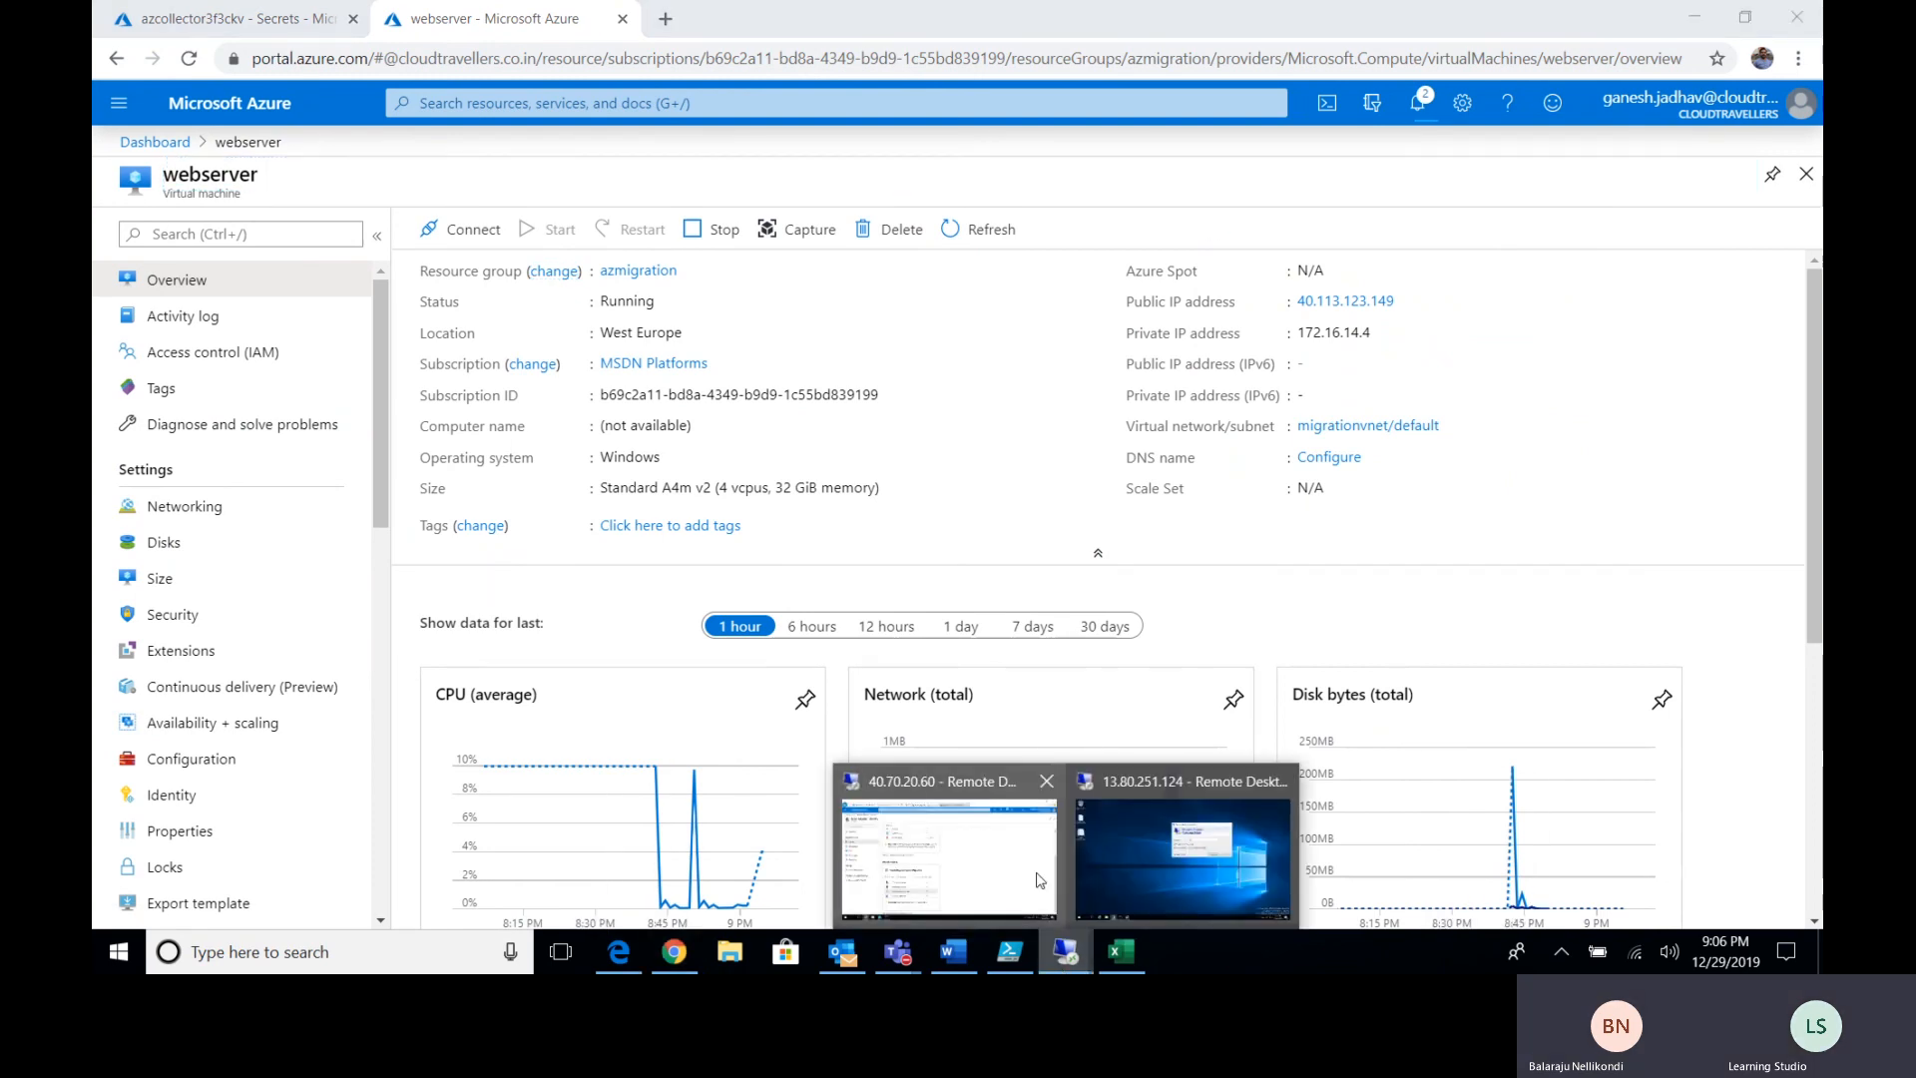
left_click(952, 847)
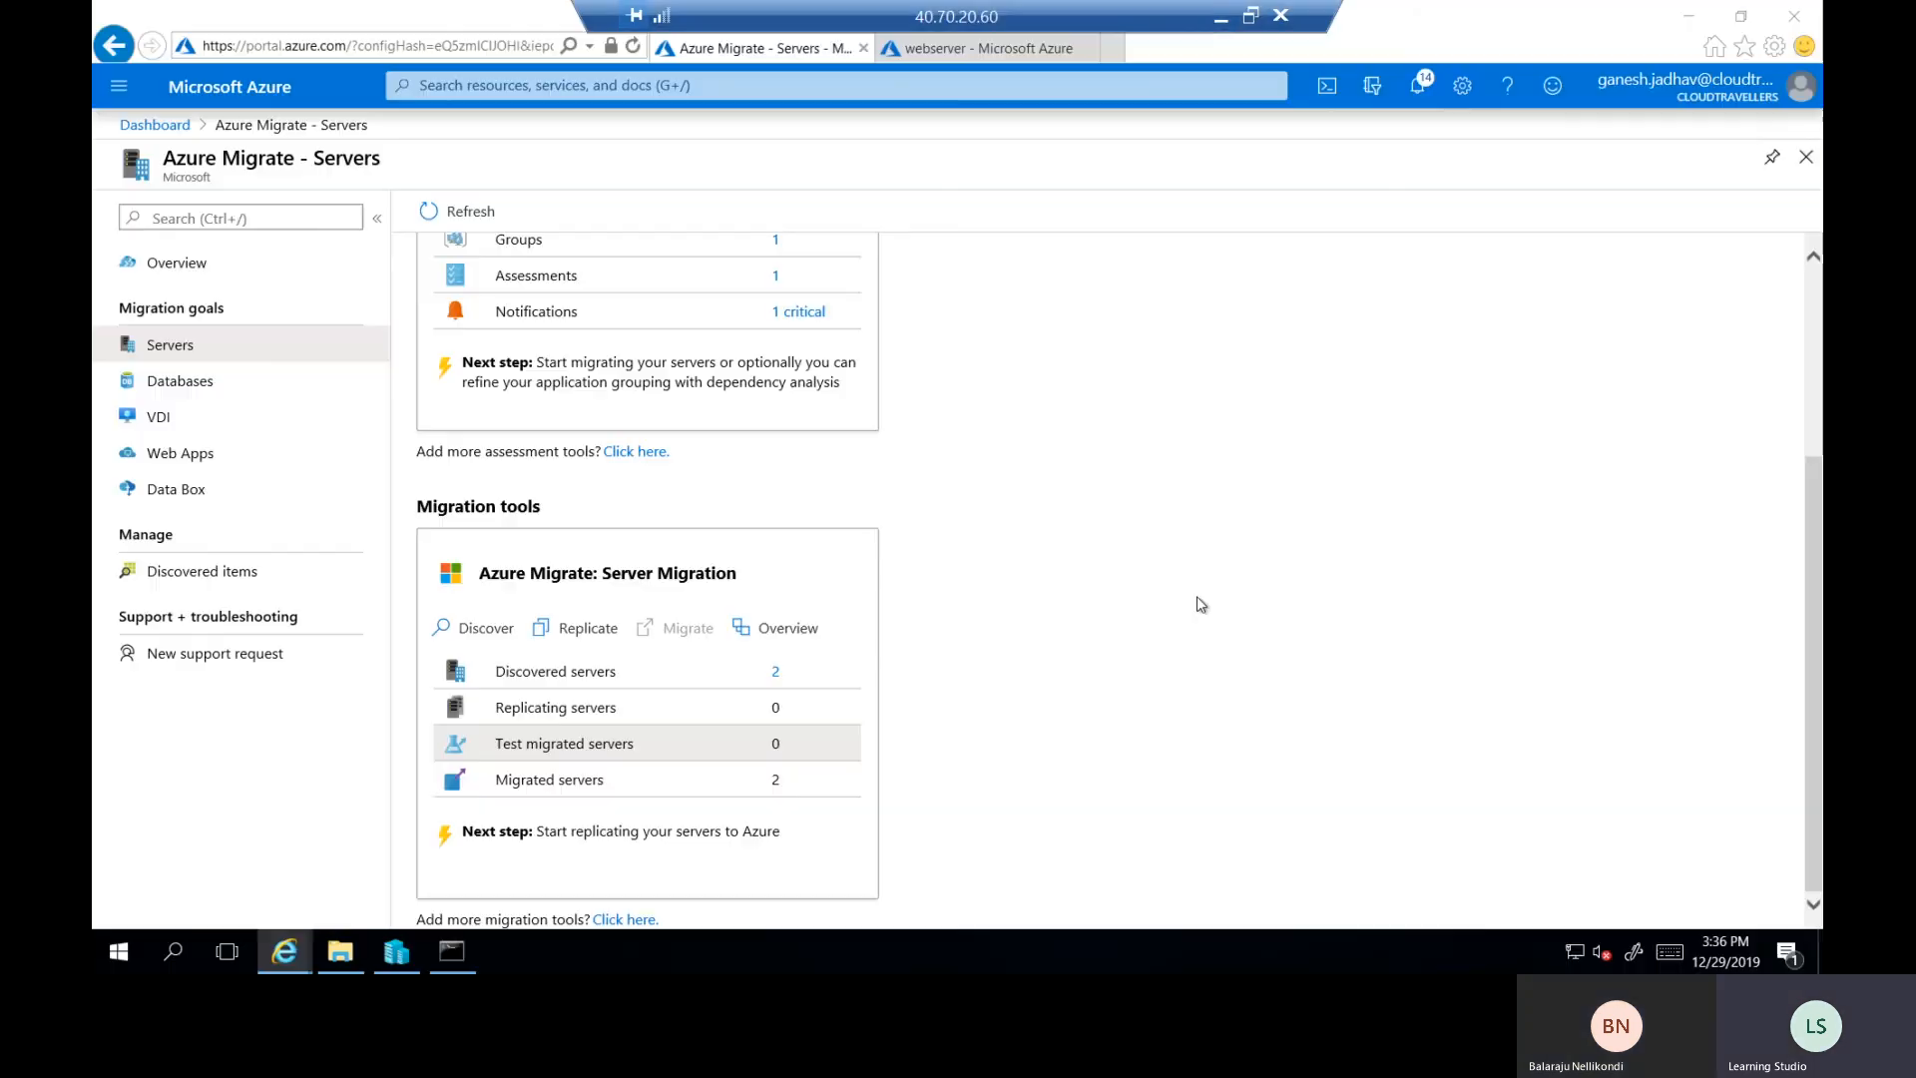
left_click(1220, 20)
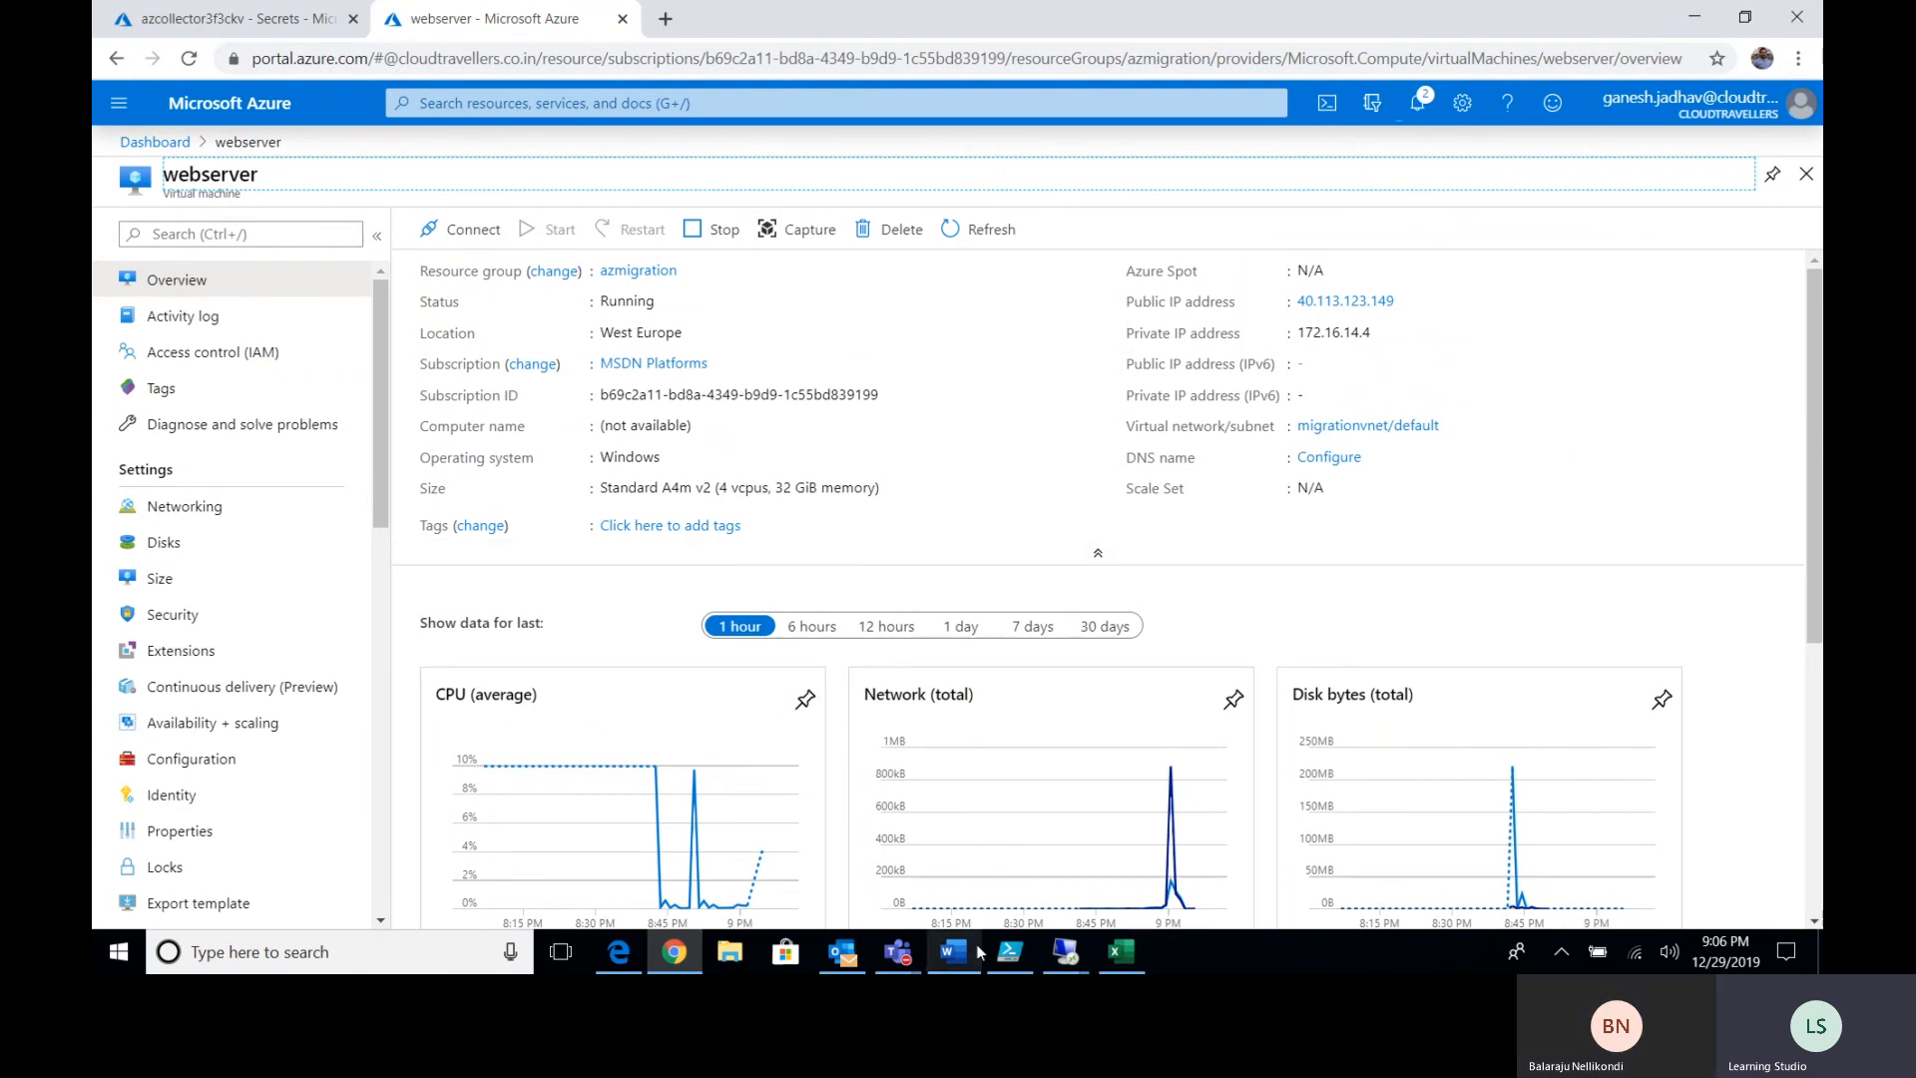
mouse_move(1065, 951)
left_click(872, 852)
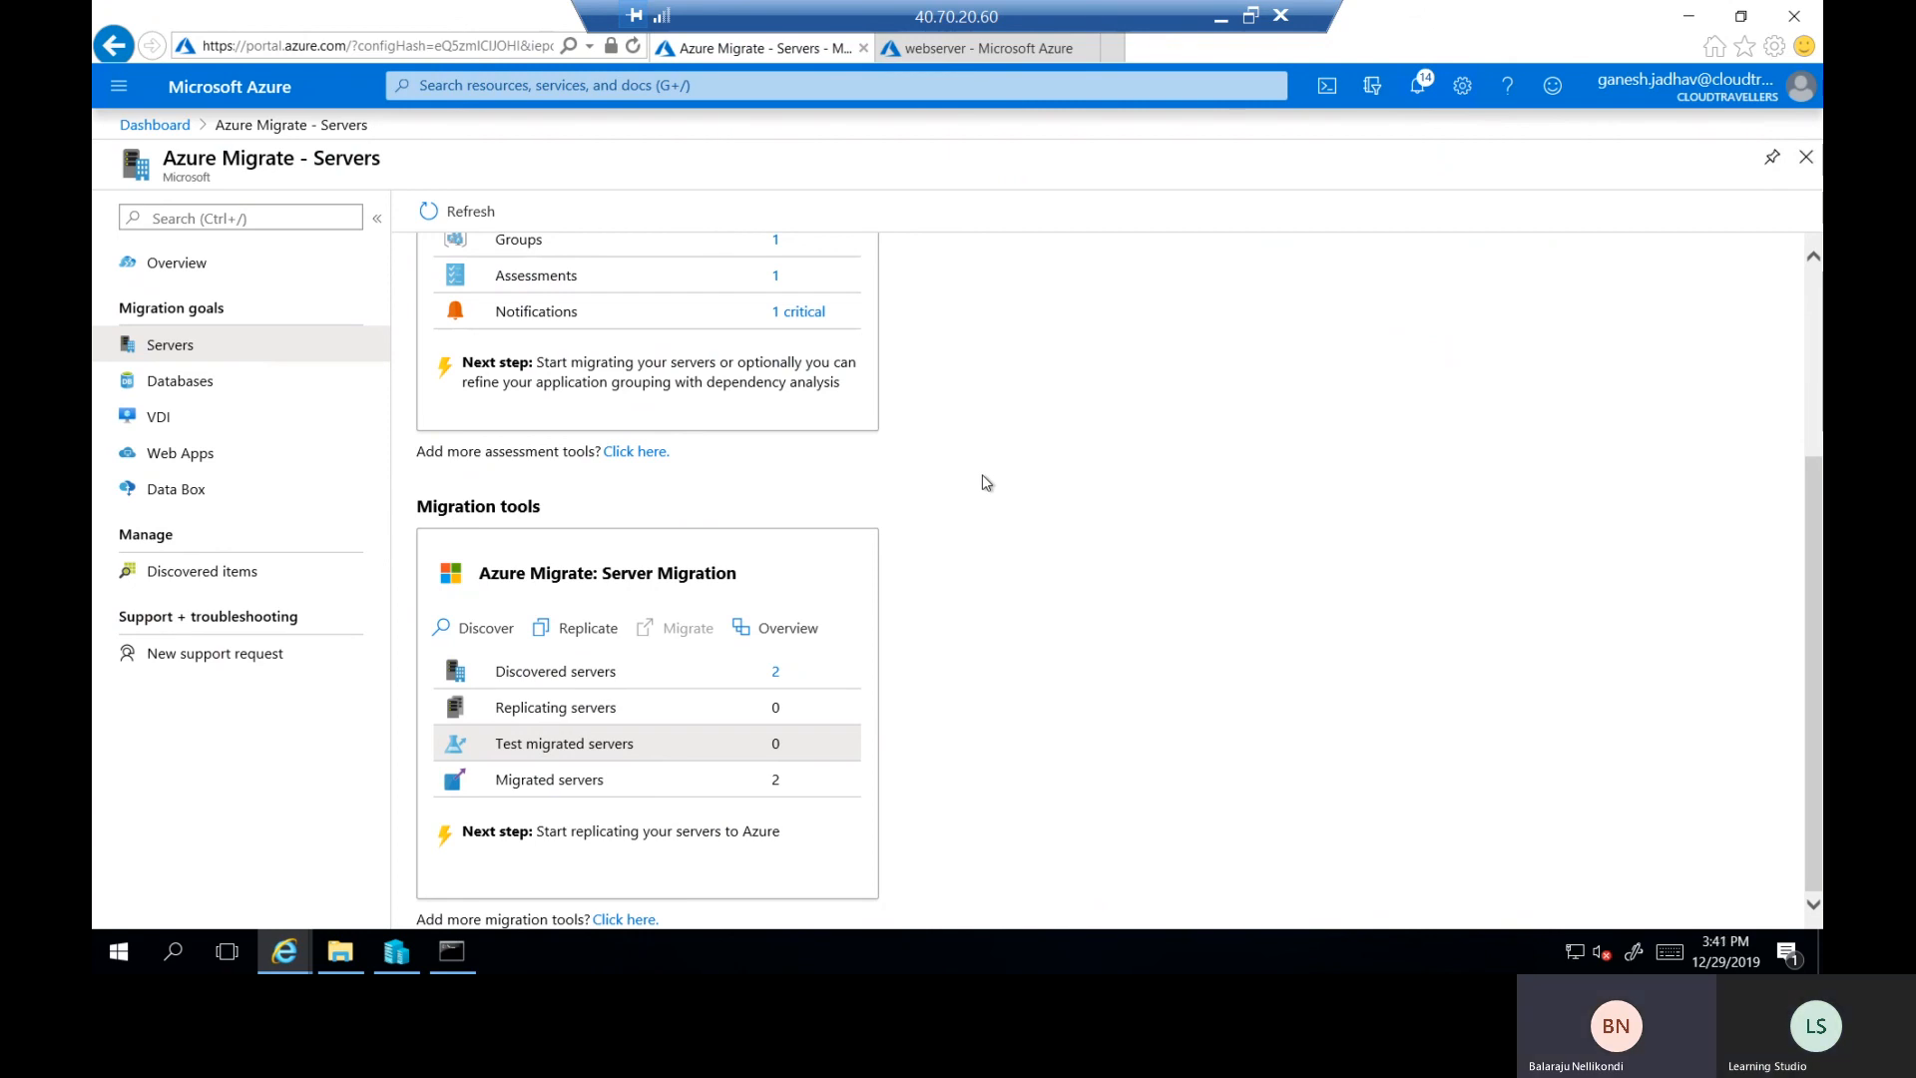
left_click(1223, 20)
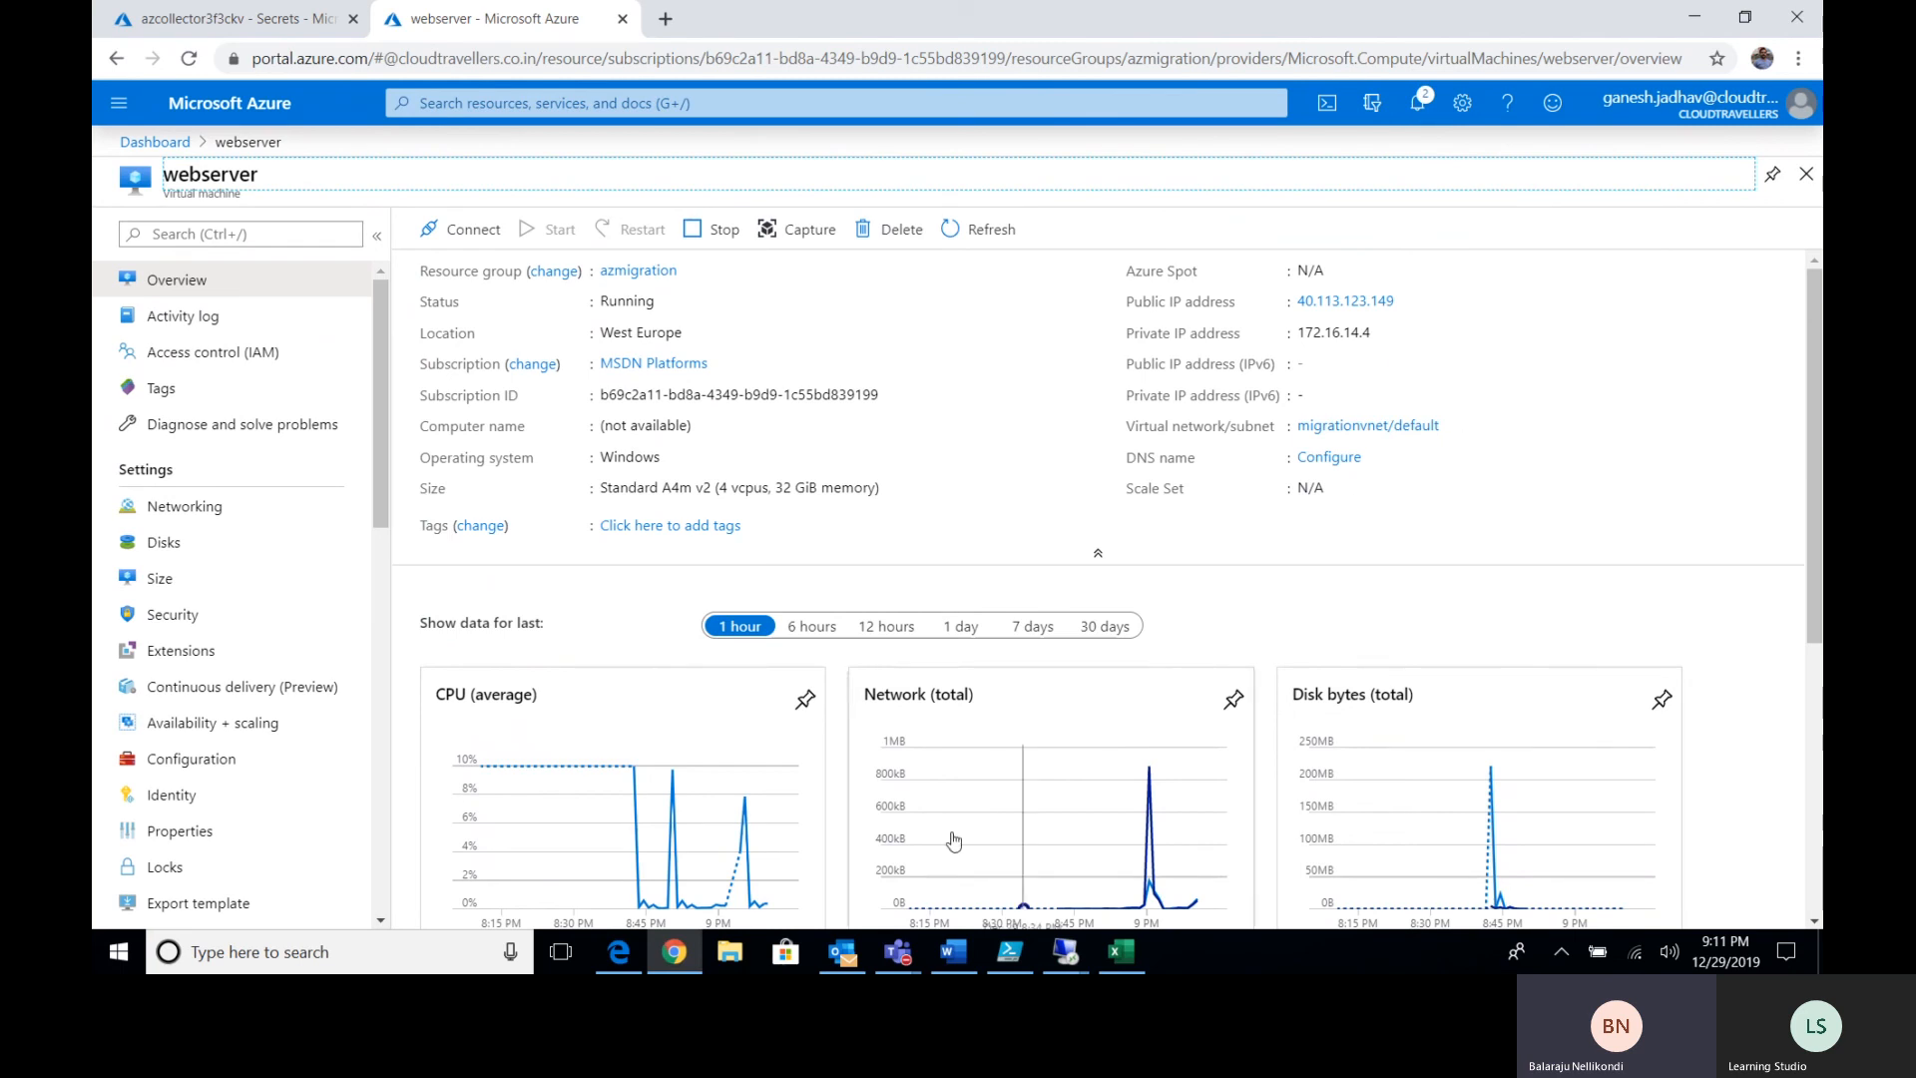
Switch to the ongoing Microsoft Teams meeting and open its additional call options.
left_click(898, 951)
left_click(833, 816)
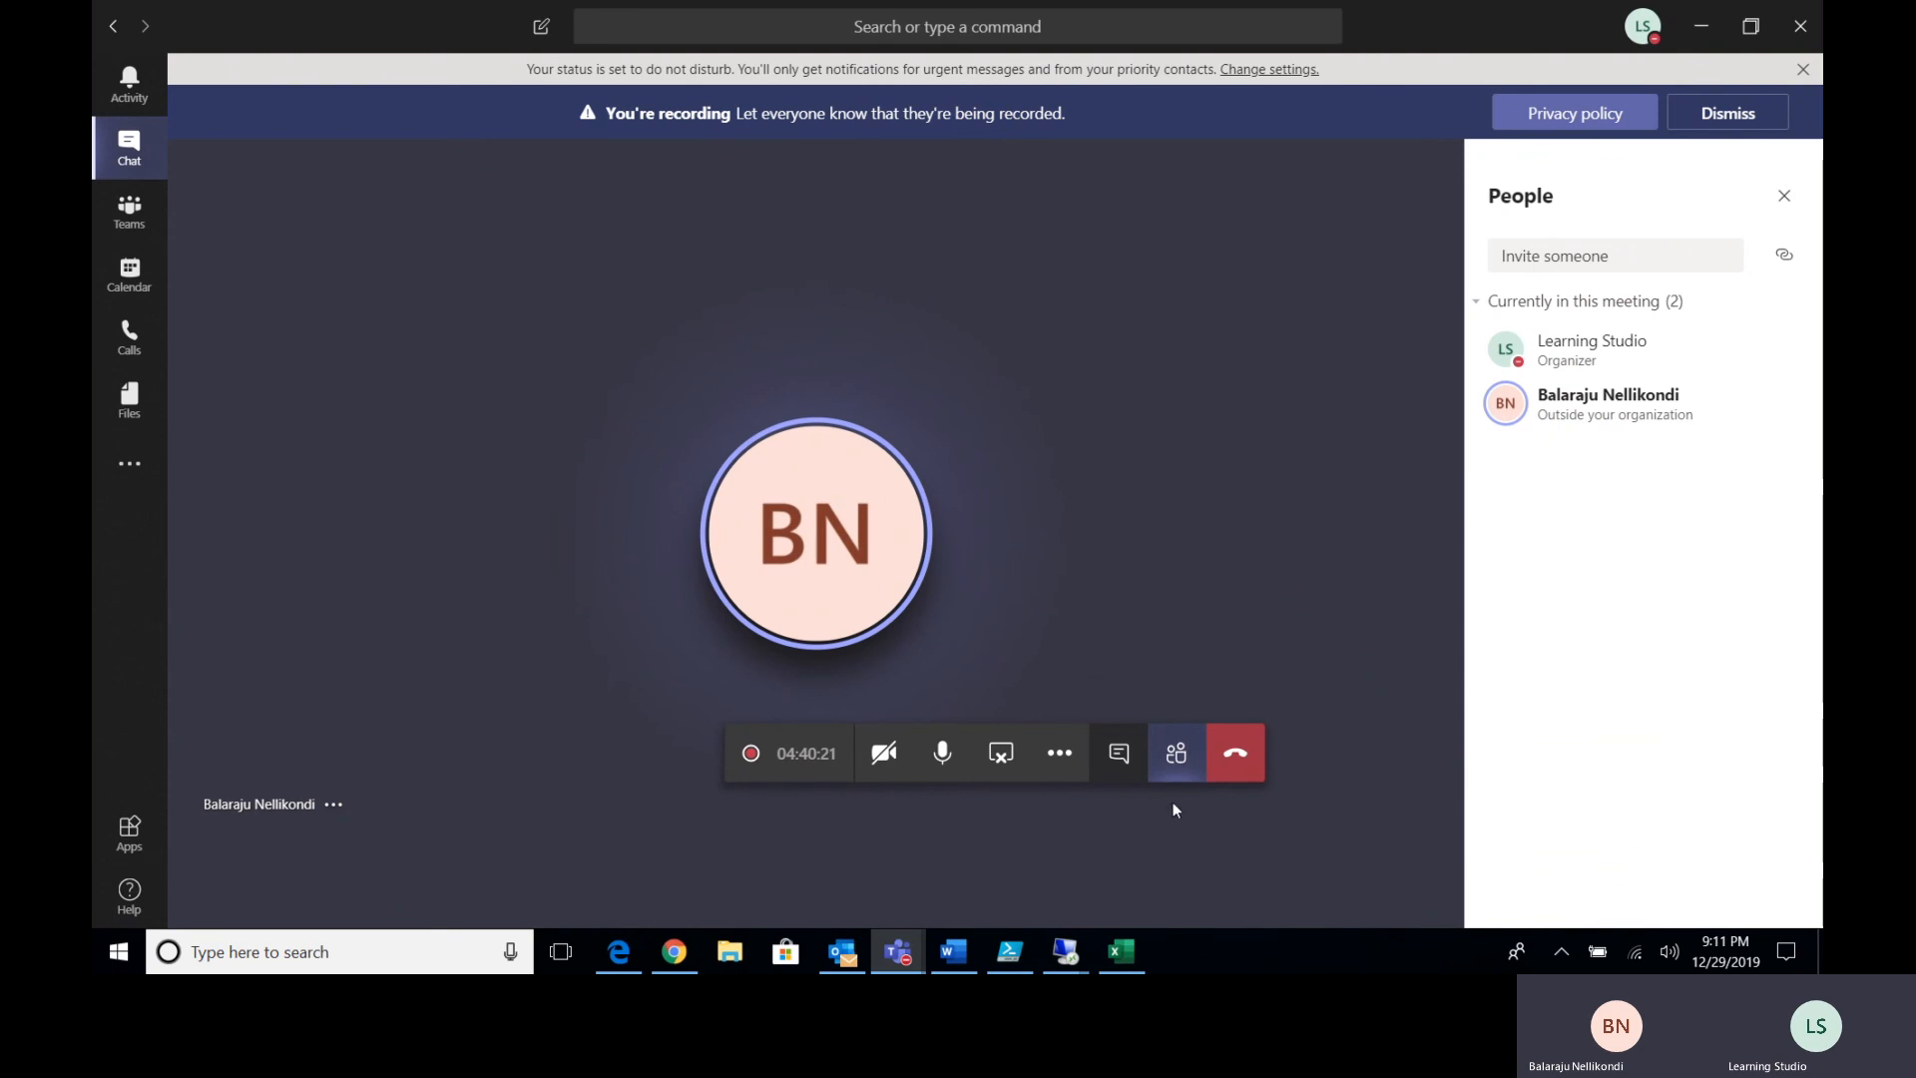
left_click(1060, 753)
left_click(951, 654)
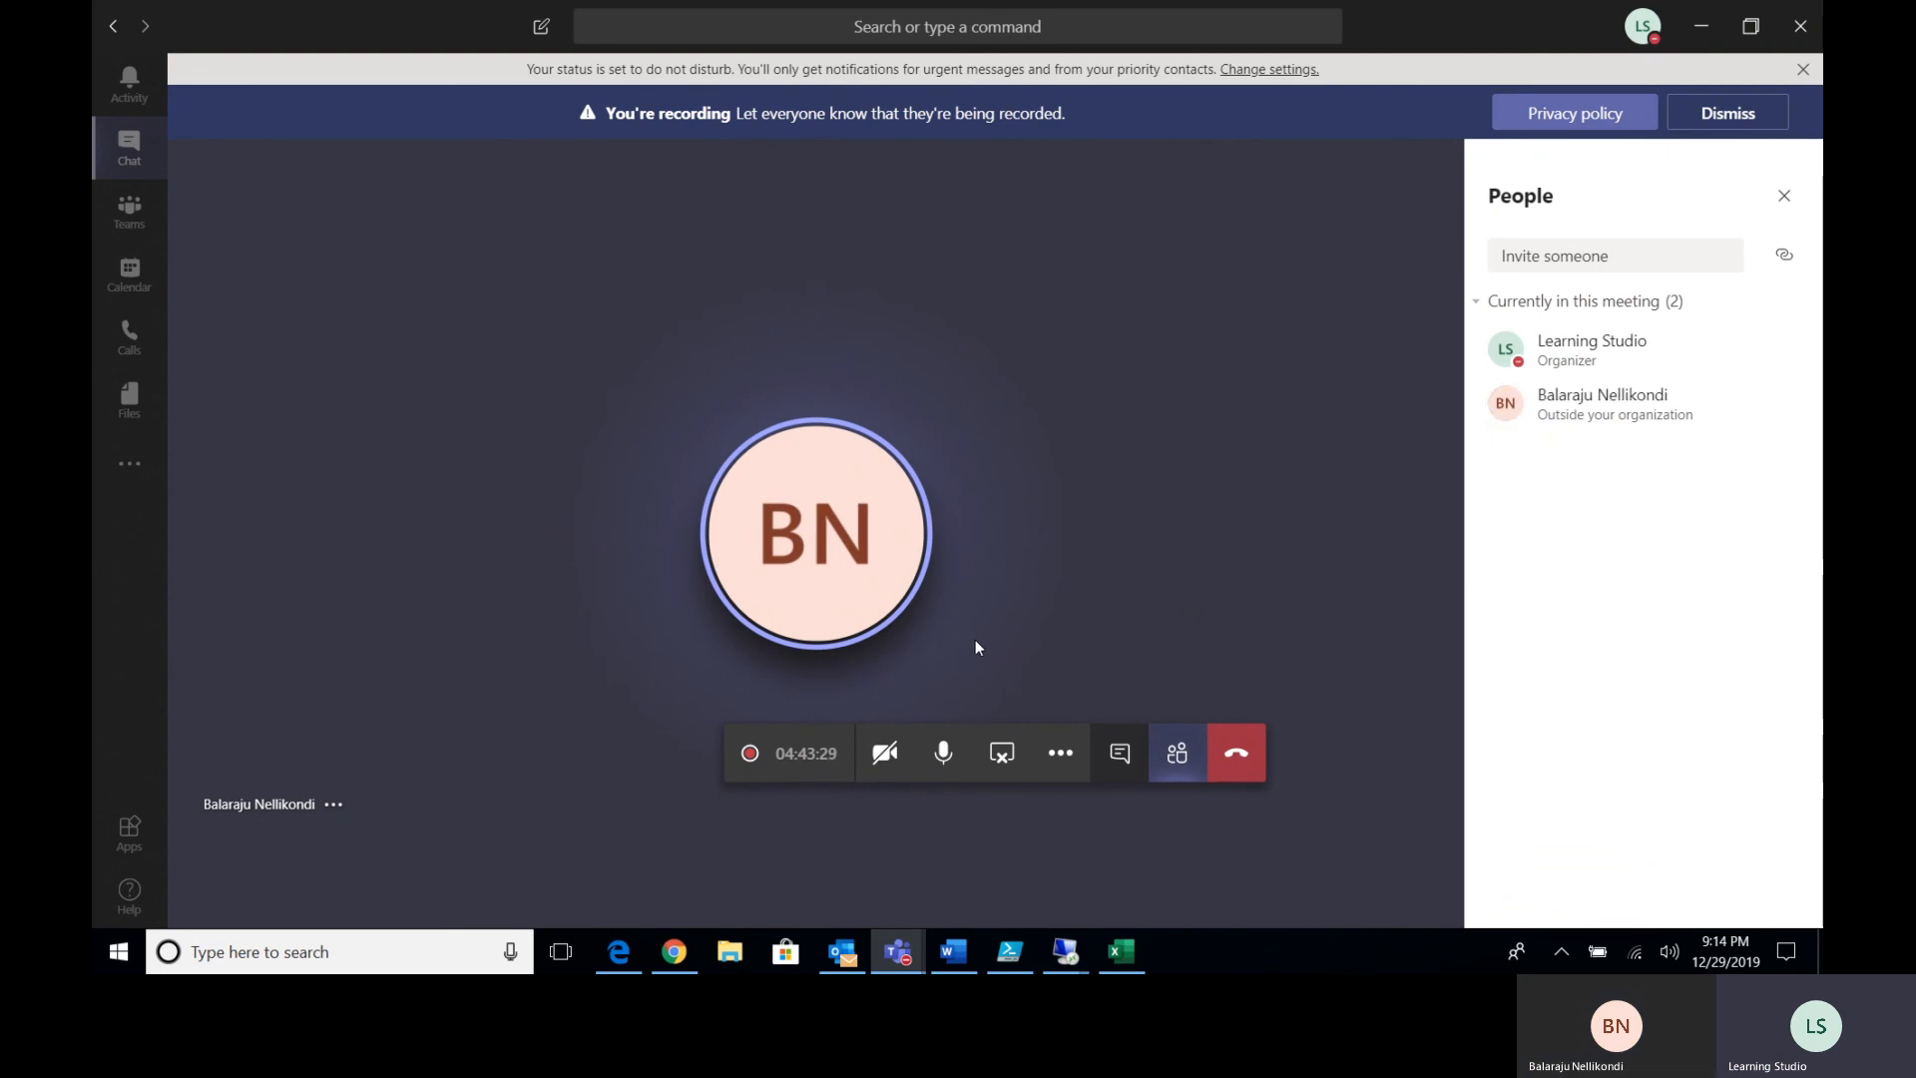
left_click(1057, 769)
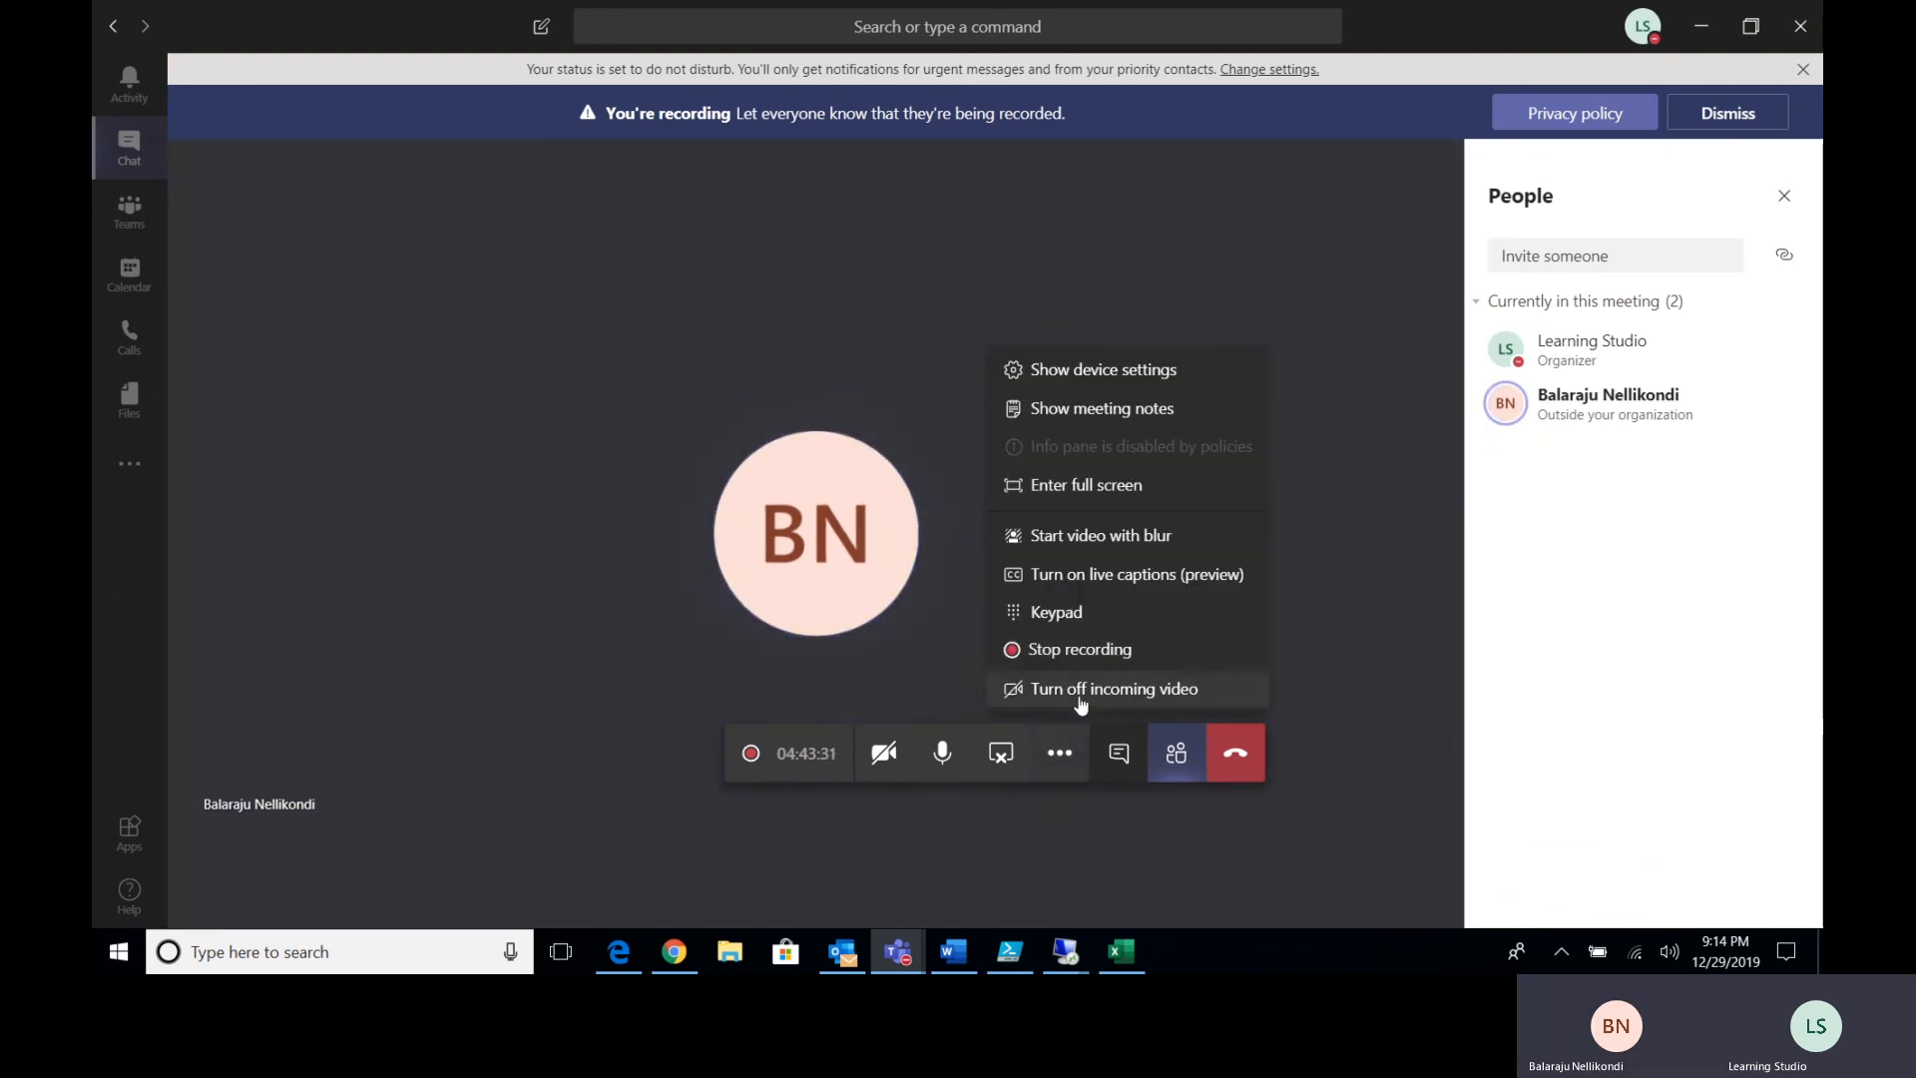